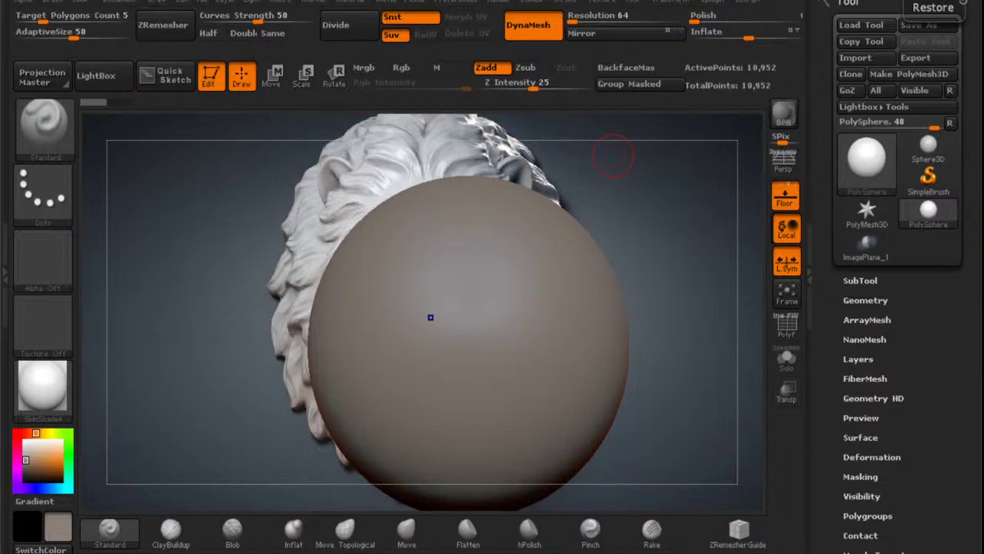
# Hide the half of the sphere on the viewer's left up to the centre line, keeping the other half visible.
pyautogui.moveTo(523, 350); pyautogui.dragTo(339, 290, button='right')
pyautogui.keyDown('alt'); pyautogui.moveTo(409, 219); pyautogui.dragTo(566, 254, button='right'); pyautogui.keyUp('alt')
pyautogui.hotkey('ctrl', 'shift')
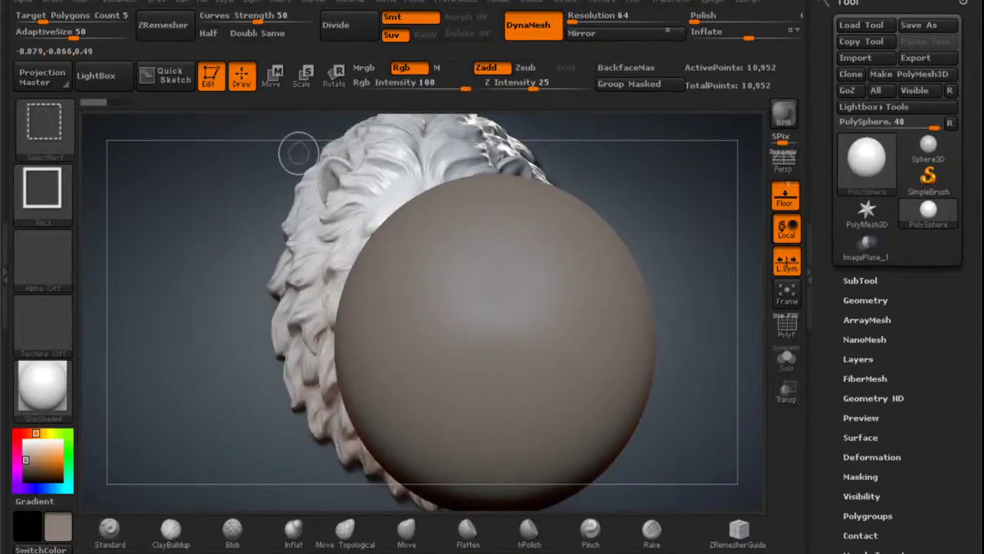
pyautogui.keyDown('ctrl'); pyautogui.keyDown('shift'); pyautogui.moveTo(299, 154); pyautogui.dragTo(494, 507); pyautogui.keyUp('shift'); pyautogui.keyUp('ctrl')
pyautogui.keyDown('alt'); pyautogui.moveTo(645, 254); pyautogui.dragTo(601, 267, button='right'); pyautogui.keyUp('alt')
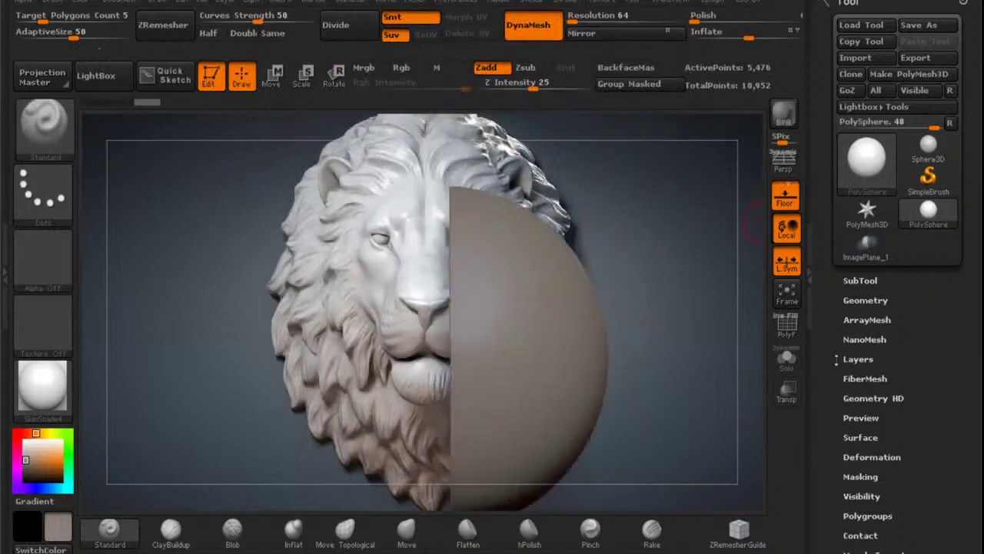
# Turn on double-sided display for the half sphere in its display properties.
pyautogui.moveTo(829, 385); pyautogui.dragTo(827, 357)
pyautogui.scroll(-3, 827, 357)
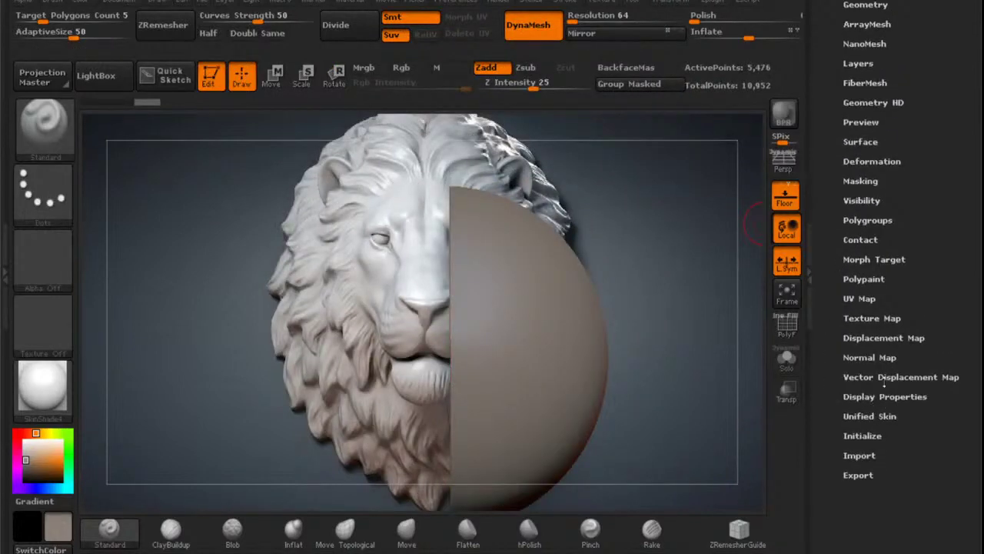
pyautogui.click(884, 397)
pyautogui.click(865, 446)
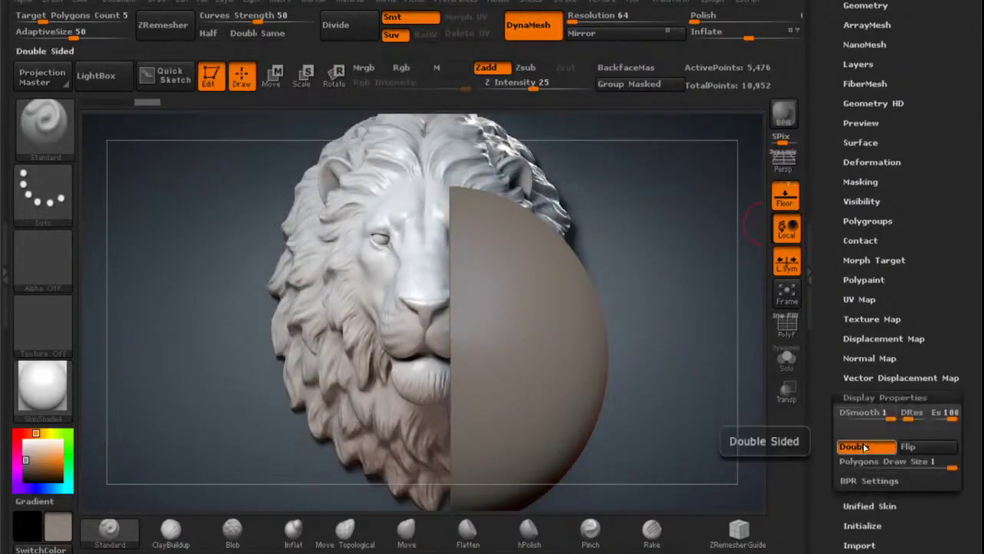
pyautogui.moveTo(654, 323)
pyautogui.mouseDown(button='right')
pyautogui.moveTo(741, 304)
pyautogui.moveTo(653, 307)
pyautogui.mouseUp(button='right')
pyautogui.keyDown('alt'); pyautogui.moveTo(561, 290); pyautogui.dragTo(528, 272, button='right'); pyautogui.keyUp('alt')
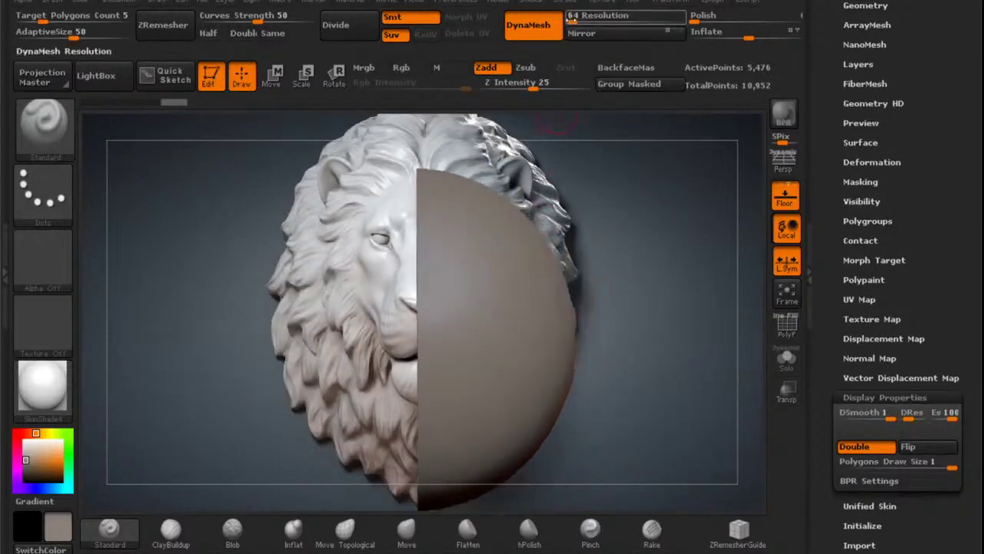
# Set the DynaMesh resolution to 184 and try to remesh the partly hidden sphere.
pyautogui.moveTo(572, 17); pyautogui.dragTo(575, 17)
pyautogui.keyDown('ctrl'); pyautogui.moveTo(633, 206); pyautogui.dragTo(663, 268); pyautogui.keyUp('ctrl')
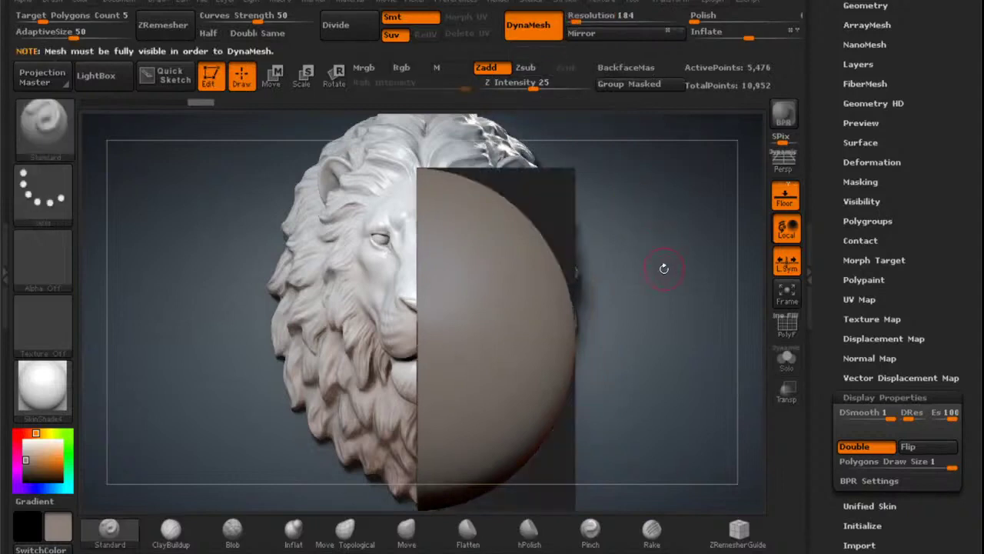
pyautogui.moveTo(588, 240)
pyautogui.mouseDown()
pyautogui.moveTo(631, 212)
pyautogui.moveTo(685, 262)
pyautogui.mouseUp()
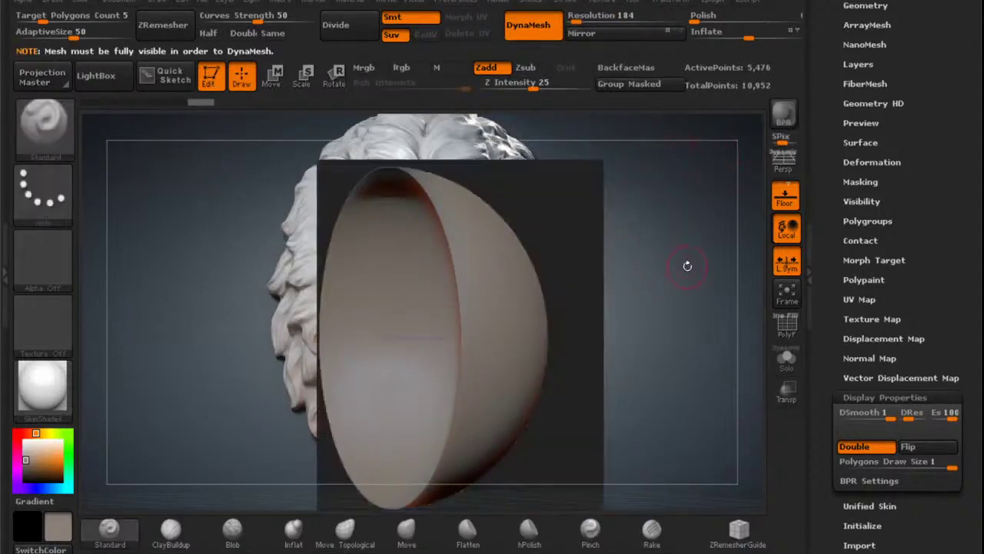
# Turn off DynaMesh for the half sphere and open the geometry's Modify Topology options.
pyautogui.click(553, 26)
pyautogui.keyDown('shift'); pyautogui.moveTo(722, 208); pyautogui.dragTo(691, 213); pyautogui.keyUp('shift')
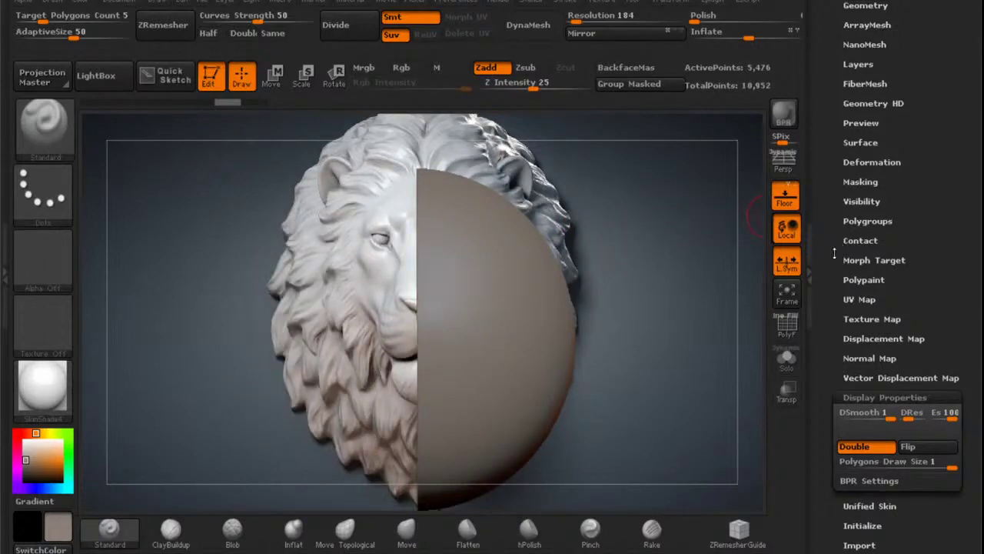
pyautogui.scroll(5, 834, 254)
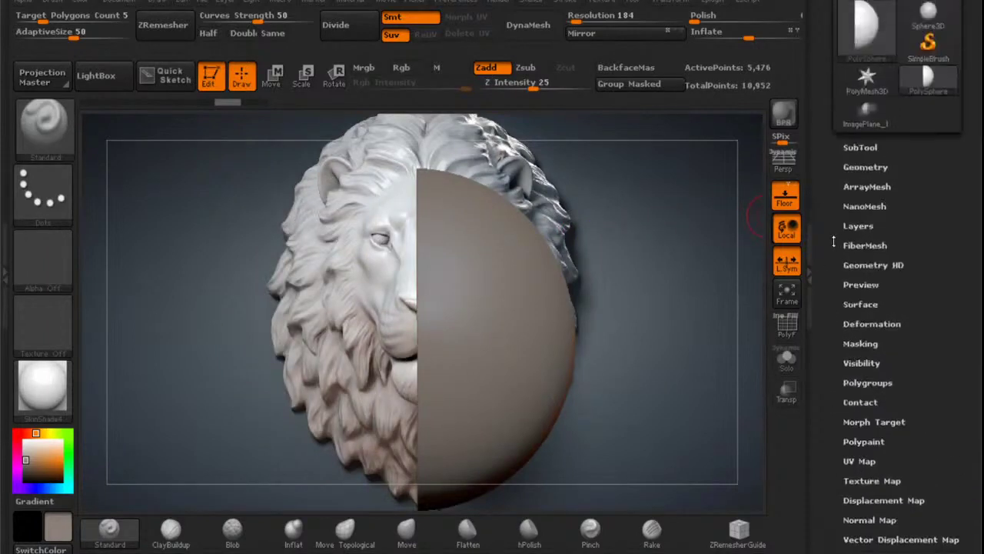
pyautogui.moveTo(831, 238); pyautogui.dragTo(837, 202)
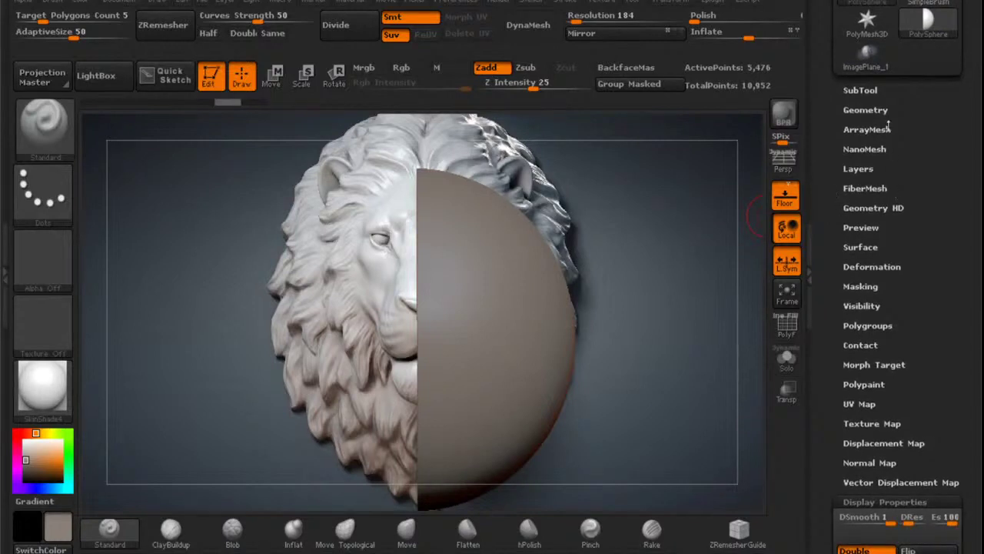
pyautogui.click(865, 110)
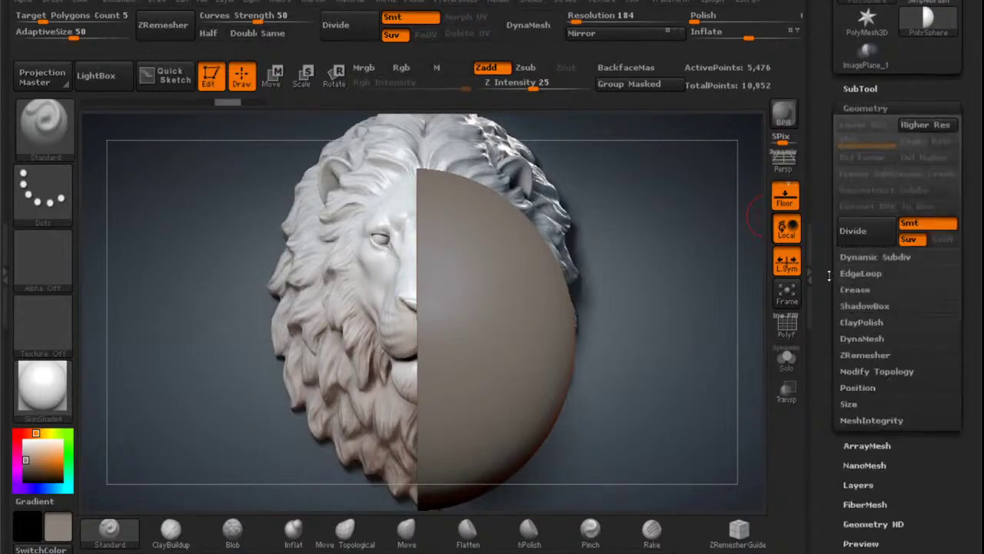
pyautogui.scroll(-2, 832, 273)
pyautogui.click(885, 312)
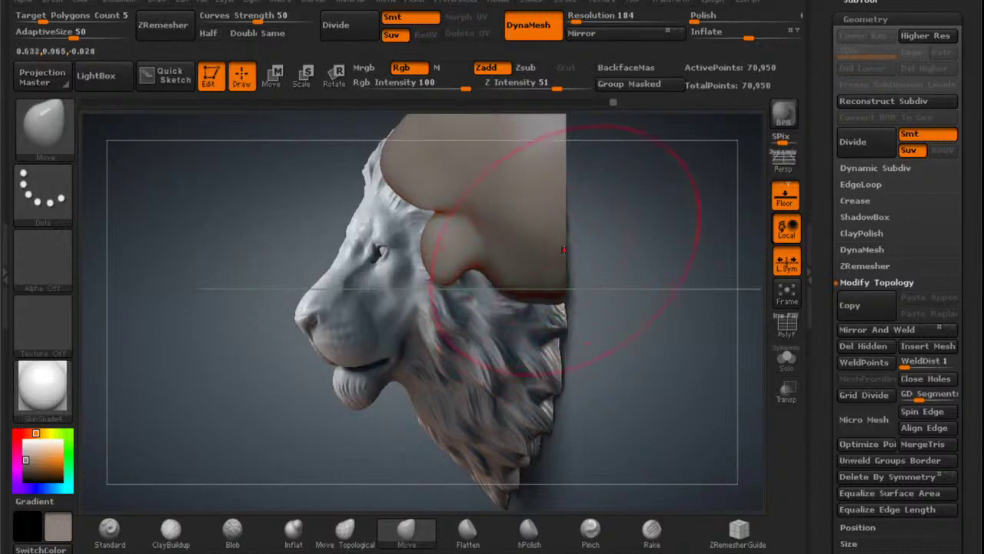
# Adjust the Move brush size and mask a narrow strip along the flat back of the head in side view.
pyautogui.moveTo(564, 250)
pyautogui.mouseDown()
pyautogui.moveTo(572, 246)
pyautogui.moveTo(574, 260)
pyautogui.moveTo(566, 243)
pyautogui.mouseUp()
pyautogui.press('space')
pyautogui.keyDown('shift'); pyautogui.moveTo(566, 243); pyautogui.dragTo(566, 271, button='right'); pyautogui.keyUp('shift')
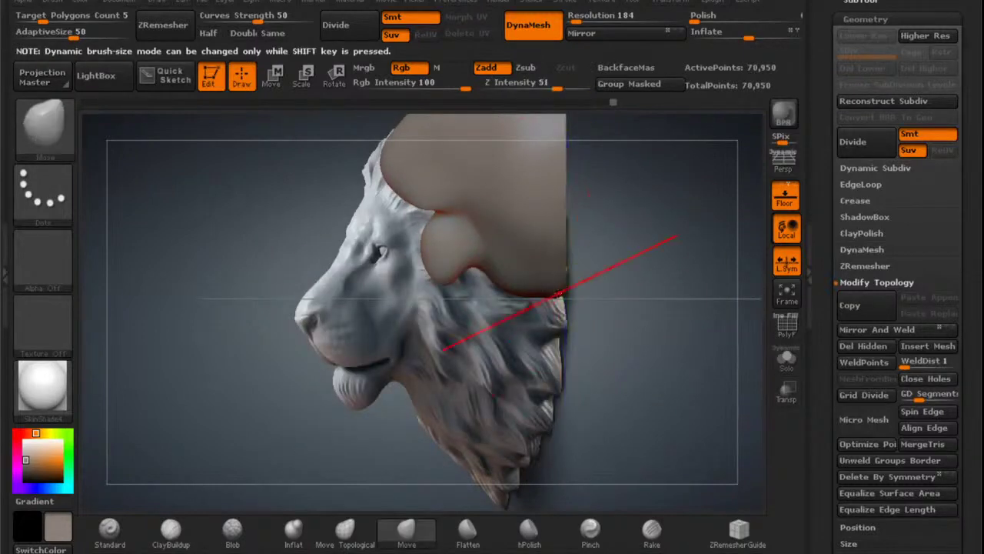
pyautogui.moveTo(558, 291); pyautogui.dragTo(565, 394)
pyautogui.moveTo(613, 247)
pyautogui.keyDown('ctrl'); pyautogui.mouseDown(button='right')
pyautogui.moveTo(603, 219)
pyautogui.moveTo(571, 226)
pyautogui.mouseUp(button='right'); pyautogui.keyUp('ctrl')
pyautogui.moveTo(622, 150)
pyautogui.keyDown('ctrl'); pyautogui.mouseDown()
pyautogui.moveTo(549, 254)
pyautogui.moveTo(538, 417)
pyautogui.mouseUp(); pyautogui.keyUp('ctrl')
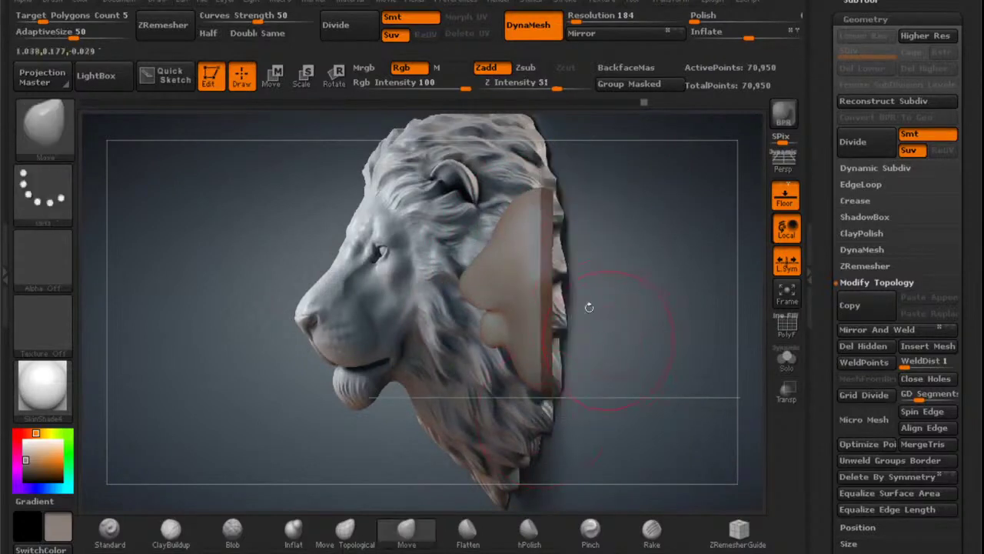
# Reduce the draw size, soften the mask along the head's flat back and invert it.
pyautogui.keyDown('ctrl'); pyautogui.moveTo(559, 264); pyautogui.dragTo(575, 277, button='right'); pyautogui.keyUp('ctrl')
pyautogui.press('space')
pyautogui.moveTo(556, 263); pyautogui.dragTo(529, 261)
pyautogui.keyDown('ctrl'); pyautogui.click(543, 235); pyautogui.keyUp('ctrl')
pyautogui.keyDown('ctrl'); pyautogui.click(544, 238); pyautogui.keyUp('ctrl')
pyautogui.keyDown('ctrl'); pyautogui.click(544, 239); pyautogui.keyUp('ctrl')
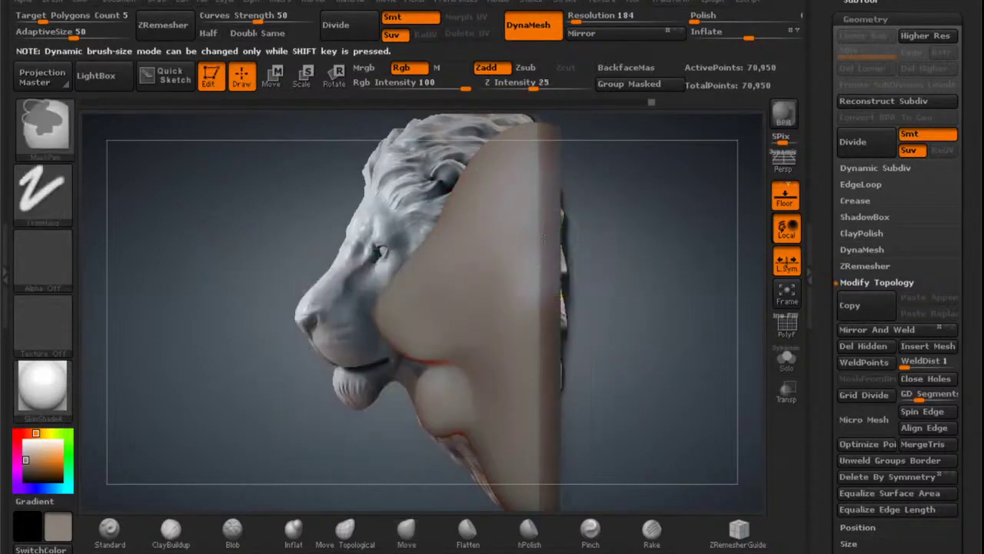
pyautogui.keyDown('ctrl'); pyautogui.click(638, 220); pyautogui.keyUp('ctrl')
pyautogui.moveTo(531, 227); pyautogui.dragTo(510, 232, button='right')
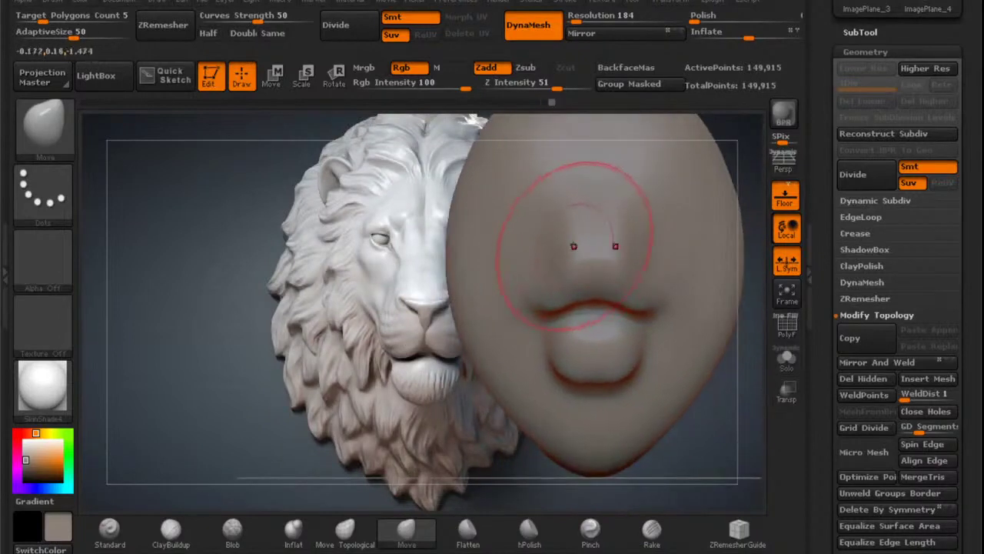
# Reshape the mouth line under the muzzle with a smaller Move brush, raising its centre.
pyautogui.moveTo(593, 248)
pyautogui.mouseDown(button='right')
pyautogui.moveTo(574, 235)
pyautogui.moveTo(560, 263)
pyautogui.moveTo(592, 202)
pyautogui.moveTo(597, 238)
pyautogui.mouseUp(button='right')
pyautogui.press('space')
pyautogui.moveTo(574, 213); pyautogui.dragTo(556, 214)
pyautogui.keyDown('alt'); pyautogui.moveTo(557, 214); pyautogui.dragTo(589, 214, button='right'); pyautogui.keyUp('alt')
pyautogui.moveTo(540, 198); pyautogui.dragTo(544, 182)
pyautogui.moveTo(586, 215); pyautogui.dragTo(591, 222)
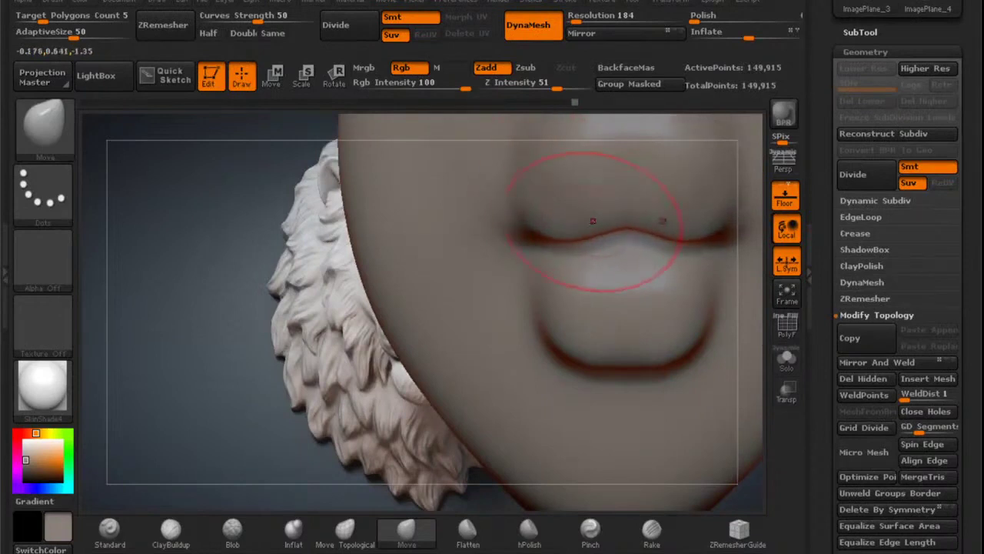
# Round the chin below the mouth with the Move brush, adjusting it from the front and the side.
pyautogui.moveTo(586, 225)
pyautogui.mouseDown(button='right')
pyautogui.moveTo(650, 225)
pyautogui.moveTo(615, 230)
pyautogui.mouseUp(button='right')
pyautogui.keyDown('alt'); pyautogui.moveTo(627, 313); pyautogui.dragTo(611, 260, button='right'); pyautogui.keyUp('alt')
pyautogui.moveTo(611, 298)
pyautogui.mouseDown()
pyautogui.moveTo(607, 311)
pyautogui.moveTo(605, 282)
pyautogui.mouseUp()
pyautogui.moveTo(543, 256); pyautogui.dragTo(620, 256, button='right')
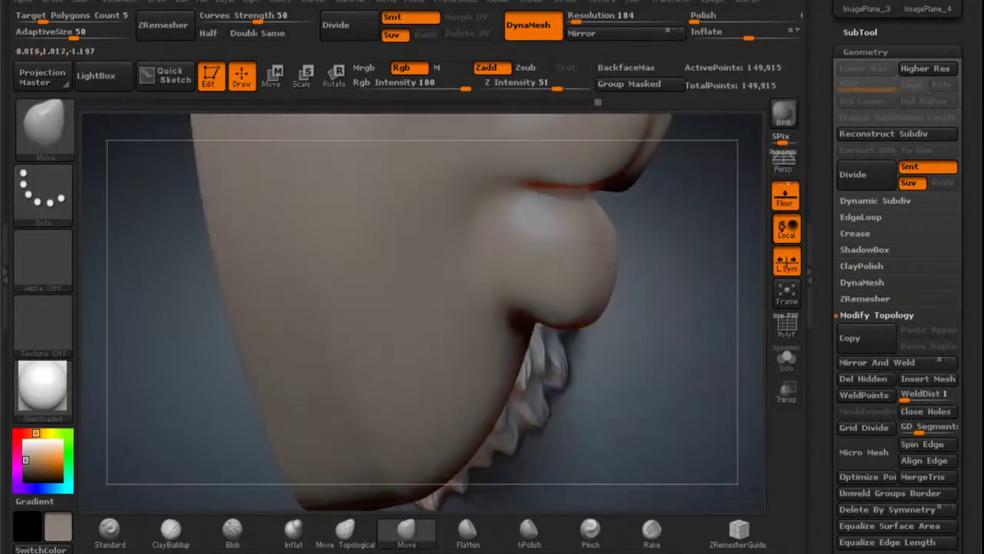
pyautogui.moveTo(612, 266); pyautogui.dragTo(615, 267)
pyautogui.moveTo(631, 257)
pyautogui.mouseDown(button='right')
pyautogui.moveTo(565, 265)
pyautogui.moveTo(688, 194)
pyautogui.moveTo(602, 211)
pyautogui.moveTo(539, 291)
pyautogui.mouseUp(button='right')
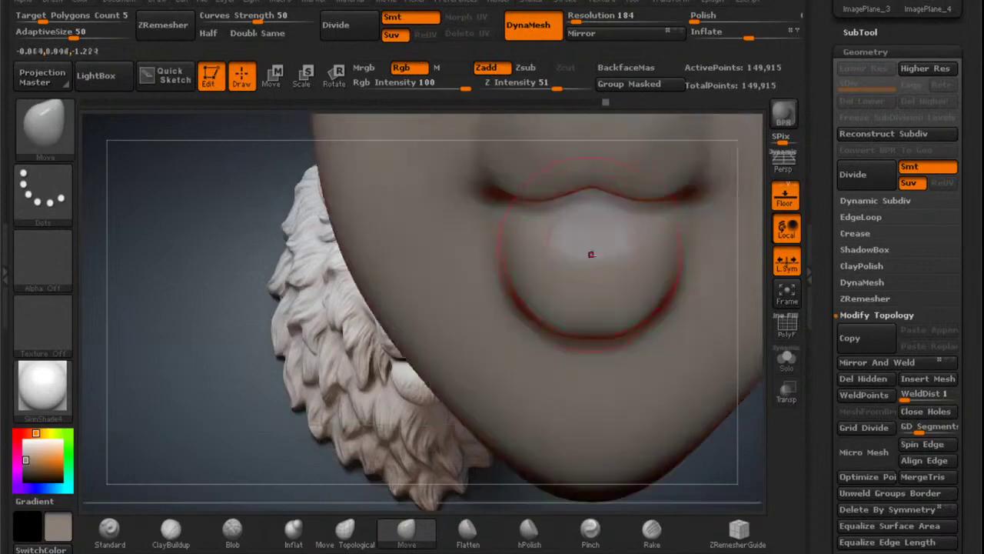
pyautogui.moveTo(591, 243)
pyautogui.keyDown('ctrl'); pyautogui.mouseDown(button='right')
pyautogui.moveTo(604, 202)
pyautogui.moveTo(539, 299)
pyautogui.moveTo(595, 208)
pyautogui.mouseUp(button='right'); pyautogui.keyUp('ctrl')
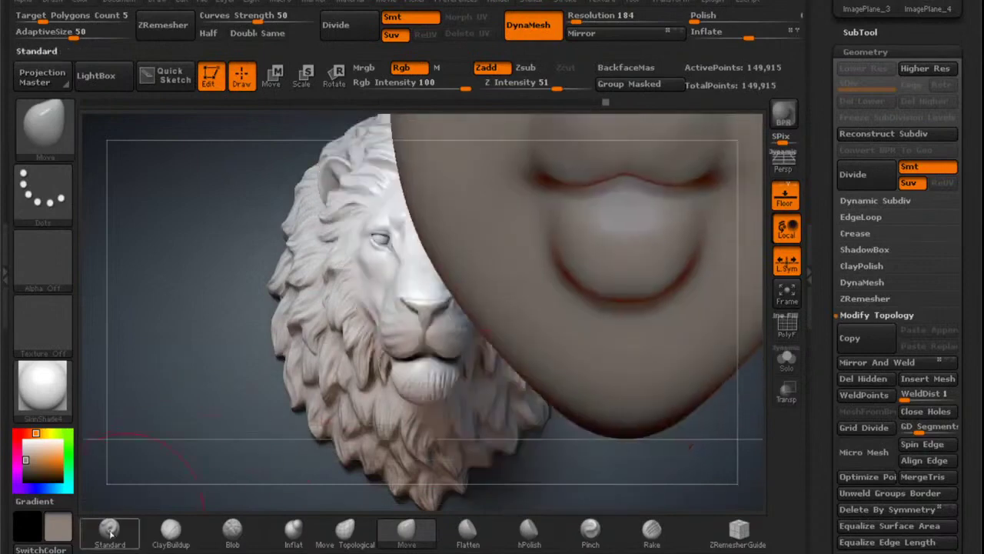
# Choose the Standard brush with Alpha 01 and reduce its draw size for work around the mouth.
pyautogui.click(110, 529)
pyautogui.click(59, 261)
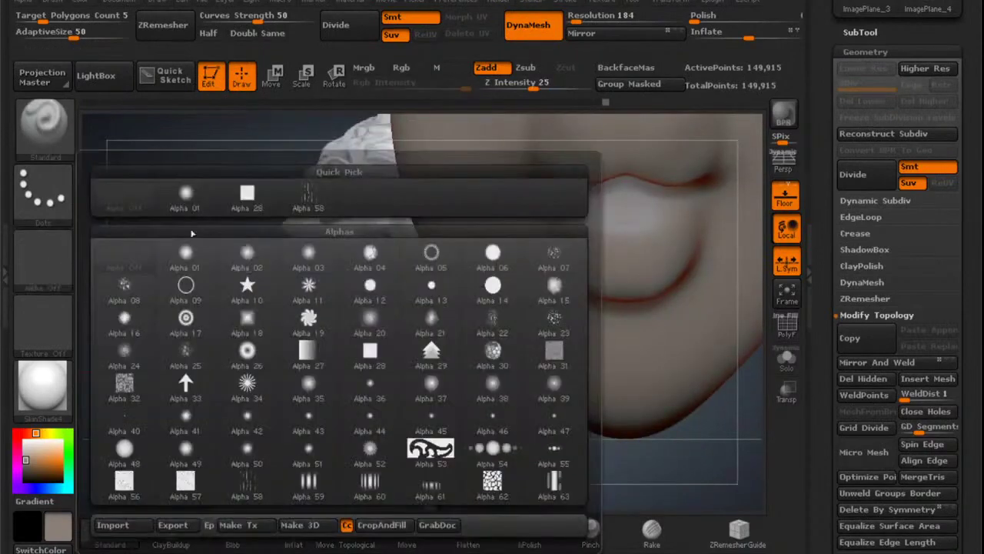
pyautogui.click(187, 255)
pyautogui.moveTo(612, 234)
pyautogui.keyDown('alt'); pyautogui.mouseDown(button='right')
pyautogui.moveTo(590, 272)
pyautogui.moveTo(593, 231)
pyautogui.moveTo(698, 166)
pyautogui.moveTo(567, 280)
pyautogui.mouseUp(button='right'); pyautogui.keyUp('alt')
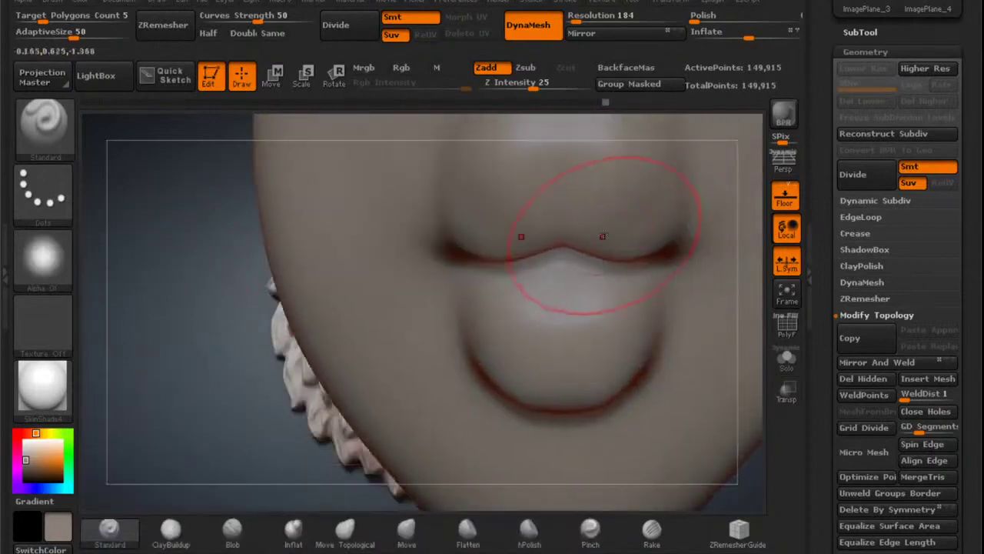
pyautogui.press('space')
pyautogui.moveTo(604, 235); pyautogui.dragTo(584, 239)
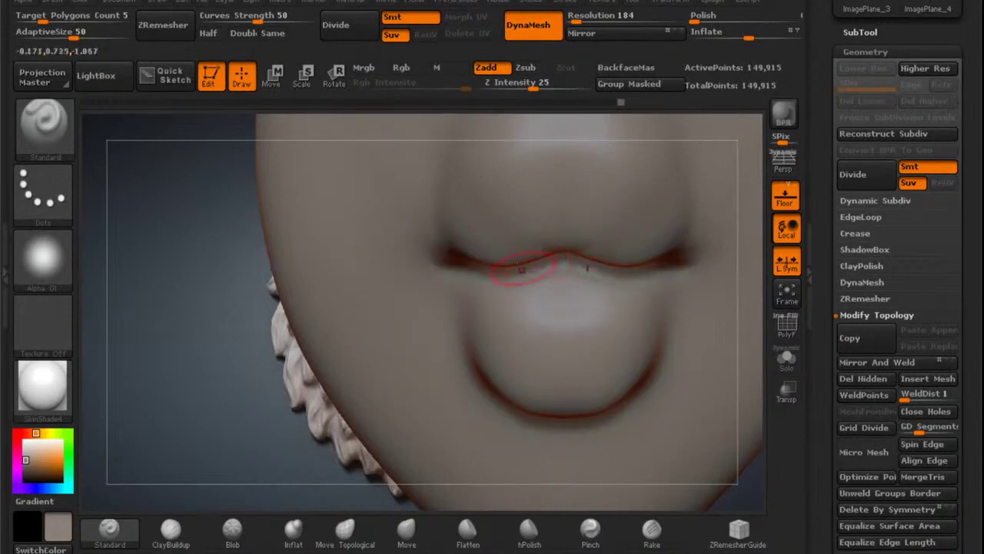
# Smooth the upper chin surface just beneath the mouth line.
pyautogui.keyDown('shift'); pyautogui.moveTo(521, 269); pyautogui.dragTo(466, 259); pyautogui.keyUp('shift')
pyautogui.moveTo(538, 276)
pyautogui.keyDown('ctrl'); pyautogui.mouseDown(button='right')
pyautogui.moveTo(567, 255)
pyautogui.moveTo(512, 268)
pyautogui.mouseUp(button='right'); pyautogui.keyUp('ctrl')
pyautogui.keyDown('ctrl'); pyautogui.moveTo(512, 268); pyautogui.dragTo(513, 294, button='right'); pyautogui.keyUp('ctrl')
pyautogui.keyDown('shift'); pyautogui.moveTo(514, 306); pyautogui.dragTo(512, 327); pyautogui.keyUp('shift')
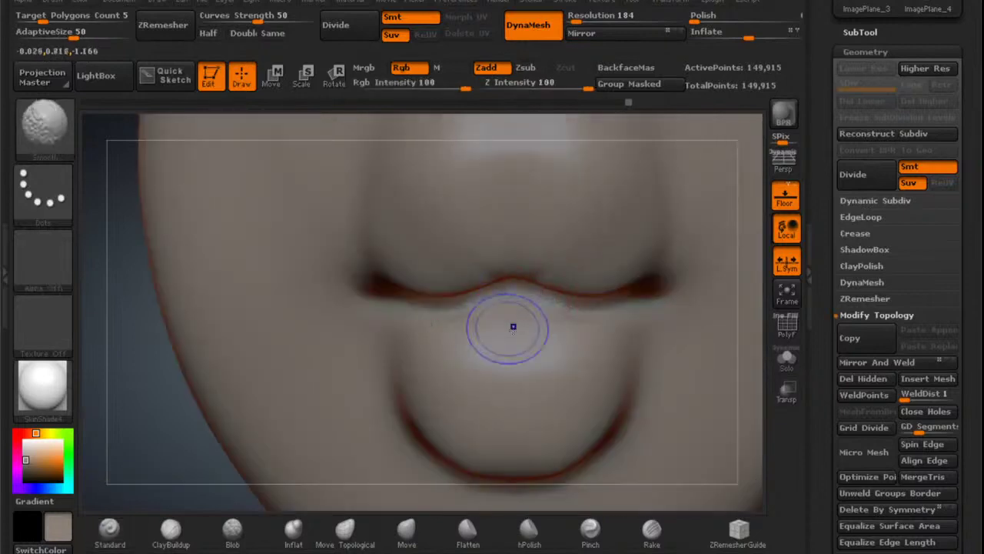
# Set the DynaMesh resolution of the head to 264.
pyautogui.keyDown('ctrl'); pyautogui.moveTo(512, 328); pyautogui.dragTo(517, 285, button='right'); pyautogui.keyUp('ctrl')
pyautogui.moveTo(516, 285)
pyautogui.keyDown('alt'); pyautogui.mouseDown(button='right')
pyautogui.moveTo(565, 276)
pyautogui.moveTo(564, 312)
pyautogui.moveTo(560, 279)
pyautogui.mouseUp(button='right'); pyautogui.keyUp('alt')
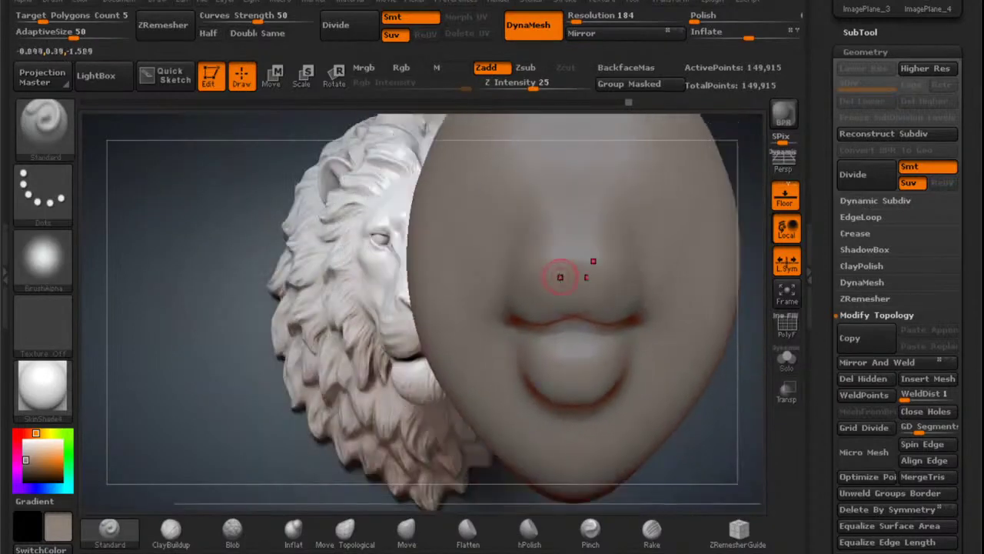
pyautogui.moveTo(575, 20); pyautogui.dragTo(579, 21)
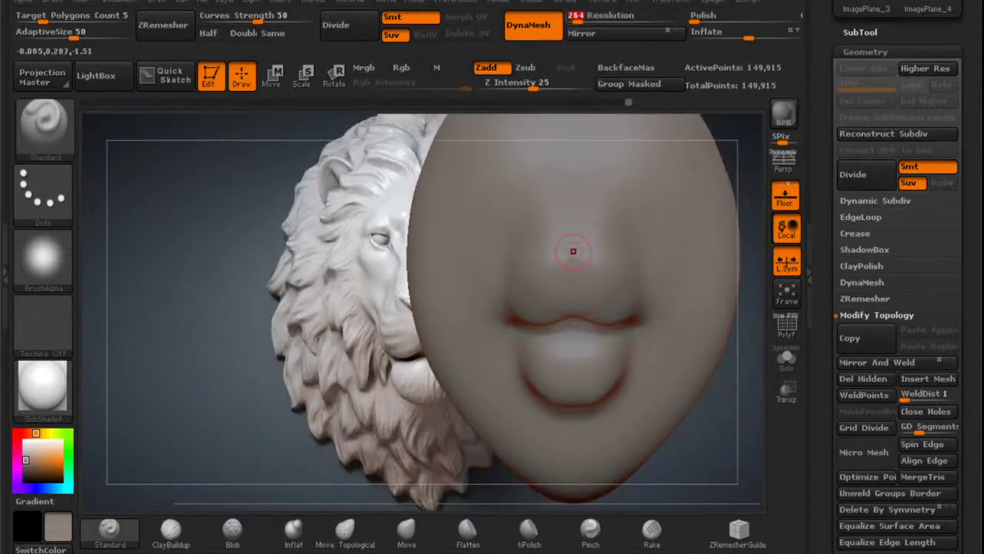
pyautogui.keyDown('alt'); pyautogui.moveTo(572, 254); pyautogui.dragTo(568, 202, button='right'); pyautogui.keyUp('alt')
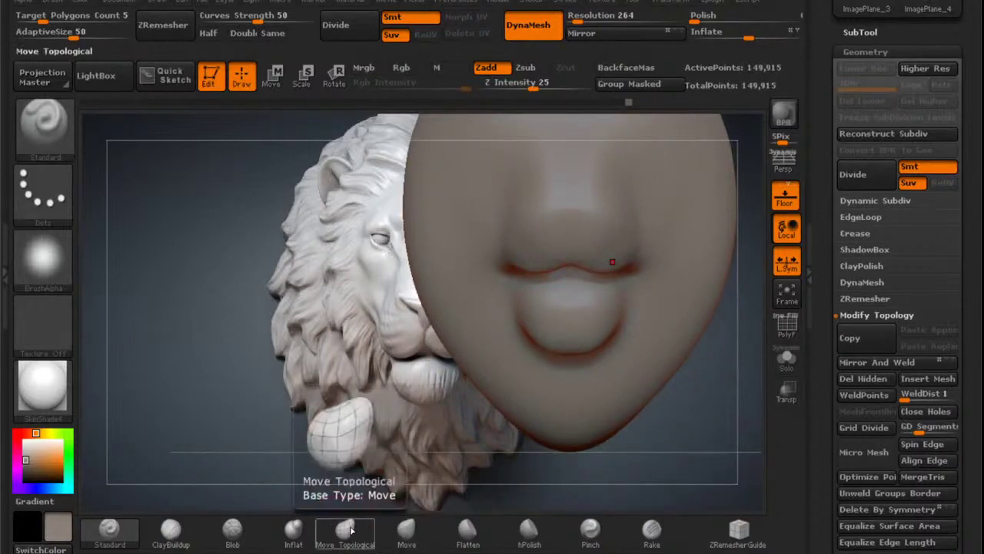
# Reshape the sides and lower corners of the upper muzzle with a larger Move brush.
pyautogui.click(399, 526)
pyautogui.moveTo(598, 228)
pyautogui.keyDown('alt'); pyautogui.mouseDown(button='right')
pyautogui.moveTo(611, 181)
pyautogui.moveTo(621, 175)
pyautogui.moveTo(586, 220)
pyautogui.moveTo(527, 246)
pyautogui.mouseUp(button='right'); pyautogui.keyUp('alt')
pyautogui.press('space')
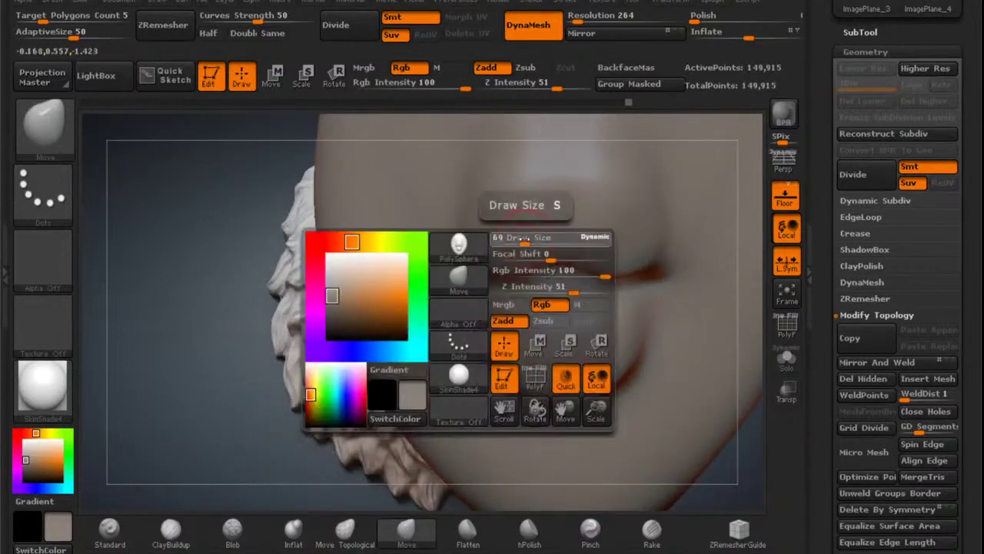
pyautogui.moveTo(524, 242); pyautogui.dragTo(551, 243)
pyautogui.keyDown('alt'); pyautogui.moveTo(477, 225); pyautogui.dragTo(589, 240, button='right'); pyautogui.keyUp('alt')
pyautogui.moveTo(538, 258); pyautogui.dragTo(558, 256)
pyautogui.moveTo(659, 181)
pyautogui.keyDown('alt'); pyautogui.mouseDown(button='right')
pyautogui.moveTo(592, 236)
pyautogui.moveTo(570, 240)
pyautogui.mouseUp(button='right'); pyautogui.keyUp('alt')
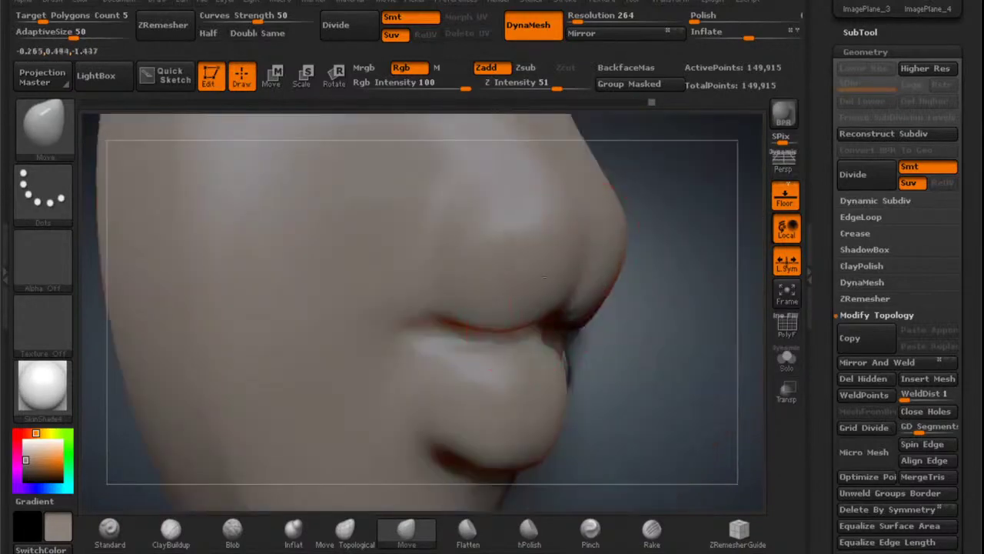
pyautogui.moveTo(544, 278)
pyautogui.mouseDown()
pyautogui.moveTo(512, 297)
pyautogui.moveTo(497, 224)
pyautogui.moveTo(512, 238)
pyautogui.mouseUp()
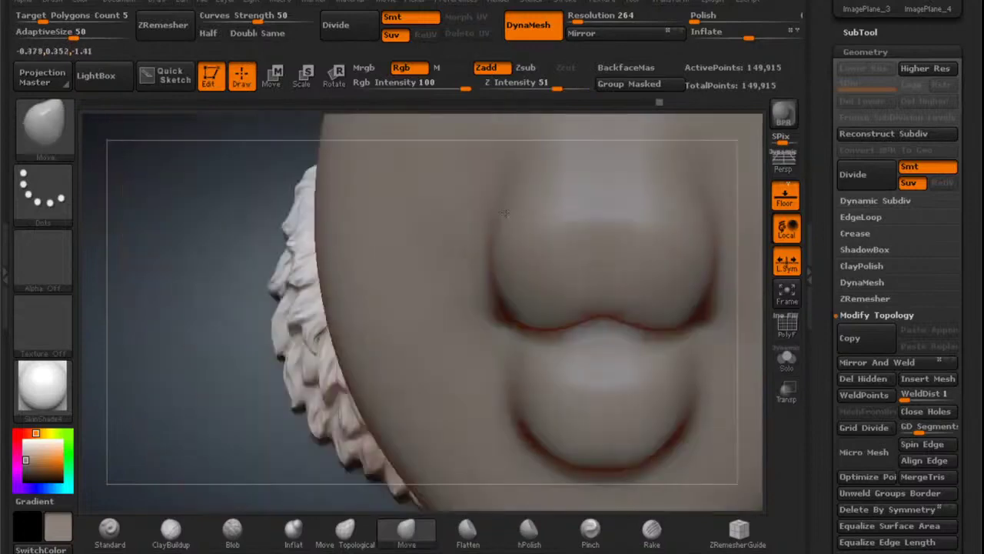
# Switch to the Standard brush with a smaller draw size for detailing the muzzle.
pyautogui.moveTo(561, 220)
pyautogui.keyDown('alt'); pyautogui.mouseDown(button='right')
pyautogui.moveTo(536, 219)
pyautogui.moveTo(526, 283)
pyautogui.moveTo(533, 239)
pyautogui.moveTo(607, 207)
pyautogui.moveTo(538, 261)
pyautogui.mouseUp(button='right'); pyautogui.keyUp('alt')
pyautogui.moveTo(538, 261)
pyautogui.keyDown('ctrl'); pyautogui.mouseDown(button='right')
pyautogui.moveTo(525, 278)
pyautogui.moveTo(617, 180)
pyautogui.moveTo(535, 302)
pyautogui.mouseUp(button='right'); pyautogui.keyUp('ctrl')
pyautogui.click(112, 529)
pyautogui.press('space')
pyautogui.moveTo(549, 292); pyautogui.dragTo(529, 293)
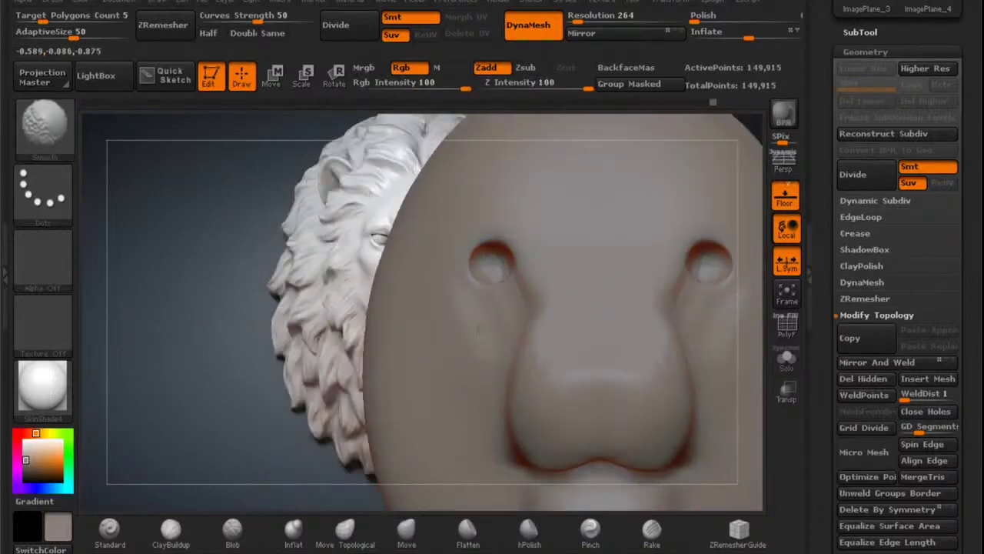
# Adjust the nose bridge between the eye sockets with the Move brush.
pyautogui.click(406, 527)
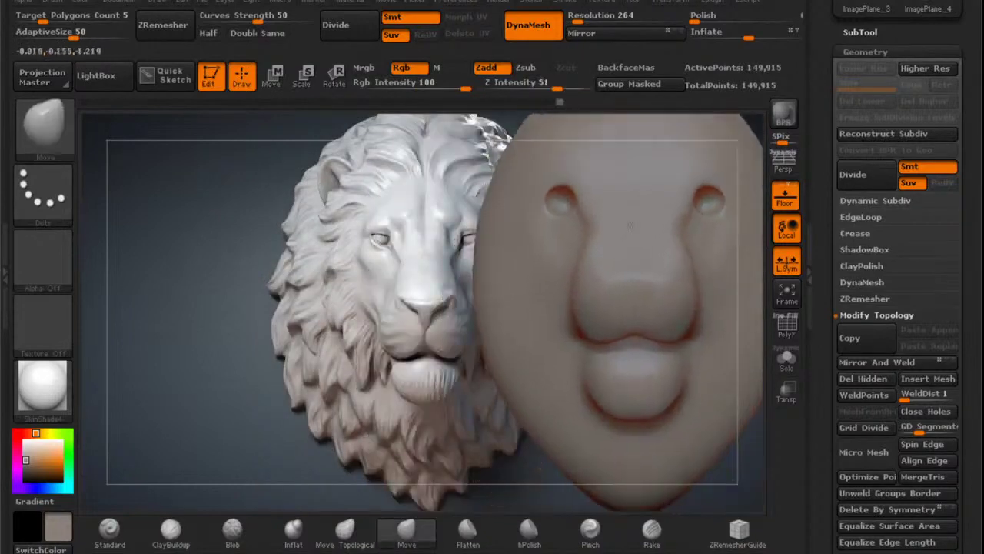
pyautogui.moveTo(630, 223); pyautogui.dragTo(604, 248)
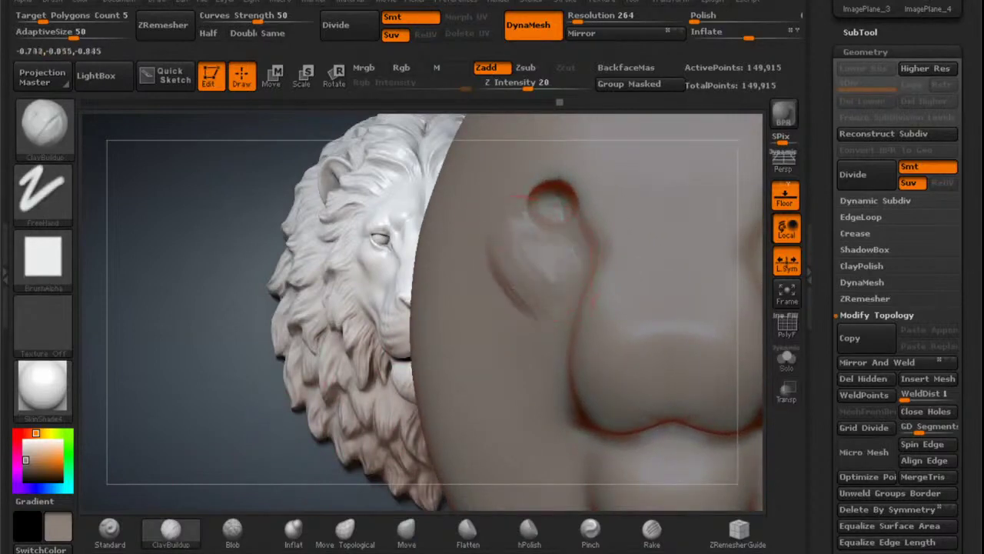
# Build up the cheek volumes below and outside the eye sockets with the ClayBuildup brush.
pyautogui.moveTo(513, 257); pyautogui.dragTo(573, 261)
pyautogui.moveTo(489, 256); pyautogui.dragTo(541, 299)
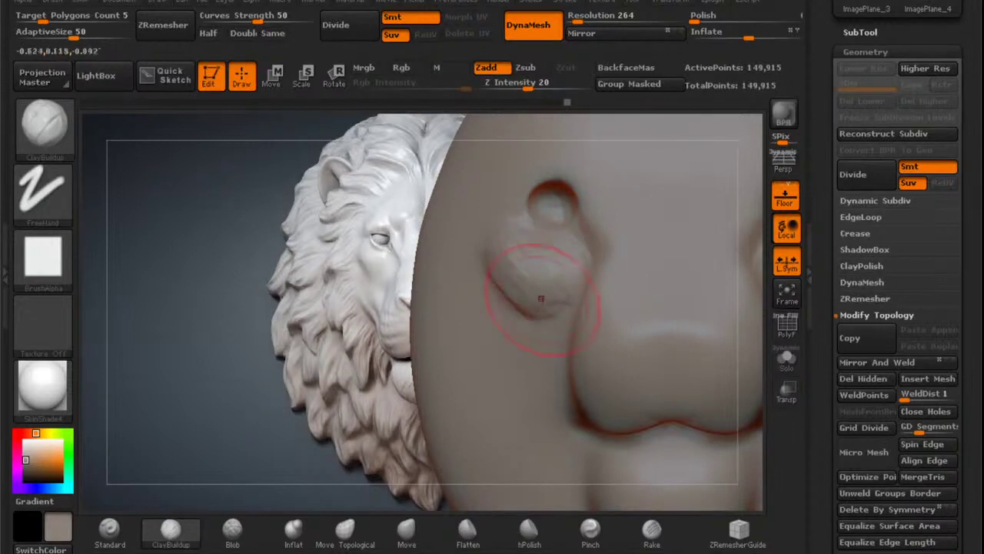
pyautogui.moveTo(470, 261)
pyautogui.mouseDown()
pyautogui.moveTo(496, 345)
pyautogui.moveTo(468, 306)
pyautogui.moveTo(448, 352)
pyautogui.mouseUp()
pyautogui.moveTo(480, 338); pyautogui.dragTo(484, 295, button='right')
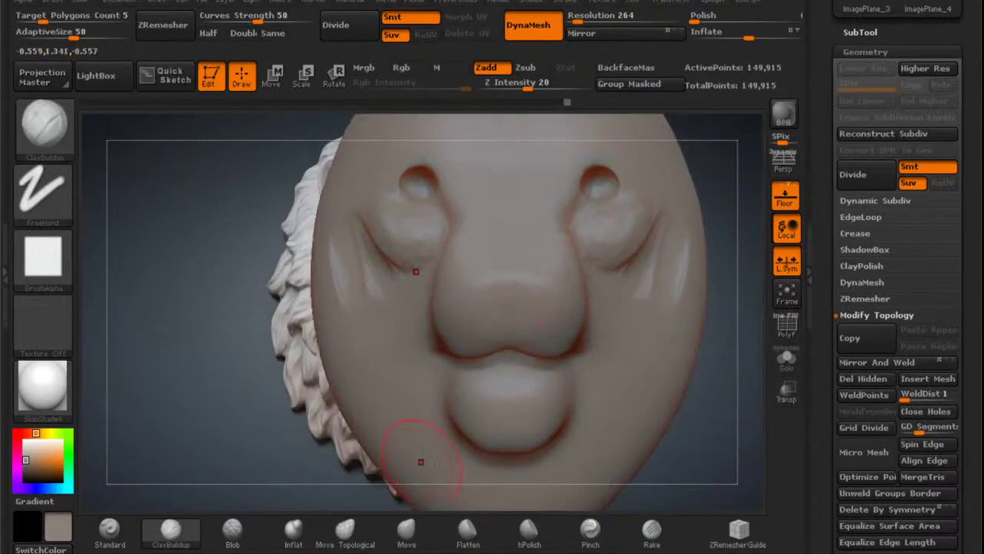
# Pull the inner sides of the eye sockets closer to the nose bridge with a resized Move brush.
pyautogui.click(406, 528)
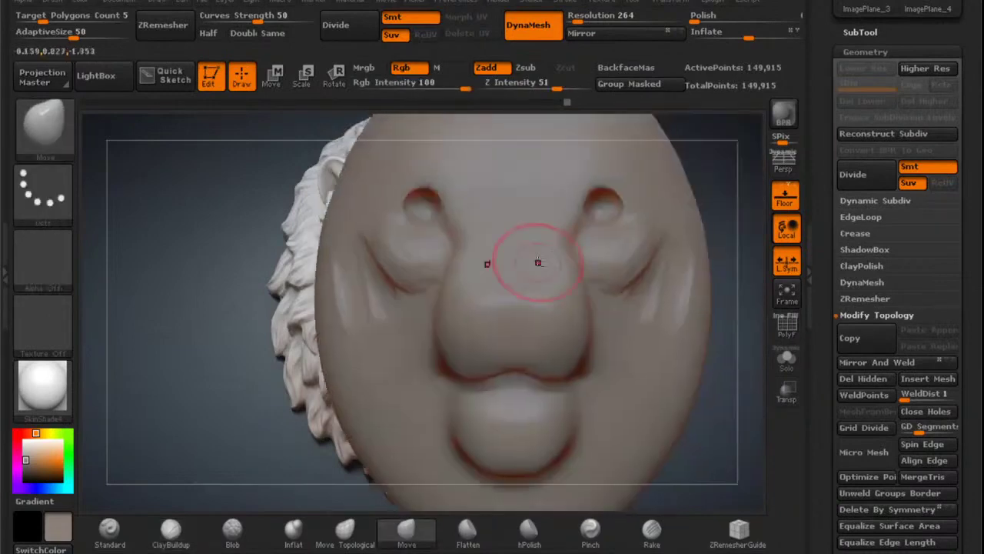
pyautogui.press('space')
pyautogui.moveTo(538, 261); pyautogui.dragTo(553, 265)
pyautogui.moveTo(404, 208)
pyautogui.mouseDown()
pyautogui.moveTo(440, 185)
pyautogui.moveTo(469, 216)
pyautogui.moveTo(462, 262)
pyautogui.mouseUp()
pyautogui.moveTo(447, 210); pyautogui.dragTo(430, 185)
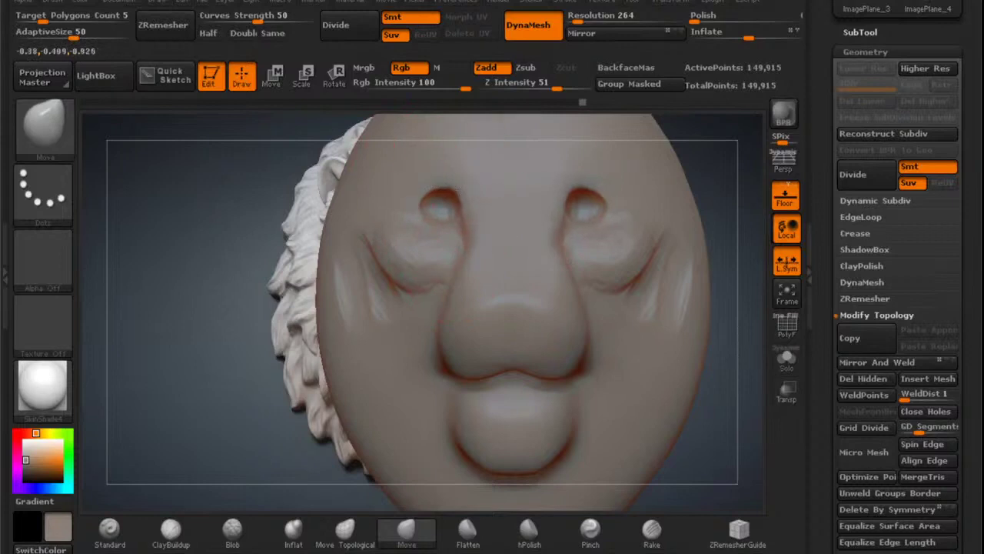
# Resize the Move brush for the brow area above the eye socket and turn on backface masking for it.
pyautogui.keyDown('alt'); pyautogui.moveTo(560, 209); pyautogui.dragTo(592, 216, button='right'); pyautogui.keyUp('alt')
pyautogui.keyDown('alt'); pyautogui.moveTo(538, 188); pyautogui.dragTo(551, 308, button='right'); pyautogui.keyUp('alt')
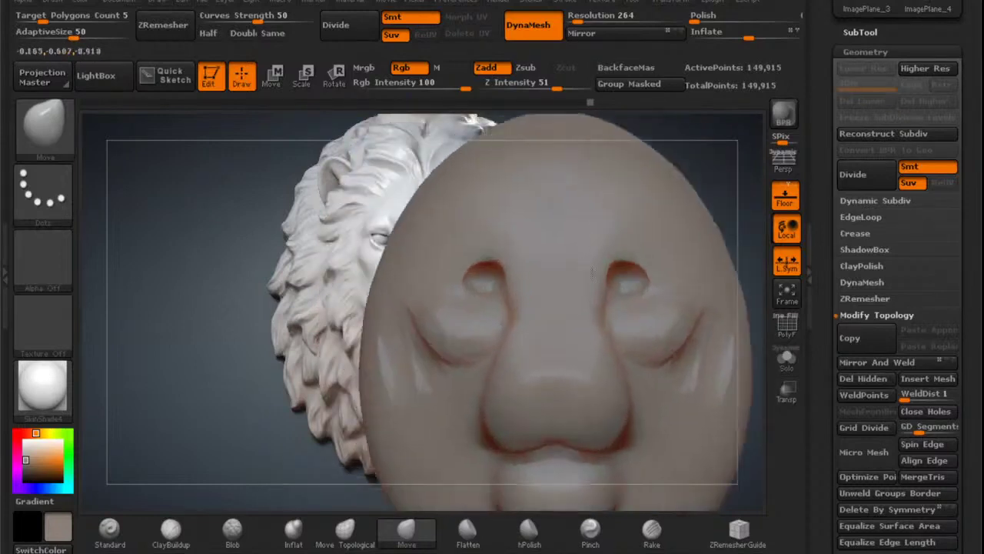
pyautogui.moveTo(540, 270)
pyautogui.mouseDown(button='right')
pyautogui.moveTo(608, 273)
pyautogui.moveTo(540, 270)
pyautogui.moveTo(535, 246)
pyautogui.moveTo(586, 203)
pyautogui.moveTo(639, 193)
pyautogui.moveTo(516, 282)
pyautogui.moveTo(469, 285)
pyautogui.mouseUp(button='right')
pyautogui.click(406, 532)
pyautogui.press('space')
pyautogui.moveTo(459, 282); pyautogui.dragTo(433, 285)
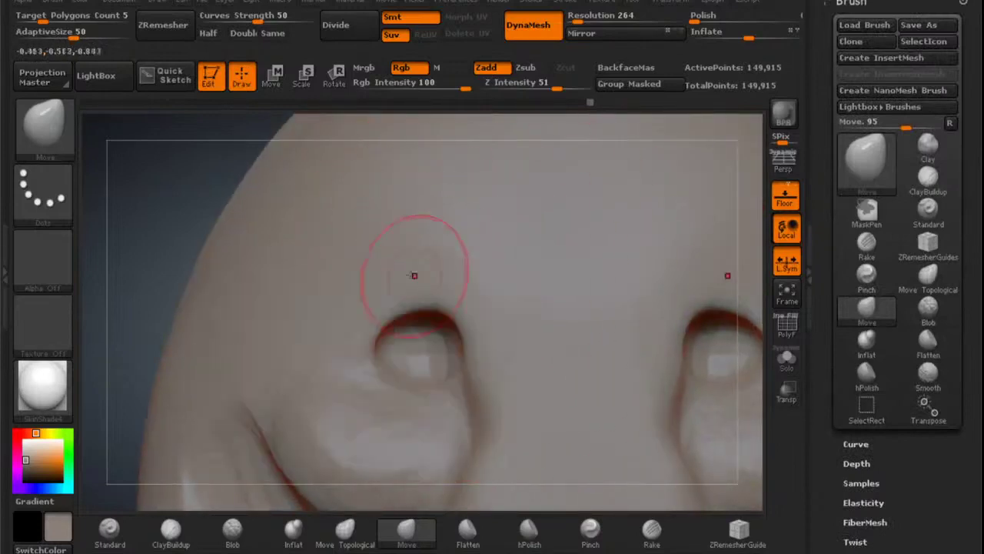
pyautogui.click(627, 68)
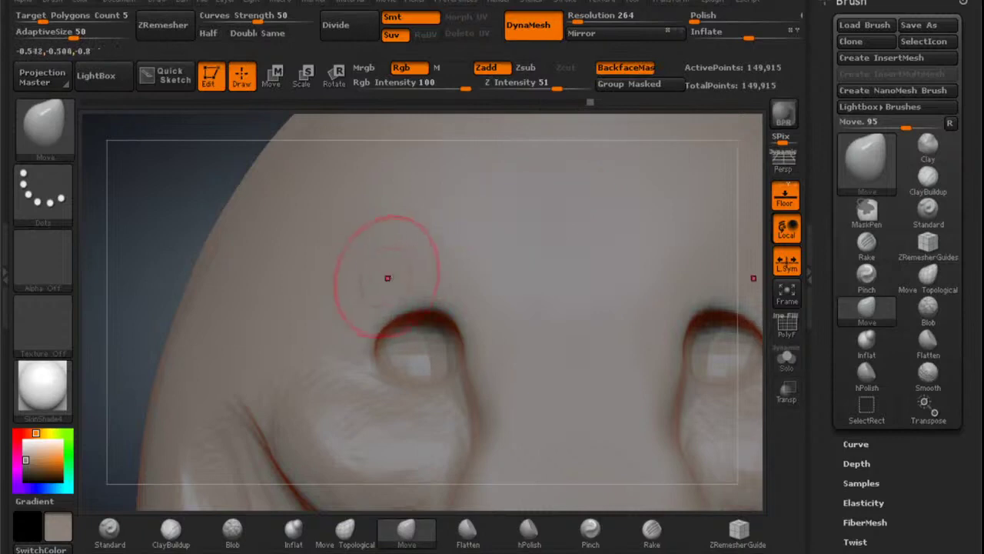
# Build up brow ridges above both eye sockets with the ClayBuildup brush and lightly smooth the nose bridge.
pyautogui.click(171, 528)
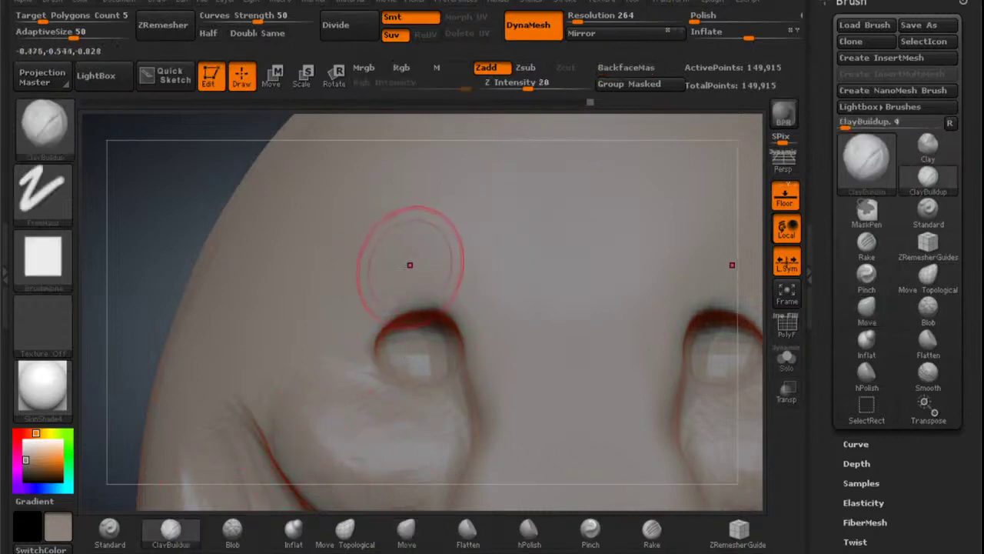
pyautogui.moveTo(409, 265)
pyautogui.mouseDown()
pyautogui.moveTo(383, 293)
pyautogui.moveTo(394, 269)
pyautogui.moveTo(447, 288)
pyautogui.moveTo(422, 271)
pyautogui.moveTo(330, 319)
pyautogui.moveTo(365, 288)
pyautogui.moveTo(493, 286)
pyautogui.moveTo(418, 313)
pyautogui.mouseUp()
pyautogui.moveTo(500, 296)
pyautogui.mouseDown()
pyautogui.moveTo(519, 316)
pyautogui.moveTo(549, 298)
pyautogui.mouseUp()
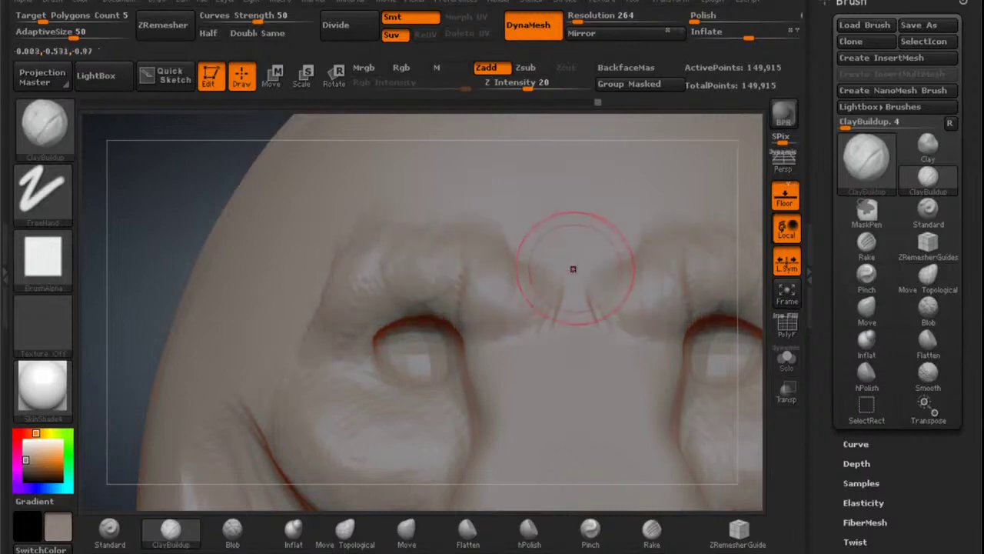
pyautogui.moveTo(574, 269)
pyautogui.keyDown('ctrl'); pyautogui.mouseDown(button='right')
pyautogui.moveTo(544, 289)
pyautogui.moveTo(558, 235)
pyautogui.moveTo(582, 248)
pyautogui.moveTo(610, 201)
pyautogui.moveTo(646, 197)
pyautogui.mouseUp(button='right'); pyautogui.keyUp('ctrl')
pyautogui.keyDown('alt'); pyautogui.moveTo(647, 199); pyautogui.dragTo(572, 229); pyautogui.keyUp('alt')
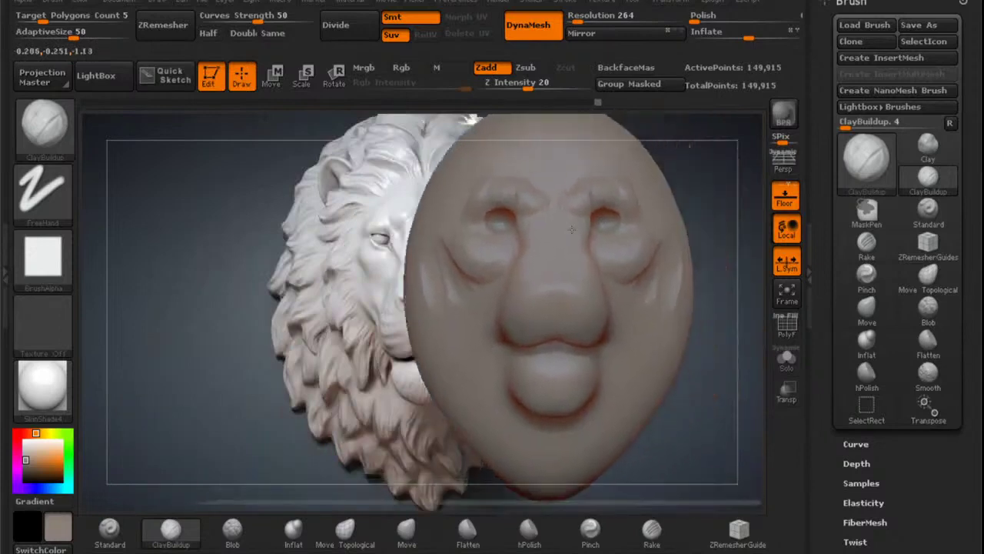
pyautogui.keyDown('alt'); pyautogui.moveTo(572, 229); pyautogui.dragTo(542, 225, button='right'); pyautogui.keyUp('alt')
pyautogui.keyDown('shift'); pyautogui.moveTo(542, 259); pyautogui.dragTo(549, 270); pyautogui.keyUp('shift')
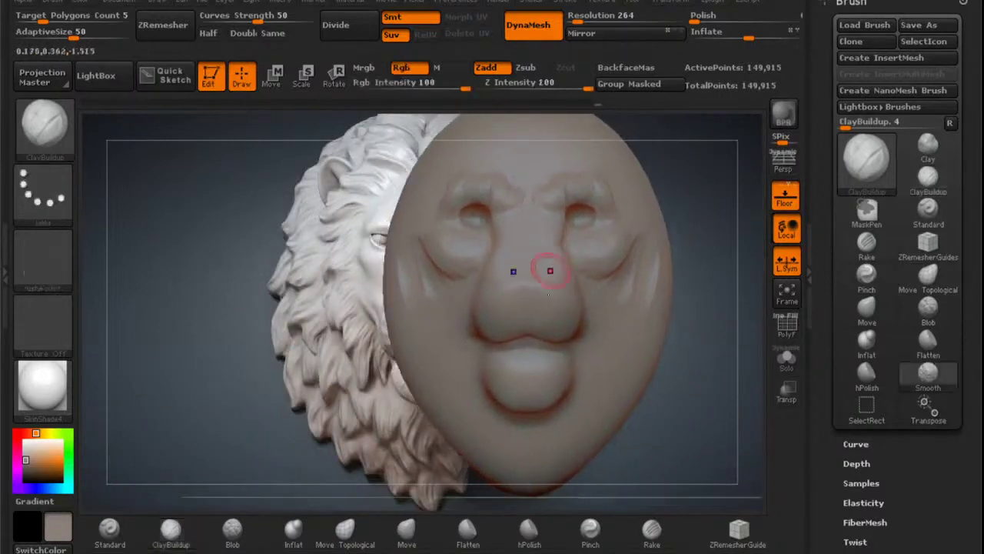
# Add ridges between the brows running down onto the nose bridge with the ClayBuildup brush.
pyautogui.moveTo(547, 295)
pyautogui.keyDown('alt'); pyautogui.mouseDown(button='right')
pyautogui.moveTo(589, 208)
pyautogui.moveTo(600, 209)
pyautogui.moveTo(538, 268)
pyautogui.moveTo(611, 267)
pyautogui.moveTo(559, 305)
pyautogui.mouseUp(button='right'); pyautogui.keyUp('alt')
pyautogui.keyDown('alt'); pyautogui.moveTo(575, 240); pyautogui.dragTo(636, 239, button='right'); pyautogui.keyUp('alt')
pyautogui.keyDown('alt'); pyautogui.moveTo(607, 200); pyautogui.dragTo(534, 260, button='right'); pyautogui.keyUp('alt')
pyautogui.moveTo(545, 305); pyautogui.dragTo(534, 288, button='right')
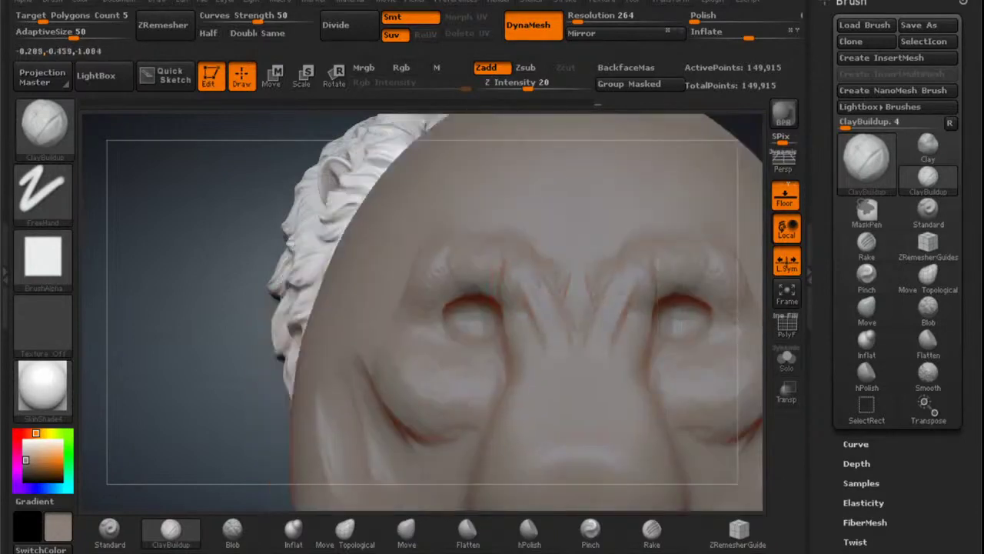
pyautogui.moveTo(528, 329)
pyautogui.keyDown('alt'); pyautogui.mouseDown(button='right')
pyautogui.moveTo(634, 285)
pyautogui.moveTo(567, 284)
pyautogui.moveTo(634, 250)
pyautogui.moveTo(595, 238)
pyautogui.moveTo(590, 208)
pyautogui.moveTo(637, 207)
pyautogui.moveTo(617, 209)
pyautogui.moveTo(634, 199)
pyautogui.mouseUp(button='right'); pyautogui.keyUp('alt')
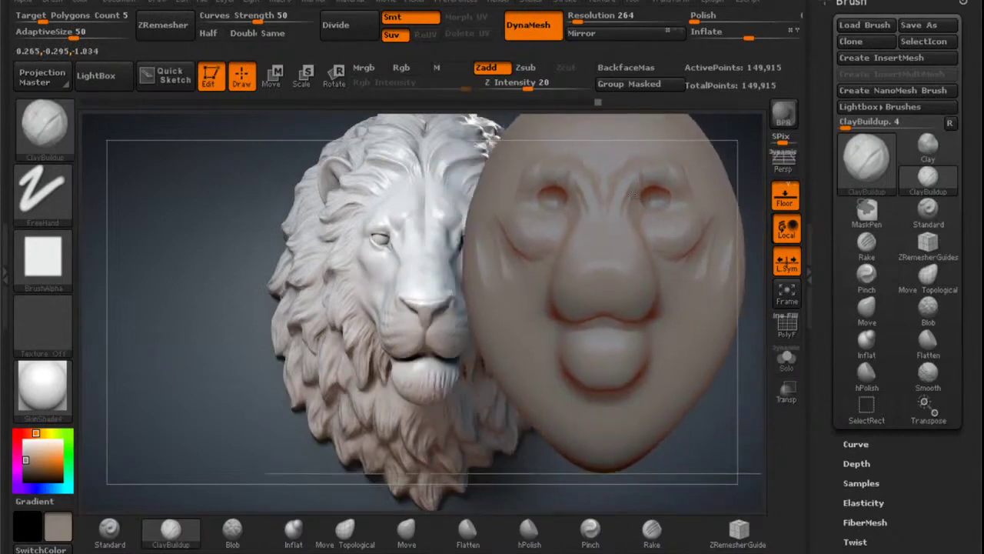
# Broaden the pointed chin and lower jaw outline with an enlarged Move brush.
pyautogui.keyDown('alt'); pyautogui.moveTo(592, 295); pyautogui.dragTo(607, 224, button='right'); pyautogui.keyUp('alt')
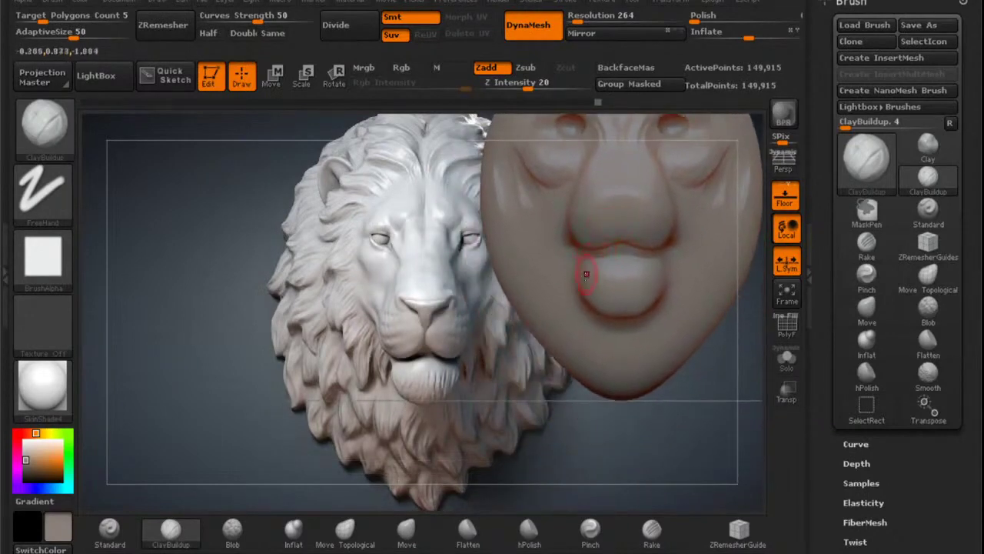
pyautogui.moveTo(588, 290)
pyautogui.keyDown('alt'); pyautogui.mouseDown(button='right')
pyautogui.moveTo(579, 227)
pyautogui.moveTo(586, 255)
pyautogui.moveTo(610, 268)
pyautogui.moveTo(566, 283)
pyautogui.mouseUp(button='right'); pyautogui.keyUp('alt')
pyautogui.click(406, 531)
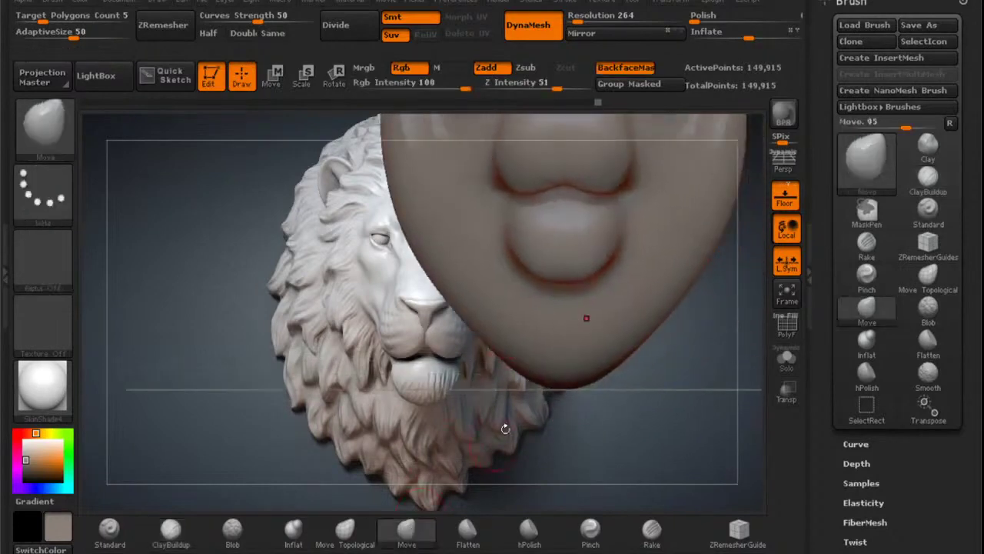
pyautogui.press('space')
pyautogui.moveTo(584, 309); pyautogui.dragTo(619, 310)
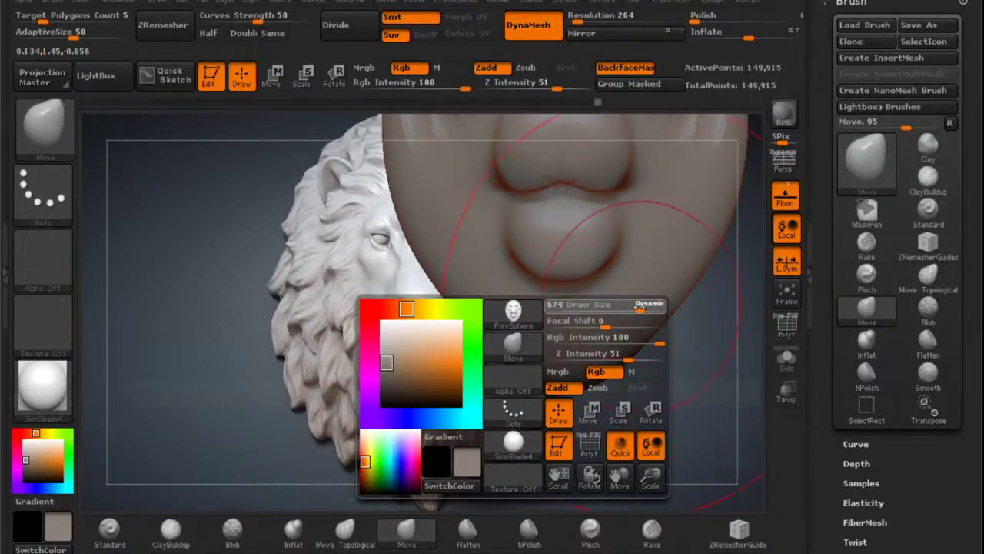
pyautogui.moveTo(626, 283); pyautogui.dragTo(616, 258, button='right')
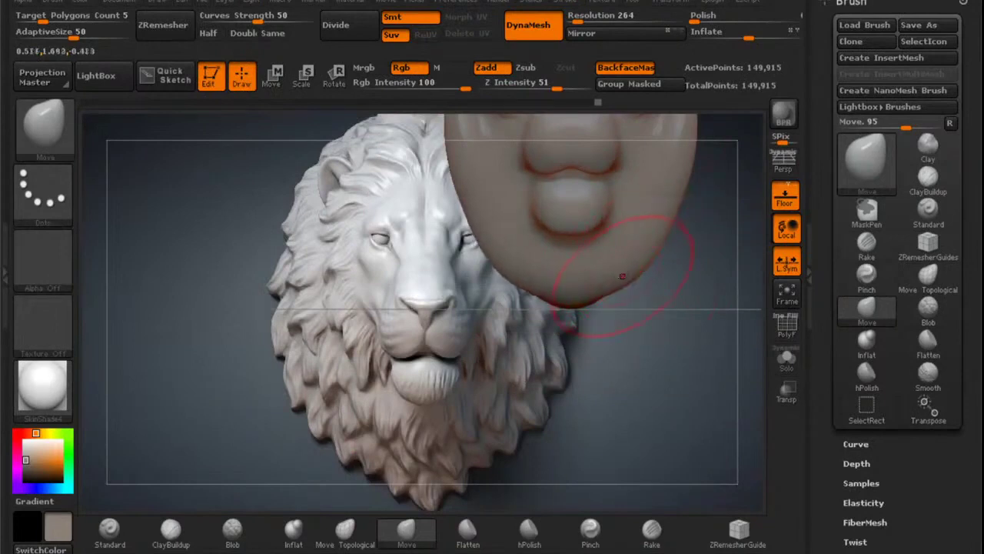
pyautogui.moveTo(584, 289); pyautogui.dragTo(583, 309)
pyautogui.moveTo(515, 295)
pyautogui.mouseDown()
pyautogui.moveTo(527, 285)
pyautogui.moveTo(524, 293)
pyautogui.mouseUp()
pyautogui.moveTo(495, 250); pyautogui.dragTo(486, 250)
# Fill out the sides of the lower jaw into a wide, rounded shape with a resized Move brush, smoothing the jaw edge.
pyautogui.keyDown('alt'); pyautogui.moveTo(648, 166); pyautogui.dragTo(585, 255, button='right'); pyautogui.keyUp('alt')
pyautogui.keyDown('ctrl'); pyautogui.moveTo(586, 256); pyautogui.dragTo(575, 272, button='right'); pyautogui.keyUp('ctrl')
pyautogui.press('space')
pyautogui.moveTo(587, 280); pyautogui.dragTo(593, 276)
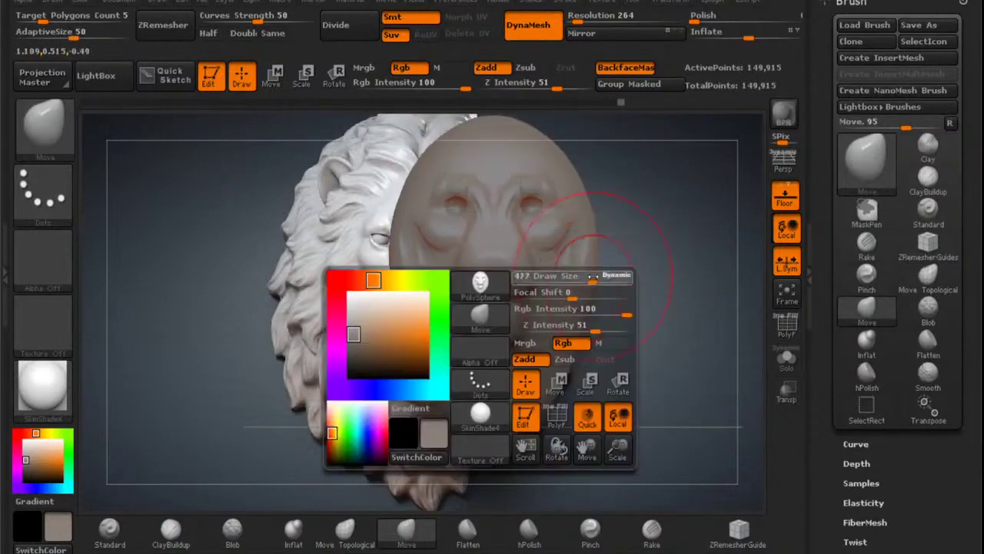
pyautogui.moveTo(623, 257)
pyautogui.keyDown('alt'); pyautogui.mouseDown(button='right')
pyautogui.moveTo(678, 216)
pyautogui.moveTo(628, 244)
pyautogui.mouseUp(button='right'); pyautogui.keyUp('alt')
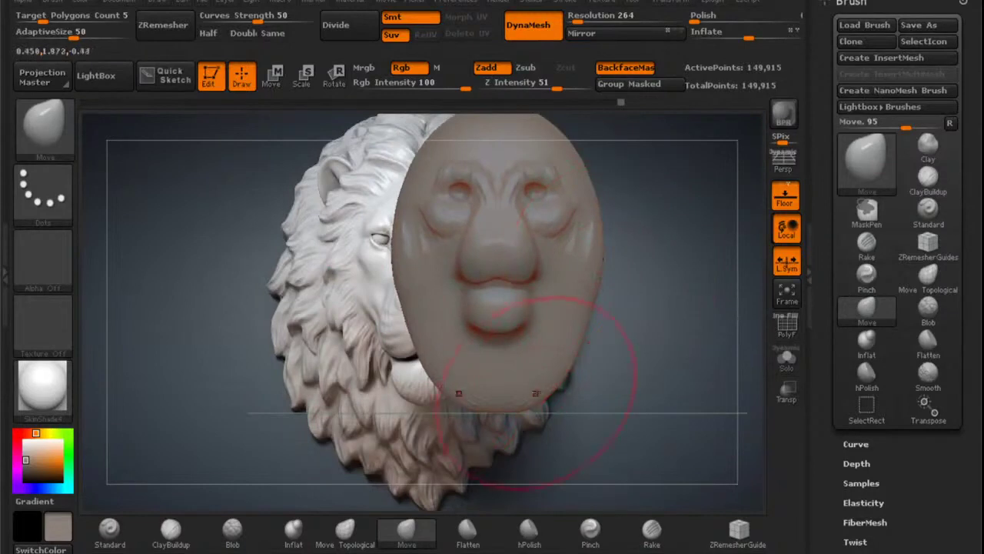
pyautogui.moveTo(628, 246); pyautogui.dragTo(719, 246, button='right')
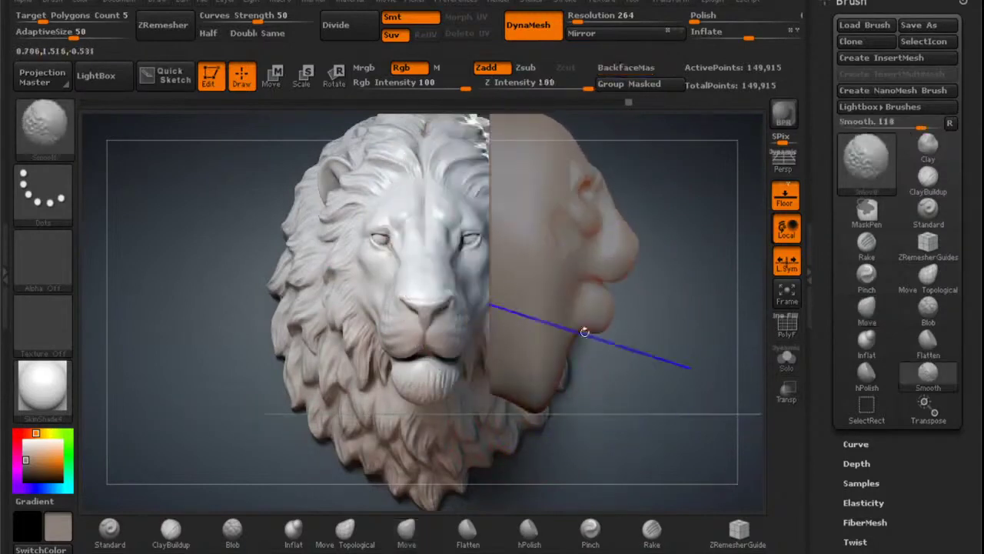
pyautogui.moveTo(584, 332); pyautogui.dragTo(662, 329, button='right')
pyautogui.keyDown('alt'); pyautogui.moveTo(540, 329); pyautogui.dragTo(602, 274, button='right'); pyautogui.keyUp('alt')
pyautogui.moveTo(573, 297)
pyautogui.mouseDown()
pyautogui.moveTo(583, 304)
pyautogui.moveTo(538, 334)
pyautogui.mouseUp()
pyautogui.moveTo(471, 323); pyautogui.dragTo(458, 328)
pyautogui.moveTo(715, 276)
pyautogui.mouseDown(button='right')
pyautogui.moveTo(599, 251)
pyautogui.moveTo(613, 237)
pyautogui.moveTo(440, 296)
pyautogui.mouseUp(button='right')
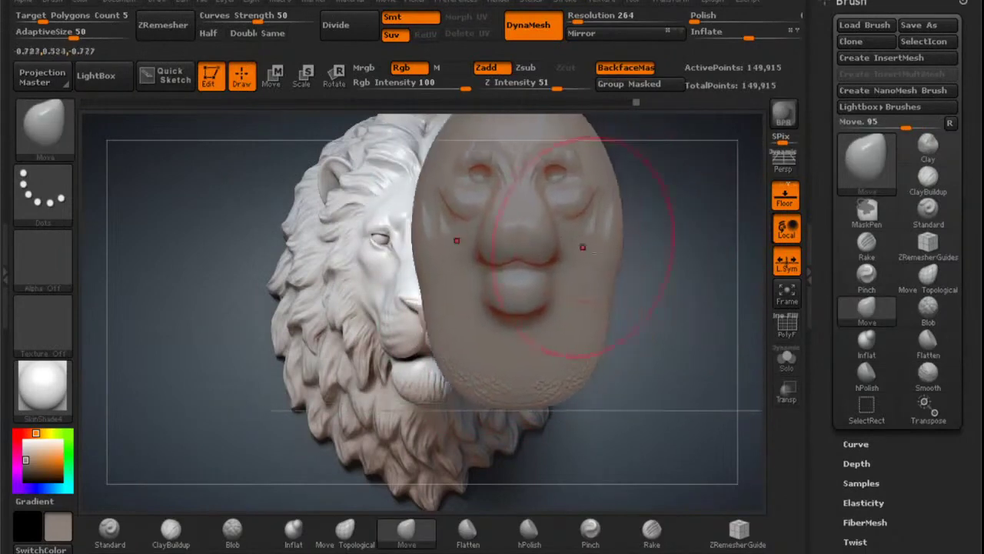
pyautogui.keyDown('alt'); pyautogui.moveTo(582, 246); pyautogui.dragTo(590, 204, button='right'); pyautogui.keyUp('alt')
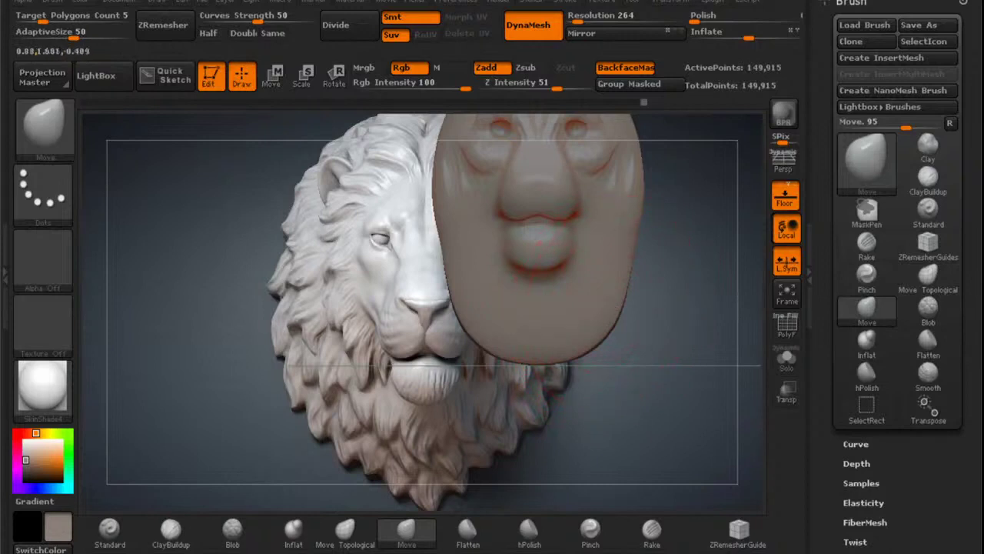
# Remesh the head with DynaMesh at resolution 264.
pyautogui.moveTo(621, 289)
pyautogui.mouseDown(button='right')
pyautogui.moveTo(590, 238)
pyautogui.moveTo(621, 288)
pyautogui.mouseUp(button='right')
pyautogui.press('ctrl')
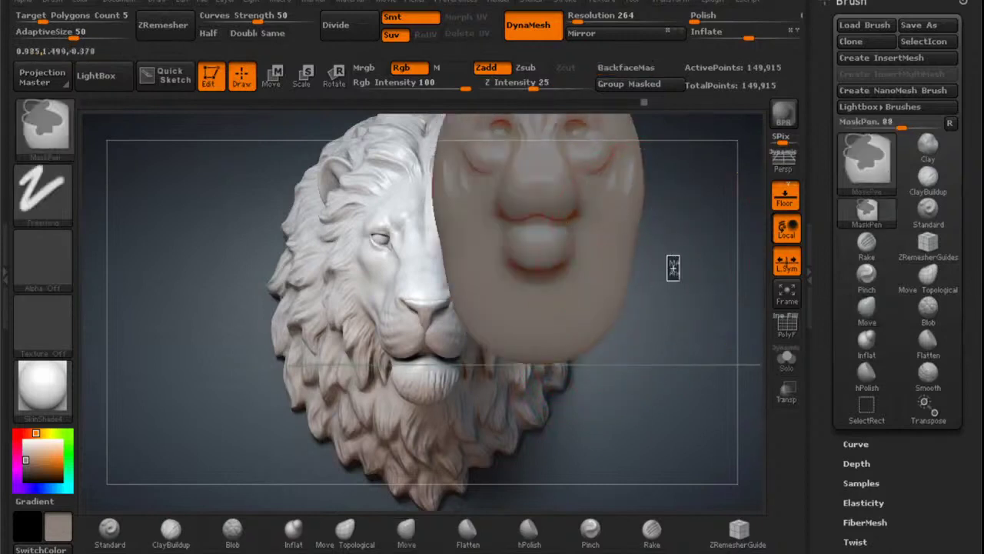
pyautogui.keyDown('ctrl'); pyautogui.moveTo(673, 268); pyautogui.dragTo(635, 303); pyautogui.keyUp('ctrl')
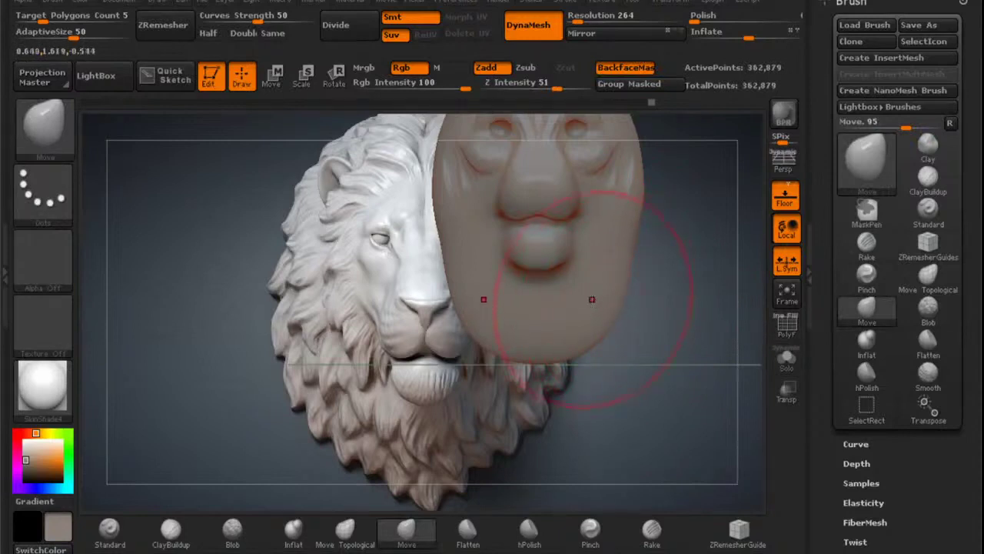
pyautogui.moveTo(612, 286)
pyautogui.mouseDown(button='right')
pyautogui.moveTo(626, 286)
pyautogui.moveTo(608, 291)
pyautogui.mouseUp(button='right')
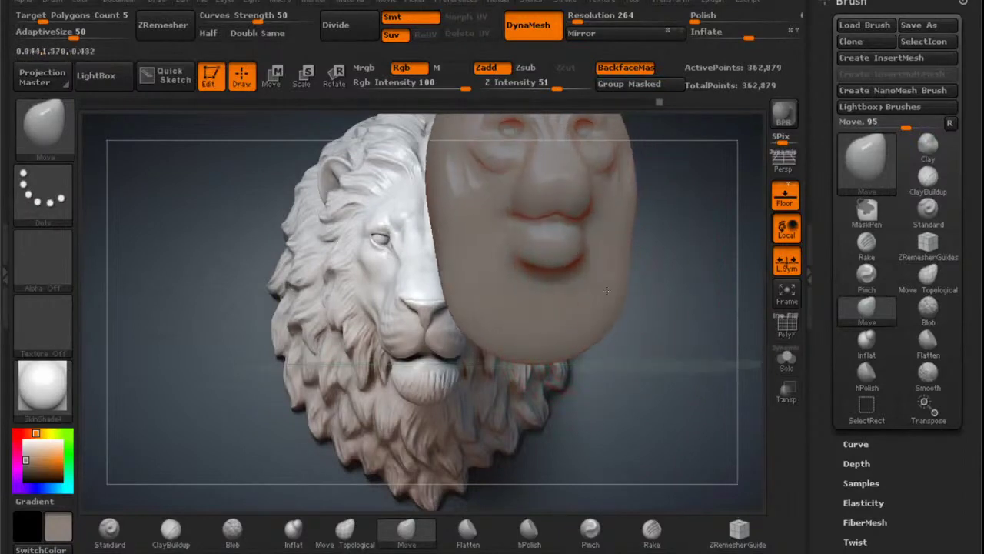
pyautogui.press('ctrl')
pyautogui.press('ctrl')
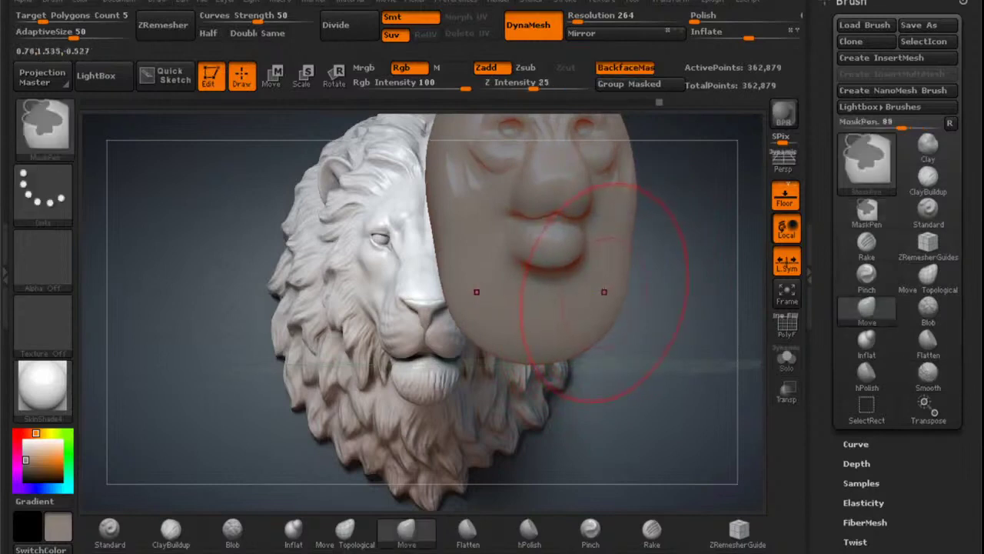
pyautogui.press('shift')
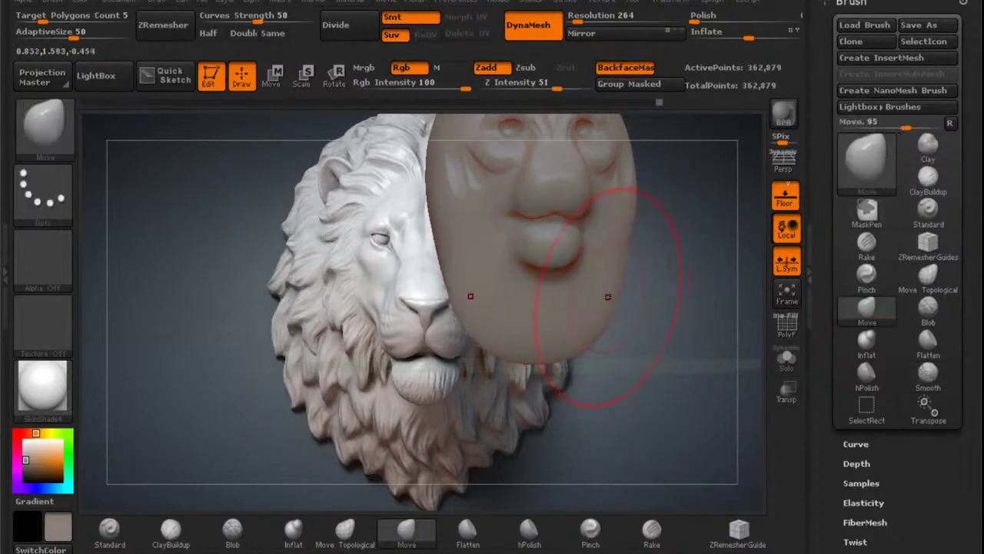
# Pull the sides of the cheeks outward with the Move brush.
pyautogui.moveTo(606, 298); pyautogui.dragTo(594, 341, button='right')
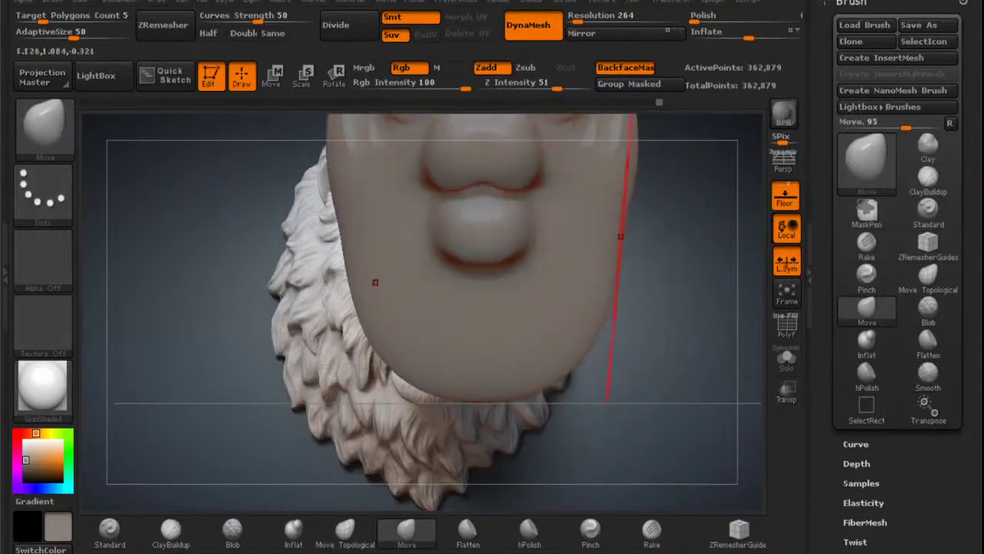
pyautogui.keyDown('alt'); pyautogui.moveTo(620, 237); pyautogui.dragTo(599, 320, button='right'); pyautogui.keyUp('alt')
pyautogui.moveTo(596, 247); pyautogui.dragTo(611, 245)
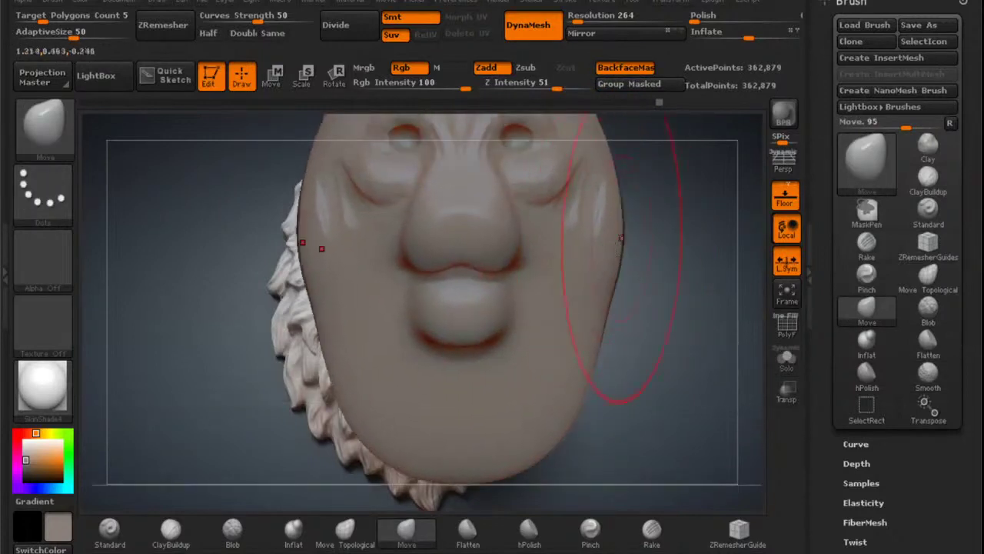
pyautogui.moveTo(603, 220)
pyautogui.mouseDown(button='right')
pyautogui.moveTo(654, 221)
pyautogui.moveTo(606, 220)
pyautogui.mouseUp(button='right')
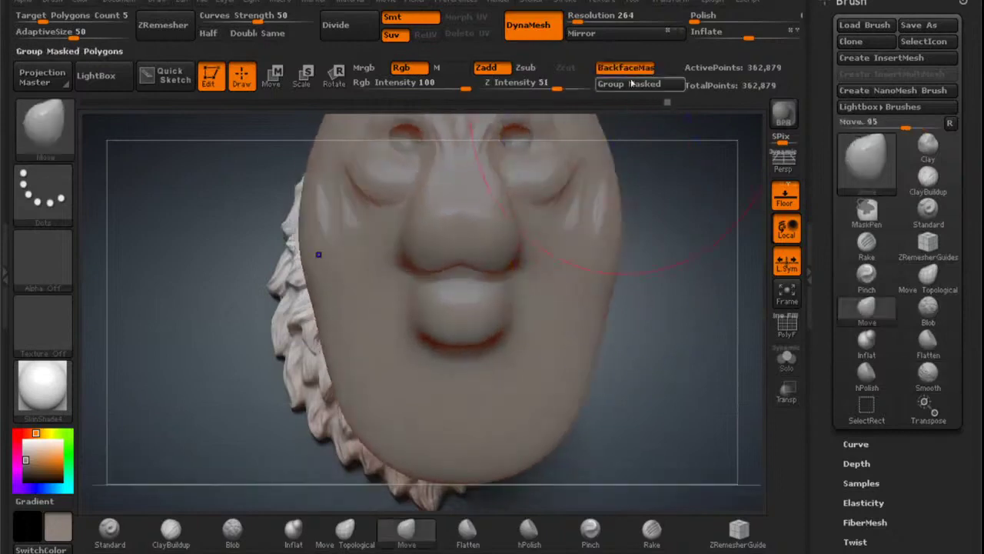
# Turn off backface masking for the Move brush and taper the front of the lower jaw inward toward the chin.
pyautogui.click(634, 71)
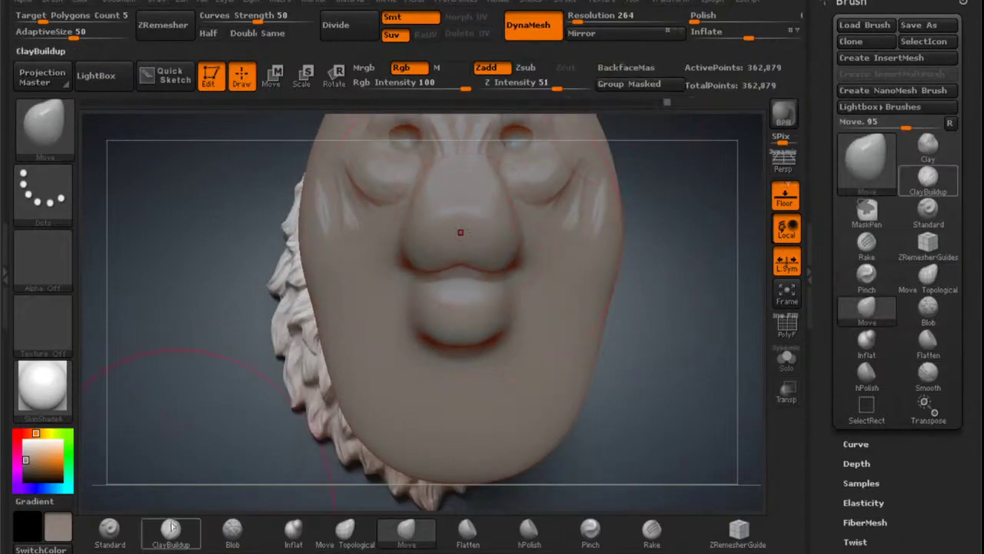
pyautogui.click(171, 528)
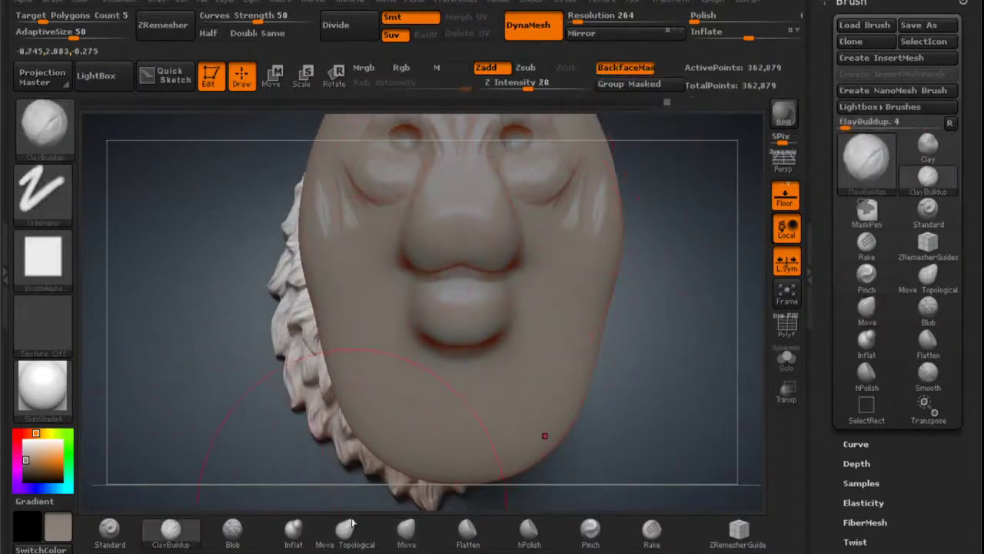
pyautogui.click(395, 537)
pyautogui.keyDown('alt'); pyautogui.moveTo(580, 366); pyautogui.dragTo(608, 273, button='right'); pyautogui.keyUp('alt')
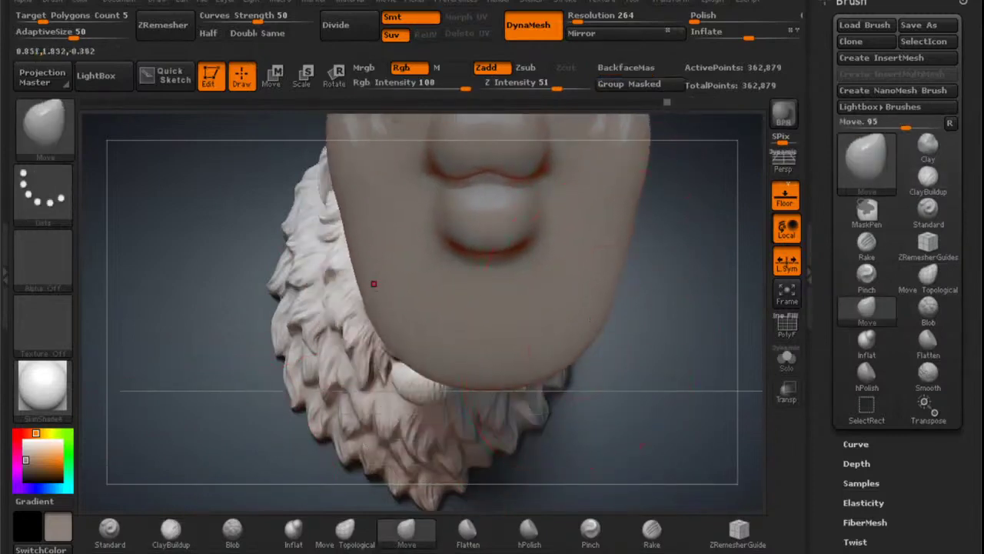
pyautogui.moveTo(602, 287); pyautogui.dragTo(570, 332)
pyautogui.keyDown('alt'); pyautogui.moveTo(565, 324); pyautogui.dragTo(586, 301, button='right'); pyautogui.keyUp('alt')
pyautogui.moveTo(587, 334); pyautogui.dragTo(552, 332)
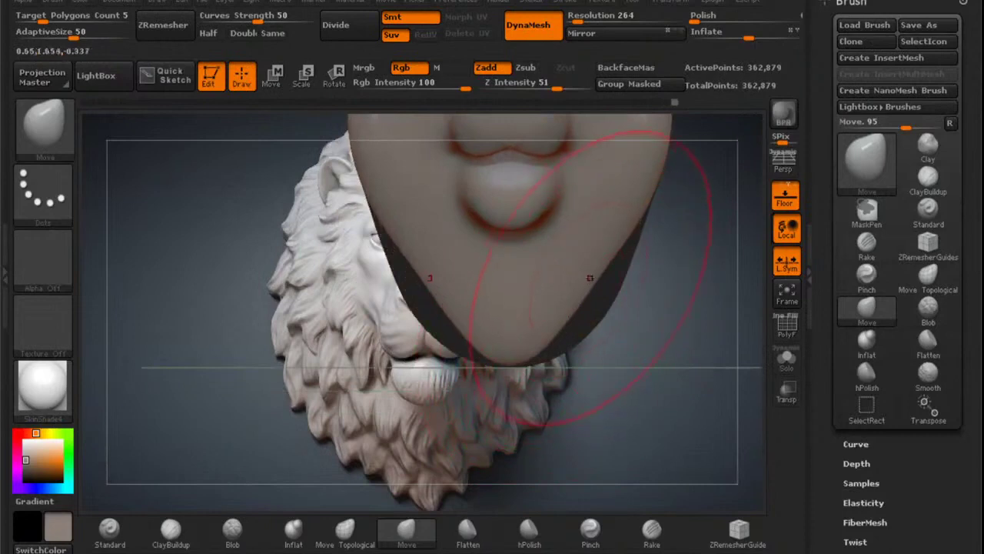
# Examine the jaw, forehead and face proportions from the front and side against the lion reference.
pyautogui.keyDown('alt'); pyautogui.moveTo(618, 223); pyautogui.dragTo(573, 325, button='right'); pyautogui.keyUp('alt')
pyautogui.keyDown('alt'); pyautogui.moveTo(597, 285); pyautogui.dragTo(690, 197, button='right'); pyautogui.keyUp('alt')
pyautogui.moveTo(688, 196)
pyautogui.mouseDown()
pyautogui.moveTo(628, 248)
pyautogui.moveTo(633, 235)
pyautogui.moveTo(636, 245)
pyautogui.mouseUp()
pyautogui.moveTo(652, 189)
pyautogui.keyDown('alt'); pyautogui.mouseDown()
pyautogui.moveTo(775, 115)
pyautogui.moveTo(698, 164)
pyautogui.moveTo(619, 309)
pyautogui.moveTo(601, 386)
pyautogui.moveTo(602, 376)
pyautogui.mouseUp(); pyautogui.keyUp('alt')
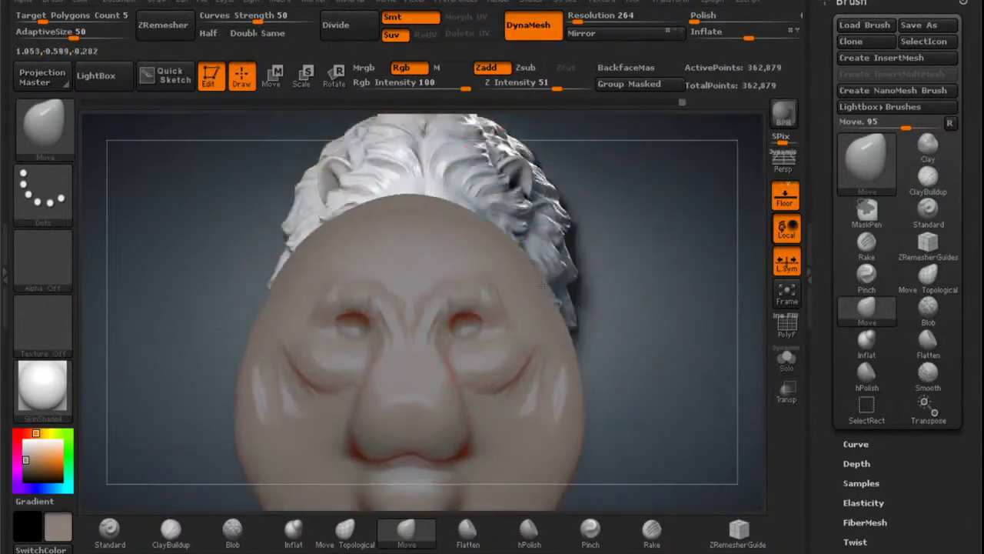
pyautogui.keyDown('alt'); pyautogui.moveTo(535, 265); pyautogui.dragTo(568, 303); pyautogui.keyUp('alt')
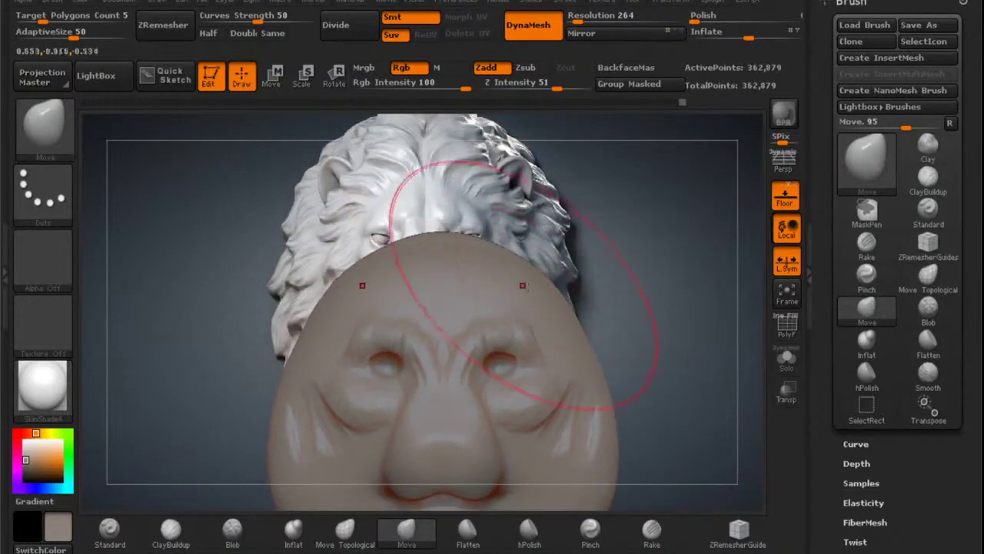
pyautogui.moveTo(615, 330)
pyautogui.keyDown('alt'); pyautogui.mouseDown()
pyautogui.moveTo(630, 157)
pyautogui.moveTo(585, 310)
pyautogui.moveTo(644, 310)
pyautogui.moveTo(607, 311)
pyautogui.moveTo(615, 312)
pyautogui.mouseUp(); pyautogui.keyUp('alt')
pyautogui.keyDown('alt'); pyautogui.moveTo(618, 375); pyautogui.dragTo(606, 302); pyautogui.keyUp('alt')
pyautogui.moveTo(564, 330)
pyautogui.keyDown('shift'); pyautogui.mouseDown()
pyautogui.moveTo(546, 350)
pyautogui.moveTo(584, 317)
pyautogui.moveTo(559, 306)
pyautogui.moveTo(525, 313)
pyautogui.mouseUp(); pyautogui.keyUp('shift')
# Build up the sides of the jaw, cheeks and temples with ClayBuildup strokes.
pyautogui.press('space')
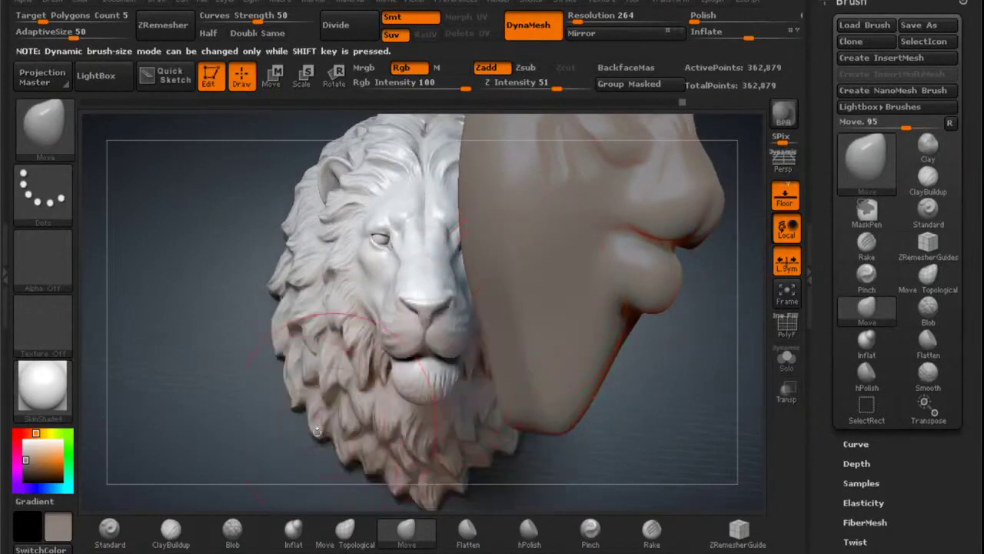
pyautogui.click(171, 529)
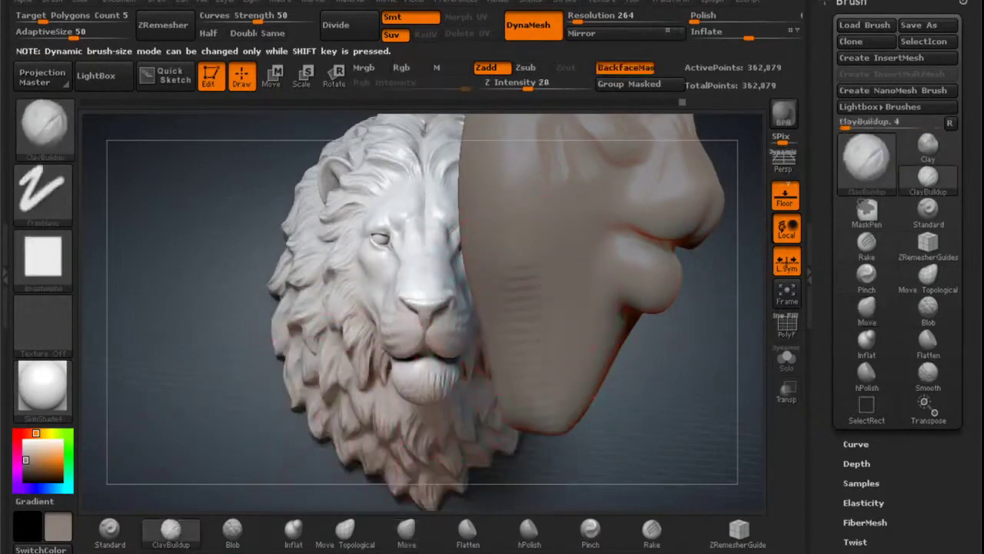
pyautogui.keyDown('alt'); pyautogui.moveTo(695, 331); pyautogui.dragTo(683, 474); pyautogui.keyUp('alt')
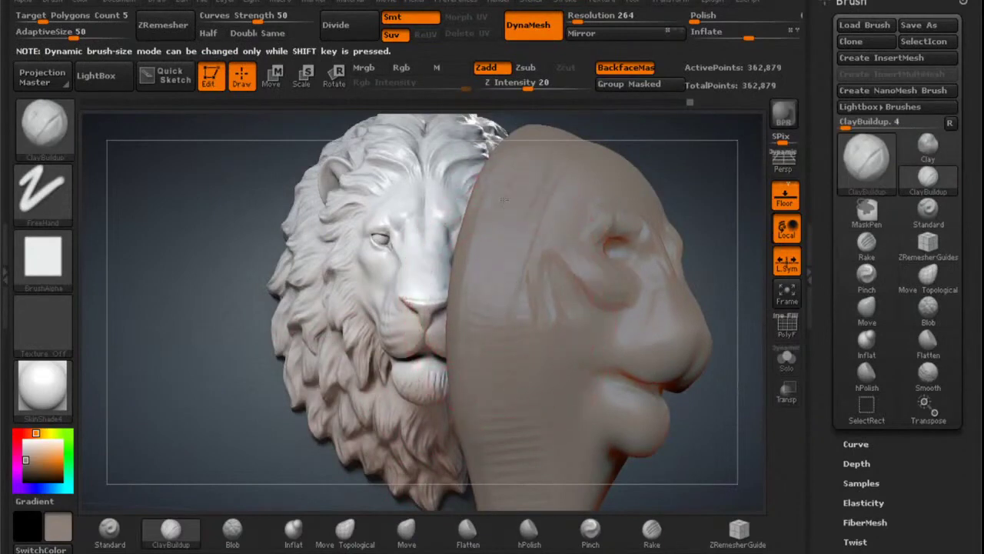
pyautogui.keyDown('alt'); pyautogui.moveTo(531, 264); pyautogui.dragTo(519, 195, button='right'); pyautogui.keyUp('alt')
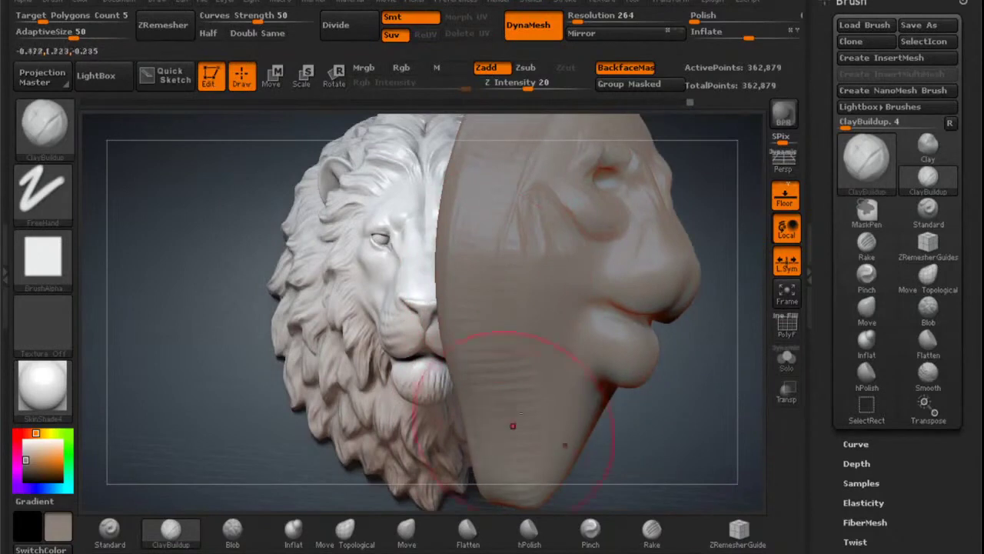
pyautogui.moveTo(513, 425)
pyautogui.mouseDown(button='right')
pyautogui.moveTo(516, 375)
pyautogui.moveTo(485, 228)
pyautogui.moveTo(436, 269)
pyautogui.mouseUp(button='right')
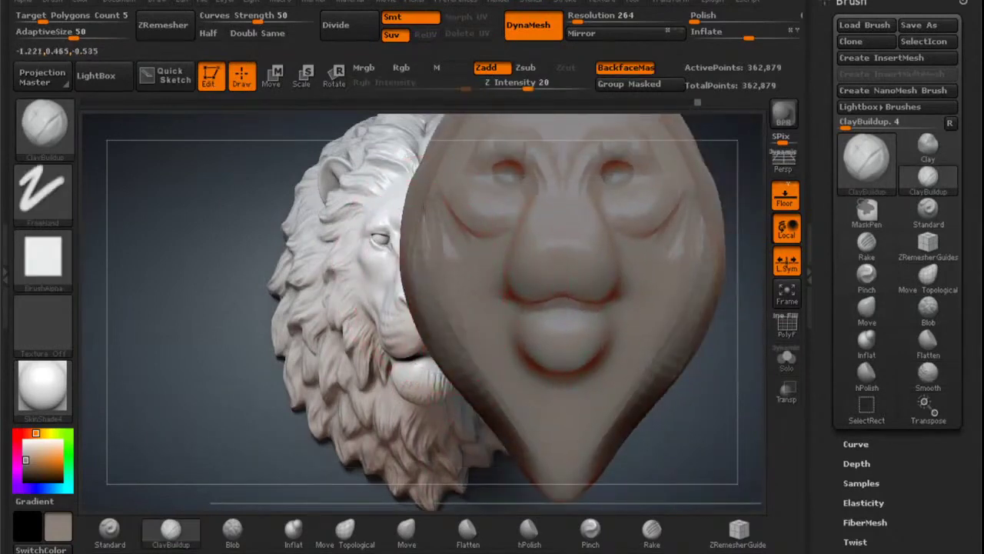
pyautogui.moveTo(536, 458); pyautogui.dragTo(446, 348)
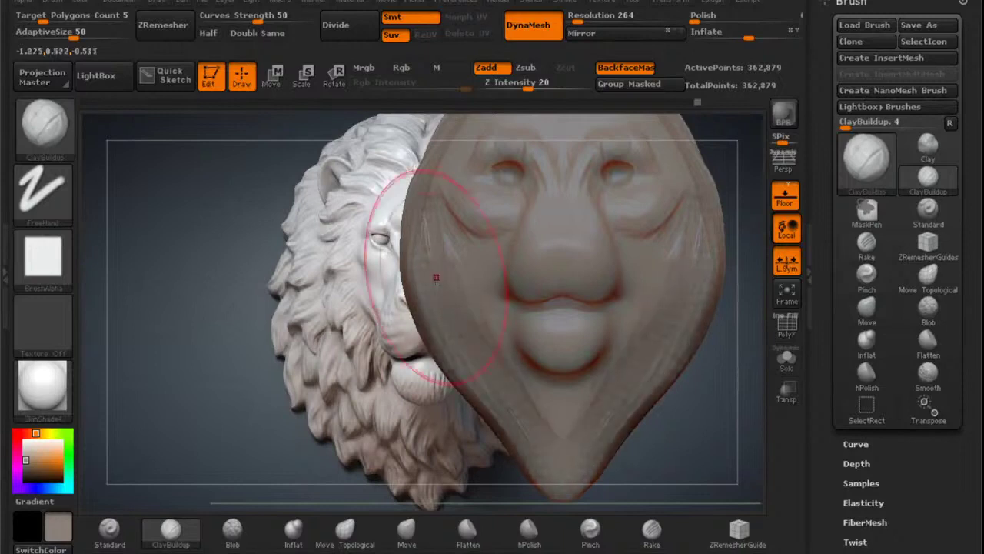
pyautogui.moveTo(423, 211); pyautogui.dragTo(442, 134)
# Mask the eyes, brows and nose area with the MaskPen brush, leaving the outer head free.
pyautogui.keyDown('alt'); pyautogui.moveTo(453, 135); pyautogui.dragTo(446, 316, button='right'); pyautogui.keyUp('alt')
pyautogui.moveTo(510, 284)
pyautogui.mouseDown(button='right')
pyautogui.moveTo(530, 262)
pyautogui.moveTo(543, 265)
pyautogui.moveTo(533, 275)
pyautogui.moveTo(551, 270)
pyautogui.moveTo(517, 225)
pyautogui.moveTo(531, 212)
pyautogui.moveTo(543, 233)
pyautogui.mouseUp(button='right')
pyautogui.press('space')
pyautogui.click(405, 530)
pyautogui.moveTo(627, 277); pyautogui.dragTo(636, 284)
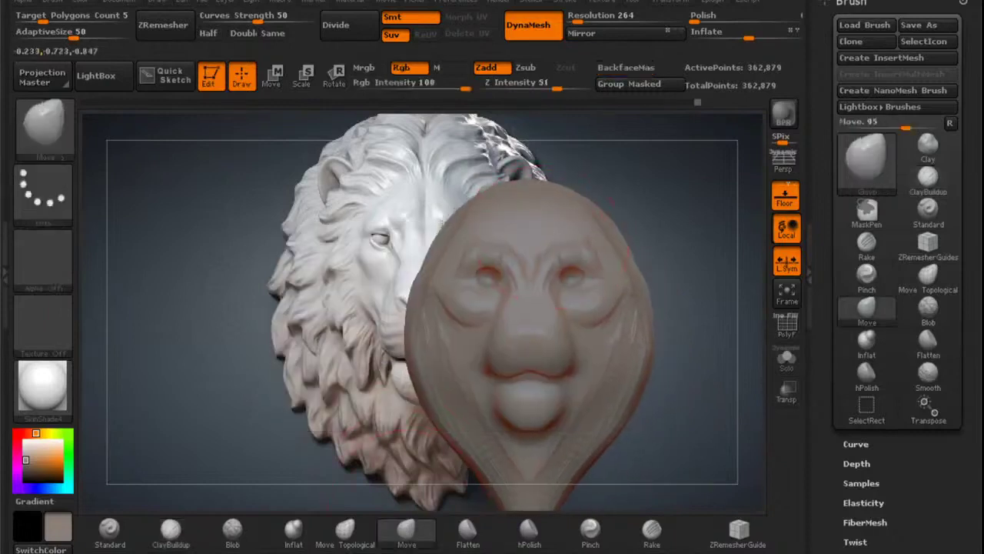
pyautogui.moveTo(550, 231)
pyautogui.keyDown('alt'); pyautogui.mouseDown(button='right')
pyautogui.moveTo(542, 296)
pyautogui.moveTo(553, 308)
pyautogui.mouseUp(button='right'); pyautogui.keyUp('alt')
pyautogui.moveTo(553, 310)
pyautogui.mouseDown()
pyautogui.moveTo(571, 306)
pyautogui.moveTo(522, 309)
pyautogui.moveTo(493, 355)
pyautogui.mouseUp()
pyautogui.keyDown('ctrl'); pyautogui.click(523, 306); pyautogui.keyUp('ctrl')
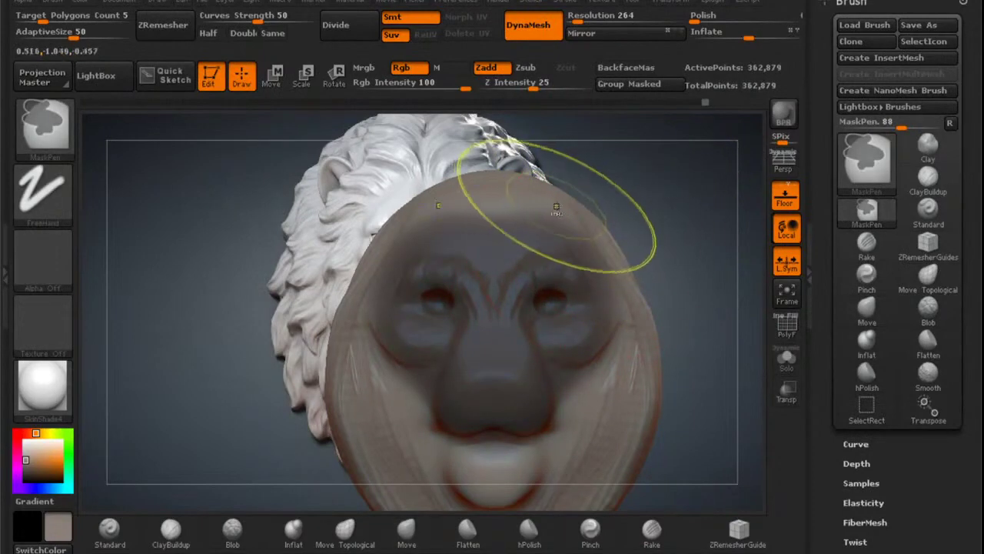
pyautogui.keyDown('ctrl'); pyautogui.click(629, 205); pyautogui.keyUp('ctrl')
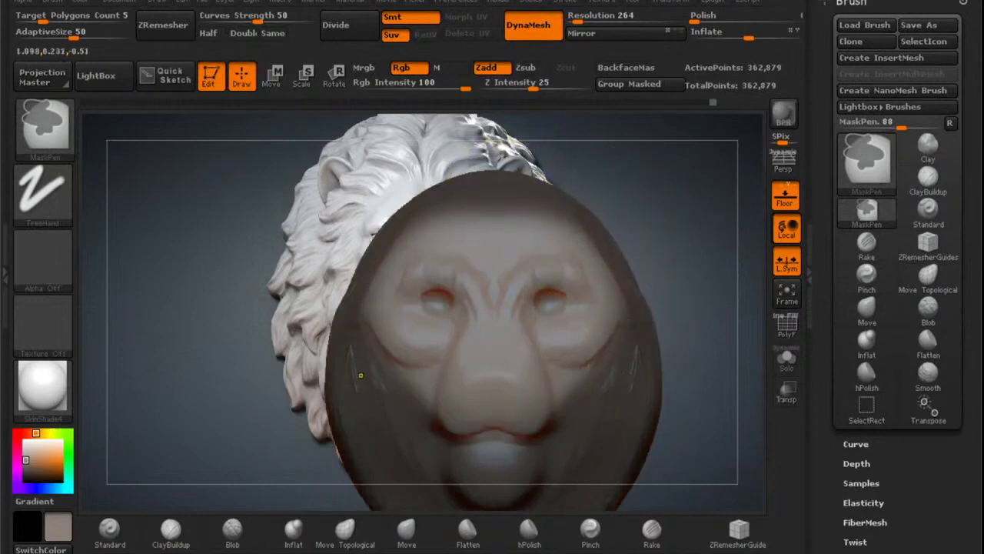
pyautogui.keyDown('ctrl'); pyautogui.click(657, 242); pyautogui.keyUp('ctrl')
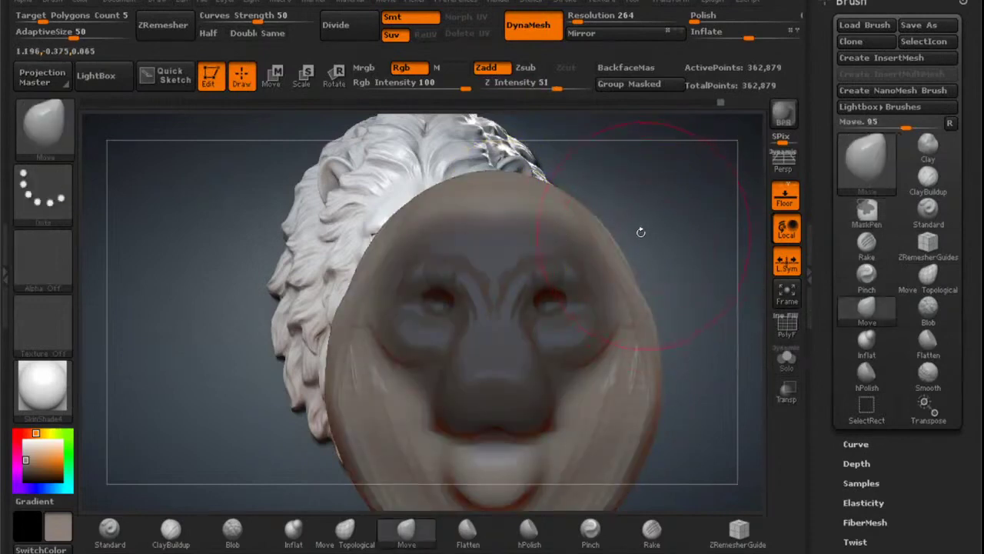
# Flatten the top of the head and widen its sides around the masked face with the Move brush, and clear the mask.
pyautogui.moveTo(589, 223)
pyautogui.keyDown('alt'); pyautogui.mouseDown()
pyautogui.moveTo(579, 283)
pyautogui.moveTo(569, 276)
pyautogui.moveTo(565, 286)
pyautogui.moveTo(576, 270)
pyautogui.moveTo(612, 259)
pyautogui.moveTo(600, 270)
pyautogui.mouseUp(); pyautogui.keyUp('alt')
pyautogui.press('space')
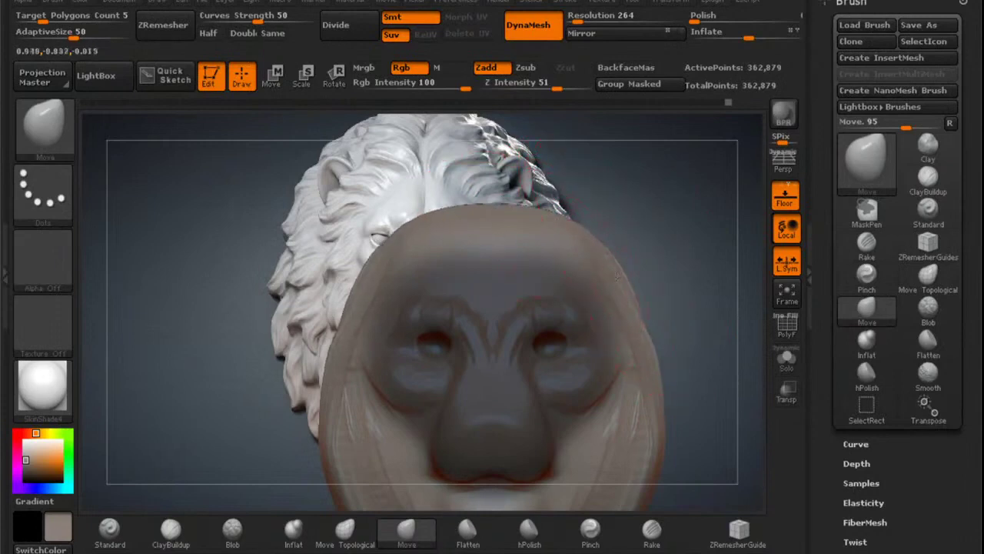
pyautogui.moveTo(622, 317); pyautogui.dragTo(624, 297)
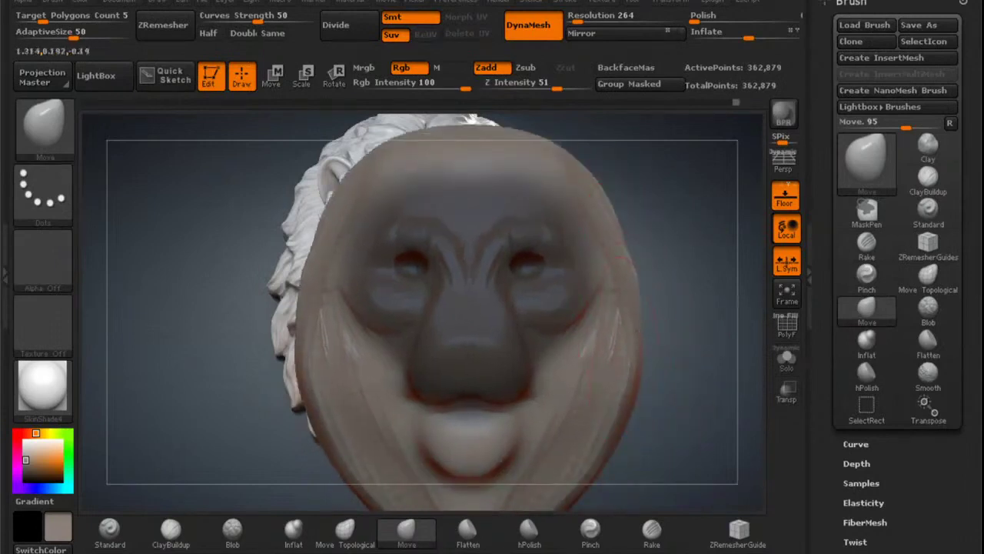
pyautogui.moveTo(637, 330); pyautogui.dragTo(645, 298)
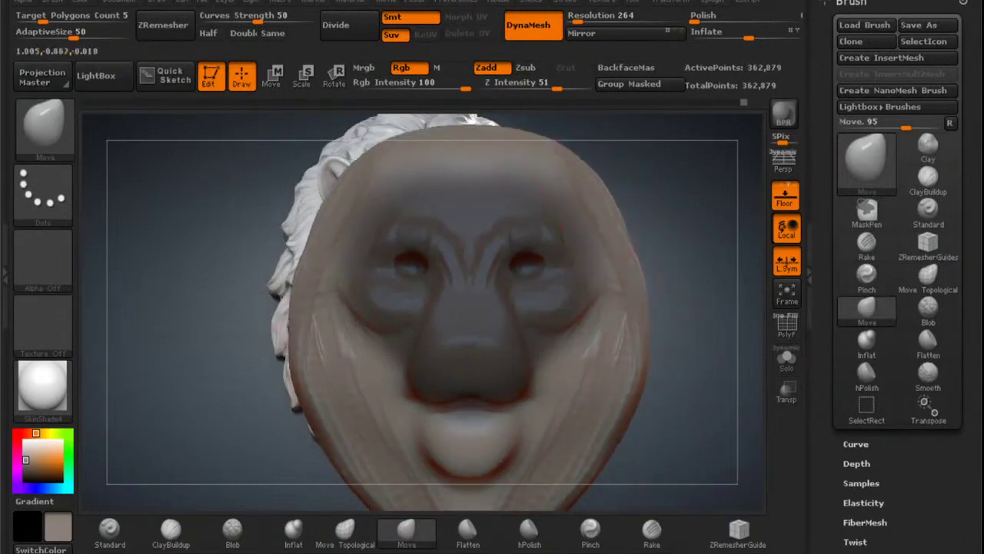
pyautogui.moveTo(617, 212); pyautogui.dragTo(625, 206)
pyautogui.moveTo(663, 212)
pyautogui.keyDown('alt'); pyautogui.mouseDown()
pyautogui.moveTo(659, 294)
pyautogui.moveTo(560, 274)
pyautogui.moveTo(559, 206)
pyautogui.mouseUp(); pyautogui.keyUp('alt')
pyautogui.keyDown('ctrl'); pyautogui.moveTo(652, 228); pyautogui.dragTo(662, 270); pyautogui.keyUp('ctrl')
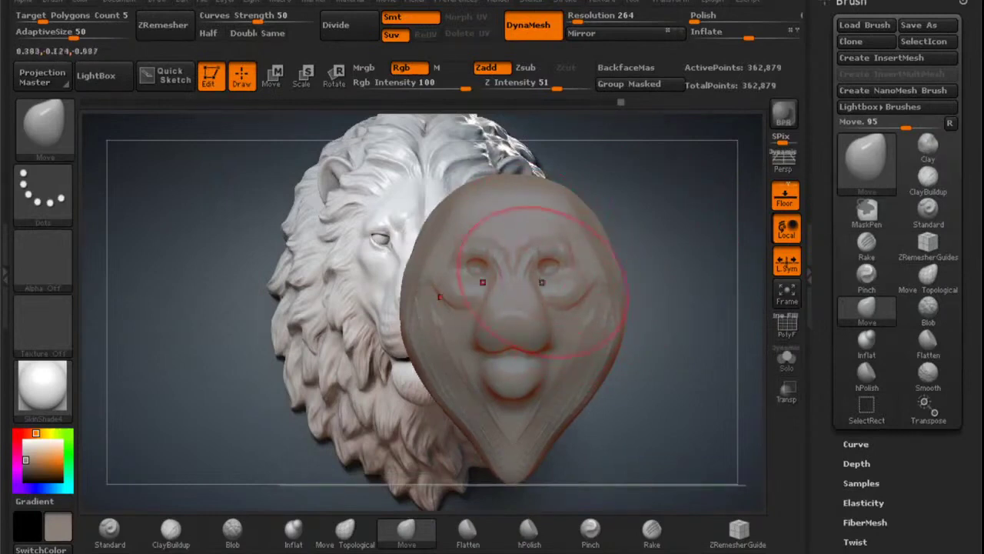
# Push the front edge of the forehead back in profile with a smaller Move brush.
pyautogui.moveTo(655, 302)
pyautogui.keyDown('alt'); pyautogui.mouseDown()
pyautogui.moveTo(629, 265)
pyautogui.moveTo(651, 277)
pyautogui.moveTo(619, 311)
pyautogui.mouseUp(); pyautogui.keyUp('alt')
pyautogui.keyDown('alt'); pyautogui.moveTo(532, 299); pyautogui.dragTo(587, 210, button='right'); pyautogui.keyUp('alt')
pyautogui.moveTo(568, 269)
pyautogui.keyDown('alt'); pyautogui.mouseDown(button='right')
pyautogui.moveTo(619, 186)
pyautogui.moveTo(575, 257)
pyautogui.moveTo(592, 247)
pyautogui.moveTo(585, 265)
pyautogui.moveTo(573, 240)
pyautogui.moveTo(624, 225)
pyautogui.moveTo(590, 242)
pyautogui.moveTo(587, 263)
pyautogui.moveTo(582, 240)
pyautogui.moveTo(599, 244)
pyautogui.mouseUp(button='right'); pyautogui.keyUp('alt')
pyautogui.moveTo(676, 243)
pyautogui.mouseDown(button='right')
pyautogui.moveTo(625, 242)
pyautogui.moveTo(588, 253)
pyautogui.moveTo(592, 265)
pyautogui.mouseUp(button='right')
pyautogui.moveTo(585, 173)
pyautogui.keyDown('alt'); pyautogui.mouseDown(button='right')
pyautogui.moveTo(606, 197)
pyautogui.moveTo(600, 252)
pyautogui.mouseUp(button='right'); pyautogui.keyUp('alt')
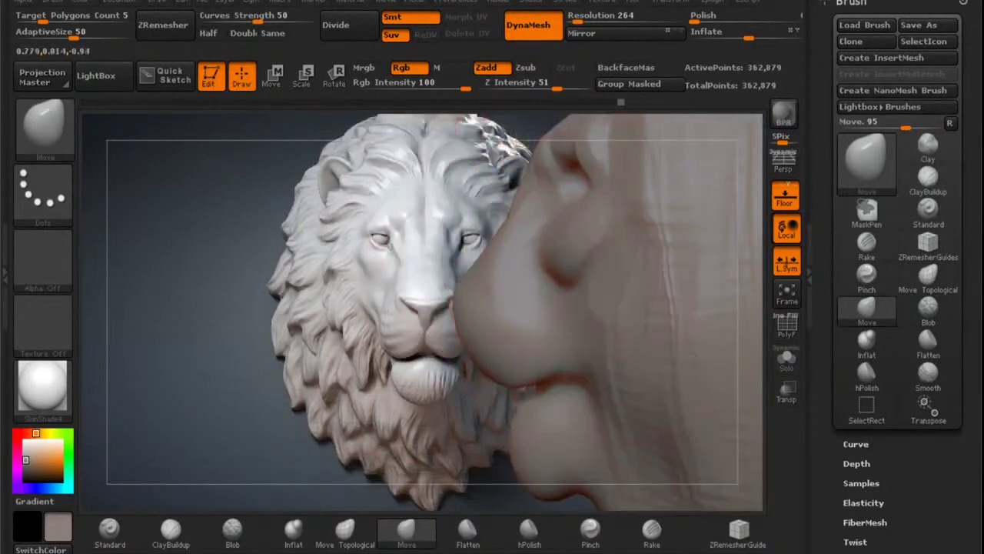
pyautogui.moveTo(587, 224); pyautogui.dragTo(528, 286)
pyautogui.keyDown('alt'); pyautogui.moveTo(527, 286); pyautogui.dragTo(475, 352, button='right'); pyautogui.keyUp('alt')
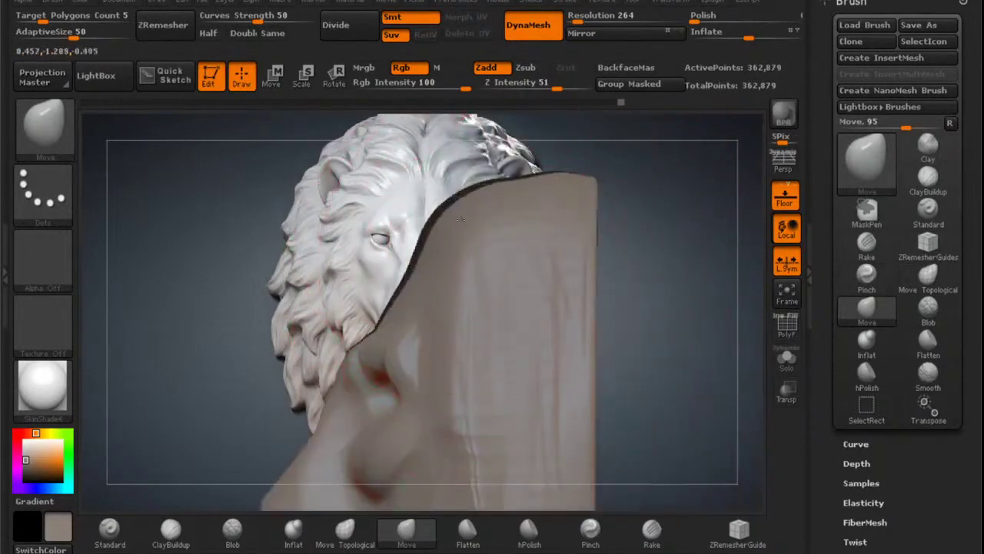
pyautogui.press('space')
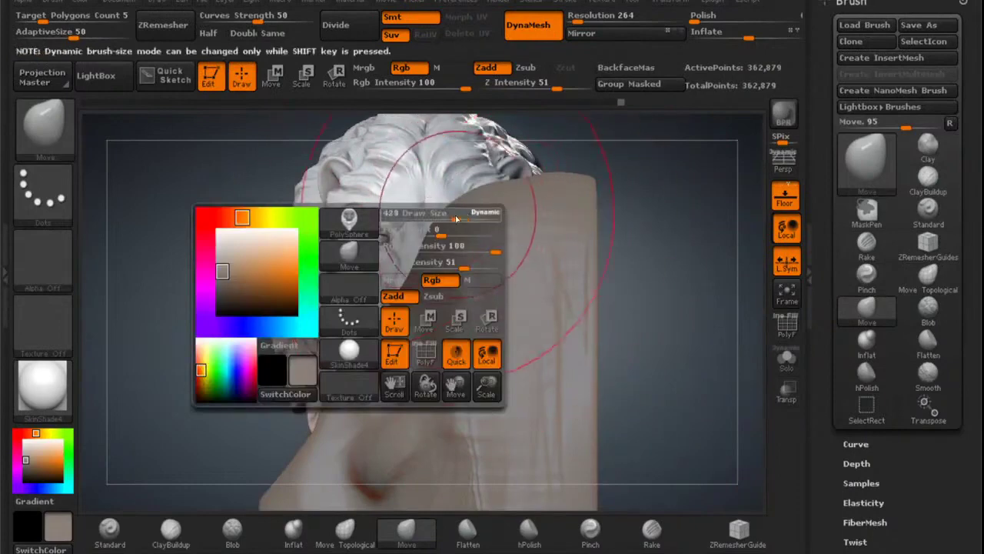
pyautogui.moveTo(457, 219); pyautogui.dragTo(448, 219)
pyautogui.moveTo(484, 219); pyautogui.dragTo(455, 215, button='right')
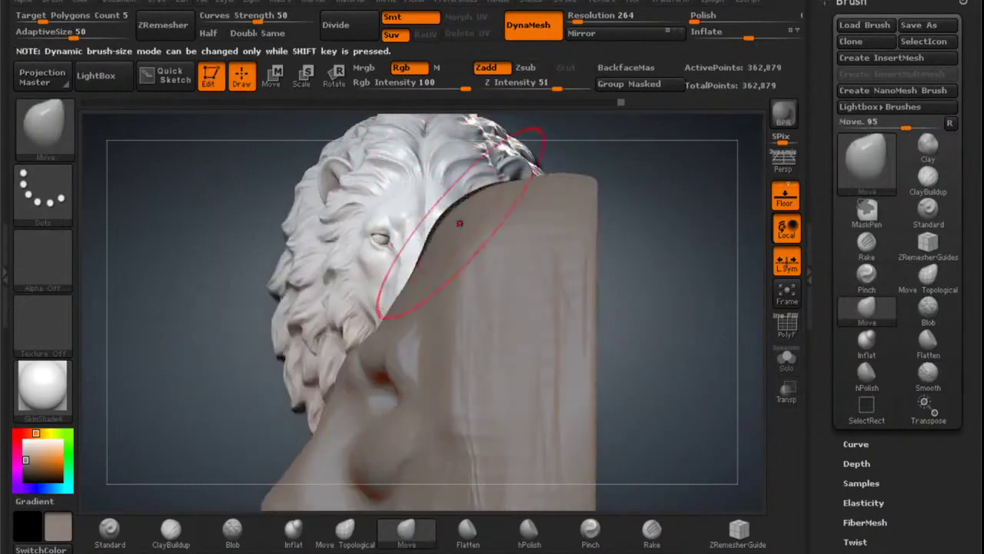
pyautogui.moveTo(454, 225); pyautogui.dragTo(469, 211)
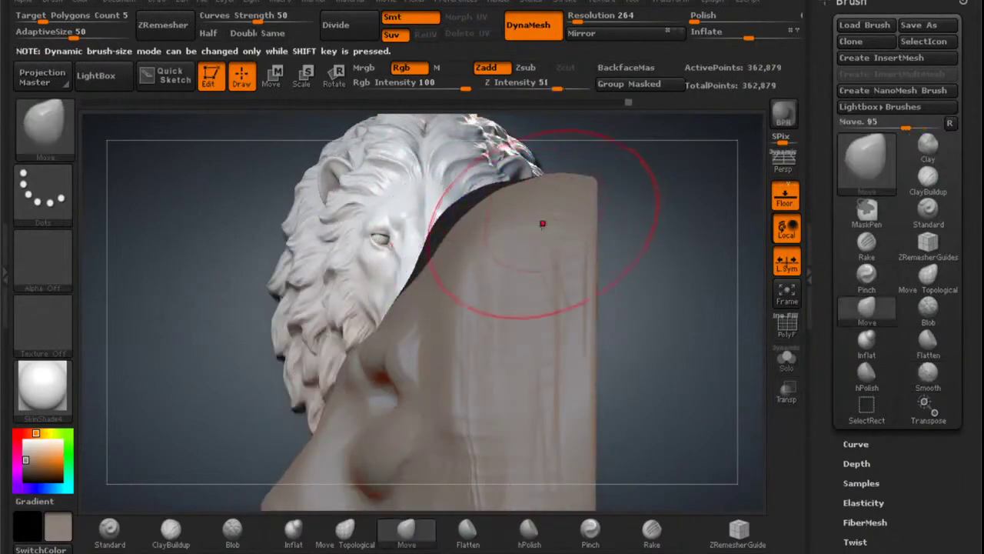
# Smooth the clay strokes on the side of the cheek and jaw, and push the chin's lower front edge inward with the Move brush.
pyautogui.moveTo(542, 223)
pyautogui.keyDown('ctrl'); pyautogui.mouseDown(button='right')
pyautogui.moveTo(531, 284)
pyautogui.moveTo(532, 212)
pyautogui.mouseUp(button='right'); pyautogui.keyUp('ctrl')
pyautogui.moveTo(536, 292)
pyautogui.mouseDown(button='right')
pyautogui.moveTo(514, 306)
pyautogui.moveTo(507, 327)
pyautogui.moveTo(535, 244)
pyautogui.mouseUp(button='right')
pyautogui.keyDown('shift'); pyautogui.moveTo(529, 277); pyautogui.dragTo(528, 263); pyautogui.keyUp('shift')
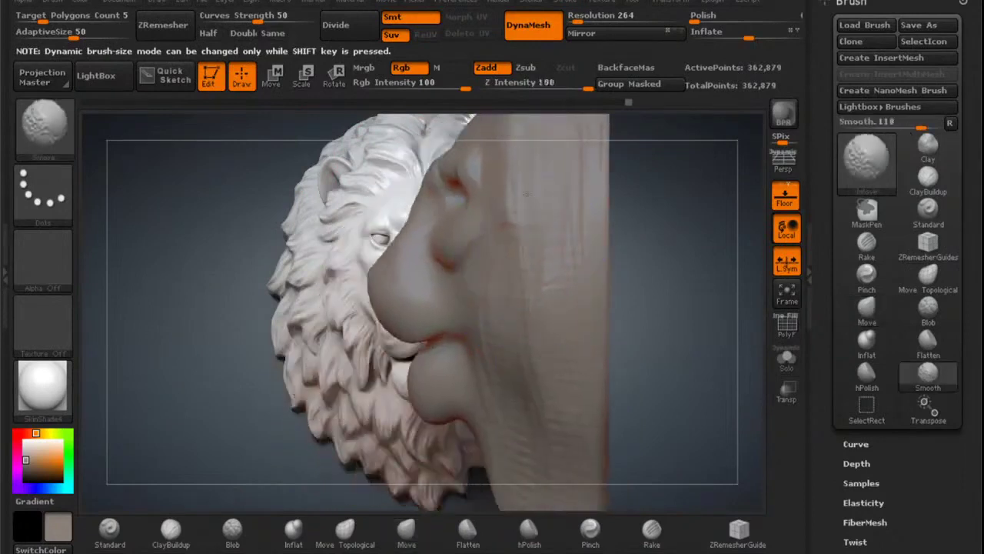
pyautogui.keyDown('shift'); pyautogui.moveTo(513, 428); pyautogui.dragTo(503, 370); pyautogui.keyUp('shift')
pyautogui.keyDown('alt'); pyautogui.moveTo(500, 358); pyautogui.dragTo(528, 251, button='right'); pyautogui.keyUp('alt')
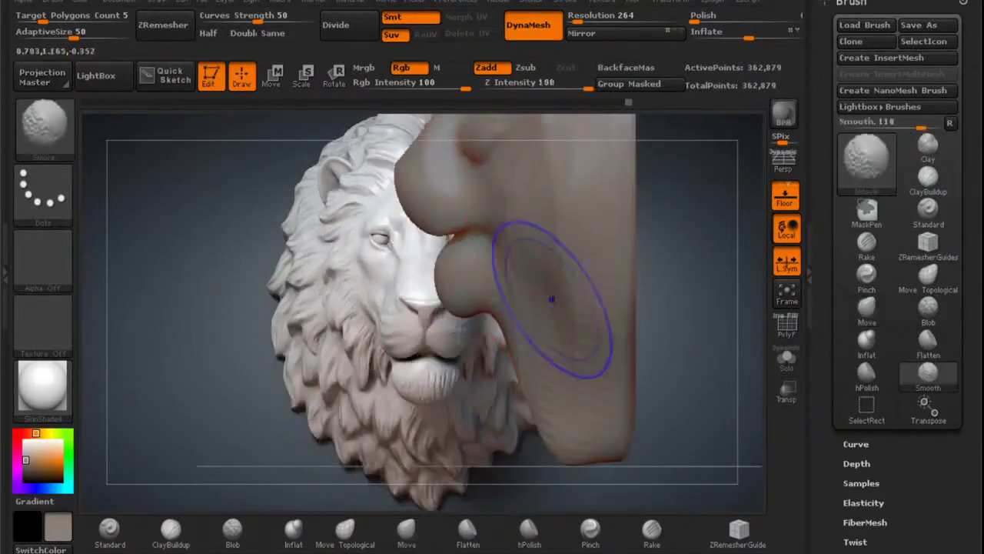
pyautogui.keyDown('alt'); pyautogui.moveTo(574, 408); pyautogui.dragTo(567, 311, button='right'); pyautogui.keyUp('alt')
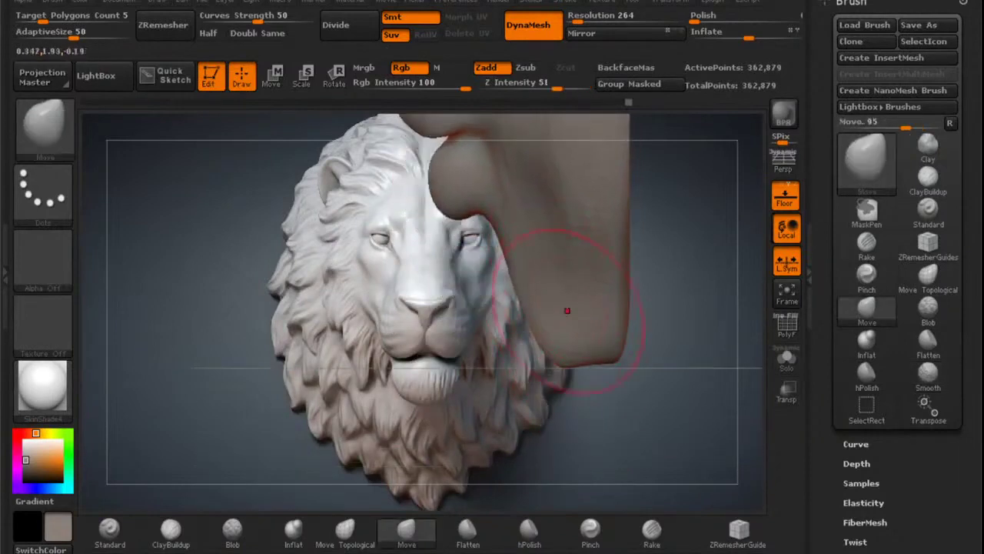
pyautogui.moveTo(551, 346)
pyautogui.mouseDown()
pyautogui.moveTo(551, 308)
pyautogui.moveTo(577, 320)
pyautogui.mouseUp()
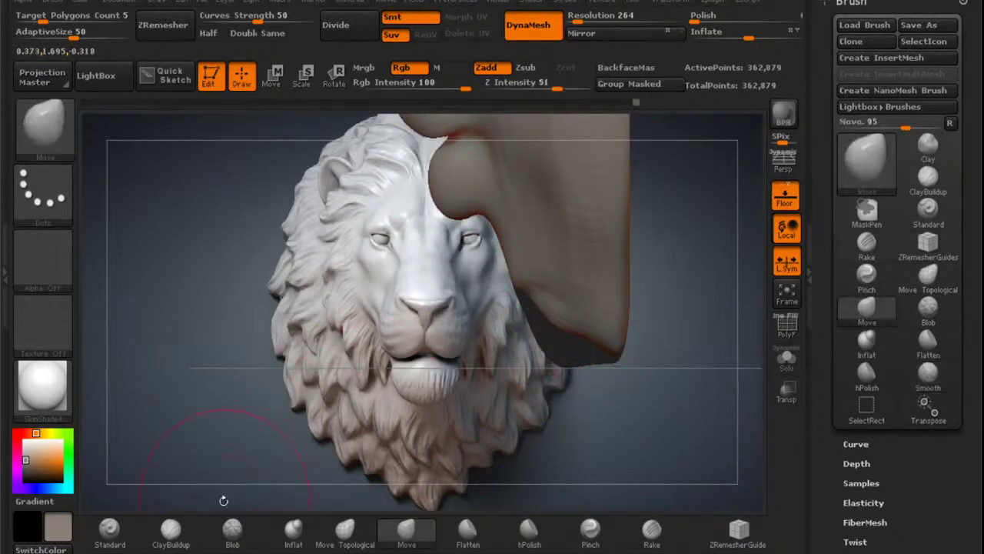
# Add clay between the lower lip and the chin tip with ClayBuildup, smoothing the surface.
pyautogui.click(176, 530)
pyautogui.moveTo(194, 507); pyautogui.dragTo(288, 489)
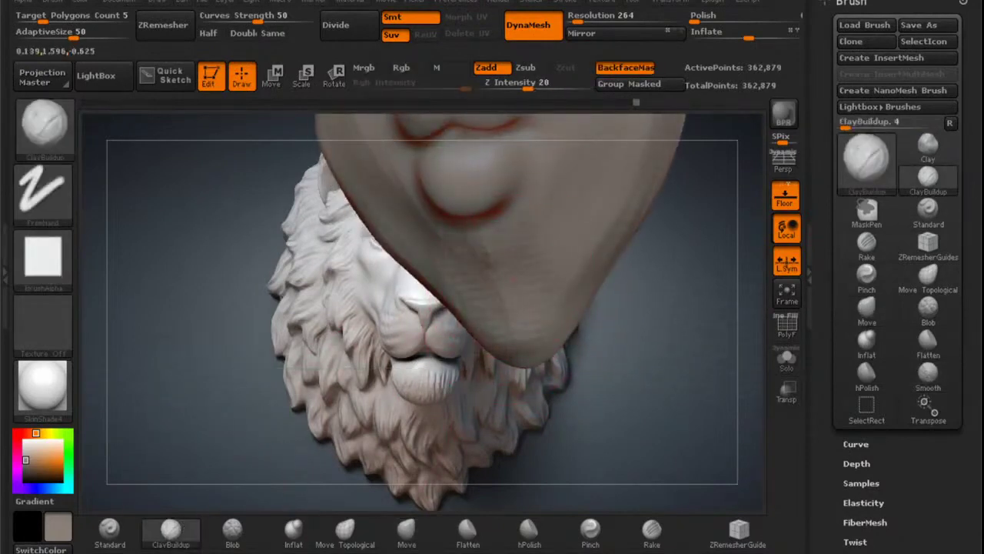
pyautogui.press('shift')
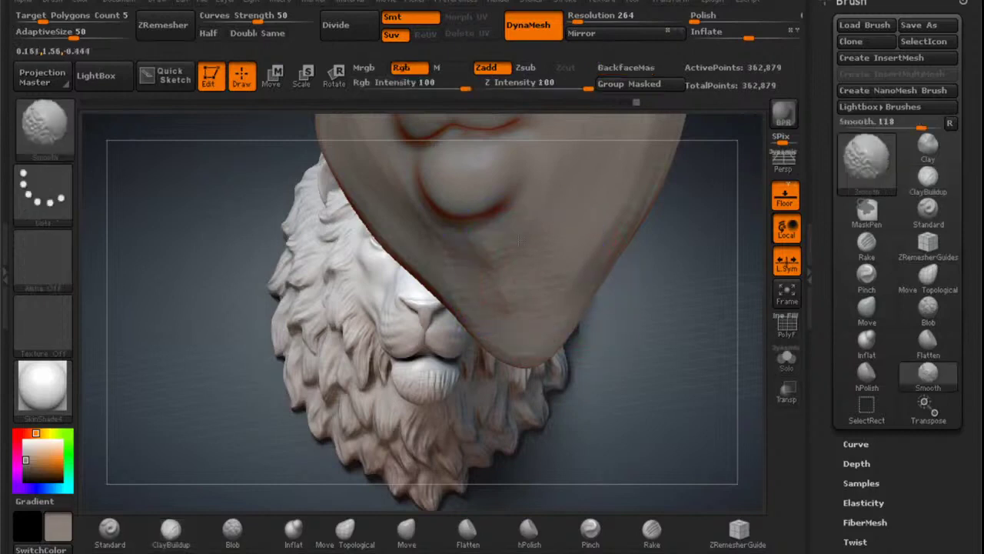
pyautogui.keyDown('shift'); pyautogui.moveTo(518, 241); pyautogui.dragTo(530, 231); pyautogui.keyUp('shift')
pyautogui.moveTo(566, 245); pyautogui.dragTo(522, 368, button='right')
pyautogui.keyDown('alt'); pyautogui.moveTo(533, 242); pyautogui.dragTo(538, 269, button='right'); pyautogui.keyUp('alt')
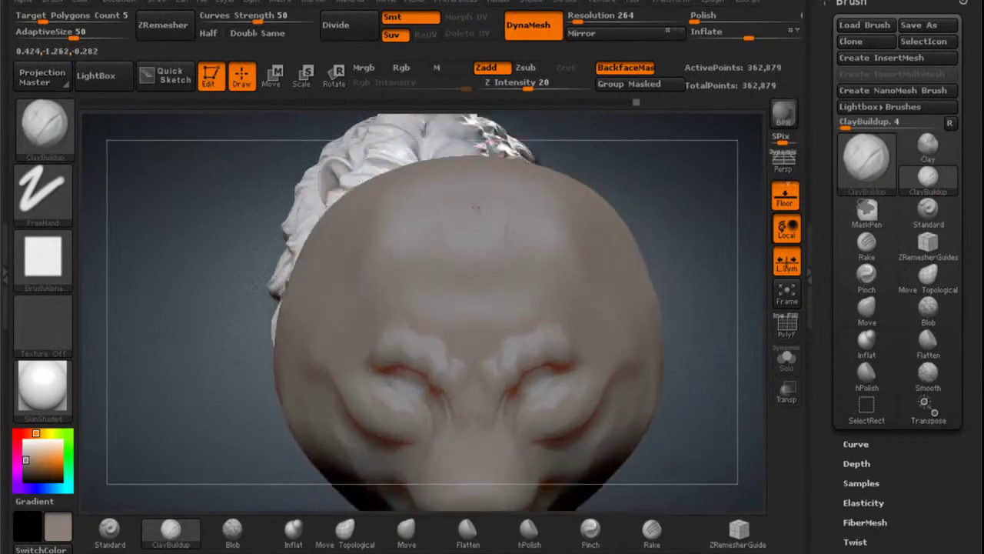
# Mark a thin vertical centre line on the muzzle above the mouth with a reduced-size Standard brush.
pyautogui.moveTo(525, 239)
pyautogui.mouseDown(button='right')
pyautogui.moveTo(608, 250)
pyautogui.moveTo(588, 230)
pyautogui.moveTo(552, 223)
pyautogui.moveTo(539, 181)
pyautogui.moveTo(568, 246)
pyautogui.moveTo(635, 173)
pyautogui.moveTo(579, 212)
pyautogui.moveTo(531, 292)
pyautogui.moveTo(525, 272)
pyautogui.moveTo(644, 200)
pyautogui.moveTo(543, 253)
pyautogui.moveTo(538, 309)
pyautogui.mouseUp(button='right')
pyautogui.click(112, 531)
pyautogui.moveTo(505, 261); pyautogui.dragTo(519, 263, button='right')
pyautogui.press('space')
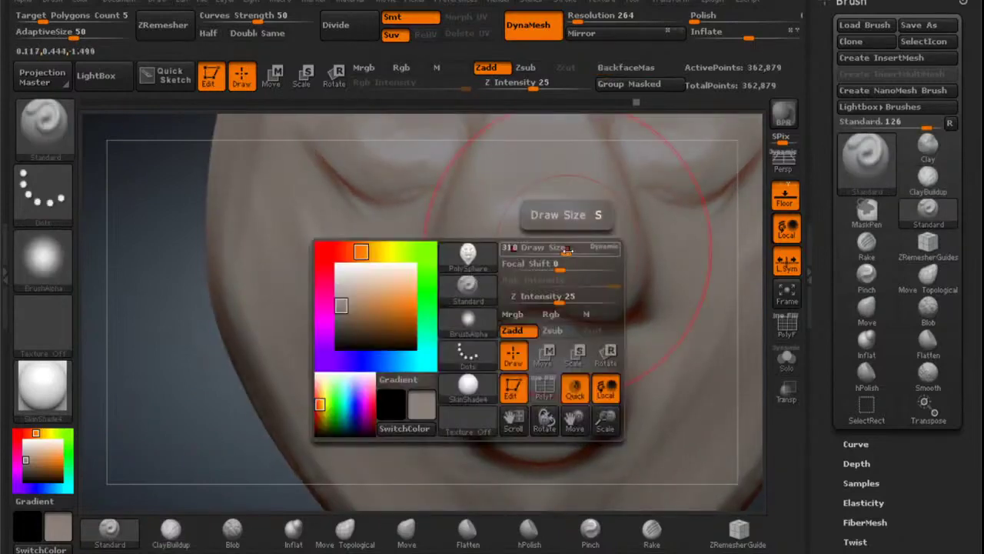
pyautogui.moveTo(567, 249); pyautogui.dragTo(544, 249)
pyautogui.moveTo(558, 268)
pyautogui.keyDown('ctrl'); pyautogui.mouseDown(button='right')
pyautogui.moveTo(540, 296)
pyautogui.moveTo(603, 226)
pyautogui.moveTo(521, 231)
pyautogui.moveTo(625, 226)
pyautogui.moveTo(545, 230)
pyautogui.moveTo(618, 207)
pyautogui.moveTo(573, 235)
pyautogui.mouseUp(button='right'); pyautogui.keyUp('ctrl')
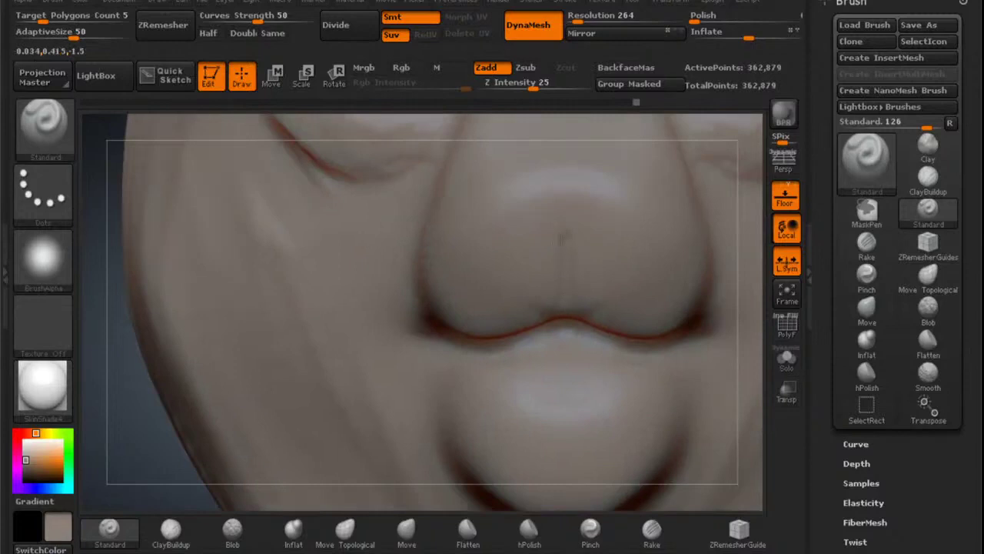
pyautogui.moveTo(556, 222)
pyautogui.keyDown('alt'); pyautogui.mouseDown(button='right')
pyautogui.moveTo(628, 189)
pyautogui.moveTo(583, 212)
pyautogui.moveTo(608, 196)
pyautogui.moveTo(556, 211)
pyautogui.mouseUp(button='right'); pyautogui.keyUp('alt')
# Deepen the muzzle's centre groove with a resized Move Topological brush and smooth its junction with the mouth line.
pyautogui.click(349, 524)
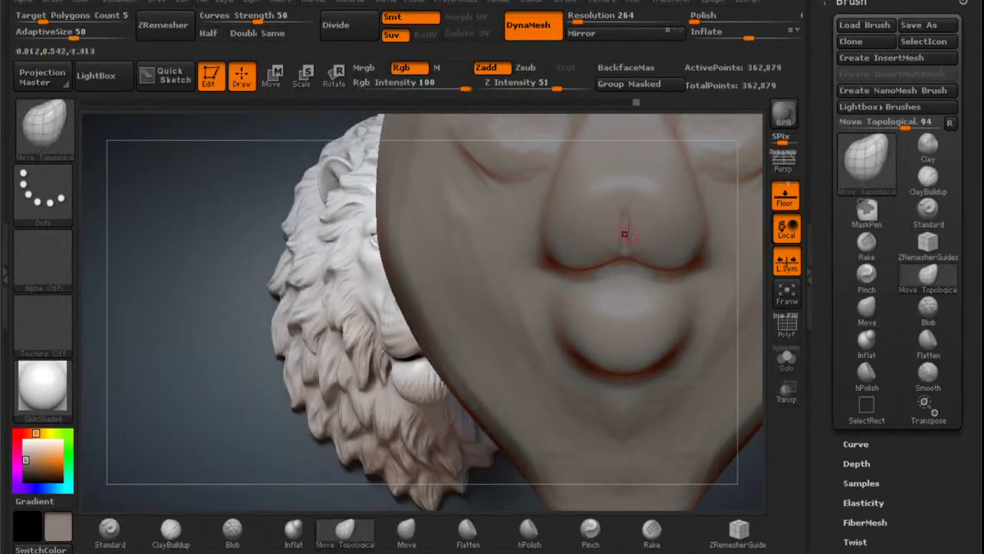
pyautogui.keyDown('alt'); pyautogui.moveTo(640, 237); pyautogui.dragTo(585, 237, button='right'); pyautogui.keyUp('alt')
pyautogui.press('space')
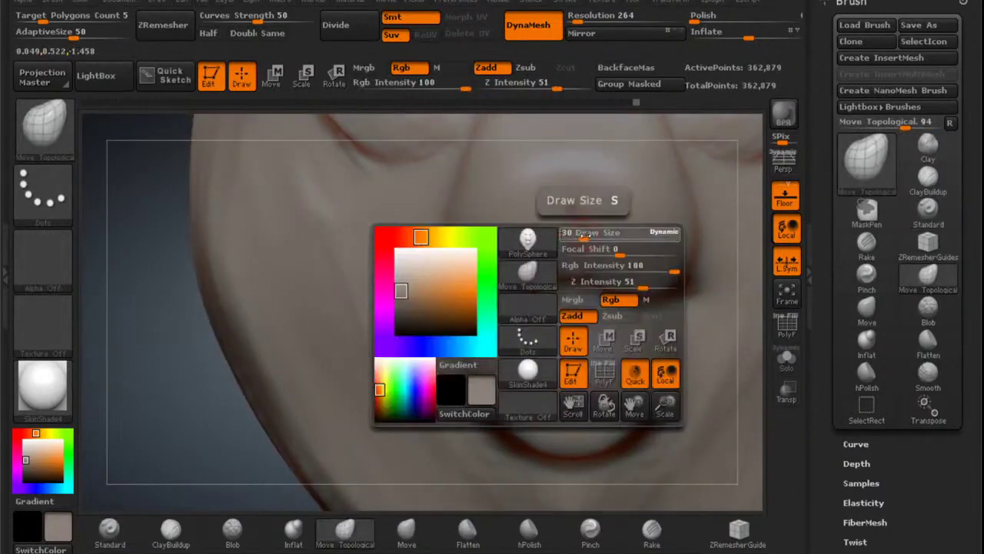
pyautogui.moveTo(586, 237); pyautogui.dragTo(595, 238)
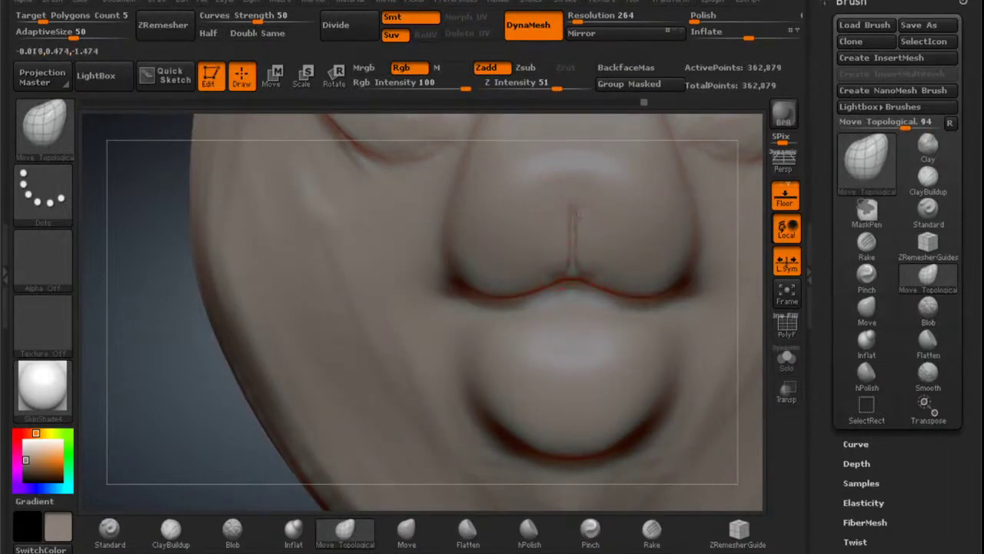
pyautogui.press('shift')
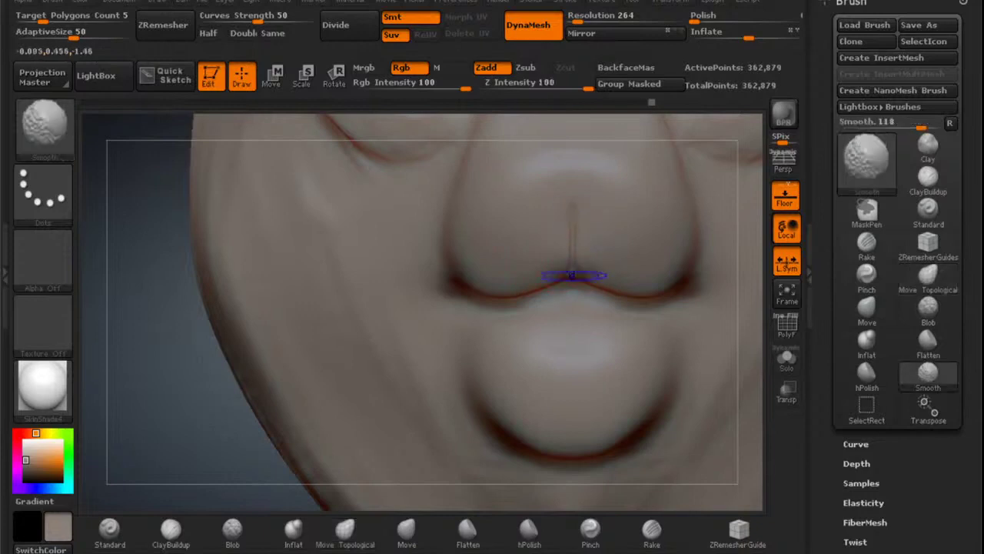
pyautogui.moveTo(542, 268); pyautogui.dragTo(541, 234, button='right')
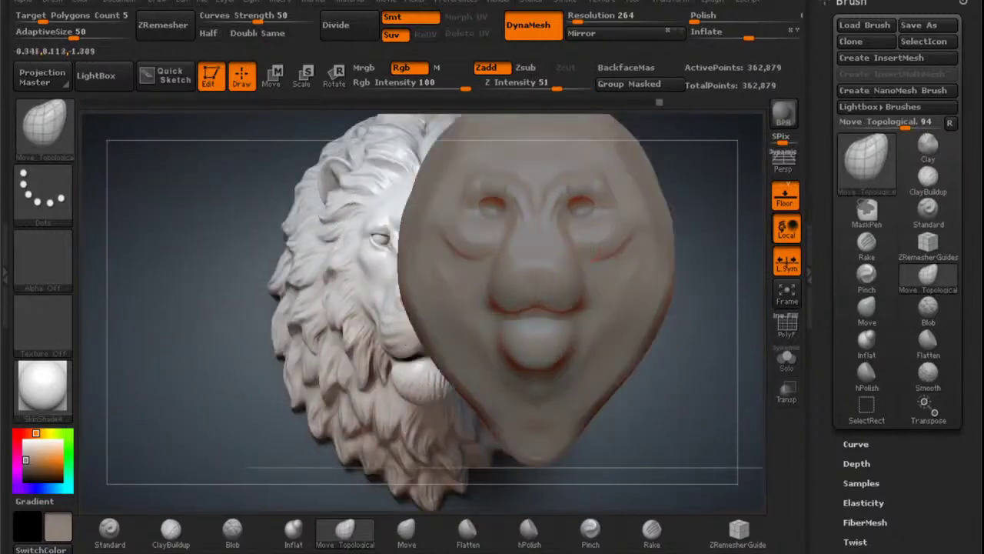
# Load the lion head3 texture as the background reference image to compare the head from the side.
pyautogui.keyDown('alt'); pyautogui.moveTo(595, 250); pyautogui.dragTo(542, 280, button='right'); pyautogui.keyUp('alt')
pyautogui.click(612, 3)
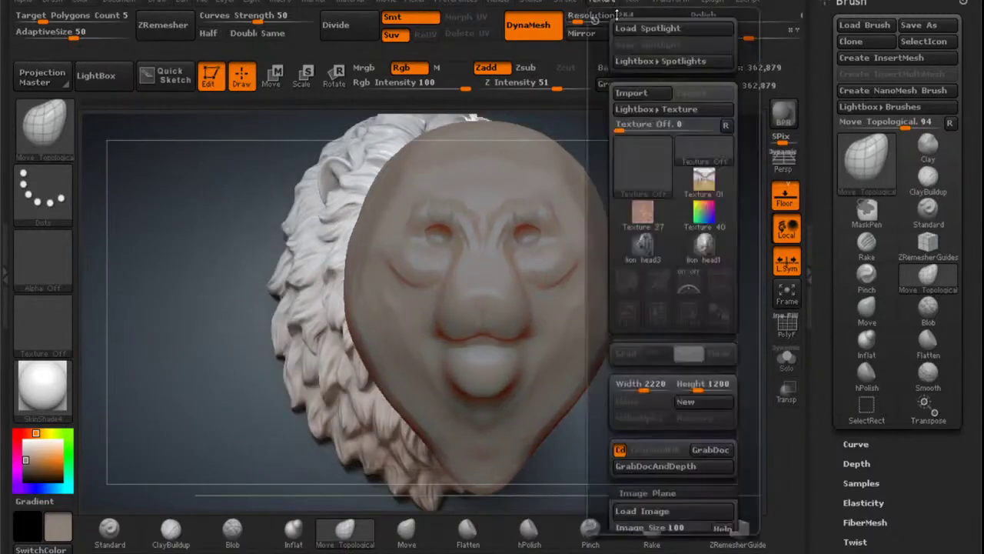
pyautogui.click(646, 248)
pyautogui.moveTo(635, 371); pyautogui.dragTo(635, 230)
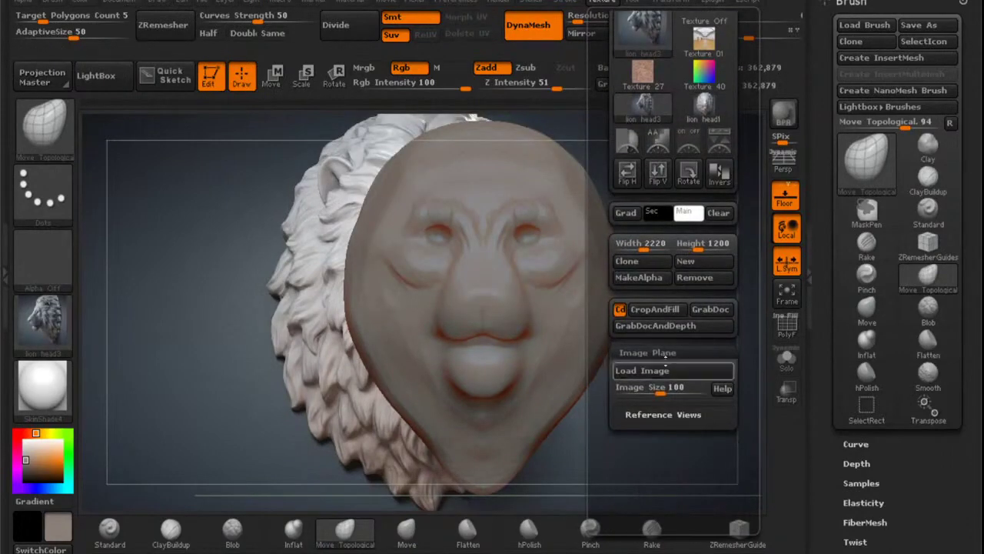
pyautogui.click(664, 370)
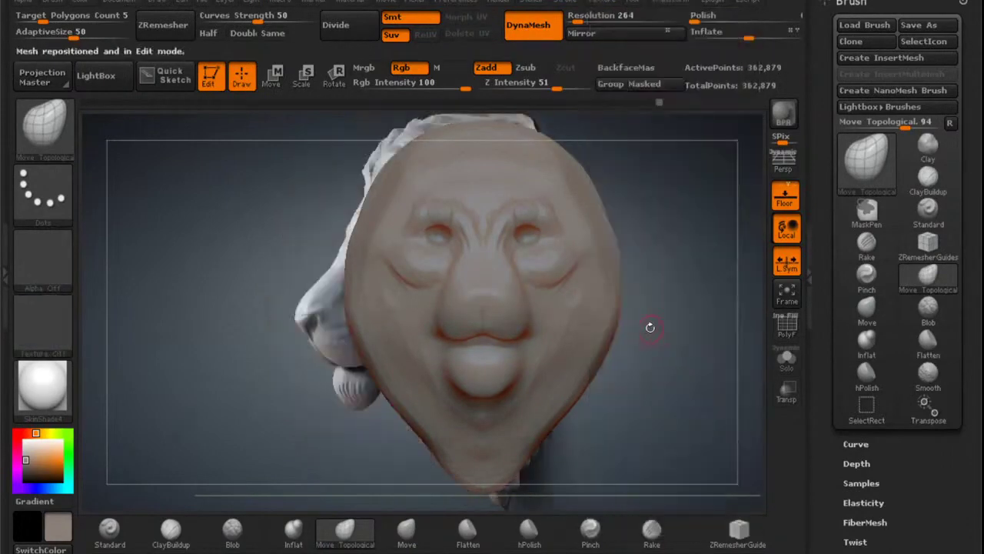
# Shape the nose bridge profile with a resized Move brush against the side reference and smooth the muzzle surface.
pyautogui.moveTo(573, 216); pyautogui.dragTo(469, 246, button='right')
pyautogui.keyDown('alt'); pyautogui.moveTo(606, 266); pyautogui.dragTo(584, 303, button='right'); pyautogui.keyUp('alt')
pyautogui.moveTo(531, 215)
pyautogui.keyDown('ctrl'); pyautogui.mouseDown(button='right')
pyautogui.moveTo(519, 259)
pyautogui.moveTo(562, 261)
pyautogui.moveTo(538, 288)
pyautogui.moveTo(526, 270)
pyautogui.mouseUp(button='right'); pyautogui.keyUp('ctrl')
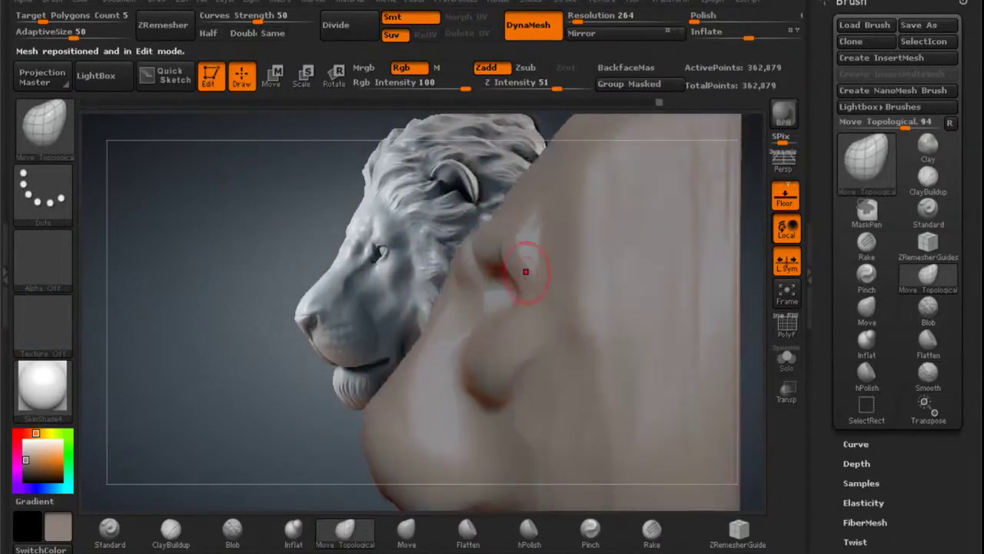
pyautogui.click(406, 529)
pyautogui.rightClick(483, 317)
pyautogui.moveTo(512, 280); pyautogui.dragTo(535, 280)
pyautogui.moveTo(513, 252)
pyautogui.mouseDown(button='right')
pyautogui.moveTo(491, 251)
pyautogui.moveTo(507, 250)
pyautogui.mouseUp(button='right')
pyautogui.keyDown('alt'); pyautogui.moveTo(440, 361); pyautogui.dragTo(468, 310, button='right'); pyautogui.keyUp('alt')
pyautogui.moveTo(442, 296); pyautogui.dragTo(448, 305)
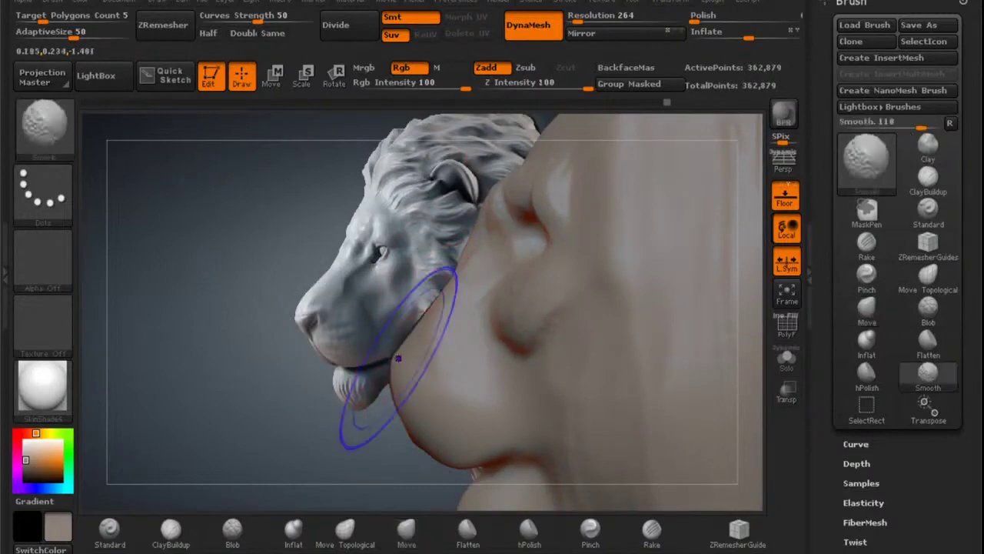
pyautogui.keyDown('shift'); pyautogui.moveTo(398, 356); pyautogui.dragTo(398, 357); pyautogui.keyUp('shift')
pyautogui.keyDown('shift'); pyautogui.moveTo(492, 321); pyautogui.dragTo(478, 306); pyautogui.keyUp('shift')
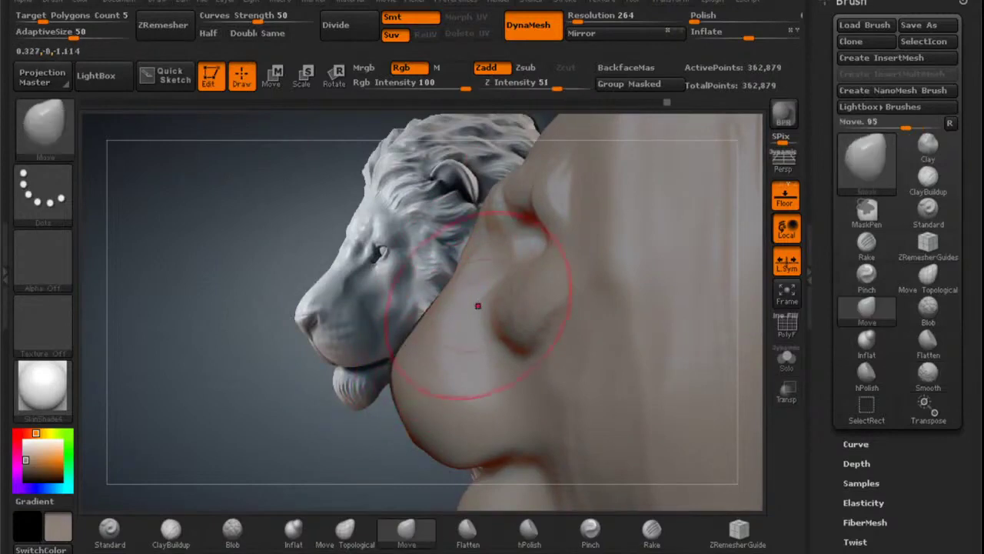
# Adjust the brow and lower forehead profile with a resized Move brush, smoothing the area between the brows.
pyautogui.keyDown('alt'); pyautogui.moveTo(503, 262); pyautogui.dragTo(496, 300, button='right'); pyautogui.keyUp('alt')
pyautogui.press('space')
pyautogui.moveTo(478, 280); pyautogui.dragTo(461, 281)
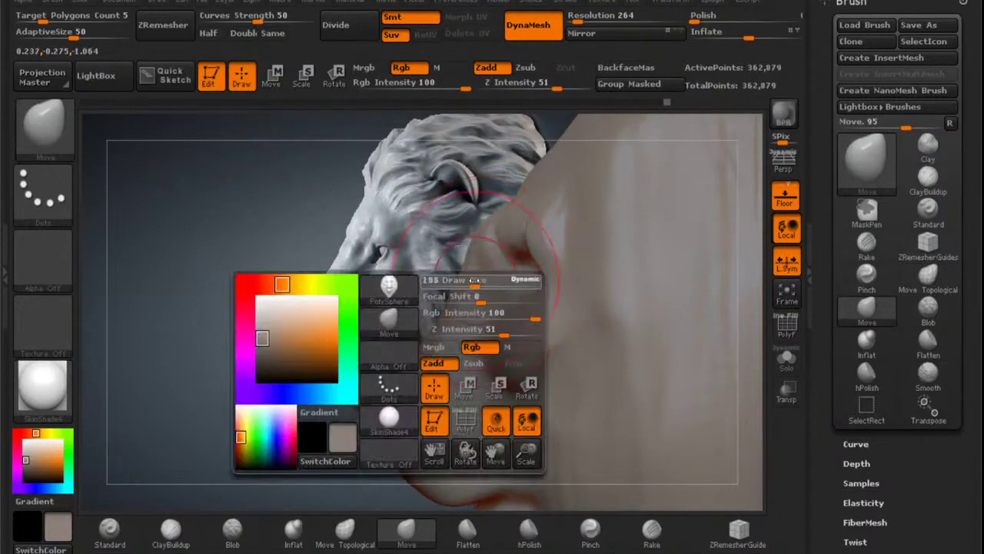
pyautogui.moveTo(489, 272); pyautogui.dragTo(471, 277, button='right')
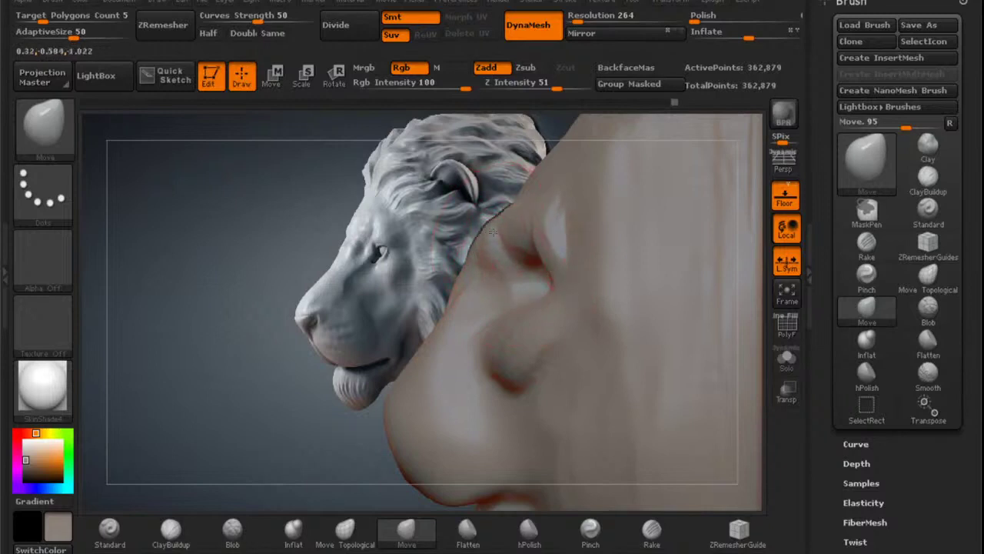
pyautogui.moveTo(526, 188); pyautogui.dragTo(520, 190)
pyautogui.moveTo(465, 193); pyautogui.dragTo(493, 189, button='right')
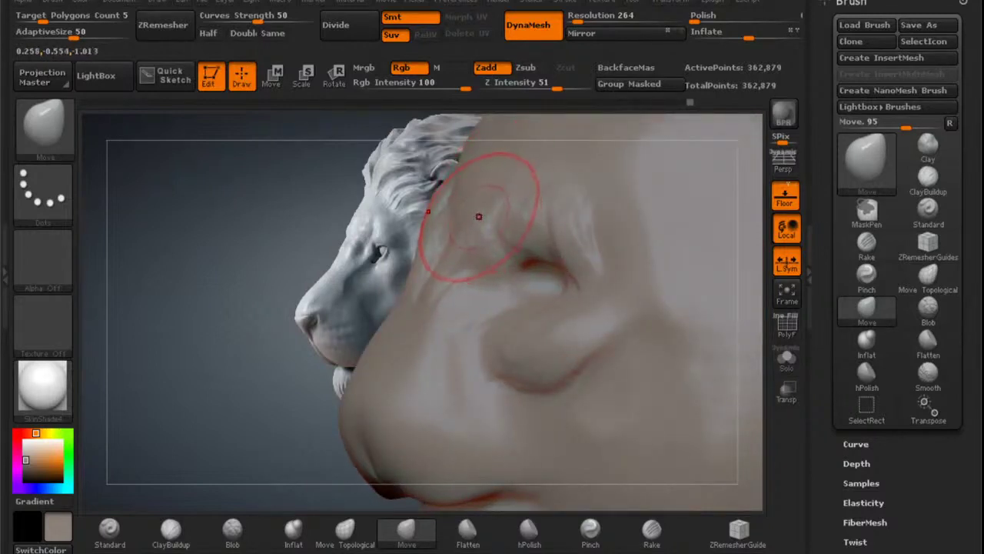
pyautogui.keyDown('shift'); pyautogui.moveTo(483, 176); pyautogui.dragTo(447, 233); pyautogui.keyUp('shift')
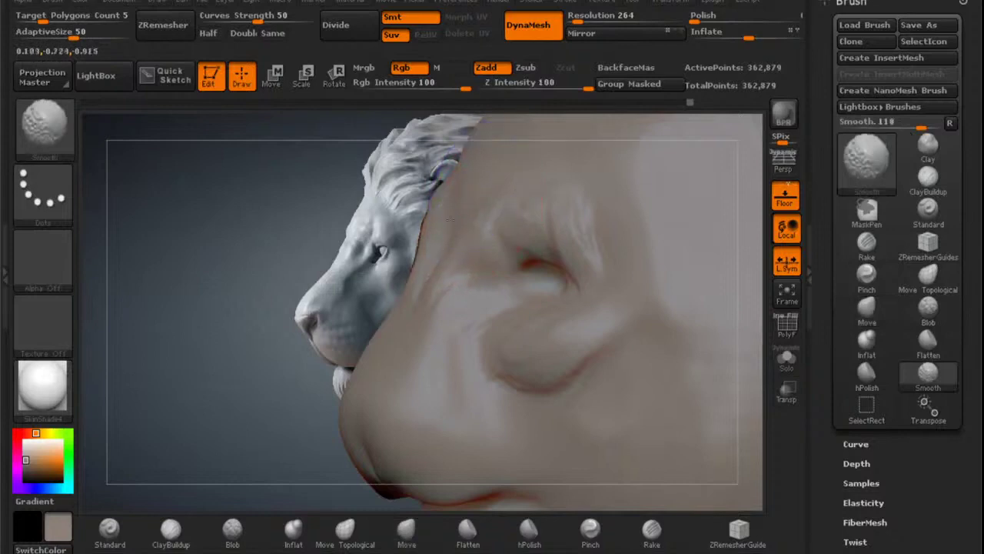
# Reshape the cheek bulges below the eyes with the Move brush and soften their lower creases.
pyautogui.moveTo(464, 325)
pyautogui.mouseDown(button='right')
pyautogui.moveTo(495, 263)
pyautogui.moveTo(454, 273)
pyautogui.mouseUp(button='right')
pyautogui.moveTo(565, 299)
pyautogui.keyDown('alt'); pyautogui.mouseDown(button='right')
pyautogui.moveTo(541, 253)
pyautogui.moveTo(538, 296)
pyautogui.mouseUp(button='right'); pyautogui.keyUp('alt')
pyautogui.keyDown('shift'); pyautogui.moveTo(538, 303); pyautogui.dragTo(538, 311); pyautogui.keyUp('shift')
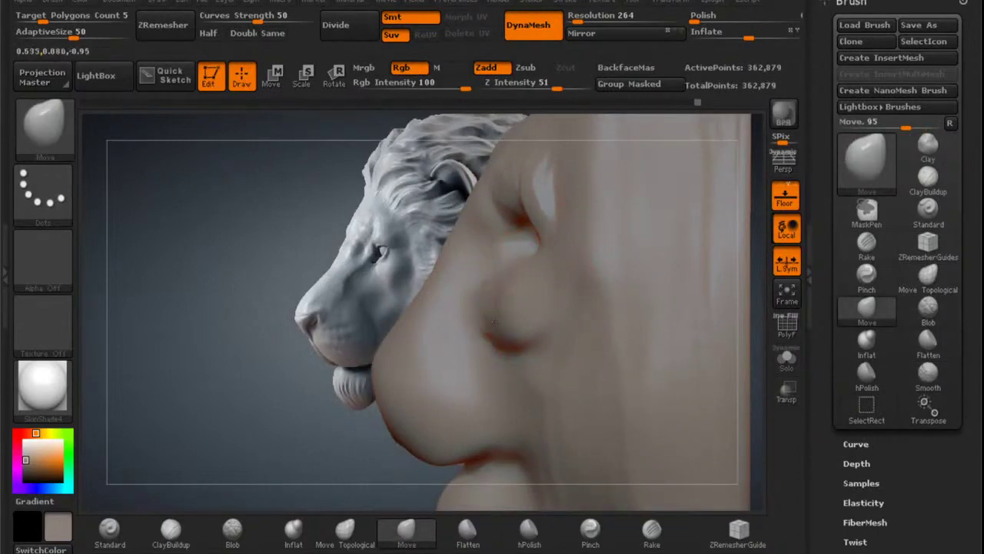
pyautogui.moveTo(535, 304)
pyautogui.mouseDown(button='right')
pyautogui.moveTo(528, 286)
pyautogui.moveTo(544, 270)
pyautogui.mouseUp(button='right')
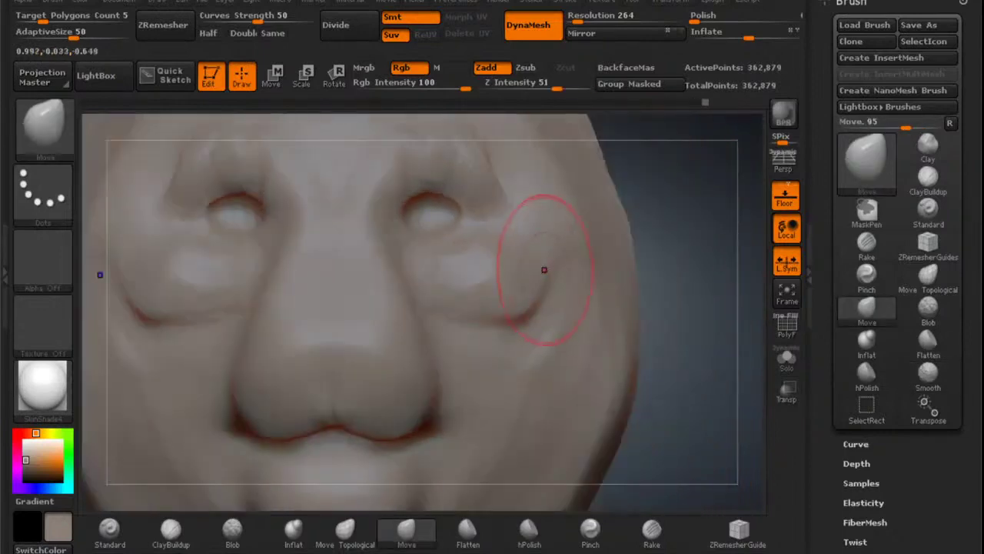
pyautogui.moveTo(486, 301)
pyautogui.mouseDown()
pyautogui.moveTo(457, 313)
pyautogui.moveTo(493, 286)
pyautogui.mouseUp()
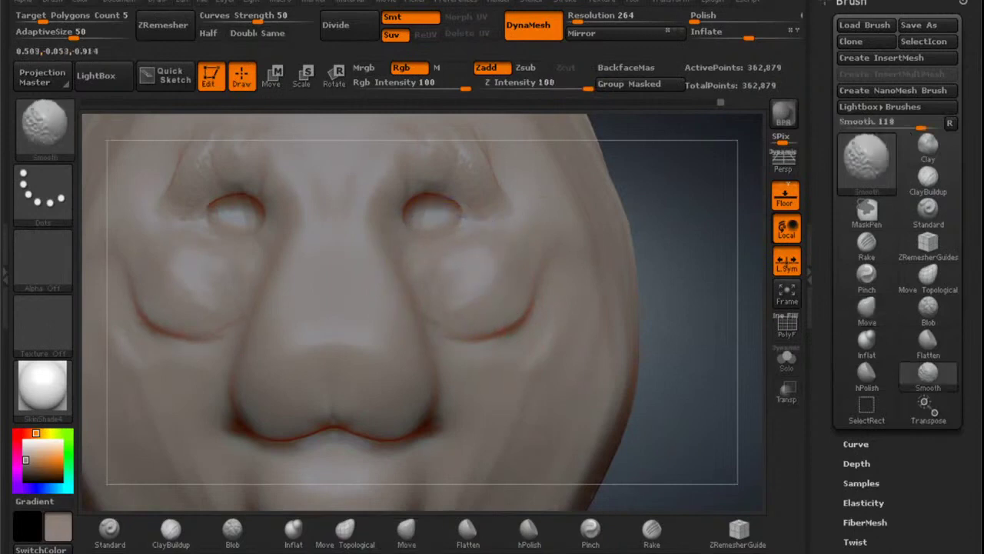
pyautogui.moveTo(527, 315)
pyautogui.keyDown('shift'); pyautogui.mouseDown()
pyautogui.moveTo(537, 309)
pyautogui.moveTo(520, 329)
pyautogui.moveTo(527, 365)
pyautogui.mouseUp(); pyautogui.keyUp('shift')
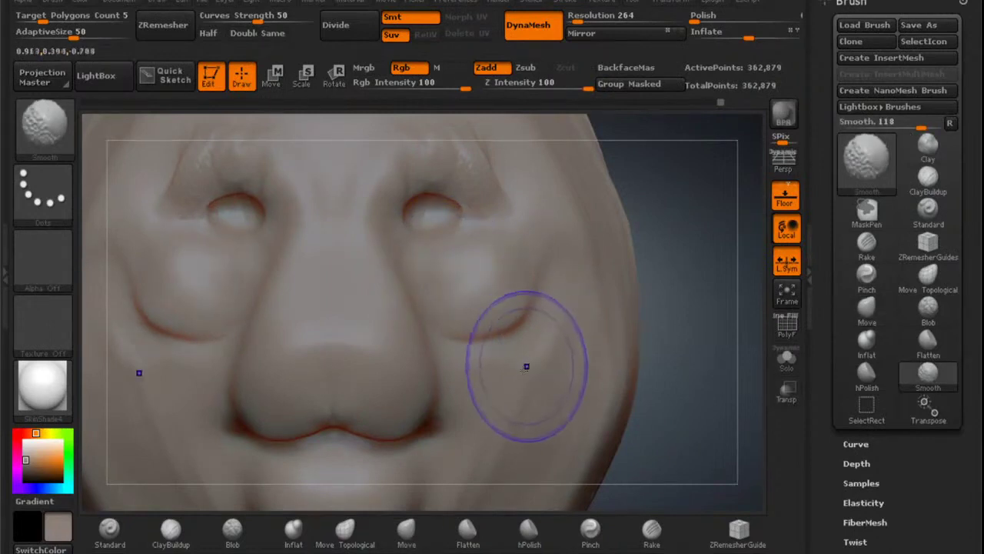
pyautogui.keyDown('alt'); pyautogui.moveTo(527, 270); pyautogui.dragTo(527, 319, button='right'); pyautogui.keyUp('alt')
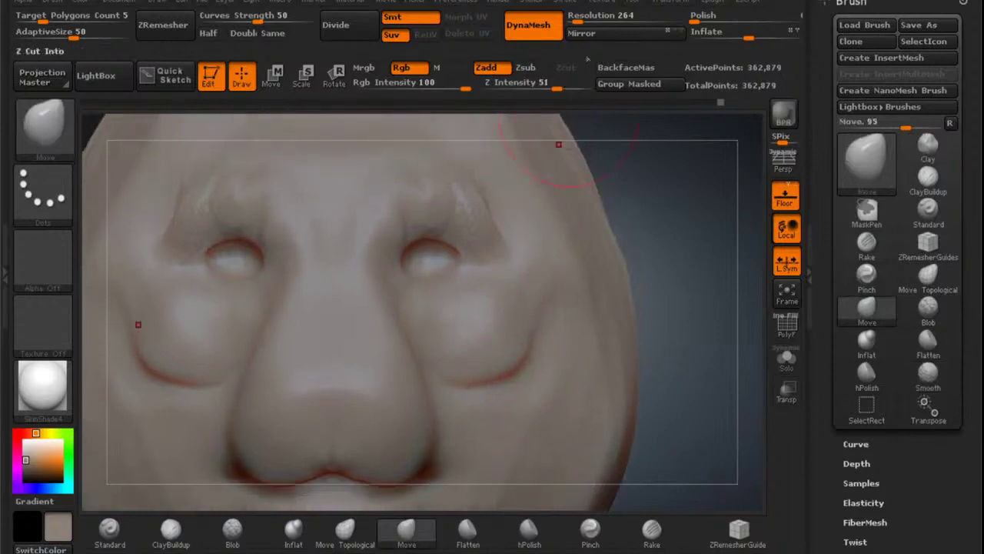
# Remesh the head with DynaMesh at resolution 240 and nudge the eye and cheek area with the Move brush.
pyautogui.moveTo(583, 21); pyautogui.dragTo(579, 17)
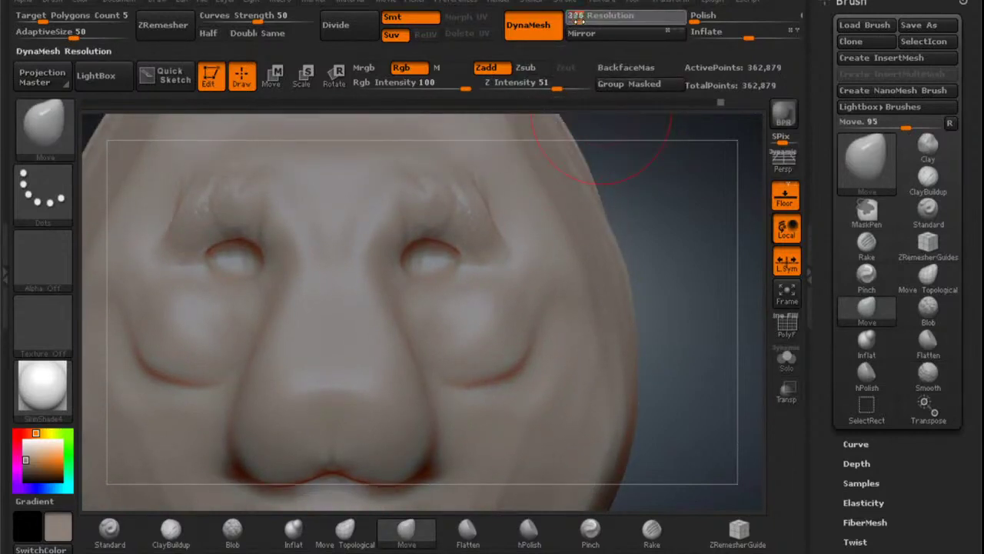
pyautogui.moveTo(577, 19); pyautogui.dragTo(578, 22)
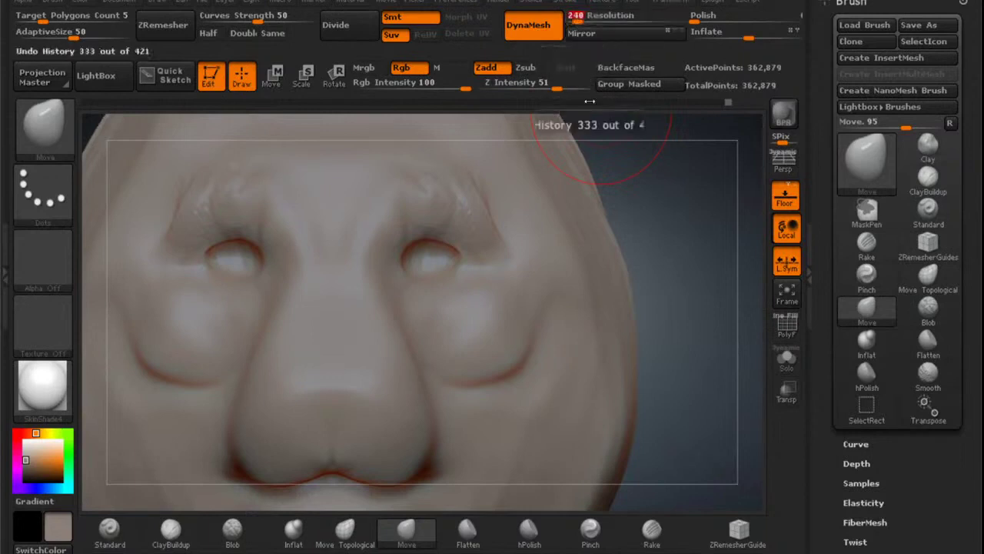
pyautogui.keyDown('ctrl'); pyautogui.moveTo(673, 182); pyautogui.dragTo(688, 225); pyautogui.keyUp('ctrl')
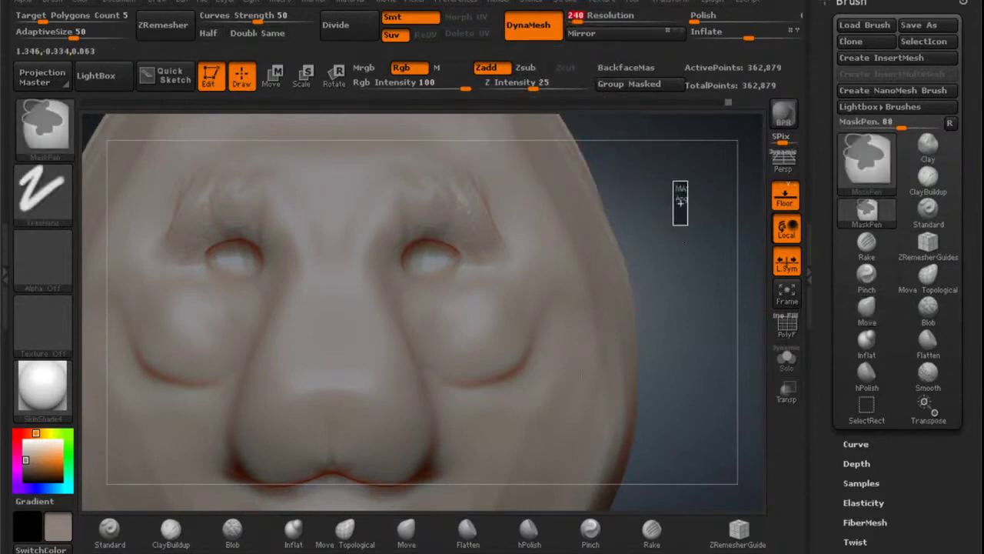
pyautogui.moveTo(530, 297); pyautogui.dragTo(369, 299, button='right')
pyautogui.moveTo(507, 239); pyautogui.dragTo(481, 269)
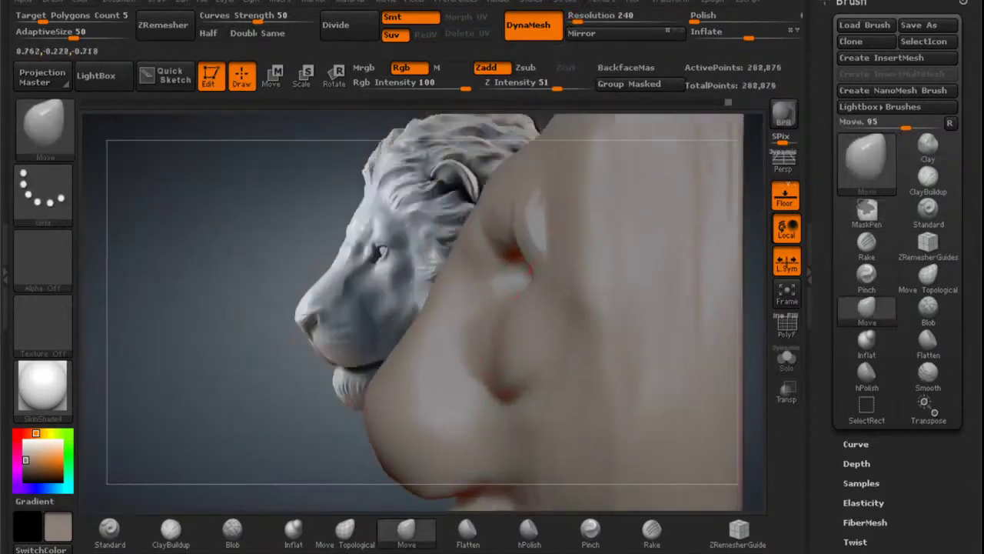
pyautogui.moveTo(507, 269)
pyautogui.mouseDown(button='right')
pyautogui.moveTo(541, 257)
pyautogui.moveTo(511, 269)
pyautogui.moveTo(541, 228)
pyautogui.moveTo(520, 266)
pyautogui.moveTo(512, 255)
pyautogui.moveTo(595, 267)
pyautogui.moveTo(557, 265)
pyautogui.mouseUp(button='right')
# Build up the forehead and the sides of the brow with ClayBuildup strokes, smoothing the surface.
pyautogui.click(171, 531)
pyautogui.moveTo(448, 211)
pyautogui.keyDown('alt'); pyautogui.mouseDown(button='right')
pyautogui.moveTo(439, 306)
pyautogui.moveTo(478, 307)
pyautogui.moveTo(468, 315)
pyautogui.mouseUp(button='right'); pyautogui.keyUp('alt')
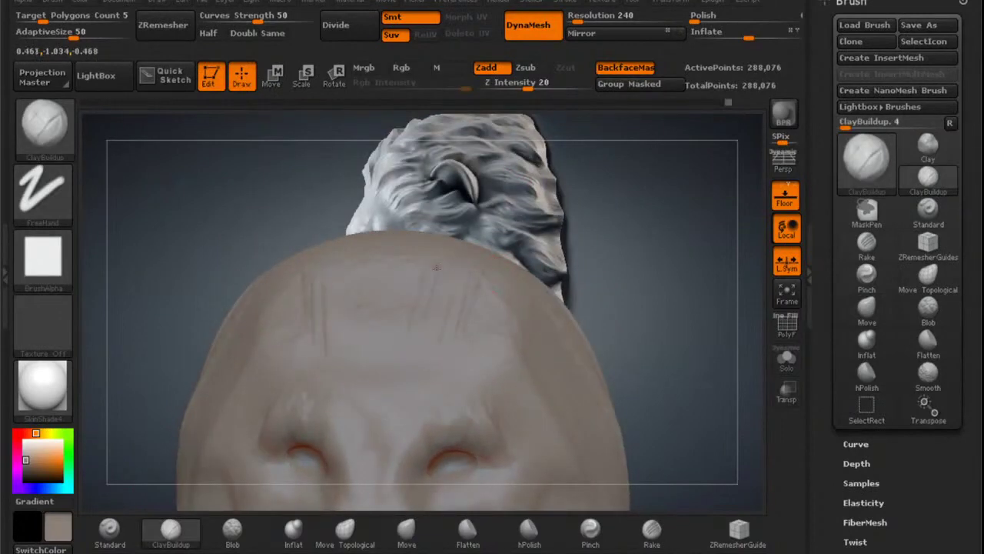
pyautogui.moveTo(475, 264); pyautogui.dragTo(494, 345)
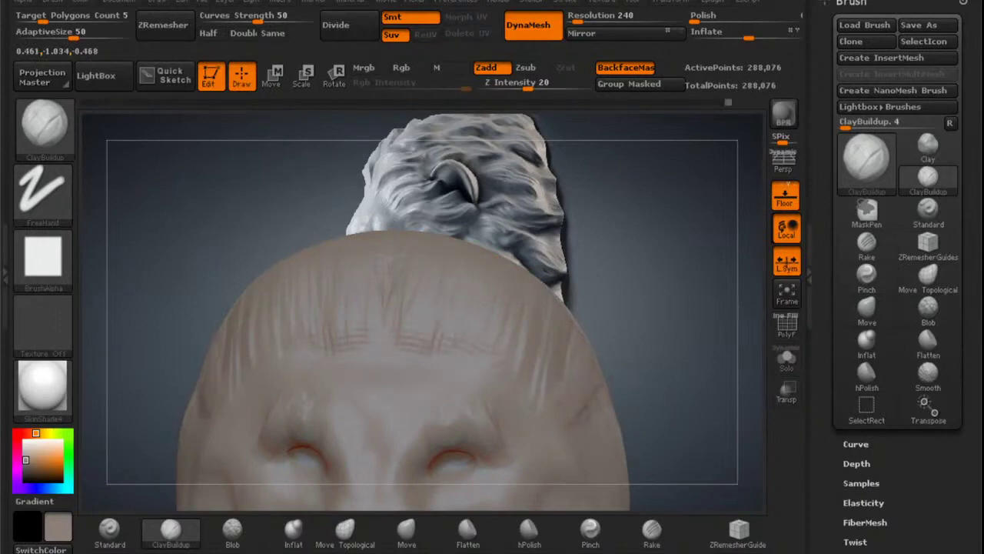
pyautogui.moveTo(423, 273); pyautogui.dragTo(419, 354)
pyautogui.moveTo(492, 308); pyautogui.dragTo(535, 391)
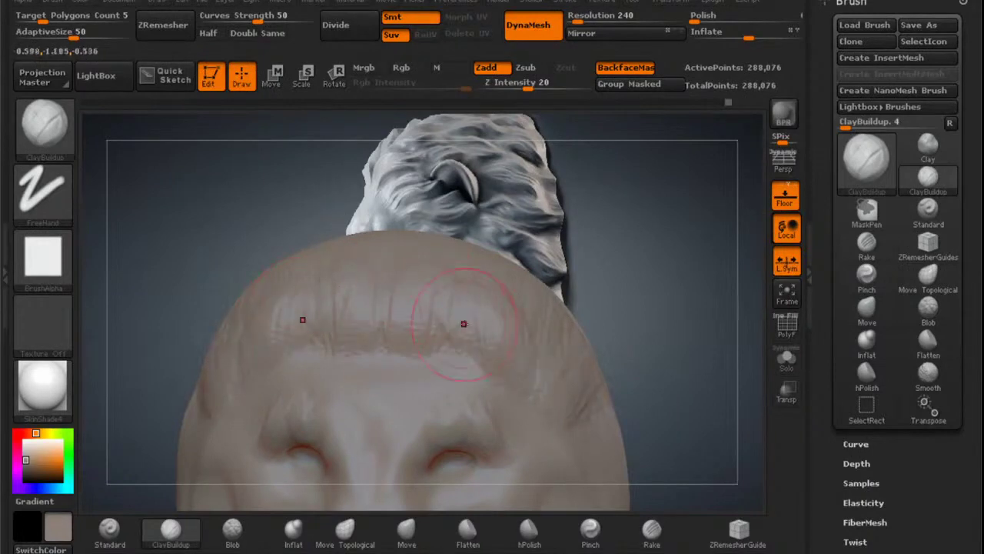
pyautogui.keyDown('shift'); pyautogui.moveTo(463, 324); pyautogui.dragTo(457, 309, button='right'); pyautogui.keyUp('shift')
pyautogui.keyDown('alt'); pyautogui.moveTo(434, 343); pyautogui.dragTo(424, 206, button='right'); pyautogui.keyUp('alt')
# Mask the face in side view, leaving only the flat back strip unmasked, and blur the mask edge.
pyautogui.keyDown('ctrl'); pyautogui.moveTo(490, 244); pyautogui.dragTo(515, 194, button='right'); pyautogui.keyUp('ctrl')
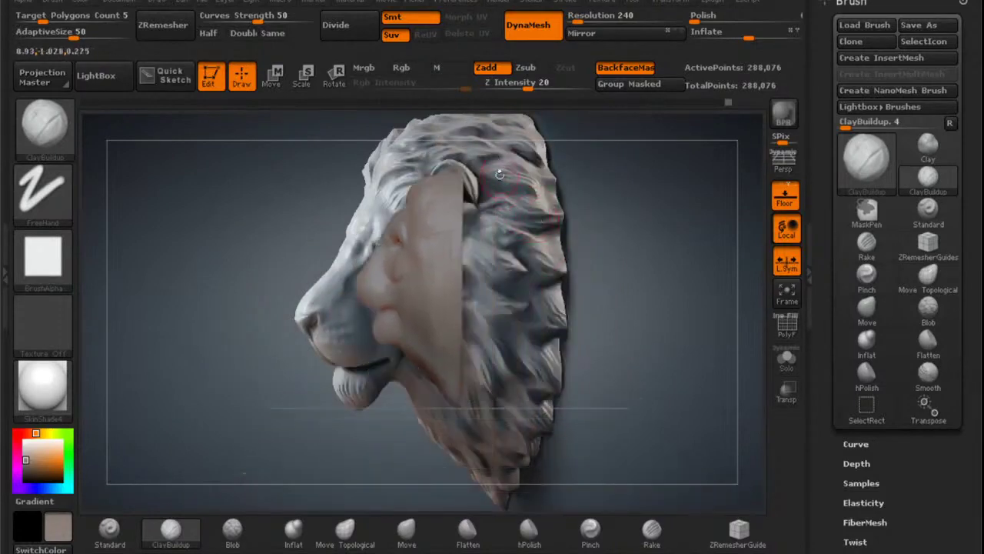
pyautogui.keyDown('ctrl'); pyautogui.moveTo(510, 149); pyautogui.dragTo(439, 440); pyautogui.keyUp('ctrl')
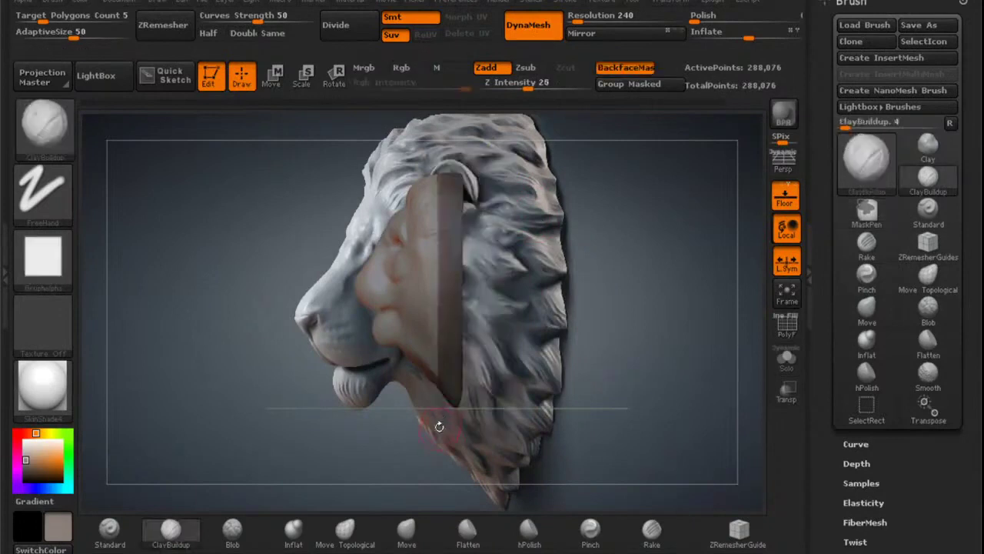
pyautogui.keyDown('ctrl'); pyautogui.moveTo(468, 287); pyautogui.dragTo(492, 282, button='right'); pyautogui.keyUp('ctrl')
pyautogui.keyDown('ctrl'); pyautogui.click(600, 223); pyautogui.keyUp('ctrl')
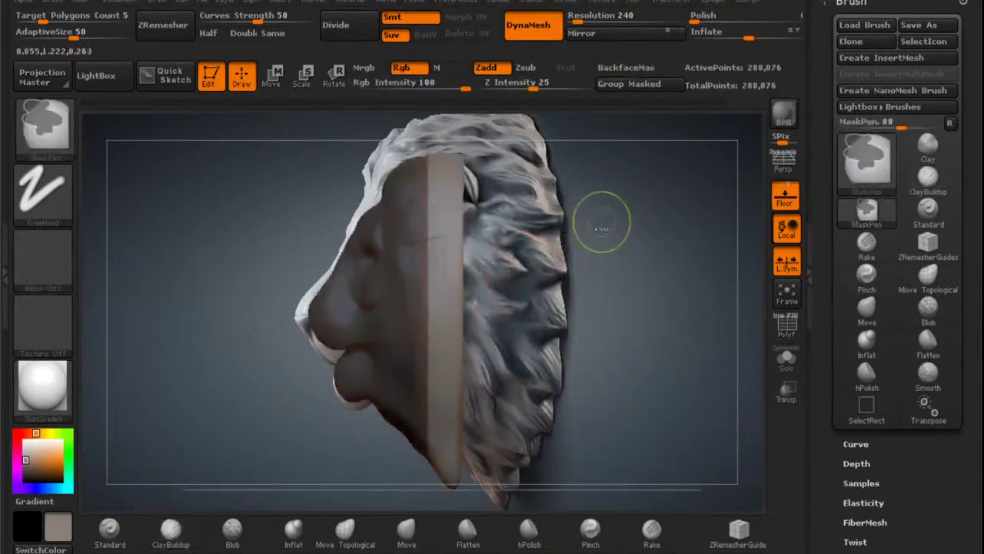
pyautogui.keyDown('ctrl'); pyautogui.click(397, 250); pyautogui.keyUp('ctrl')
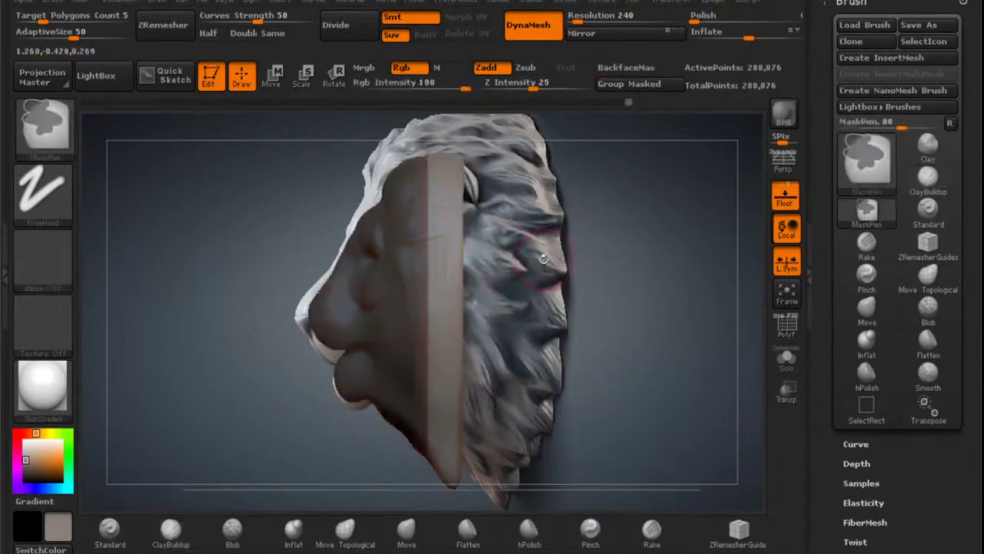
pyautogui.keyDown('ctrl'); pyautogui.click(567, 232); pyautogui.keyUp('ctrl')
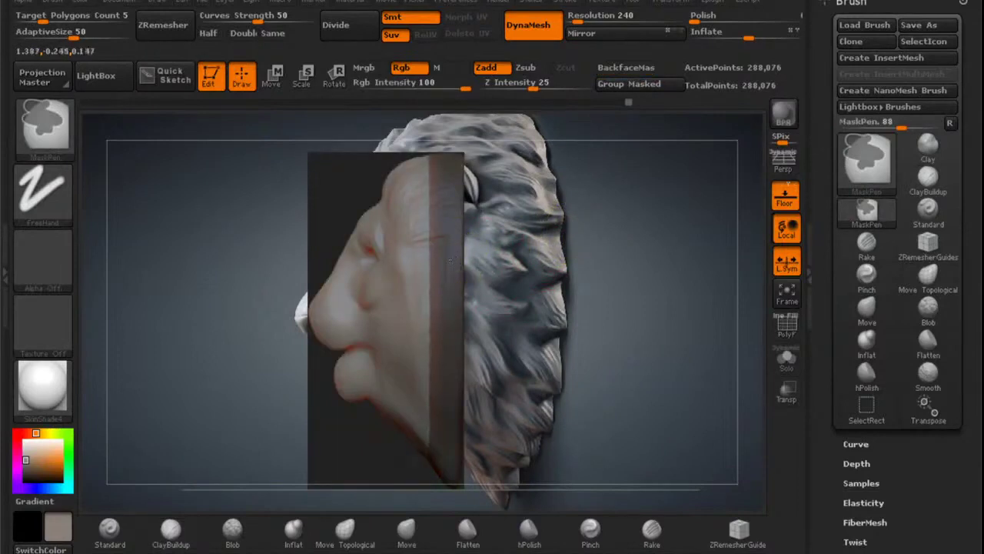
pyautogui.keyDown('ctrl'); pyautogui.click(626, 204); pyautogui.keyUp('ctrl')
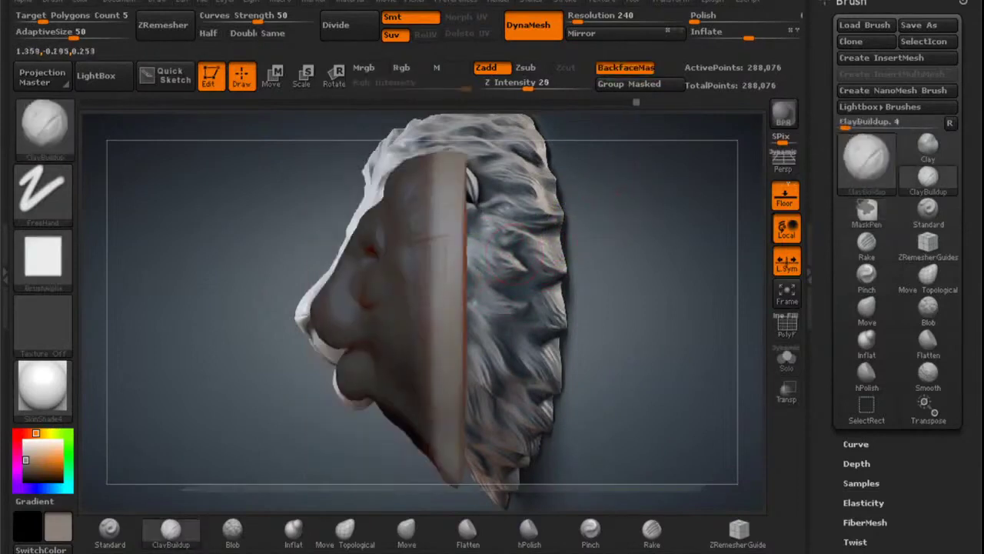
pyautogui.keyDown('ctrl'); pyautogui.click(460, 259); pyautogui.keyUp('ctrl')
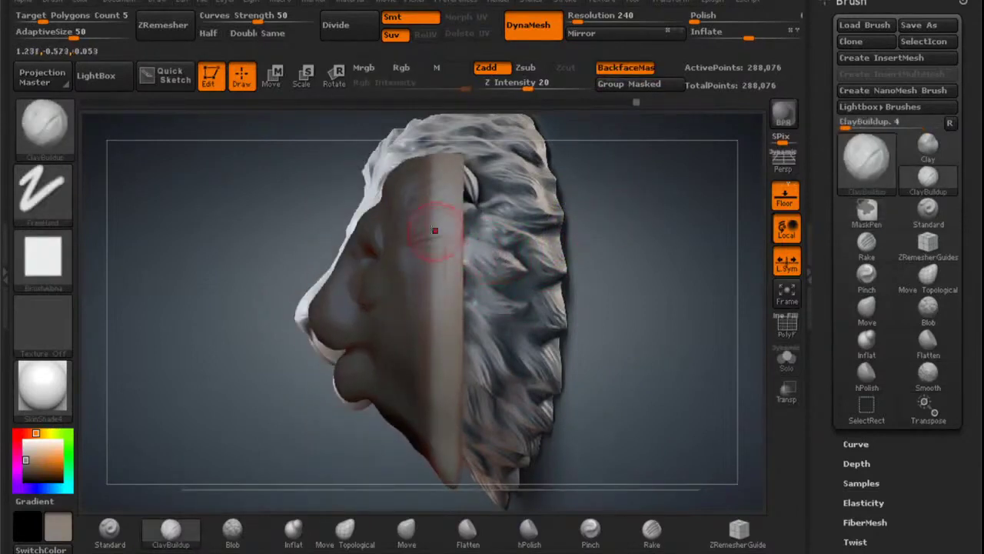
# Extend the unmasked back strip of the head straight backward with a horizontal Transpose Move line.
pyautogui.click(280, 83)
pyautogui.moveTo(461, 258)
pyautogui.keyDown('shift'); pyautogui.mouseDown()
pyautogui.moveTo(575, 257)
pyautogui.moveTo(521, 259)
pyautogui.mouseUp(); pyautogui.keyUp('shift')
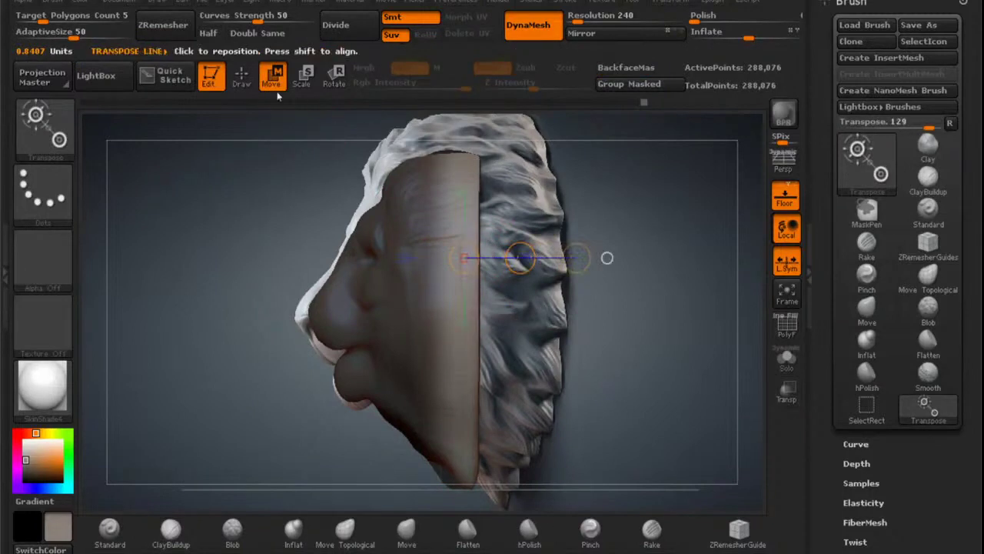
pyautogui.press('q')
# Clear the mask and reshape the top outline of the head from the back with a resized Move brush, smoothing the edge.
pyautogui.click(344, 531)
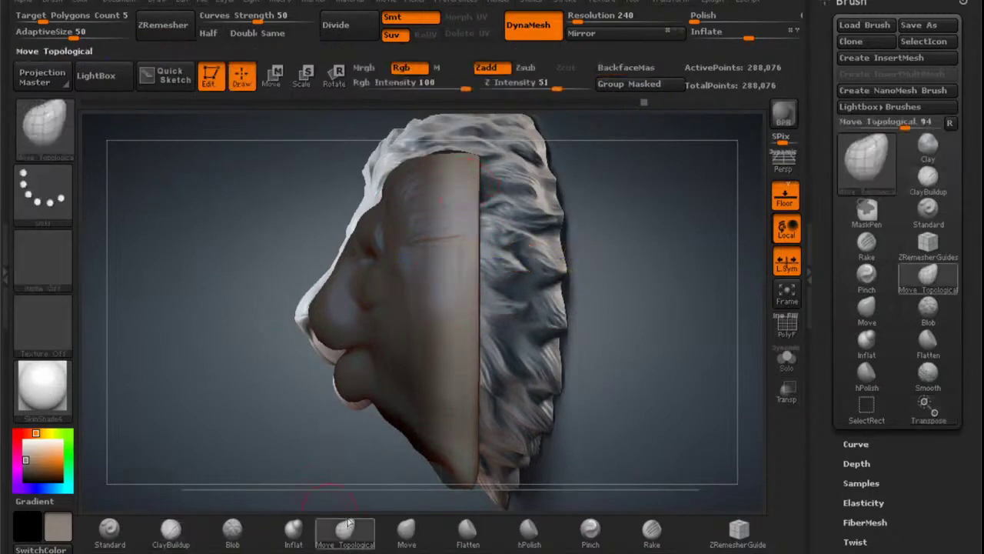
pyautogui.moveTo(269, 457); pyautogui.dragTo(454, 457)
pyautogui.keyDown('alt'); pyautogui.moveTo(192, 308); pyautogui.dragTo(262, 353); pyautogui.keyUp('alt')
pyautogui.moveTo(569, 246); pyautogui.dragTo(300, 254)
pyautogui.click(404, 532)
pyautogui.moveTo(346, 431)
pyautogui.keyDown('alt'); pyautogui.mouseDown()
pyautogui.moveTo(346, 446)
pyautogui.moveTo(303, 480)
pyautogui.moveTo(308, 496)
pyautogui.mouseUp(); pyautogui.keyUp('alt')
pyautogui.press('space')
pyautogui.moveTo(475, 274)
pyautogui.mouseDown()
pyautogui.moveTo(403, 269)
pyautogui.moveTo(460, 263)
pyautogui.mouseUp()
pyautogui.press('space')
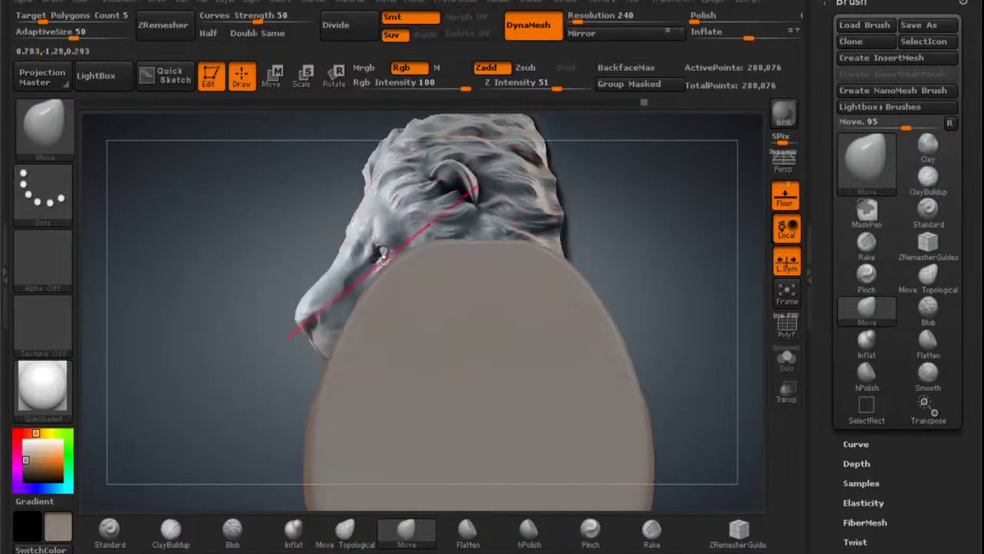
pyautogui.moveTo(375, 271); pyautogui.dragTo(387, 279)
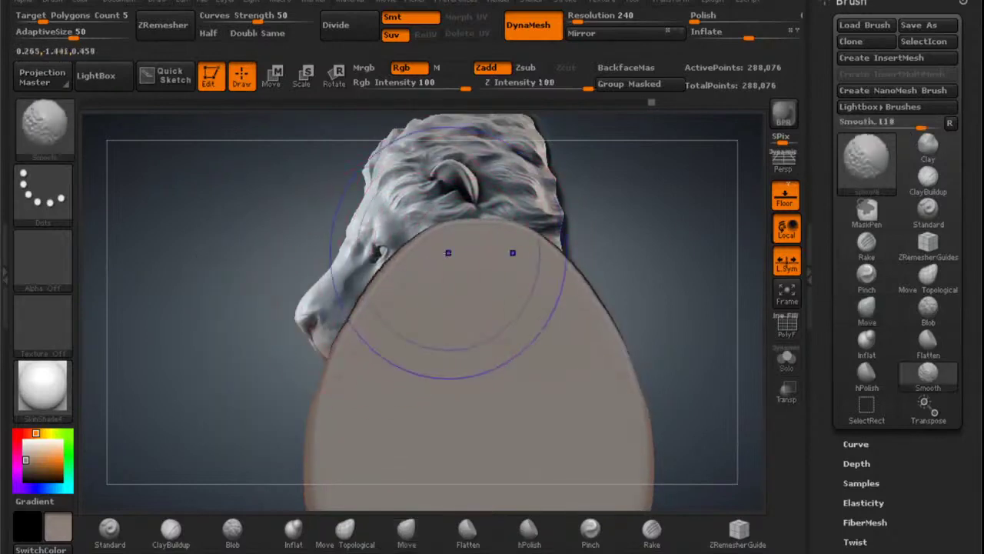
pyautogui.keyDown('shift'); pyautogui.moveTo(448, 253); pyautogui.dragTo(450, 246); pyautogui.keyUp('shift')
pyautogui.moveTo(478, 253); pyautogui.dragTo(491, 255, button='right')
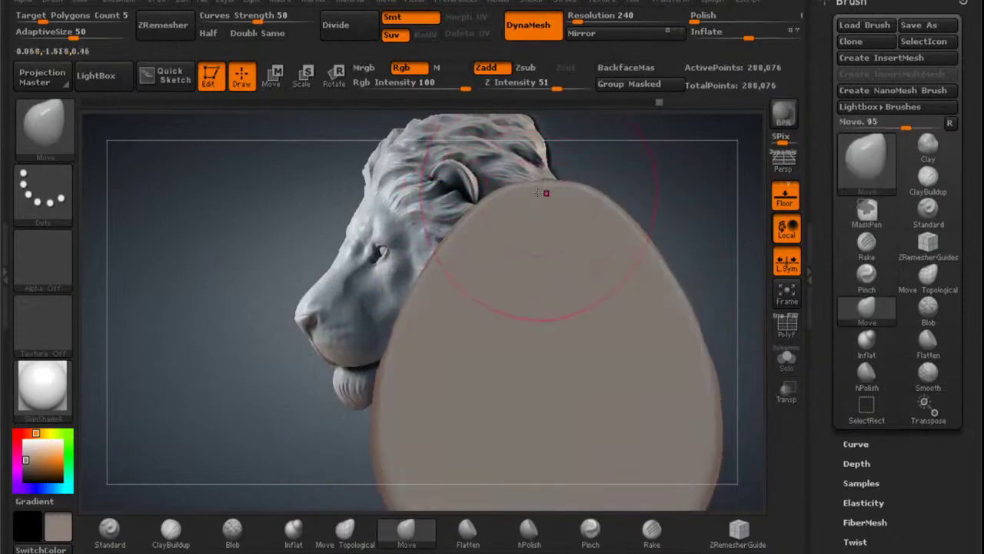
pyautogui.moveTo(524, 188); pyautogui.dragTo(519, 196)
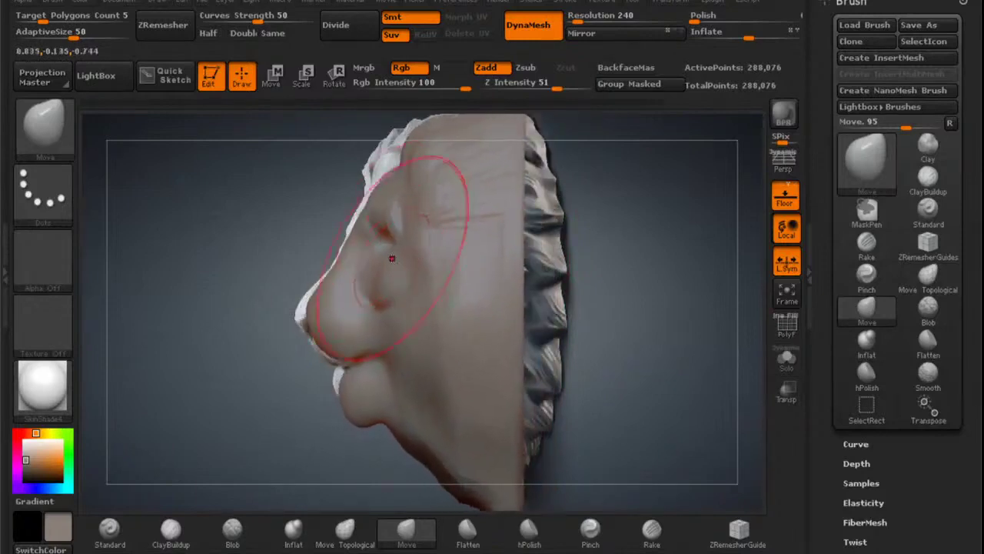
# Resize the Move brush and smooth the front of the nose on the muzzle.
pyautogui.press('space')
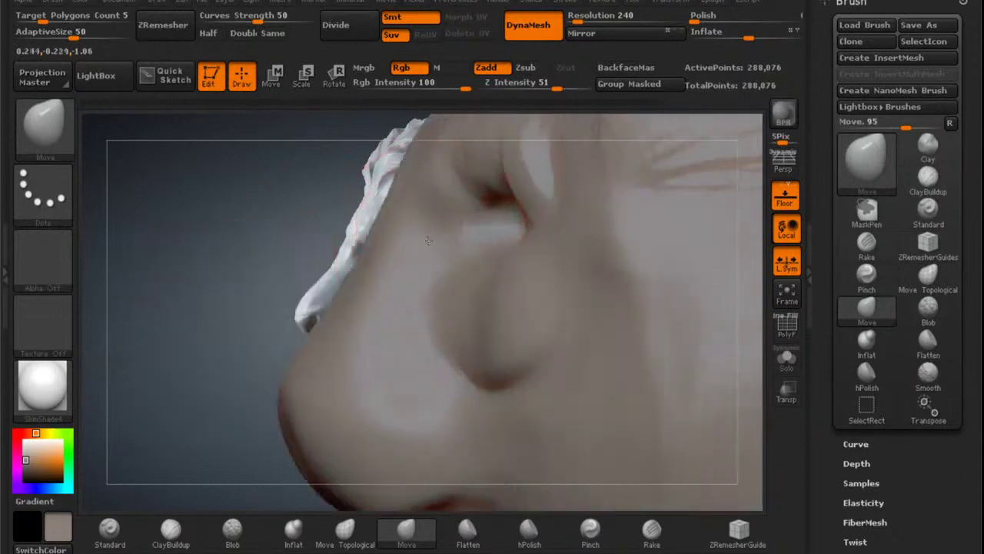
pyautogui.moveTo(402, 237); pyautogui.dragTo(393, 235)
pyautogui.moveTo(399, 238); pyautogui.dragTo(475, 259, button='right')
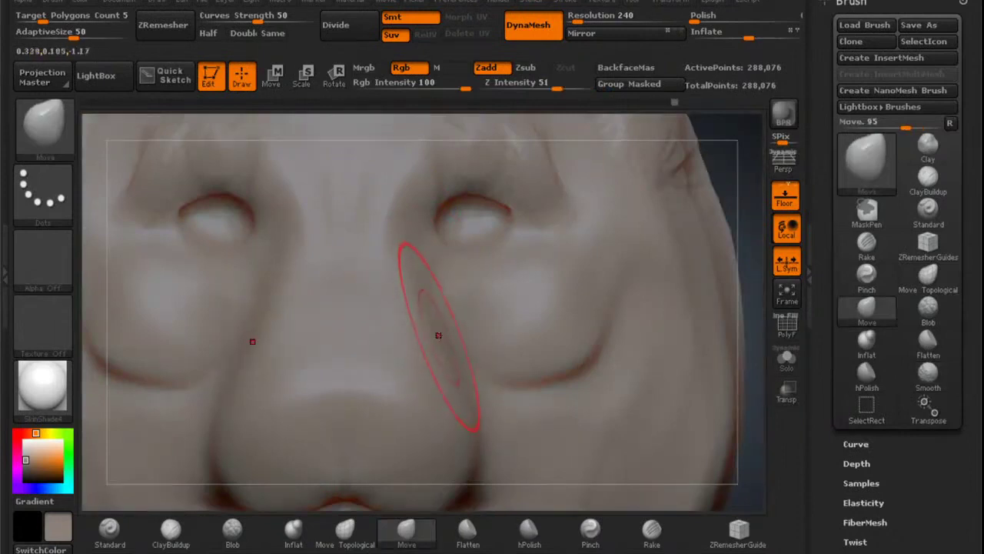
pyautogui.moveTo(440, 336)
pyautogui.keyDown('alt'); pyautogui.mouseDown(button='right')
pyautogui.moveTo(468, 289)
pyautogui.moveTo(470, 248)
pyautogui.mouseUp(button='right'); pyautogui.keyUp('alt')
pyautogui.keyDown('shift'); pyautogui.moveTo(376, 361); pyautogui.dragTo(375, 366); pyautogui.keyUp('shift')
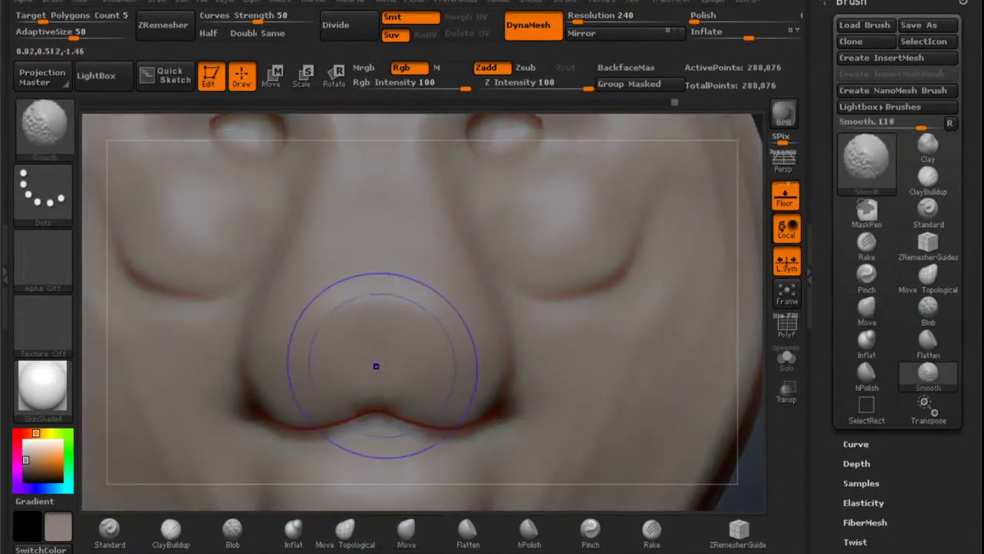
# Examine the muzzle, eyes, forehead and side profile from several angles against the lion reference.
pyautogui.moveTo(397, 340); pyautogui.dragTo(425, 379, button='right')
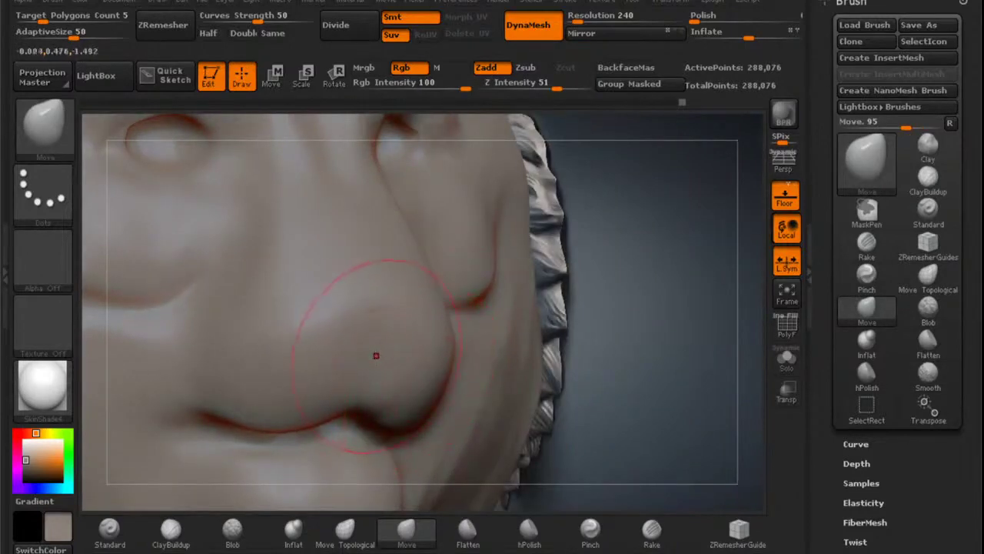
pyautogui.moveTo(369, 344); pyautogui.dragTo(330, 319, button='right')
pyautogui.keyDown('alt'); pyautogui.moveTo(454, 290); pyautogui.dragTo(363, 274, button='right'); pyautogui.keyUp('alt')
pyautogui.keyDown('ctrl'); pyautogui.moveTo(476, 223); pyautogui.dragTo(530, 218, button='right'); pyautogui.keyUp('ctrl')
pyautogui.keyDown('alt'); pyautogui.moveTo(511, 163); pyautogui.dragTo(474, 210, button='right'); pyautogui.keyUp('alt')
pyautogui.keyDown('alt'); pyautogui.moveTo(424, 156); pyautogui.dragTo(433, 220, button='right'); pyautogui.keyUp('alt')
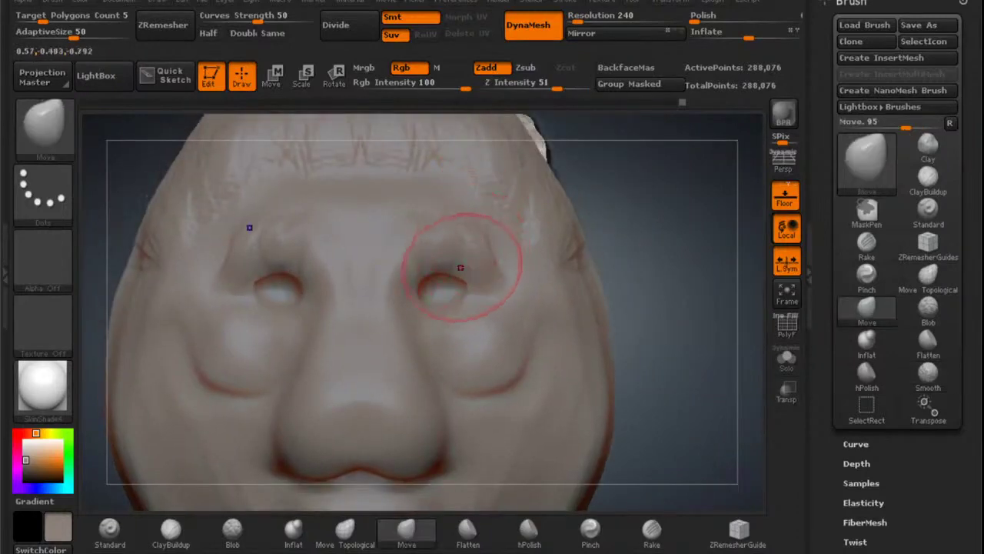
pyautogui.keyDown('alt'); pyautogui.moveTo(427, 310); pyautogui.dragTo(538, 182, button='right'); pyautogui.keyUp('alt')
pyautogui.moveTo(560, 246)
pyautogui.keyDown('alt'); pyautogui.mouseDown(button='right')
pyautogui.moveTo(542, 216)
pyautogui.moveTo(415, 218)
pyautogui.mouseUp(button='right'); pyautogui.keyUp('alt')
pyautogui.moveTo(578, 197)
pyautogui.keyDown('alt'); pyautogui.mouseDown(button='right')
pyautogui.moveTo(498, 225)
pyautogui.moveTo(559, 250)
pyautogui.moveTo(496, 244)
pyautogui.moveTo(507, 315)
pyautogui.moveTo(495, 297)
pyautogui.mouseUp(button='right'); pyautogui.keyUp('alt')
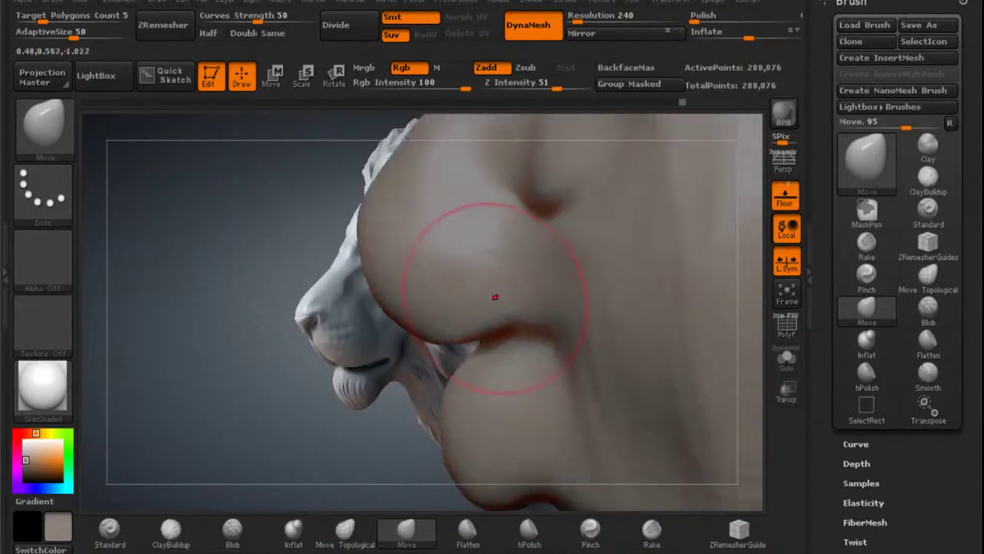
# Pull the rear lower edge of the upper lip down and back over the chin with a resized Move Topological brush.
pyautogui.click(344, 530)
pyautogui.moveTo(502, 305)
pyautogui.mouseDown()
pyautogui.moveTo(488, 303)
pyautogui.moveTo(497, 305)
pyautogui.mouseUp()
pyautogui.press('space')
pyautogui.moveTo(498, 305); pyautogui.dragTo(450, 299, button='right')
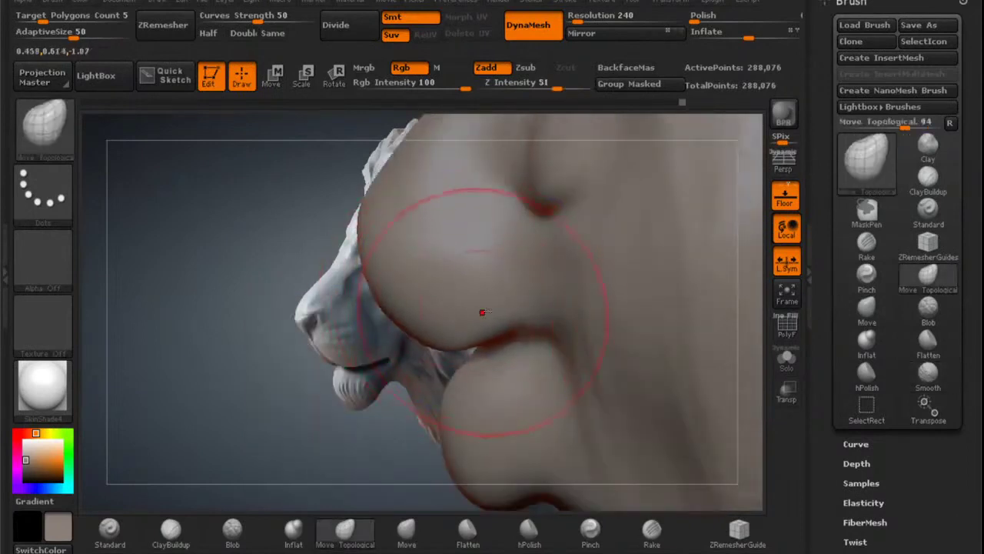
pyautogui.moveTo(524, 303)
pyautogui.mouseDown()
pyautogui.moveTo(536, 332)
pyautogui.moveTo(564, 341)
pyautogui.moveTo(521, 336)
pyautogui.mouseUp()
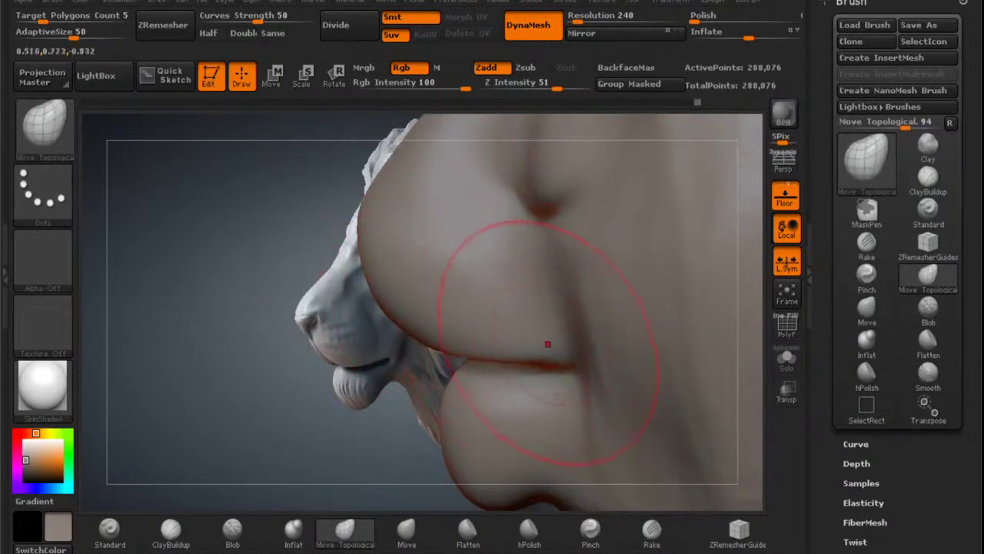
pyautogui.moveTo(575, 356); pyautogui.dragTo(567, 346)
pyautogui.keyDown('alt'); pyautogui.moveTo(553, 331); pyautogui.dragTo(579, 205, button='right'); pyautogui.keyUp('alt')
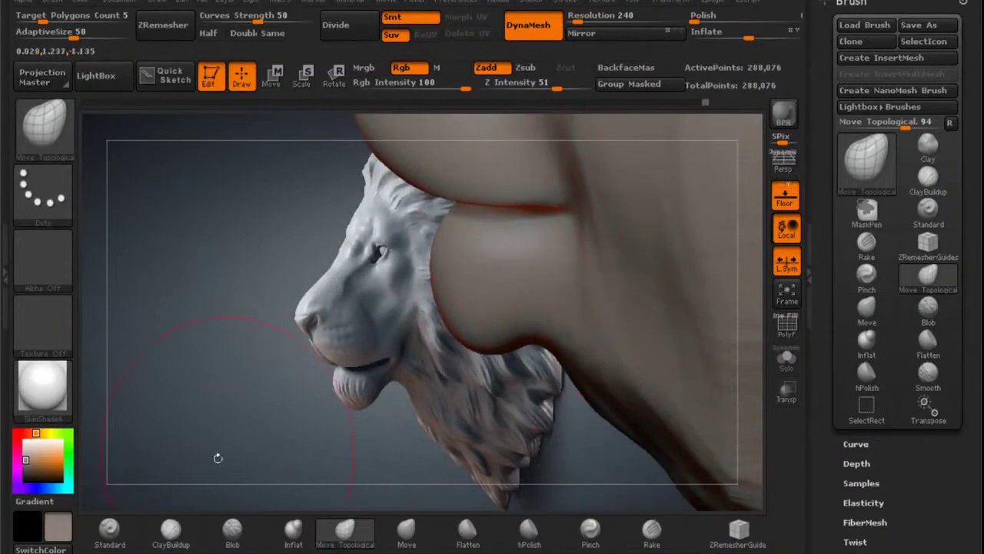
# Carve a crease behind and under the chin, running up the sides of the jaw, with ClayBuildup strokes.
pyautogui.click(158, 529)
pyautogui.keyDown('alt'); pyautogui.moveTo(481, 283); pyautogui.dragTo(435, 267, button='right'); pyautogui.keyUp('alt')
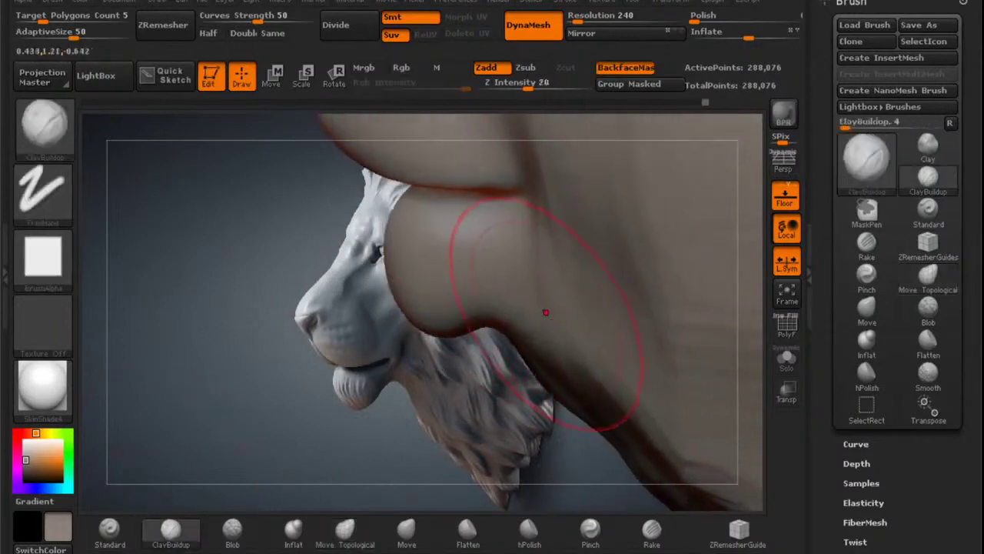
pyautogui.moveTo(542, 321); pyautogui.dragTo(595, 320, button='right')
pyautogui.moveTo(422, 376)
pyautogui.mouseDown()
pyautogui.moveTo(427, 392)
pyautogui.moveTo(484, 408)
pyautogui.moveTo(526, 435)
pyautogui.moveTo(509, 461)
pyautogui.moveTo(492, 389)
pyautogui.moveTo(526, 361)
pyautogui.moveTo(512, 472)
pyautogui.moveTo(438, 385)
pyautogui.moveTo(428, 403)
pyautogui.mouseUp()
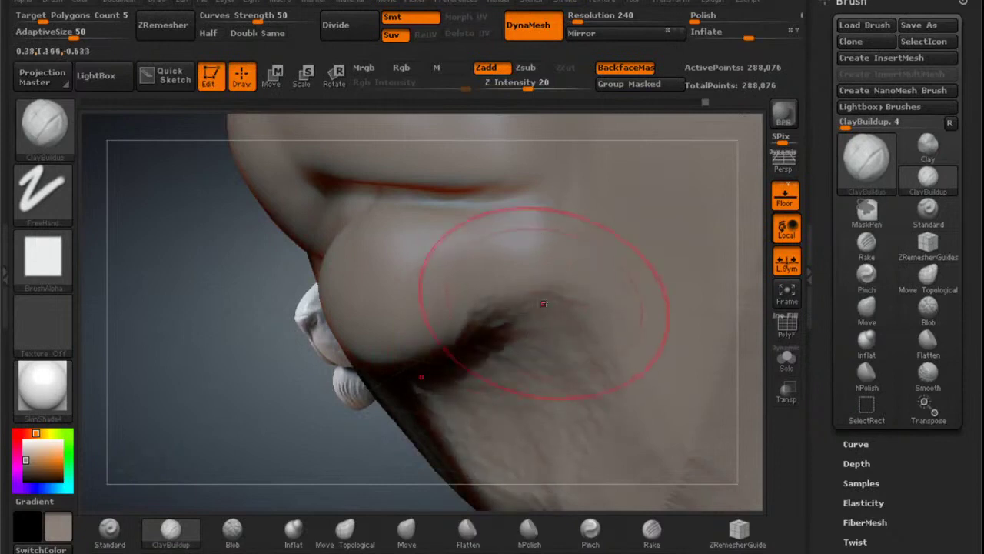
pyautogui.moveTo(545, 303)
pyautogui.mouseDown(button='right')
pyautogui.moveTo(520, 370)
pyautogui.moveTo(496, 389)
pyautogui.moveTo(548, 288)
pyautogui.moveTo(539, 301)
pyautogui.moveTo(604, 258)
pyautogui.moveTo(584, 294)
pyautogui.mouseUp(button='right')
pyautogui.moveTo(546, 347)
pyautogui.mouseDown()
pyautogui.moveTo(569, 289)
pyautogui.moveTo(550, 418)
pyautogui.moveTo(597, 305)
pyautogui.moveTo(562, 304)
pyautogui.moveTo(492, 354)
pyautogui.mouseUp()
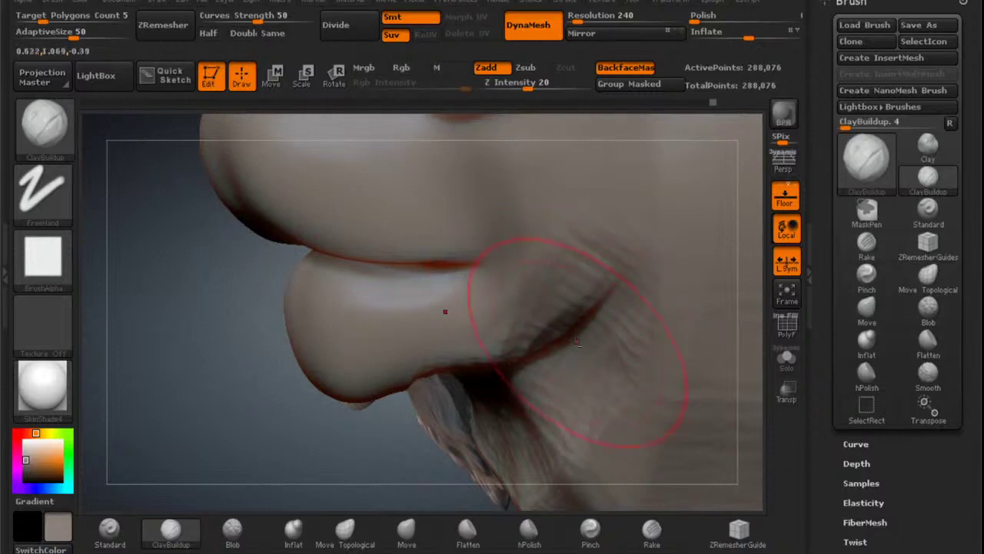
pyautogui.moveTo(577, 342)
pyautogui.mouseDown(button='right')
pyautogui.moveTo(607, 401)
pyautogui.moveTo(599, 346)
pyautogui.moveTo(562, 312)
pyautogui.moveTo(608, 242)
pyautogui.moveTo(718, 300)
pyautogui.mouseUp(button='right')
# Reshape the jaw creases beside the mouth in front view with the Move brush and smooth the surrounding surface.
pyautogui.click(415, 529)
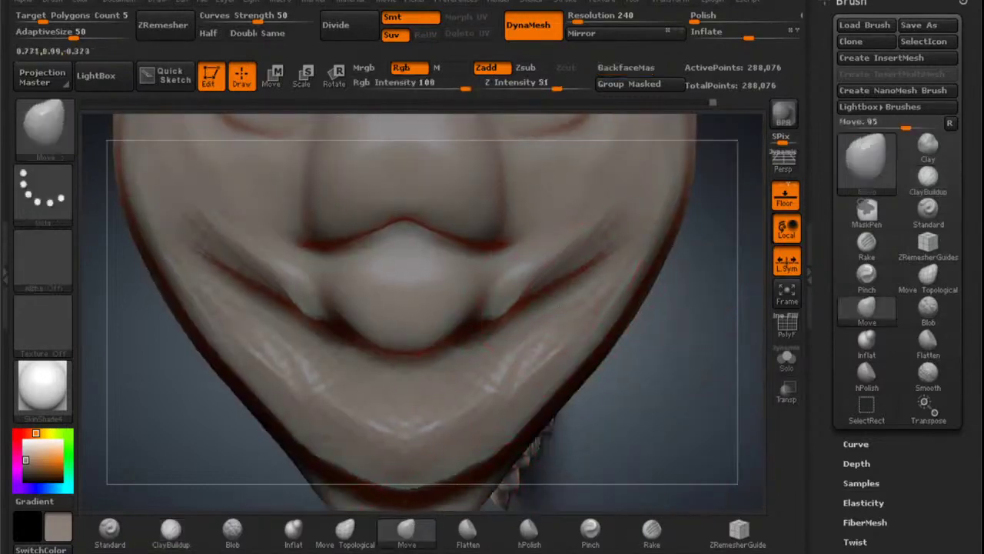
pyautogui.moveTo(554, 323); pyautogui.dragTo(558, 365, button='right')
pyautogui.moveTo(590, 283)
pyautogui.mouseDown()
pyautogui.moveTo(574, 269)
pyautogui.moveTo(549, 285)
pyautogui.moveTo(549, 300)
pyautogui.mouseUp()
pyautogui.moveTo(544, 325)
pyautogui.mouseDown()
pyautogui.moveTo(532, 318)
pyautogui.moveTo(569, 257)
pyautogui.mouseUp()
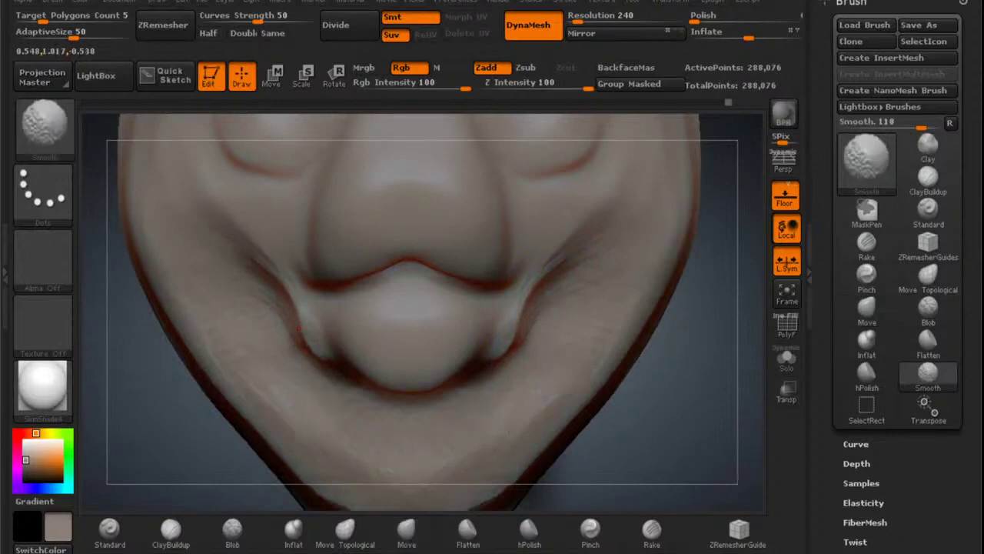
pyautogui.moveTo(512, 339); pyautogui.dragTo(507, 333)
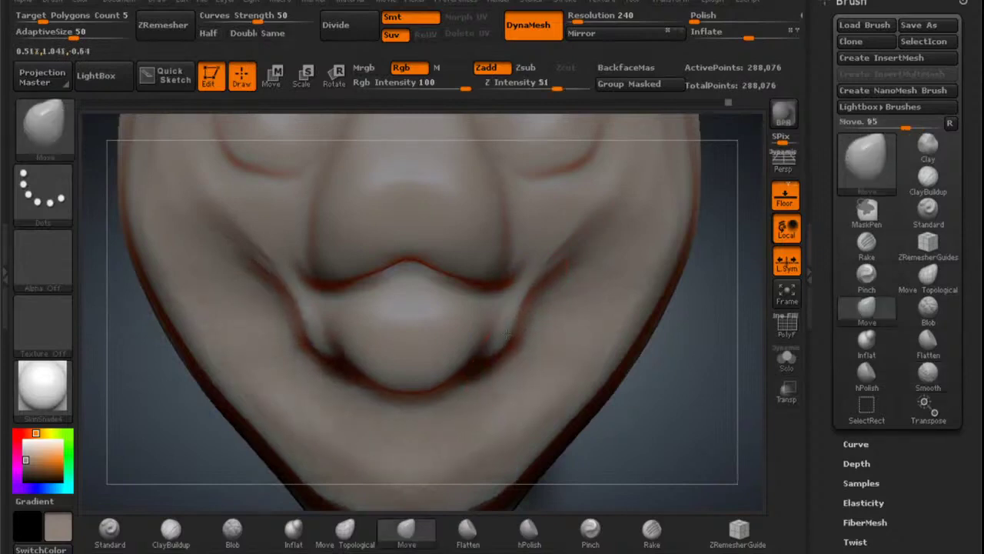
# Clean up the transition between the chin and the mouth corners with ClayBuildup strokes.
pyautogui.click(193, 532)
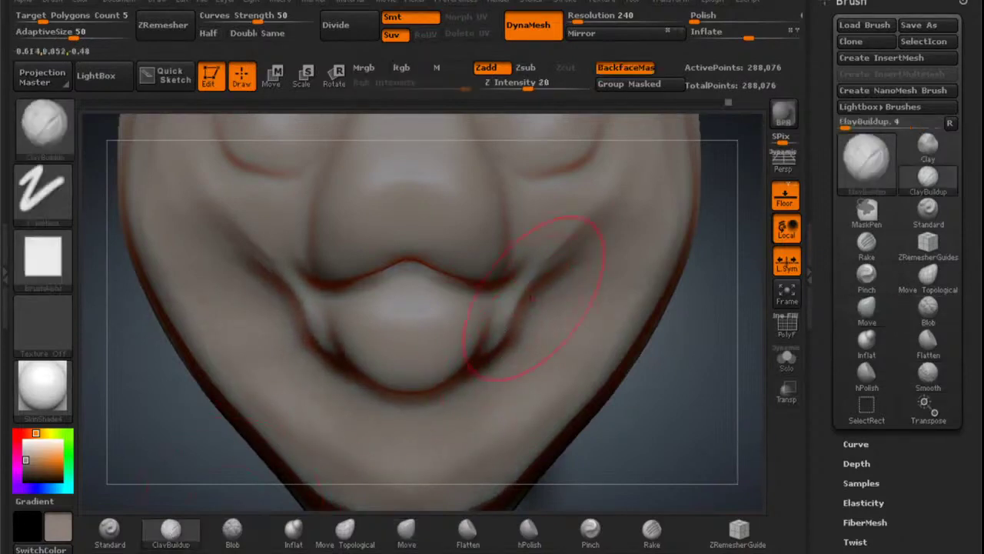
pyautogui.moveTo(505, 333)
pyautogui.mouseDown()
pyautogui.moveTo(501, 343)
pyautogui.moveTo(517, 316)
pyautogui.mouseUp()
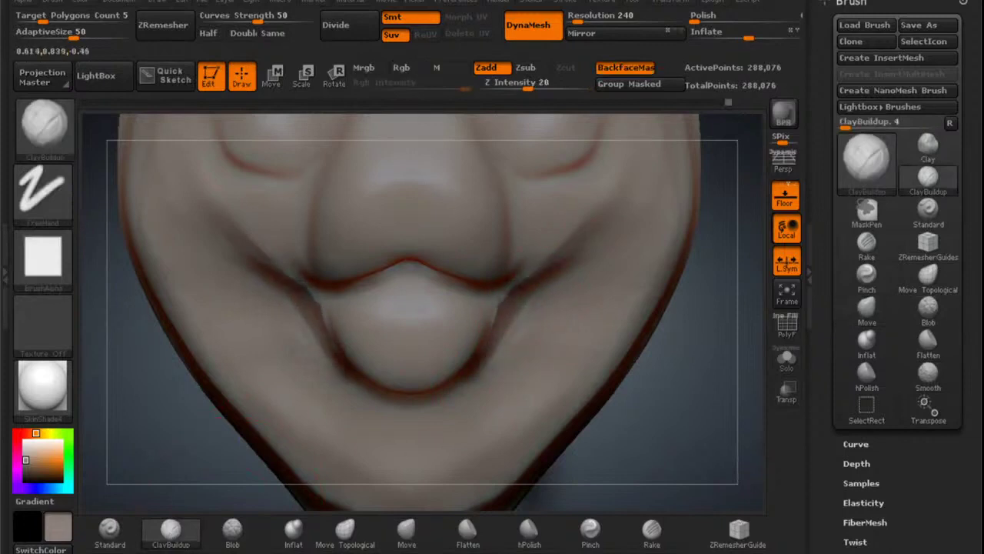
pyautogui.moveTo(561, 268); pyautogui.dragTo(537, 285)
pyautogui.moveTo(646, 272)
pyautogui.mouseDown(button='right')
pyautogui.moveTo(553, 300)
pyautogui.moveTo(591, 223)
pyautogui.moveTo(540, 254)
pyautogui.moveTo(538, 304)
pyautogui.moveTo(492, 317)
pyautogui.mouseUp(button='right')
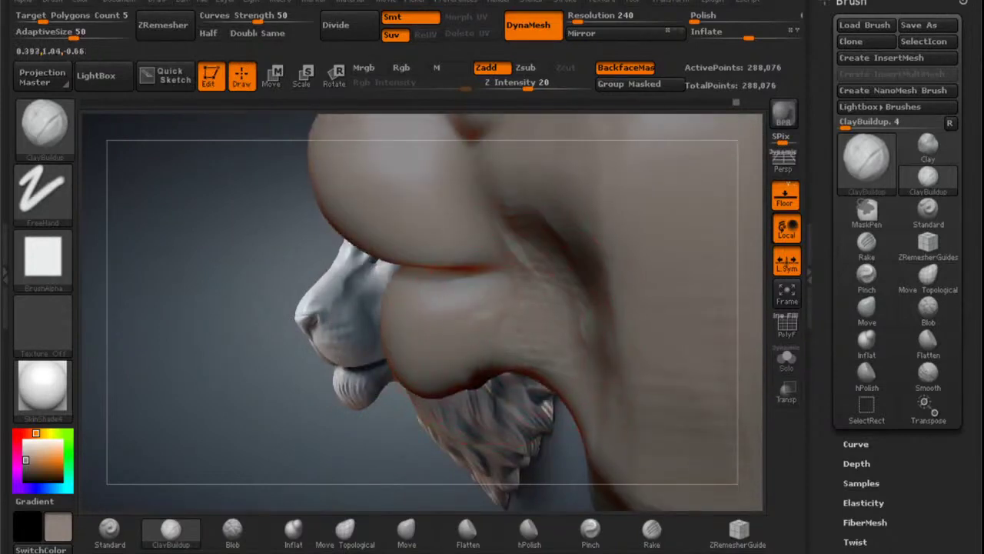
# Build up the side of the chin and lower lip toward the mouth corner with a resized ClayBuildup brush.
pyautogui.press('space')
pyautogui.moveTo(497, 309); pyautogui.dragTo(480, 309)
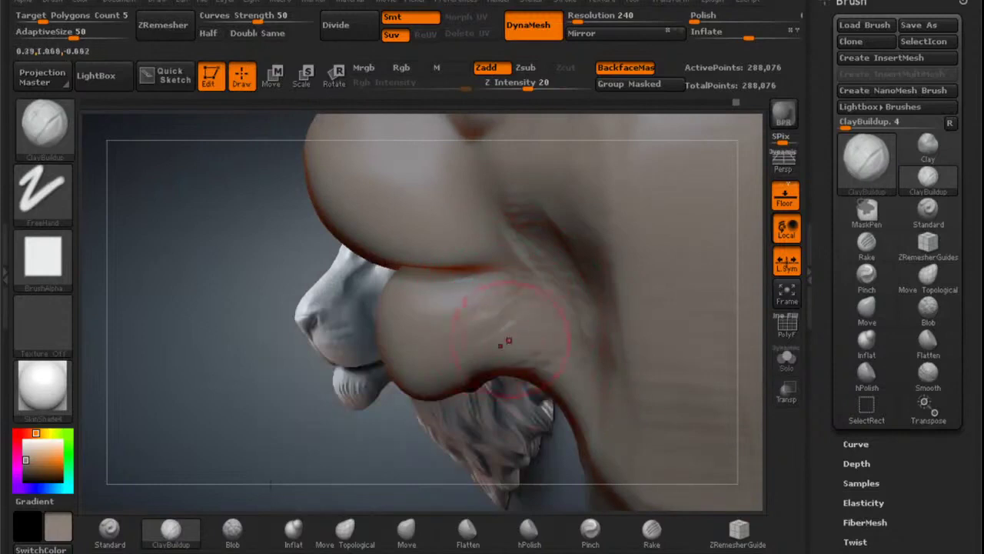
pyautogui.moveTo(548, 366); pyautogui.dragTo(547, 370, button='right')
pyautogui.moveTo(529, 373)
pyautogui.mouseDown()
pyautogui.moveTo(543, 430)
pyautogui.moveTo(546, 358)
pyautogui.mouseUp()
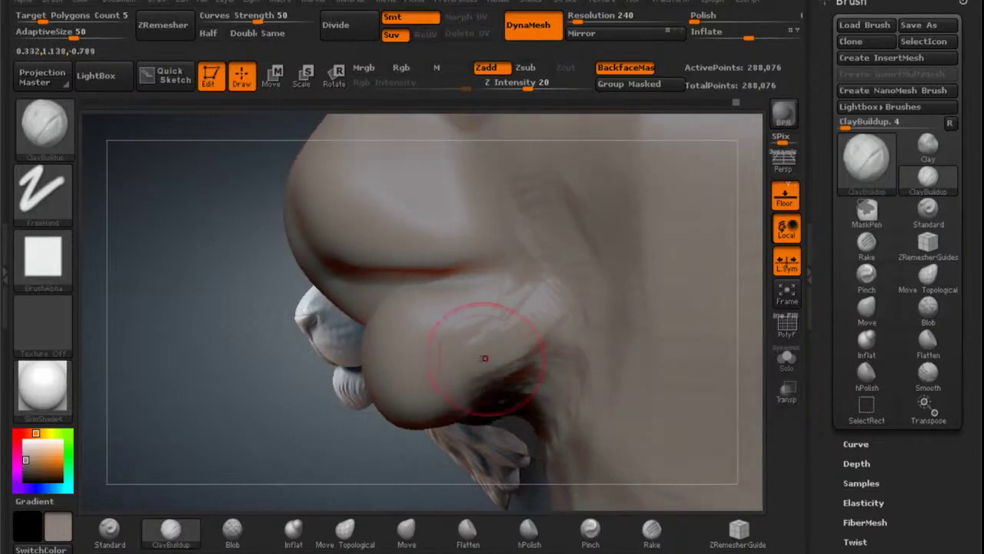
pyautogui.moveTo(559, 266)
pyautogui.keyDown('ctrl'); pyautogui.mouseDown(button='right')
pyautogui.moveTo(549, 316)
pyautogui.moveTo(638, 492)
pyautogui.moveTo(609, 542)
pyautogui.mouseUp(button='right'); pyautogui.keyUp('ctrl')
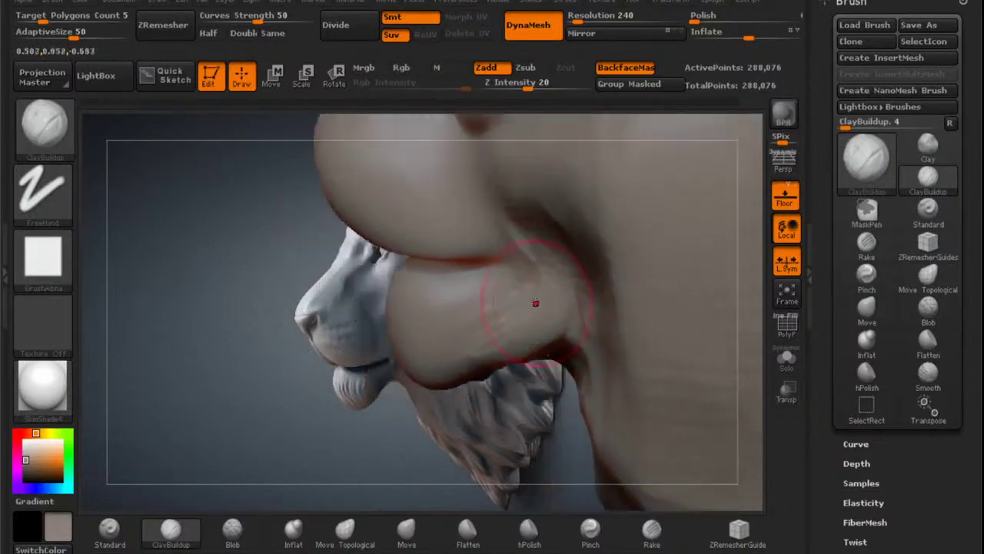
pyautogui.moveTo(535, 301); pyautogui.dragTo(571, 337, button='right')
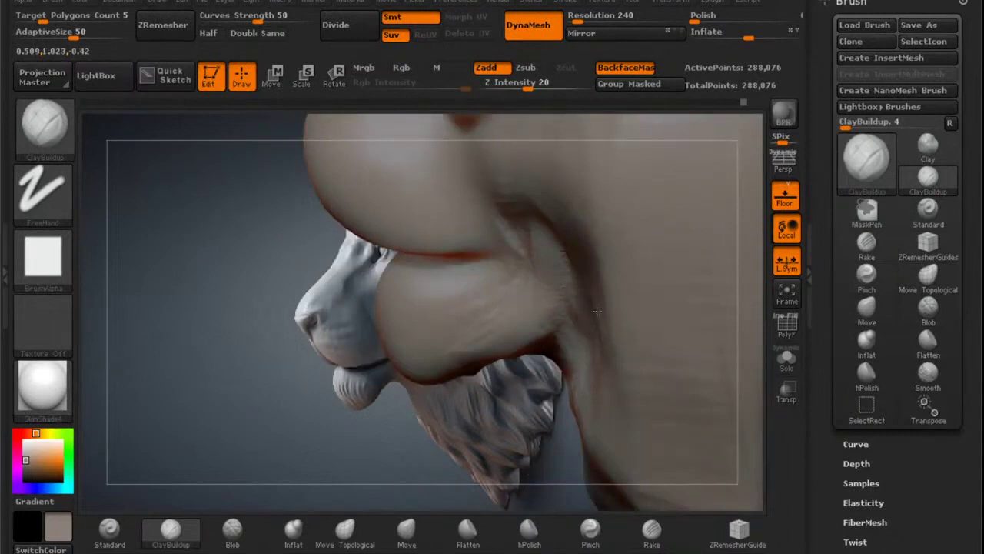
# Sculpt the jaw and throat area behind the chin with ClayBuildup strokes after adjusting the brush size.
pyautogui.moveTo(597, 311); pyautogui.dragTo(615, 380)
pyautogui.moveTo(629, 326)
pyautogui.keyDown('alt'); pyautogui.mouseDown(button='right')
pyautogui.moveTo(574, 295)
pyautogui.moveTo(588, 297)
pyautogui.mouseUp(button='right'); pyautogui.keyUp('alt')
pyautogui.press('space')
pyautogui.moveTo(588, 296)
pyautogui.mouseDown()
pyautogui.moveTo(597, 295)
pyautogui.moveTo(575, 315)
pyautogui.moveTo(582, 350)
pyautogui.moveTo(557, 431)
pyautogui.moveTo(549, 423)
pyautogui.mouseUp()
pyautogui.moveTo(567, 409)
pyautogui.mouseDown(button='right')
pyautogui.moveTo(535, 412)
pyautogui.moveTo(550, 408)
pyautogui.moveTo(557, 296)
pyautogui.mouseUp(button='right')
pyautogui.moveTo(545, 380)
pyautogui.mouseDown()
pyautogui.moveTo(543, 409)
pyautogui.moveTo(605, 332)
pyautogui.moveTo(499, 292)
pyautogui.mouseUp()
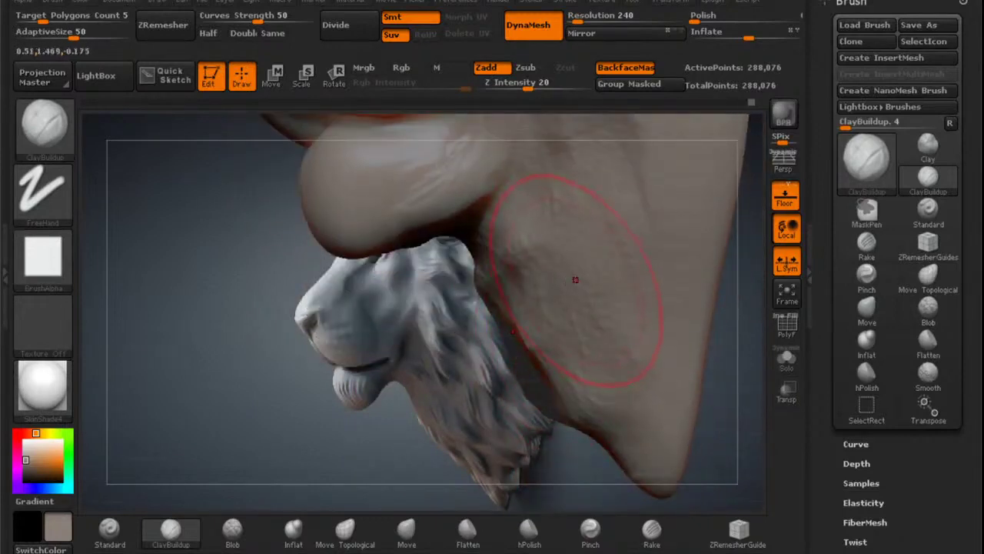
pyautogui.moveTo(578, 230)
pyautogui.mouseDown(button='right')
pyautogui.moveTo(560, 206)
pyautogui.moveTo(553, 282)
pyautogui.moveTo(519, 333)
pyautogui.moveTo(504, 332)
pyautogui.moveTo(527, 321)
pyautogui.moveTo(606, 229)
pyautogui.moveTo(562, 262)
pyautogui.moveTo(552, 283)
pyautogui.mouseUp(button='right')
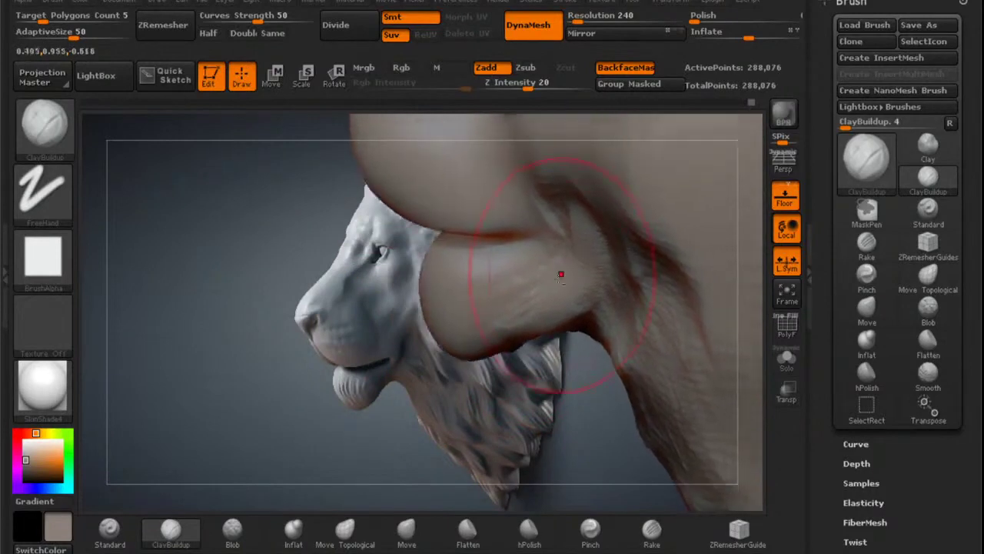
# Pull the underside of the chin downward with the Move brush to deepen the lower jaw profile.
pyautogui.click(407, 536)
pyautogui.moveTo(497, 341)
pyautogui.mouseDown(button='right')
pyautogui.moveTo(537, 299)
pyautogui.moveTo(463, 347)
pyautogui.mouseUp(button='right')
pyautogui.moveTo(463, 354); pyautogui.dragTo(475, 384)
pyautogui.moveTo(476, 380)
pyautogui.mouseDown(button='right')
pyautogui.moveTo(516, 343)
pyautogui.moveTo(486, 323)
pyautogui.mouseUp(button='right')
pyautogui.moveTo(506, 323); pyautogui.dragTo(503, 343)
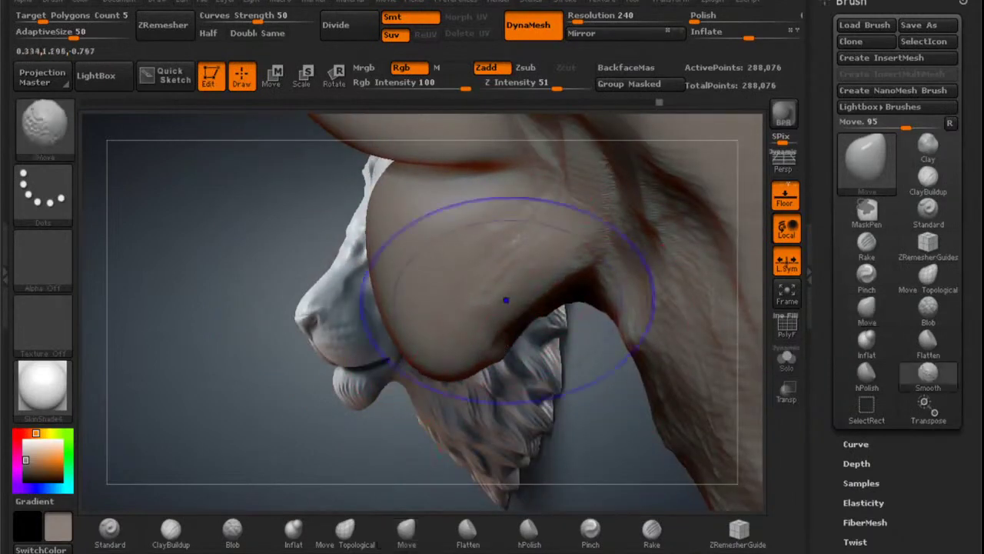
# Smooth the side and underside of the chin and nudge its front outline with the Move brush.
pyautogui.moveTo(505, 301)
pyautogui.keyDown('shift'); pyautogui.mouseDown()
pyautogui.moveTo(464, 303)
pyautogui.moveTo(466, 311)
pyautogui.mouseUp(); pyautogui.keyUp('shift')
pyautogui.keyDown('alt'); pyautogui.moveTo(468, 318); pyautogui.dragTo(509, 350, button='right'); pyautogui.keyUp('alt')
pyautogui.moveTo(424, 330); pyautogui.dragTo(416, 333)
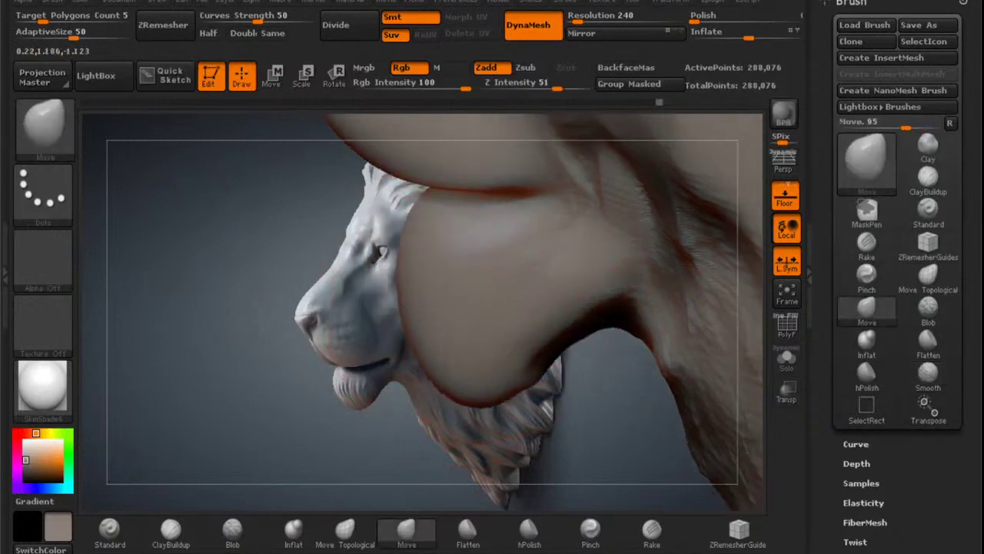
pyautogui.press('shift')
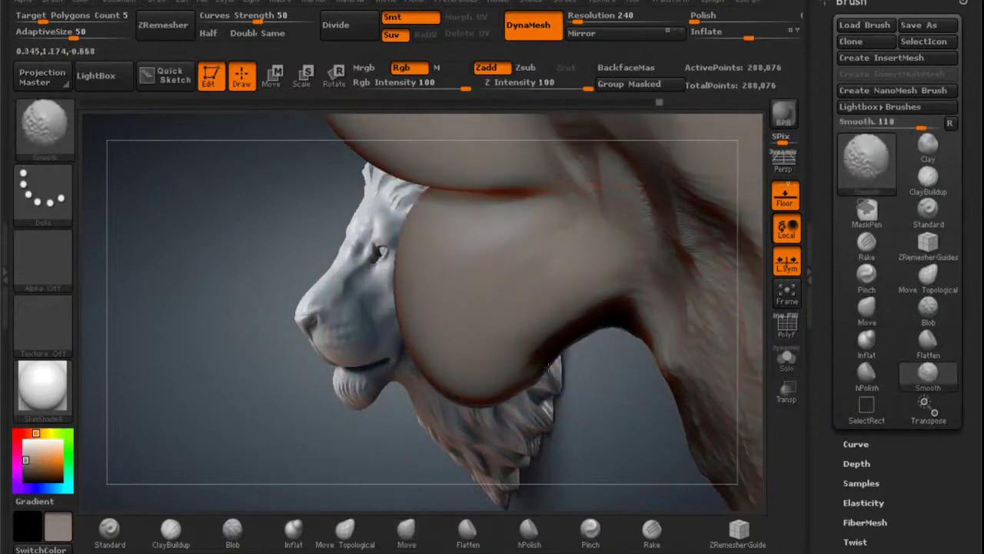
pyautogui.keyDown('shift'); pyautogui.moveTo(555, 352); pyautogui.dragTo(591, 327); pyautogui.keyUp('shift')
pyautogui.moveTo(582, 319)
pyautogui.mouseDown(button='right')
pyautogui.moveTo(621, 338)
pyautogui.moveTo(619, 359)
pyautogui.mouseUp(button='right')
pyautogui.keyDown('shift'); pyautogui.moveTo(571, 396); pyautogui.dragTo(557, 411); pyautogui.keyUp('shift')
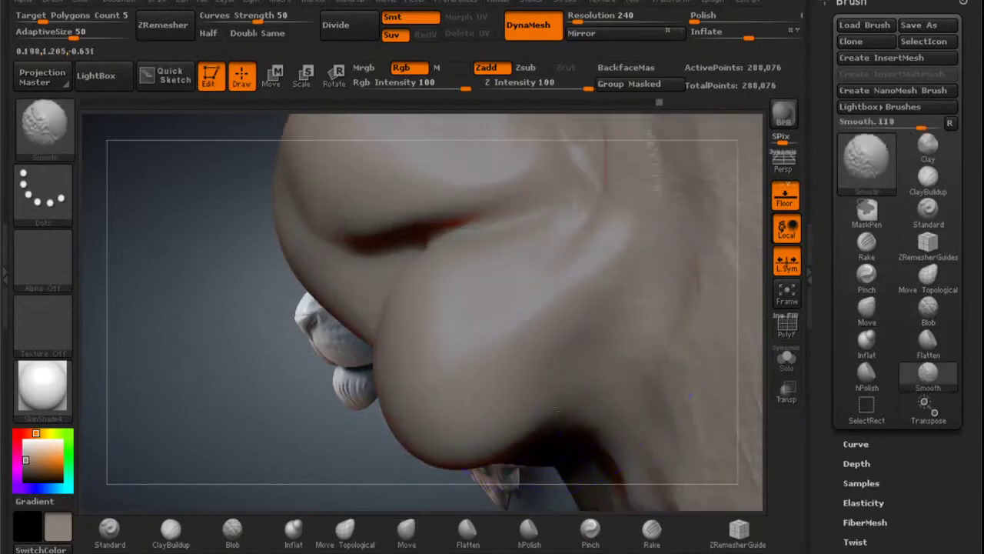
# Reshape the chin and lower jaw from below with a resized Move Topological brush and smooth the underside.
pyautogui.click(181, 535)
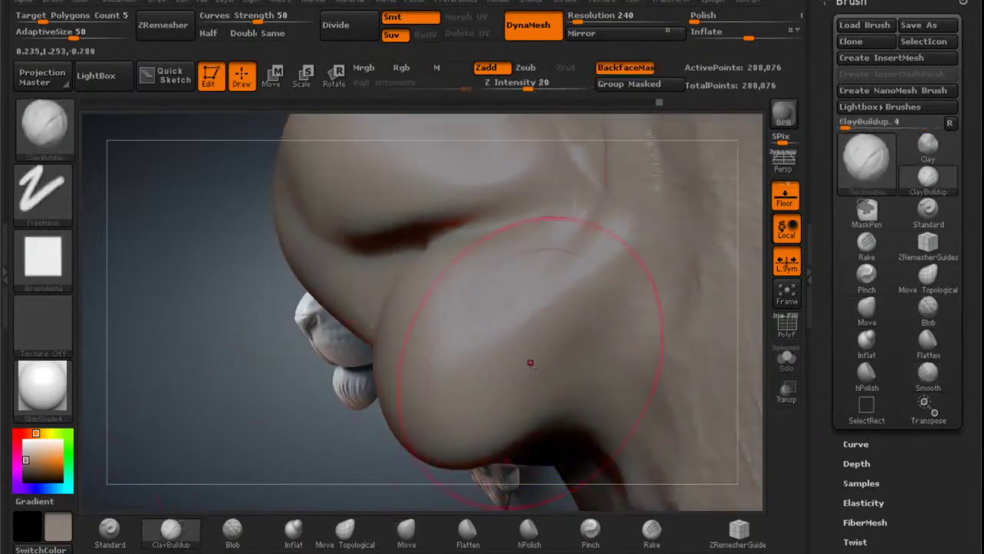
pyautogui.moveTo(530, 362)
pyautogui.mouseDown(button='right')
pyautogui.moveTo(529, 330)
pyautogui.moveTo(558, 354)
pyautogui.mouseUp(button='right')
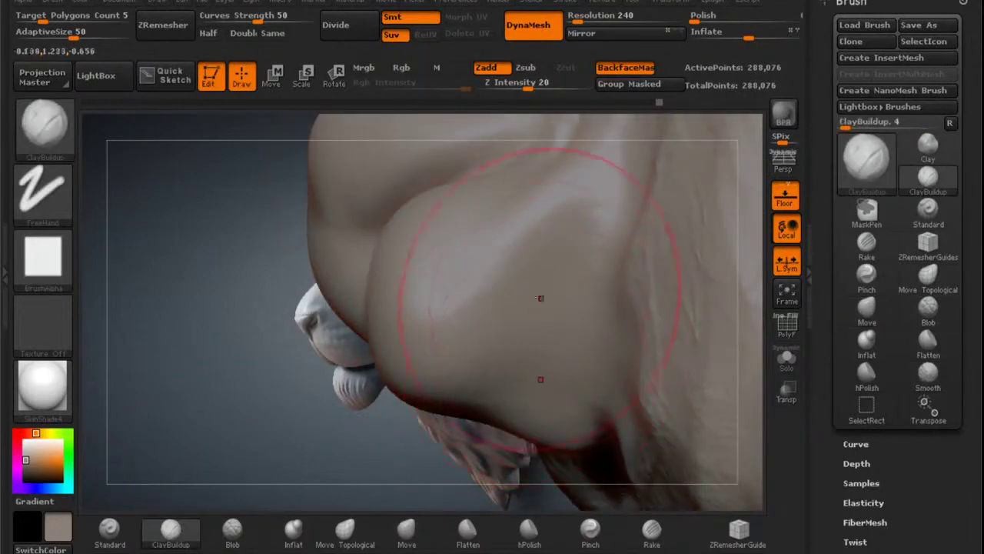
pyautogui.moveTo(546, 242)
pyautogui.mouseDown(button='right')
pyautogui.moveTo(567, 231)
pyautogui.moveTo(553, 199)
pyautogui.mouseUp(button='right')
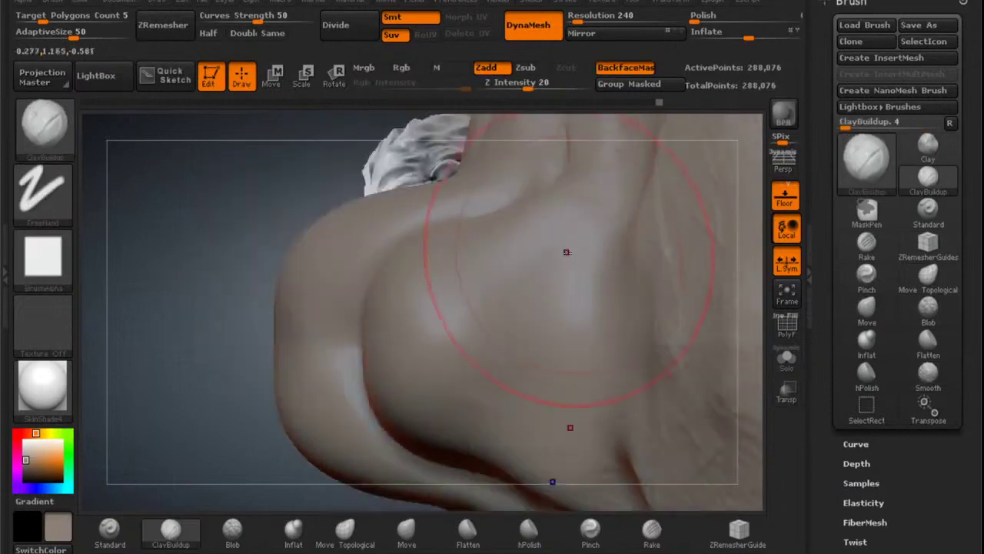
pyautogui.moveTo(568, 252); pyautogui.dragTo(582, 257, button='right')
pyautogui.click(349, 529)
pyautogui.moveTo(508, 323); pyautogui.dragTo(527, 260, button='right')
pyautogui.press('space')
pyautogui.moveTo(526, 261); pyautogui.dragTo(452, 293)
pyautogui.keyDown('shift'); pyautogui.moveTo(505, 272); pyautogui.dragTo(430, 415); pyautogui.keyUp('shift')
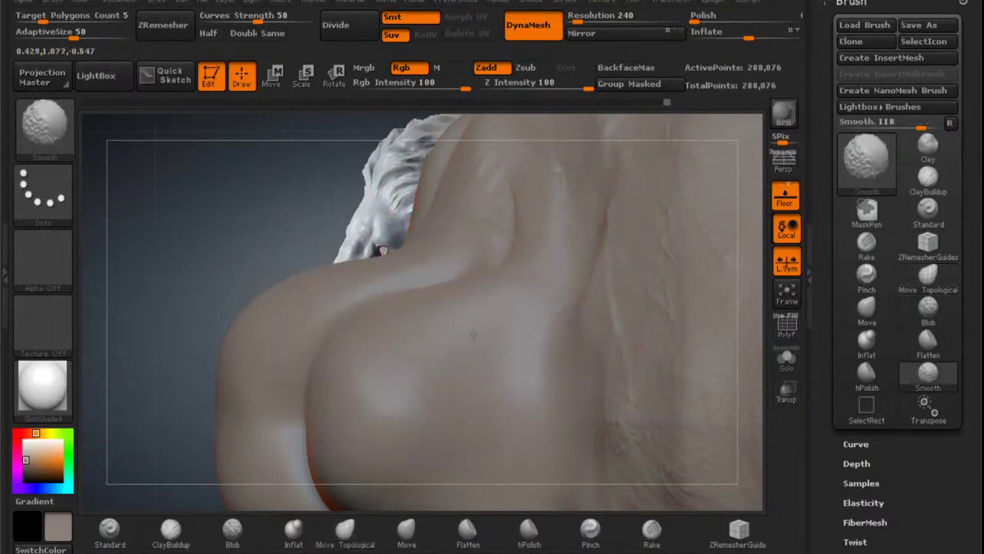
pyautogui.moveTo(543, 257); pyautogui.dragTo(503, 157, button='right')
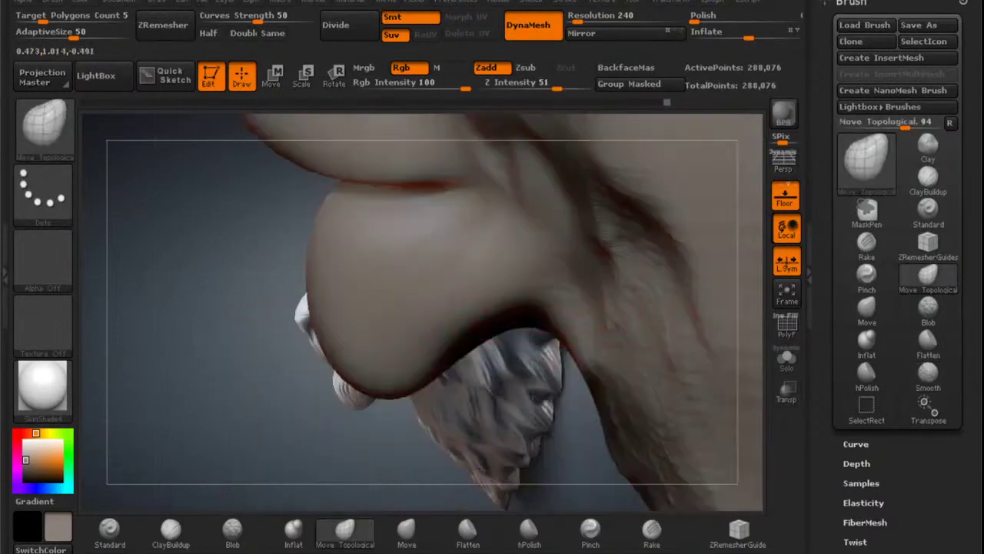
# Refine the side of the lower jaw behind the chin with resized ClayBuildup strokes and soften them by smoothing.
pyautogui.moveTo(455, 352)
pyautogui.mouseDown(button='right')
pyautogui.moveTo(538, 361)
pyautogui.moveTo(562, 300)
pyautogui.moveTo(542, 270)
pyautogui.moveTo(593, 266)
pyautogui.mouseUp(button='right')
pyautogui.moveTo(645, 299)
pyautogui.keyDown('alt'); pyautogui.mouseDown(button='right')
pyautogui.moveTo(614, 311)
pyautogui.moveTo(571, 297)
pyautogui.mouseUp(button='right'); pyautogui.keyUp('alt')
pyautogui.click(177, 529)
pyautogui.press('space')
pyautogui.moveTo(572, 295); pyautogui.dragTo(564, 296)
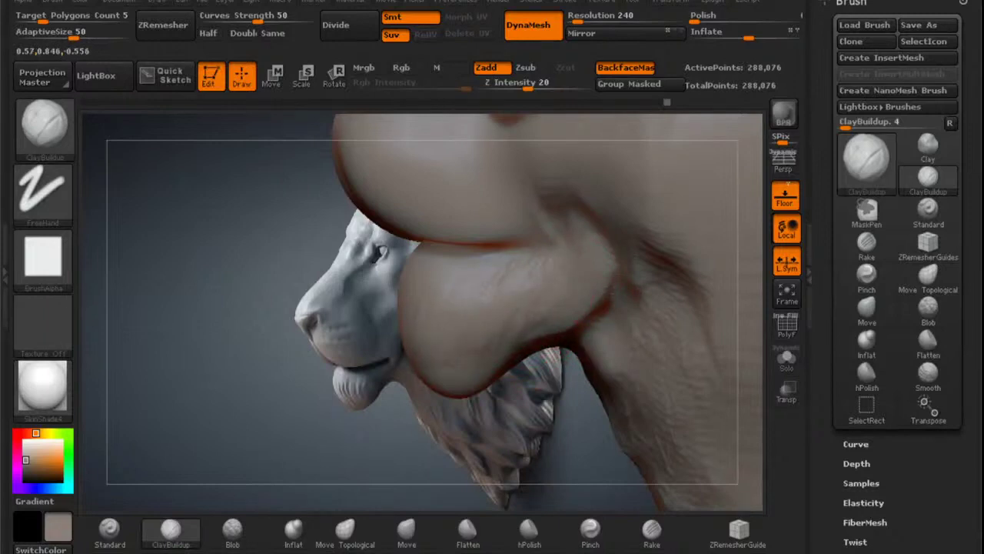
pyautogui.moveTo(476, 362); pyautogui.dragTo(547, 331)
pyautogui.press('shift')
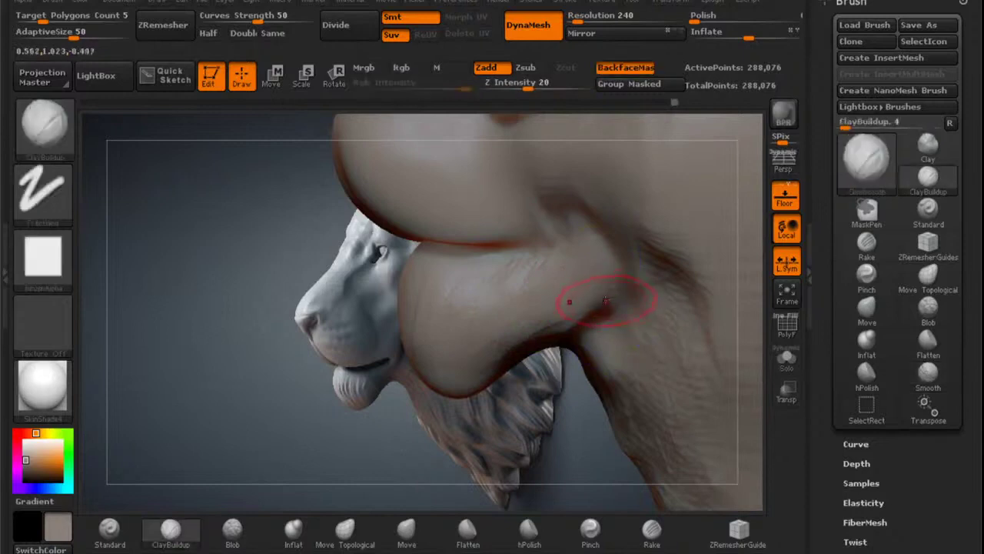
# Blend the lower jaw behind the chin by building up with a ClayBuildup brush and smoothing the hollow beneath it.
pyautogui.moveTo(605, 300)
pyautogui.keyDown('alt'); pyautogui.mouseDown(button='right')
pyautogui.moveTo(618, 223)
pyautogui.moveTo(537, 265)
pyautogui.moveTo(549, 278)
pyautogui.mouseUp(button='right'); pyautogui.keyUp('alt')
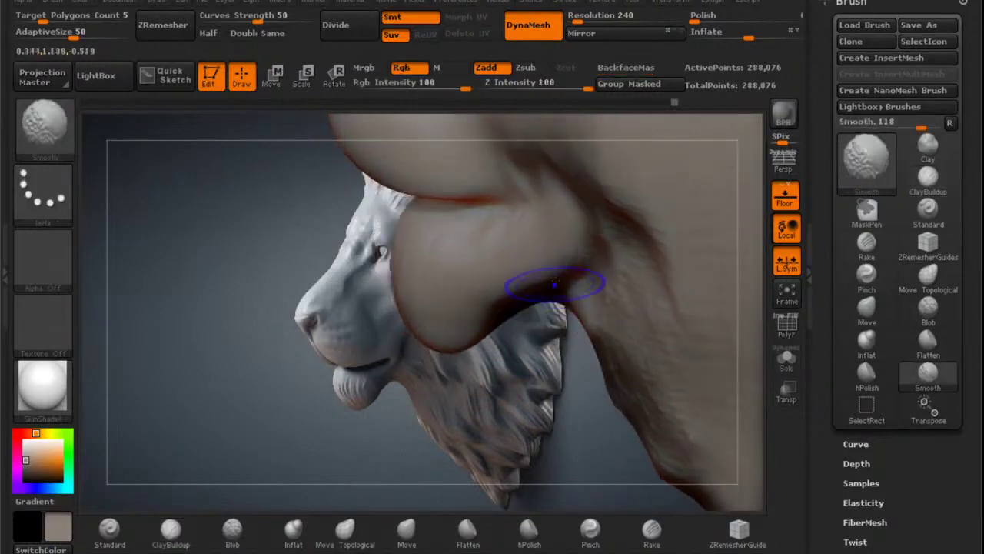
pyautogui.keyDown('alt'); pyautogui.moveTo(508, 341); pyautogui.dragTo(487, 383, button='right'); pyautogui.keyUp('alt')
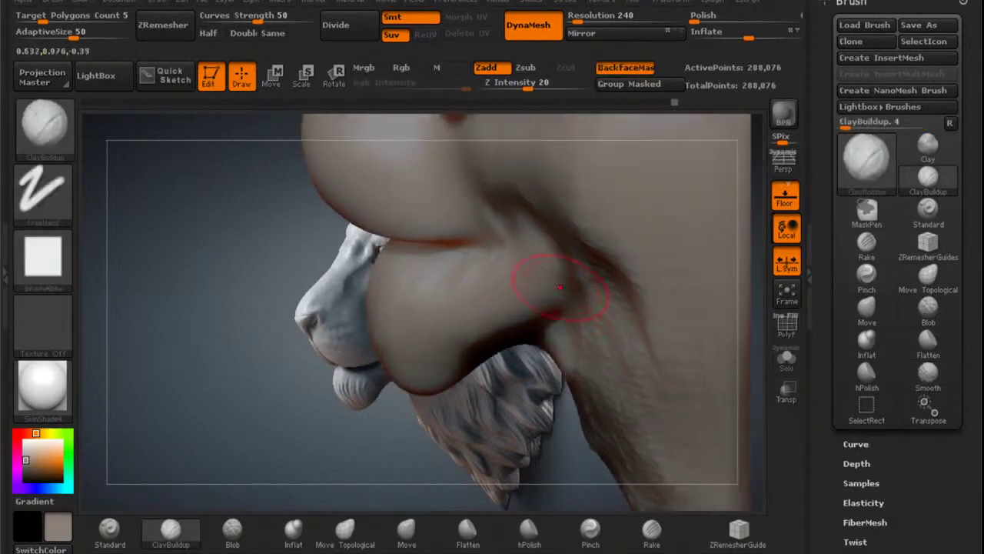
pyautogui.moveTo(524, 305)
pyautogui.mouseDown(button='right')
pyautogui.moveTo(582, 245)
pyautogui.moveTo(547, 283)
pyautogui.moveTo(569, 279)
pyautogui.moveTo(550, 292)
pyautogui.moveTo(604, 237)
pyautogui.moveTo(590, 266)
pyautogui.mouseUp(button='right')
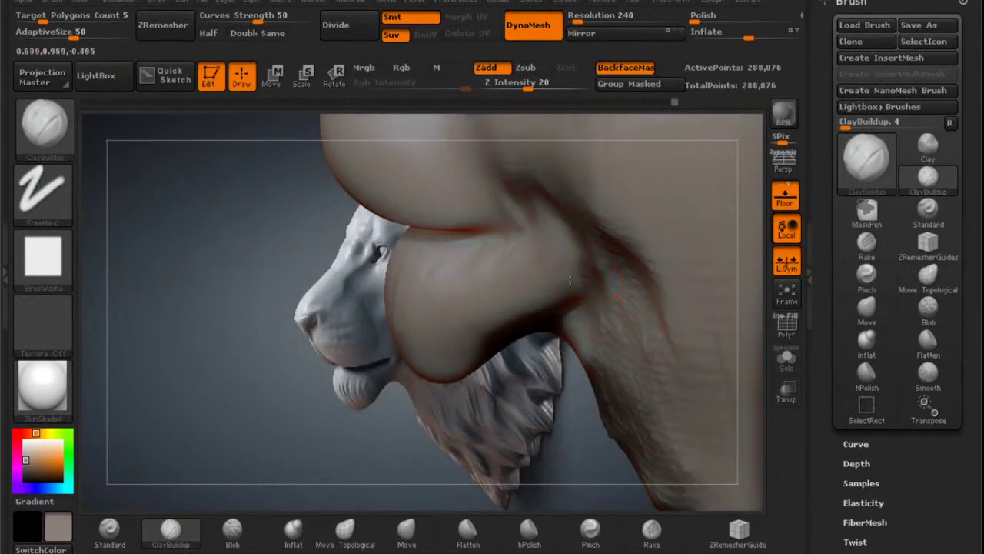
pyautogui.moveTo(598, 262)
pyautogui.mouseDown(button='right')
pyautogui.moveTo(570, 262)
pyautogui.moveTo(606, 227)
pyautogui.moveTo(606, 214)
pyautogui.moveTo(441, 196)
pyautogui.moveTo(423, 210)
pyautogui.mouseUp(button='right')
pyautogui.press('space')
pyautogui.moveTo(354, 225)
pyautogui.keyDown('alt'); pyautogui.mouseDown(button='right')
pyautogui.moveTo(507, 285)
pyautogui.moveTo(489, 326)
pyautogui.mouseUp(button='right'); pyautogui.keyUp('alt')
pyautogui.keyDown('alt'); pyautogui.moveTo(454, 455); pyautogui.dragTo(495, 343, button='right'); pyautogui.keyUp('alt')
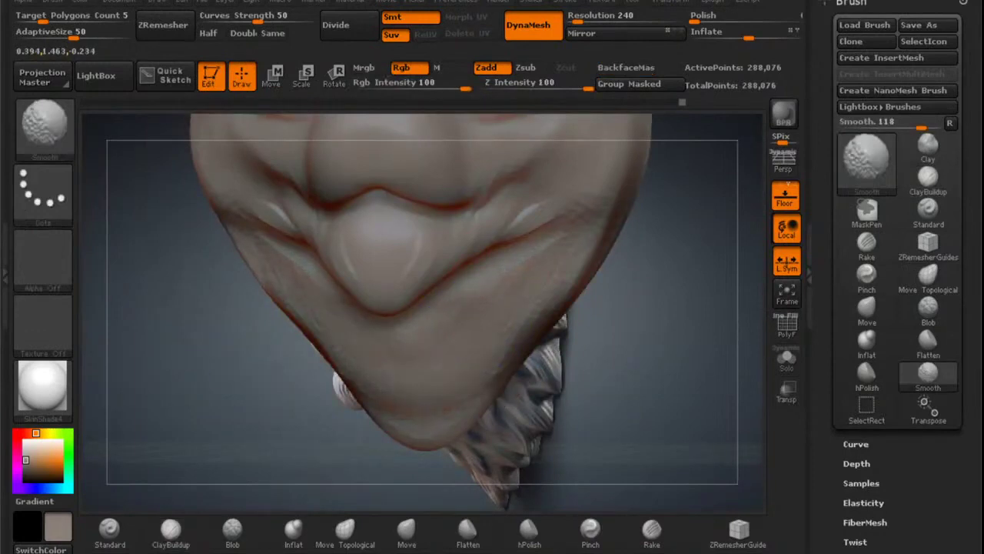
# Round and widen the chin's lower outline from below with the Move Topological brush and smooth its surface.
pyautogui.moveTo(459, 288)
pyautogui.mouseDown(button='right')
pyautogui.moveTo(500, 273)
pyautogui.moveTo(507, 284)
pyautogui.moveTo(492, 303)
pyautogui.moveTo(499, 331)
pyautogui.mouseUp(button='right')
pyautogui.click(345, 531)
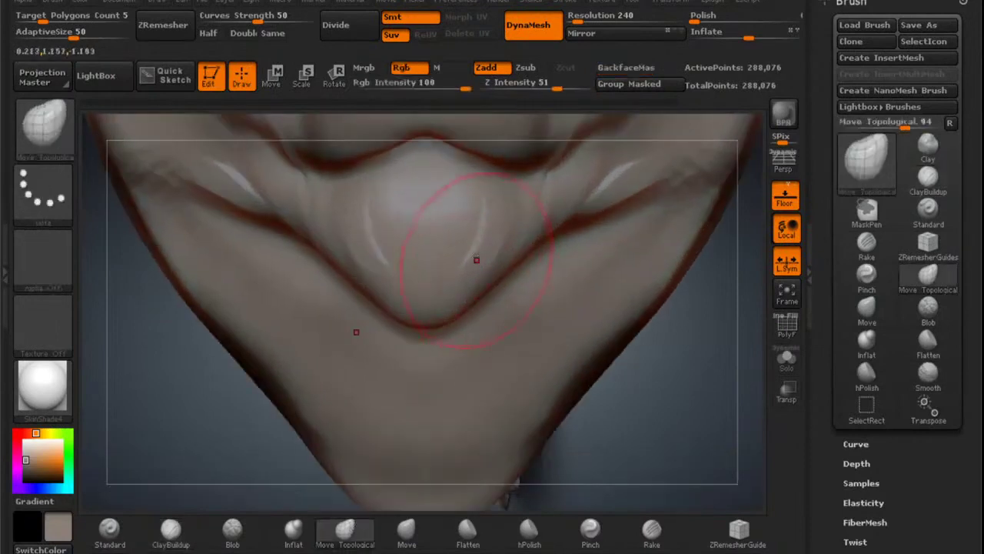
pyautogui.moveTo(477, 259)
pyautogui.keyDown('shift'); pyautogui.mouseDown()
pyautogui.moveTo(439, 227)
pyautogui.moveTo(457, 223)
pyautogui.moveTo(494, 272)
pyautogui.mouseUp(); pyautogui.keyUp('shift')
pyautogui.moveTo(496, 291); pyautogui.dragTo(474, 302)
pyautogui.keyDown('alt'); pyautogui.moveTo(461, 296); pyautogui.dragTo(475, 349, button='right'); pyautogui.keyUp('alt')
pyautogui.press('shift')
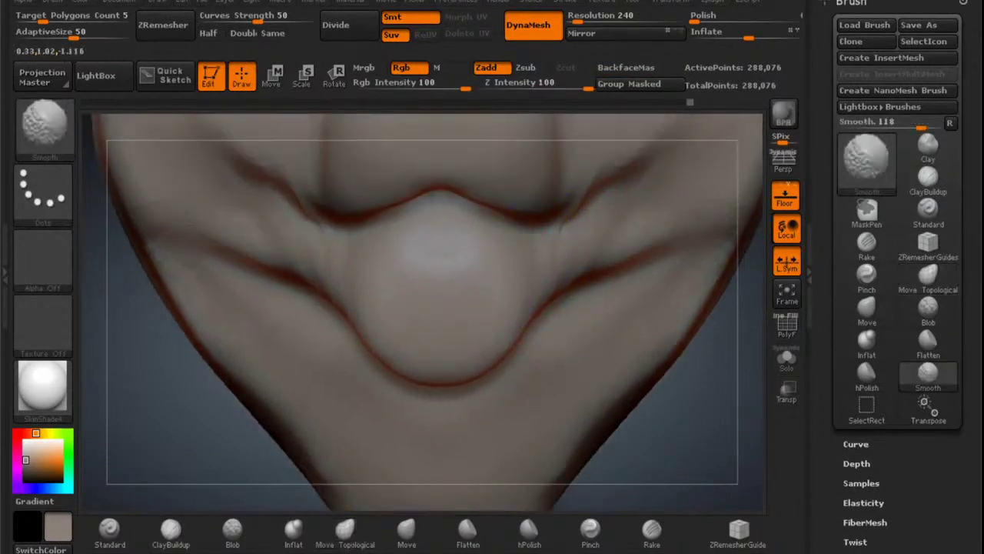
# Adjust the chin's side profile and underside with the Move Topological brush.
pyautogui.click(345, 531)
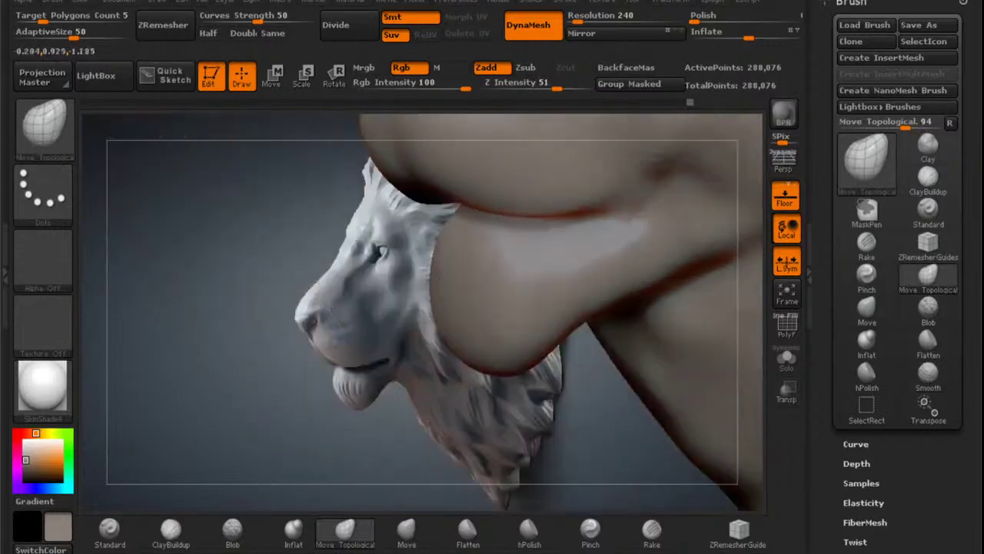
pyautogui.moveTo(479, 257)
pyautogui.keyDown('ctrl'); pyautogui.mouseDown(button='right')
pyautogui.moveTo(502, 281)
pyautogui.moveTo(487, 269)
pyautogui.mouseUp(button='right'); pyautogui.keyUp('ctrl')
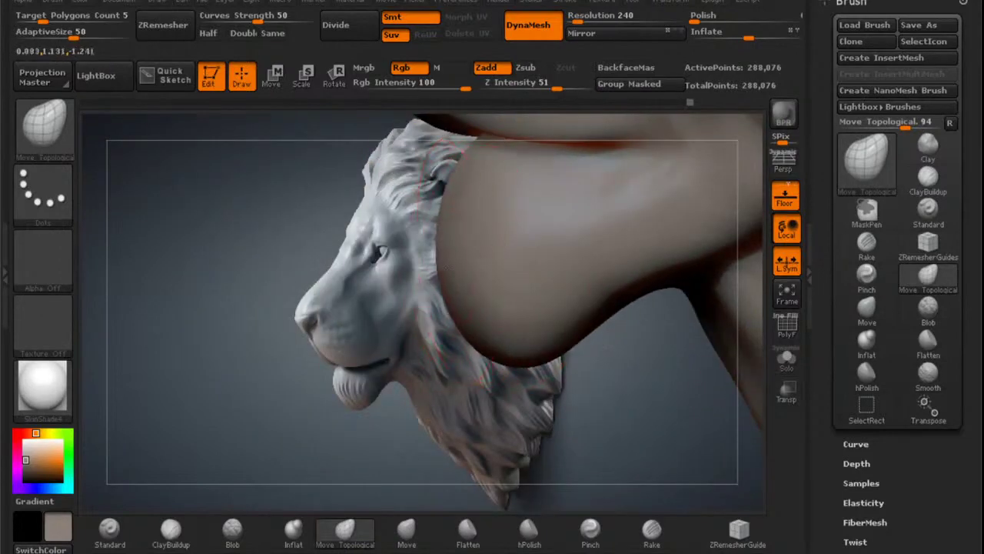
pyautogui.moveTo(523, 312); pyautogui.dragTo(544, 305, button='right')
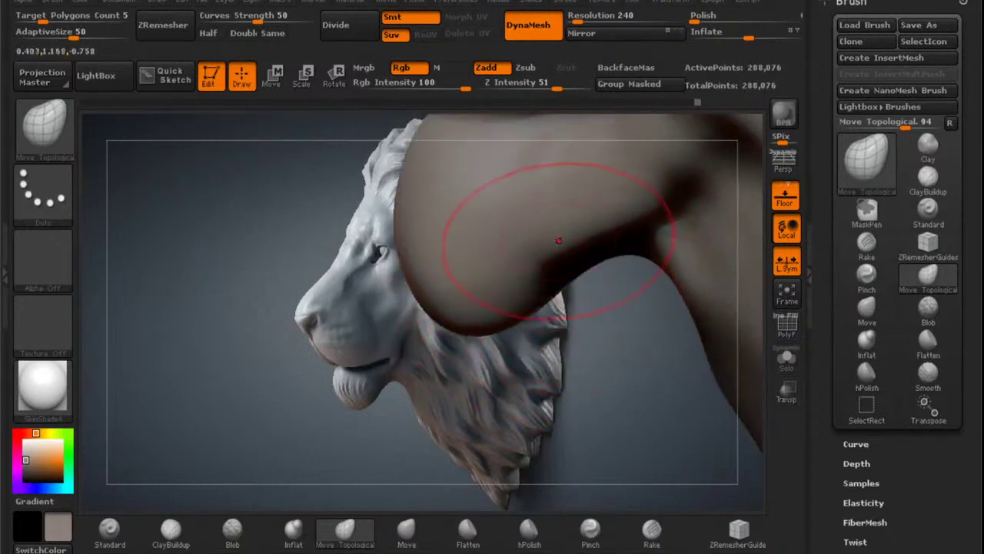
pyautogui.moveTo(558, 240)
pyautogui.keyDown('alt'); pyautogui.mouseDown(button='right')
pyautogui.moveTo(515, 257)
pyautogui.moveTo(555, 240)
pyautogui.moveTo(560, 202)
pyautogui.mouseUp(button='right'); pyautogui.keyUp('alt')
pyautogui.press('shift')
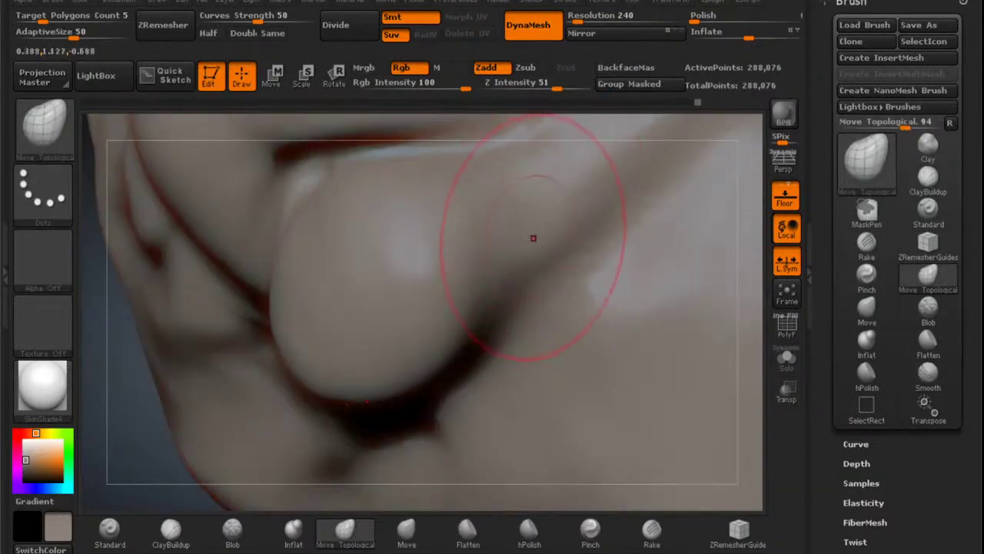
# Reshape the sides of the chin where they meet the lower lip and smooth the creases beside the mouth.
pyautogui.moveTo(522, 243)
pyautogui.mouseDown(button='right')
pyautogui.moveTo(455, 208)
pyautogui.moveTo(466, 275)
pyautogui.moveTo(498, 339)
pyautogui.mouseUp(button='right')
pyautogui.moveTo(417, 303); pyautogui.dragTo(428, 290)
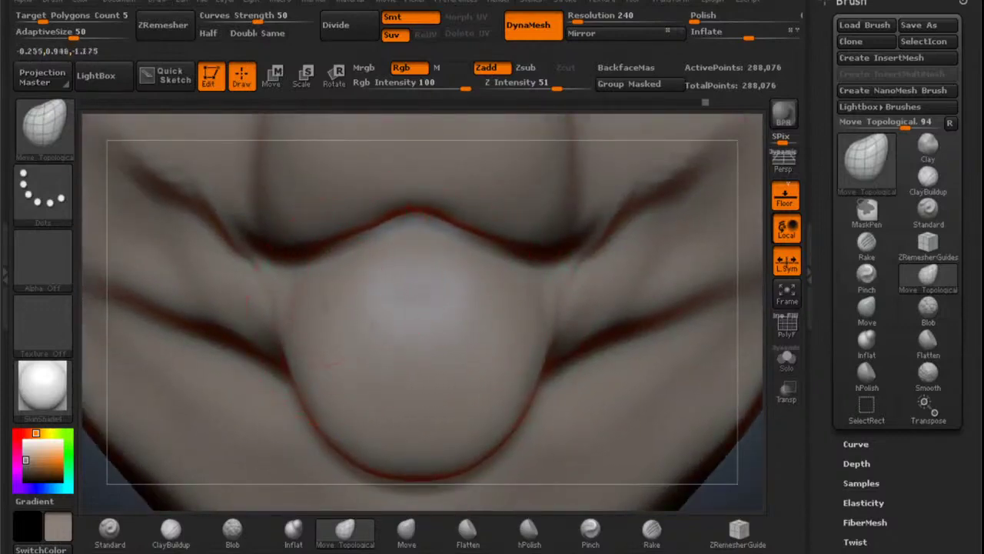
pyautogui.press('shift')
pyautogui.keyDown('shift'); pyautogui.moveTo(669, 179); pyautogui.dragTo(642, 183); pyautogui.keyUp('shift')
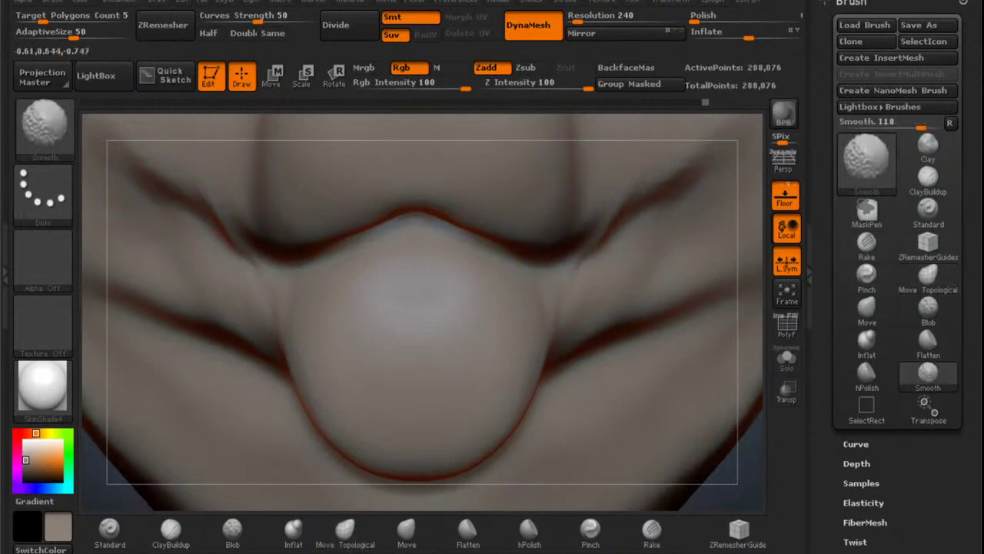
# Sculpt the area behind the mouth corner and rear of the lower jaw with a resized Standard brush.
pyautogui.click(113, 529)
pyautogui.keyDown('alt'); pyautogui.moveTo(627, 246); pyautogui.dragTo(515, 312, button='right'); pyautogui.keyUp('alt')
pyautogui.moveTo(546, 271); pyautogui.dragTo(462, 300, button='right')
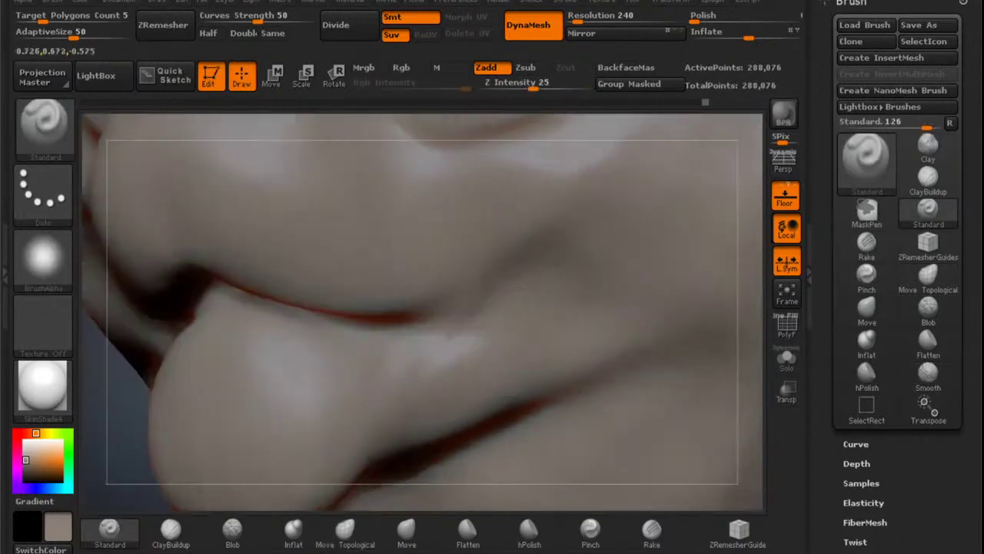
pyautogui.press('space')
pyautogui.moveTo(517, 290); pyautogui.dragTo(504, 290)
pyautogui.moveTo(531, 286)
pyautogui.mouseDown(button='right')
pyautogui.moveTo(472, 295)
pyautogui.moveTo(490, 299)
pyautogui.mouseUp(button='right')
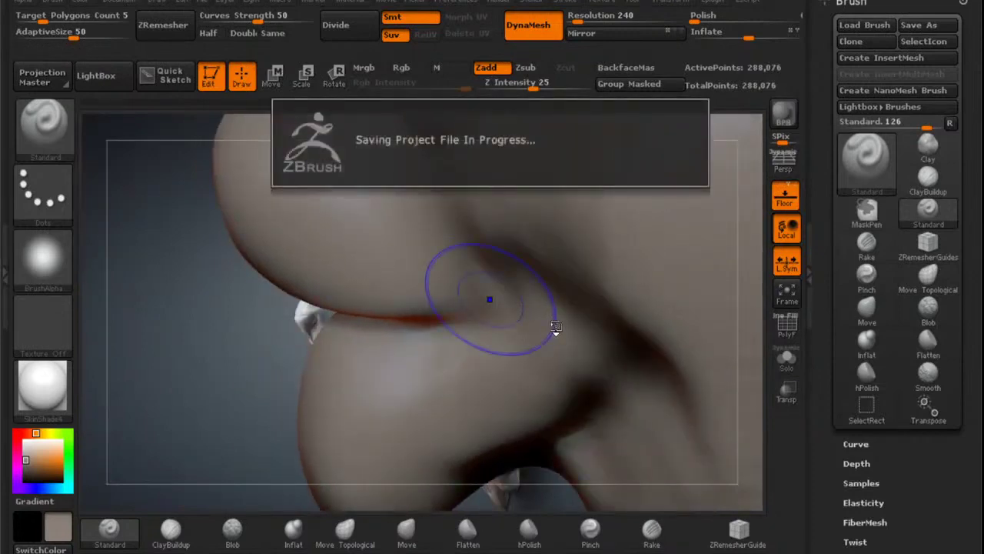
pyautogui.moveTo(490, 299)
pyautogui.keyDown('ctrl'); pyautogui.mouseDown(button='right')
pyautogui.moveTo(577, 334)
pyautogui.moveTo(549, 285)
pyautogui.moveTo(575, 309)
pyautogui.moveTo(611, 308)
pyautogui.mouseUp(button='right'); pyautogui.keyUp('ctrl')
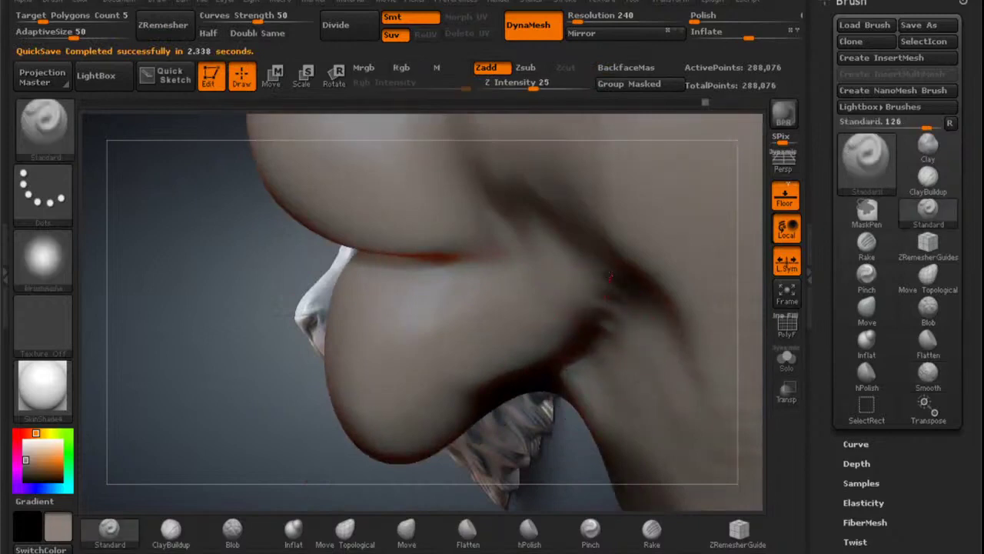
pyautogui.moveTo(605, 300); pyautogui.dragTo(632, 295)
pyautogui.keyDown('ctrl'); pyautogui.moveTo(622, 300); pyautogui.dragTo(565, 303, button='right'); pyautogui.keyUp('ctrl')
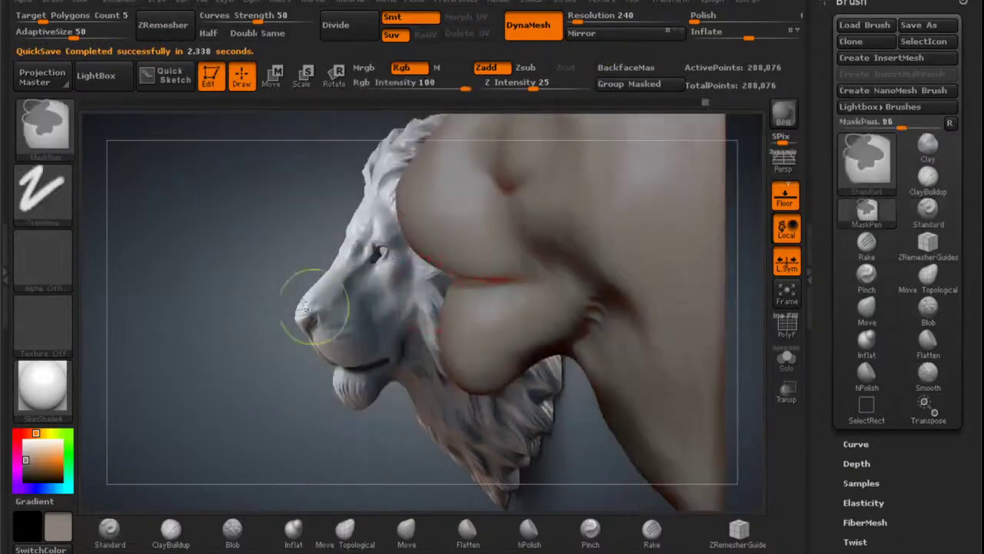
# Remesh the head with DynaMesh and smooth the rear end of the lower jaw.
pyautogui.keyDown('ctrl'); pyautogui.moveTo(270, 279); pyautogui.dragTo(361, 374); pyautogui.keyUp('ctrl')
pyautogui.keyDown('ctrl'); pyautogui.moveTo(594, 304); pyautogui.dragTo(616, 309, button='right'); pyautogui.keyUp('ctrl')
pyautogui.keyDown('shift'); pyautogui.moveTo(605, 318); pyautogui.dragTo(586, 317); pyautogui.keyUp('shift')
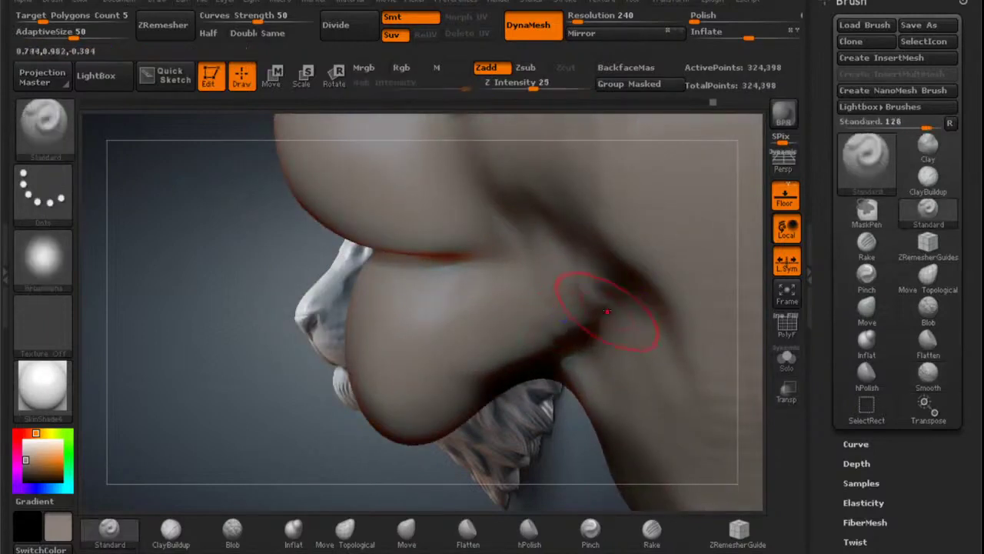
pyautogui.press('shift')
pyautogui.keyDown('shift'); pyautogui.moveTo(583, 297); pyautogui.dragTo(575, 302); pyautogui.keyUp('shift')
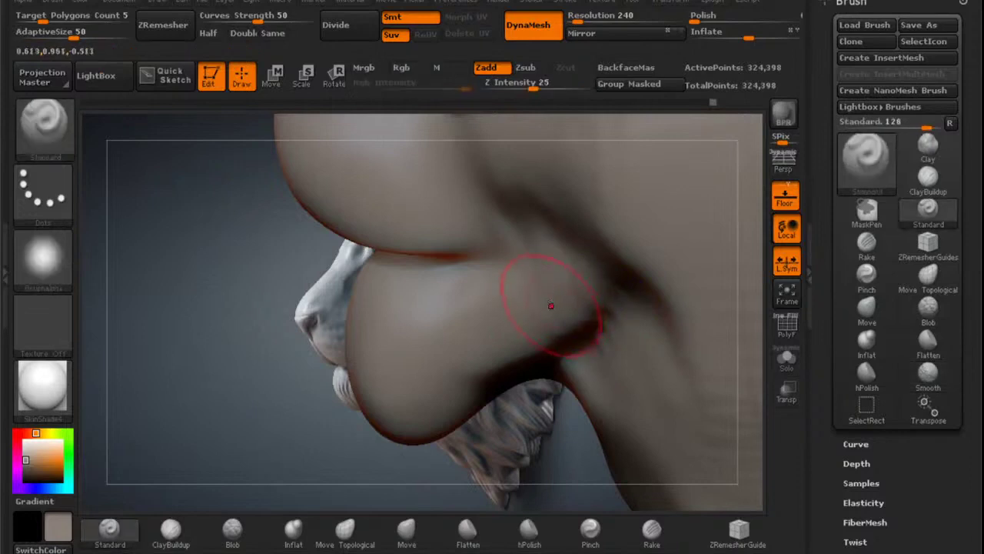
# Carve the mouth line deeper and farther back at the mouth corner with the Standard brush.
pyautogui.moveTo(532, 326)
pyautogui.keyDown('alt'); pyautogui.mouseDown(button='right')
pyautogui.moveTo(611, 215)
pyautogui.moveTo(573, 250)
pyautogui.moveTo(564, 319)
pyautogui.mouseUp(button='right'); pyautogui.keyUp('alt')
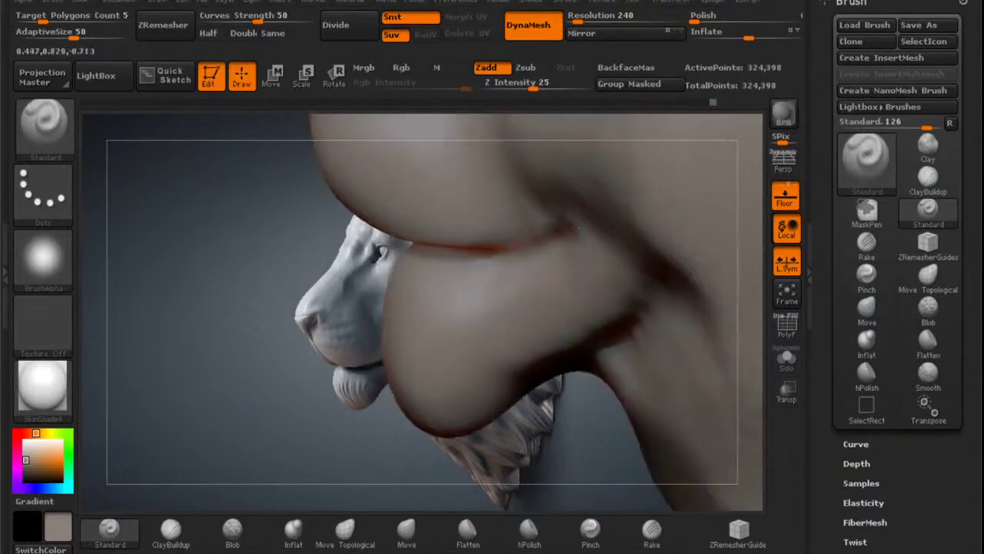
pyautogui.keyDown('alt'); pyautogui.moveTo(575, 227); pyautogui.dragTo(561, 232); pyautogui.keyUp('alt')
pyautogui.keyDown('alt'); pyautogui.moveTo(552, 246); pyautogui.dragTo(573, 297, button='right'); pyautogui.keyUp('alt')
pyautogui.moveTo(572, 263)
pyautogui.keyDown('alt'); pyautogui.mouseDown(button='right')
pyautogui.moveTo(676, 176)
pyautogui.moveTo(581, 259)
pyautogui.mouseUp(button='right'); pyautogui.keyUp('alt')
pyautogui.keyDown('ctrl'); pyautogui.moveTo(560, 315); pyautogui.dragTo(581, 273, button='right'); pyautogui.keyUp('ctrl')
pyautogui.moveTo(579, 282)
pyautogui.keyDown('alt'); pyautogui.mouseDown(button='right')
pyautogui.moveTo(590, 276)
pyautogui.moveTo(576, 287)
pyautogui.moveTo(563, 388)
pyautogui.mouseUp(button='right'); pyautogui.keyUp('alt')
# Reshape the lid and inner edge of the eye socket with a resized Move brush.
pyautogui.click(345, 530)
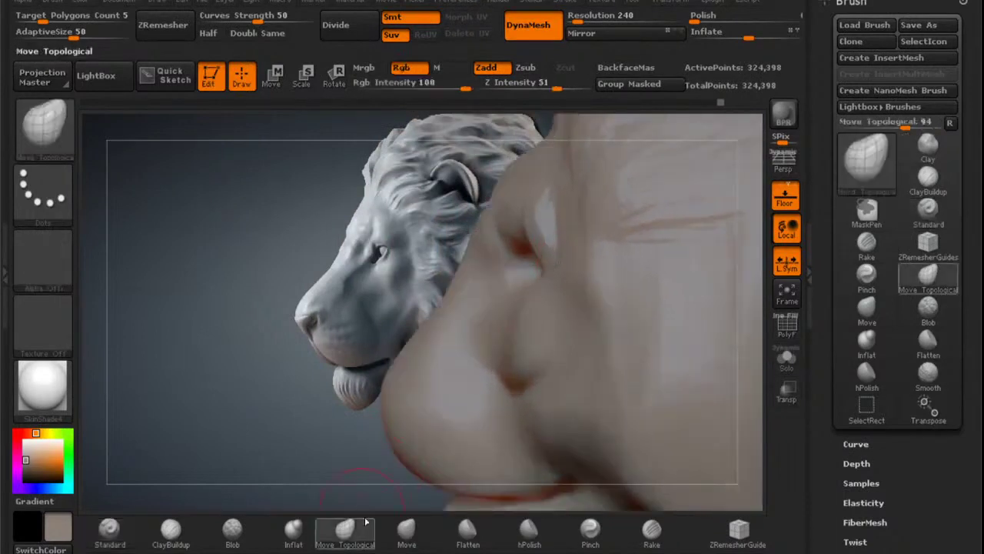
pyautogui.keyDown('ctrl'); pyautogui.moveTo(527, 268); pyautogui.dragTo(534, 309, button='right'); pyautogui.keyUp('ctrl')
pyautogui.press('space')
pyautogui.moveTo(538, 271); pyautogui.dragTo(550, 271)
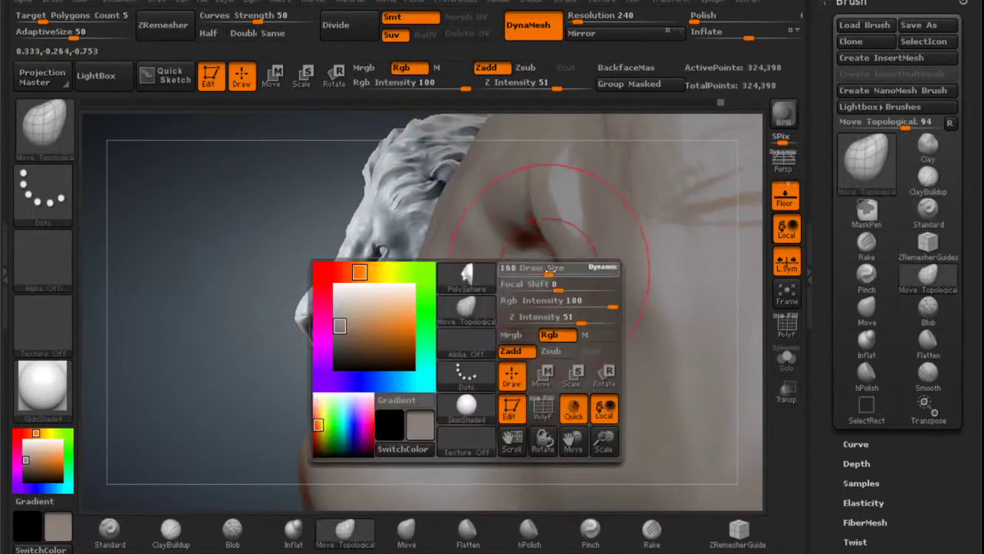
pyautogui.click(406, 530)
pyautogui.moveTo(573, 271)
pyautogui.mouseDown(button='right')
pyautogui.moveTo(517, 263)
pyautogui.moveTo(536, 283)
pyautogui.mouseUp(button='right')
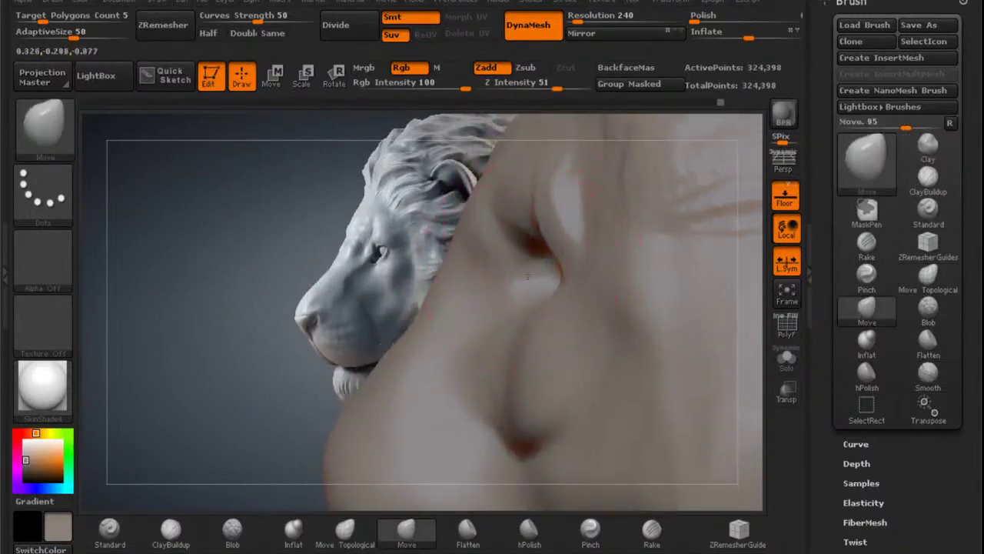
pyautogui.moveTo(554, 248); pyautogui.dragTo(563, 233)
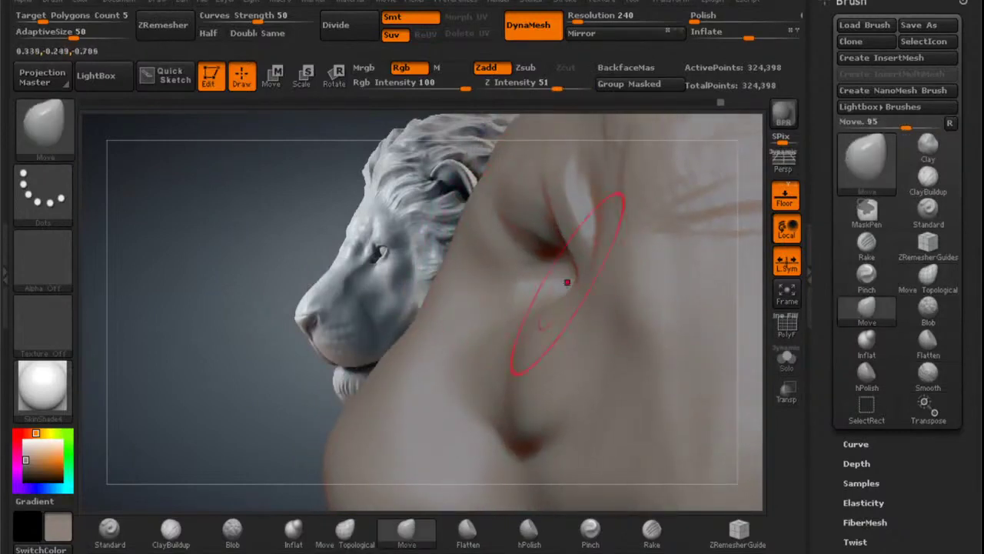
# Push the rounded cheek form below the eye socket into shape with the Move brush.
pyautogui.keyDown('alt'); pyautogui.moveTo(552, 352); pyautogui.dragTo(554, 288, button='right'); pyautogui.keyUp('alt')
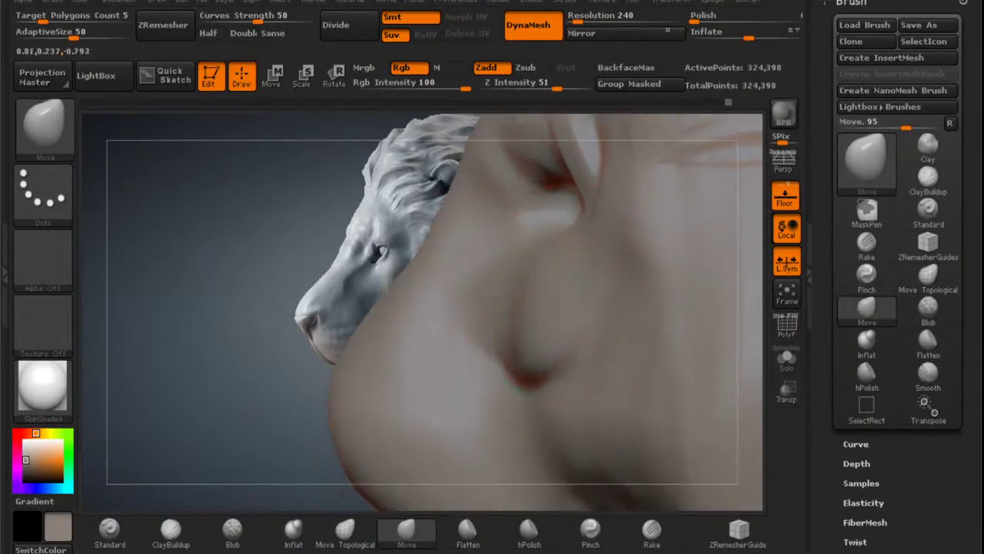
pyautogui.moveTo(541, 366); pyautogui.dragTo(553, 370)
pyautogui.keyDown('alt'); pyautogui.moveTo(583, 239); pyautogui.dragTo(560, 332, button='right'); pyautogui.keyUp('alt')
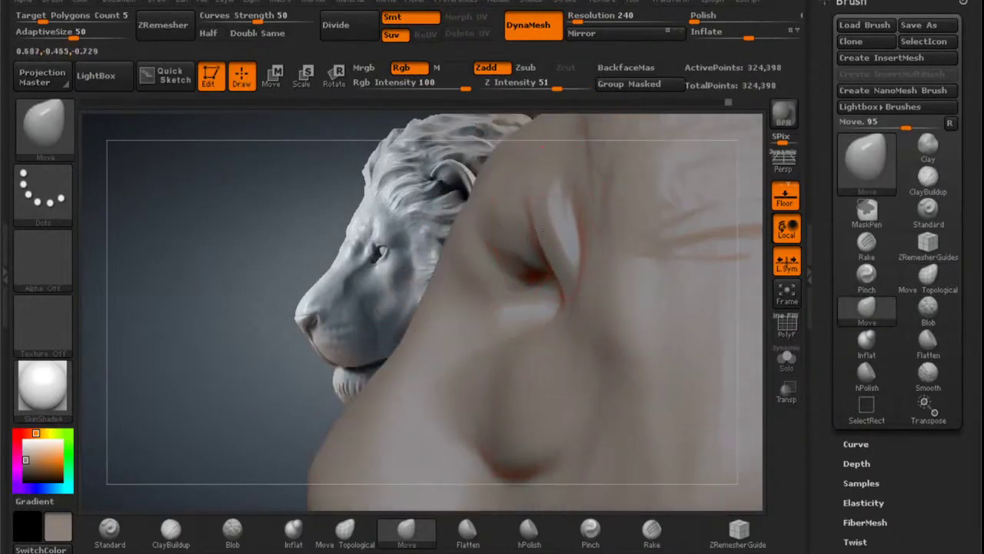
pyautogui.moveTo(543, 276); pyautogui.dragTo(502, 266, button='right')
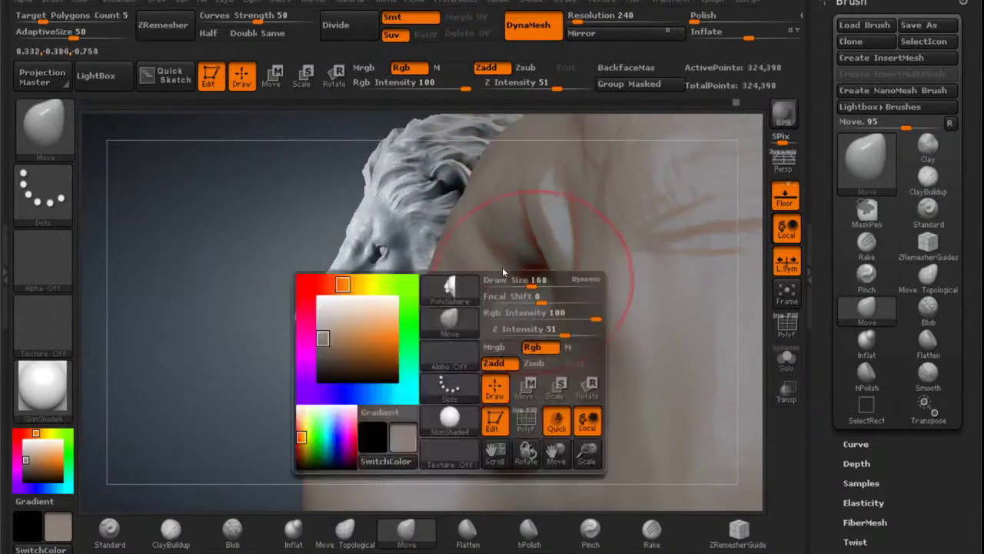
# Refine the underside of the chin in side view with the Move brush and smooth the hollow behind it.
pyautogui.moveTo(544, 308)
pyautogui.mouseDown(button='right')
pyautogui.moveTo(531, 296)
pyautogui.moveTo(542, 169)
pyautogui.moveTo(511, 115)
pyautogui.mouseUp(button='right')
pyautogui.moveTo(476, 414)
pyautogui.keyDown('alt'); pyautogui.mouseDown(button='right')
pyautogui.moveTo(487, 355)
pyautogui.moveTo(454, 361)
pyautogui.mouseUp(button='right'); pyautogui.keyUp('alt')
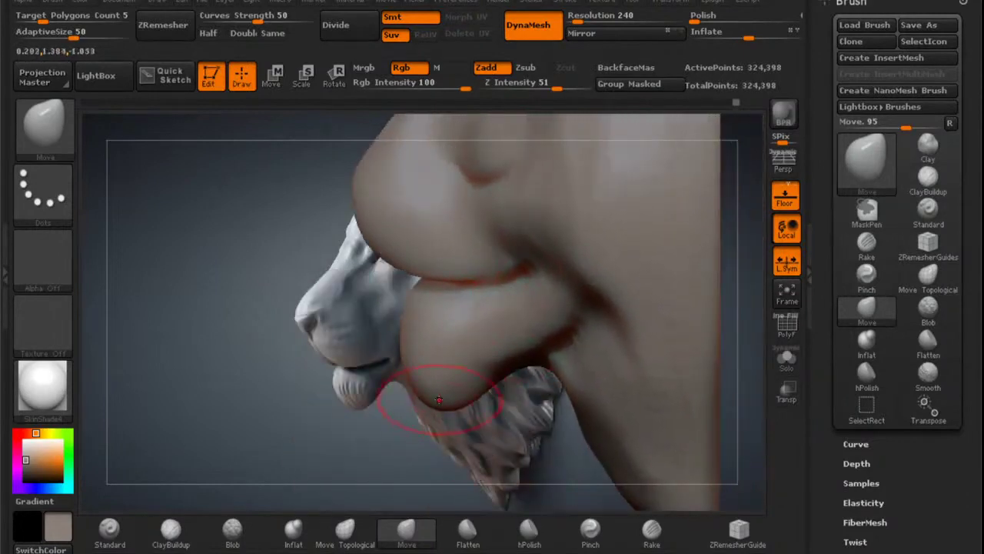
pyautogui.press('shift')
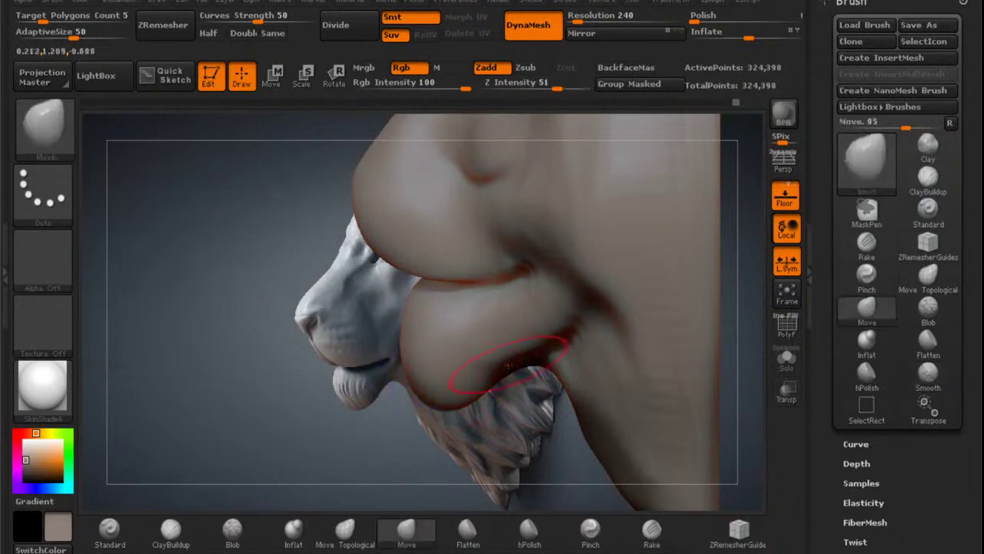
pyautogui.keyDown('alt'); pyautogui.moveTo(550, 363); pyautogui.dragTo(530, 349, button='right'); pyautogui.keyUp('alt')
pyautogui.press('shift')
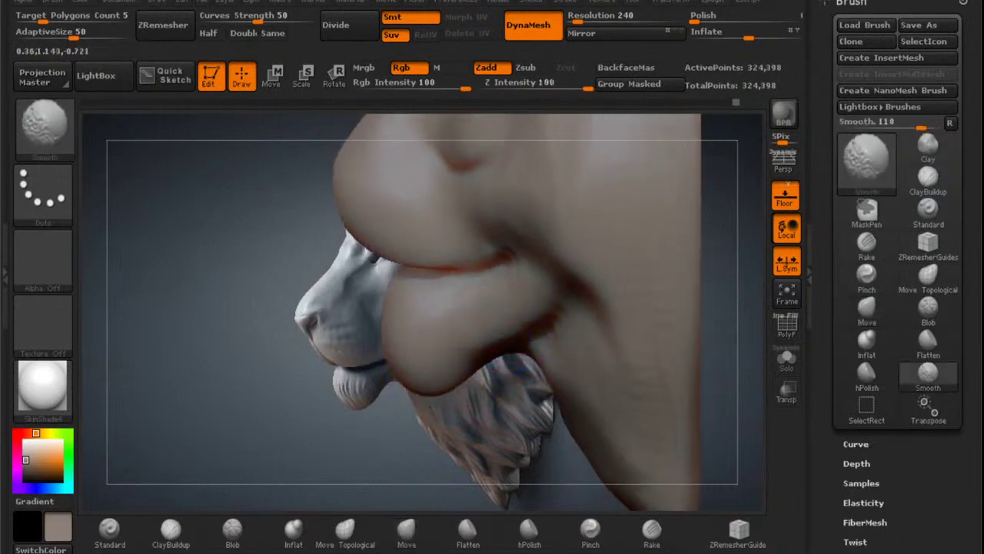
# Nudge the area around the mouth corner with the Move brush and smooth the cheek behind it.
pyautogui.moveTo(539, 336)
pyautogui.keyDown('alt'); pyautogui.mouseDown(button='right')
pyautogui.moveTo(574, 271)
pyautogui.moveTo(572, 244)
pyautogui.moveTo(509, 330)
pyautogui.mouseUp(button='right'); pyautogui.keyUp('alt')
pyautogui.moveTo(542, 276)
pyautogui.keyDown('alt'); pyautogui.mouseDown(button='right')
pyautogui.moveTo(589, 217)
pyautogui.moveTo(518, 318)
pyautogui.mouseUp(button='right'); pyautogui.keyUp('alt')
pyautogui.moveTo(497, 274); pyautogui.dragTo(514, 290)
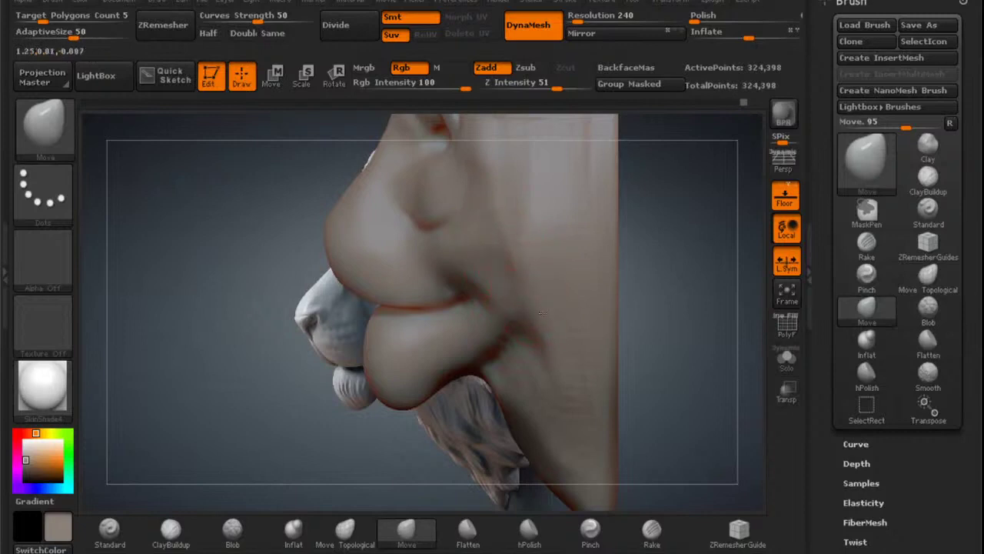
pyautogui.keyDown('shift'); pyautogui.moveTo(522, 229); pyautogui.dragTo(532, 223); pyautogui.keyUp('shift')
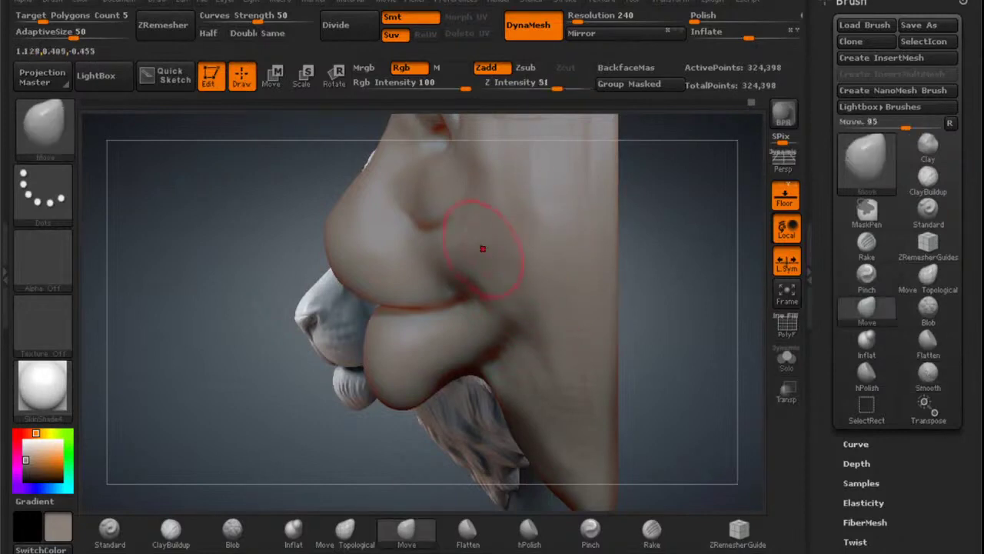
# Adjust the cheek form below the eye with the Move brush and smooth the brow and inner eye socket.
pyautogui.moveTo(480, 245)
pyautogui.keyDown('alt'); pyautogui.mouseDown(button='right')
pyautogui.moveTo(490, 279)
pyautogui.moveTo(534, 323)
pyautogui.moveTo(507, 286)
pyautogui.moveTo(492, 315)
pyautogui.moveTo(524, 315)
pyautogui.mouseUp(button='right'); pyautogui.keyUp('alt')
pyautogui.moveTo(485, 343); pyautogui.dragTo(457, 322, button='right')
pyautogui.moveTo(439, 322)
pyautogui.mouseDown()
pyautogui.moveTo(421, 326)
pyautogui.moveTo(407, 306)
pyautogui.mouseUp()
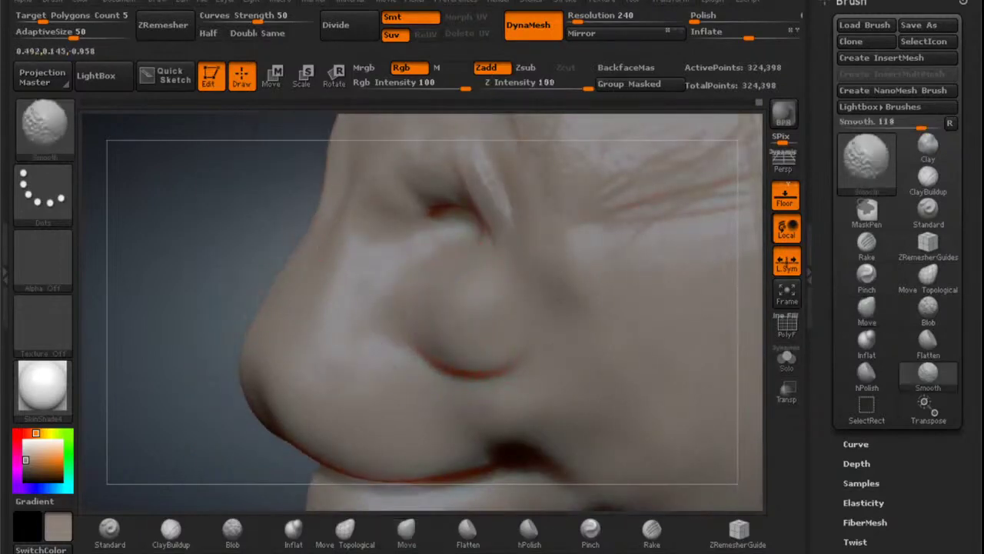
pyautogui.keyDown('alt'); pyautogui.moveTo(485, 206); pyautogui.dragTo(485, 292, button='right'); pyautogui.keyUp('alt')
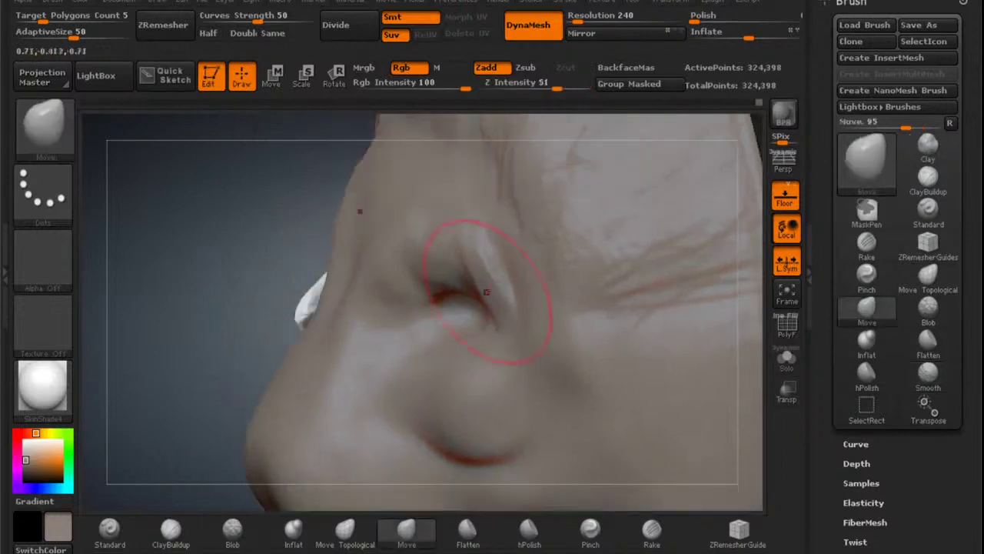
pyautogui.moveTo(445, 226)
pyautogui.keyDown('shift'); pyautogui.mouseDown()
pyautogui.moveTo(401, 271)
pyautogui.moveTo(434, 282)
pyautogui.mouseUp(); pyautogui.keyUp('shift')
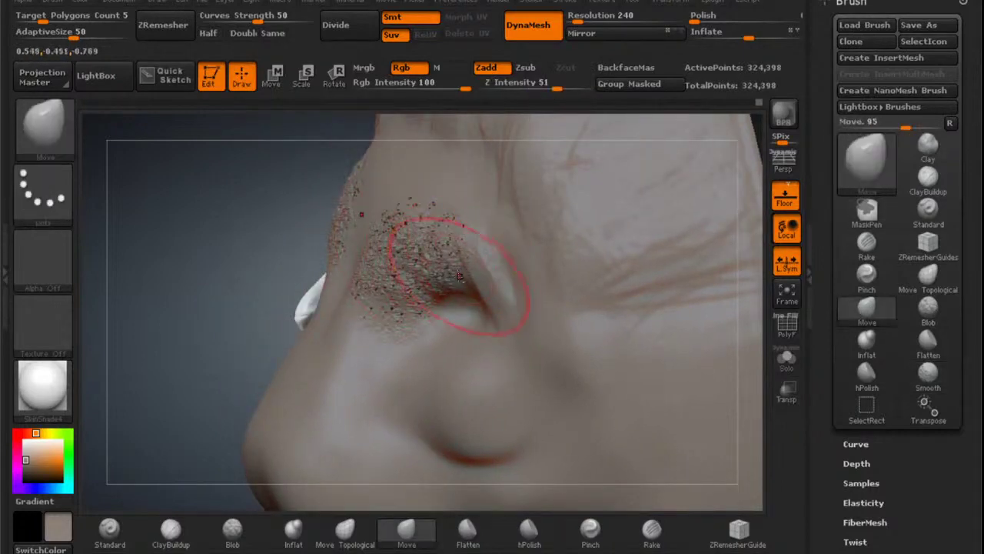
pyautogui.keyDown('shift'); pyautogui.moveTo(387, 259); pyautogui.dragTo(395, 279); pyautogui.keyUp('shift')
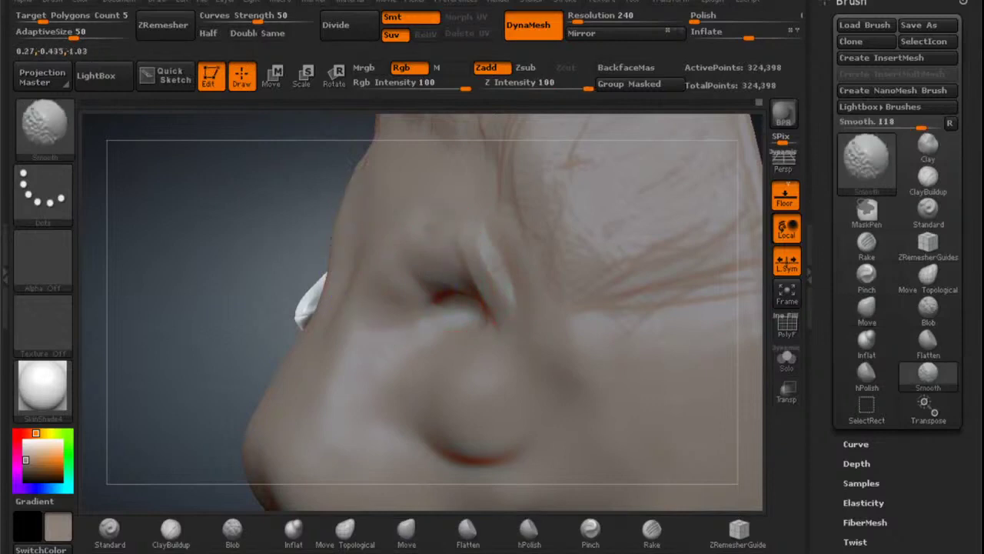
# Push the front tip of the muzzle into shape in side view with the Move brush and smooth its edge.
pyautogui.moveTo(483, 285); pyautogui.dragTo(464, 252, button='right')
pyautogui.keyDown('alt'); pyautogui.moveTo(504, 399); pyautogui.dragTo(504, 312, button='right'); pyautogui.keyUp('alt')
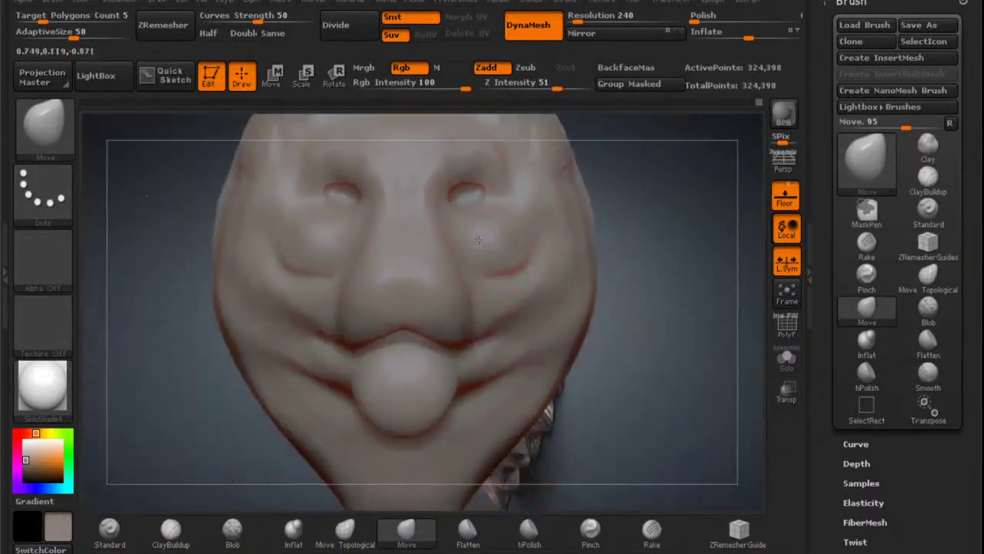
pyautogui.keyDown('ctrl'); pyautogui.moveTo(549, 410); pyautogui.dragTo(549, 338, button='right'); pyautogui.keyUp('ctrl')
pyautogui.moveTo(569, 261)
pyautogui.mouseDown(button='right')
pyautogui.moveTo(454, 268)
pyautogui.moveTo(486, 265)
pyautogui.moveTo(522, 315)
pyautogui.moveTo(455, 331)
pyautogui.moveTo(541, 296)
pyautogui.moveTo(579, 330)
pyautogui.mouseUp(button='right')
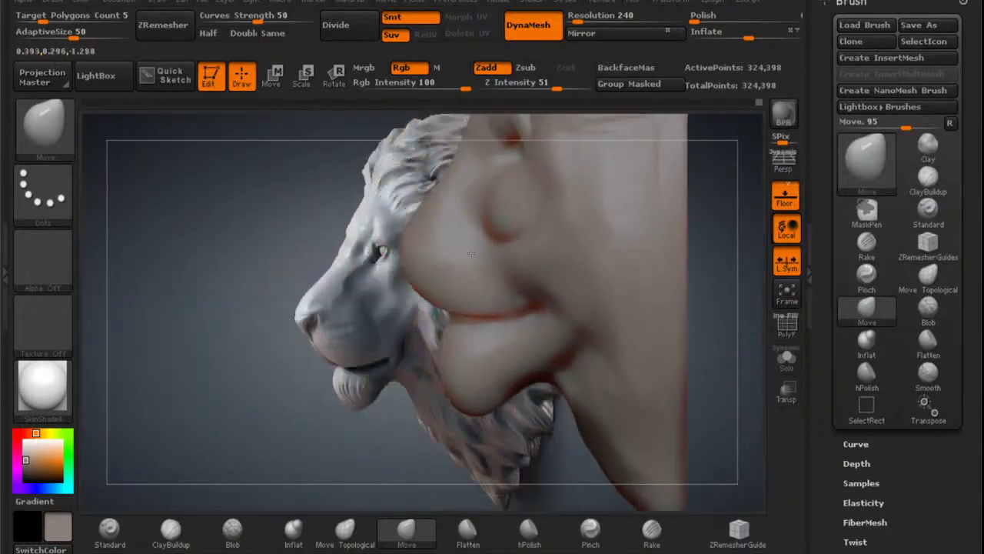
pyautogui.keyDown('ctrl'); pyautogui.moveTo(499, 311); pyautogui.dragTo(503, 369, button='right'); pyautogui.keyUp('ctrl')
pyautogui.moveTo(461, 326)
pyautogui.keyDown('alt'); pyautogui.mouseDown(button='right')
pyautogui.moveTo(496, 312)
pyautogui.moveTo(483, 311)
pyautogui.moveTo(491, 369)
pyautogui.mouseUp(button='right'); pyautogui.keyUp('alt')
pyautogui.moveTo(435, 255); pyautogui.dragTo(421, 271)
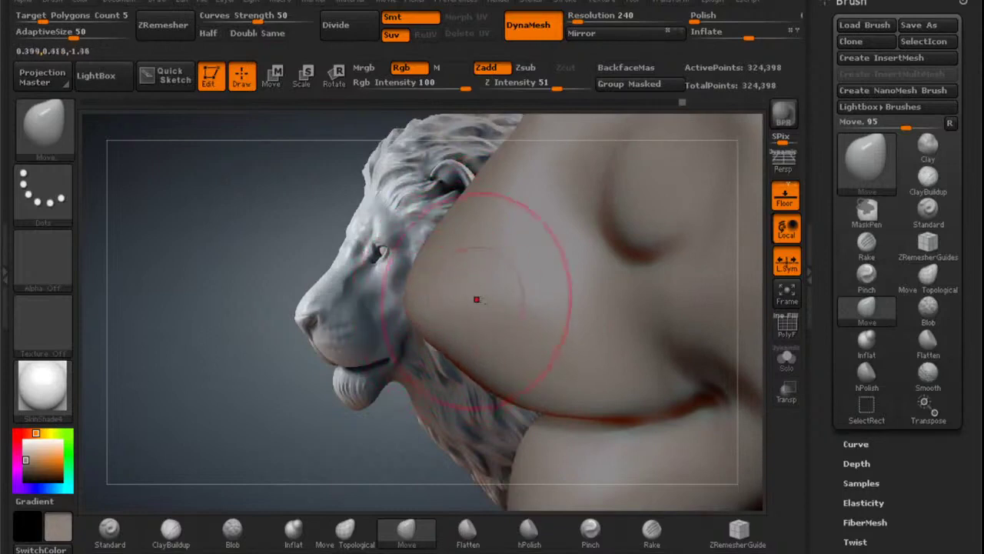
pyautogui.keyDown('alt'); pyautogui.moveTo(513, 301); pyautogui.dragTo(462, 272, button='right'); pyautogui.keyUp('alt')
pyautogui.press('shift')
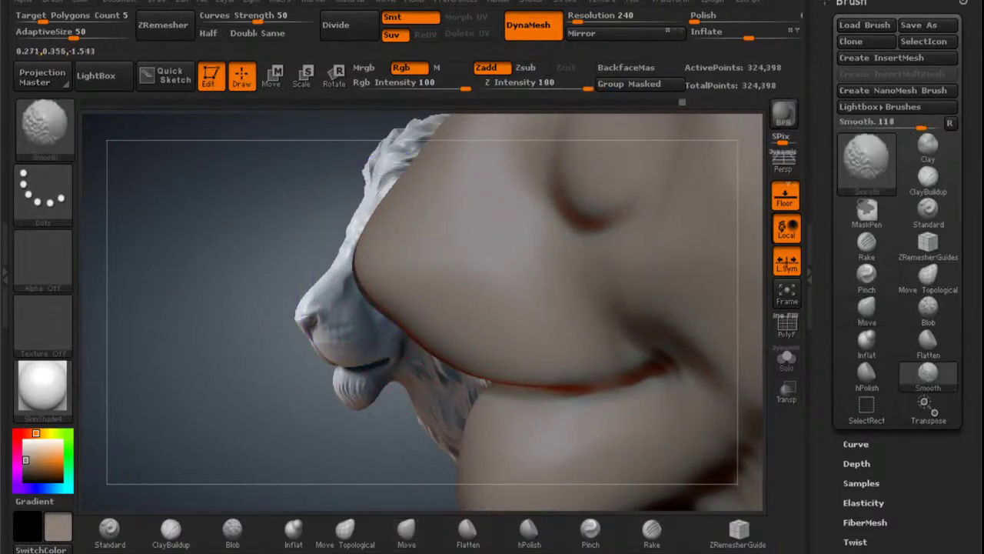
pyautogui.keyDown('shift'); pyautogui.moveTo(372, 241); pyautogui.dragTo(383, 248); pyautogui.keyUp('shift')
# Adjust the lower front of the muzzle in three-quarter view with the Move brush and smooth the side of the nose.
pyautogui.moveTo(399, 216)
pyautogui.keyDown('alt'); pyautogui.mouseDown(button='right')
pyautogui.moveTo(427, 277)
pyautogui.moveTo(452, 296)
pyautogui.mouseUp(button='right'); pyautogui.keyUp('alt')
pyautogui.moveTo(377, 310)
pyautogui.mouseDown(button='right')
pyautogui.moveTo(426, 297)
pyautogui.moveTo(492, 308)
pyautogui.mouseUp(button='right')
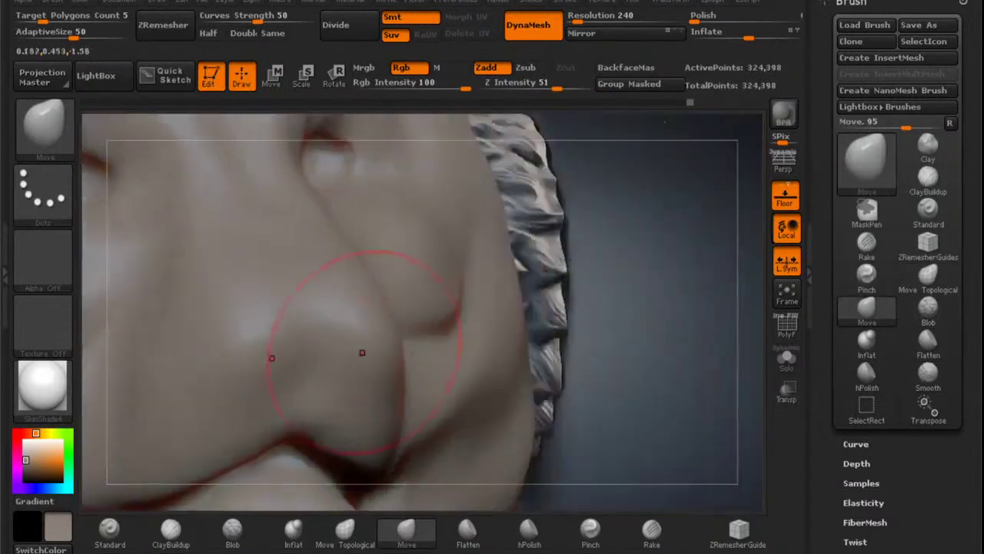
pyautogui.moveTo(362, 351); pyautogui.dragTo(427, 346, button='right')
pyautogui.moveTo(334, 365); pyautogui.dragTo(339, 377)
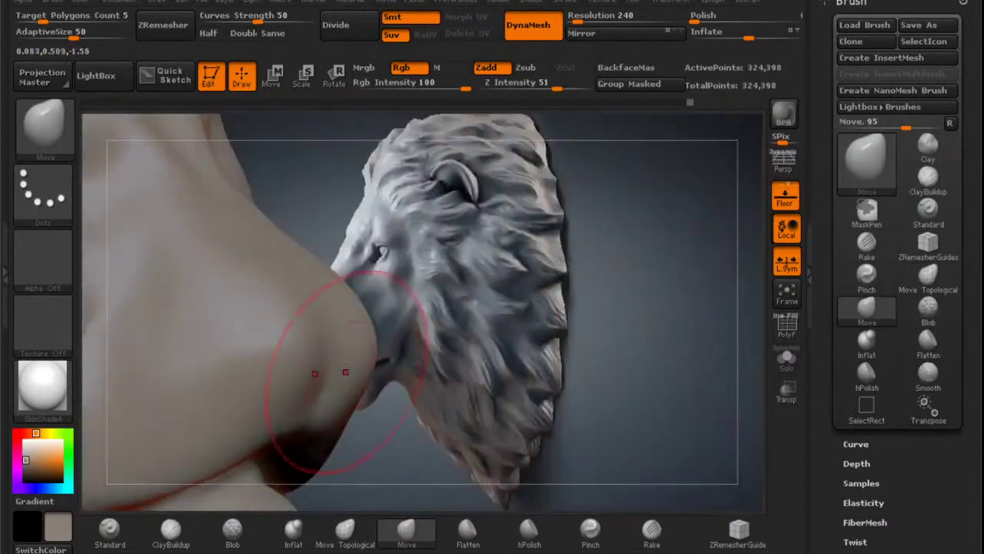
pyautogui.moveTo(492, 331)
pyautogui.mouseDown(button='right')
pyautogui.moveTo(415, 310)
pyautogui.moveTo(420, 322)
pyautogui.mouseUp(button='right')
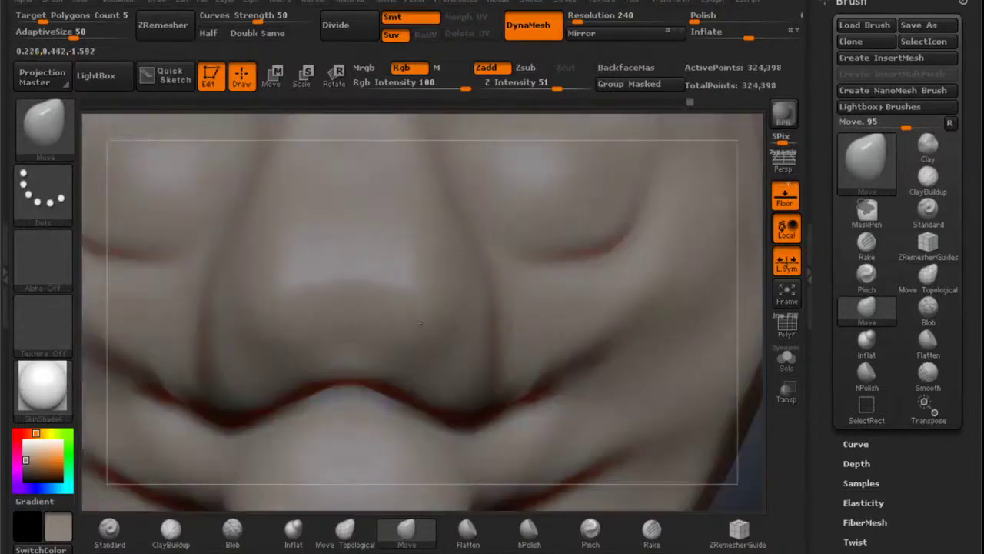
pyautogui.press('shift')
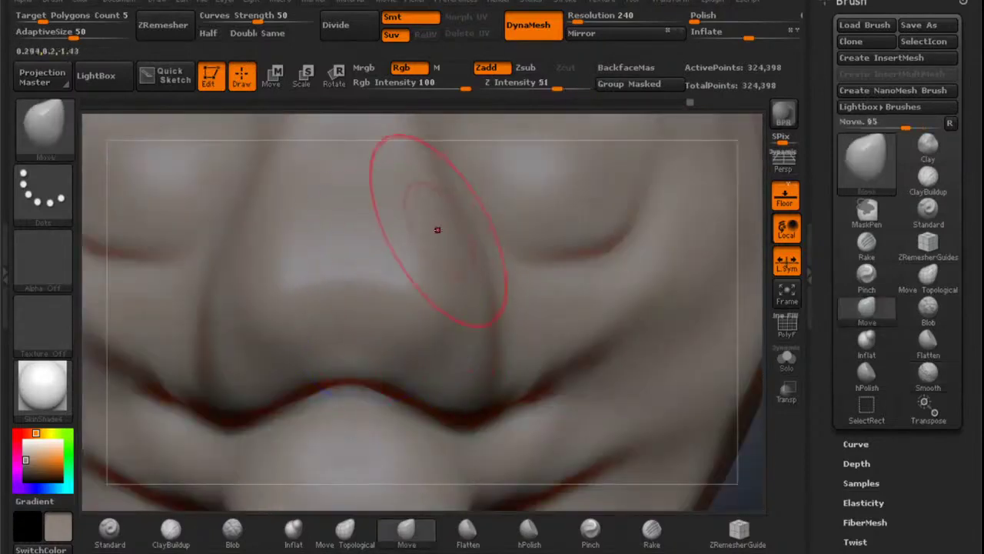
# Resize the Move brush, pull the lower front of the nose into shape and smooth the muzzle tip.
pyautogui.moveTo(438, 231)
pyautogui.keyDown('alt'); pyautogui.mouseDown(button='right')
pyautogui.moveTo(448, 333)
pyautogui.moveTo(411, 343)
pyautogui.moveTo(440, 378)
pyautogui.moveTo(392, 385)
pyautogui.moveTo(415, 308)
pyautogui.moveTo(415, 332)
pyautogui.mouseUp(button='right'); pyautogui.keyUp('alt')
pyautogui.press('space')
pyautogui.moveTo(413, 311); pyautogui.dragTo(401, 353)
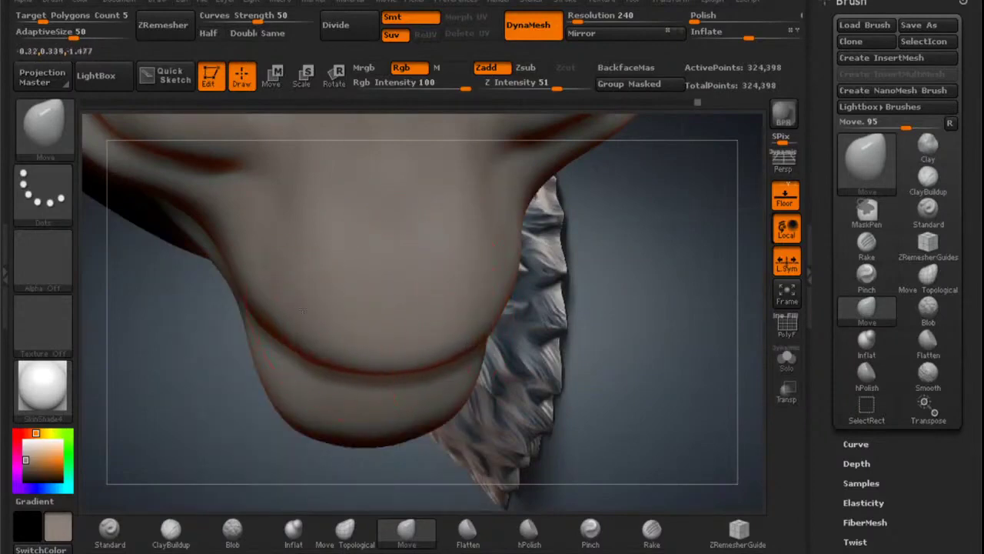
pyautogui.moveTo(364, 279); pyautogui.dragTo(512, 353, button='right')
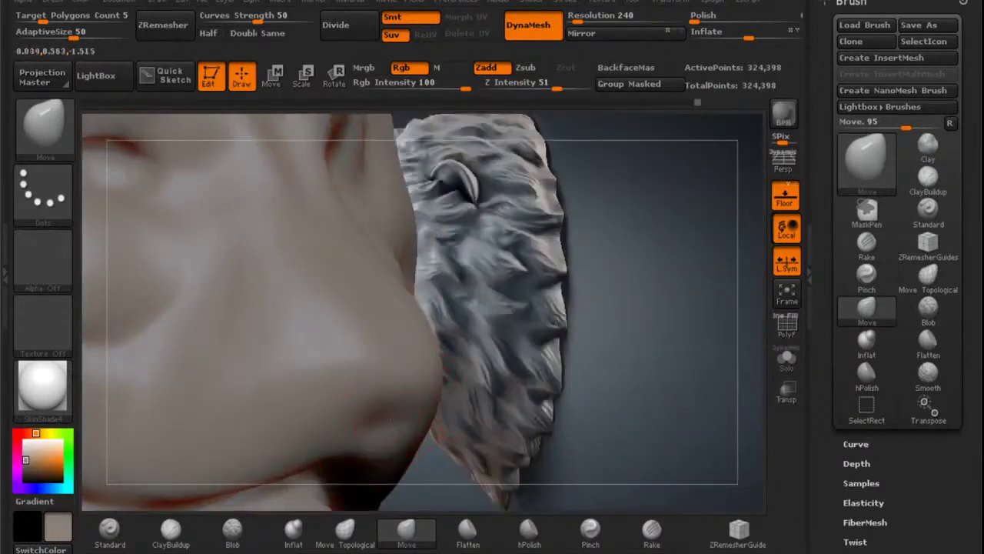
pyautogui.press('shift')
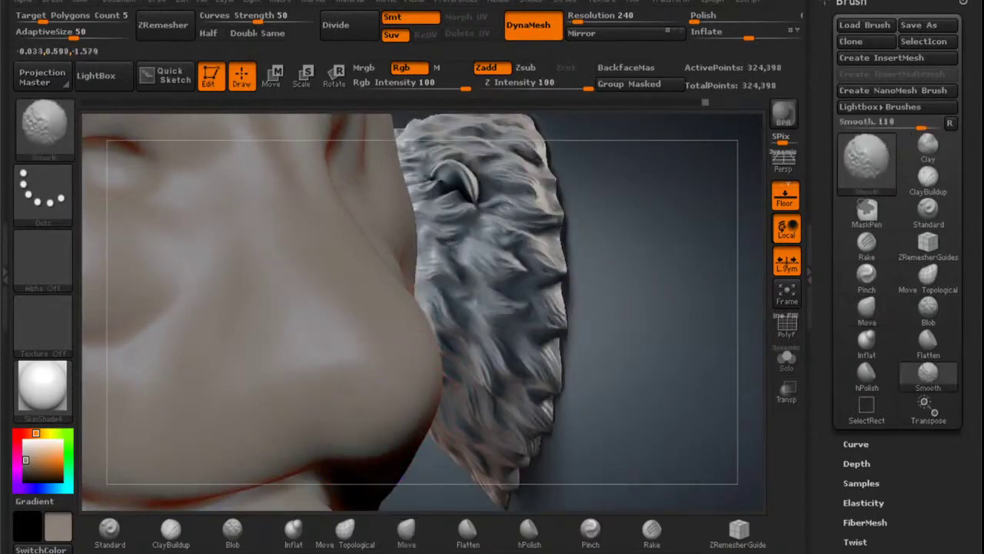
pyautogui.moveTo(433, 326)
pyautogui.mouseDown(button='right')
pyautogui.moveTo(346, 326)
pyautogui.moveTo(407, 329)
pyautogui.mouseUp(button='right')
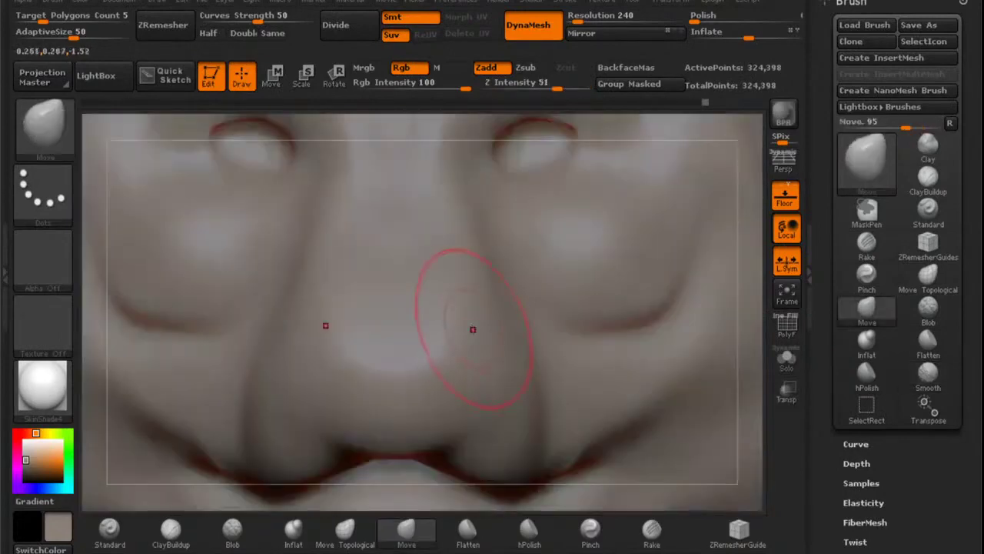
# Reshape the lower nose sides above the upper lip with the Move brush and soften the surface.
pyautogui.moveTo(472, 329)
pyautogui.mouseDown(button='right')
pyautogui.moveTo(415, 325)
pyautogui.moveTo(477, 340)
pyautogui.moveTo(481, 294)
pyautogui.moveTo(419, 316)
pyautogui.moveTo(494, 343)
pyautogui.moveTo(455, 260)
pyautogui.moveTo(505, 264)
pyautogui.moveTo(492, 245)
pyautogui.moveTo(534, 253)
pyautogui.moveTo(506, 276)
pyautogui.mouseUp(button='right')
pyautogui.moveTo(389, 337); pyautogui.dragTo(419, 323)
pyautogui.moveTo(419, 323); pyautogui.dragTo(492, 307, button='right')
pyautogui.keyDown('alt'); pyautogui.moveTo(453, 257); pyautogui.dragTo(487, 291, button='right'); pyautogui.keyUp('alt')
pyautogui.moveTo(504, 320); pyautogui.dragTo(491, 305)
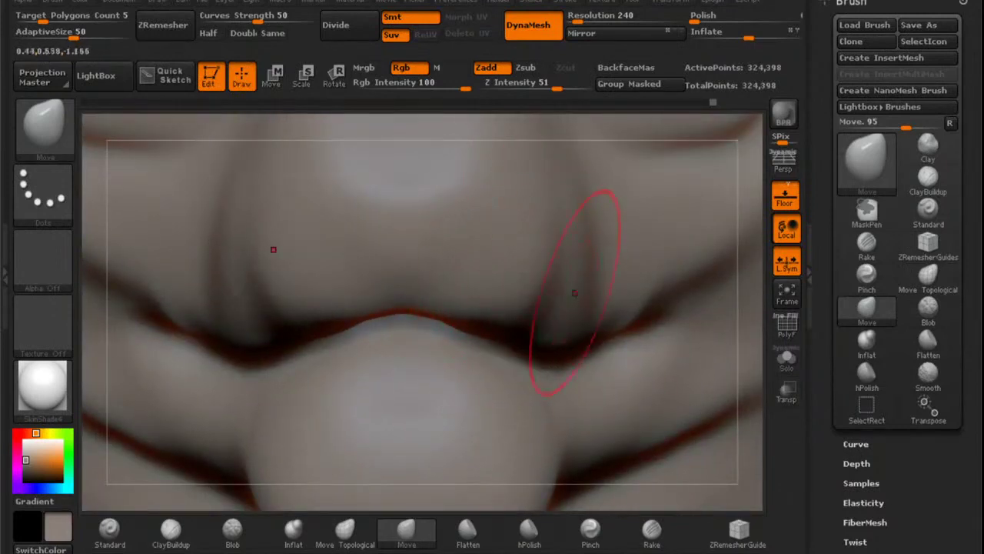
pyautogui.press('shift')
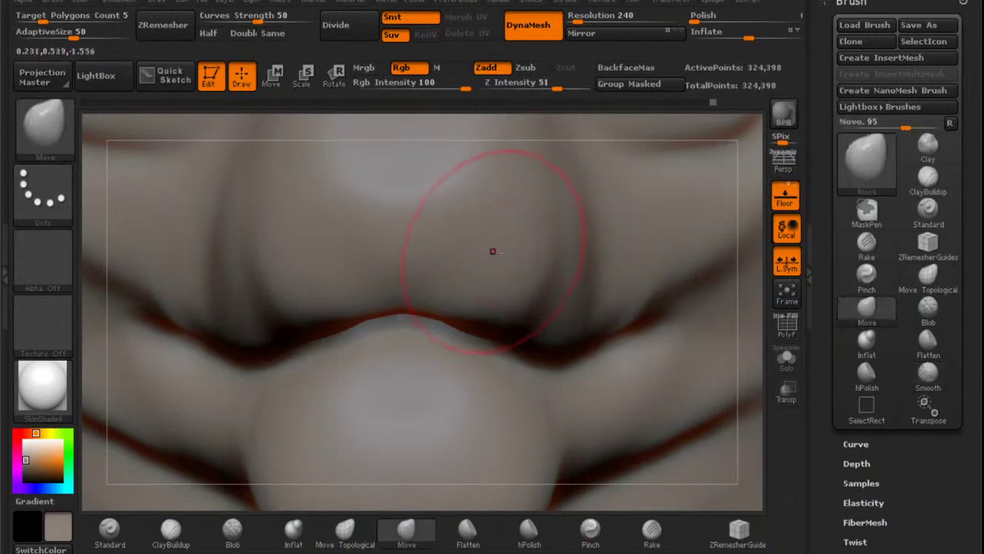
# Widen the lower sides of the nose with the Move brush and smooth the side of the muzzle.
pyautogui.moveTo(492, 251); pyautogui.dragTo(572, 265, button='right')
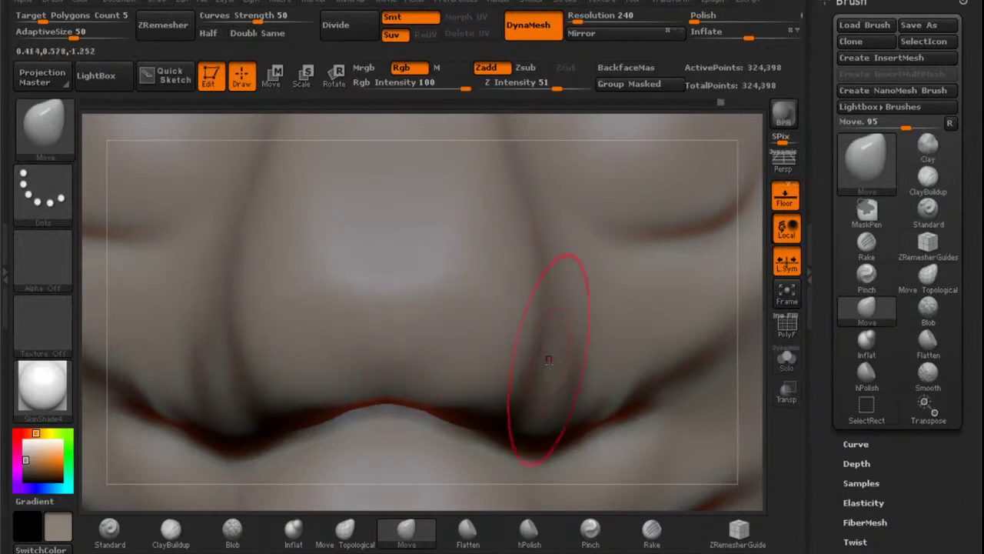
pyautogui.moveTo(532, 350); pyautogui.dragTo(545, 342)
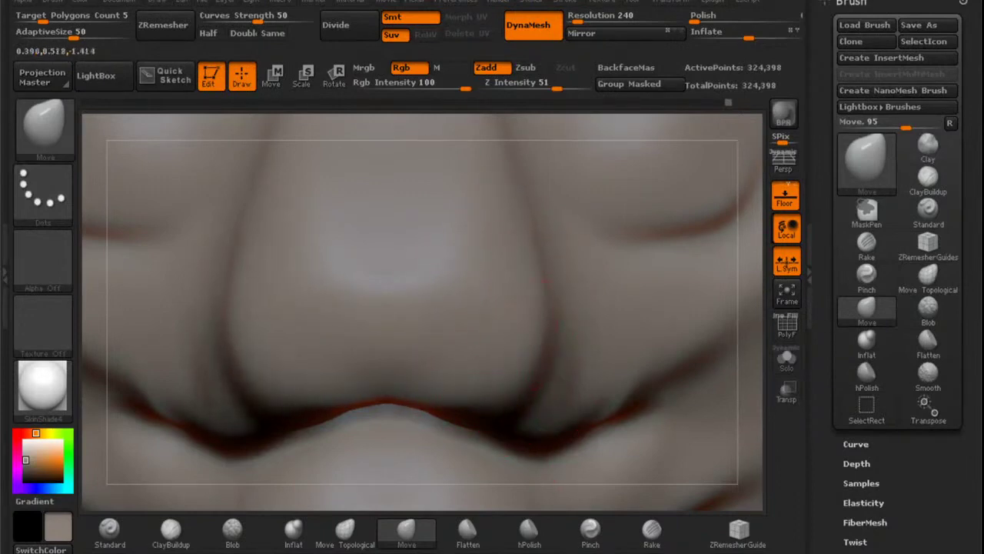
pyautogui.moveTo(512, 323); pyautogui.dragTo(541, 286, button='right')
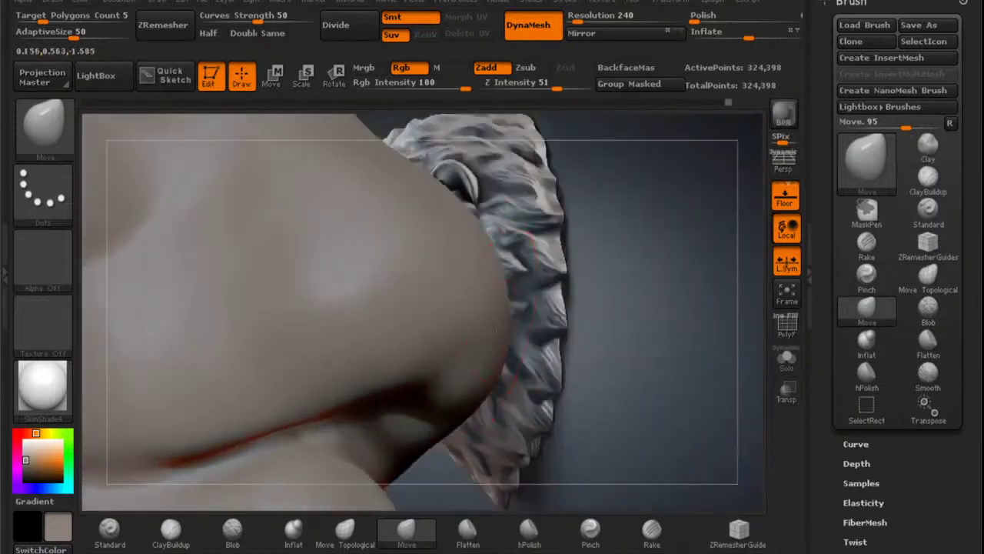
pyautogui.keyDown('shift'); pyautogui.moveTo(457, 282); pyautogui.dragTo(329, 281); pyautogui.keyUp('shift')
pyautogui.moveTo(421, 284)
pyautogui.mouseDown(button='right')
pyautogui.moveTo(430, 311)
pyautogui.moveTo(385, 315)
pyautogui.moveTo(500, 306)
pyautogui.moveTo(427, 349)
pyautogui.moveTo(512, 255)
pyautogui.mouseUp(button='right')
pyautogui.moveTo(484, 252)
pyautogui.mouseDown()
pyautogui.moveTo(461, 281)
pyautogui.moveTo(334, 314)
pyautogui.moveTo(415, 269)
pyautogui.moveTo(469, 253)
pyautogui.mouseUp()
# Fill the hollow under the muzzle above the lower lip with the ClayBuildup brush and smooth it.
pyautogui.click(171, 529)
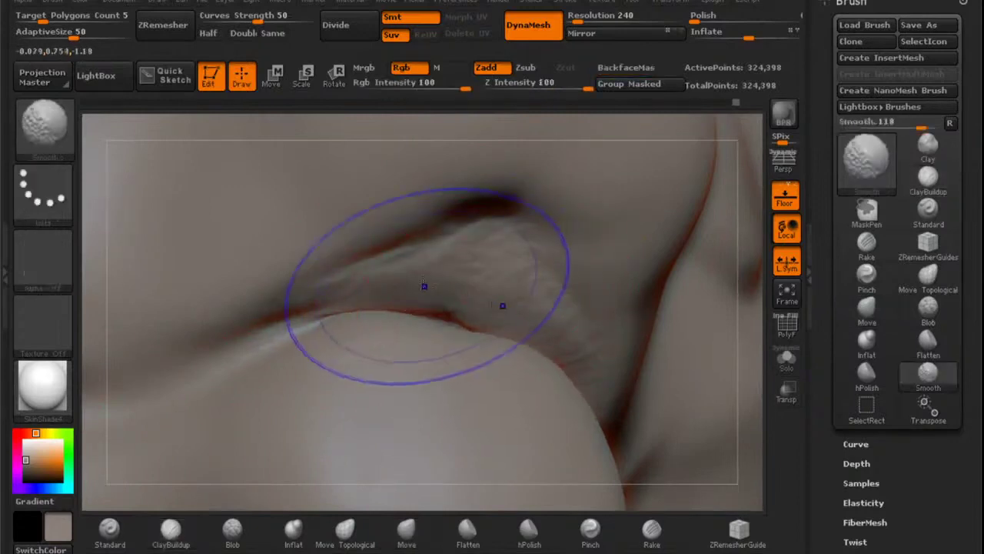
pyautogui.moveTo(423, 285)
pyautogui.keyDown('shift'); pyautogui.mouseDown()
pyautogui.moveTo(449, 277)
pyautogui.moveTo(486, 227)
pyautogui.mouseUp(); pyautogui.keyUp('shift')
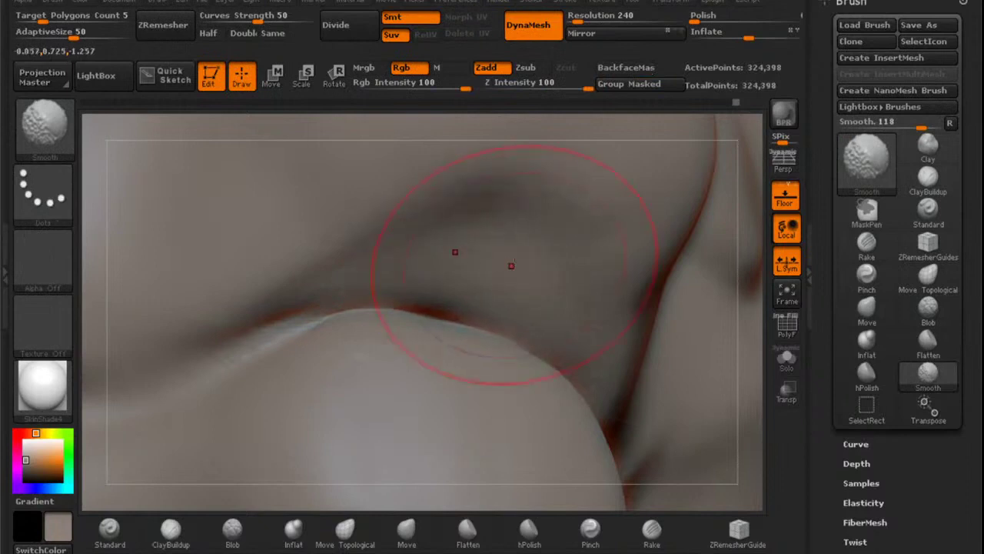
pyautogui.moveTo(511, 265)
pyautogui.mouseDown(button='right')
pyautogui.moveTo(497, 330)
pyautogui.moveTo(500, 272)
pyautogui.mouseUp(button='right')
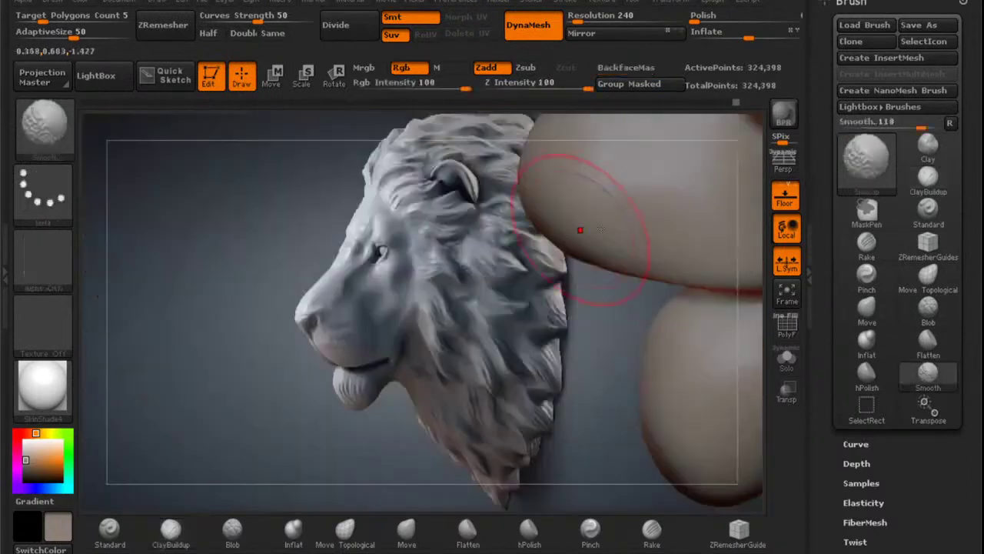
# Resize the Move Topological brush, reshape the muzzle's front profile in side view and smooth its edge.
pyautogui.moveTo(578, 220); pyautogui.dragTo(478, 266)
pyautogui.moveTo(479, 267)
pyautogui.mouseDown(button='right')
pyautogui.moveTo(446, 271)
pyautogui.moveTo(465, 330)
pyautogui.moveTo(510, 278)
pyautogui.moveTo(495, 263)
pyautogui.moveTo(492, 284)
pyautogui.moveTo(442, 269)
pyautogui.moveTo(487, 295)
pyautogui.mouseUp(button='right')
pyautogui.click(361, 525)
pyautogui.press('space')
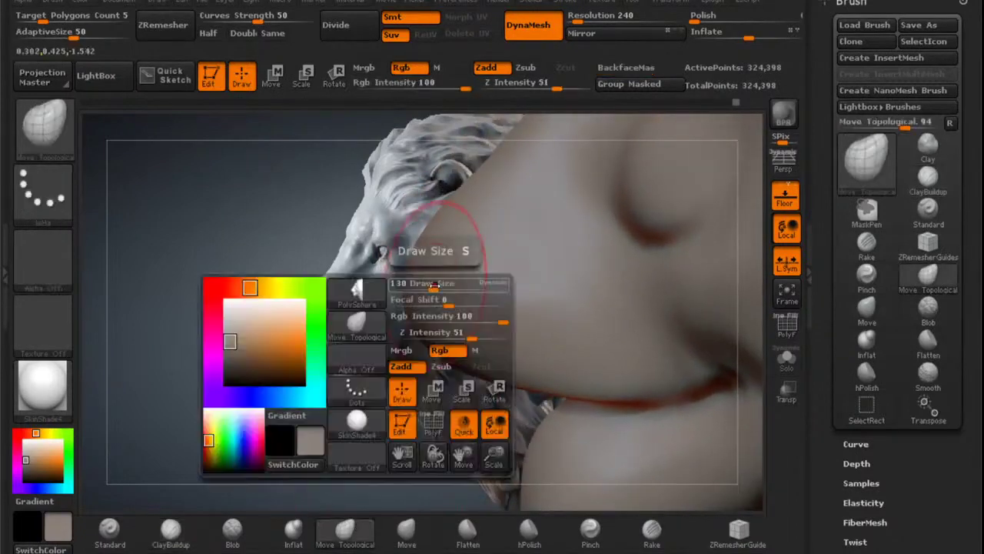
pyautogui.moveTo(441, 290); pyautogui.dragTo(443, 288)
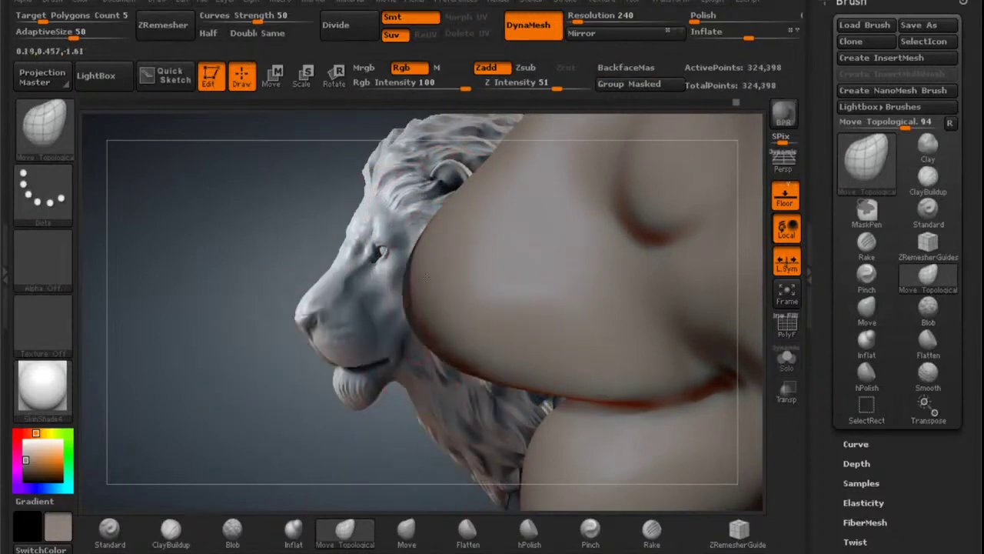
pyautogui.press('shift')
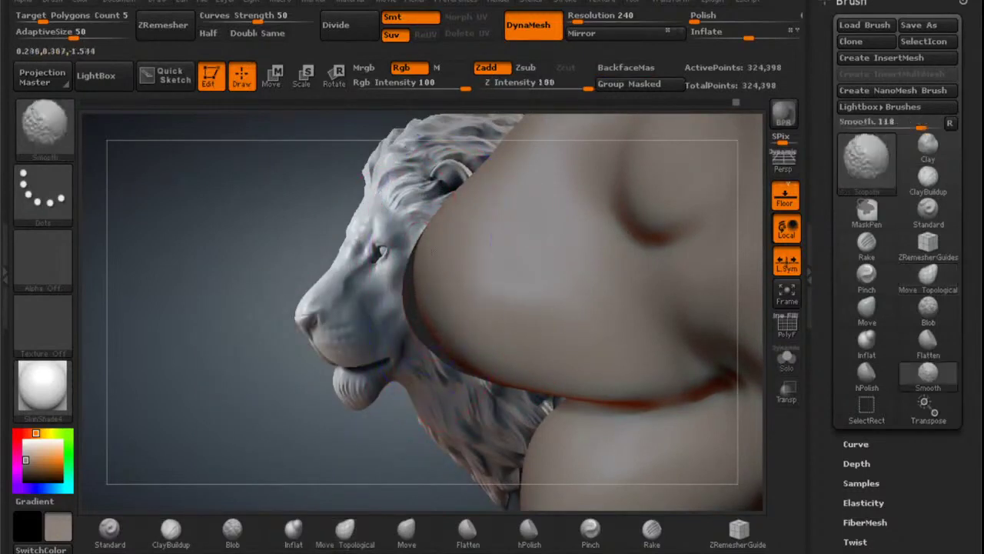
pyautogui.keyDown('shift'); pyautogui.moveTo(444, 321); pyautogui.dragTo(457, 309); pyautogui.keyUp('shift')
pyautogui.moveTo(472, 297)
pyautogui.mouseDown(button='right')
pyautogui.moveTo(493, 285)
pyautogui.moveTo(415, 282)
pyautogui.moveTo(454, 240)
pyautogui.moveTo(492, 296)
pyautogui.moveTo(556, 340)
pyautogui.moveTo(492, 331)
pyautogui.moveTo(520, 286)
pyautogui.moveTo(510, 239)
pyautogui.moveTo(487, 272)
pyautogui.moveTo(511, 306)
pyautogui.mouseUp(button='right')
# Resize the Move brush and shift the outer eye corner and the cheek form below it in side view.
pyautogui.click(407, 532)
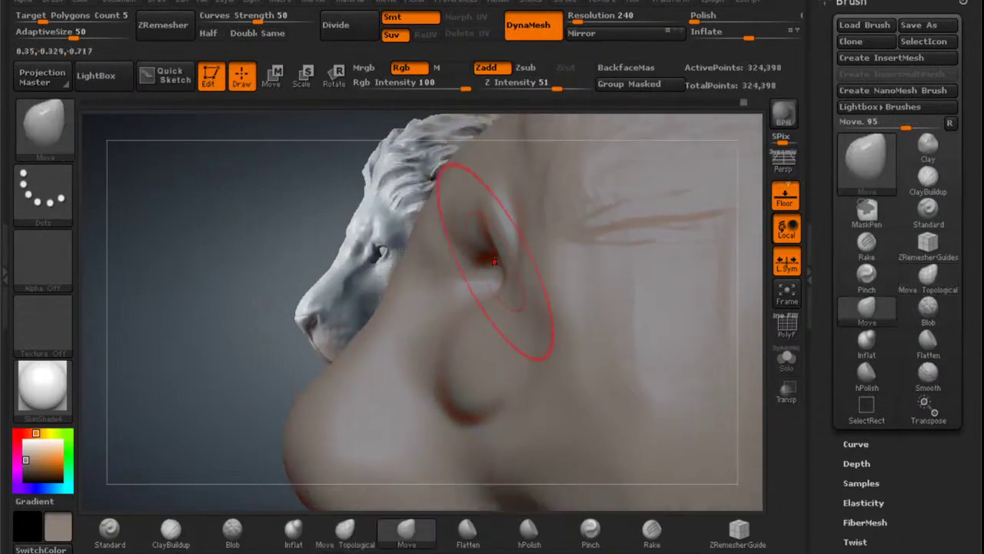
pyautogui.moveTo(506, 246)
pyautogui.mouseDown(button='right')
pyautogui.moveTo(541, 245)
pyautogui.moveTo(501, 240)
pyautogui.mouseUp(button='right')
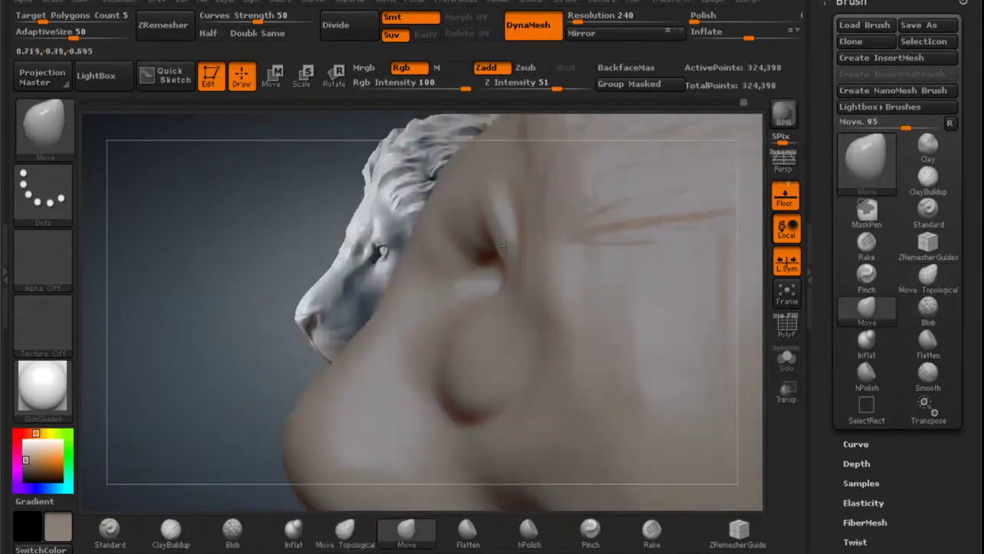
pyautogui.press('space')
pyautogui.moveTo(500, 241); pyautogui.dragTo(503, 240)
pyautogui.moveTo(502, 240)
pyautogui.mouseDown(button='right')
pyautogui.moveTo(539, 243)
pyautogui.moveTo(503, 242)
pyautogui.mouseUp(button='right')
pyautogui.moveTo(471, 287)
pyautogui.mouseDown()
pyautogui.moveTo(475, 296)
pyautogui.moveTo(502, 285)
pyautogui.mouseUp()
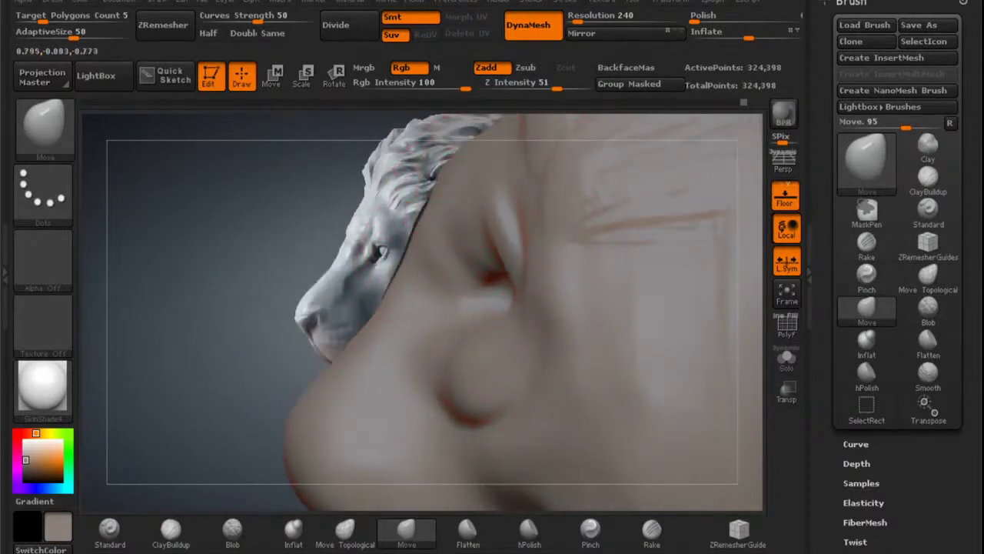
pyautogui.moveTo(502, 326); pyautogui.dragTo(499, 336)
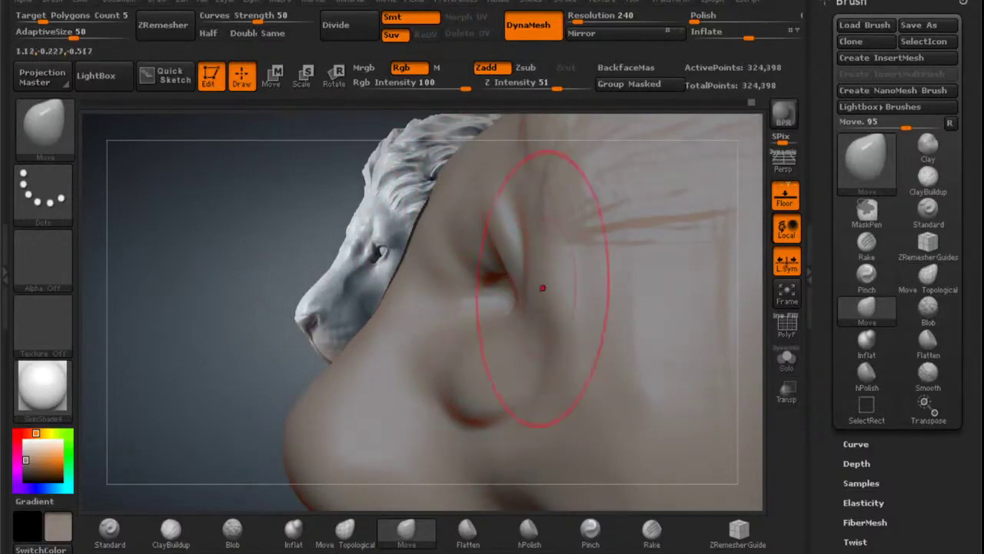
pyautogui.moveTo(231, 323)
pyautogui.mouseDown()
pyautogui.moveTo(284, 327)
pyautogui.moveTo(235, 309)
pyautogui.mouseUp()
# Smooth the outer edge and lower crease of the rounded cheek form below the eye.
pyautogui.moveTo(454, 284); pyautogui.dragTo(552, 280, button='right')
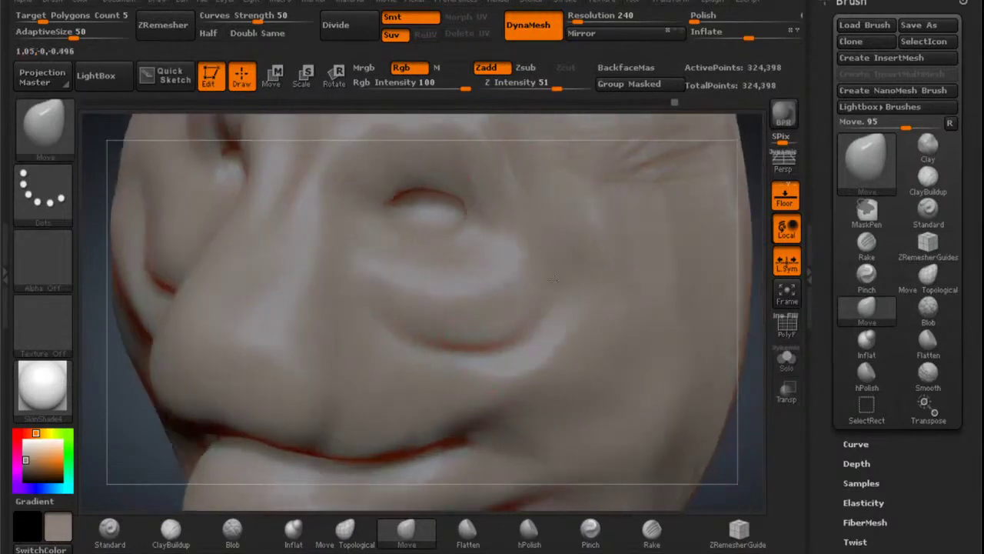
pyautogui.keyDown('shift'); pyautogui.moveTo(534, 313); pyautogui.dragTo(528, 330); pyautogui.keyUp('shift')
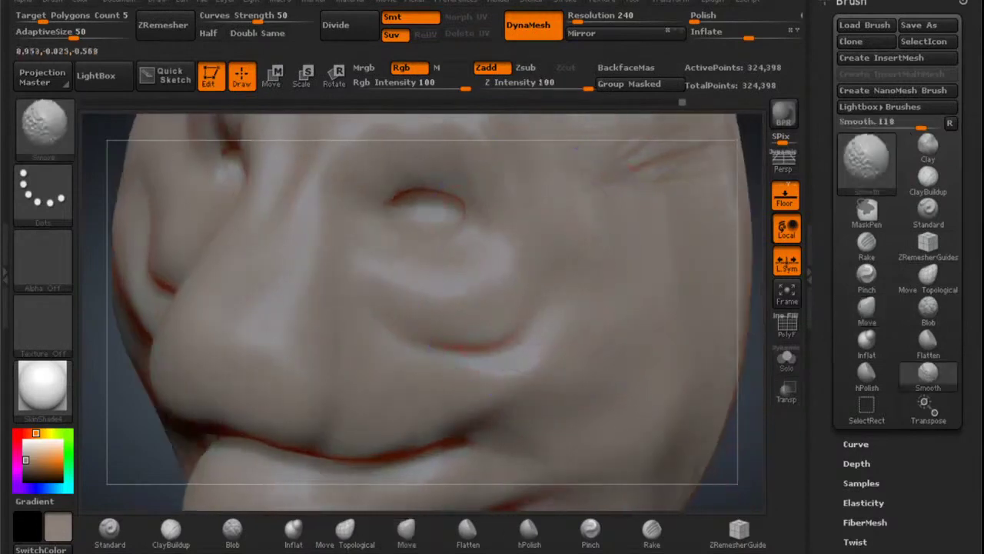
pyautogui.keyDown('shift'); pyautogui.moveTo(482, 376); pyautogui.dragTo(538, 327); pyautogui.keyUp('shift')
pyautogui.moveTo(503, 290)
pyautogui.mouseDown(button='right')
pyautogui.moveTo(488, 279)
pyautogui.moveTo(510, 303)
pyautogui.moveTo(492, 282)
pyautogui.moveTo(519, 293)
pyautogui.moveTo(493, 235)
pyautogui.mouseUp(button='right')
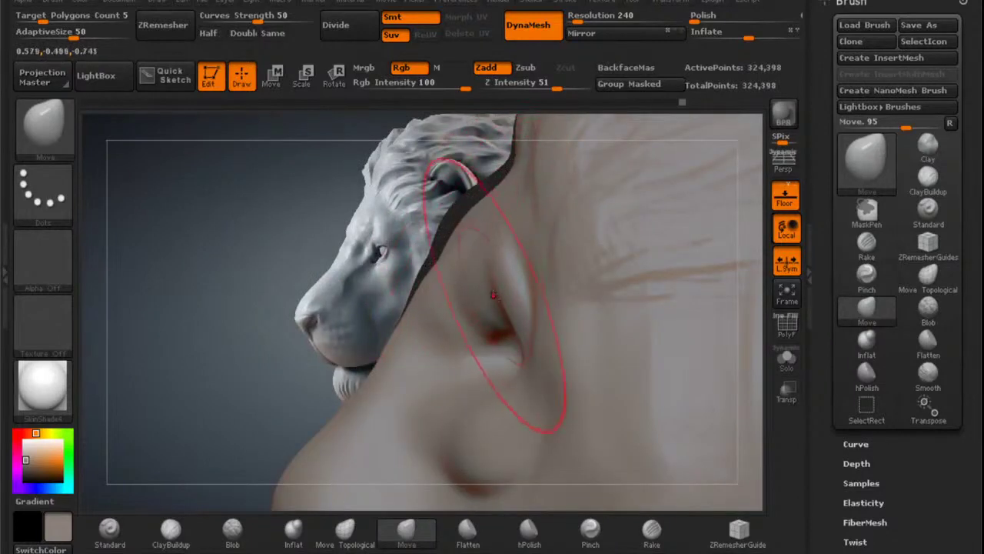
# Reduce the Standard brush's draw size and build up the upper eyelid above the eye opening.
pyautogui.moveTo(486, 323); pyautogui.dragTo(627, 327, button='right')
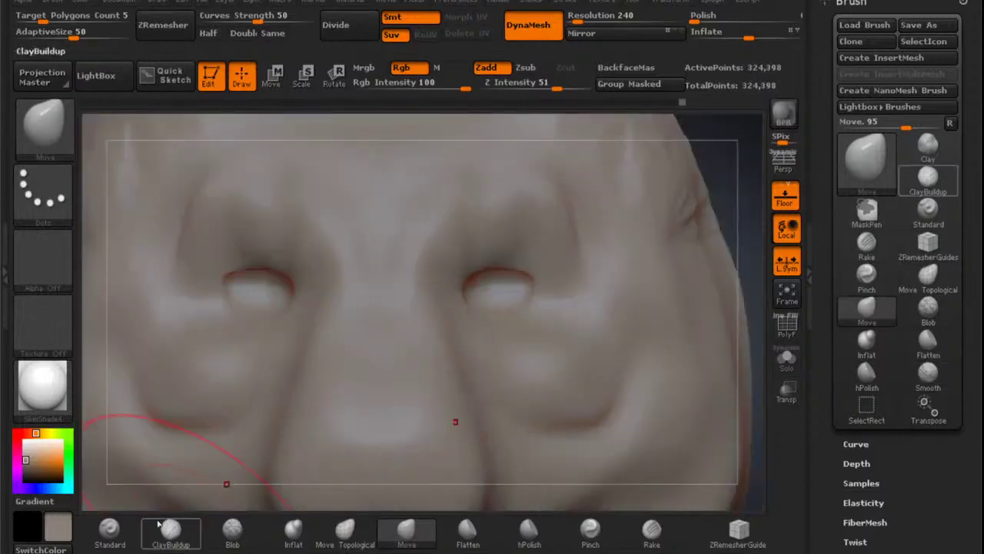
pyautogui.click(113, 528)
pyautogui.keyDown('alt'); pyautogui.moveTo(502, 277); pyautogui.dragTo(525, 240, button='right'); pyautogui.keyUp('alt')
pyautogui.press('space')
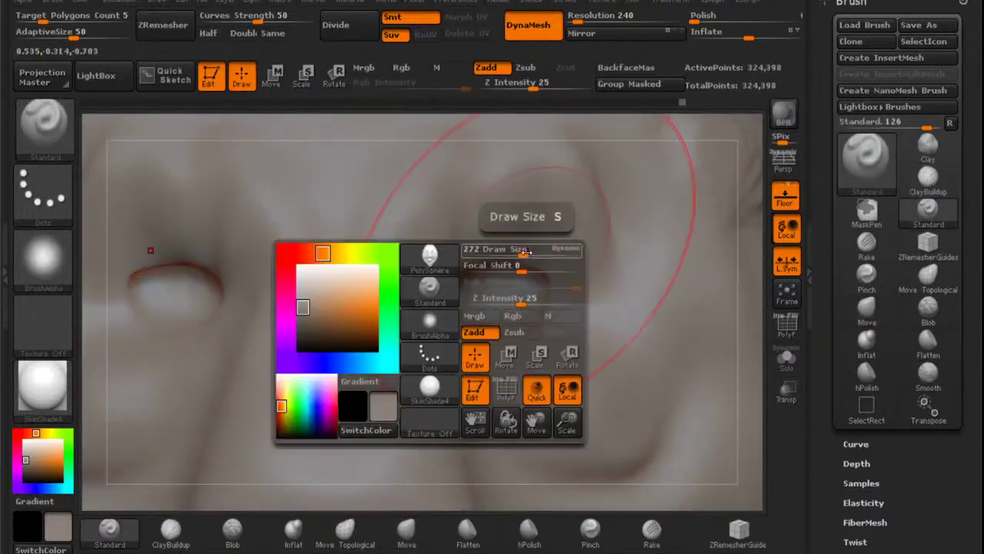
pyautogui.moveTo(526, 251); pyautogui.dragTo(514, 251)
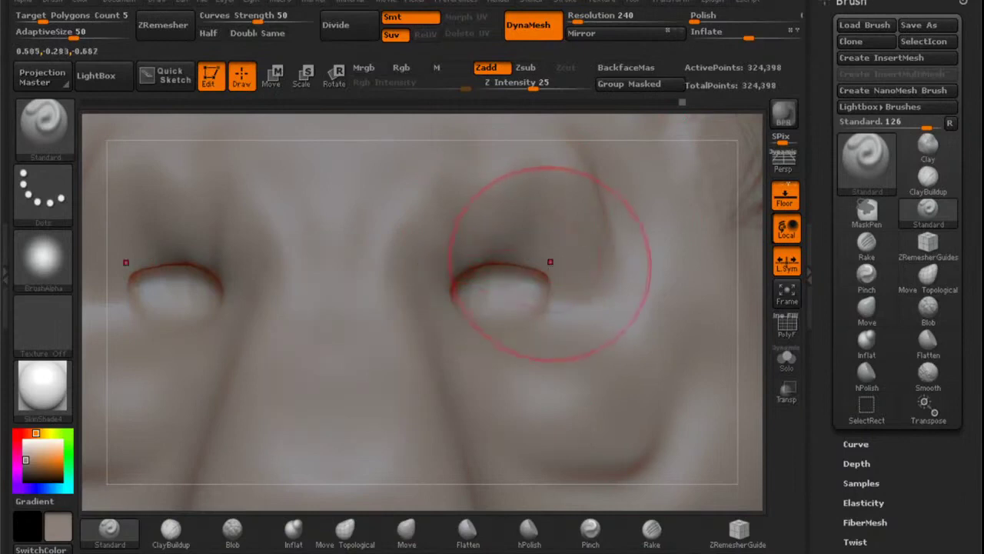
pyautogui.moveTo(490, 252); pyautogui.dragTo(544, 255)
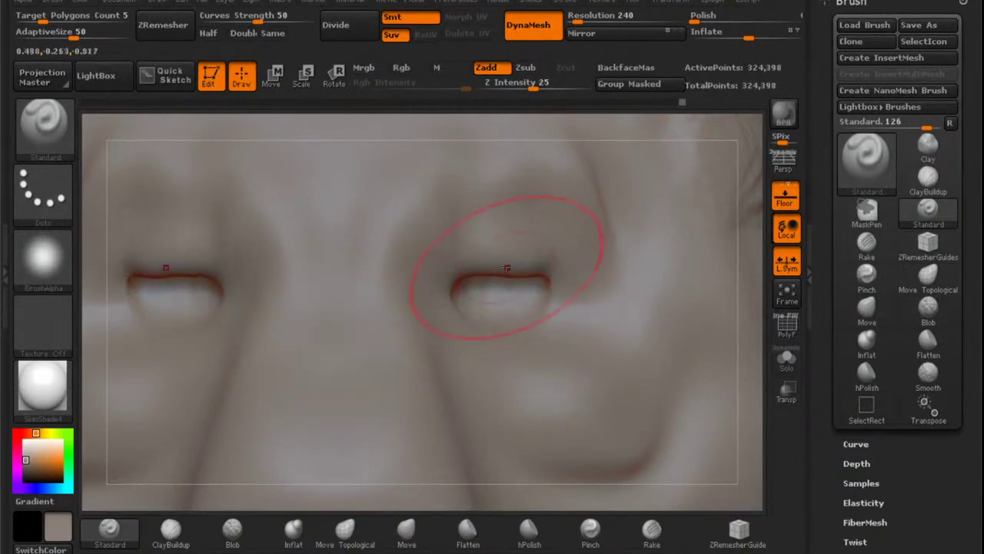
# Reshape the upper eyelid's outer edge in side view with the Move Topological brush.
pyautogui.moveTo(508, 268); pyautogui.dragTo(451, 271, button='right')
pyautogui.moveTo(528, 248)
pyautogui.mouseDown(button='right')
pyautogui.moveTo(500, 254)
pyautogui.moveTo(523, 252)
pyautogui.moveTo(513, 248)
pyautogui.mouseUp(button='right')
pyautogui.click(345, 531)
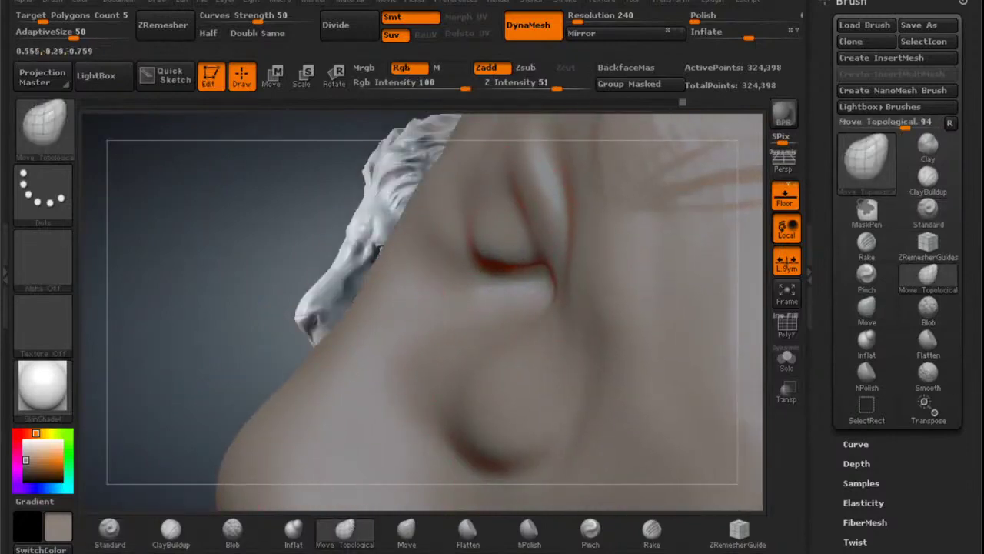
pyautogui.moveTo(504, 242)
pyautogui.mouseDown()
pyautogui.moveTo(499, 228)
pyautogui.moveTo(508, 239)
pyautogui.mouseUp()
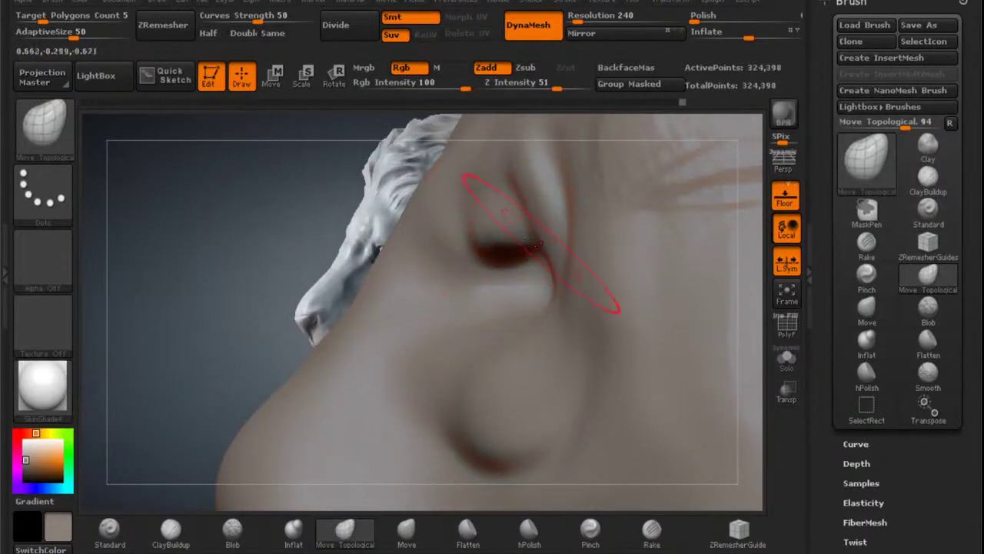
# Append a Sphere3D as a new subtool to the head for use as an eyeball.
pyautogui.moveTo(534, 244)
pyautogui.keyDown('ctrl'); pyautogui.mouseDown(button='right')
pyautogui.moveTo(523, 252)
pyautogui.moveTo(560, 253)
pyautogui.moveTo(515, 241)
pyautogui.moveTo(707, 176)
pyautogui.mouseUp(button='right'); pyautogui.keyUp('ctrl')
pyautogui.moveTo(822, 318)
pyautogui.mouseDown()
pyautogui.moveTo(826, 275)
pyautogui.moveTo(831, 406)
pyautogui.mouseUp()
pyautogui.moveTo(831, 301); pyautogui.dragTo(833, 11)
pyautogui.scroll(-5, 832, 292)
pyautogui.click(861, 316)
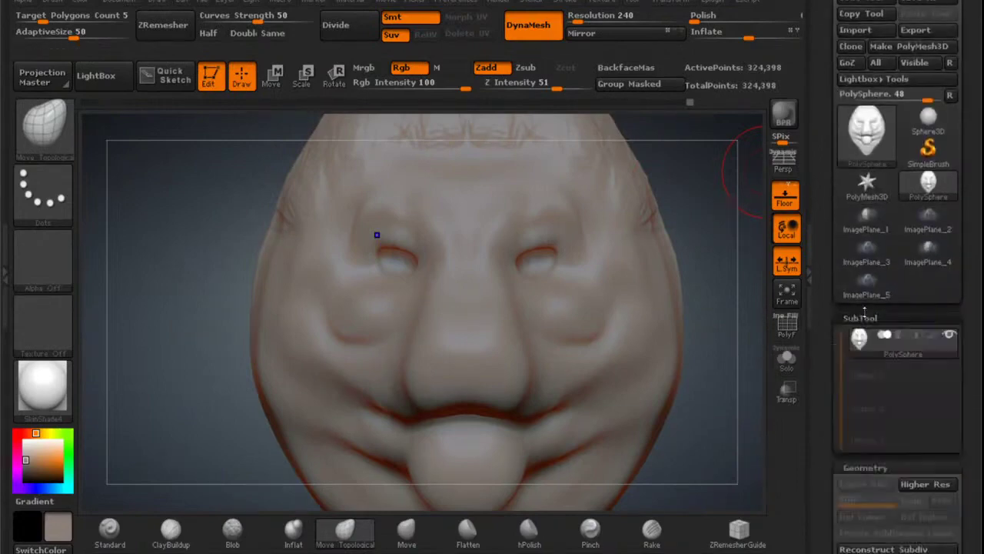
pyautogui.moveTo(832, 303); pyautogui.dragTo(833, 265)
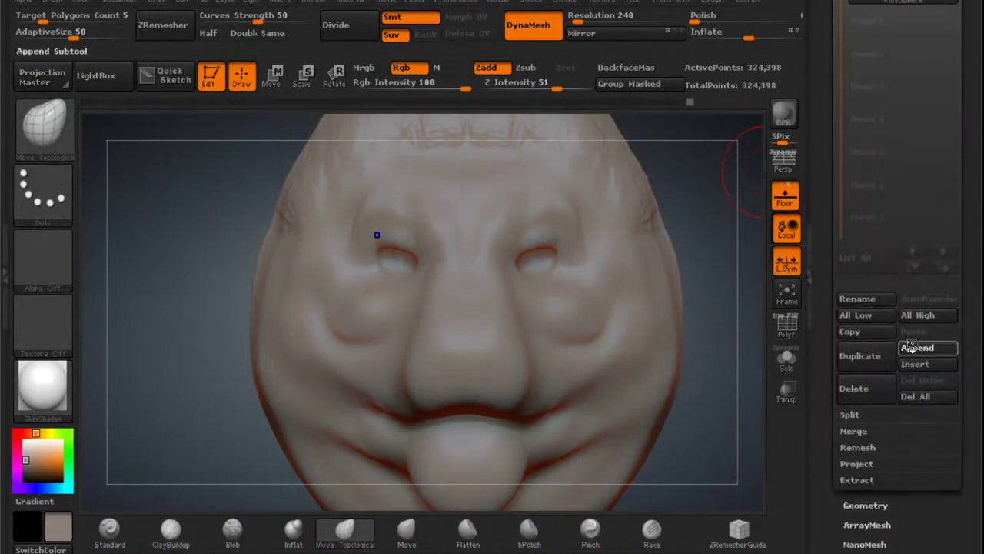
pyautogui.click(911, 347)
pyautogui.click(360, 291)
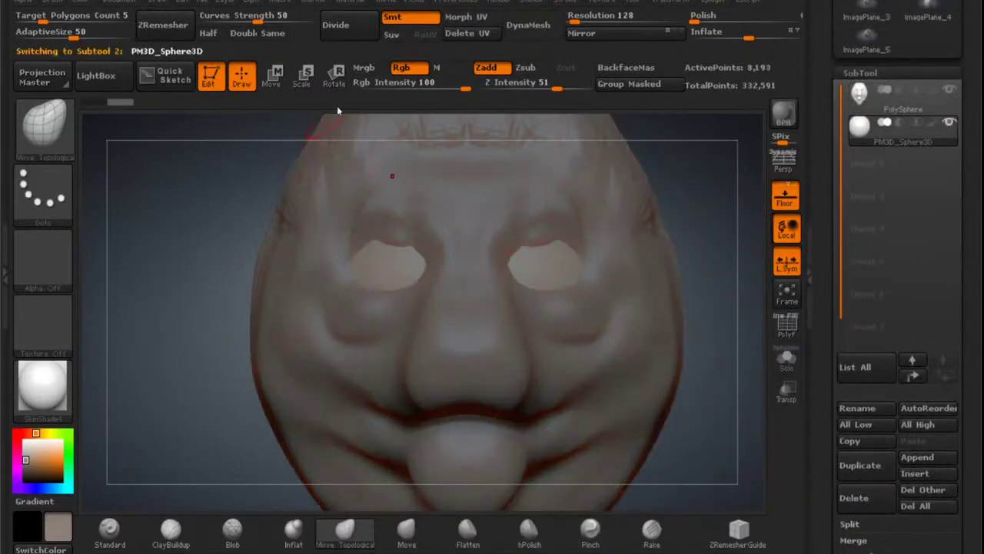
# Scale the appended sphere down to eyeball size, anchored at one eye opening.
pyautogui.click(306, 78)
pyautogui.moveTo(558, 258); pyautogui.dragTo(558, 394)
pyautogui.moveTo(559, 394)
pyautogui.mouseDown()
pyautogui.moveTo(550, 350)
pyautogui.moveTo(560, 369)
pyautogui.moveTo(562, 293)
pyautogui.moveTo(563, 366)
pyautogui.mouseUp()
pyautogui.moveTo(583, 238); pyautogui.dragTo(583, 235)
pyautogui.moveTo(559, 394); pyautogui.dragTo(573, 289)
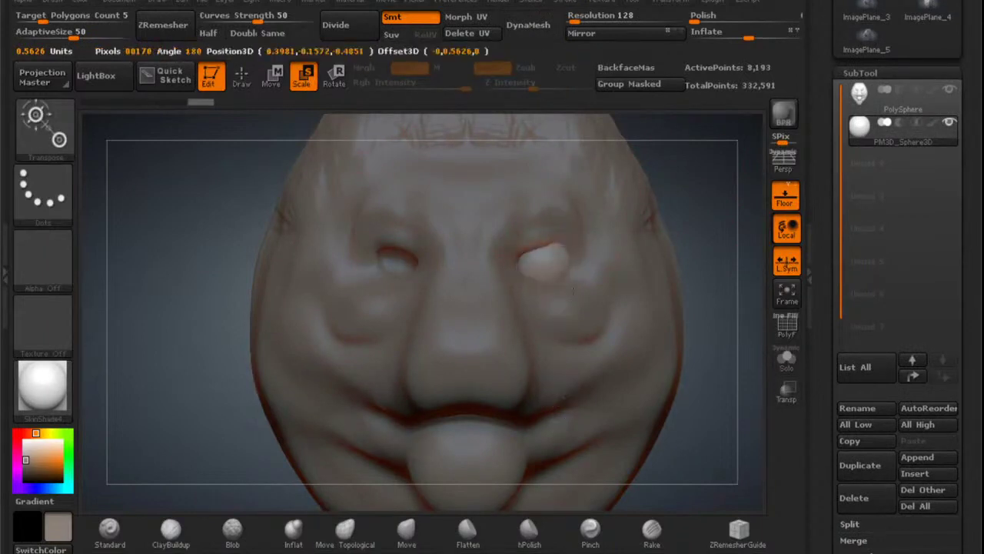
pyautogui.moveTo(569, 346); pyautogui.dragTo(553, 424)
# Position the eyeball sphere inside the eye socket, adjusting its depth in side view and its placement from the front.
pyautogui.press('w')
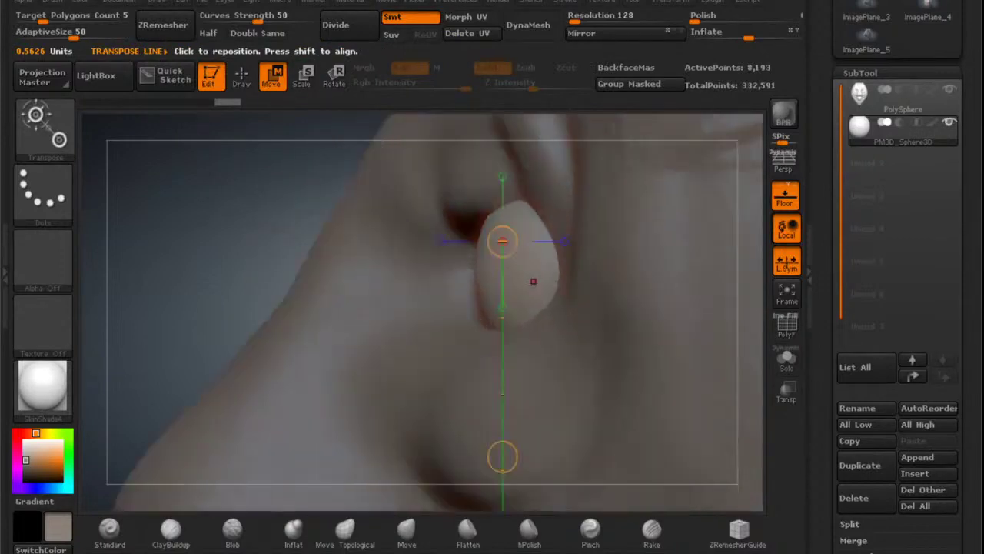
pyautogui.moveTo(523, 271)
pyautogui.mouseDown()
pyautogui.moveTo(631, 270)
pyautogui.moveTo(569, 277)
pyautogui.mouseUp()
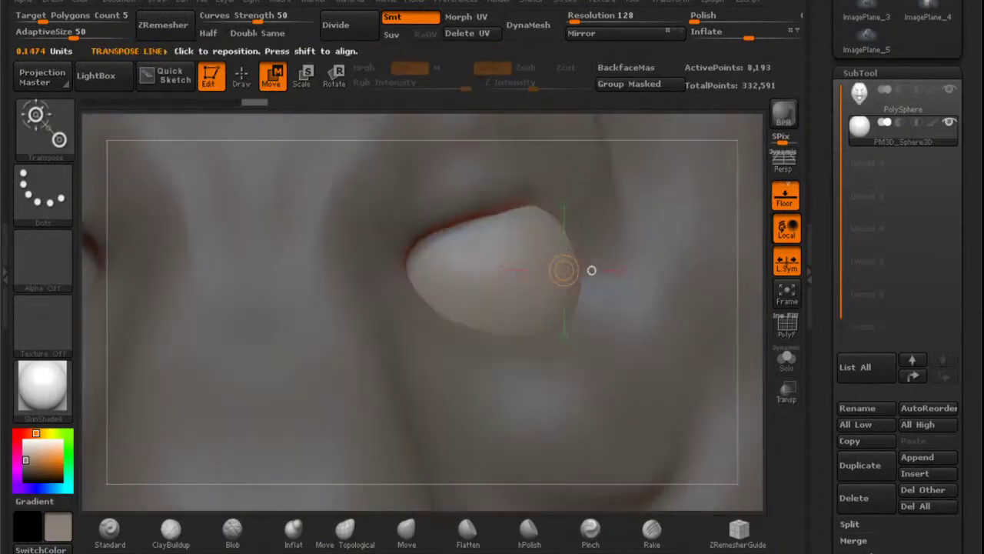
pyautogui.moveTo(589, 270); pyautogui.dragTo(339, 254)
pyautogui.moveTo(426, 255); pyautogui.dragTo(396, 258)
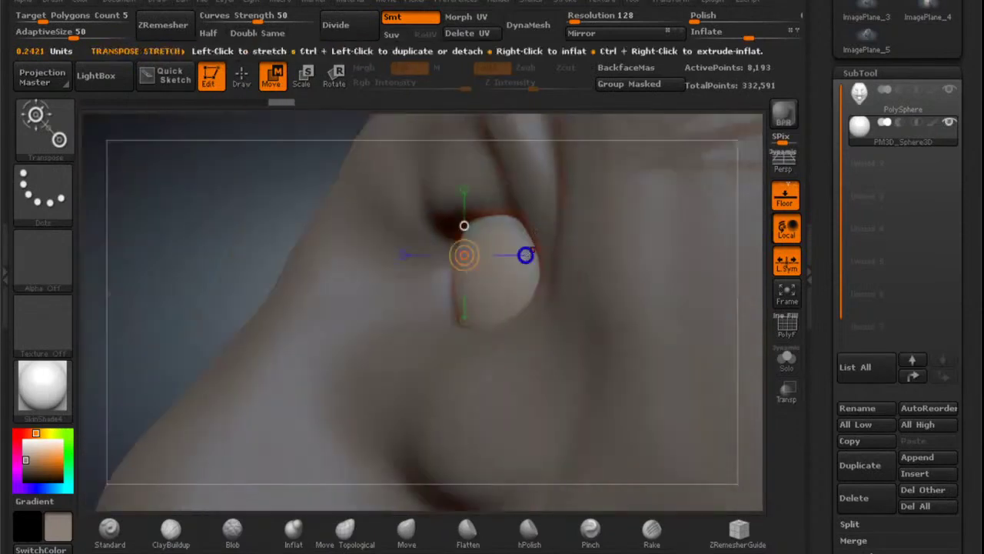
pyautogui.moveTo(466, 253); pyautogui.dragTo(448, 280)
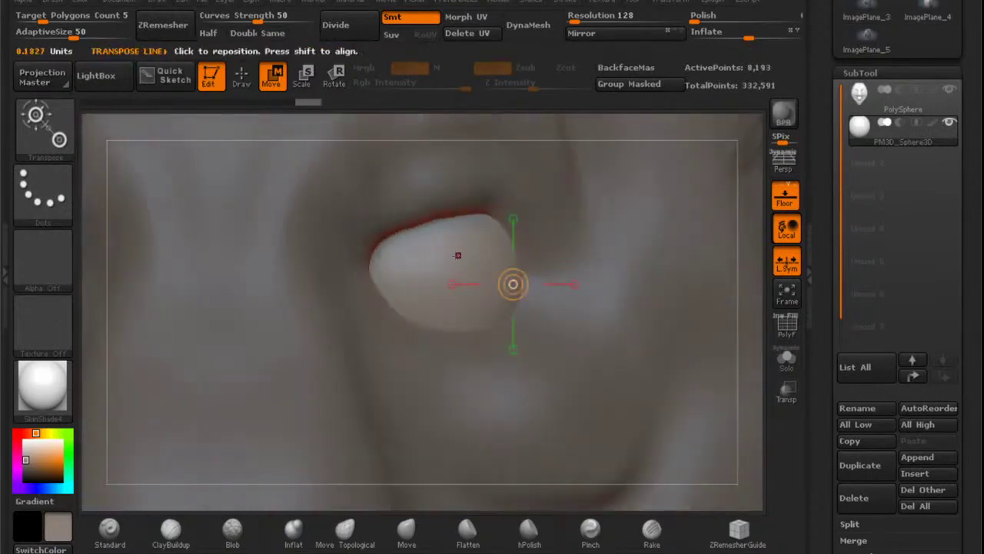
pyautogui.moveTo(458, 255); pyautogui.dragTo(328, 254)
pyautogui.moveTo(394, 255); pyautogui.dragTo(380, 255)
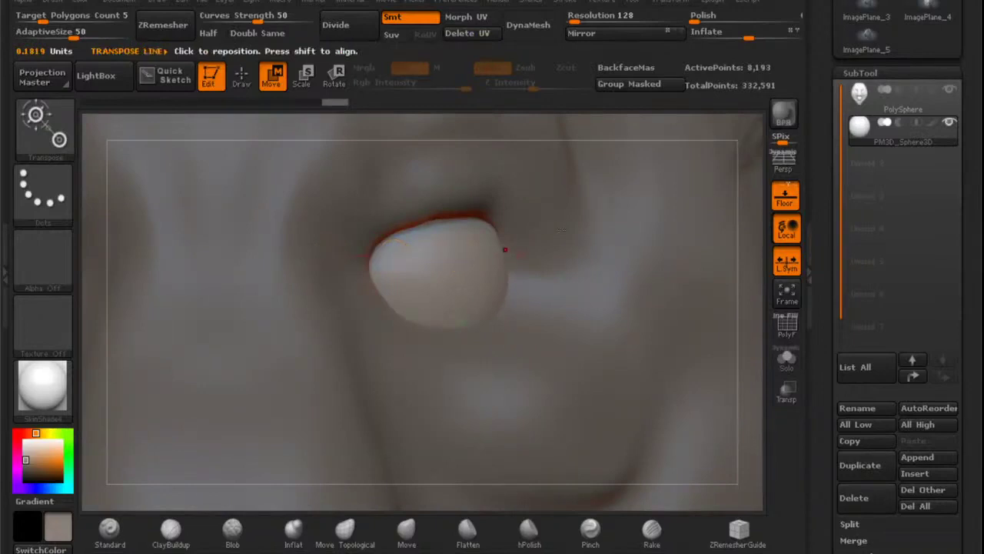
pyautogui.moveTo(561, 230); pyautogui.dragTo(481, 216, button='right')
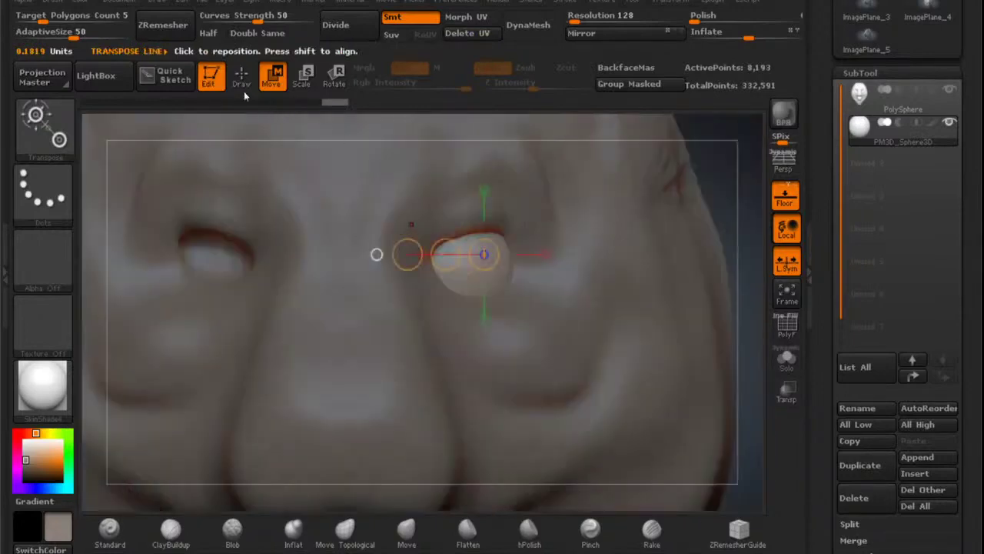
# Duplicate the eyeball subtool and mirror the copy into the opposite eye socket.
pyautogui.click(242, 79)
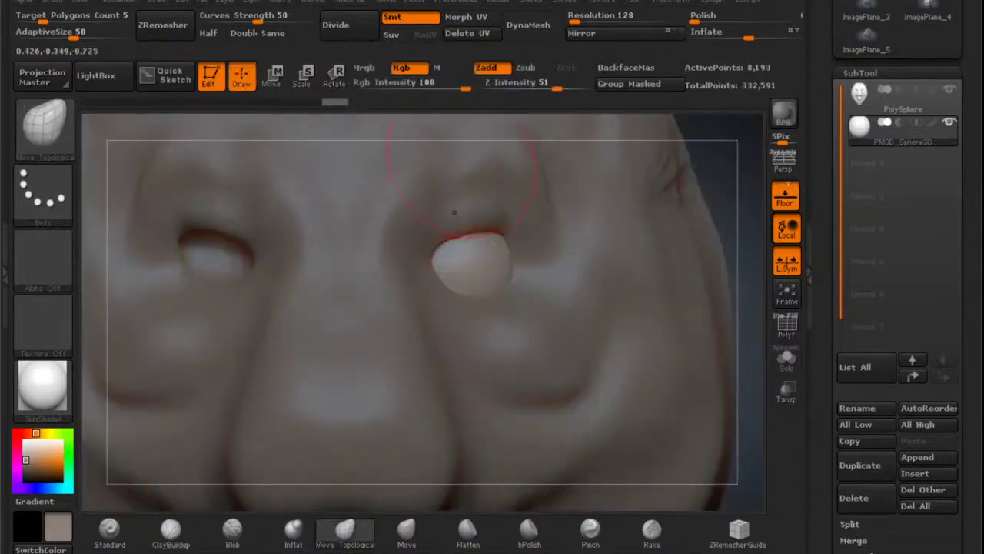
pyautogui.moveTo(830, 223); pyautogui.dragTo(831, 78)
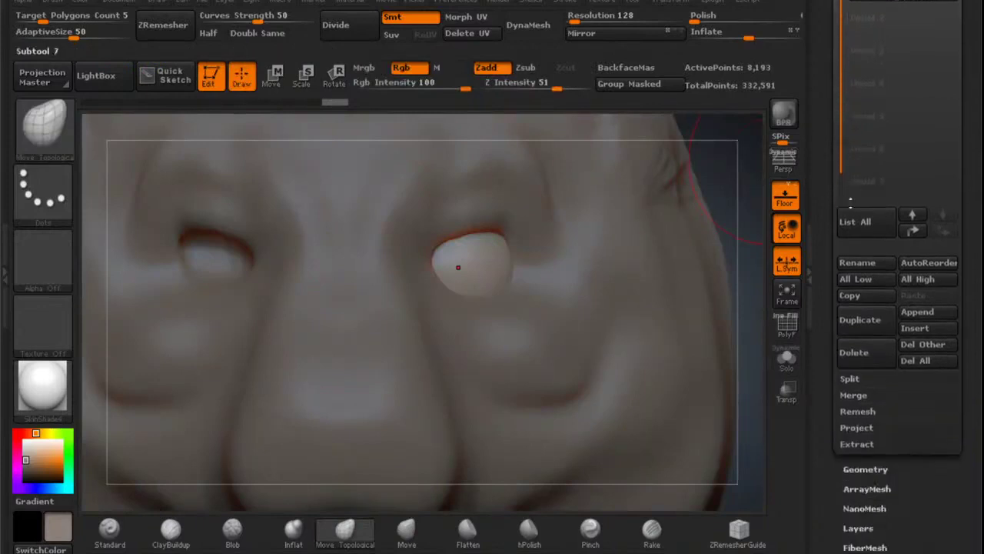
pyautogui.click(866, 320)
pyautogui.scroll(5, 826, 218)
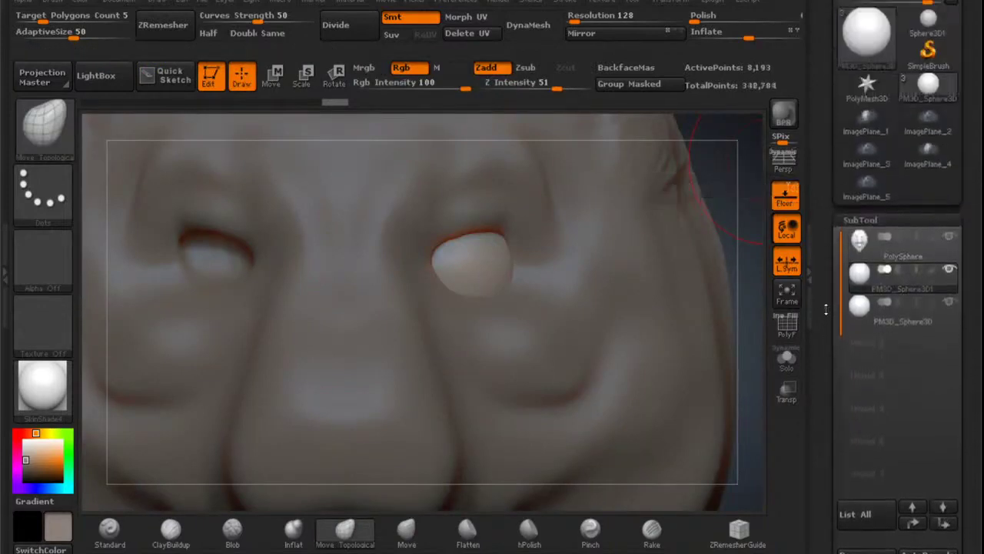
pyautogui.click(600, 35)
pyautogui.scroll(-5, 811, 300)
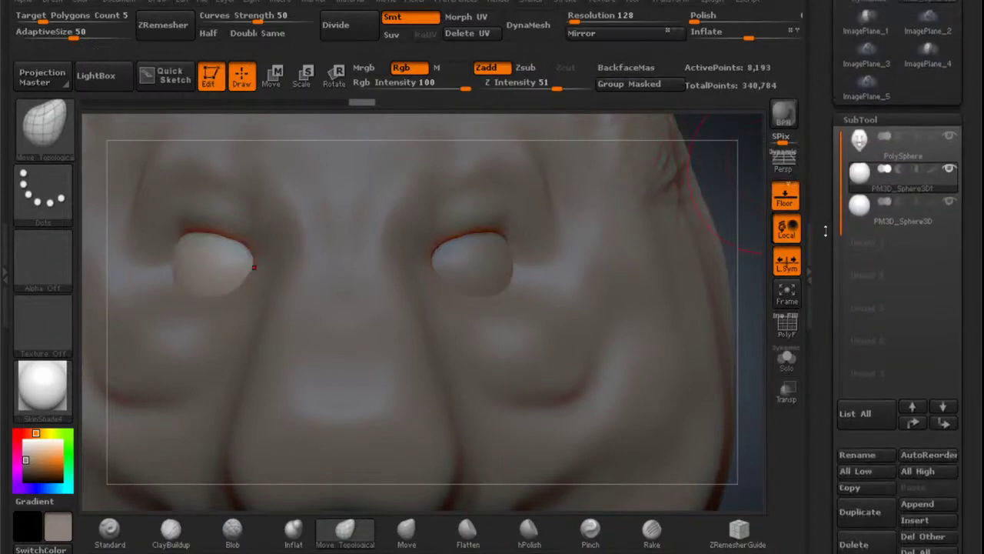
# Merge the two eyeballs into one subtool and move the head subtool below it in the subtool order.
pyautogui.scroll(-10, 821, 258)
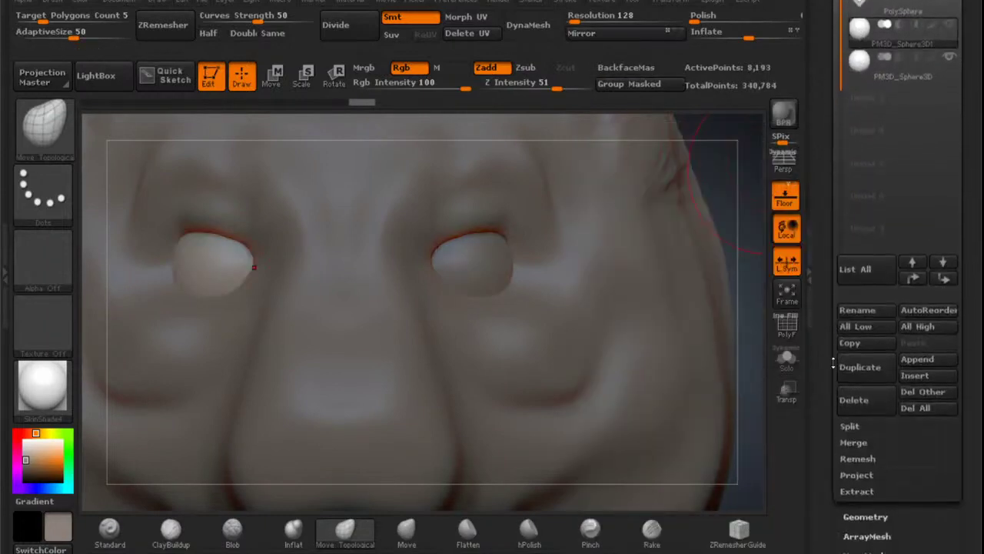
pyautogui.click(853, 354)
pyautogui.click(857, 370)
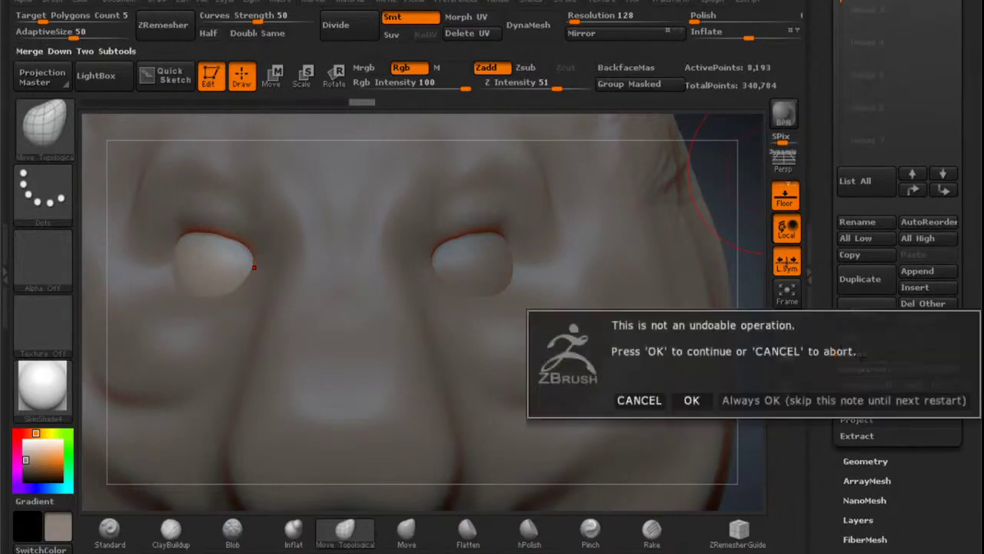
pyautogui.click(725, 400)
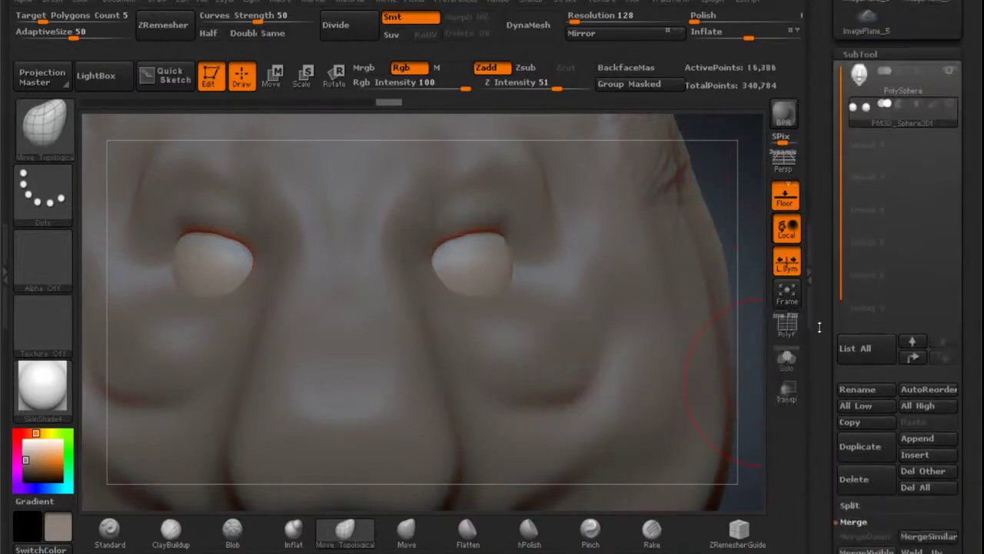
pyautogui.click(858, 163)
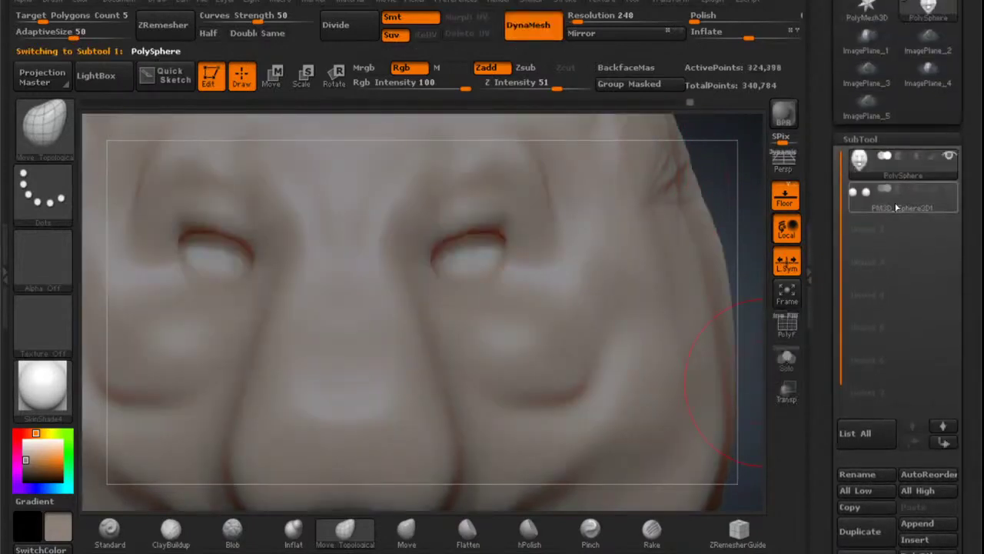
pyautogui.click(946, 444)
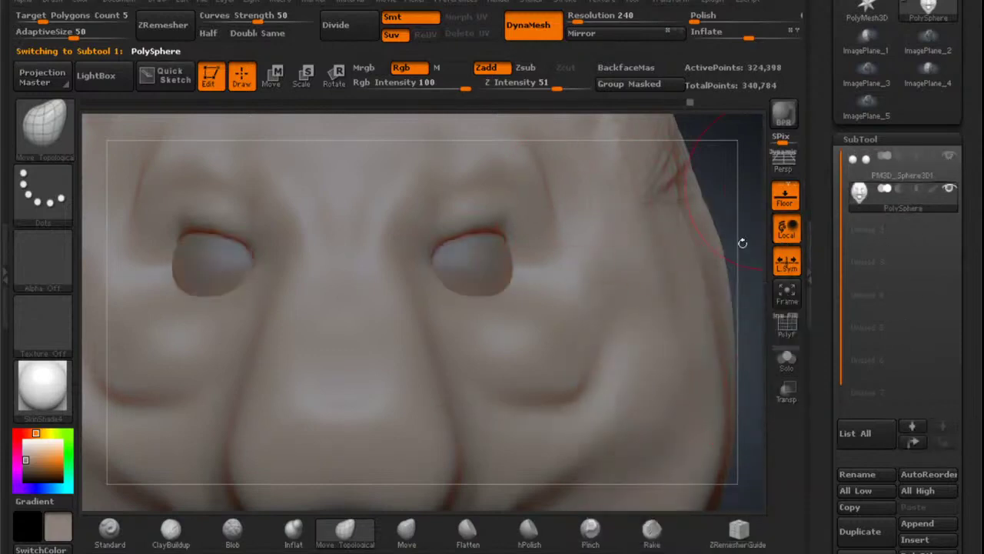
# Reshape the muzzle's lower edge along the mouth line in side view with the Move Topological brush.
pyautogui.keyDown('alt'); pyautogui.moveTo(743, 243); pyautogui.dragTo(527, 253); pyautogui.keyUp('alt')
pyautogui.keyDown('alt'); pyautogui.moveTo(692, 184); pyautogui.dragTo(615, 237); pyautogui.keyUp('alt')
pyautogui.moveTo(744, 249); pyautogui.dragTo(569, 267)
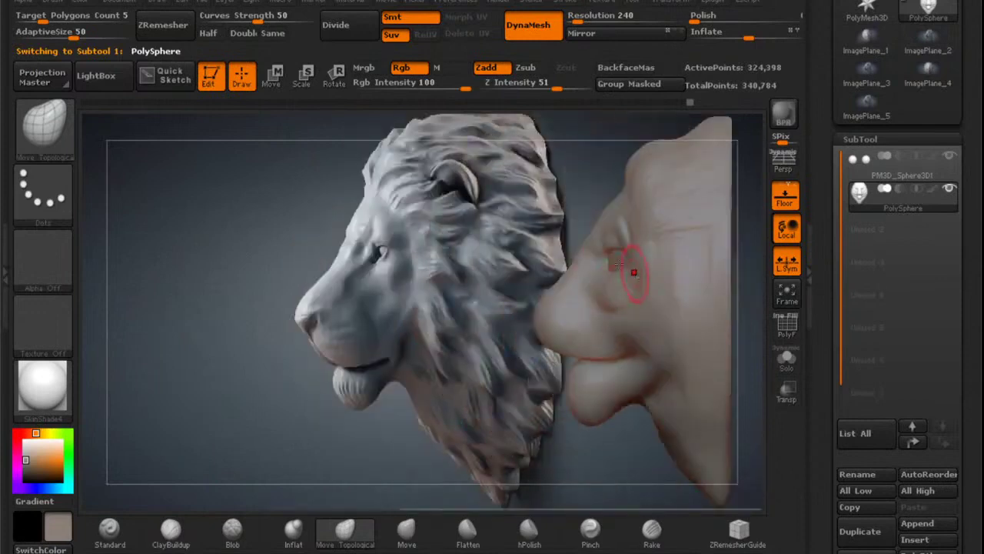
pyautogui.keyDown('alt'); pyautogui.moveTo(634, 273); pyautogui.dragTo(496, 245, button='right'); pyautogui.keyUp('alt')
pyautogui.keyDown('alt'); pyautogui.moveTo(462, 317); pyautogui.dragTo(481, 290, button='right'); pyautogui.keyUp('alt')
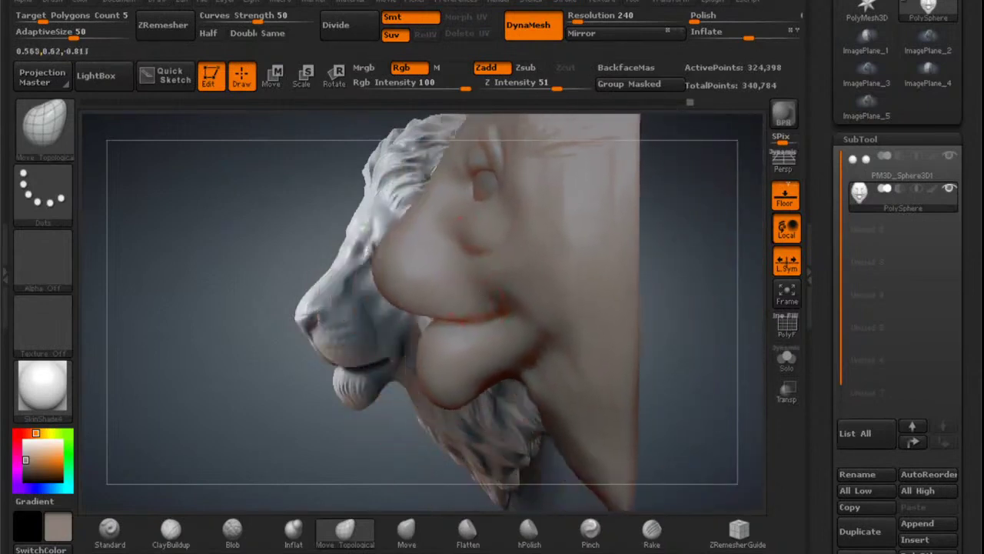
pyautogui.keyDown('ctrl'); pyautogui.moveTo(462, 254); pyautogui.dragTo(446, 287, button='right'); pyautogui.keyUp('ctrl')
pyautogui.moveTo(431, 336); pyautogui.dragTo(438, 287, button='right')
pyautogui.press('space')
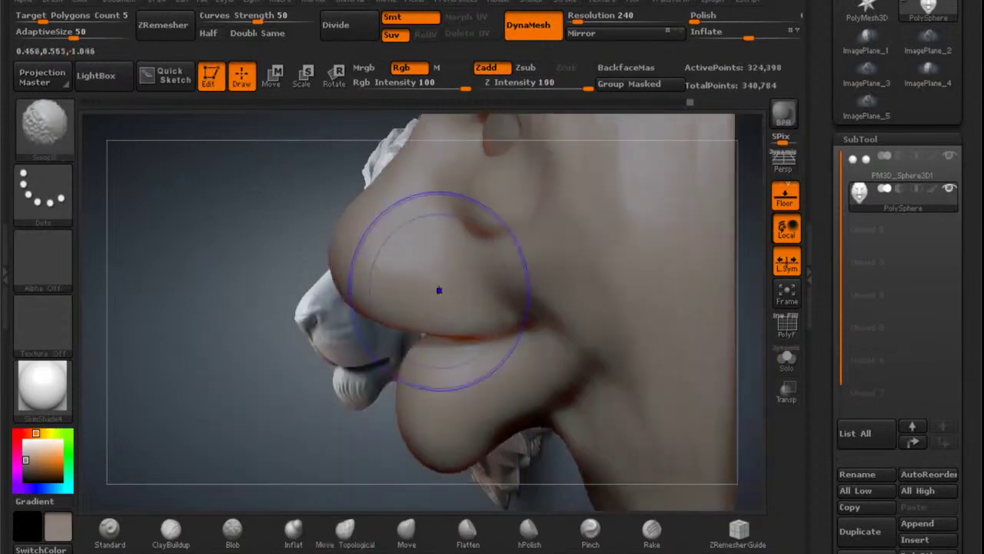
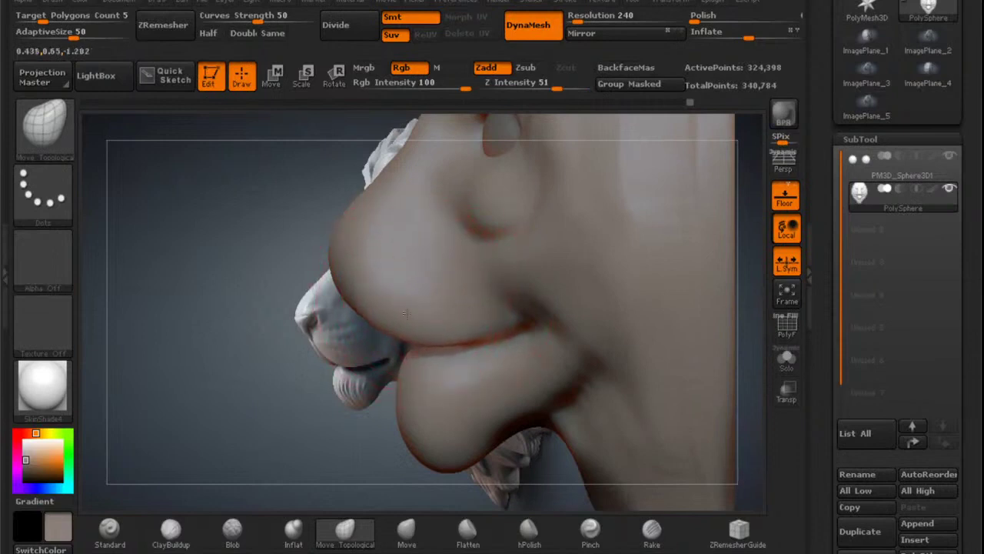
pyautogui.moveTo(473, 321)
pyautogui.keyDown('alt'); pyautogui.mouseDown(button='right')
pyautogui.moveTo(473, 264)
pyautogui.moveTo(525, 198)
pyautogui.moveTo(478, 189)
pyautogui.mouseUp(button='right'); pyautogui.keyUp('alt')
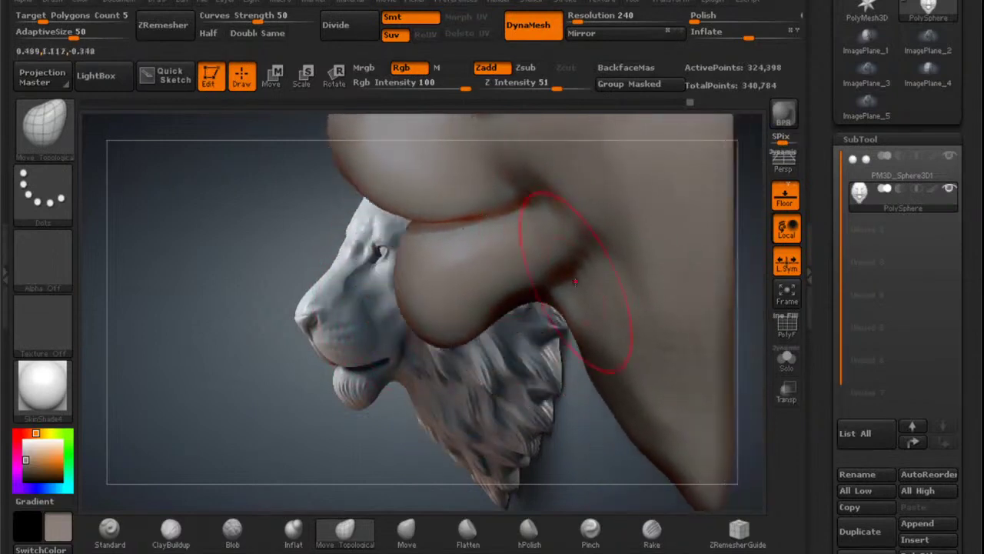
pyautogui.moveTo(575, 284)
pyautogui.keyDown('alt'); pyautogui.mouseDown(button='right')
pyautogui.moveTo(560, 256)
pyautogui.moveTo(556, 279)
pyautogui.moveTo(569, 222)
pyautogui.moveTo(549, 268)
pyautogui.moveTo(527, 277)
pyautogui.mouseUp(button='right'); pyautogui.keyUp('alt')
pyautogui.keyDown('alt'); pyautogui.moveTo(518, 211); pyautogui.dragTo(527, 266, button='right'); pyautogui.keyUp('alt')
pyautogui.moveTo(550, 202)
pyautogui.keyDown('alt'); pyautogui.mouseDown(button='right')
pyautogui.moveTo(554, 279)
pyautogui.moveTo(545, 269)
pyautogui.moveTo(623, 221)
pyautogui.moveTo(647, 229)
pyautogui.moveTo(618, 207)
pyautogui.moveTo(629, 190)
pyautogui.moveTo(634, 212)
pyautogui.moveTo(520, 232)
pyautogui.mouseUp(button='right'); pyautogui.keyUp('alt')
# Mask a narrow vertical strip along the flat back of the head in side view.
pyautogui.click(171, 531)
pyautogui.keyDown('ctrl'); pyautogui.moveTo(582, 246); pyautogui.dragTo(575, 214, button='right'); pyautogui.keyUp('ctrl')
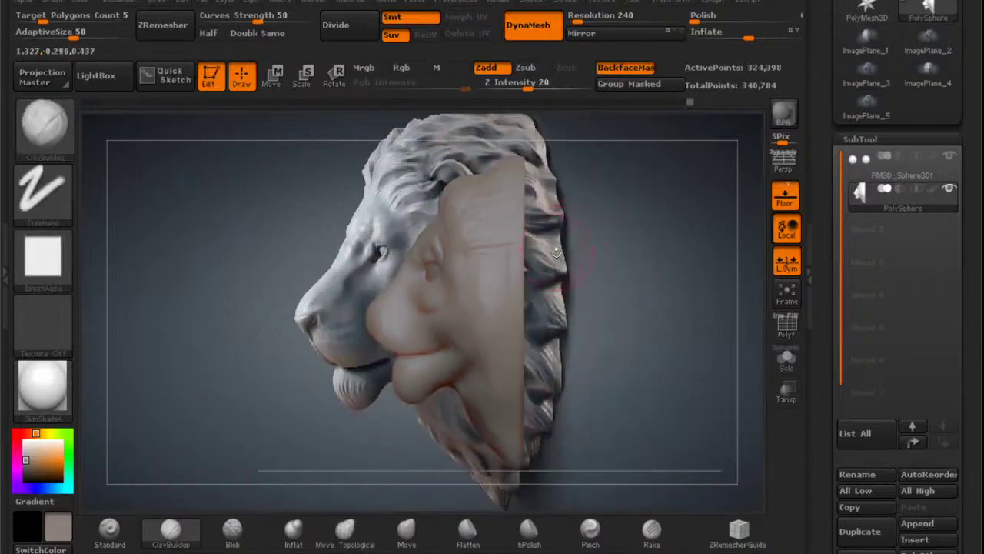
pyautogui.moveTo(500, 308)
pyautogui.keyDown('alt'); pyautogui.mouseDown(button='right')
pyautogui.moveTo(571, 257)
pyautogui.moveTo(512, 321)
pyautogui.mouseUp(button='right'); pyautogui.keyUp('alt')
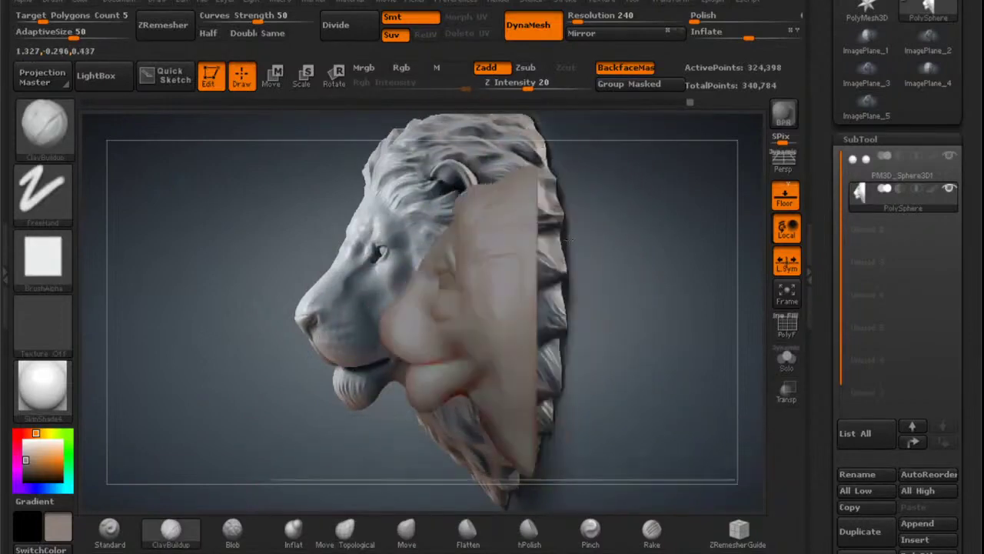
pyautogui.keyDown('alt'); pyautogui.moveTo(566, 233); pyautogui.dragTo(595, 201, button='right'); pyautogui.keyUp('alt')
pyautogui.keyDown('alt'); pyautogui.moveTo(595, 201); pyautogui.dragTo(599, 168, button='right'); pyautogui.keyUp('alt')
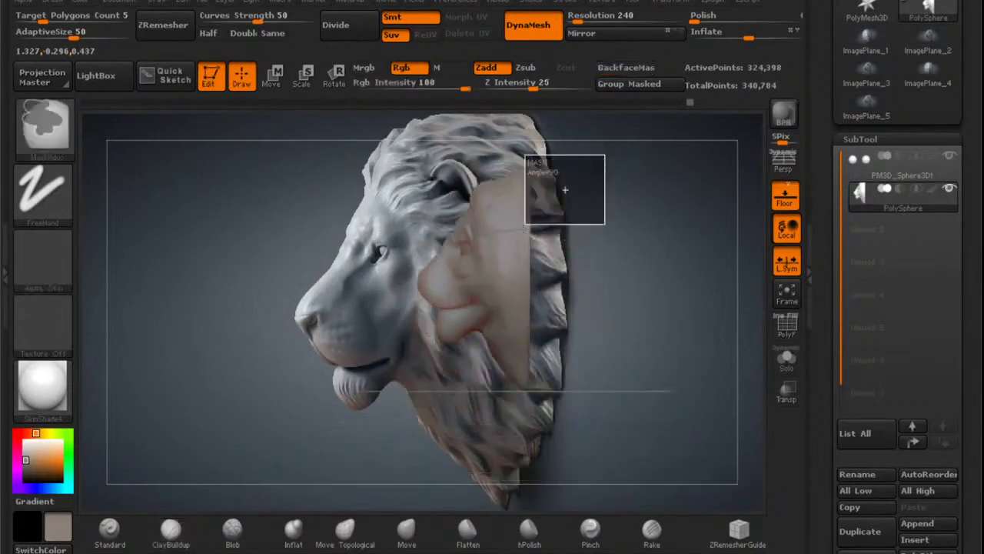
pyautogui.keyDown('ctrl'); pyautogui.moveTo(525, 227); pyautogui.dragTo(511, 409); pyautogui.keyUp('ctrl')
pyautogui.rightClick(504, 307)
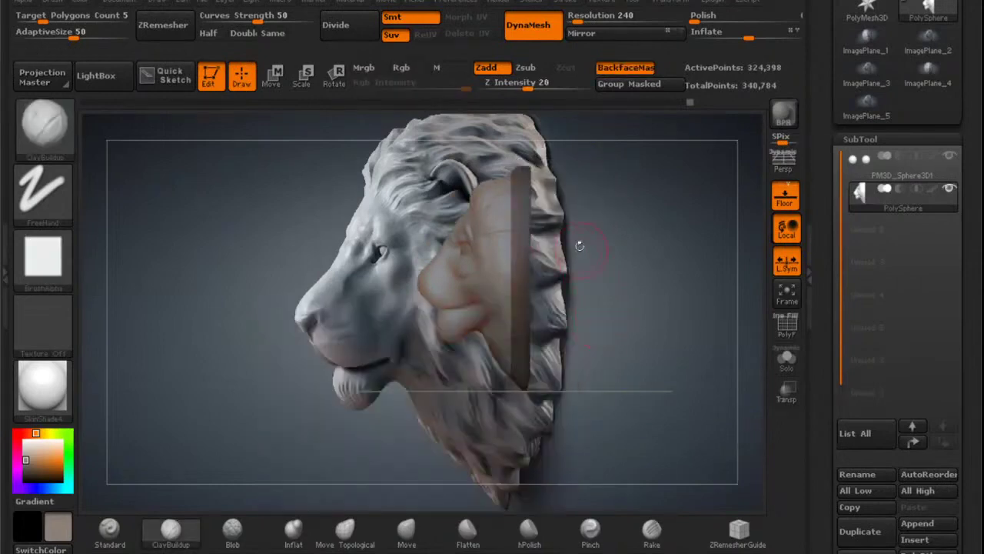
# Blur the edge of the mask on the head's back strip.
pyautogui.keyDown('ctrl'); pyautogui.moveTo(579, 246); pyautogui.dragTo(576, 296, button='right'); pyautogui.keyUp('ctrl')
pyautogui.keyDown('ctrl'); pyautogui.click(607, 233); pyautogui.keyUp('ctrl')
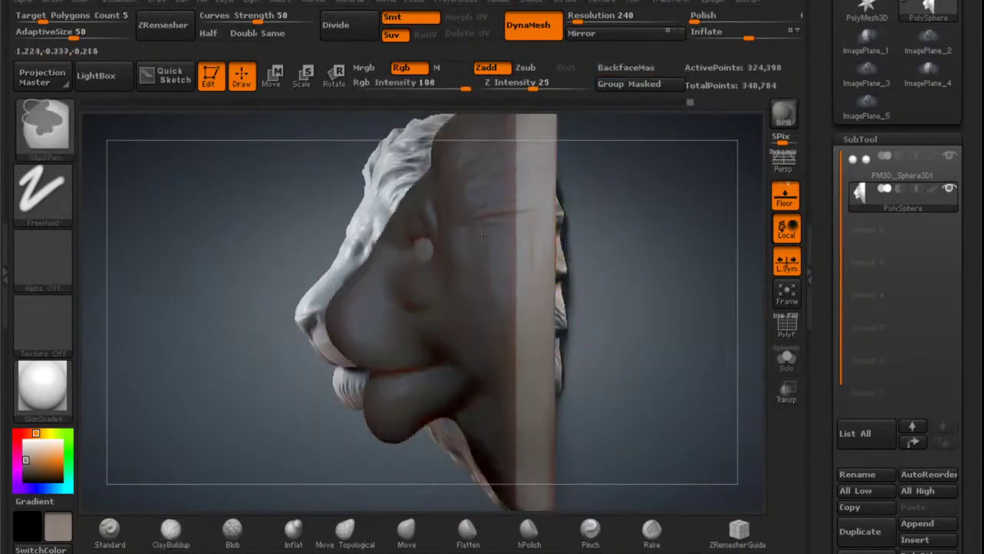
pyautogui.keyDown('ctrl'); pyautogui.click(618, 227); pyautogui.keyUp('ctrl')
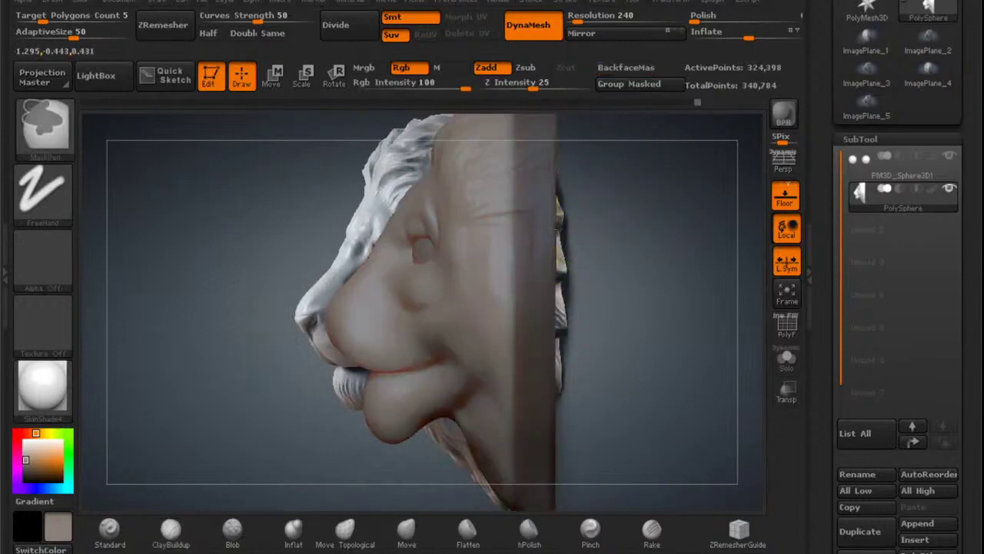
pyautogui.keyDown('ctrl'); pyautogui.click(559, 229); pyautogui.keyUp('ctrl')
pyautogui.keyDown('ctrl'); pyautogui.click(609, 217); pyautogui.keyUp('ctrl')
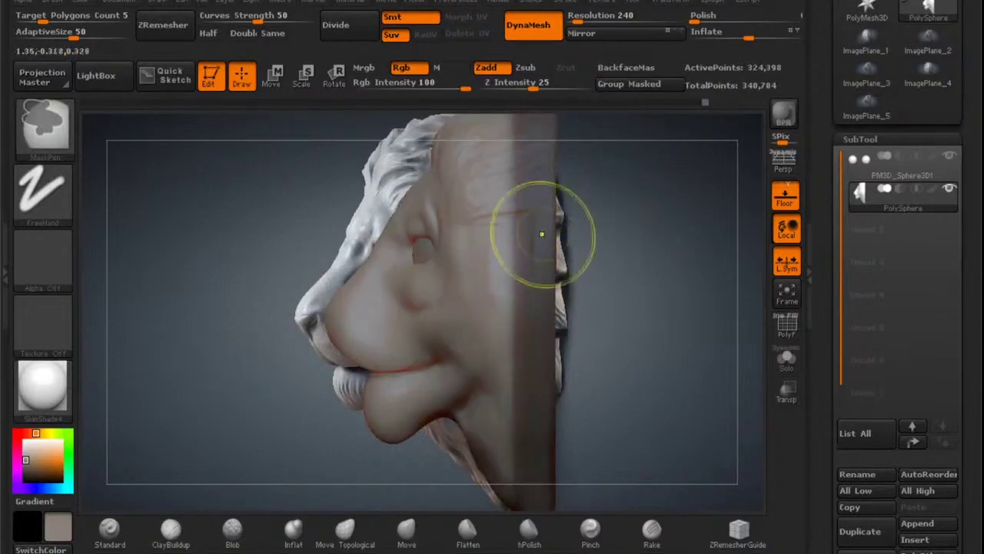
# Invert the mask, pull the flat back strip straight backward with the Transpose Move line, and clear the mask.
pyautogui.keyDown('alt'); pyautogui.moveTo(602, 240); pyautogui.dragTo(647, 215); pyautogui.keyUp('alt')
pyautogui.keyDown('ctrl'); pyautogui.click(648, 215); pyautogui.keyUp('ctrl')
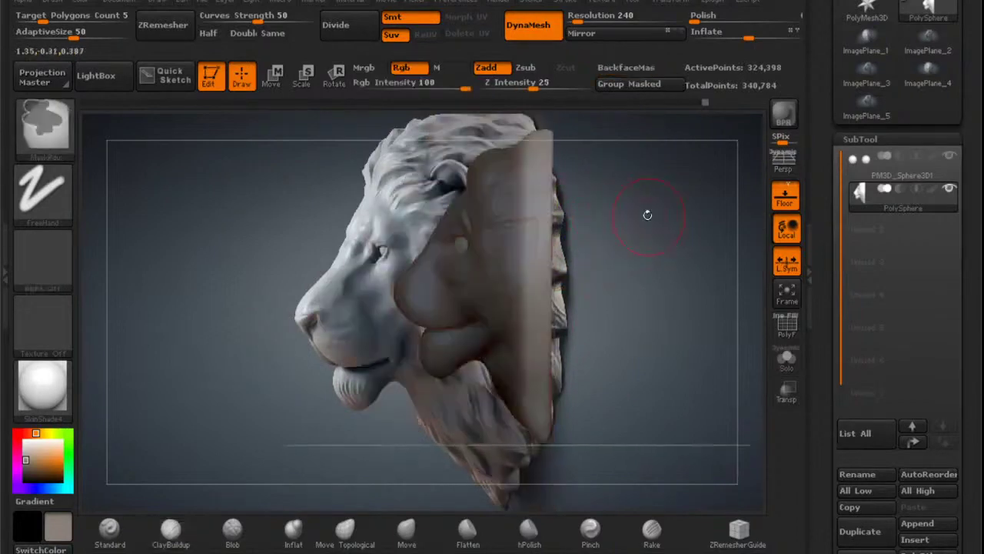
pyautogui.press('w')
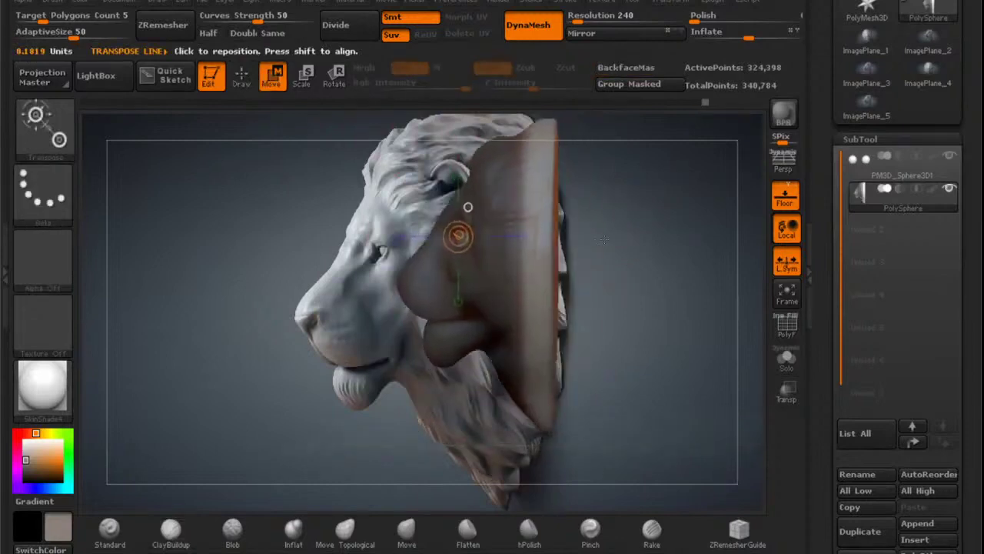
pyautogui.keyDown('shift'); pyautogui.moveTo(603, 238); pyautogui.dragTo(606, 240); pyautogui.keyUp('shift')
pyautogui.moveTo(540, 263)
pyautogui.keyDown('shift'); pyautogui.mouseDown()
pyautogui.moveTo(639, 263)
pyautogui.moveTo(606, 262)
pyautogui.mouseUp(); pyautogui.keyUp('shift')
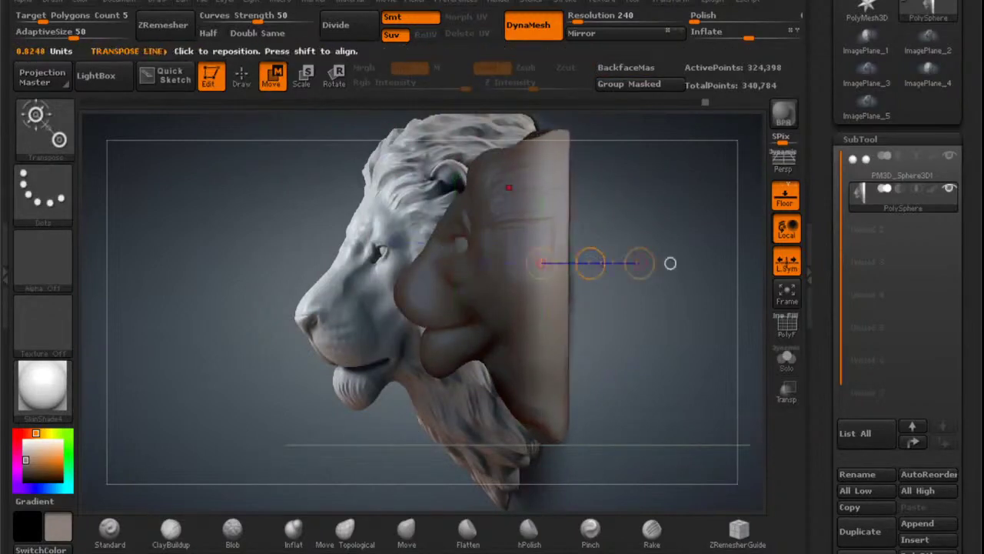
pyautogui.click(248, 82)
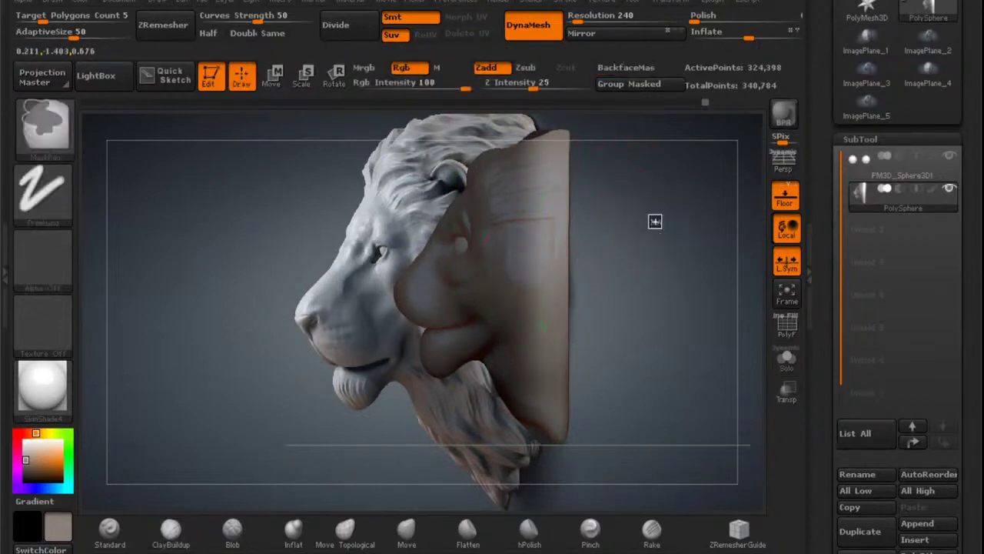
pyautogui.keyDown('ctrl'); pyautogui.moveTo(654, 220); pyautogui.dragTo(691, 250); pyautogui.keyUp('ctrl')
# Smooth the crease on the side of the head near its back edge and remesh the head with DynaMesh.
pyautogui.moveTo(561, 268)
pyautogui.mouseDown(button='right')
pyautogui.moveTo(579, 262)
pyautogui.moveTo(535, 255)
pyautogui.mouseUp(button='right')
pyautogui.moveTo(550, 223)
pyautogui.keyDown('ctrl'); pyautogui.mouseDown(button='right')
pyautogui.moveTo(571, 254)
pyautogui.moveTo(553, 284)
pyautogui.mouseUp(button='right'); pyautogui.keyUp('ctrl')
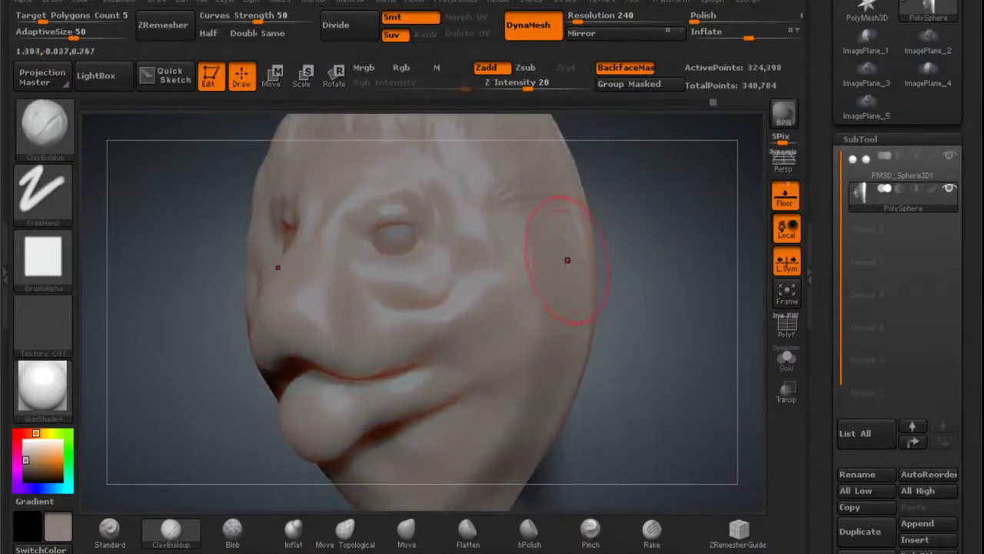
pyautogui.press('shift')
pyautogui.keyDown('shift'); pyautogui.moveTo(502, 195); pyautogui.dragTo(530, 196); pyautogui.keyUp('shift')
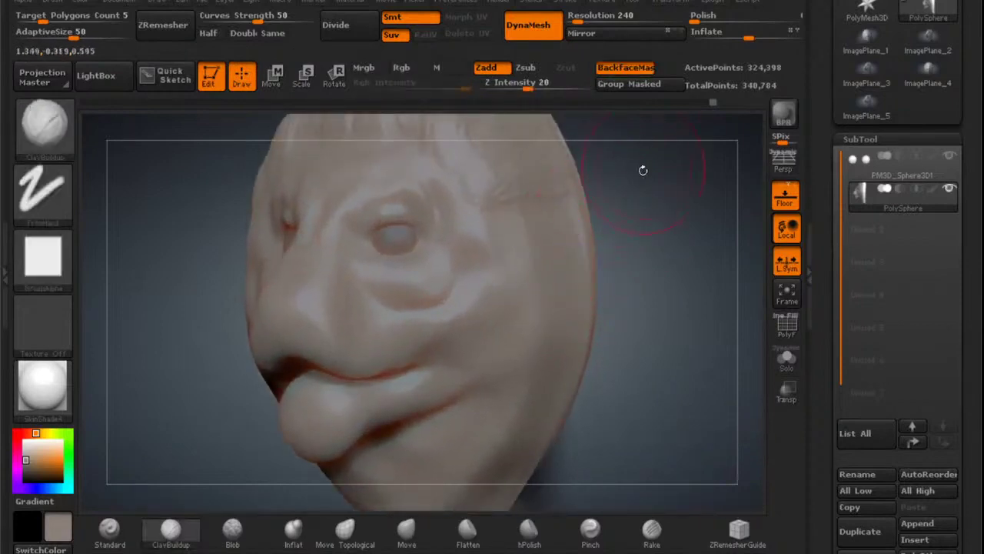
pyautogui.keyDown('ctrl'); pyautogui.moveTo(636, 205); pyautogui.dragTo(658, 240); pyautogui.keyUp('ctrl')
pyautogui.press('shift')
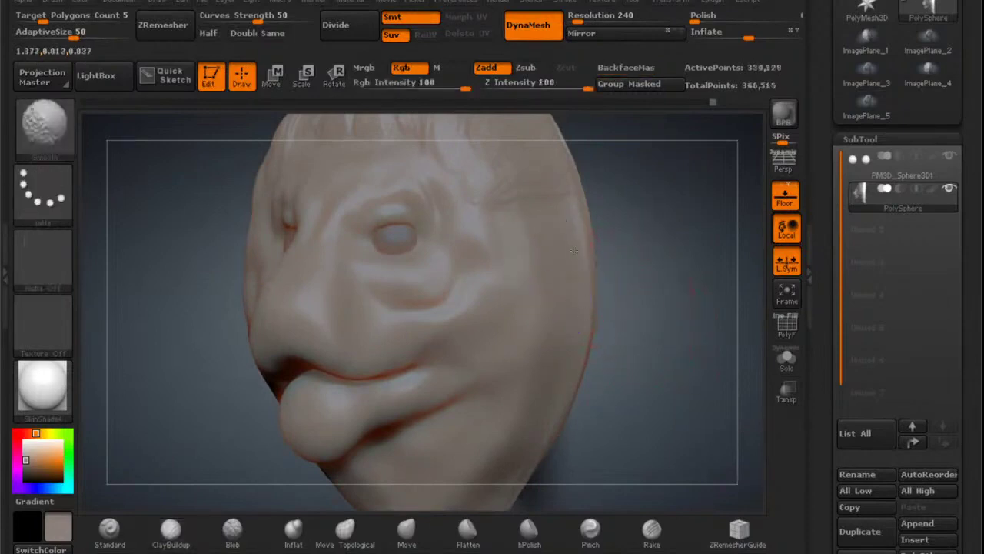
# Smooth the rear side of the head down toward the neck below the jaw.
pyautogui.keyDown('shift'); pyautogui.moveTo(574, 252); pyautogui.dragTo(542, 342); pyautogui.keyUp('shift')
pyautogui.keyDown('alt'); pyautogui.moveTo(521, 429); pyautogui.dragTo(538, 342, button='right'); pyautogui.keyUp('alt')
pyautogui.keyDown('shift'); pyautogui.moveTo(538, 342); pyautogui.dragTo(478, 382); pyautogui.keyUp('shift')
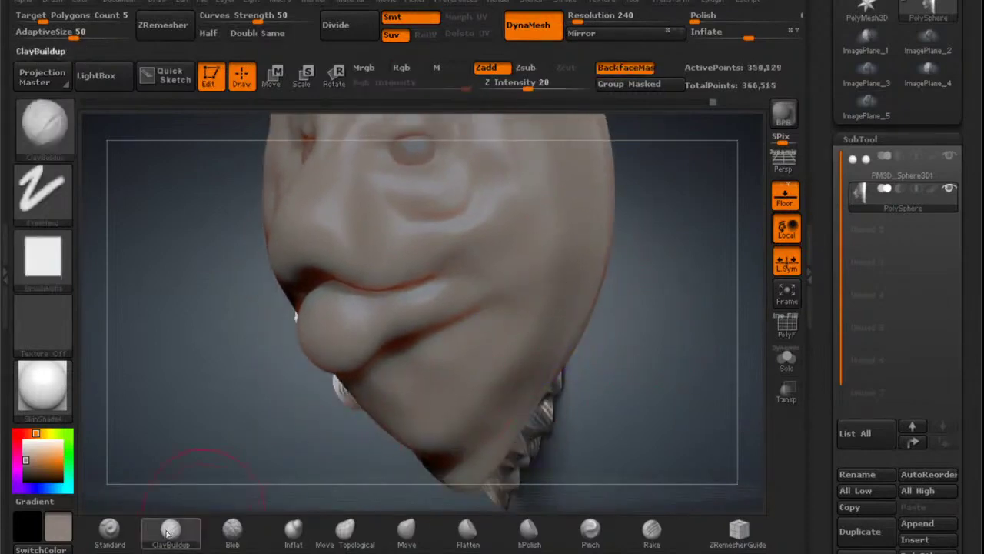
# Build up volume on the neck and the side of the head behind the eye with the ClayBuildup brush.
pyautogui.press('b')
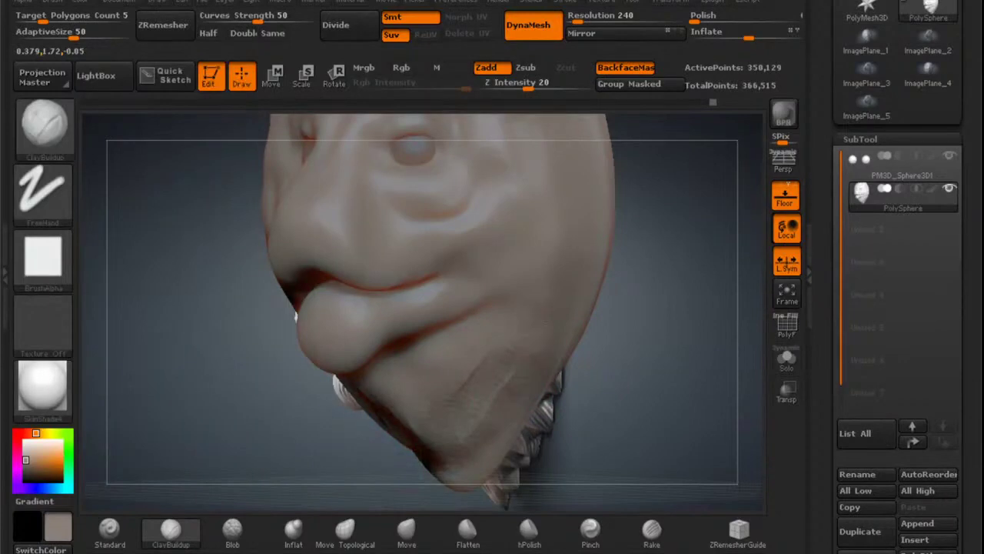
pyautogui.keyDown('alt'); pyautogui.moveTo(544, 147); pyautogui.dragTo(524, 300, button='right'); pyautogui.keyUp('alt')
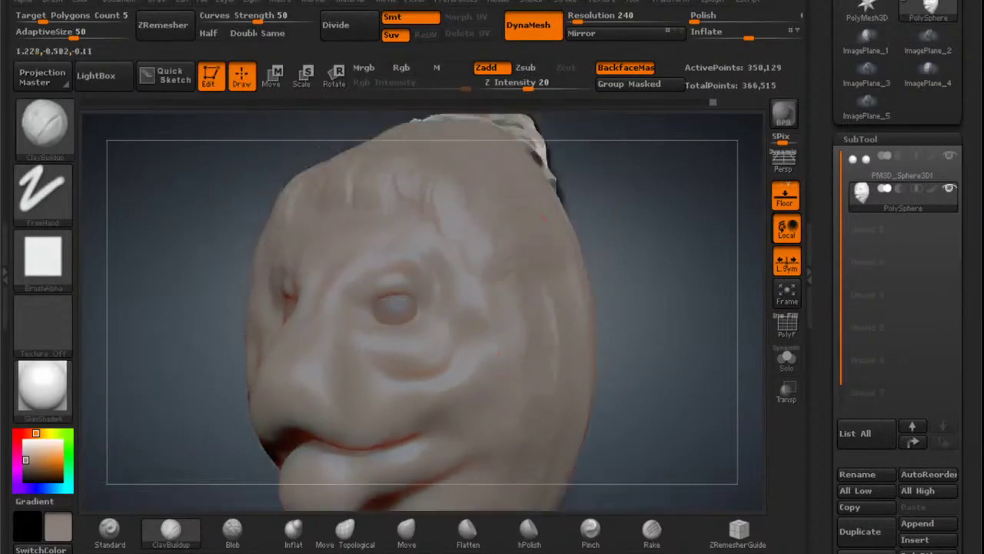
pyautogui.moveTo(522, 239)
pyautogui.keyDown('alt'); pyautogui.mouseDown(button='right')
pyautogui.moveTo(483, 272)
pyautogui.moveTo(538, 280)
pyautogui.moveTo(557, 269)
pyautogui.moveTo(559, 218)
pyautogui.moveTo(592, 154)
pyautogui.moveTo(531, 184)
pyautogui.moveTo(584, 267)
pyautogui.moveTo(630, 204)
pyautogui.moveTo(565, 257)
pyautogui.moveTo(583, 261)
pyautogui.moveTo(642, 227)
pyautogui.moveTo(713, 260)
pyautogui.moveTo(635, 228)
pyautogui.moveTo(581, 253)
pyautogui.mouseUp(button='right'); pyautogui.keyUp('alt')
pyautogui.moveTo(565, 228)
pyautogui.mouseDown()
pyautogui.moveTo(602, 250)
pyautogui.moveTo(582, 277)
pyautogui.moveTo(621, 308)
pyautogui.mouseUp()
pyautogui.moveTo(604, 257)
pyautogui.mouseDown()
pyautogui.moveTo(606, 349)
pyautogui.moveTo(664, 258)
pyautogui.mouseUp()
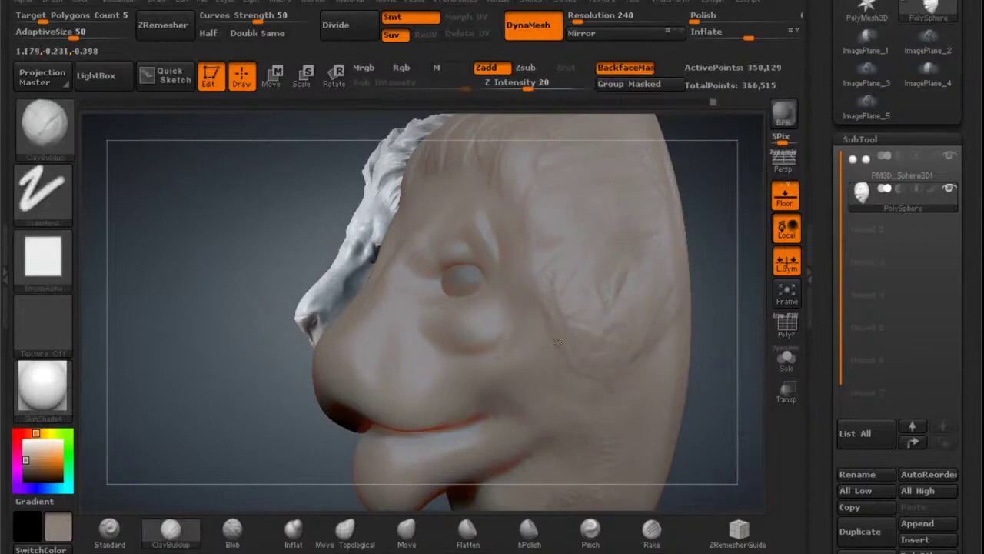
# Add clay to the side of the neck below the jaw with the ClayBuildup brush.
pyautogui.keyDown('alt'); pyautogui.moveTo(713, 354); pyautogui.dragTo(685, 239); pyautogui.keyUp('alt')
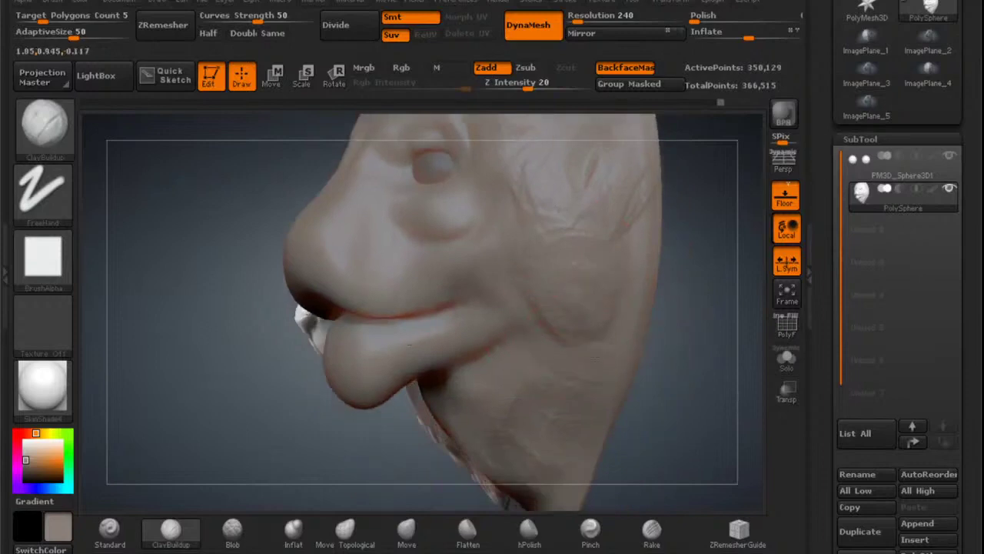
pyautogui.moveTo(529, 407); pyautogui.dragTo(572, 457)
pyautogui.moveTo(525, 412)
pyautogui.mouseDown()
pyautogui.moveTo(544, 461)
pyautogui.moveTo(529, 444)
pyautogui.mouseUp()
pyautogui.moveTo(677, 408); pyautogui.dragTo(676, 269)
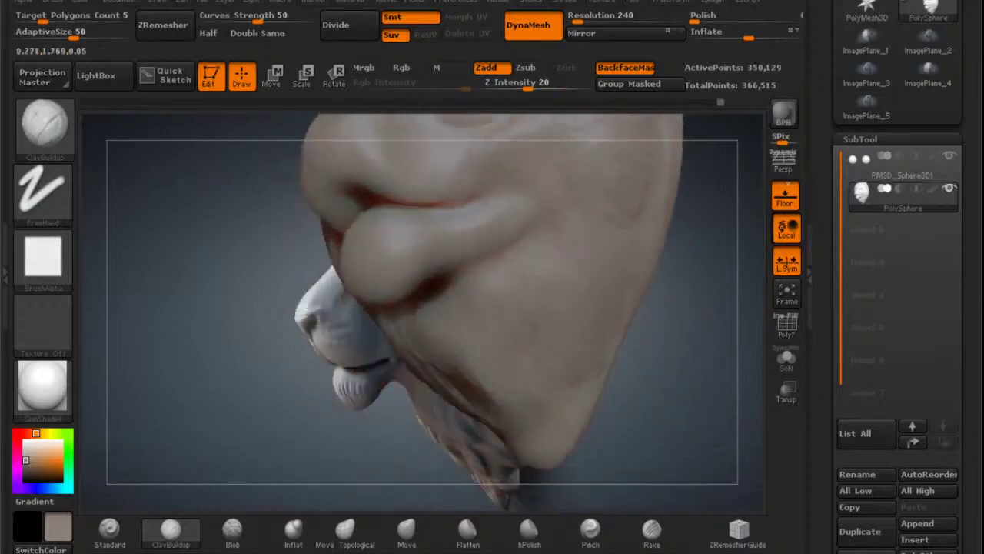
# Build up the throat beneath the chin with diagonal ClayBuildup strokes toward the tip of the neck.
pyautogui.moveTo(462, 363)
pyautogui.mouseDown()
pyautogui.moveTo(492, 393)
pyautogui.moveTo(457, 355)
pyautogui.mouseUp()
pyautogui.moveTo(475, 410); pyautogui.dragTo(412, 331)
pyautogui.moveTo(464, 368); pyautogui.dragTo(420, 323)
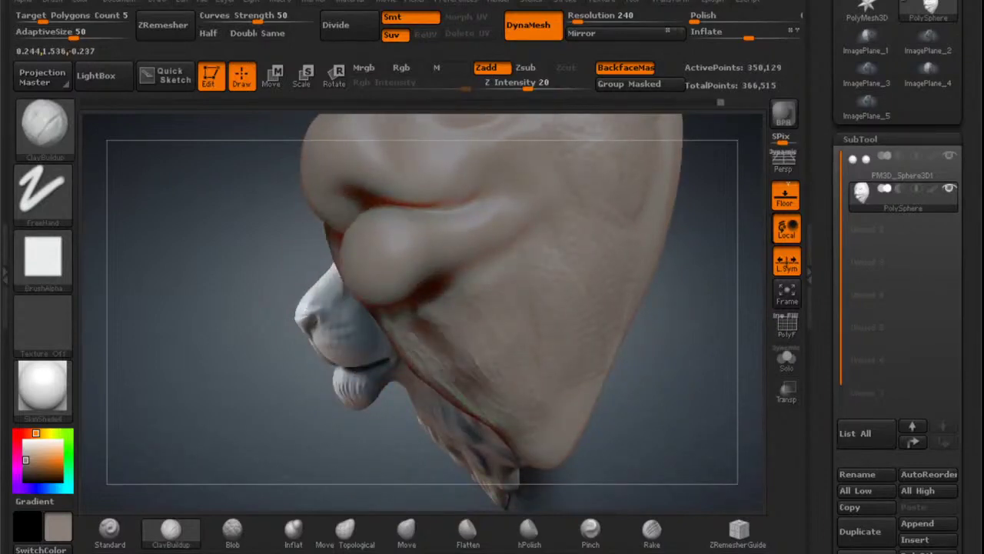
pyautogui.moveTo(483, 392)
pyautogui.mouseDown()
pyautogui.moveTo(448, 343)
pyautogui.moveTo(492, 426)
pyautogui.moveTo(457, 357)
pyautogui.mouseUp()
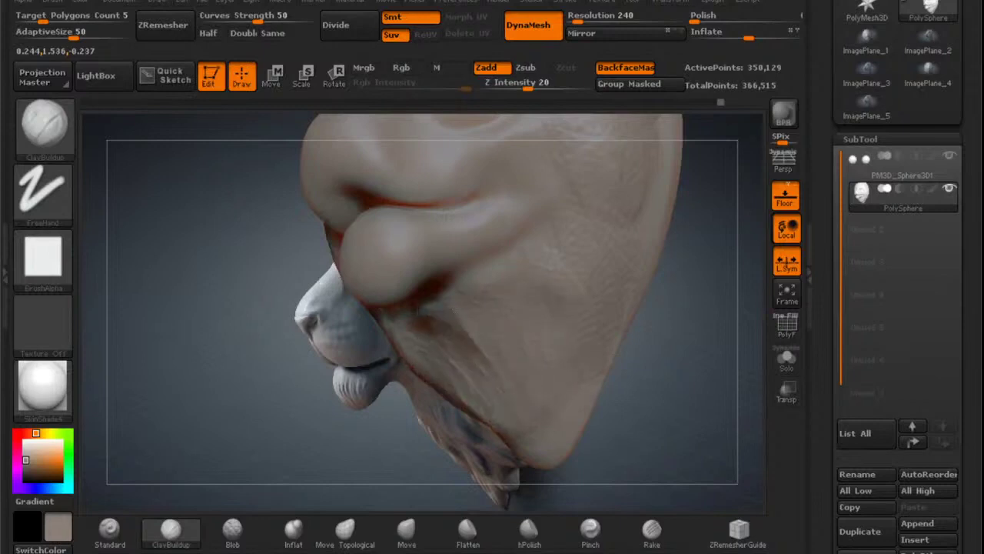
pyautogui.moveTo(484, 292)
pyautogui.mouseDown()
pyautogui.moveTo(428, 313)
pyautogui.moveTo(465, 402)
pyautogui.mouseUp()
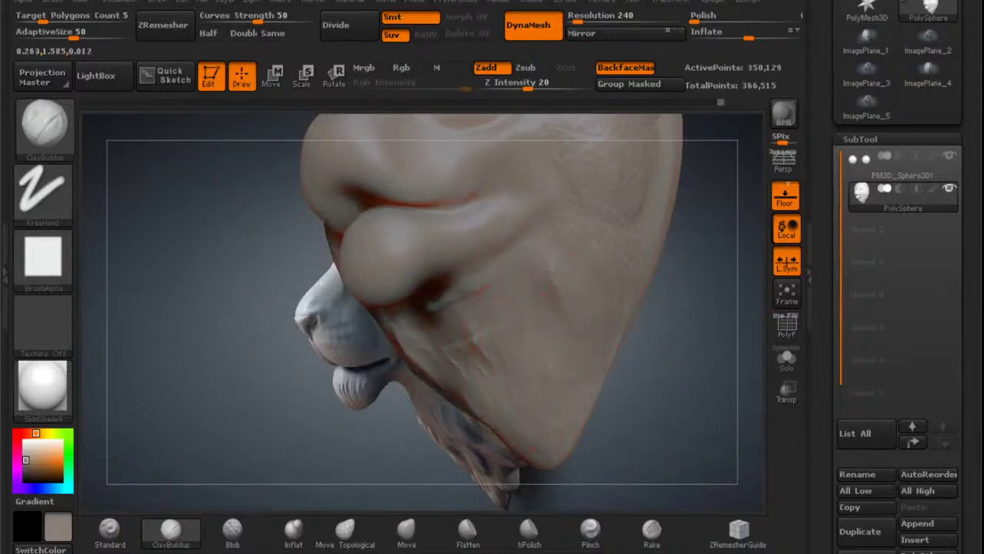
pyautogui.moveTo(505, 444); pyautogui.dragTo(455, 365)
pyautogui.moveTo(478, 421); pyautogui.dragTo(423, 326)
# Set the ClayBuildup draw size to 185 and layer more diagonal strokes along the throat's front edge.
pyautogui.press('space')
pyautogui.moveTo(531, 309); pyautogui.dragTo(524, 309)
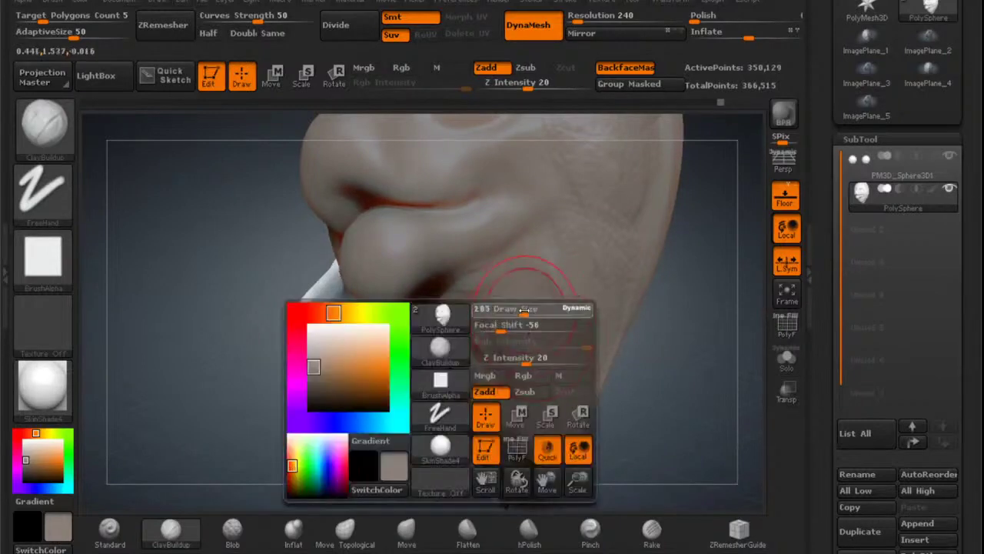
pyautogui.moveTo(514, 412); pyautogui.dragTo(479, 370)
pyautogui.moveTo(505, 440)
pyautogui.mouseDown()
pyautogui.moveTo(435, 319)
pyautogui.moveTo(431, 339)
pyautogui.mouseUp()
pyautogui.moveTo(469, 407); pyautogui.dragTo(425, 330)
pyautogui.moveTo(452, 391); pyautogui.dragTo(398, 331)
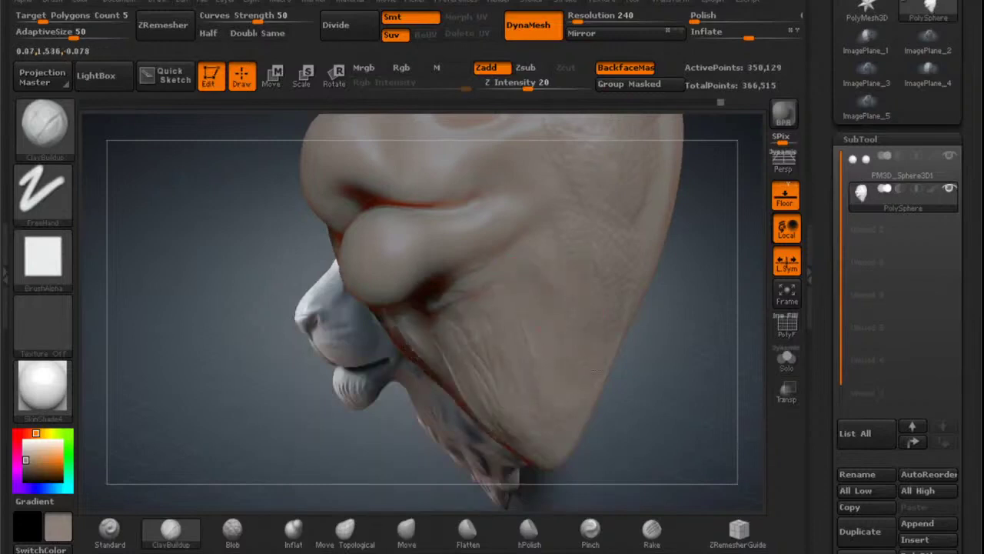
pyautogui.moveTo(511, 438); pyautogui.dragTo(487, 389)
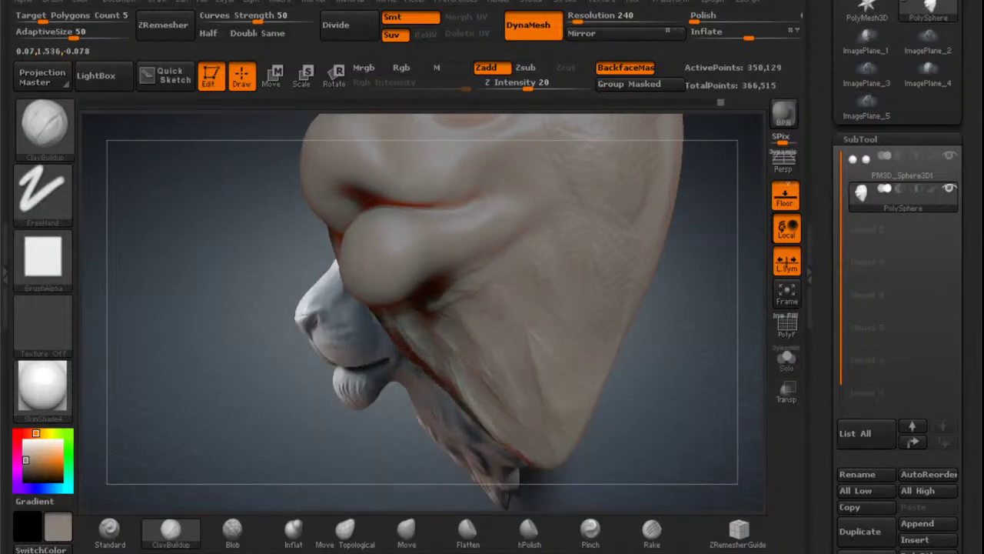
# Build up mane volume behind the corner of the jaw and along the cheek with ClayBuildup.
pyautogui.moveTo(668, 361)
pyautogui.mouseDown()
pyautogui.moveTo(670, 331)
pyautogui.moveTo(687, 419)
pyautogui.mouseUp()
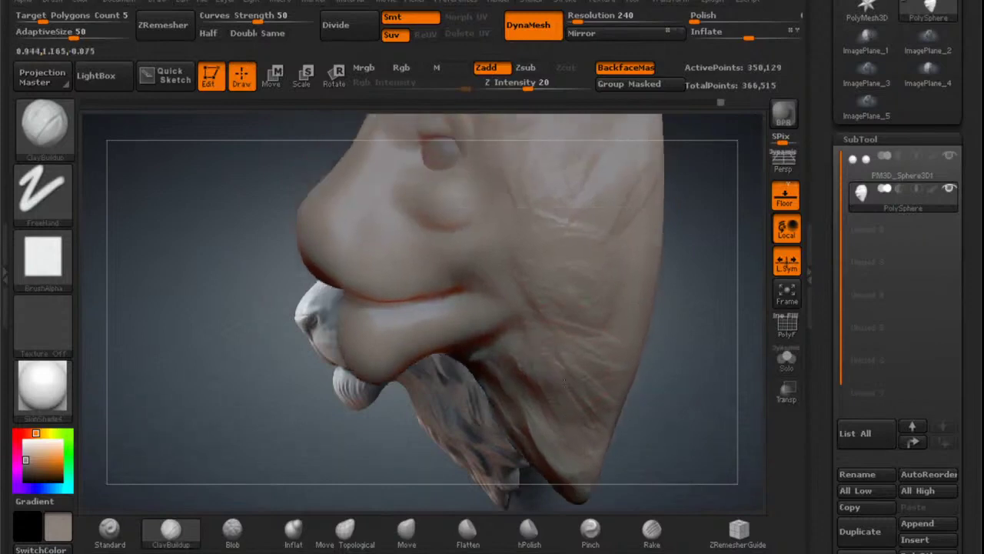
pyautogui.moveTo(560, 344)
pyautogui.mouseDown()
pyautogui.moveTo(548, 406)
pyautogui.moveTo(479, 379)
pyautogui.mouseUp()
pyautogui.moveTo(684, 362); pyautogui.dragTo(681, 427)
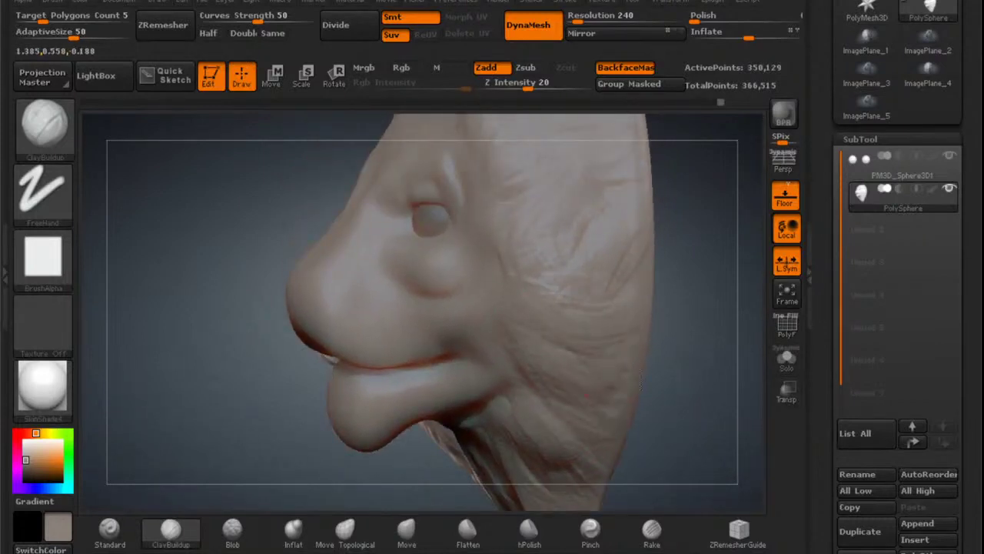
pyautogui.keyDown('alt'); pyautogui.moveTo(598, 261); pyautogui.dragTo(596, 353, button='right'); pyautogui.keyUp('alt')
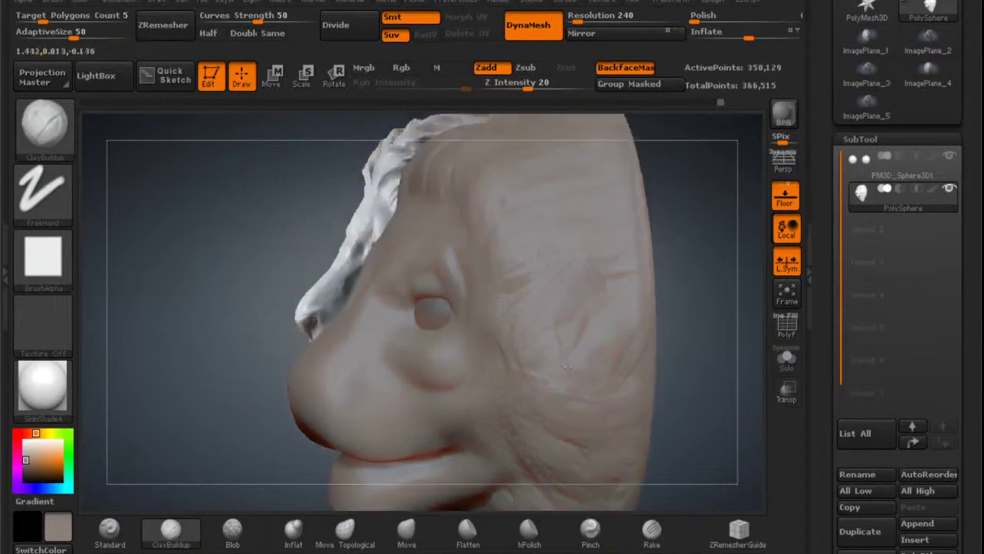
# Build up the top of the head and forehead with ClayBuildup at draw size 272.
pyautogui.moveTo(607, 258)
pyautogui.mouseDown(button='right')
pyautogui.moveTo(618, 317)
pyautogui.moveTo(612, 307)
pyautogui.moveTo(560, 310)
pyautogui.mouseUp(button='right')
pyautogui.click(406, 530)
pyautogui.moveTo(525, 269); pyautogui.dragTo(615, 274, button='right')
pyautogui.rightClick(517, 263)
pyautogui.click(172, 531)
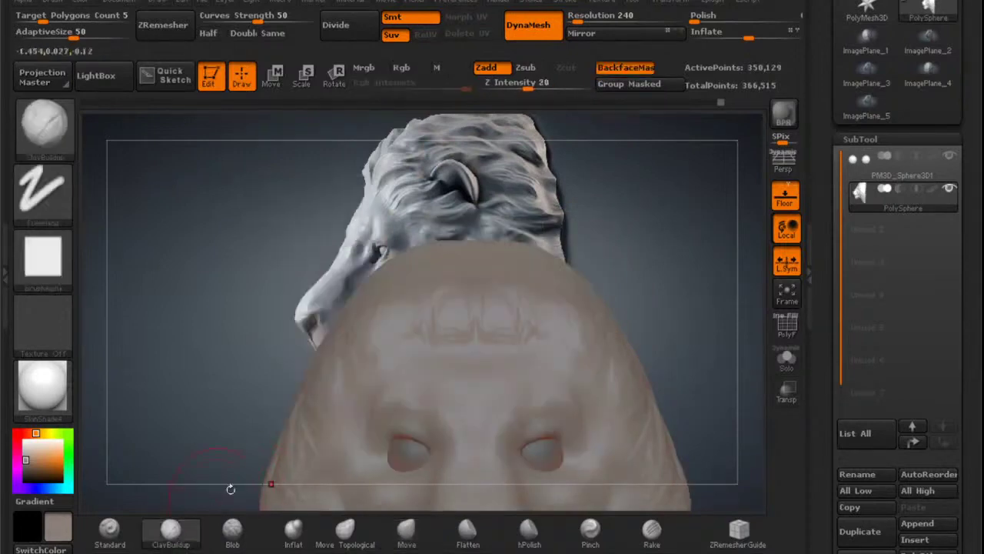
pyautogui.moveTo(519, 285)
pyautogui.mouseDown(button='right')
pyautogui.moveTo(508, 292)
pyautogui.moveTo(510, 315)
pyautogui.mouseUp(button='right')
pyautogui.rightClick(510, 288)
pyautogui.moveTo(510, 289); pyautogui.dragTo(522, 289)
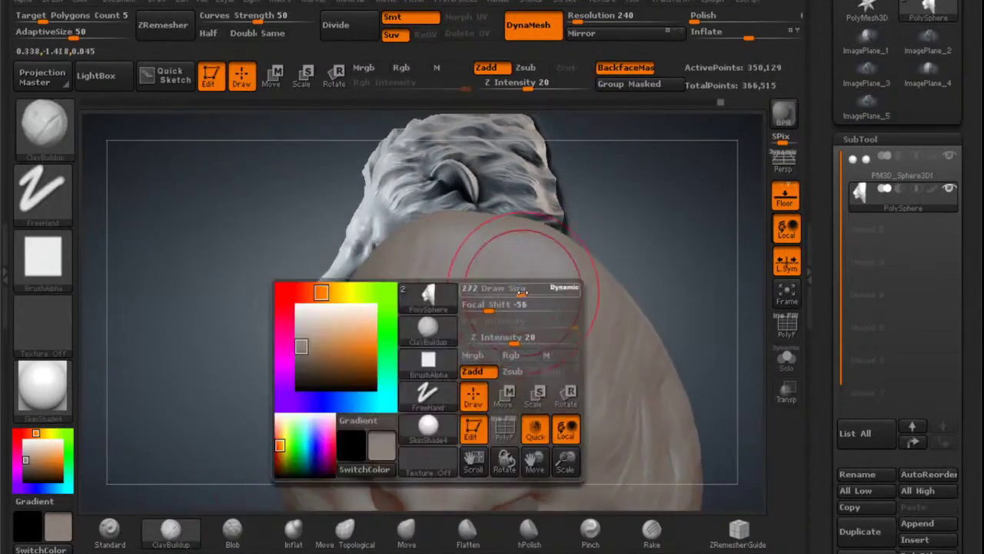
pyautogui.moveTo(493, 260); pyautogui.dragTo(387, 288)
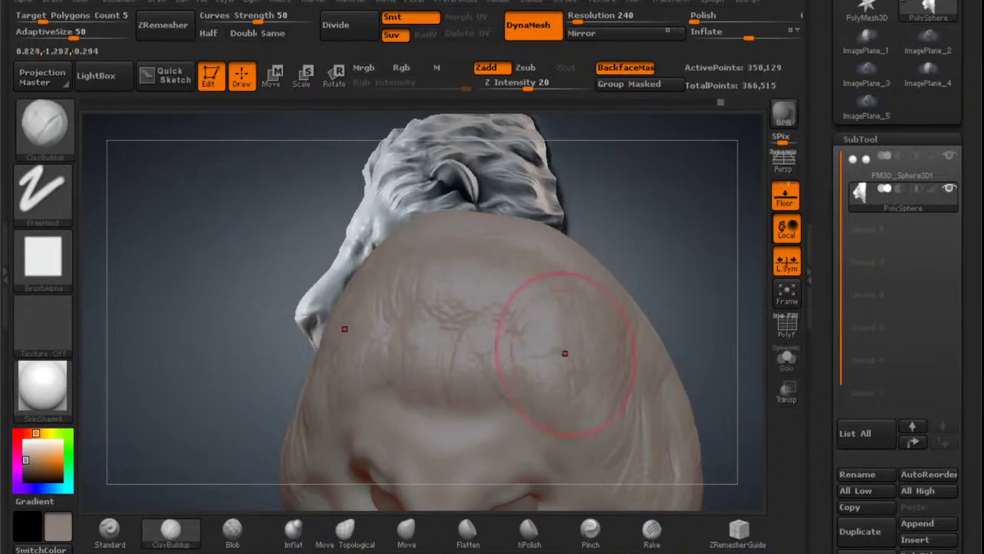
# Add clay along the side of the nose bridge with ClayBuildup at draw size 198.
pyautogui.moveTo(565, 353); pyautogui.dragTo(591, 169, button='right')
pyautogui.moveTo(587, 259)
pyautogui.mouseDown(button='right')
pyautogui.moveTo(517, 269)
pyautogui.moveTo(587, 282)
pyautogui.moveTo(580, 288)
pyautogui.moveTo(633, 239)
pyautogui.moveTo(643, 251)
pyautogui.moveTo(534, 284)
pyautogui.moveTo(545, 298)
pyautogui.moveTo(518, 298)
pyautogui.moveTo(594, 281)
pyautogui.moveTo(616, 291)
pyautogui.moveTo(499, 295)
pyautogui.moveTo(555, 287)
pyautogui.mouseUp(button='right')
pyautogui.moveTo(556, 288)
pyautogui.keyDown('ctrl'); pyautogui.mouseDown(button='right')
pyautogui.moveTo(530, 286)
pyautogui.moveTo(559, 269)
pyautogui.mouseUp(button='right'); pyautogui.keyUp('ctrl')
pyautogui.press('space')
pyautogui.moveTo(555, 232); pyautogui.dragTo(540, 231)
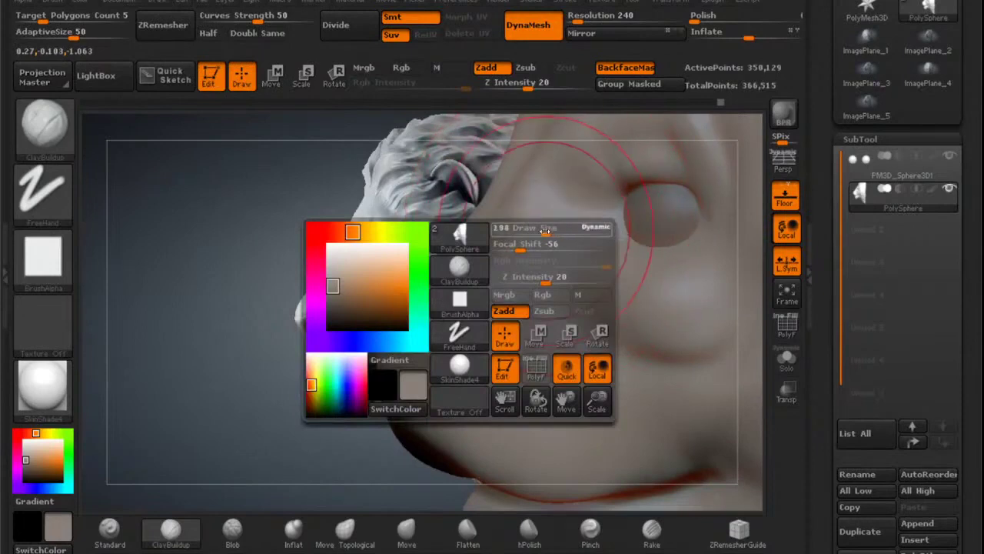
pyautogui.keyDown('alt'); pyautogui.moveTo(551, 158); pyautogui.dragTo(541, 238, button='right'); pyautogui.keyUp('alt')
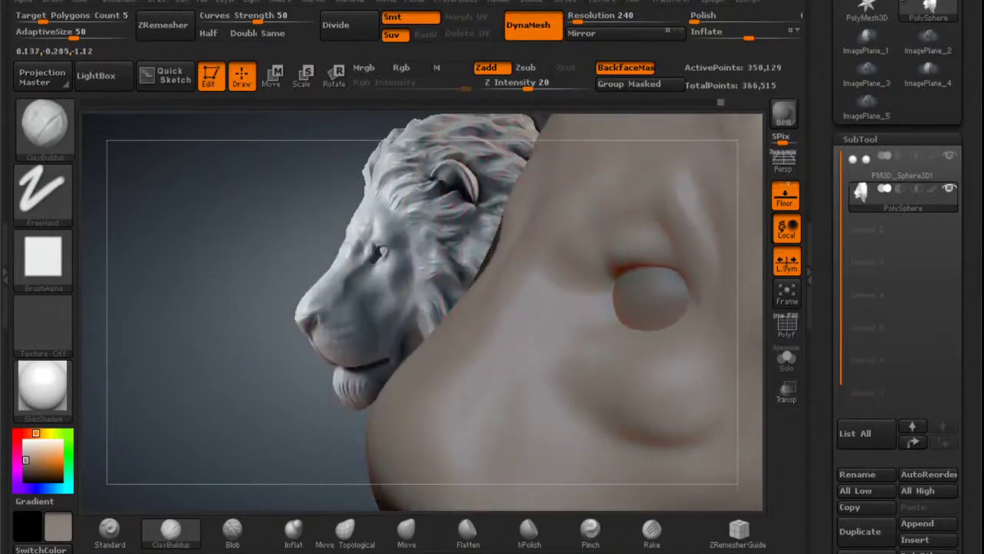
pyautogui.moveTo(508, 348); pyautogui.dragTo(510, 354)
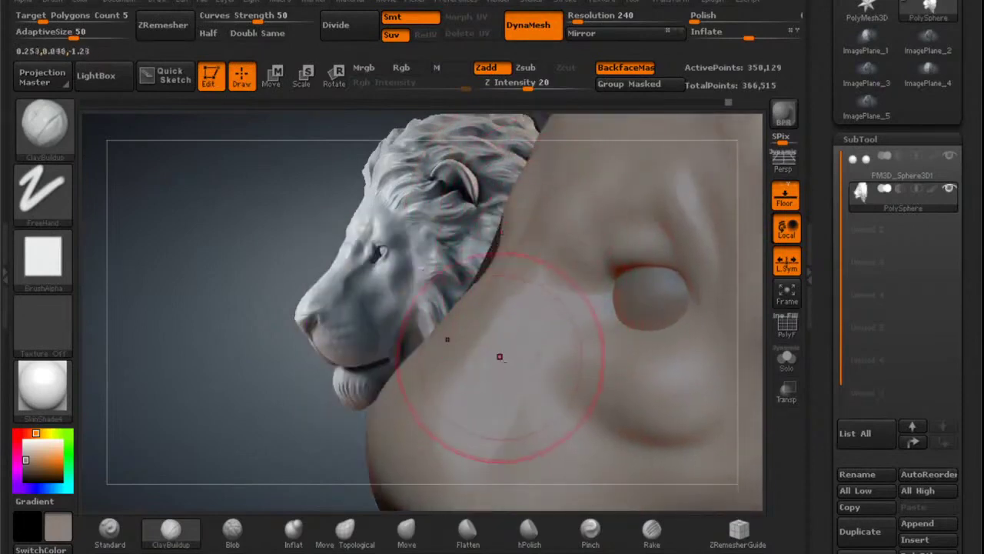
# Smooth the side of the muzzle and the nose bridge near the inner eye.
pyautogui.keyDown('alt'); pyautogui.moveTo(495, 415); pyautogui.dragTo(507, 333, button='right'); pyautogui.keyUp('alt')
pyautogui.keyDown('shift'); pyautogui.moveTo(513, 328); pyautogui.dragTo(507, 373); pyautogui.keyUp('shift')
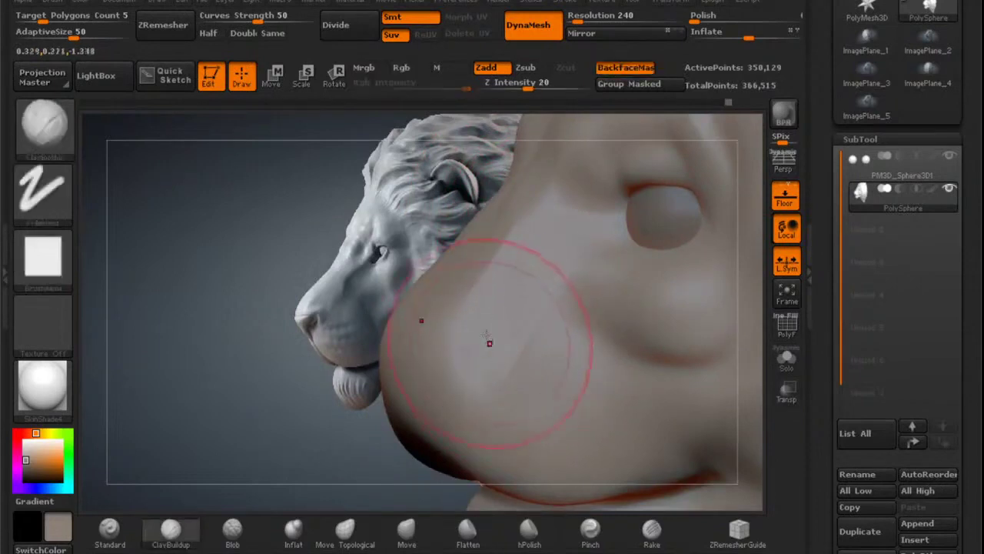
pyautogui.moveTo(533, 355); pyautogui.dragTo(584, 354, button='right')
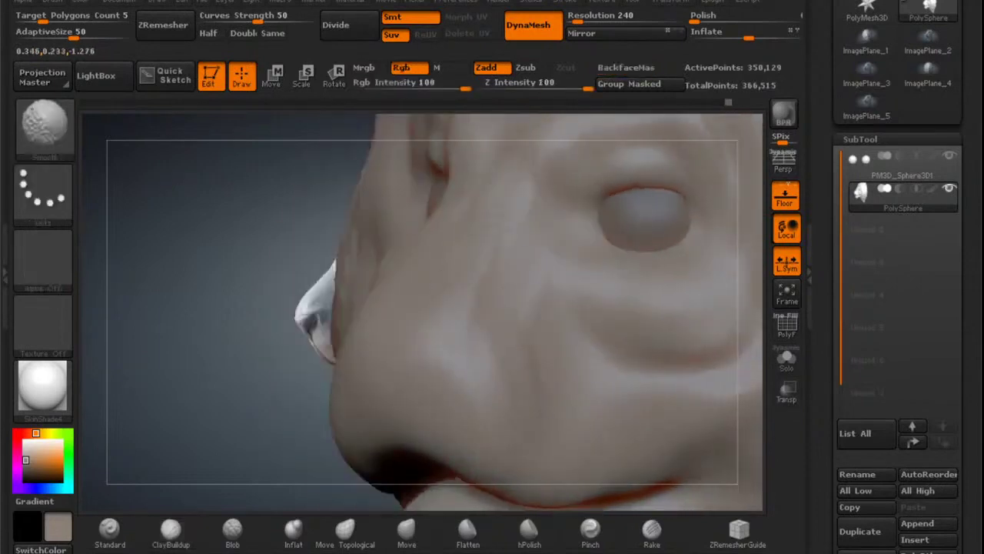
pyautogui.keyDown('shift'); pyautogui.moveTo(489, 256); pyautogui.dragTo(501, 257); pyautogui.keyUp('shift')
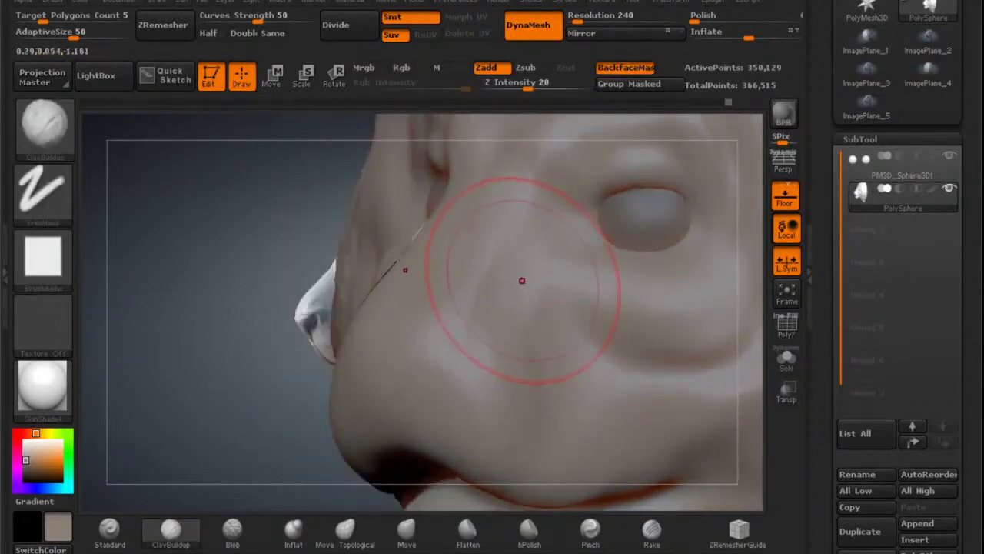
# Fill in the middle of the forehead above the brow ridge using ClayBuildup with a reduced draw size.
pyautogui.moveTo(520, 280)
pyautogui.mouseDown(button='right')
pyautogui.moveTo(569, 289)
pyautogui.moveTo(551, 269)
pyautogui.moveTo(544, 305)
pyautogui.moveTo(586, 286)
pyautogui.moveTo(583, 316)
pyautogui.mouseUp(button='right')
pyautogui.scroll(-5, 561, 281)
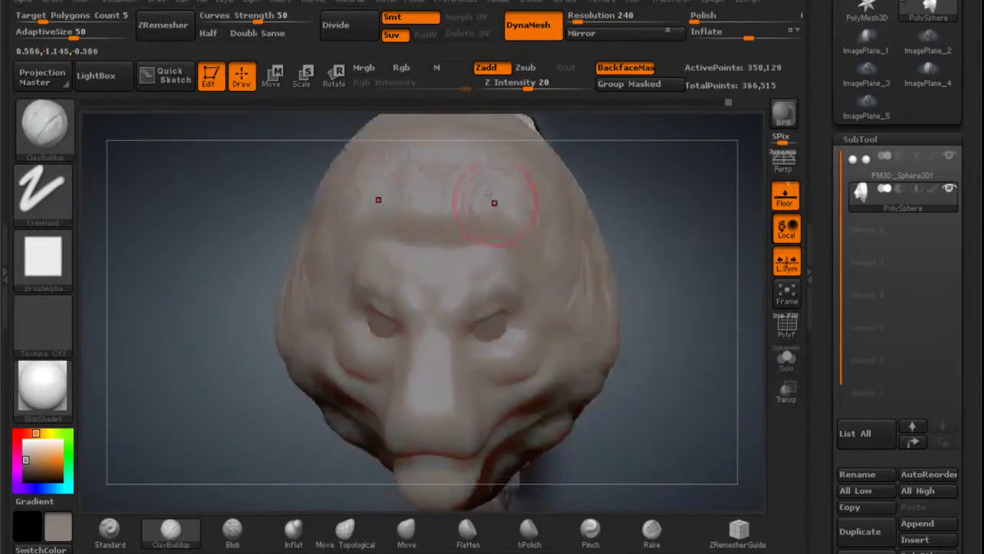
pyautogui.moveTo(409, 185); pyautogui.dragTo(412, 184, button='right')
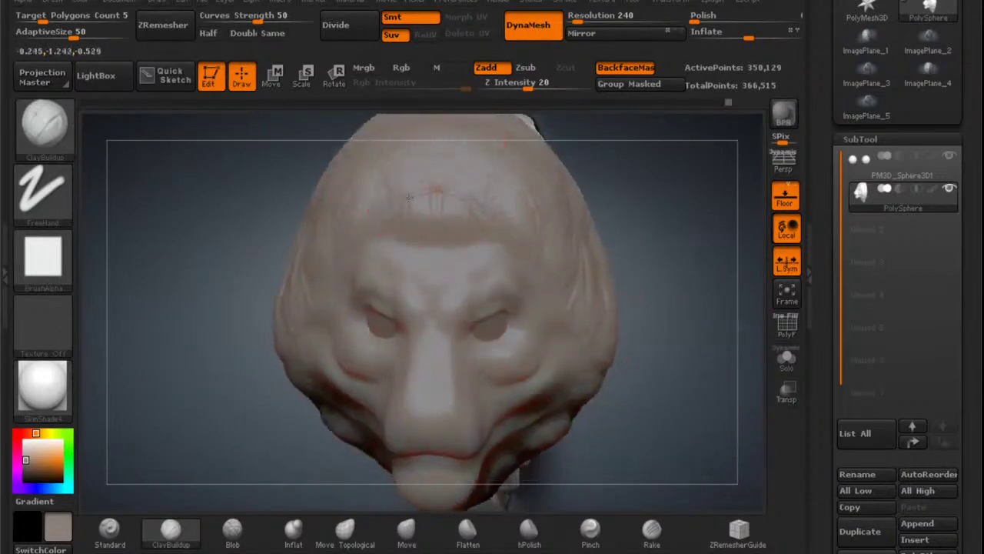
pyautogui.press('space')
pyautogui.moveTo(413, 189); pyautogui.dragTo(402, 193)
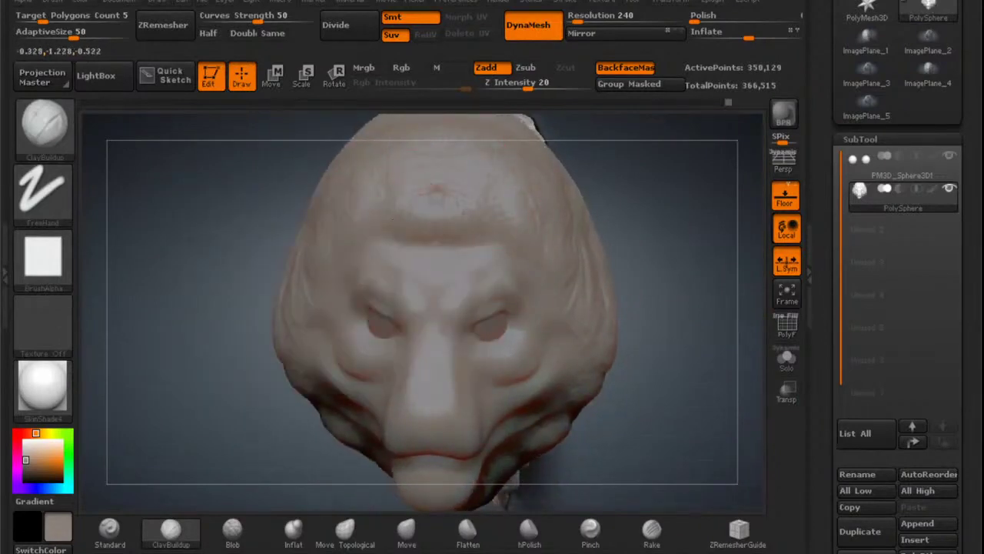
pyautogui.moveTo(324, 276)
pyautogui.mouseDown(button='right')
pyautogui.moveTo(332, 237)
pyautogui.moveTo(346, 240)
pyautogui.mouseUp(button='right')
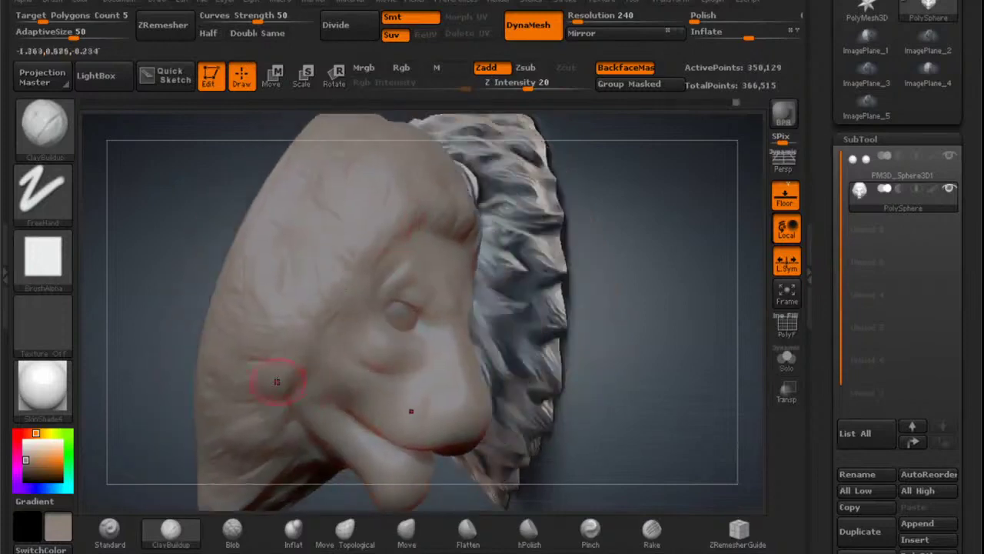
# Build up the top of the forehead above the brow ridge with ClayBuildup after adjusting the draw size.
pyautogui.moveTo(387, 290)
pyautogui.mouseDown(button='right')
pyautogui.moveTo(329, 305)
pyautogui.moveTo(321, 278)
pyautogui.moveTo(335, 347)
pyautogui.moveTo(376, 339)
pyautogui.moveTo(362, 310)
pyautogui.mouseUp(button='right')
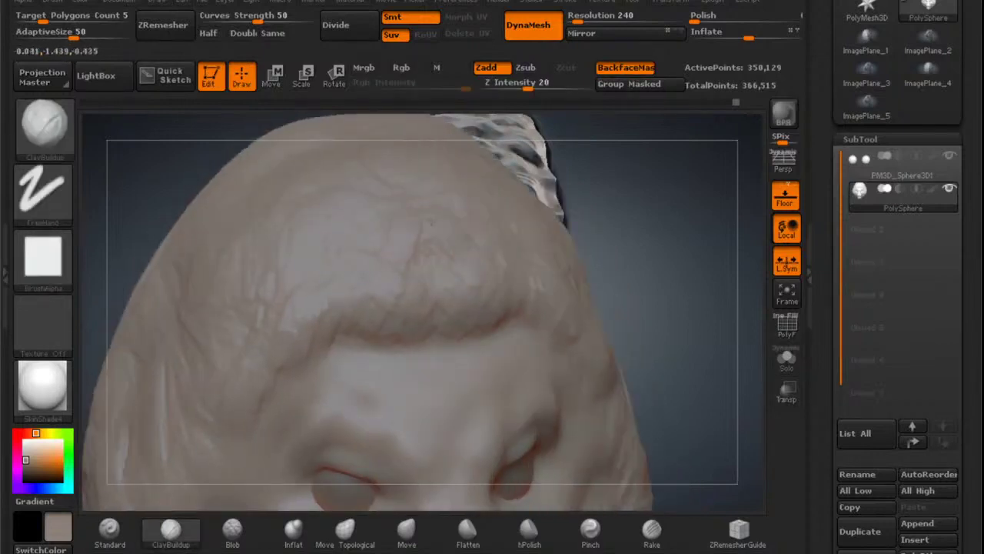
pyautogui.press('space')
pyautogui.moveTo(434, 223); pyautogui.dragTo(446, 225)
pyautogui.moveTo(366, 145)
pyautogui.mouseDown()
pyautogui.moveTo(342, 134)
pyautogui.moveTo(249, 192)
pyautogui.mouseUp()
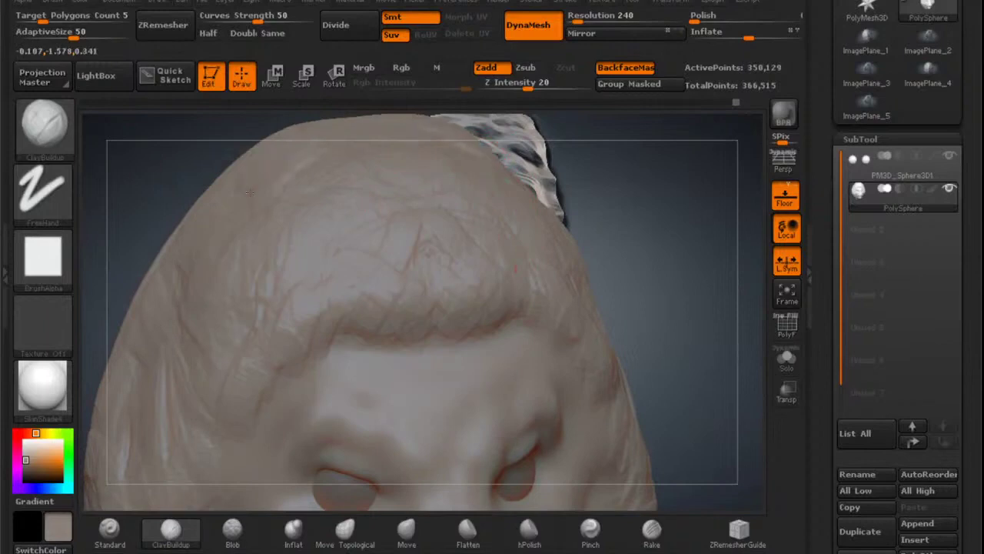
pyautogui.moveTo(515, 268); pyautogui.dragTo(430, 177, button='right')
pyautogui.keyDown('alt'); pyautogui.moveTo(467, 205); pyautogui.dragTo(559, 237, button='right'); pyautogui.keyUp('alt')
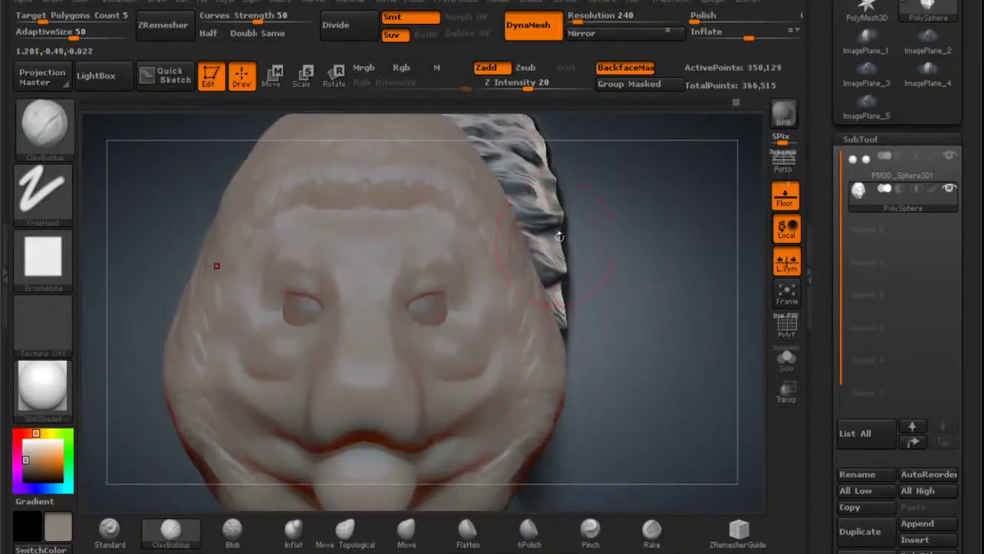
# Load the JPG image "lion head2" from the test folder as the background reference image plane.
pyautogui.click(607, 2)
pyautogui.moveTo(604, 252); pyautogui.dragTo(607, 70)
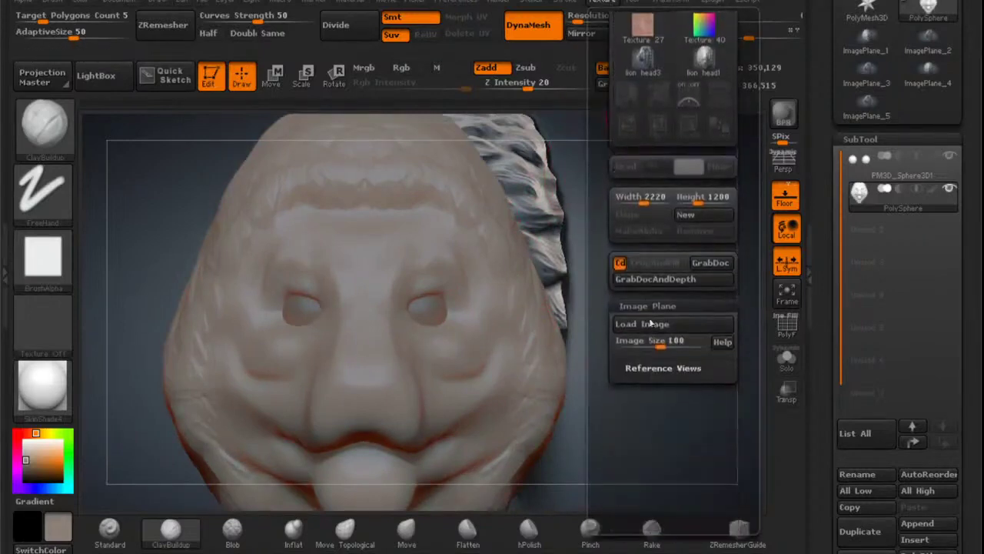
pyautogui.click(666, 324)
pyautogui.click(448, 315)
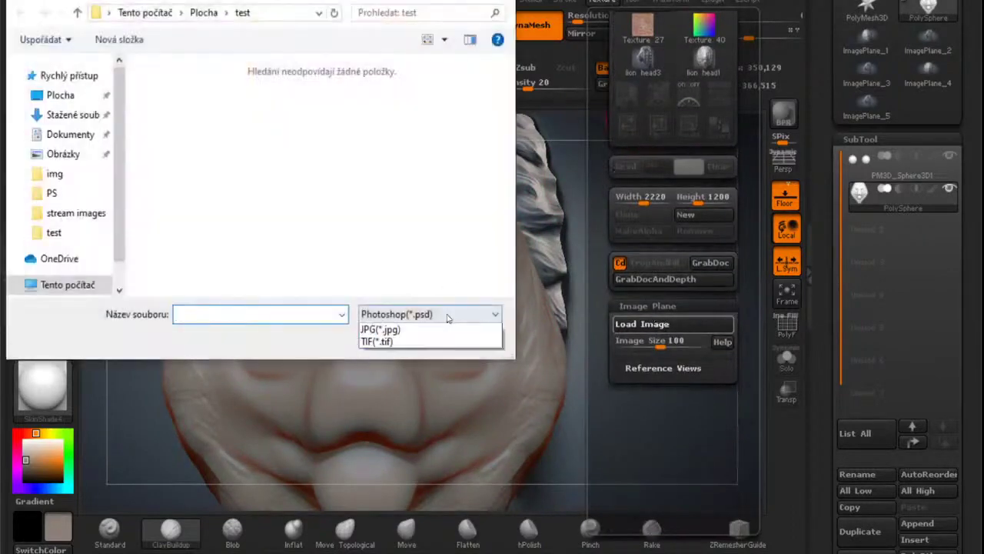
pyautogui.click(409, 343)
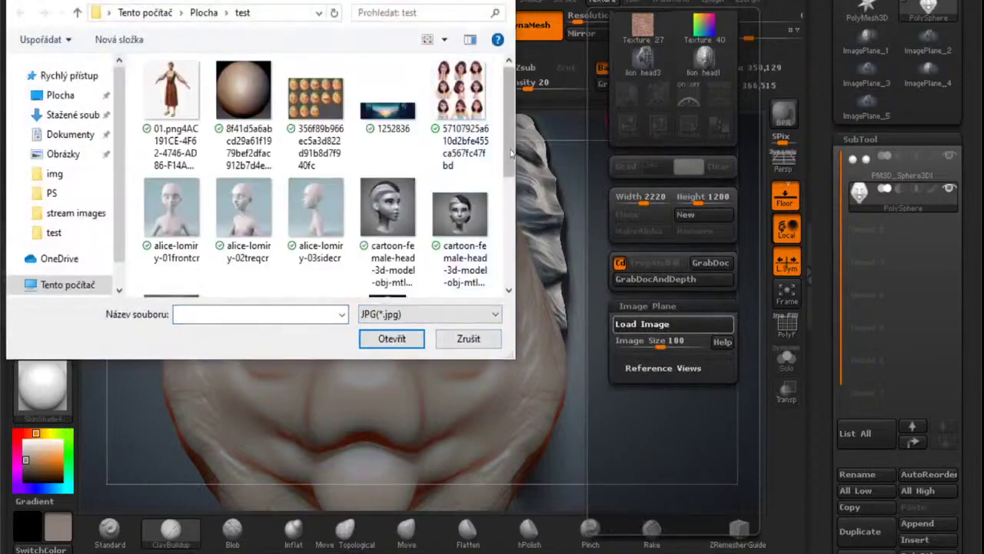
pyautogui.moveTo(507, 137); pyautogui.dragTo(506, 244)
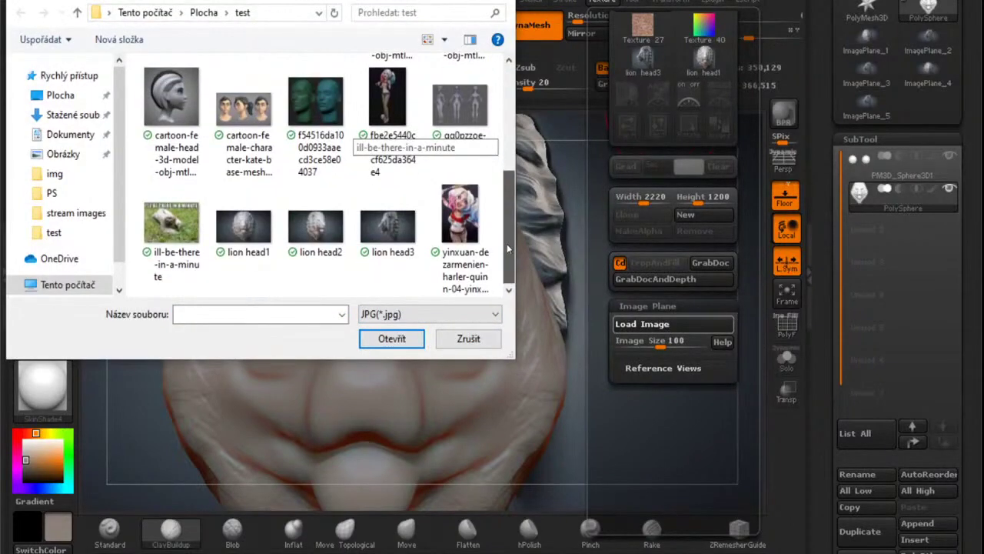
pyautogui.click(315, 230)
pyautogui.click(392, 339)
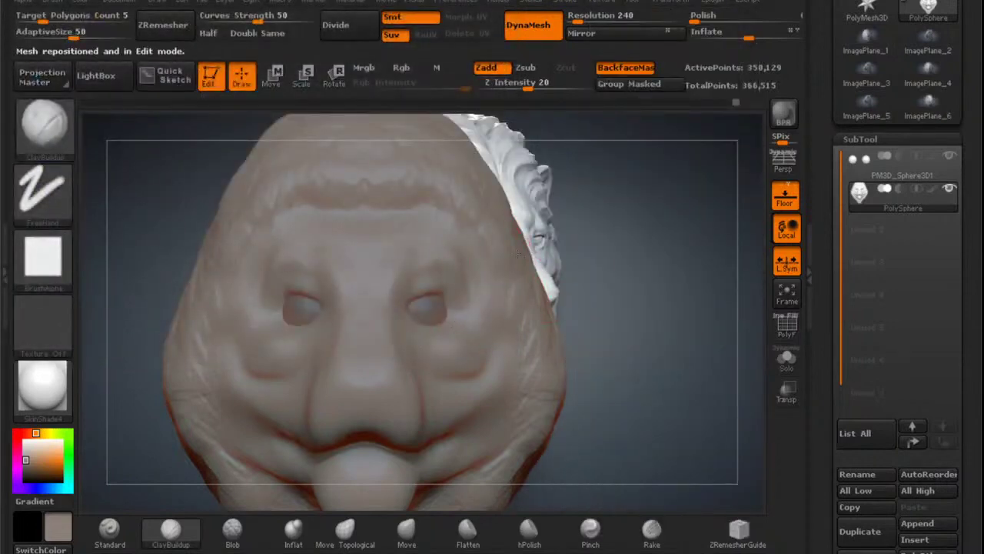
# Reshape the mouth corner and the rear of the lower lip from a three-quarter view with the Move brush.
pyautogui.press('f')
pyautogui.moveTo(500, 255)
pyautogui.mouseDown(button='right')
pyautogui.moveTo(447, 260)
pyautogui.moveTo(549, 272)
pyautogui.moveTo(542, 283)
pyautogui.moveTo(483, 273)
pyautogui.moveTo(444, 212)
pyautogui.moveTo(397, 173)
pyautogui.moveTo(404, 192)
pyautogui.moveTo(428, 202)
pyautogui.moveTo(397, 189)
pyautogui.moveTo(461, 204)
pyautogui.mouseUp(button='right')
pyautogui.moveTo(387, 254)
pyautogui.keyDown('ctrl'); pyautogui.mouseDown(button='right')
pyautogui.moveTo(496, 269)
pyautogui.moveTo(327, 265)
pyautogui.moveTo(266, 250)
pyautogui.moveTo(305, 294)
pyautogui.mouseUp(button='right'); pyautogui.keyUp('ctrl')
pyautogui.moveTo(663, 250)
pyautogui.keyDown('alt'); pyautogui.mouseDown(button='right')
pyautogui.moveTo(645, 276)
pyautogui.moveTo(670, 264)
pyautogui.moveTo(547, 266)
pyautogui.moveTo(530, 330)
pyautogui.mouseUp(button='right'); pyautogui.keyUp('alt')
pyautogui.click(354, 532)
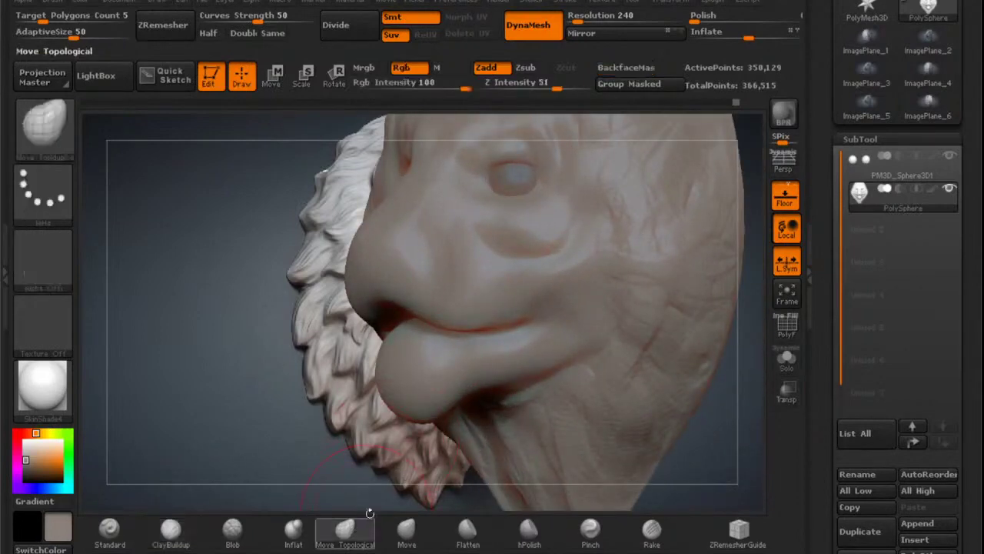
pyautogui.keyDown('alt'); pyautogui.moveTo(564, 360); pyautogui.dragTo(515, 354, button='right'); pyautogui.keyUp('alt')
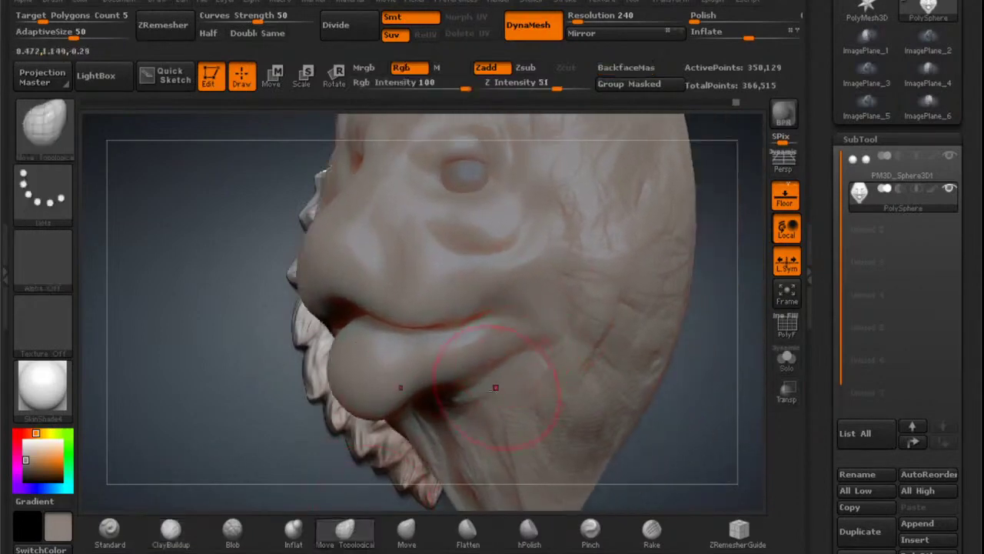
pyautogui.click(407, 529)
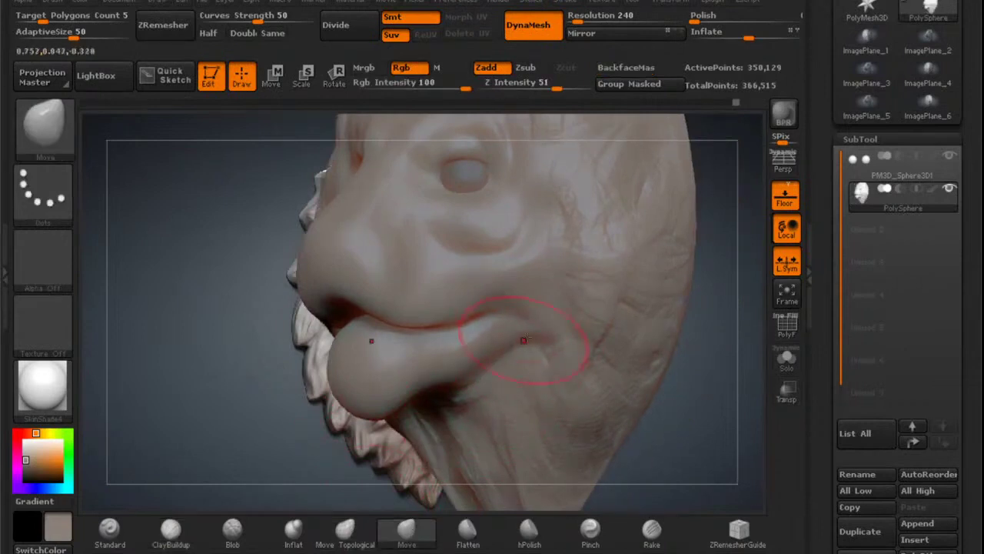
pyautogui.moveTo(532, 330)
pyautogui.keyDown('alt'); pyautogui.mouseDown(button='right')
pyautogui.moveTo(682, 208)
pyautogui.moveTo(669, 205)
pyautogui.moveTo(523, 329)
pyautogui.mouseUp(button='right'); pyautogui.keyUp('alt')
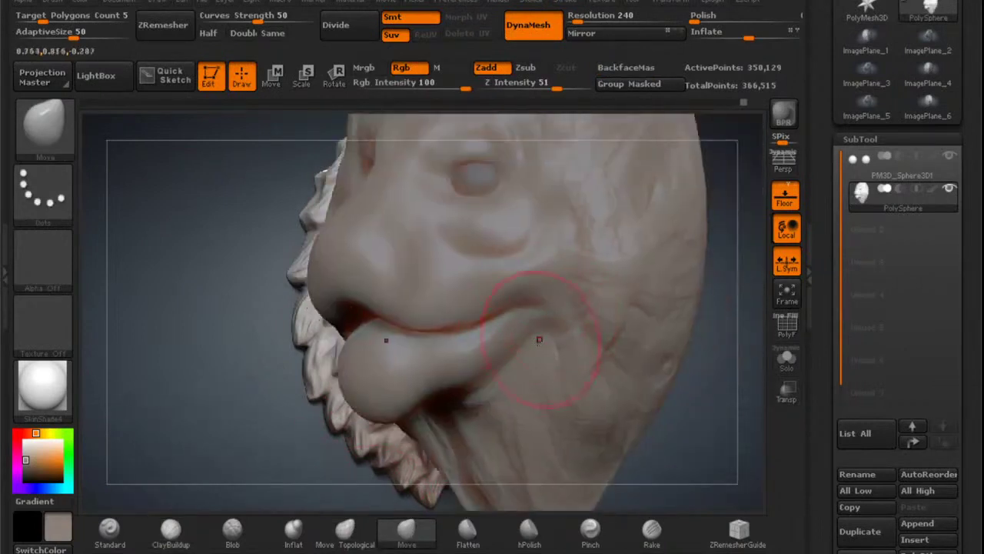
pyautogui.moveTo(507, 397); pyautogui.dragTo(512, 378)
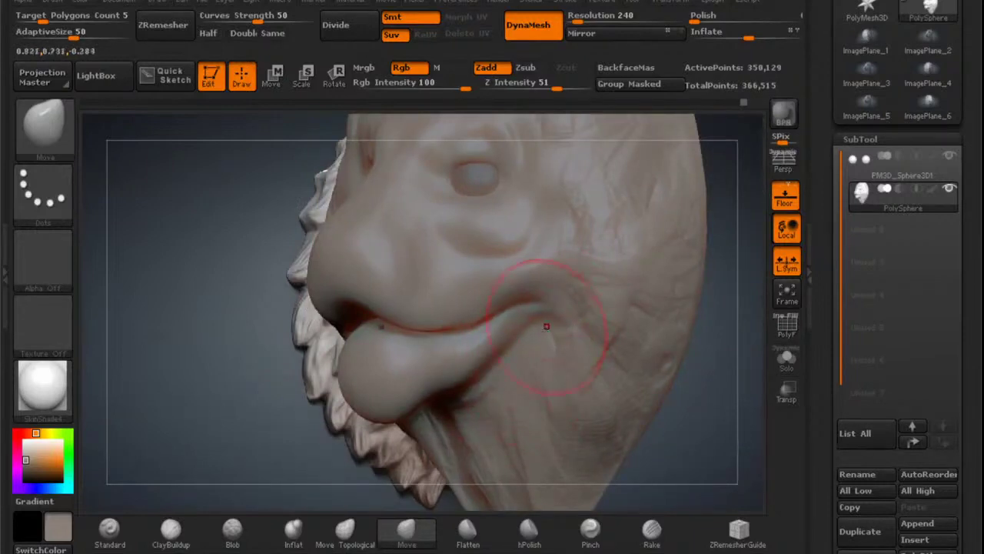
# Smooth the area around the mouth corner and push the lower lip's underside upward with the Move brush.
pyautogui.moveTo(541, 319)
pyautogui.mouseDown(button='right')
pyautogui.moveTo(546, 298)
pyautogui.moveTo(504, 319)
pyautogui.moveTo(560, 305)
pyautogui.mouseUp(button='right')
pyautogui.keyDown('shift'); pyautogui.moveTo(551, 295); pyautogui.dragTo(559, 313); pyautogui.keyUp('shift')
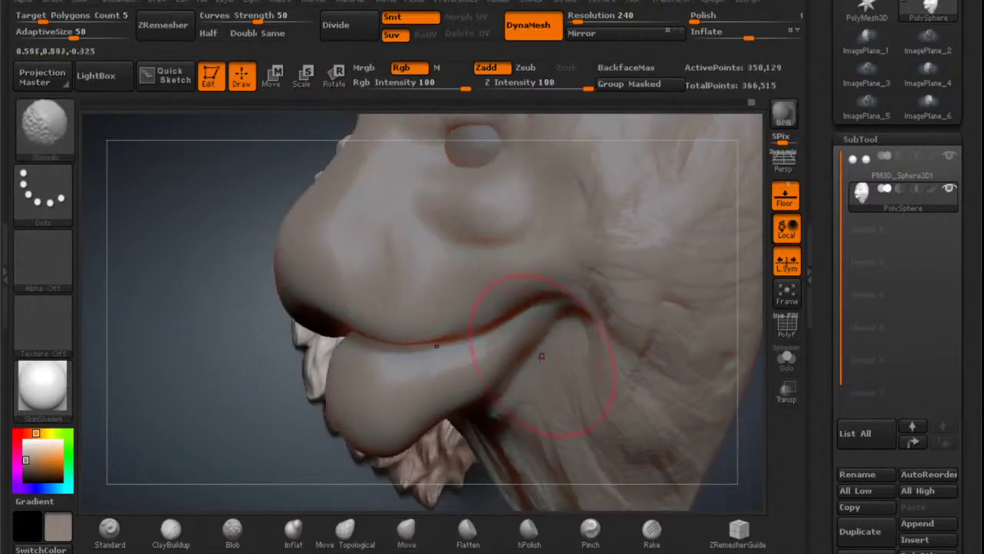
pyautogui.moveTo(478, 270); pyautogui.dragTo(522, 274, button='right')
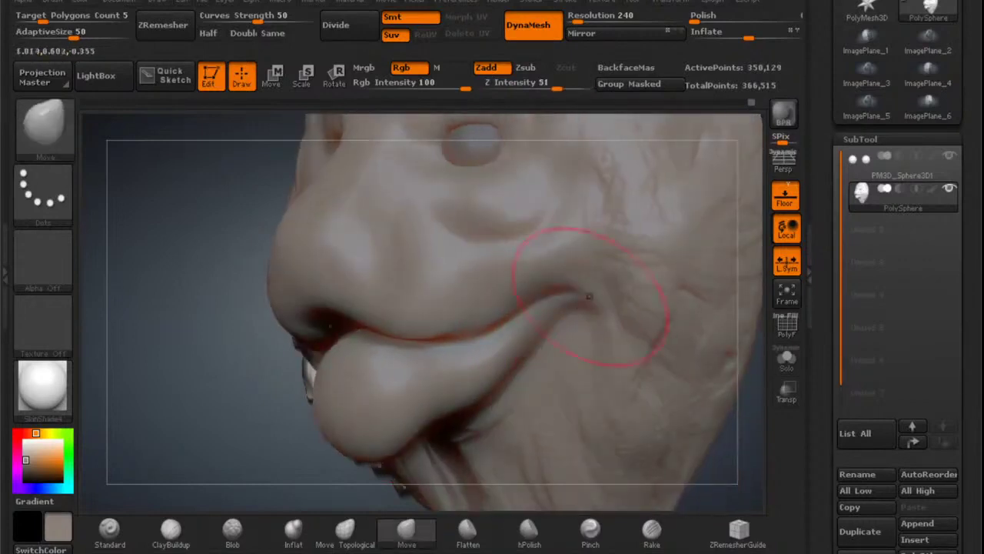
pyautogui.moveTo(454, 384); pyautogui.dragTo(450, 366)
pyautogui.moveTo(462, 353)
pyautogui.mouseDown(button='right')
pyautogui.moveTo(408, 331)
pyautogui.moveTo(592, 278)
pyautogui.moveTo(492, 369)
pyautogui.mouseUp(button='right')
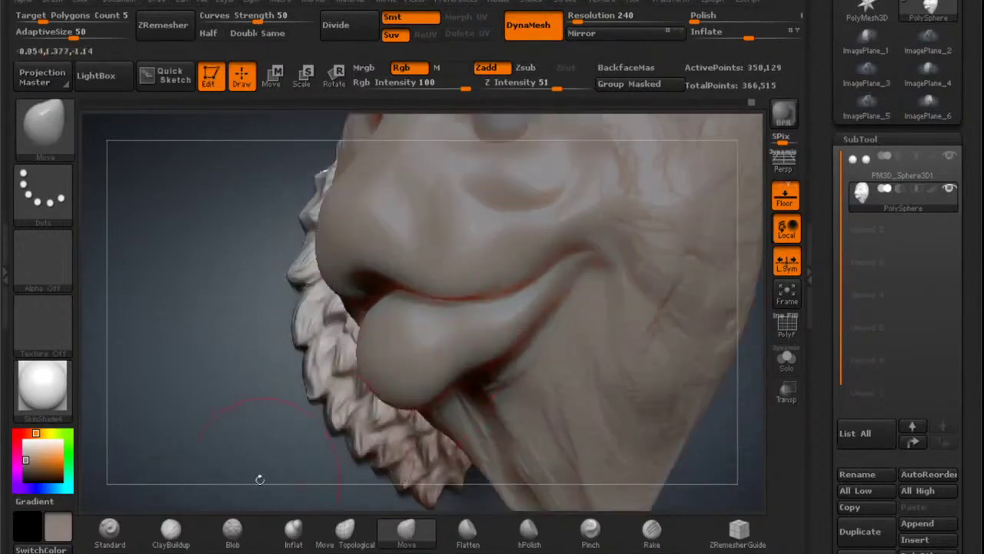
# Add clay to the upper lip near the mouth corner with ClayBuildup and smooth the area.
pyautogui.click(171, 530)
pyautogui.moveTo(538, 331); pyautogui.dragTo(492, 300, button='right')
pyautogui.moveTo(589, 256); pyautogui.dragTo(600, 250, button='right')
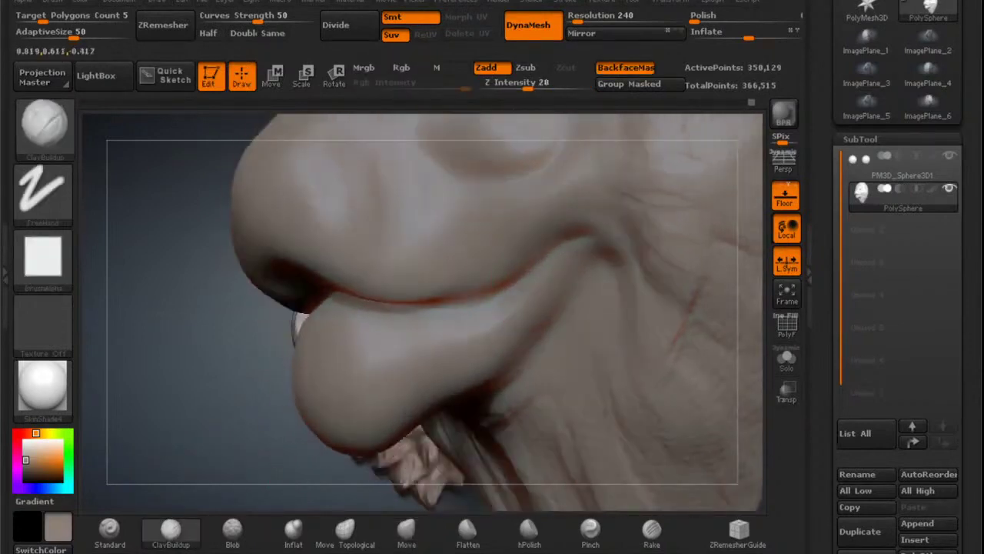
pyautogui.moveTo(575, 232); pyautogui.dragTo(547, 255)
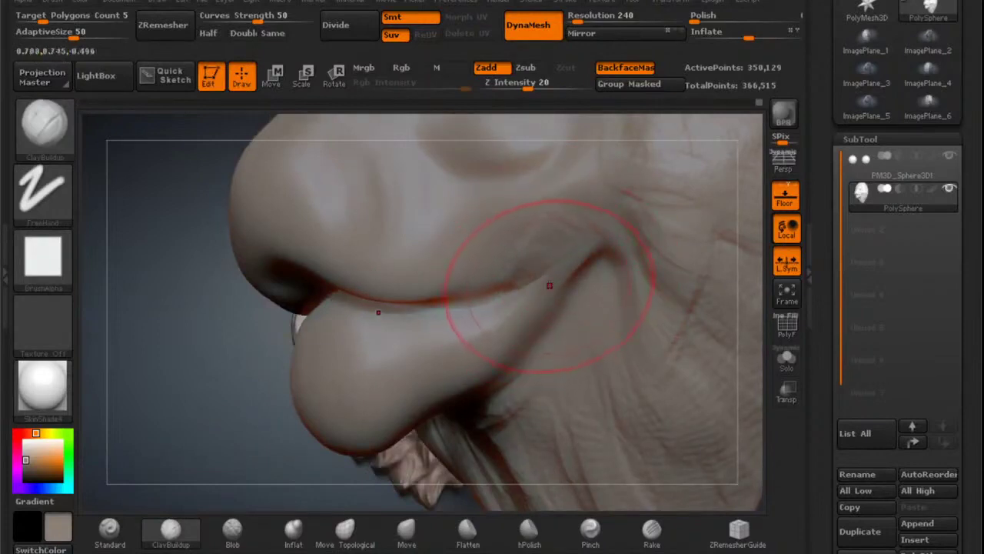
pyautogui.keyDown('shift'); pyautogui.moveTo(593, 236); pyautogui.dragTo(573, 243); pyautogui.keyUp('shift')
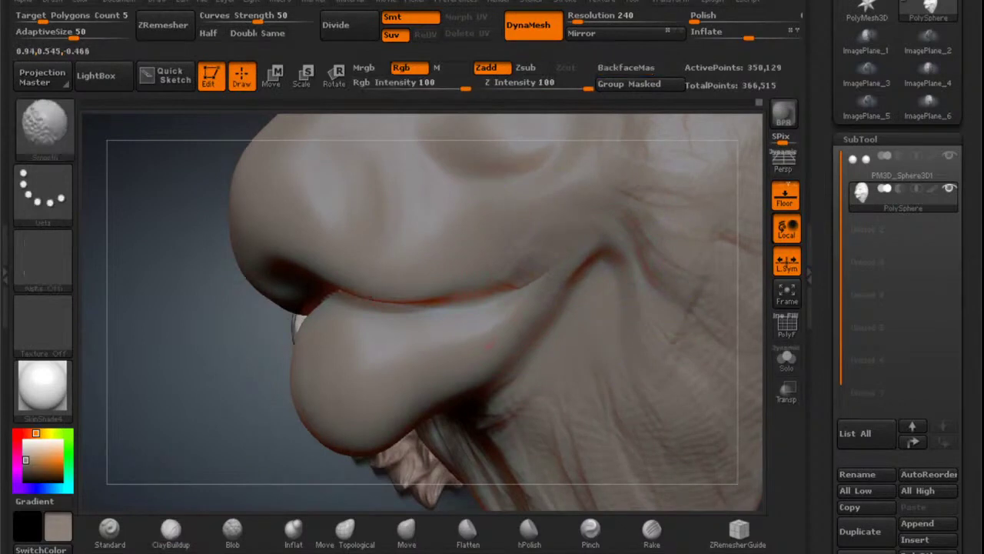
# Define the lower lip's edge and the mouth corner crease using ClayBuildup with an adjusted draw size.
pyautogui.moveTo(542, 311); pyautogui.dragTo(549, 303, button='right')
pyautogui.press('space')
pyautogui.moveTo(549, 302)
pyautogui.mouseDown()
pyautogui.moveTo(535, 322)
pyautogui.moveTo(544, 297)
pyautogui.mouseUp()
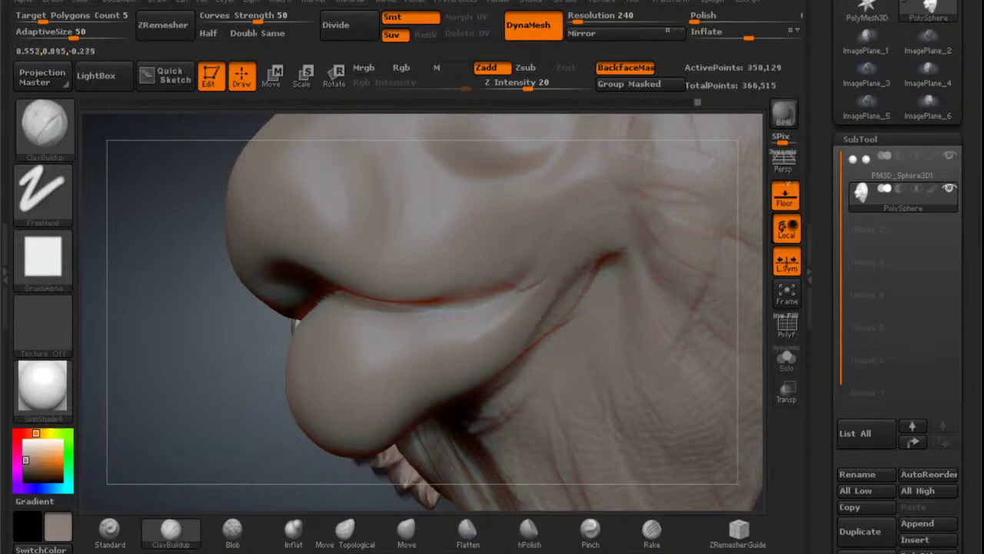
pyautogui.moveTo(577, 313); pyautogui.dragTo(582, 306, button='right')
pyautogui.press('space')
pyautogui.moveTo(582, 306); pyautogui.dragTo(551, 302)
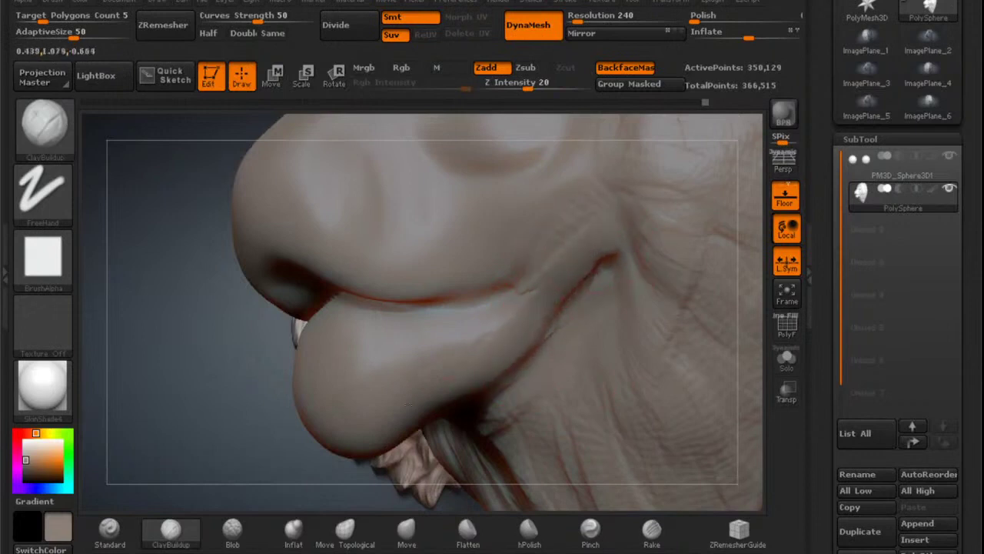
pyautogui.moveTo(518, 406); pyautogui.dragTo(494, 450)
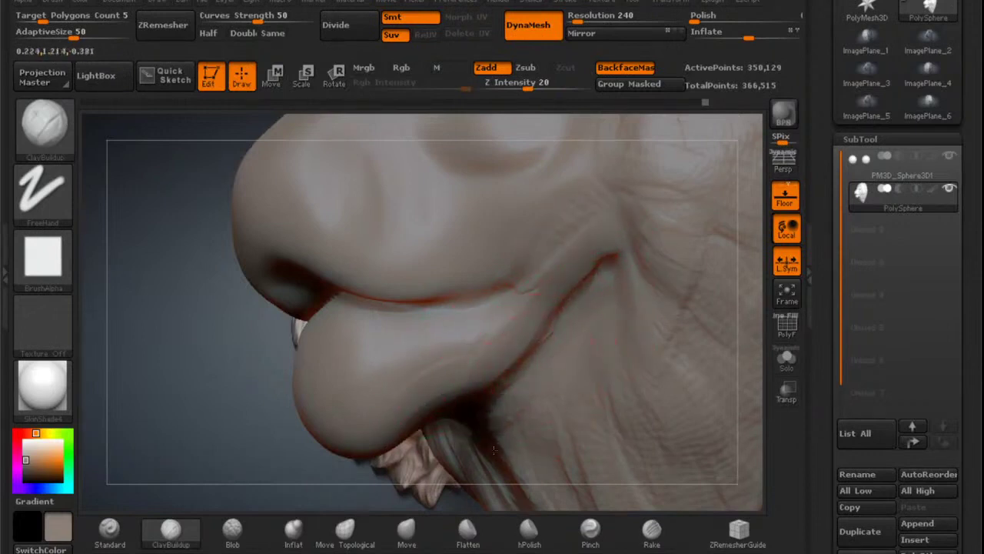
pyautogui.moveTo(621, 295); pyautogui.dragTo(636, 286)
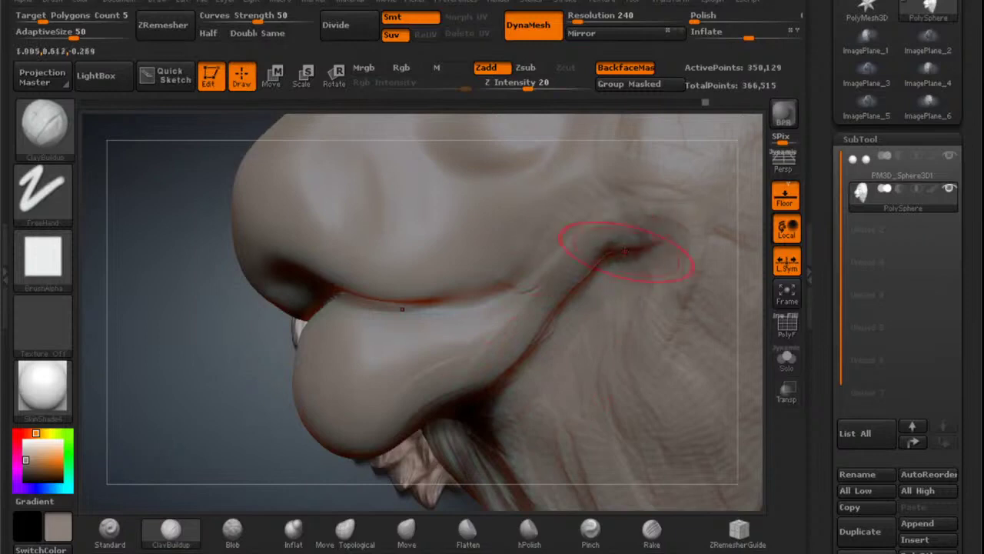
# Adjust the shape of the mouth corners from the front with the Move brush.
pyautogui.moveTo(599, 301)
pyautogui.mouseDown(button='right')
pyautogui.moveTo(624, 276)
pyautogui.moveTo(632, 288)
pyautogui.moveTo(587, 236)
pyautogui.moveTo(565, 254)
pyautogui.moveTo(593, 342)
pyautogui.mouseUp(button='right')
pyautogui.click(411, 531)
pyautogui.keyDown('ctrl'); pyautogui.moveTo(593, 283); pyautogui.dragTo(600, 314, button='right'); pyautogui.keyUp('ctrl')
pyautogui.press('space')
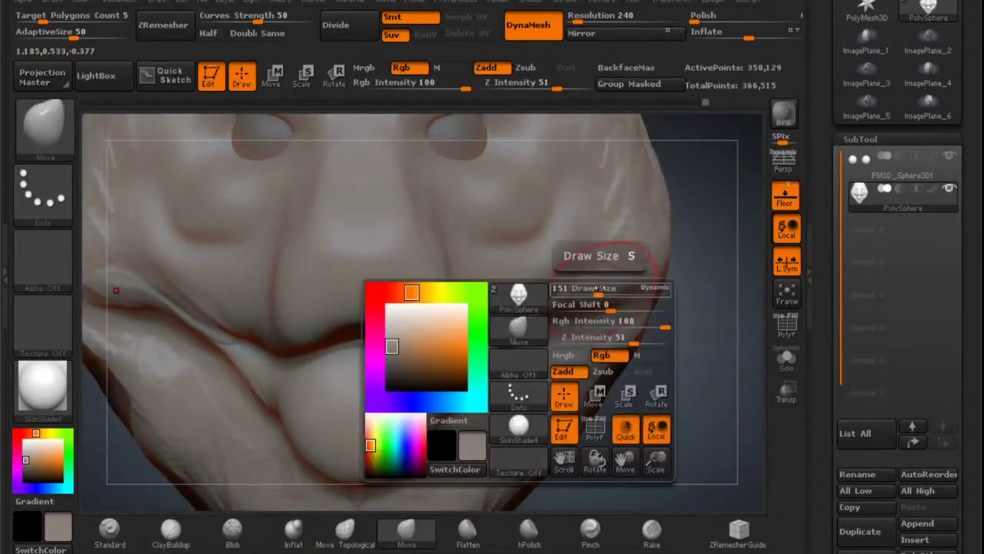
pyautogui.moveTo(600, 289)
pyautogui.mouseDown()
pyautogui.moveTo(608, 288)
pyautogui.moveTo(593, 275)
pyautogui.moveTo(523, 316)
pyautogui.mouseUp()
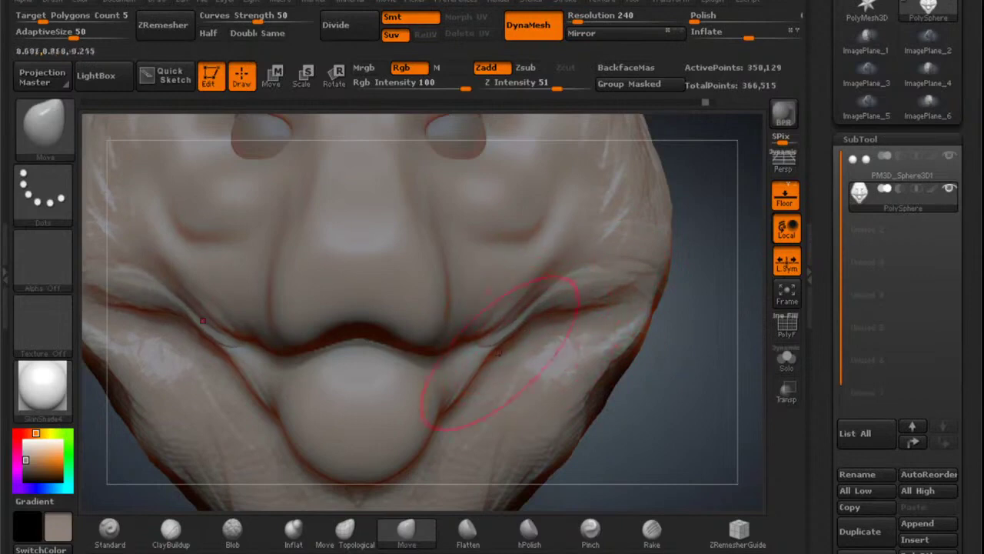
# Smooth the mouth corner crease and refine the cheeks beside it with the Move brush against the lion reference.
pyautogui.moveTo(499, 352); pyautogui.dragTo(376, 336, button='right')
pyautogui.moveTo(545, 312)
pyautogui.mouseDown(button='right')
pyautogui.moveTo(511, 348)
pyautogui.moveTo(503, 324)
pyautogui.mouseUp(button='right')
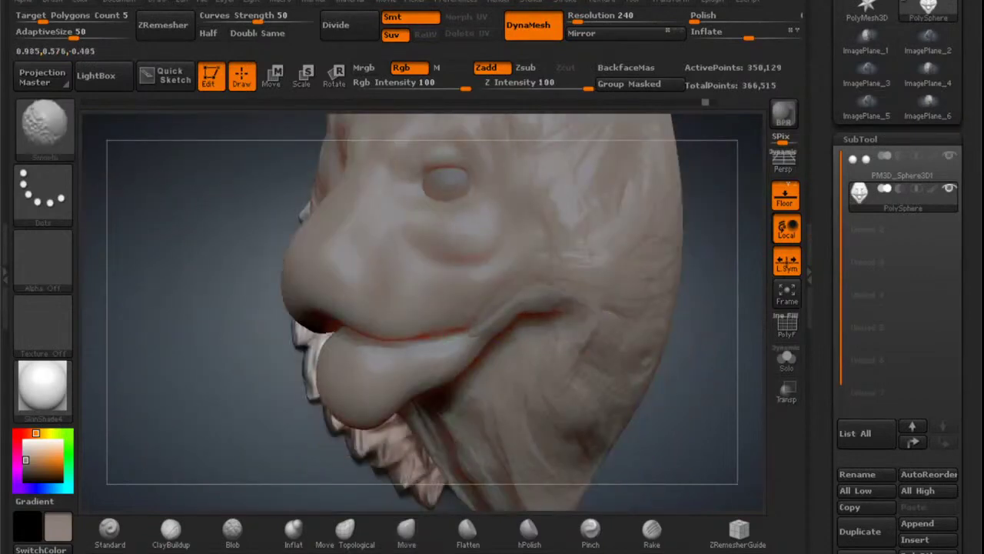
pyautogui.moveTo(517, 317)
pyautogui.mouseDown(button='right')
pyautogui.moveTo(509, 312)
pyautogui.moveTo(621, 326)
pyautogui.mouseUp(button='right')
pyautogui.moveTo(552, 298)
pyautogui.mouseDown(button='right')
pyautogui.moveTo(530, 306)
pyautogui.moveTo(655, 271)
pyautogui.moveTo(719, 210)
pyautogui.moveTo(581, 273)
pyautogui.moveTo(601, 262)
pyautogui.moveTo(619, 211)
pyautogui.moveTo(581, 280)
pyautogui.moveTo(659, 206)
pyautogui.moveTo(550, 307)
pyautogui.mouseUp(button='right')
pyautogui.moveTo(558, 287)
pyautogui.mouseDown()
pyautogui.moveTo(613, 249)
pyautogui.moveTo(679, 172)
pyautogui.moveTo(349, 423)
pyautogui.moveTo(332, 423)
pyautogui.mouseUp()
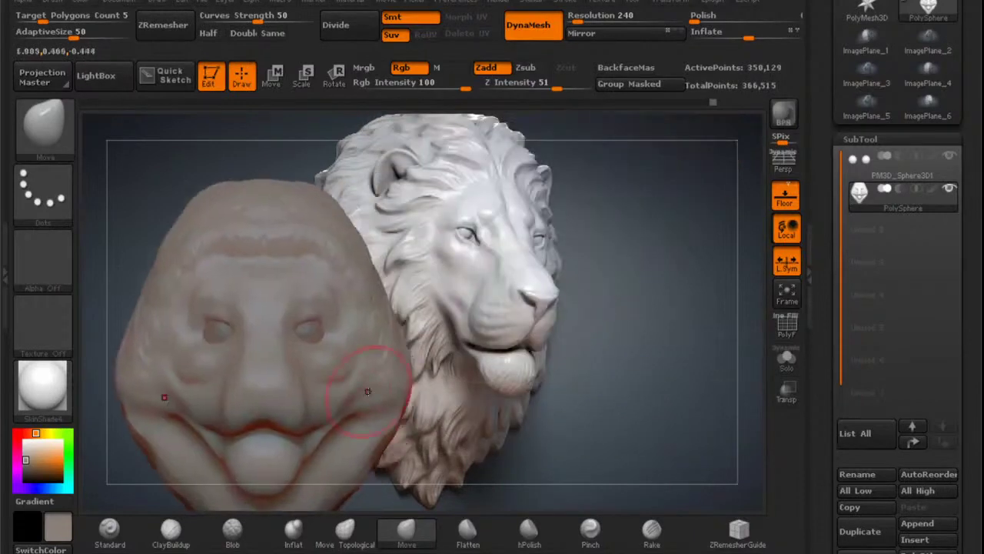
# Reshape the cheek fold above the mouth corner with the Move brush and smooth the surface.
pyautogui.moveTo(426, 359)
pyautogui.keyDown('alt'); pyautogui.mouseDown()
pyautogui.moveTo(518, 275)
pyautogui.moveTo(552, 294)
pyautogui.moveTo(450, 269)
pyautogui.moveTo(485, 295)
pyautogui.mouseUp(); pyautogui.keyUp('alt')
pyautogui.keyDown('alt'); pyautogui.moveTo(442, 332); pyautogui.dragTo(430, 384); pyautogui.keyUp('alt')
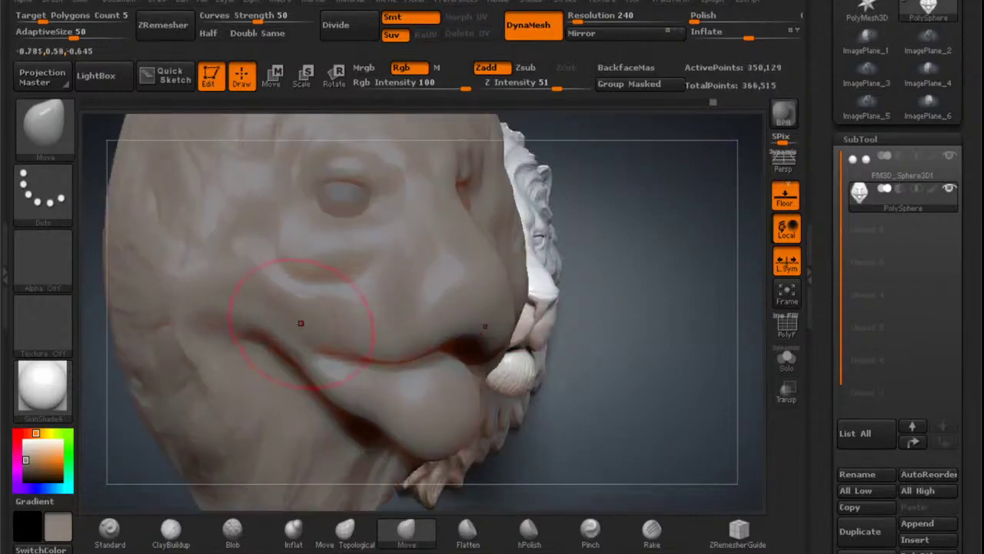
pyautogui.moveTo(301, 323); pyautogui.dragTo(279, 325, button='right')
pyautogui.moveTo(283, 313); pyautogui.dragTo(303, 324)
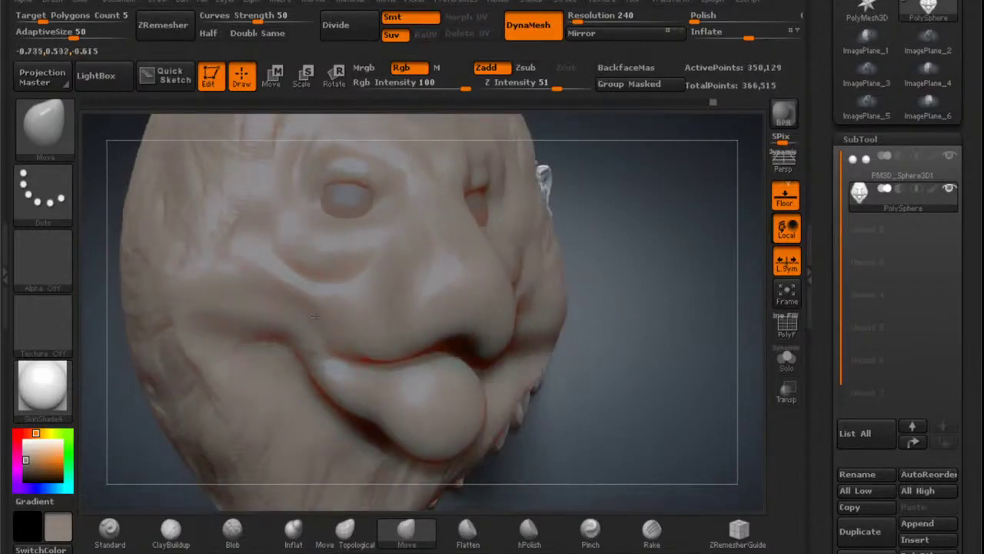
pyautogui.moveTo(311, 266)
pyautogui.mouseDown()
pyautogui.moveTo(312, 284)
pyautogui.moveTo(313, 274)
pyautogui.mouseUp()
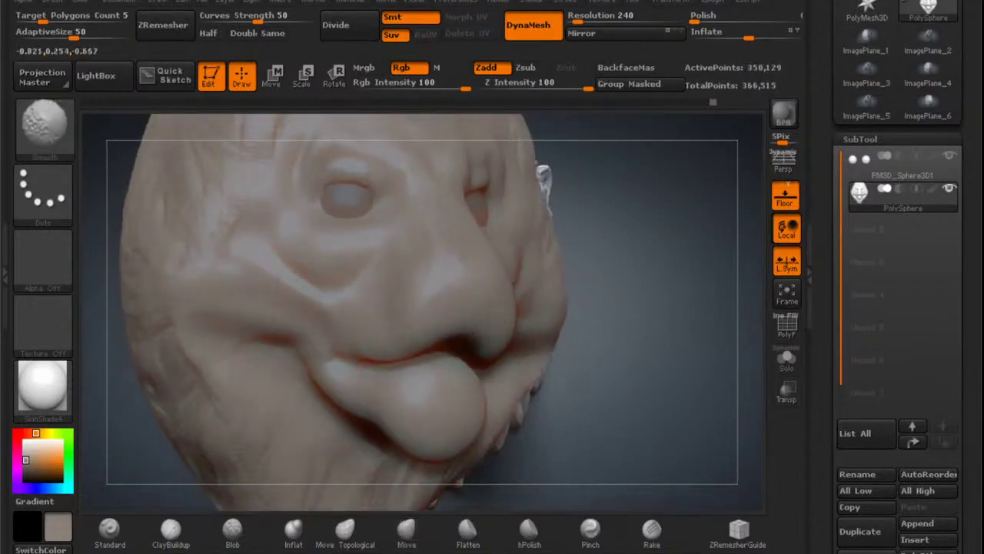
# Pull the mouth corner and the side of the lower lip inward toward the chin with the Move brush.
pyautogui.moveTo(309, 339); pyautogui.dragTo(334, 350)
pyautogui.moveTo(332, 395); pyautogui.dragTo(352, 390)
pyautogui.moveTo(359, 325)
pyautogui.mouseDown(button='right')
pyautogui.moveTo(286, 323)
pyautogui.moveTo(359, 323)
pyautogui.mouseUp(button='right')
pyautogui.moveTo(334, 395); pyautogui.dragTo(343, 396)
pyautogui.moveTo(276, 324)
pyautogui.mouseDown()
pyautogui.moveTo(281, 316)
pyautogui.moveTo(258, 313)
pyautogui.mouseUp()
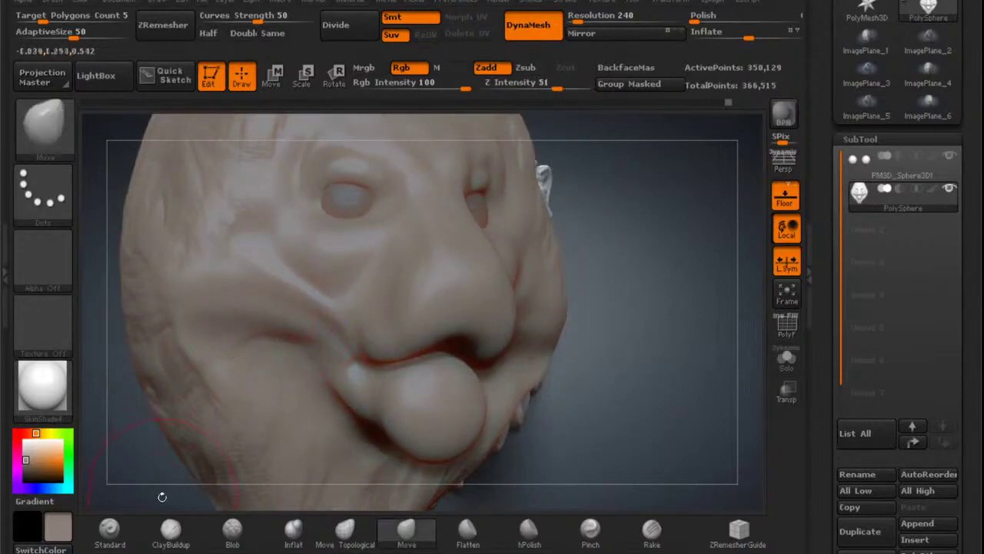
# Fill out the cheek and jaw beside the mouth corner with ClayBuildup strokes.
pyautogui.click(171, 529)
pyautogui.moveTo(196, 326)
pyautogui.mouseDown()
pyautogui.moveTo(236, 215)
pyautogui.moveTo(192, 392)
pyautogui.moveTo(213, 457)
pyautogui.mouseUp()
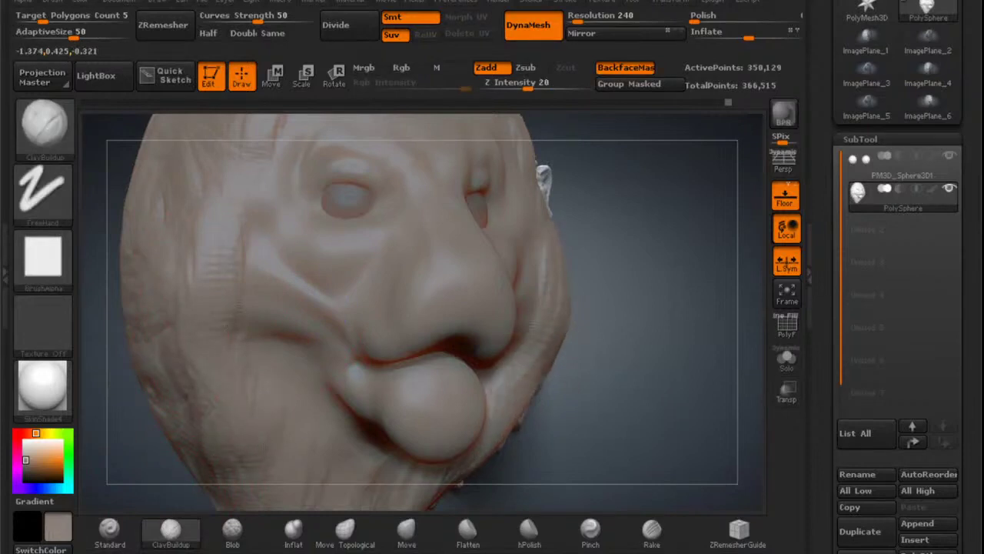
pyautogui.keyDown('alt'); pyautogui.moveTo(353, 316); pyautogui.dragTo(398, 284, button='right'); pyautogui.keyUp('alt')
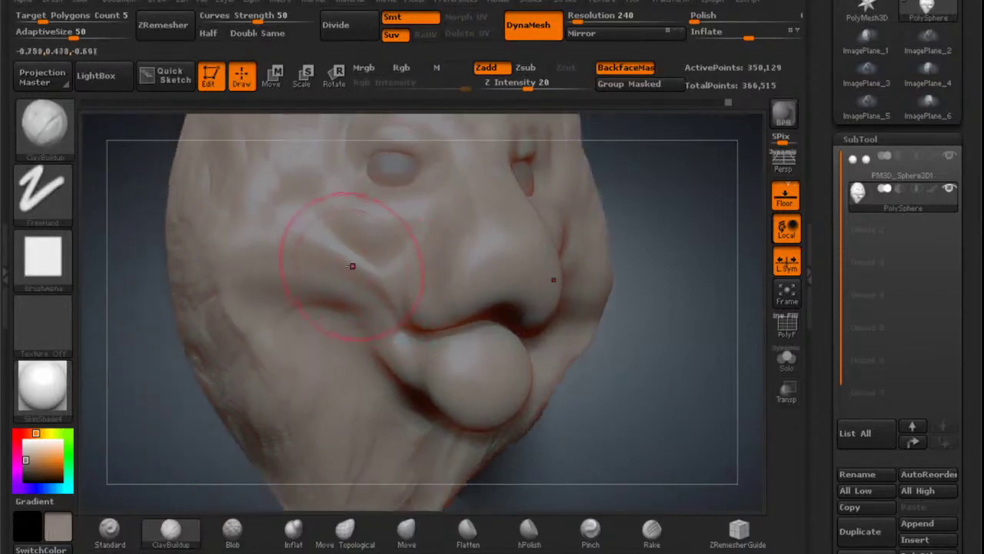
pyautogui.moveTo(299, 232)
pyautogui.mouseDown()
pyautogui.moveTo(311, 297)
pyautogui.moveTo(266, 226)
pyautogui.mouseUp()
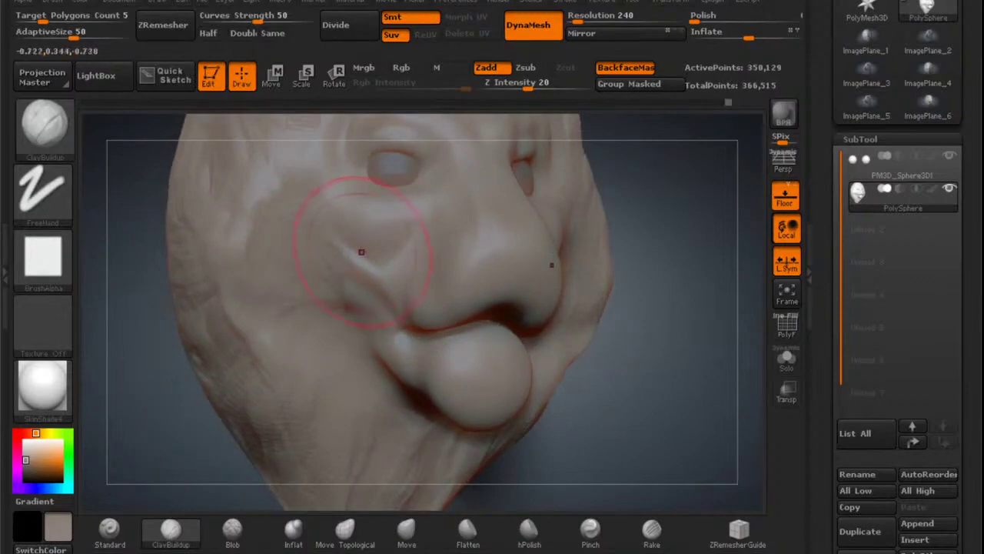
# Build up the side of the face beside and below the eye with ClayBuildup strokes.
pyautogui.keyDown('alt'); pyautogui.moveTo(360, 250); pyautogui.dragTo(377, 298, button='right'); pyautogui.keyUp('alt')
pyautogui.moveTo(320, 209); pyautogui.dragTo(270, 285)
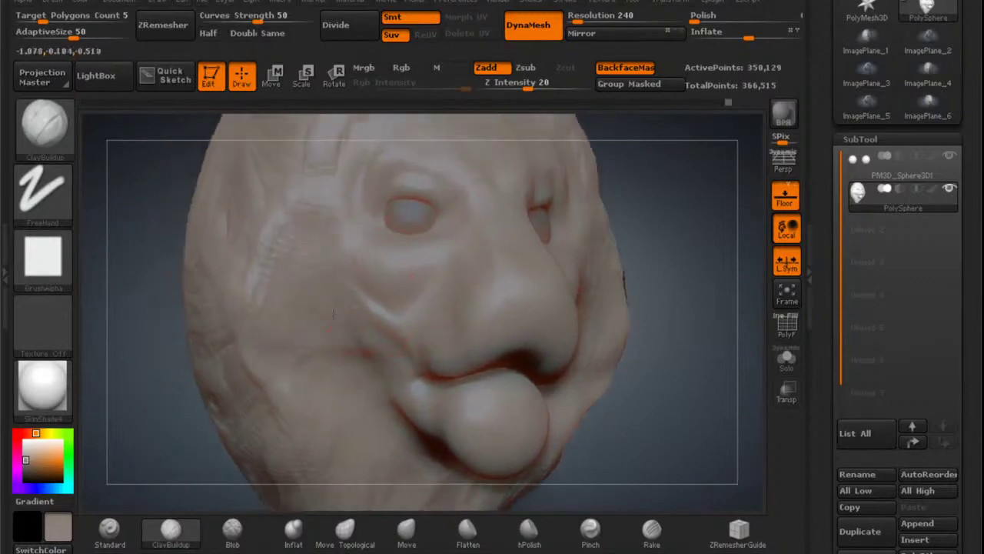
pyautogui.moveTo(393, 384)
pyautogui.mouseDown(button='right')
pyautogui.moveTo(454, 386)
pyautogui.moveTo(415, 388)
pyautogui.mouseUp(button='right')
pyautogui.press('space')
pyautogui.moveTo(405, 308); pyautogui.dragTo(397, 305)
pyautogui.moveTo(517, 265)
pyautogui.keyDown('alt'); pyautogui.mouseDown(button='right')
pyautogui.moveTo(345, 208)
pyautogui.moveTo(390, 189)
pyautogui.mouseUp(button='right'); pyautogui.keyUp('alt')
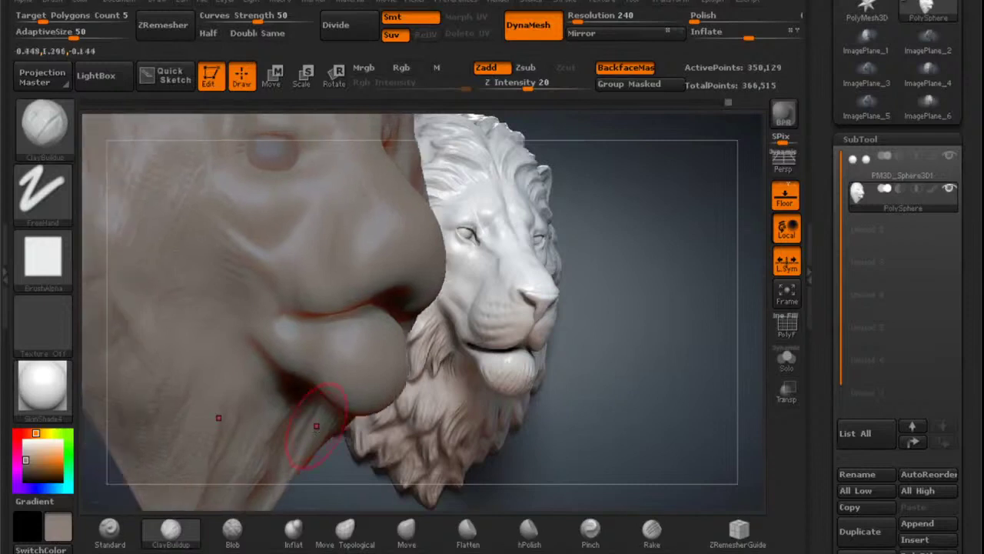
# Narrow the lower lip beside the chin and refine the mouth corner with the Move brush.
pyautogui.click(406, 530)
pyautogui.moveTo(434, 266)
pyautogui.keyDown('alt'); pyautogui.mouseDown(button='right')
pyautogui.moveTo(440, 284)
pyautogui.moveTo(473, 283)
pyautogui.mouseUp(button='right'); pyautogui.keyUp('alt')
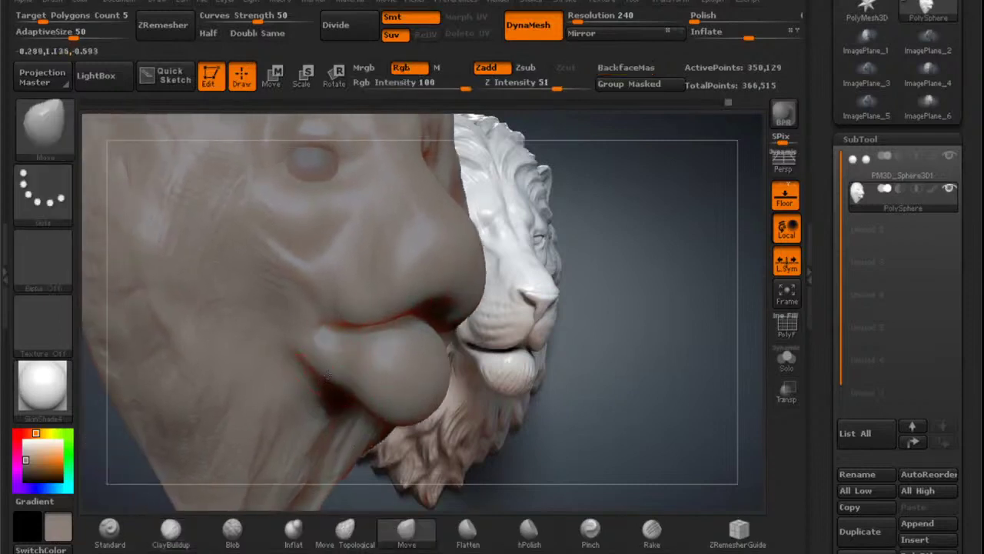
pyautogui.moveTo(328, 375)
pyautogui.mouseDown()
pyautogui.moveTo(338, 369)
pyautogui.moveTo(336, 382)
pyautogui.moveTo(341, 364)
pyautogui.mouseUp()
pyautogui.moveTo(371, 339)
pyautogui.mouseDown(button='right')
pyautogui.moveTo(327, 263)
pyautogui.moveTo(357, 274)
pyautogui.moveTo(379, 336)
pyautogui.mouseUp(button='right')
pyautogui.moveTo(303, 350); pyautogui.dragTo(323, 334)
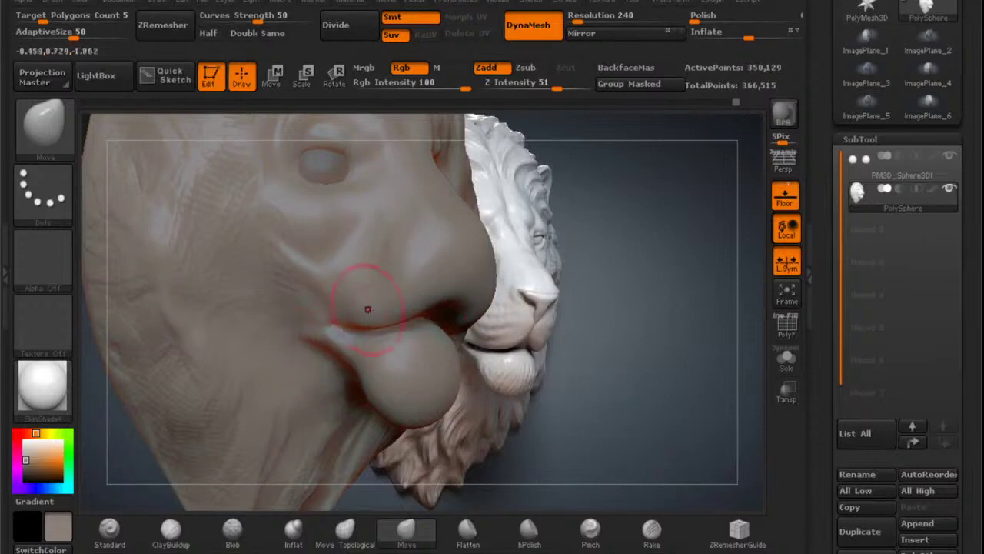
pyautogui.moveTo(369, 308)
pyautogui.keyDown('alt'); pyautogui.mouseDown(button='right')
pyautogui.moveTo(375, 229)
pyautogui.moveTo(362, 245)
pyautogui.moveTo(351, 225)
pyautogui.moveTo(391, 290)
pyautogui.moveTo(343, 280)
pyautogui.mouseUp(button='right'); pyautogui.keyUp('alt')
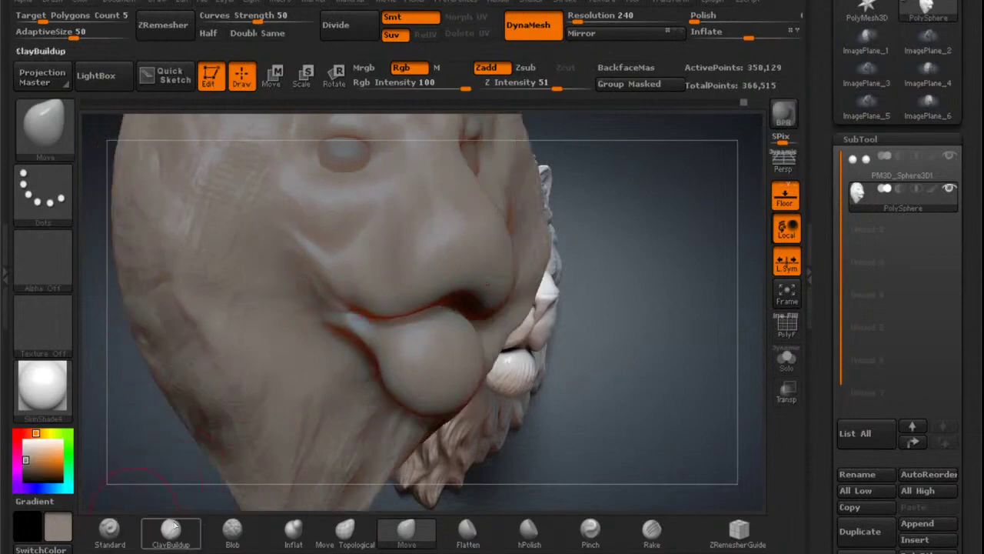
# Sculpt a deep crease rising from the mouth corner into the cheek with ClayBuildup and smooth the upper lip edge.
pyautogui.click(170, 530)
pyautogui.moveTo(377, 351)
pyautogui.keyDown('alt'); pyautogui.mouseDown(button='right')
pyautogui.moveTo(402, 216)
pyautogui.moveTo(387, 275)
pyautogui.moveTo(322, 143)
pyautogui.moveTo(406, 303)
pyautogui.mouseUp(button='right'); pyautogui.keyUp('alt')
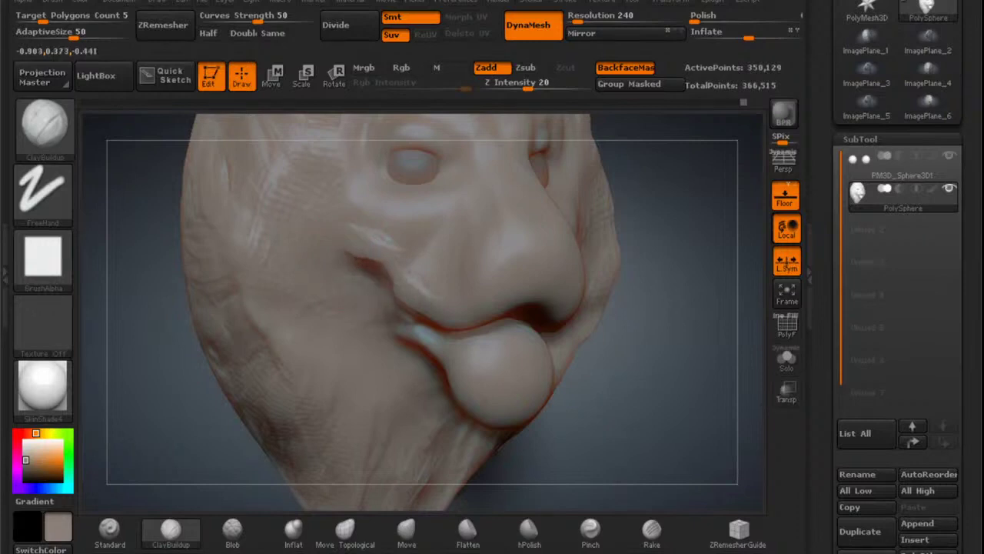
pyautogui.moveTo(661, 262); pyautogui.dragTo(569, 238)
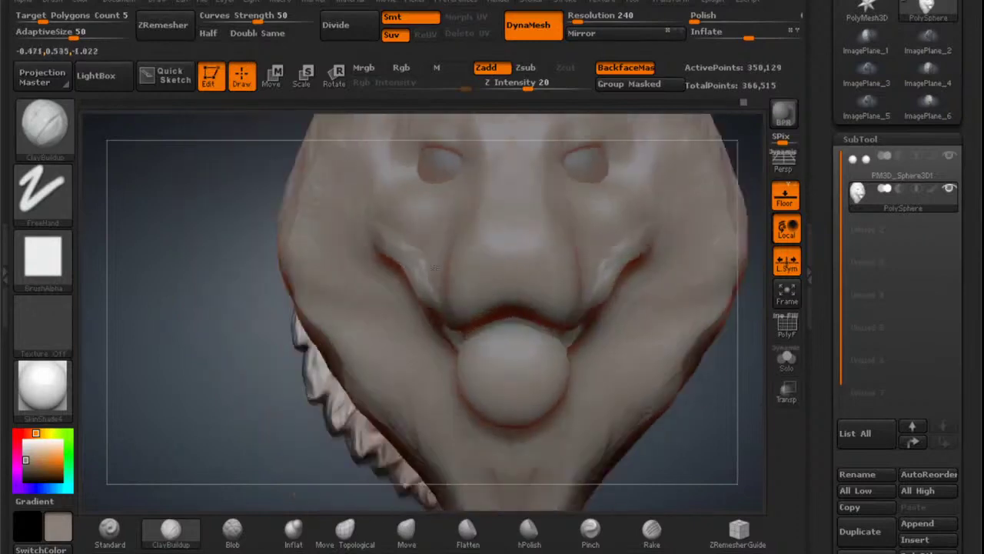
pyautogui.moveTo(731, 316); pyautogui.dragTo(692, 361)
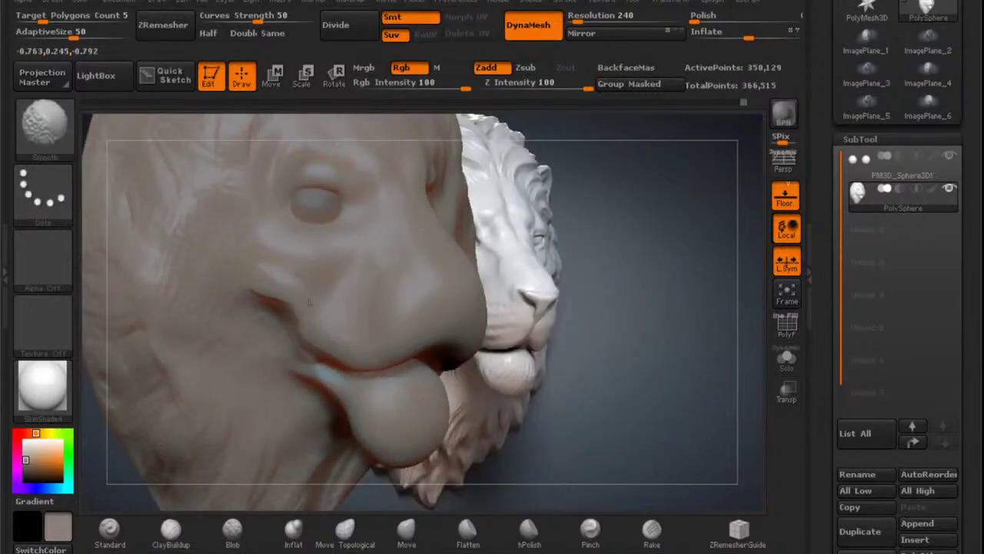
pyautogui.moveTo(400, 301)
pyautogui.keyDown('alt'); pyautogui.mouseDown(button='right')
pyautogui.moveTo(377, 193)
pyautogui.moveTo(399, 204)
pyautogui.moveTo(375, 213)
pyautogui.moveTo(427, 257)
pyautogui.mouseUp(button='right'); pyautogui.keyUp('alt')
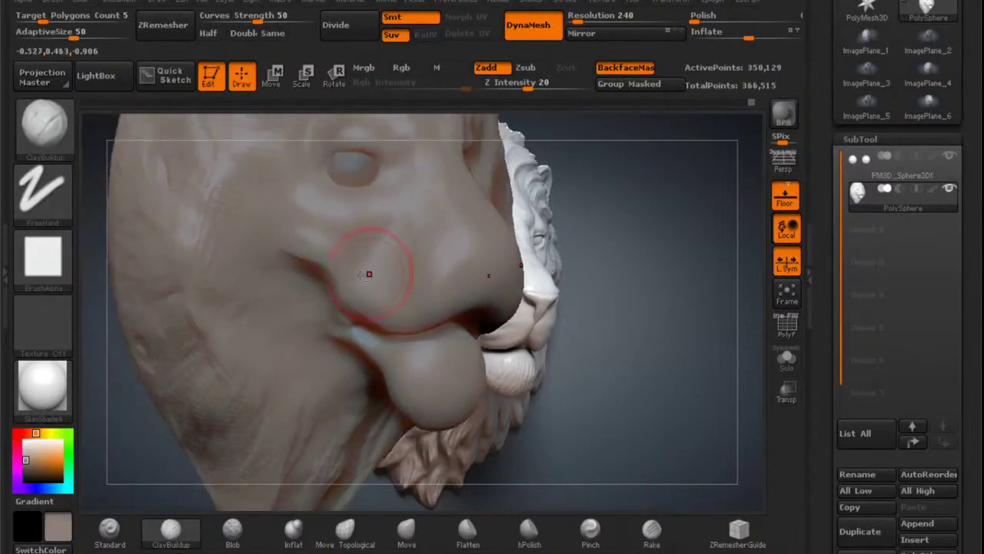
# Pull the upper lip over the mouth crease with the Move Topological brush and smooth the crease's upper end.
pyautogui.moveTo(369, 274)
pyautogui.keyDown('ctrl'); pyautogui.mouseDown(button='right')
pyautogui.moveTo(364, 331)
pyautogui.moveTo(390, 274)
pyautogui.moveTo(313, 226)
pyautogui.moveTo(323, 216)
pyautogui.mouseUp(button='right'); pyautogui.keyUp('ctrl')
pyautogui.click(350, 529)
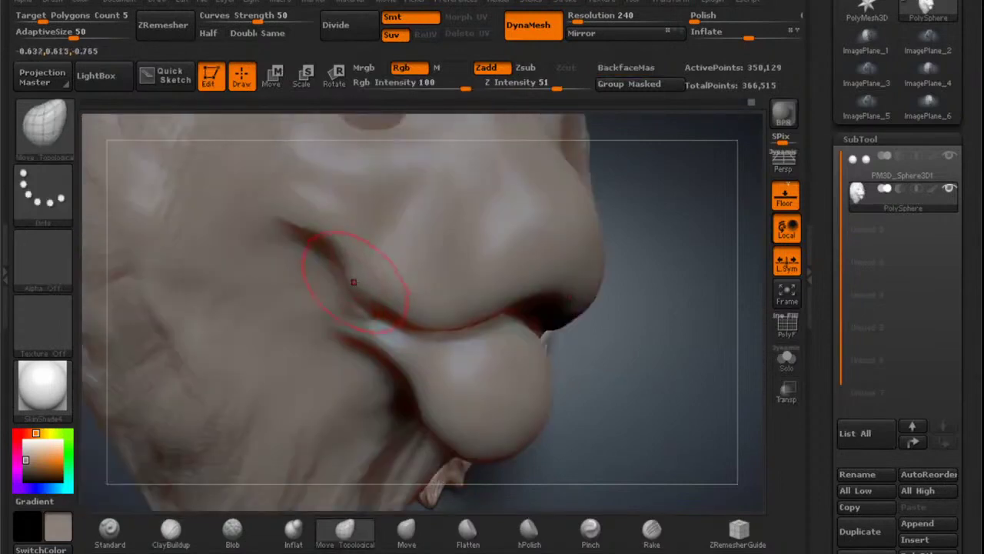
pyautogui.moveTo(351, 302)
pyautogui.mouseDown()
pyautogui.moveTo(332, 241)
pyautogui.moveTo(407, 285)
pyautogui.mouseUp()
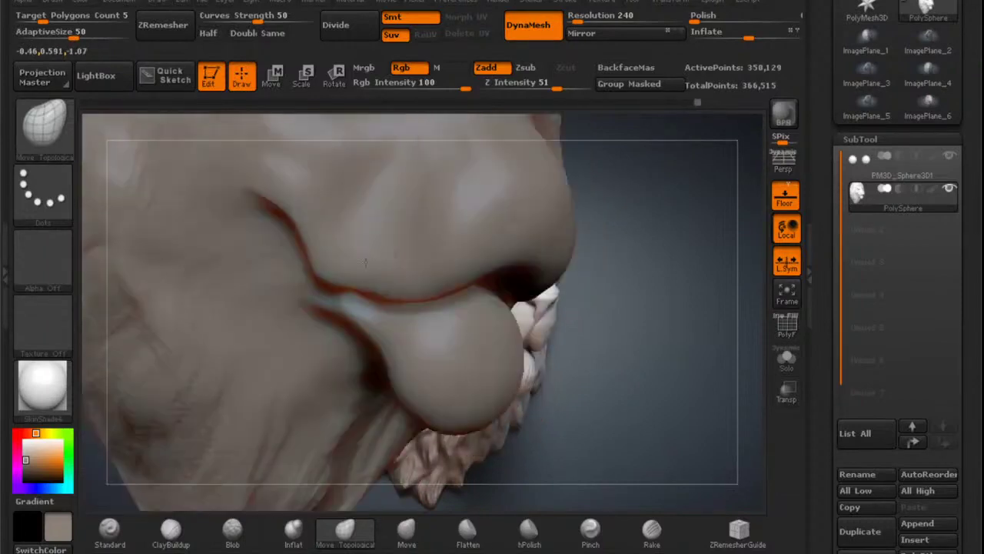
pyautogui.moveTo(365, 262); pyautogui.dragTo(354, 284)
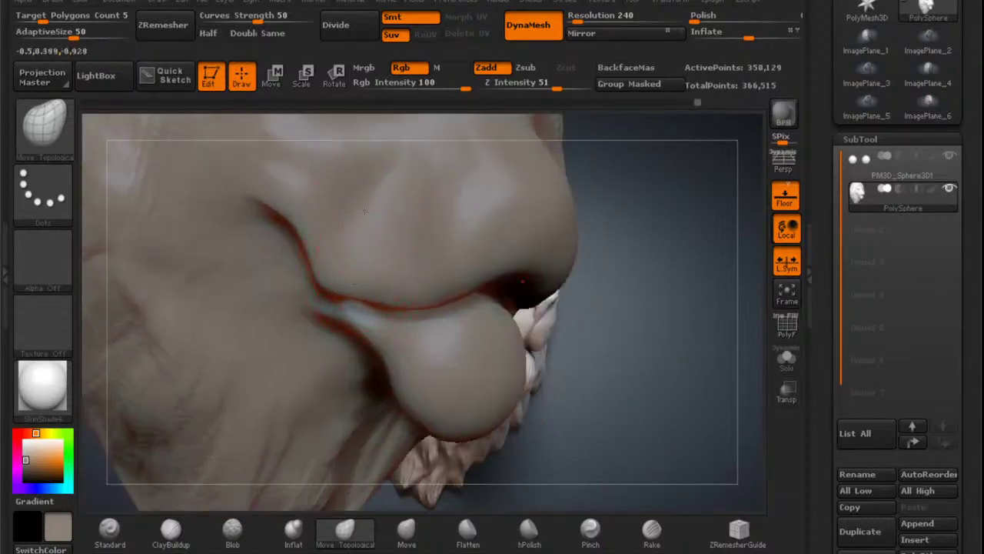
pyautogui.keyDown('shift'); pyautogui.moveTo(289, 206); pyautogui.dragTo(250, 184); pyautogui.keyUp('shift')
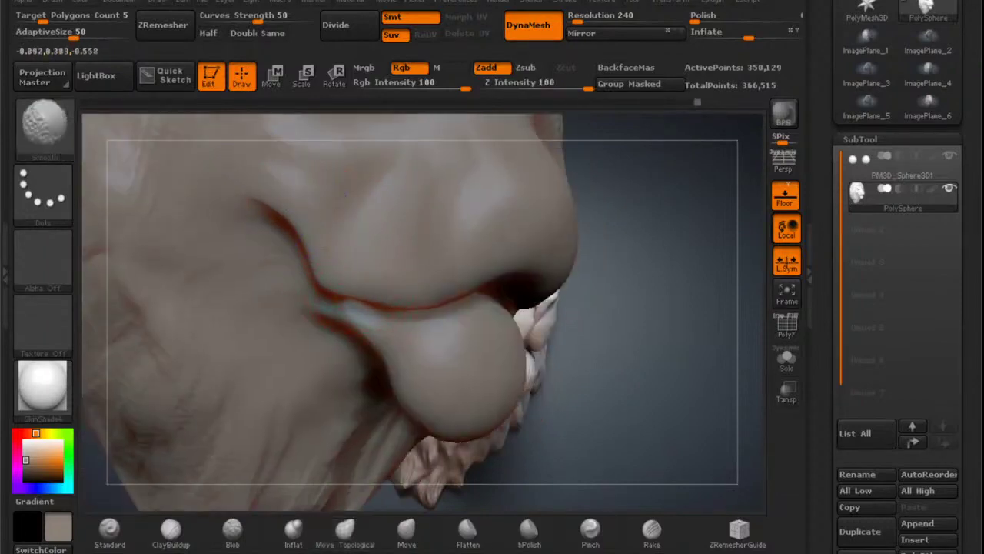
pyautogui.moveTo(378, 250)
pyautogui.keyDown('alt'); pyautogui.mouseDown(button='right')
pyautogui.moveTo(347, 169)
pyautogui.moveTo(307, 143)
pyautogui.moveTo(324, 186)
pyautogui.mouseUp(button='right'); pyautogui.keyUp('alt')
# Build up the rounded whisker pad on the side of the muzzle with ClayBuildup.
pyautogui.click(172, 532)
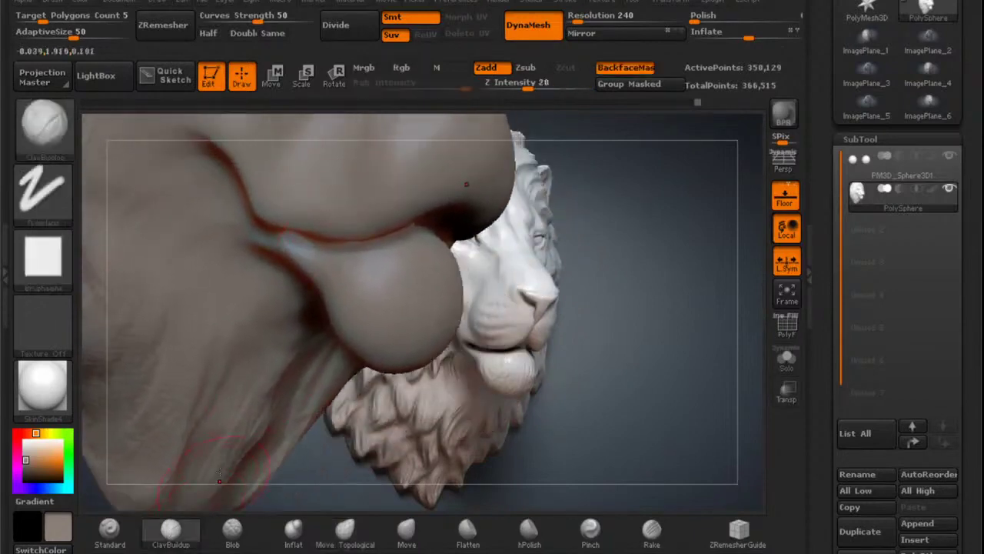
pyautogui.moveTo(380, 166)
pyautogui.keyDown('alt'); pyautogui.mouseDown(button='right')
pyautogui.moveTo(336, 121)
pyautogui.moveTo(407, 270)
pyautogui.mouseUp(button='right'); pyautogui.keyUp('alt')
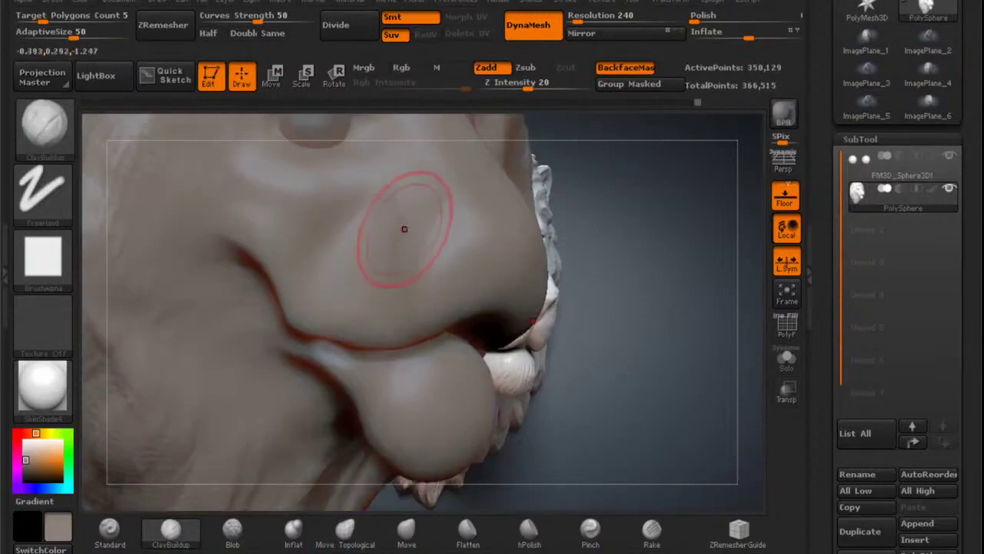
pyautogui.moveTo(405, 229); pyautogui.dragTo(361, 297)
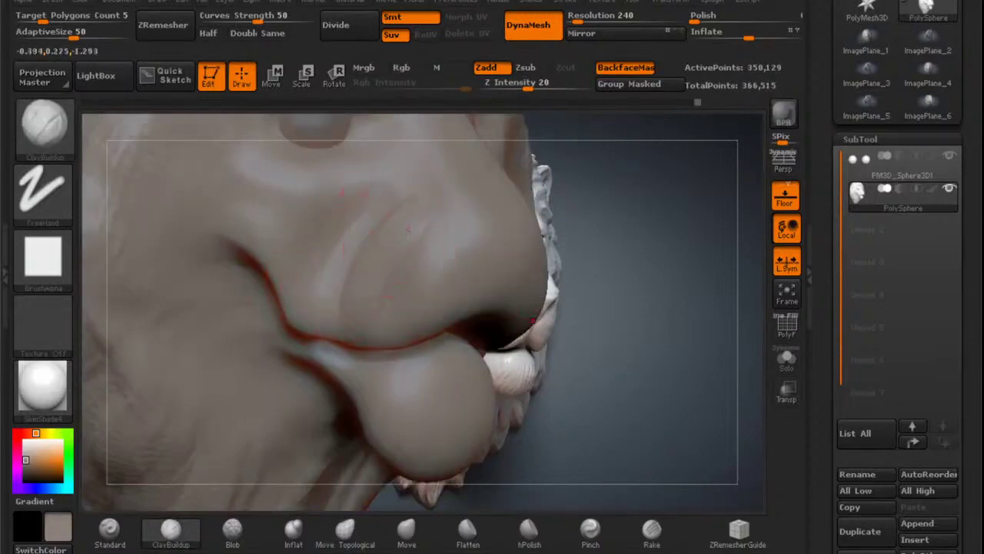
pyautogui.moveTo(425, 234); pyautogui.dragTo(399, 251)
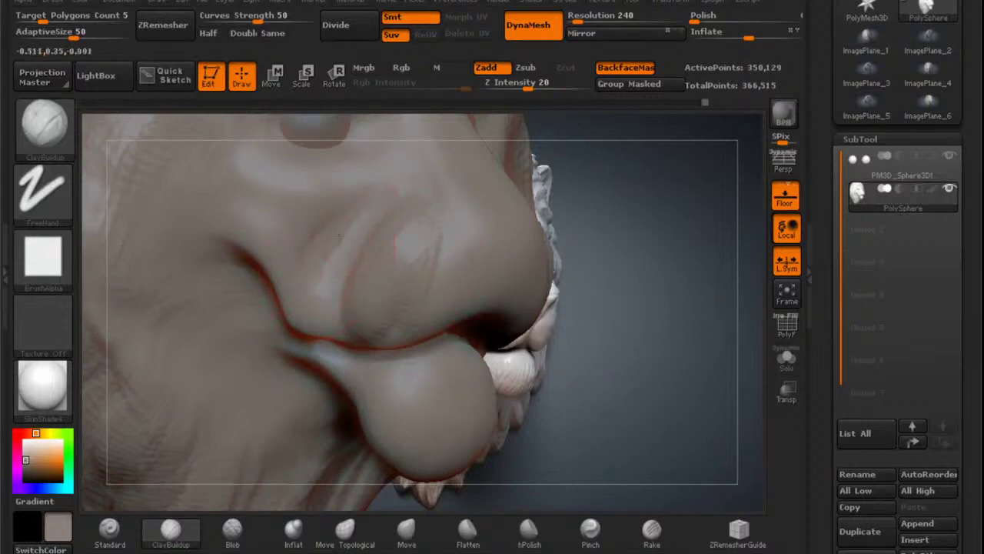
pyautogui.moveTo(339, 238)
pyautogui.mouseDown()
pyautogui.moveTo(406, 228)
pyautogui.moveTo(443, 256)
pyautogui.mouseUp()
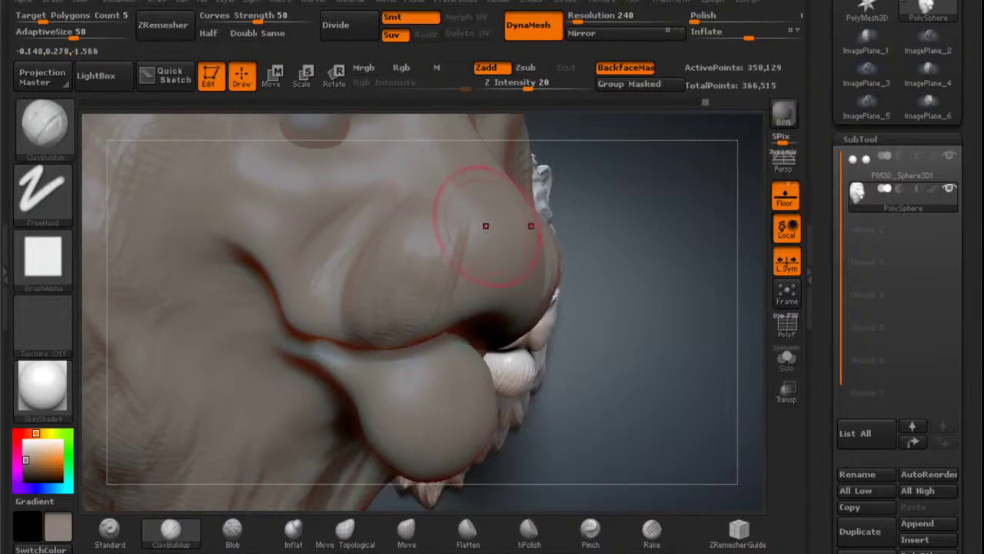
# Add more ClayBuildup volume to the upper part of the whisker pad below the eye.
pyautogui.moveTo(492, 219)
pyautogui.keyDown('alt'); pyautogui.mouseDown(button='right')
pyautogui.moveTo(390, 175)
pyautogui.moveTo(426, 173)
pyautogui.moveTo(361, 103)
pyautogui.moveTo(444, 266)
pyautogui.mouseUp(button='right'); pyautogui.keyUp('alt')
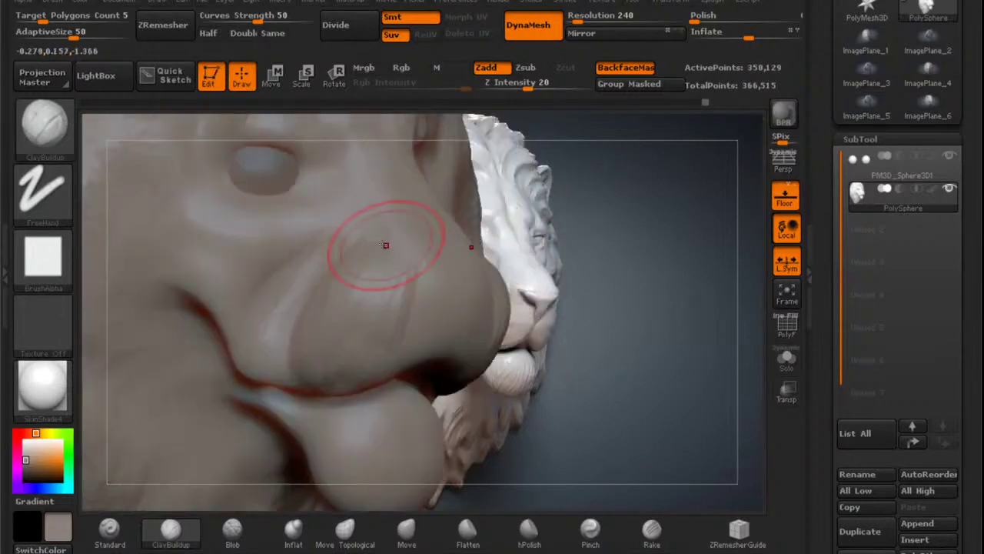
pyautogui.moveTo(385, 245)
pyautogui.keyDown('alt'); pyautogui.mouseDown(button='right')
pyautogui.moveTo(353, 146)
pyautogui.moveTo(412, 280)
pyautogui.moveTo(359, 196)
pyautogui.moveTo(310, 153)
pyautogui.moveTo(382, 220)
pyautogui.moveTo(393, 250)
pyautogui.mouseUp(button='right'); pyautogui.keyUp('alt')
pyautogui.press('space')
pyautogui.moveTo(383, 274); pyautogui.dragTo(371, 275)
pyautogui.moveTo(410, 259)
pyautogui.keyDown('alt'); pyautogui.mouseDown(button='right')
pyautogui.moveTo(338, 199)
pyautogui.moveTo(347, 176)
pyautogui.moveTo(379, 224)
pyautogui.mouseUp(button='right'); pyautogui.keyUp('alt')
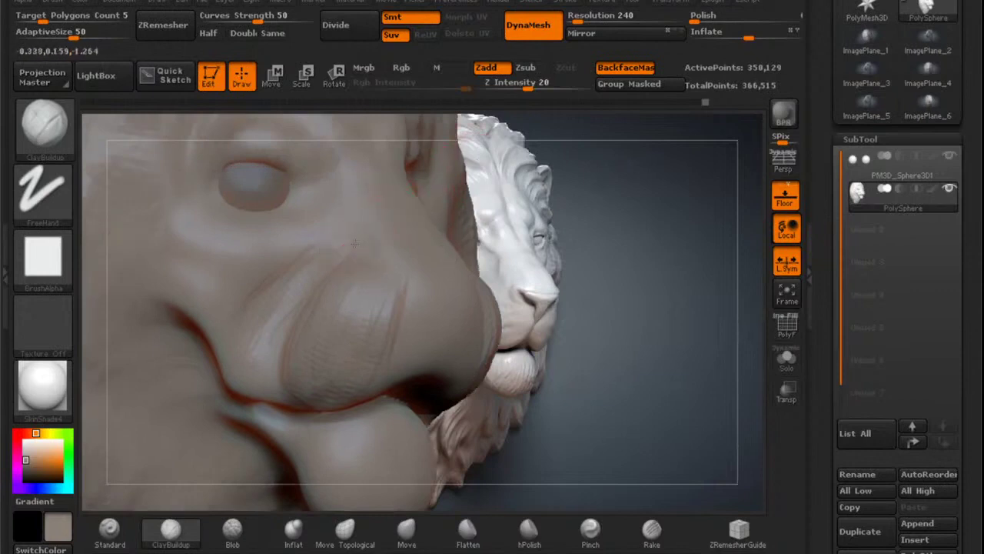
# Sculpt a fold from the inner eye corner down along the nose with ClayBuildup.
pyautogui.moveTo(369, 206)
pyautogui.keyDown('alt'); pyautogui.mouseDown(button='right')
pyautogui.moveTo(340, 164)
pyautogui.moveTo(384, 231)
pyautogui.mouseUp(button='right'); pyautogui.keyUp('alt')
pyautogui.moveTo(379, 235); pyautogui.dragTo(367, 264)
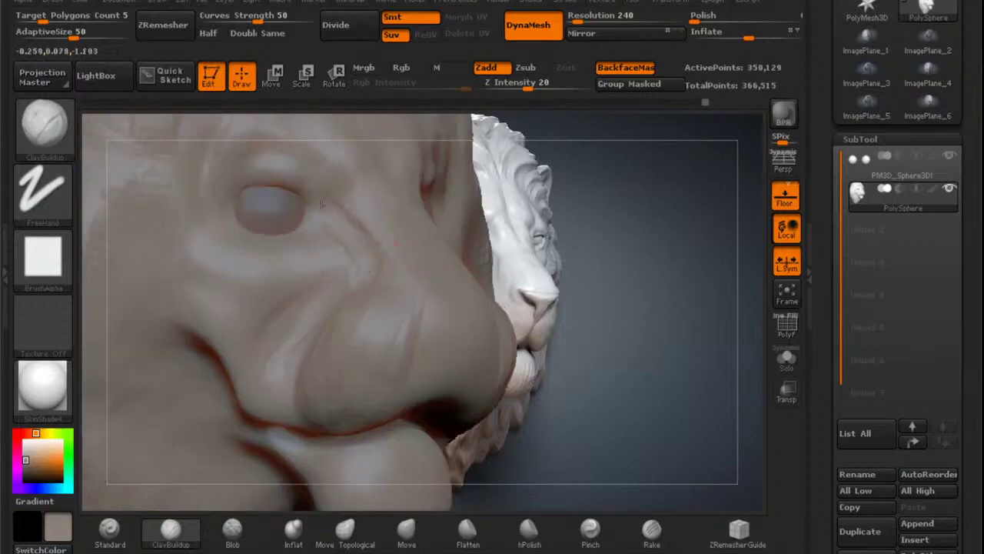
pyautogui.moveTo(347, 211); pyautogui.dragTo(362, 219)
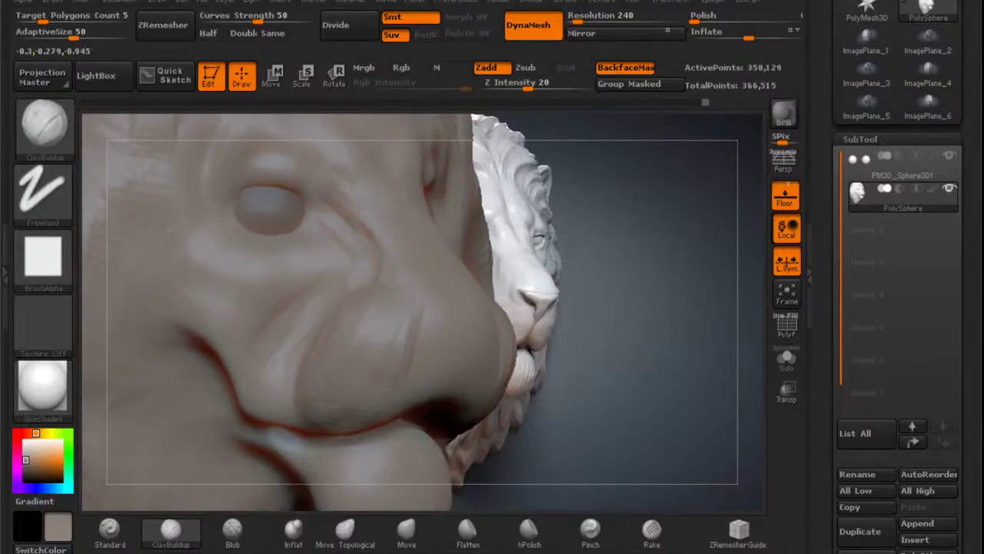
# Sharpen the crease between the inner eye corner and the muzzle with the Standard brush.
pyautogui.click(110, 530)
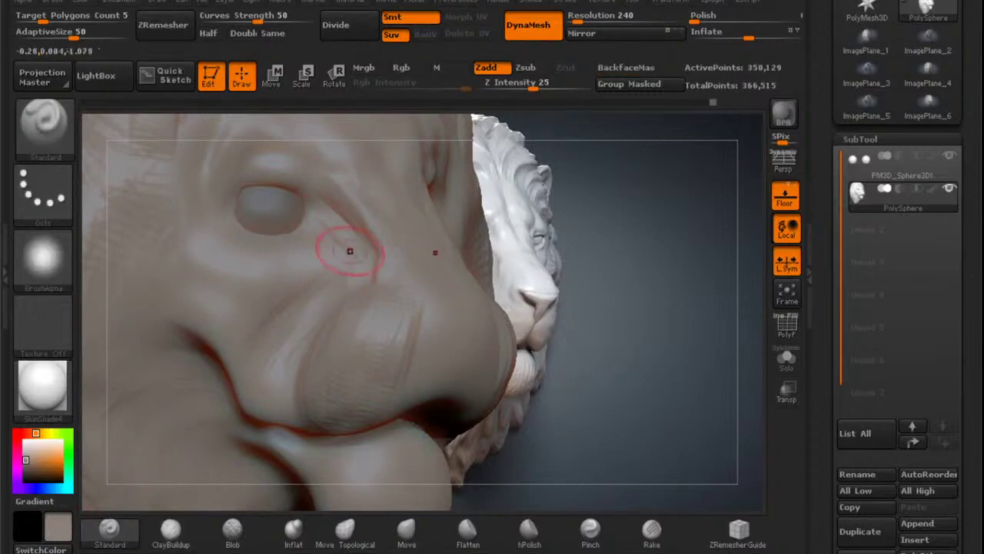
pyautogui.moveTo(349, 250); pyautogui.dragTo(323, 217)
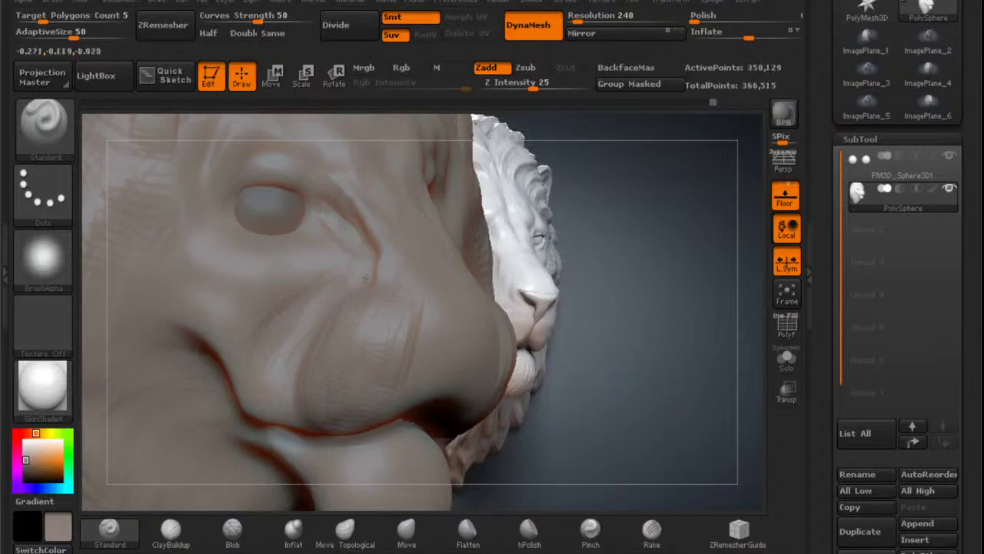
pyautogui.moveTo(365, 277); pyautogui.dragTo(366, 270)
pyautogui.moveTo(383, 203)
pyautogui.keyDown('alt'); pyautogui.mouseDown(button='right')
pyautogui.moveTo(394, 210)
pyautogui.moveTo(397, 255)
pyautogui.mouseUp(button='right'); pyautogui.keyUp('alt')
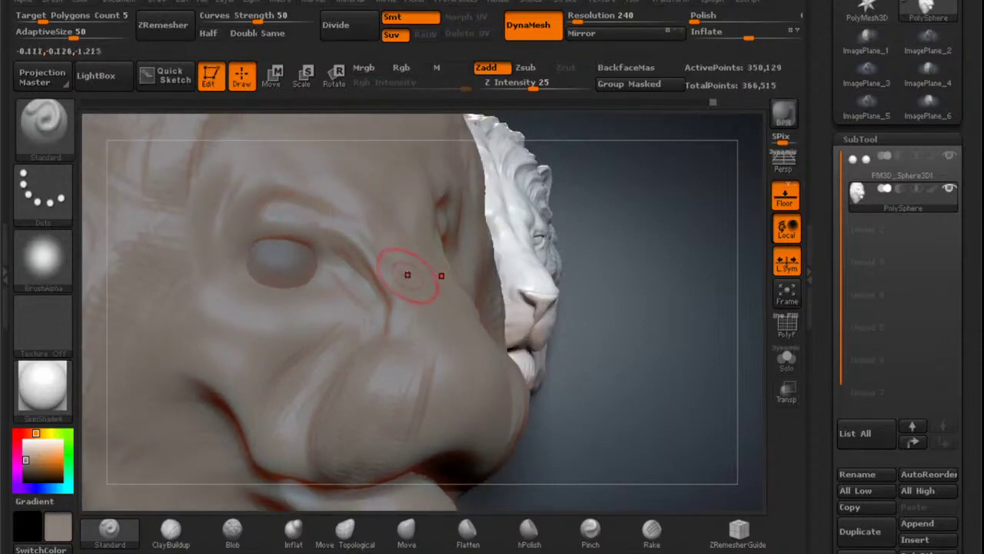
pyautogui.moveTo(443, 334)
pyautogui.keyDown('alt'); pyautogui.mouseDown(button='right')
pyautogui.moveTo(430, 263)
pyautogui.moveTo(452, 313)
pyautogui.moveTo(472, 303)
pyautogui.moveTo(472, 272)
pyautogui.moveTo(421, 259)
pyautogui.moveTo(392, 266)
pyautogui.moveTo(413, 288)
pyautogui.moveTo(474, 294)
pyautogui.mouseUp(button='right'); pyautogui.keyUp('alt')
# Save the project with QuickSave and inspect the muzzle from the front and side.
pyautogui.click(581, 1)
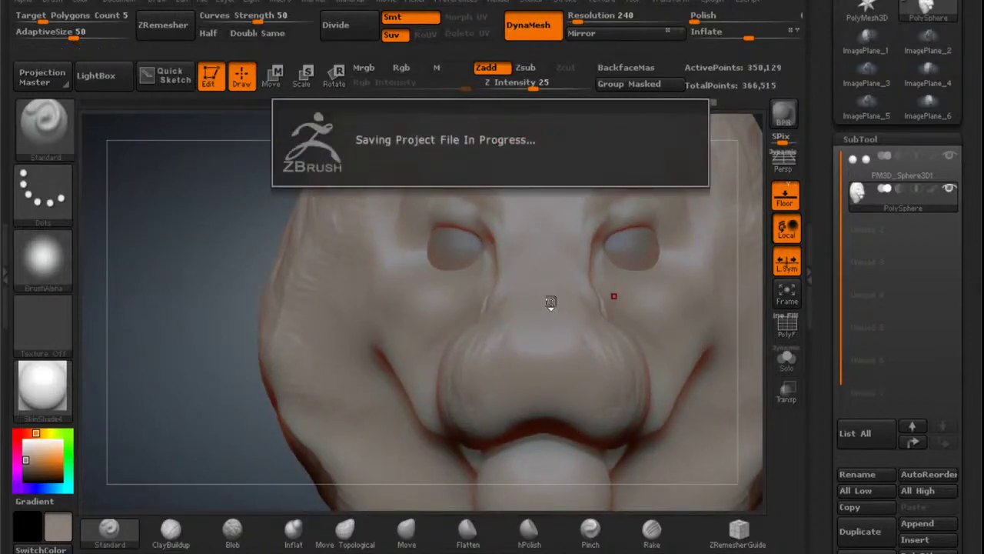
pyautogui.moveTo(534, 335); pyautogui.dragTo(587, 336, button='right')
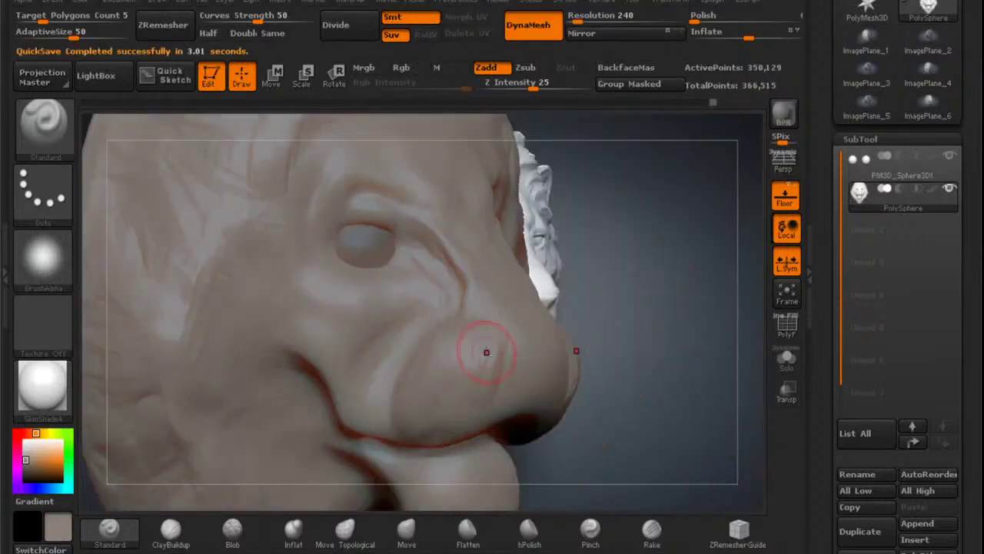
pyautogui.moveTo(485, 351); pyautogui.dragTo(458, 285, button='right')
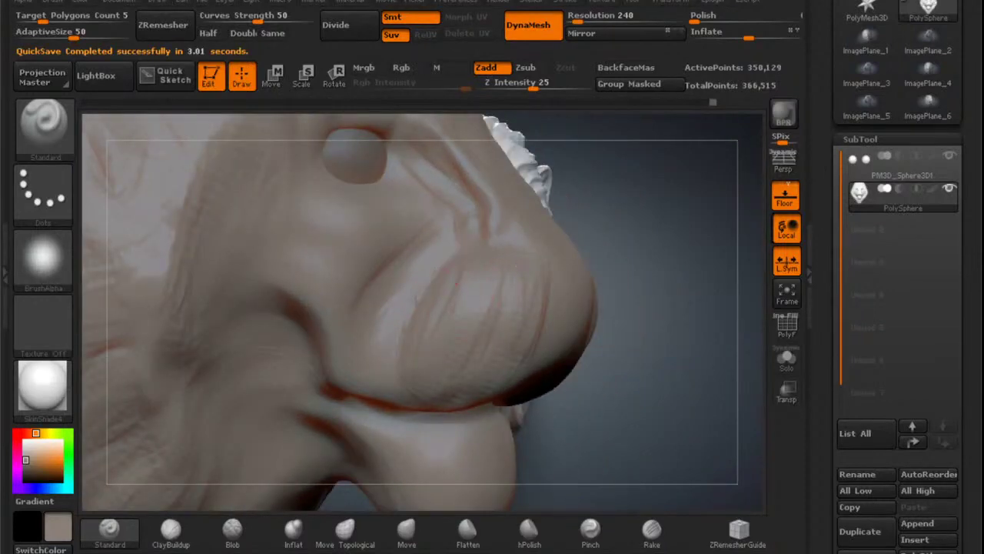
# Smooth the clay strokes on the side of the whisker pad and the fold below the eye.
pyautogui.press('shift')
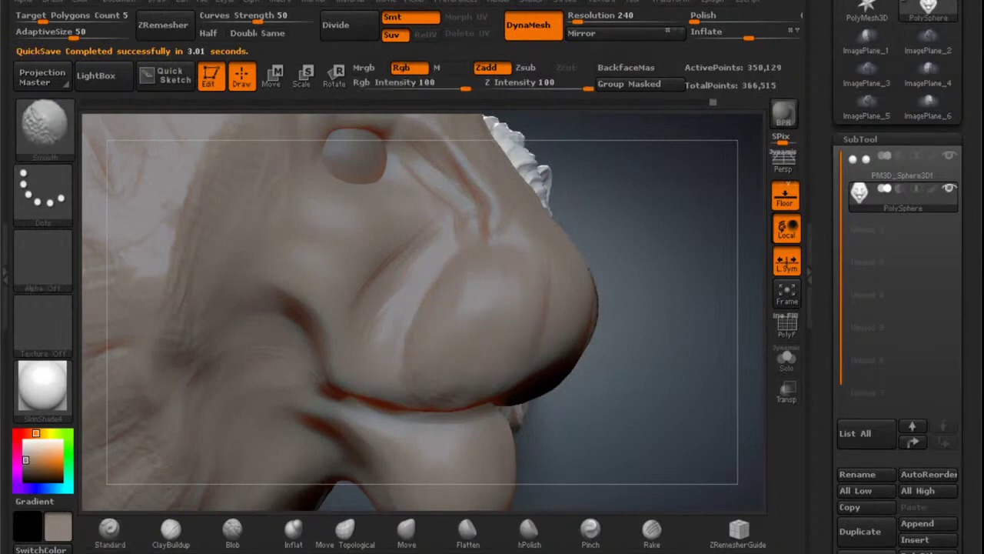
pyautogui.keyDown('shift'); pyautogui.moveTo(521, 244); pyautogui.dragTo(440, 205); pyautogui.keyUp('shift')
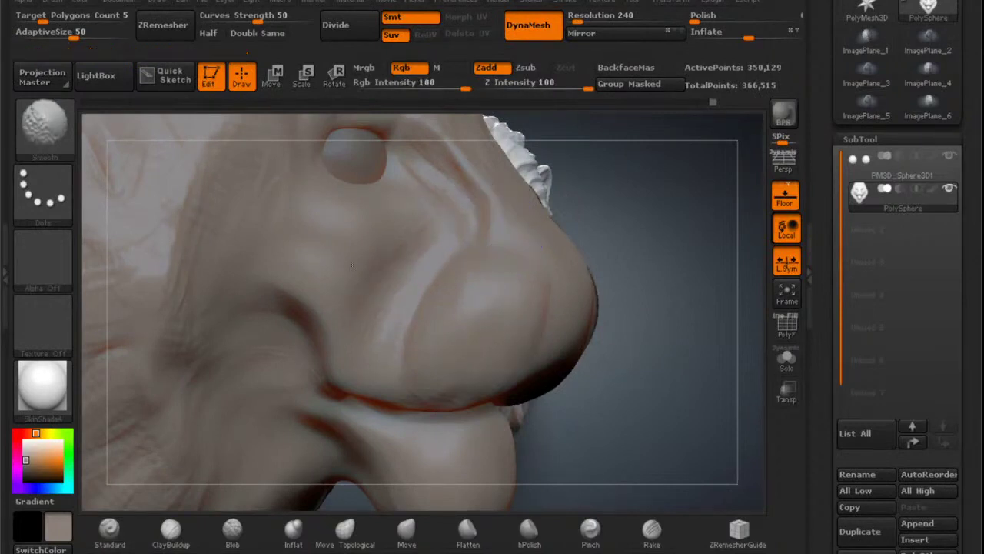
pyautogui.moveTo(362, 281)
pyautogui.mouseDown(button='right')
pyautogui.moveTo(526, 283)
pyautogui.moveTo(438, 280)
pyautogui.moveTo(383, 292)
pyautogui.moveTo(396, 292)
pyautogui.mouseUp(button='right')
# Push the outer cheek and jaw inward with a larger Move brush and smooth the surface.
pyautogui.click(406, 529)
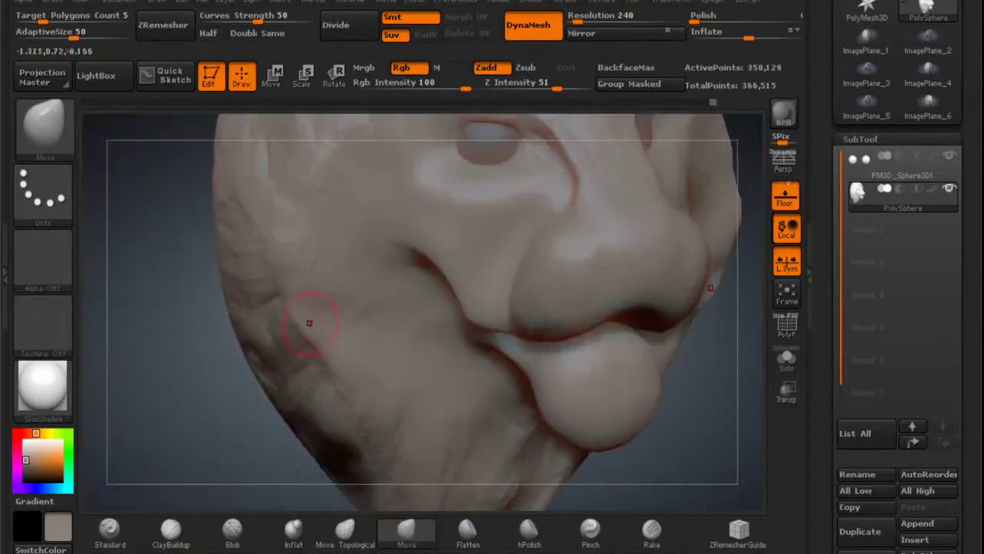
pyautogui.press('space')
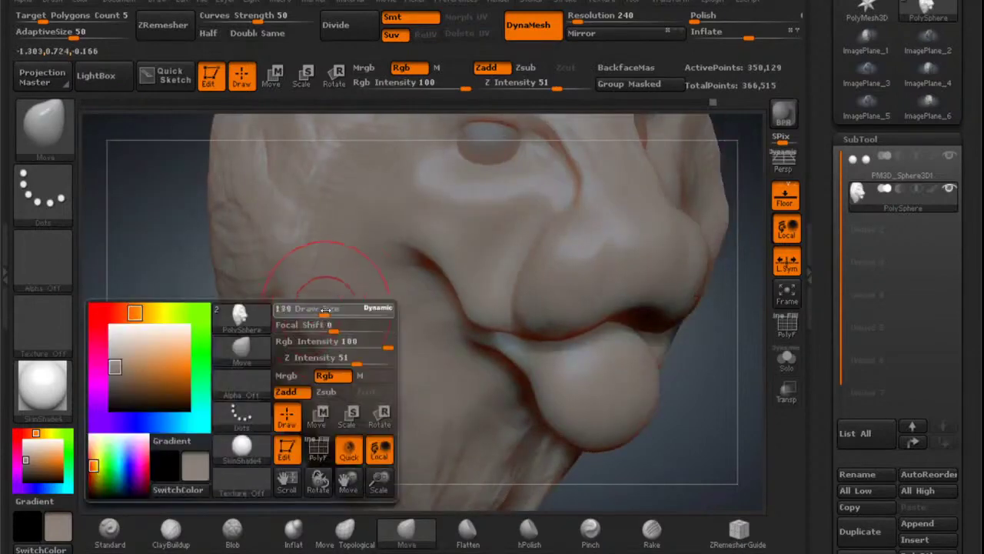
pyautogui.moveTo(325, 309); pyautogui.dragTo(332, 309)
pyautogui.moveTo(332, 309); pyautogui.dragTo(285, 314, button='right')
pyautogui.moveTo(342, 388); pyautogui.dragTo(355, 377)
pyautogui.moveTo(310, 326)
pyautogui.mouseDown()
pyautogui.moveTo(326, 318)
pyautogui.moveTo(338, 341)
pyautogui.mouseUp()
pyautogui.moveTo(291, 296); pyautogui.dragTo(297, 291)
pyautogui.keyDown('shift'); pyautogui.moveTo(314, 251); pyautogui.dragTo(311, 204); pyautogui.keyUp('shift')
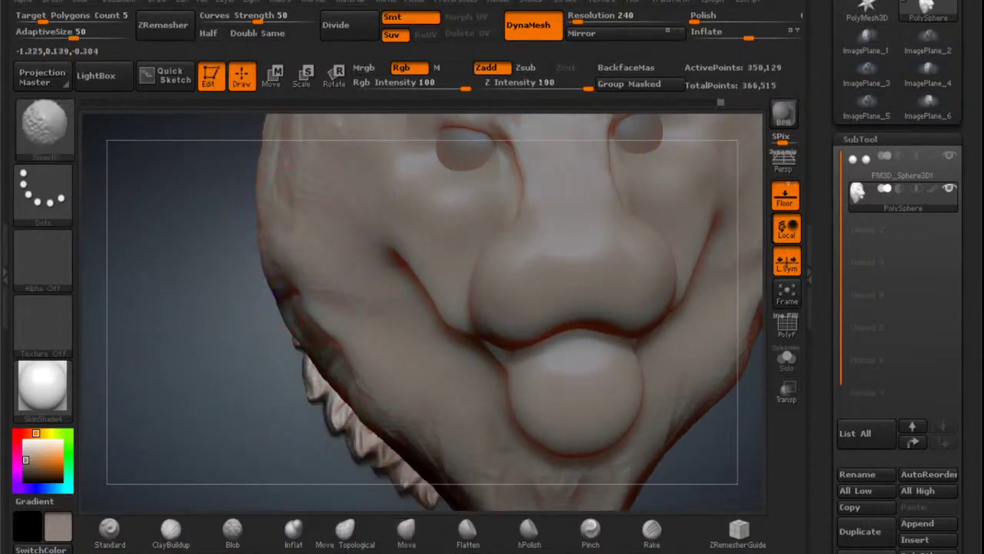
pyautogui.moveTo(323, 321); pyautogui.dragTo(333, 316)
# Carve down the outer cheek and side of the face with ClayBuildup, adding a little volume back.
pyautogui.click(171, 530)
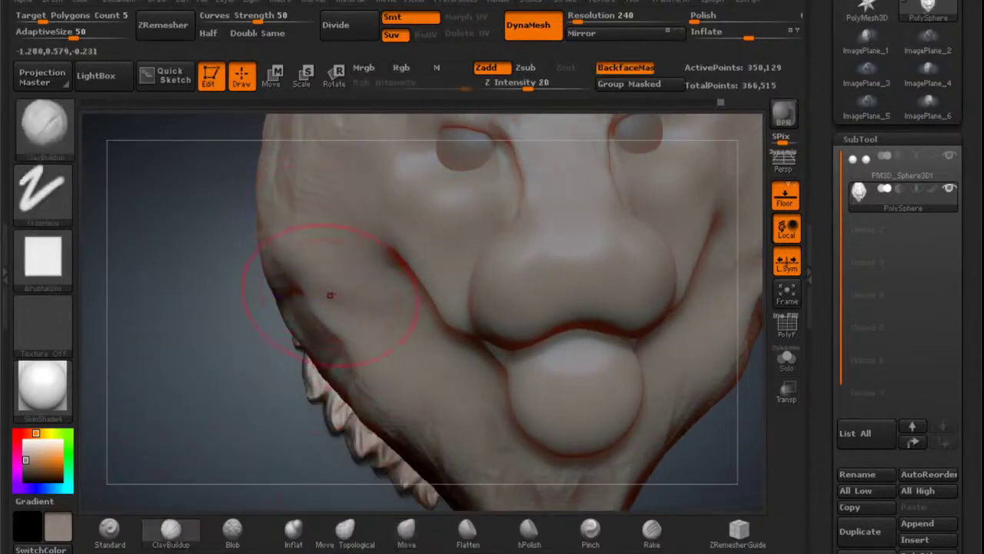
pyautogui.moveTo(329, 295); pyautogui.dragTo(389, 283, button='right')
pyautogui.keyDown('alt'); pyautogui.moveTo(319, 314); pyautogui.dragTo(355, 366); pyautogui.keyUp('alt')
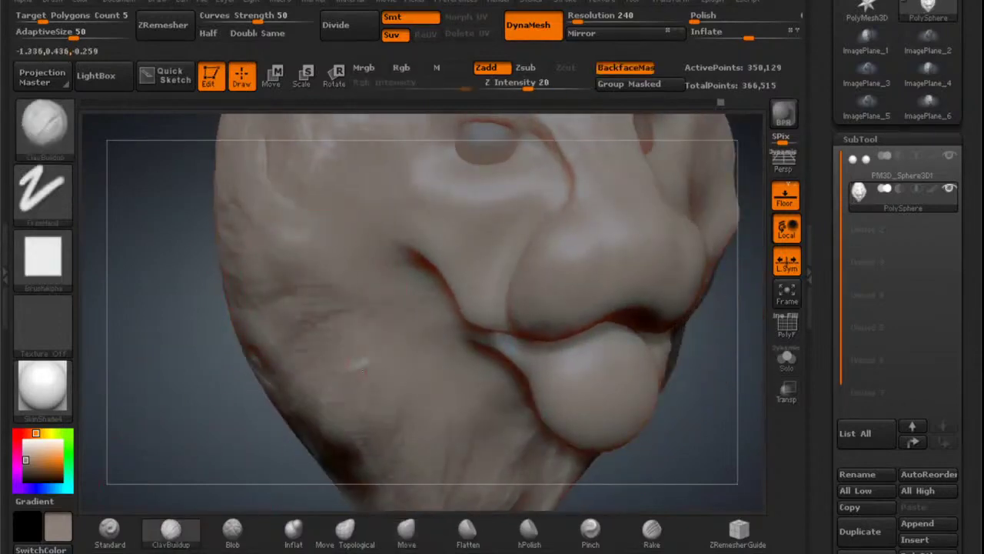
pyautogui.moveTo(295, 261)
pyautogui.keyDown('alt'); pyautogui.mouseDown()
pyautogui.moveTo(271, 289)
pyautogui.moveTo(321, 167)
pyautogui.moveTo(290, 171)
pyautogui.mouseUp(); pyautogui.keyUp('alt')
pyautogui.keyDown('alt'); pyautogui.moveTo(298, 177); pyautogui.dragTo(293, 291, button='right'); pyautogui.keyUp('alt')
pyautogui.keyDown('alt'); pyautogui.moveTo(302, 292); pyautogui.dragTo(281, 258); pyautogui.keyUp('alt')
pyautogui.moveTo(285, 340); pyautogui.dragTo(277, 385)
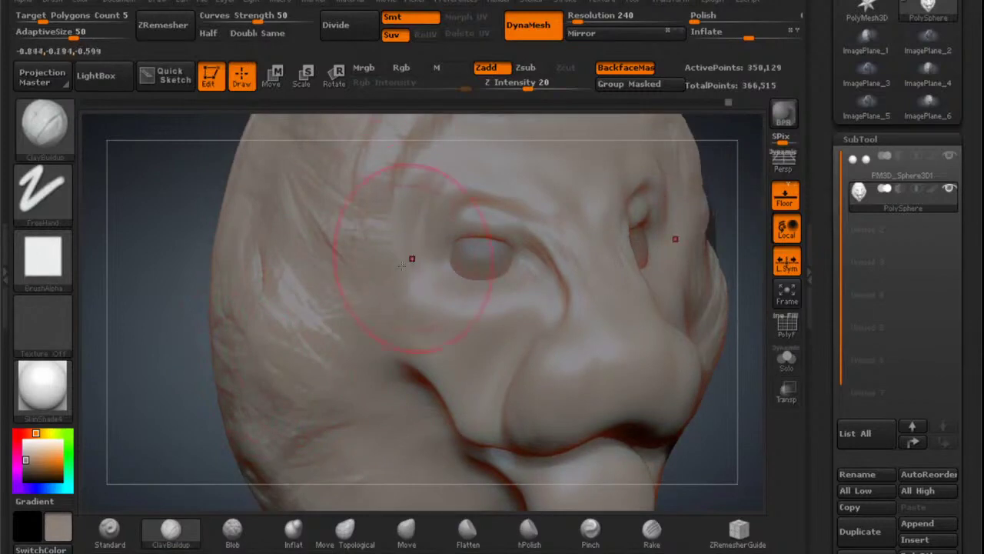
# Add ClayBuildup volume along the side of the cheek and check the face from the front.
pyautogui.moveTo(154, 339)
pyautogui.mouseDown()
pyautogui.moveTo(139, 415)
pyautogui.moveTo(165, 300)
pyautogui.mouseUp()
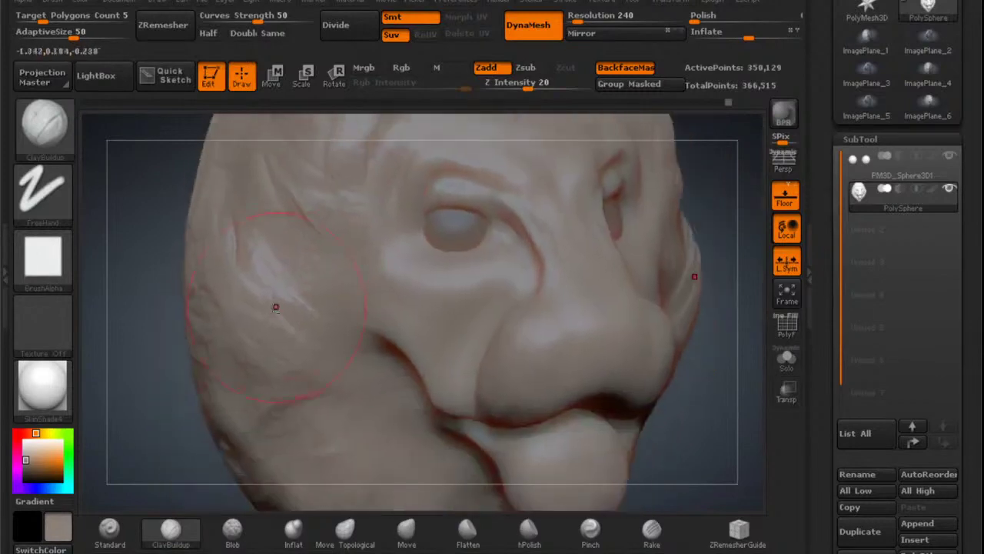
pyautogui.keyDown('alt'); pyautogui.moveTo(297, 347); pyautogui.dragTo(284, 203, button='right'); pyautogui.keyUp('alt')
pyautogui.moveTo(332, 345); pyautogui.dragTo(303, 356, button='right')
pyautogui.moveTo(303, 356)
pyautogui.mouseDown()
pyautogui.moveTo(270, 392)
pyautogui.moveTo(231, 331)
pyautogui.moveTo(252, 380)
pyautogui.mouseUp()
pyautogui.moveTo(337, 327)
pyautogui.mouseDown(button='right')
pyautogui.moveTo(366, 315)
pyautogui.moveTo(415, 237)
pyautogui.moveTo(501, 231)
pyautogui.moveTo(475, 237)
pyautogui.moveTo(487, 229)
pyautogui.moveTo(443, 206)
pyautogui.moveTo(384, 219)
pyautogui.mouseUp(button='right')
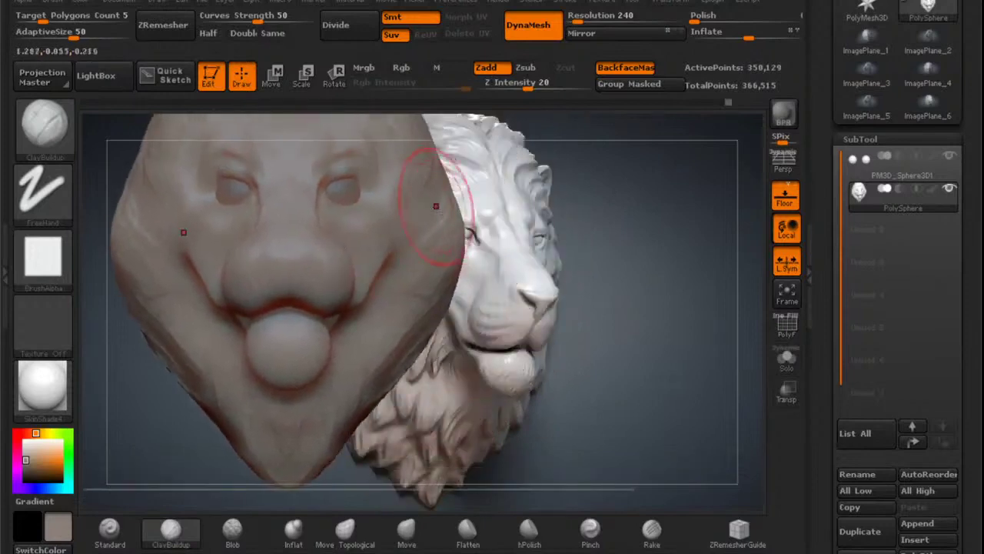
pyautogui.moveTo(412, 266)
pyautogui.keyDown('alt'); pyautogui.mouseDown(button='right')
pyautogui.moveTo(369, 238)
pyautogui.moveTo(333, 450)
pyautogui.mouseUp(button='right'); pyautogui.keyUp('alt')
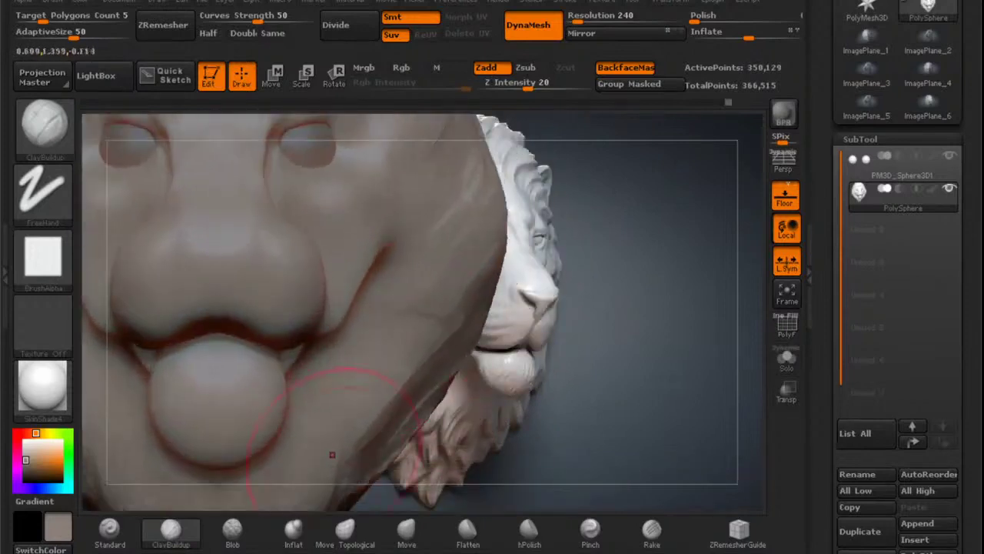
# Load the lion head1 texture as the background image plane for front-view reference.
pyautogui.click(345, 532)
pyautogui.moveTo(385, 230)
pyautogui.keyDown('alt'); pyautogui.mouseDown(button='right')
pyautogui.moveTo(406, 251)
pyautogui.moveTo(396, 317)
pyautogui.mouseUp(button='right'); pyautogui.keyUp('alt')
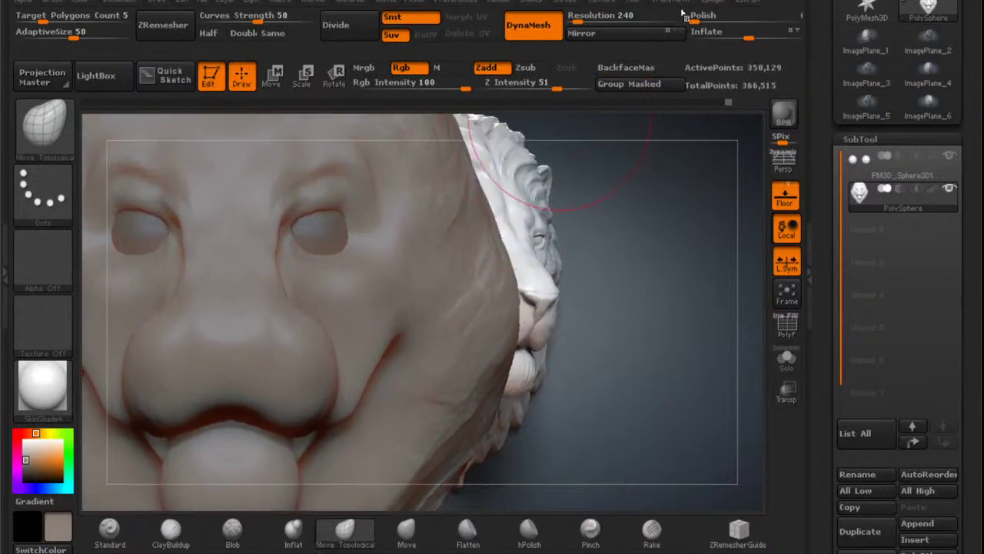
pyautogui.click(605, 4)
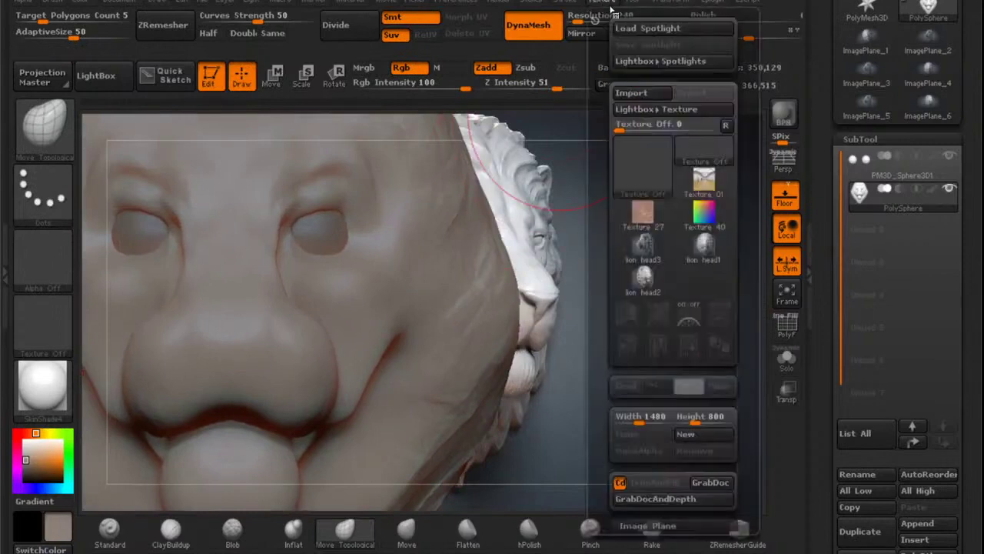
pyautogui.click(704, 247)
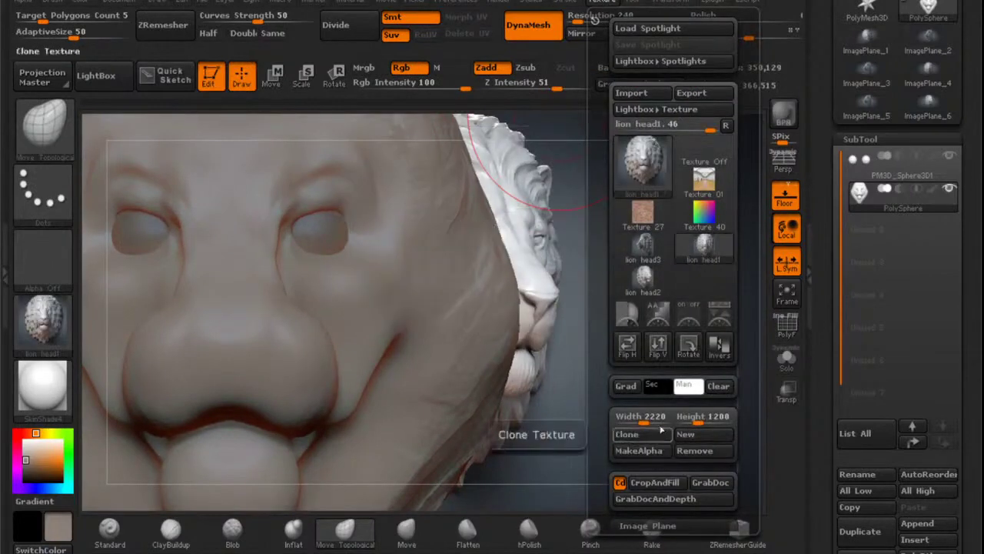
pyautogui.moveTo(605, 387); pyautogui.dragTo(606, 256)
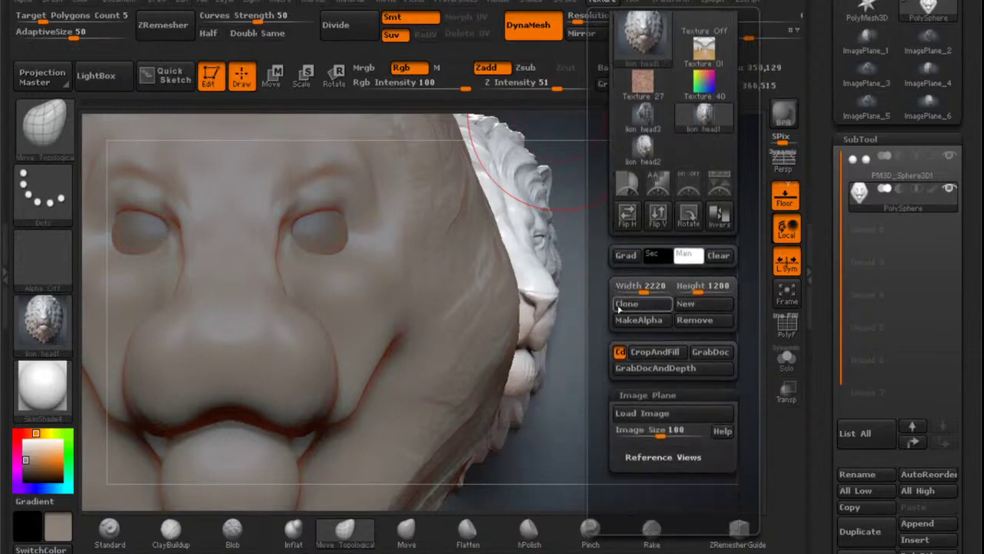
pyautogui.click(657, 414)
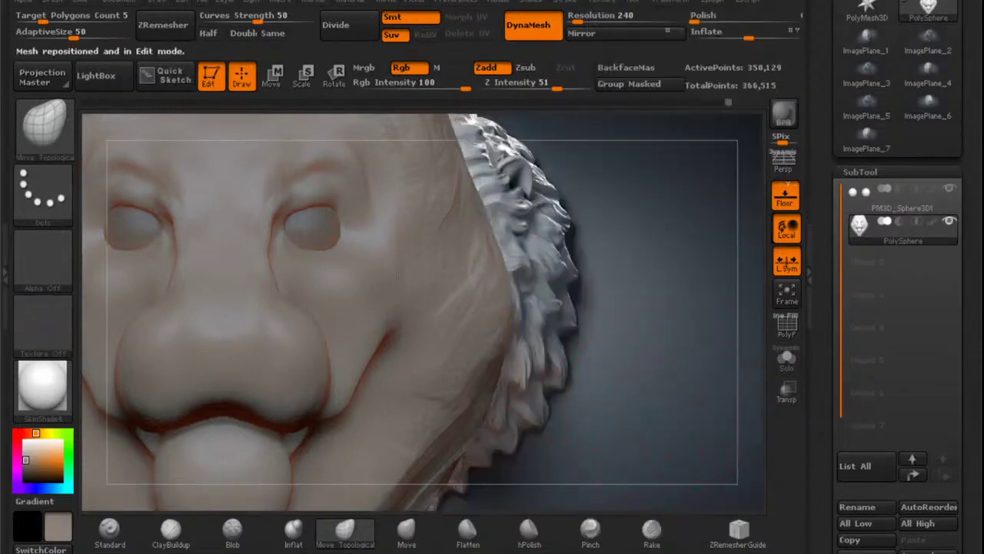
# Shift the cheek and mouth-corner crease upward with the Move Topological brush to match the front reference.
pyautogui.moveTo(315, 233)
pyautogui.keyDown('alt'); pyautogui.mouseDown(button='right')
pyautogui.moveTo(469, 207)
pyautogui.moveTo(578, 205)
pyautogui.mouseUp(button='right'); pyautogui.keyUp('alt')
pyautogui.keyDown('alt'); pyautogui.moveTo(437, 287); pyautogui.dragTo(588, 275, button='right'); pyautogui.keyUp('alt')
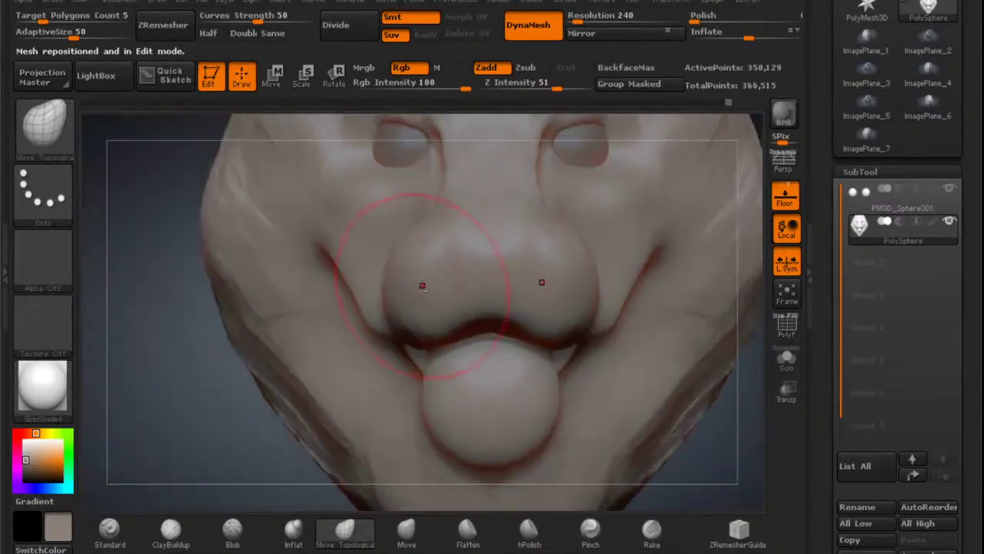
pyautogui.moveTo(482, 267)
pyautogui.keyDown('alt'); pyautogui.mouseDown(button='right')
pyautogui.moveTo(663, 182)
pyautogui.moveTo(435, 392)
pyautogui.mouseUp(button='right'); pyautogui.keyUp('alt')
pyautogui.moveTo(459, 305)
pyautogui.keyDown('alt'); pyautogui.mouseDown(button='right')
pyautogui.moveTo(564, 198)
pyautogui.moveTo(536, 275)
pyautogui.mouseUp(button='right'); pyautogui.keyUp('alt')
pyautogui.moveTo(542, 277); pyautogui.dragTo(561, 253)
pyautogui.moveTo(539, 269)
pyautogui.mouseDown(button='right')
pyautogui.moveTo(608, 184)
pyautogui.moveTo(531, 289)
pyautogui.mouseUp(button='right')
pyautogui.moveTo(532, 276); pyautogui.dragTo(540, 263)
pyautogui.moveTo(499, 217); pyautogui.dragTo(508, 206)
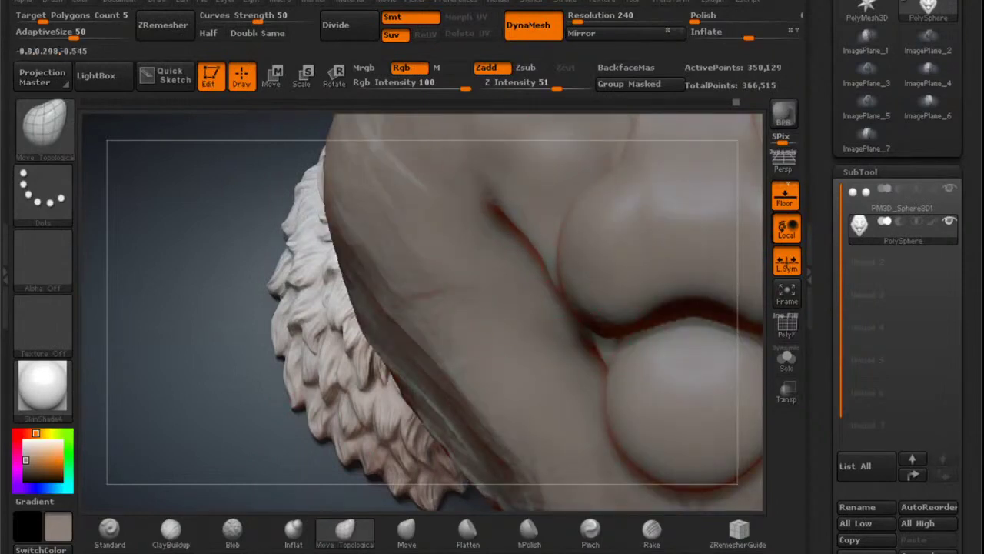
# Refine the curve and outer end of the mouth-corner crease with Move Topological and smooth the cheek above it.
pyautogui.moveTo(528, 232)
pyautogui.keyDown('alt'); pyautogui.mouseDown(button='right')
pyautogui.moveTo(614, 194)
pyautogui.moveTo(550, 253)
pyautogui.mouseUp(button='right'); pyautogui.keyUp('alt')
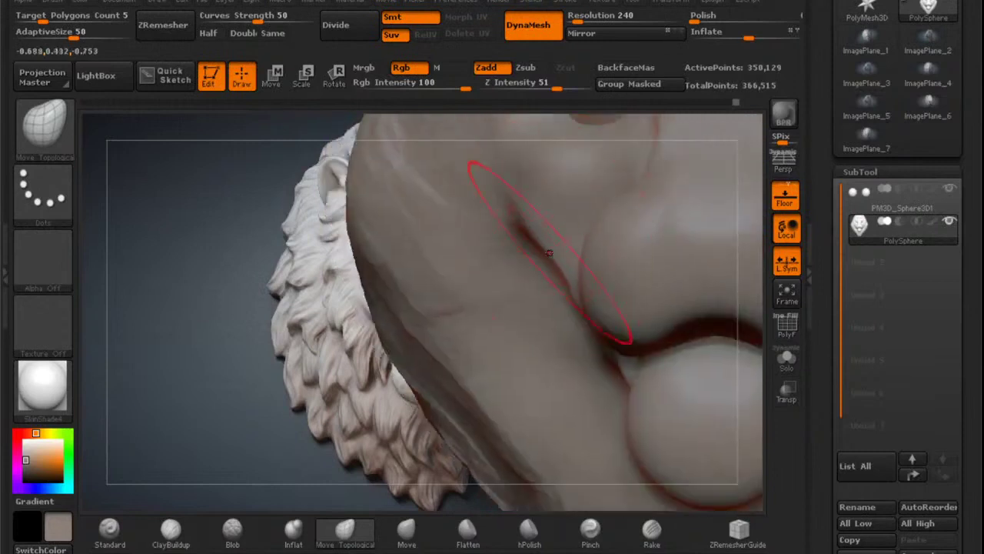
pyautogui.moveTo(551, 253)
pyautogui.mouseDown()
pyautogui.moveTo(563, 244)
pyautogui.moveTo(527, 221)
pyautogui.mouseUp()
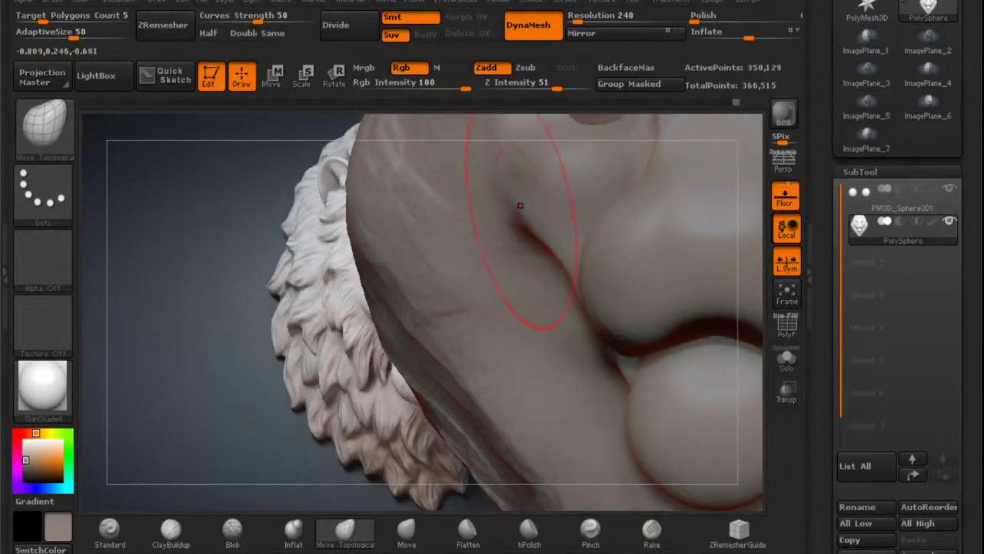
pyautogui.moveTo(559, 222)
pyautogui.keyDown('alt'); pyautogui.mouseDown(button='right')
pyautogui.moveTo(635, 151)
pyautogui.moveTo(545, 245)
pyautogui.mouseUp(button='right'); pyautogui.keyUp('alt')
pyautogui.moveTo(545, 244); pyautogui.dragTo(551, 236)
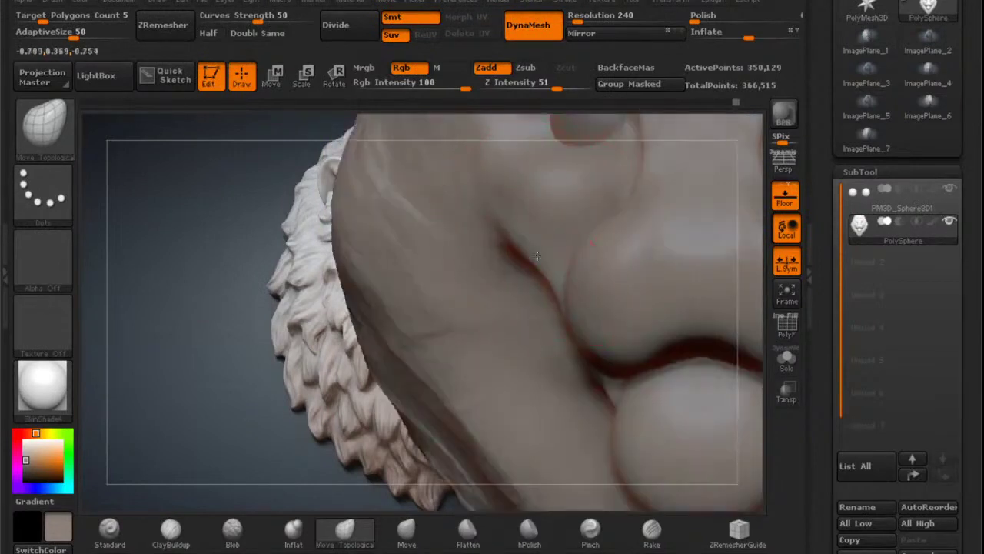
pyautogui.moveTo(499, 213); pyautogui.dragTo(520, 240)
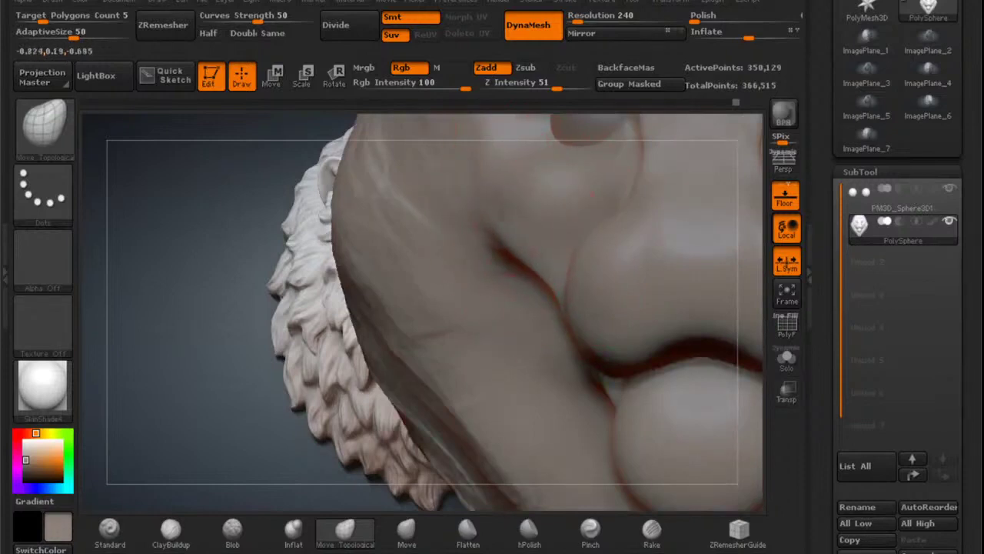
pyautogui.keyDown('alt'); pyautogui.moveTo(516, 230); pyautogui.dragTo(494, 251, button='right'); pyautogui.keyUp('alt')
pyautogui.moveTo(510, 269); pyautogui.dragTo(472, 230)
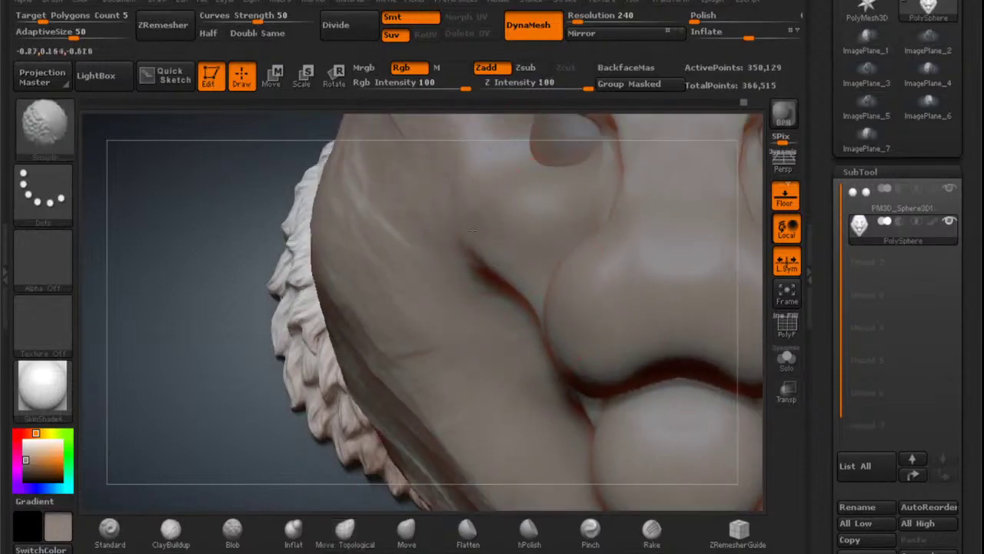
pyautogui.keyDown('shift'); pyautogui.moveTo(454, 185); pyautogui.dragTo(456, 238); pyautogui.keyUp('shift')
# Push the bottom edge of the chin upward with Move Topological.
pyautogui.moveTo(514, 281)
pyautogui.keyDown('ctrl'); pyautogui.mouseDown(button='right')
pyautogui.moveTo(561, 268)
pyautogui.moveTo(609, 198)
pyautogui.moveTo(629, 203)
pyautogui.moveTo(659, 172)
pyautogui.moveTo(522, 238)
pyautogui.mouseUp(button='right'); pyautogui.keyUp('ctrl')
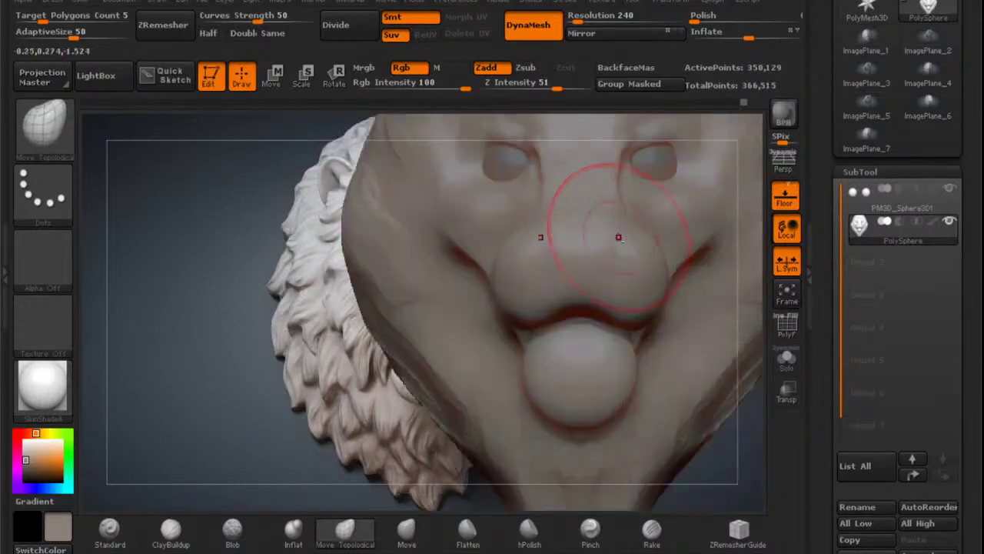
pyautogui.moveTo(619, 237)
pyautogui.mouseDown(button='right')
pyautogui.moveTo(607, 240)
pyautogui.moveTo(636, 180)
pyautogui.moveTo(592, 215)
pyautogui.moveTo(534, 219)
pyautogui.mouseUp(button='right')
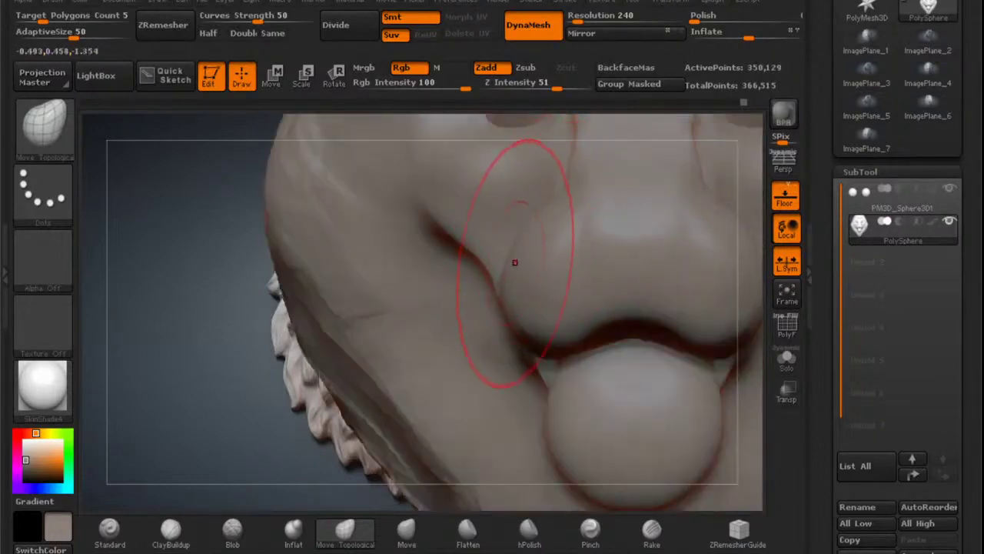
pyautogui.keyDown('alt'); pyautogui.moveTo(604, 268); pyautogui.dragTo(619, 148, button='right'); pyautogui.keyUp('alt')
pyautogui.moveTo(653, 223)
pyautogui.keyDown('ctrl'); pyautogui.mouseDown(button='right')
pyautogui.moveTo(667, 177)
pyautogui.moveTo(608, 226)
pyautogui.moveTo(653, 165)
pyautogui.moveTo(589, 200)
pyautogui.moveTo(581, 239)
pyautogui.mouseUp(button='right'); pyautogui.keyUp('ctrl')
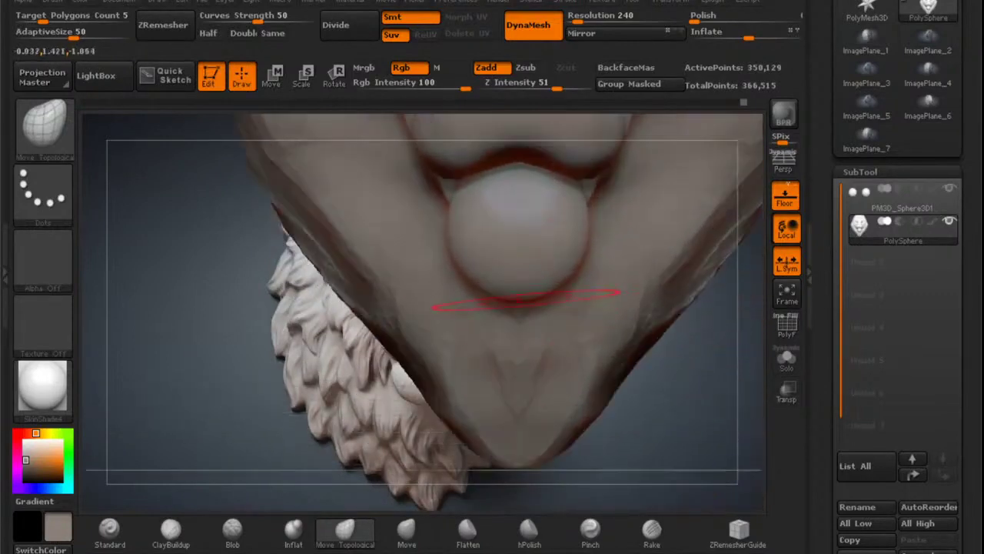
pyautogui.moveTo(527, 296); pyautogui.dragTo(526, 279)
pyautogui.moveTo(535, 271)
pyautogui.keyDown('alt'); pyautogui.mouseDown(button='right')
pyautogui.moveTo(610, 196)
pyautogui.moveTo(547, 253)
pyautogui.mouseUp(button='right'); pyautogui.keyUp('alt')
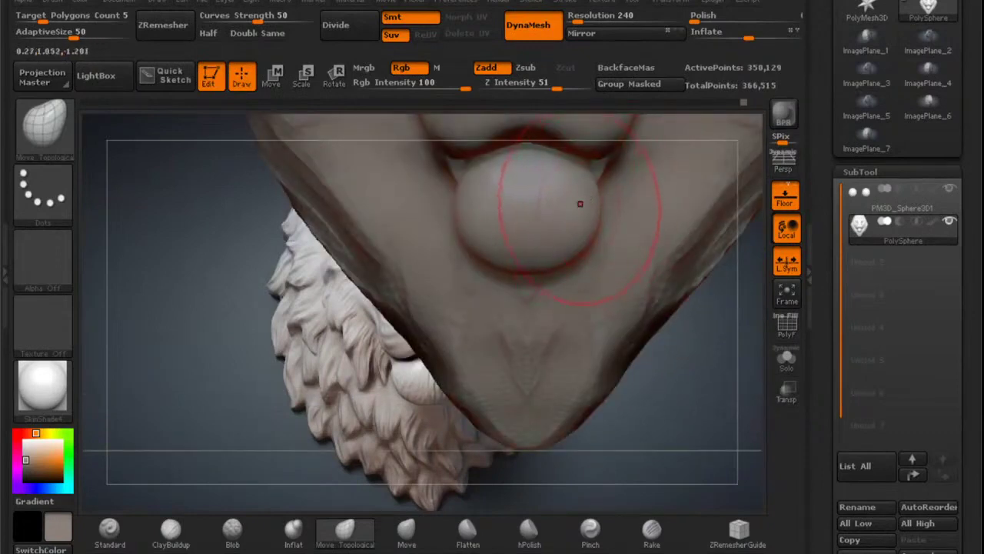
# Widen the sides of the chin and lower its upper edge beneath the mouth with Move Topological.
pyautogui.moveTo(565, 163)
pyautogui.keyDown('alt'); pyautogui.mouseDown(button='right')
pyautogui.moveTo(603, 215)
pyautogui.moveTo(602, 253)
pyautogui.mouseUp(button='right'); pyautogui.keyUp('alt')
pyautogui.press('space')
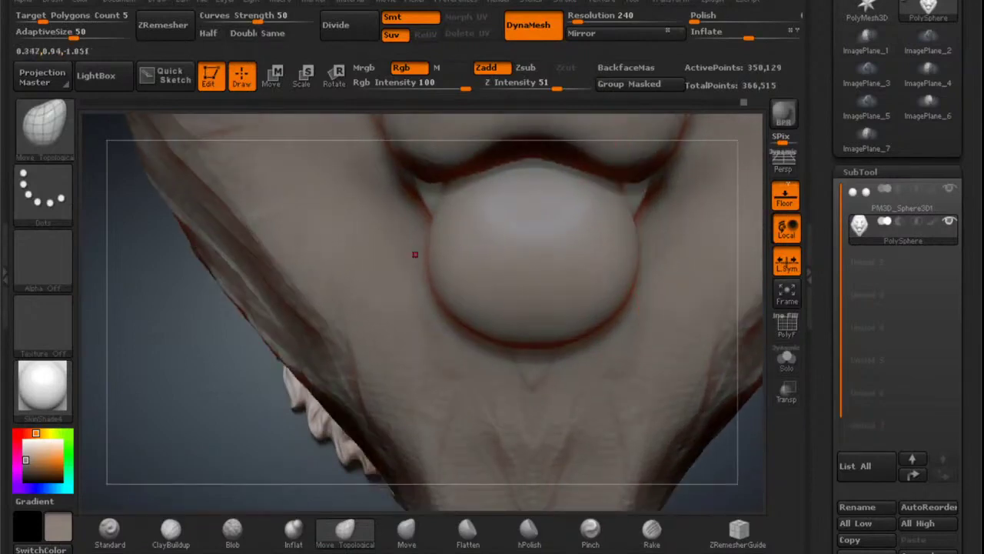
pyautogui.moveTo(644, 254); pyautogui.dragTo(654, 253)
pyautogui.moveTo(554, 175); pyautogui.dragTo(549, 188)
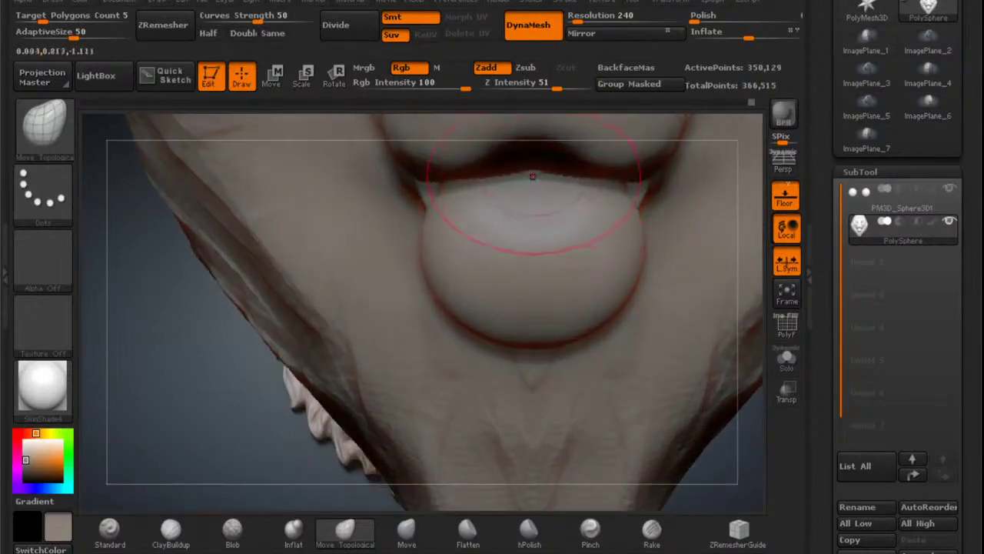
pyautogui.moveTo(450, 280); pyautogui.dragTo(471, 290)
pyautogui.moveTo(526, 322); pyautogui.dragTo(485, 294)
# Pull the lower edges of the whisker pads down over the chin, leaving a notch at the upper lip's centre.
pyautogui.moveTo(574, 264)
pyautogui.keyDown('alt'); pyautogui.mouseDown(button='right')
pyautogui.moveTo(562, 255)
pyautogui.moveTo(556, 299)
pyautogui.moveTo(573, 300)
pyautogui.moveTo(664, 207)
pyautogui.moveTo(648, 219)
pyautogui.moveTo(644, 194)
pyautogui.moveTo(593, 219)
pyautogui.moveTo(608, 275)
pyautogui.moveTo(603, 326)
pyautogui.mouseUp(button='right'); pyautogui.keyUp('alt')
pyautogui.moveTo(600, 251); pyautogui.dragTo(600, 266)
pyautogui.moveTo(482, 262)
pyautogui.mouseDown()
pyautogui.moveTo(482, 272)
pyautogui.moveTo(464, 270)
pyautogui.mouseUp()
pyautogui.moveTo(472, 267); pyautogui.dragTo(531, 278, button='right')
pyautogui.moveTo(451, 274); pyautogui.dragTo(451, 282)
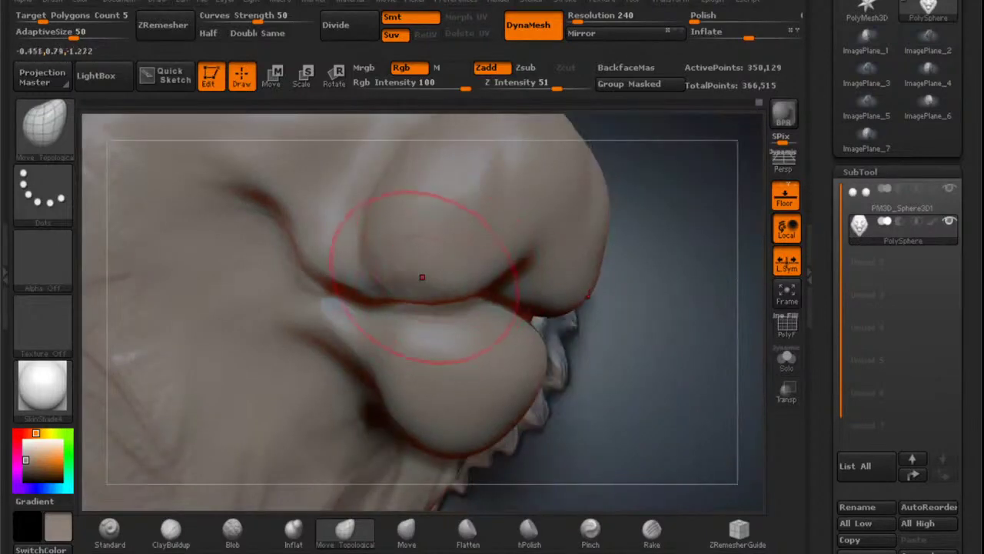
pyautogui.moveTo(500, 275); pyautogui.dragTo(430, 269, button='right')
pyautogui.moveTo(550, 275)
pyautogui.mouseDown(button='right')
pyautogui.moveTo(523, 289)
pyautogui.moveTo(522, 276)
pyautogui.moveTo(621, 195)
pyautogui.moveTo(633, 210)
pyautogui.moveTo(534, 264)
pyautogui.moveTo(547, 266)
pyautogui.mouseUp(button='right')
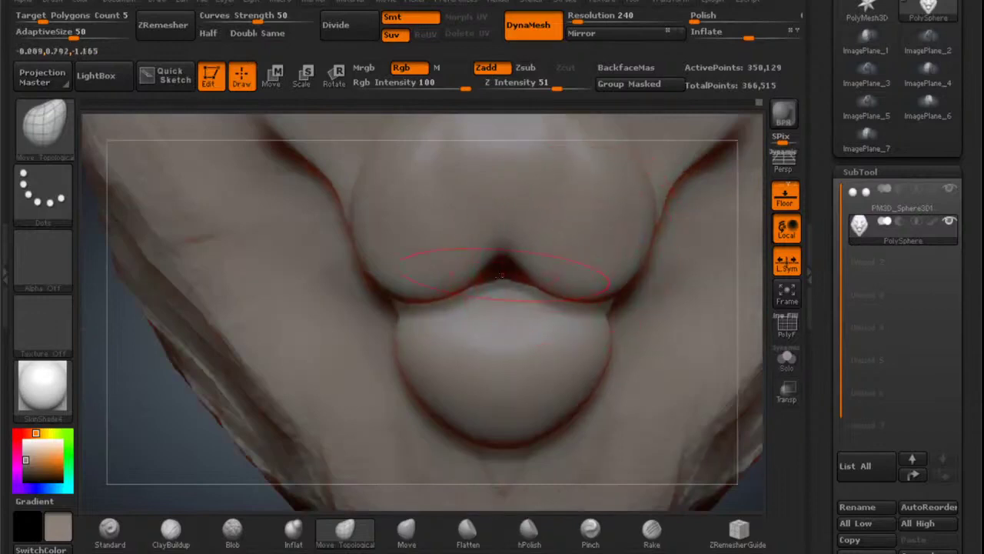
# Build up the front of both whisker pads with ClayBuildup and smooth the strokes.
pyautogui.click(172, 532)
pyautogui.keyDown('alt'); pyautogui.moveTo(565, 238); pyautogui.dragTo(513, 321, button='right'); pyautogui.keyUp('alt')
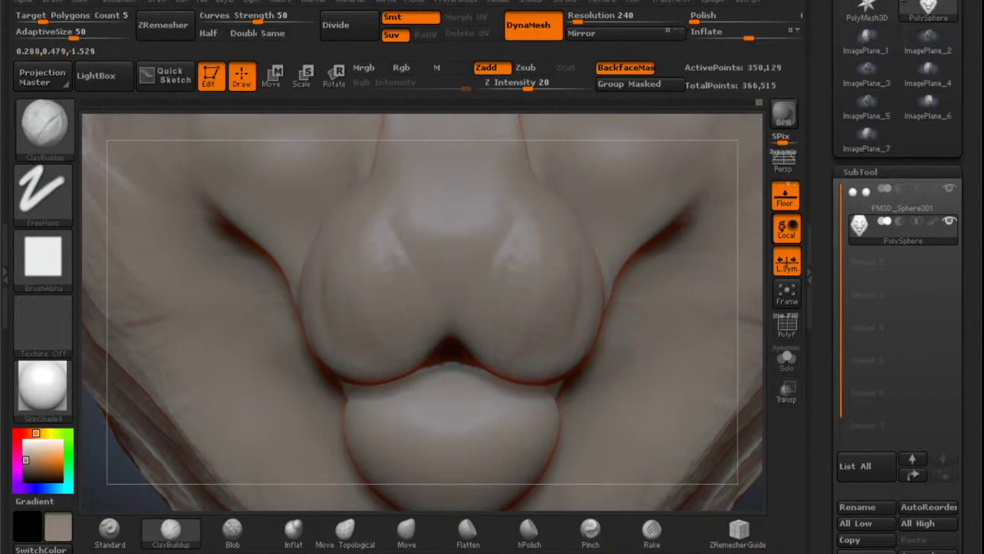
pyautogui.keyDown('shift'); pyautogui.moveTo(556, 284); pyautogui.dragTo(560, 275); pyautogui.keyUp('shift')
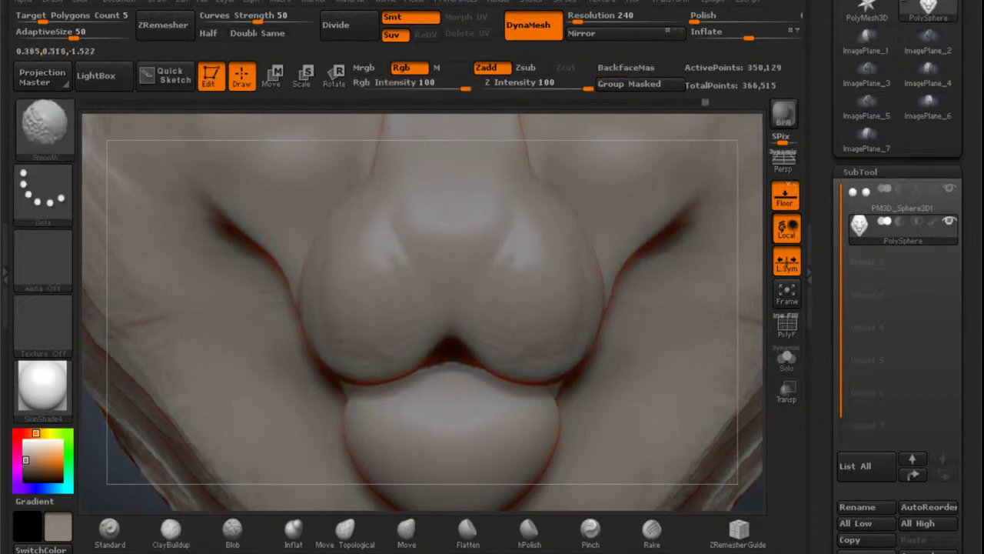
pyautogui.keyDown('ctrl'); pyautogui.moveTo(564, 257); pyautogui.dragTo(499, 279, button='right'); pyautogui.keyUp('ctrl')
pyautogui.keyDown('ctrl'); pyautogui.moveTo(563, 262); pyautogui.dragTo(570, 333, button='right'); pyautogui.keyUp('ctrl')
pyautogui.moveTo(571, 332)
pyautogui.keyDown('alt'); pyautogui.mouseDown(button='right')
pyautogui.moveTo(688, 192)
pyautogui.moveTo(556, 242)
pyautogui.moveTo(625, 175)
pyautogui.moveTo(562, 302)
pyautogui.moveTo(564, 344)
pyautogui.moveTo(546, 275)
pyautogui.moveTo(605, 211)
pyautogui.moveTo(533, 292)
pyautogui.mouseUp(button='right'); pyautogui.keyUp('alt')
pyautogui.keyDown('ctrl'); pyautogui.moveTo(477, 275); pyautogui.dragTo(528, 314, button='right'); pyautogui.keyUp('ctrl')
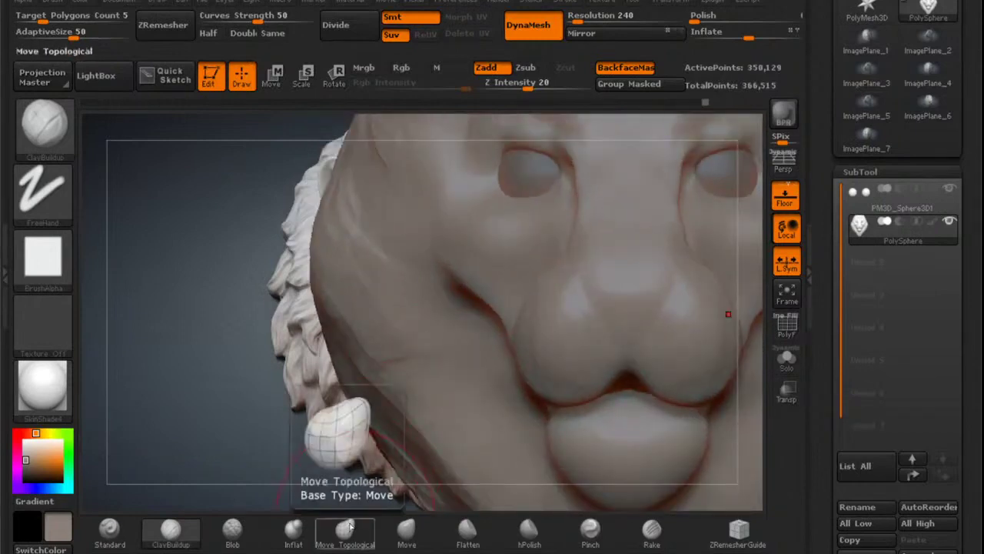
# Nudge the cheek above the outer end of the mouth crease with Move Topological.
pyautogui.click(351, 527)
pyautogui.moveTo(371, 479)
pyautogui.mouseDown(button='right')
pyautogui.moveTo(469, 446)
pyautogui.moveTo(399, 461)
pyautogui.mouseUp(button='right')
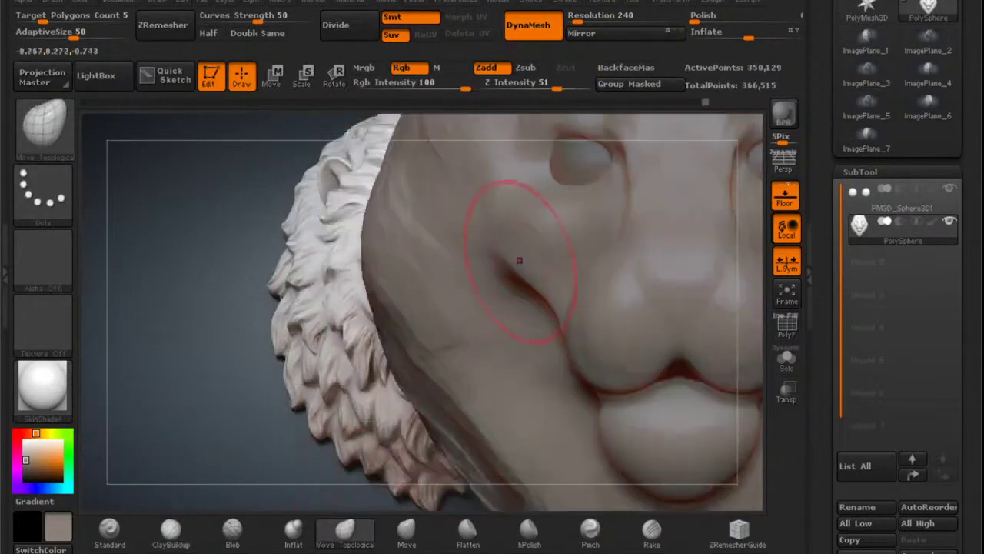
pyautogui.moveTo(516, 265); pyautogui.dragTo(527, 263)
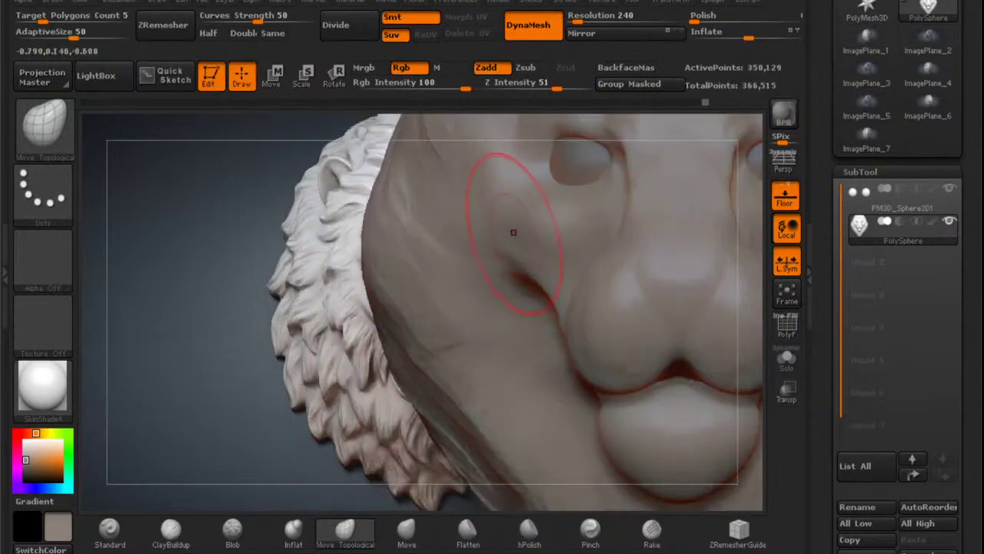
pyautogui.moveTo(536, 265)
pyautogui.mouseDown(button='right')
pyautogui.moveTo(607, 231)
pyautogui.moveTo(561, 249)
pyautogui.moveTo(530, 302)
pyautogui.moveTo(604, 258)
pyautogui.moveTo(596, 266)
pyautogui.moveTo(533, 252)
pyautogui.moveTo(526, 269)
pyautogui.moveTo(646, 207)
pyautogui.moveTo(644, 188)
pyautogui.moveTo(550, 273)
pyautogui.moveTo(642, 279)
pyautogui.moveTo(589, 314)
pyautogui.moveTo(543, 310)
pyautogui.moveTo(571, 232)
pyautogui.moveTo(515, 310)
pyautogui.moveTo(494, 260)
pyautogui.mouseUp(button='right')
pyautogui.moveTo(452, 261)
pyautogui.mouseDown()
pyautogui.moveTo(455, 250)
pyautogui.moveTo(442, 257)
pyautogui.mouseUp()
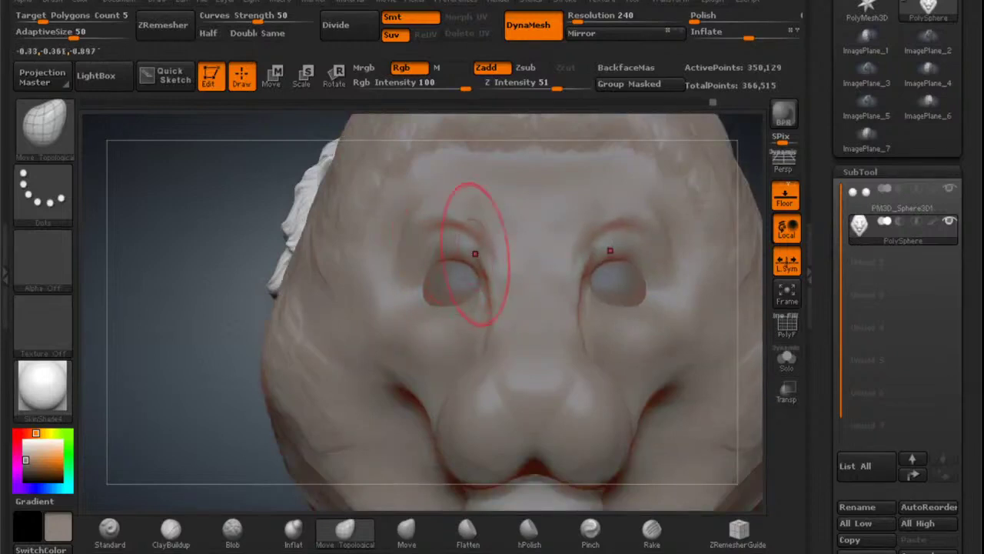
# Move the eyeballs subtool slightly upward in the eye sockets.
pyautogui.click(862, 194)
pyautogui.press('w')
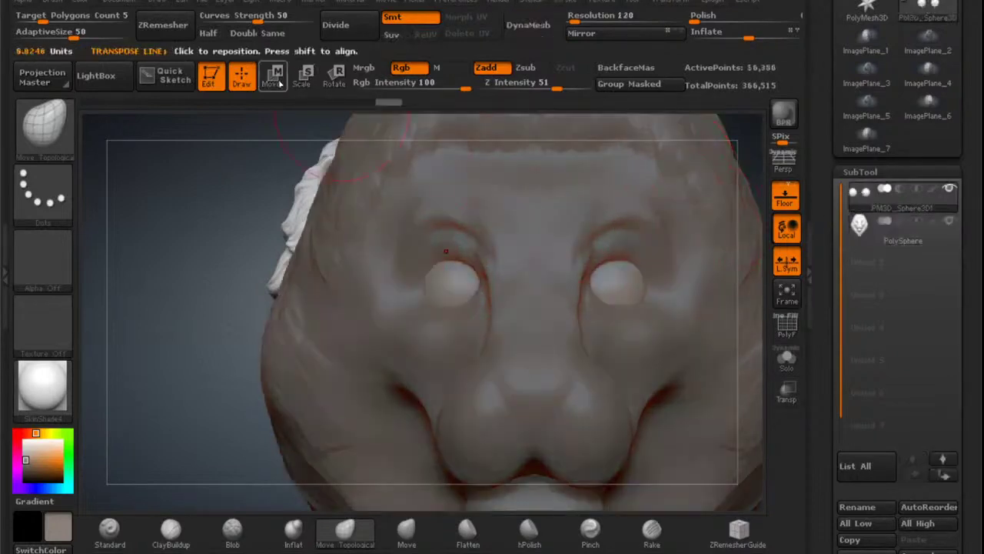
pyautogui.moveTo(464, 278); pyautogui.dragTo(464, 201)
pyautogui.moveTo(464, 241); pyautogui.dragTo(463, 225)
pyautogui.press('q')
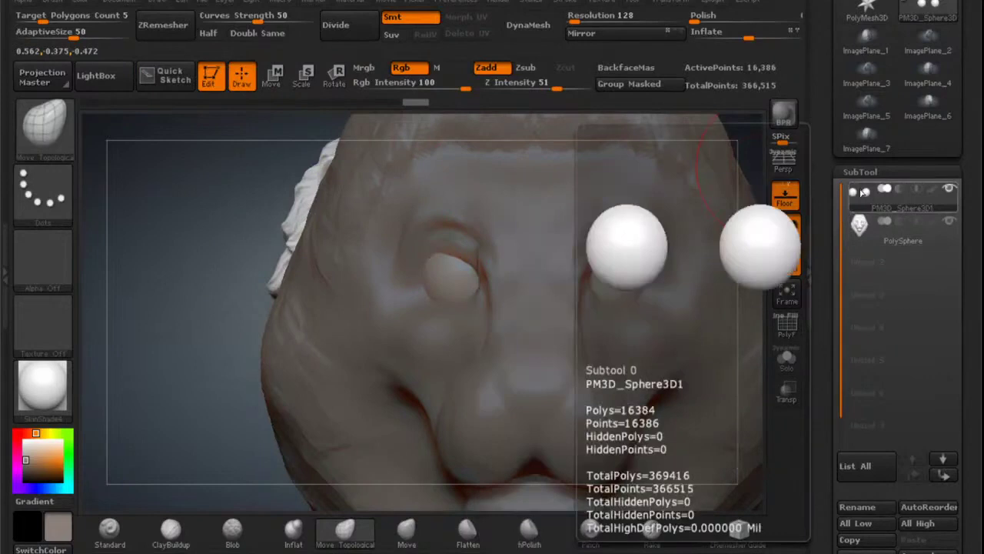
# Reshape the head's crease between the inner eye corner and the nose bridge with Move Topological.
pyautogui.click(860, 224)
pyautogui.moveTo(553, 254)
pyautogui.keyDown('ctrl'); pyautogui.mouseDown(button='right')
pyautogui.moveTo(504, 254)
pyautogui.moveTo(604, 209)
pyautogui.moveTo(607, 198)
pyautogui.moveTo(566, 217)
pyautogui.moveTo(589, 247)
pyautogui.moveTo(532, 239)
pyautogui.moveTo(530, 222)
pyautogui.mouseUp(button='right'); pyautogui.keyUp('ctrl')
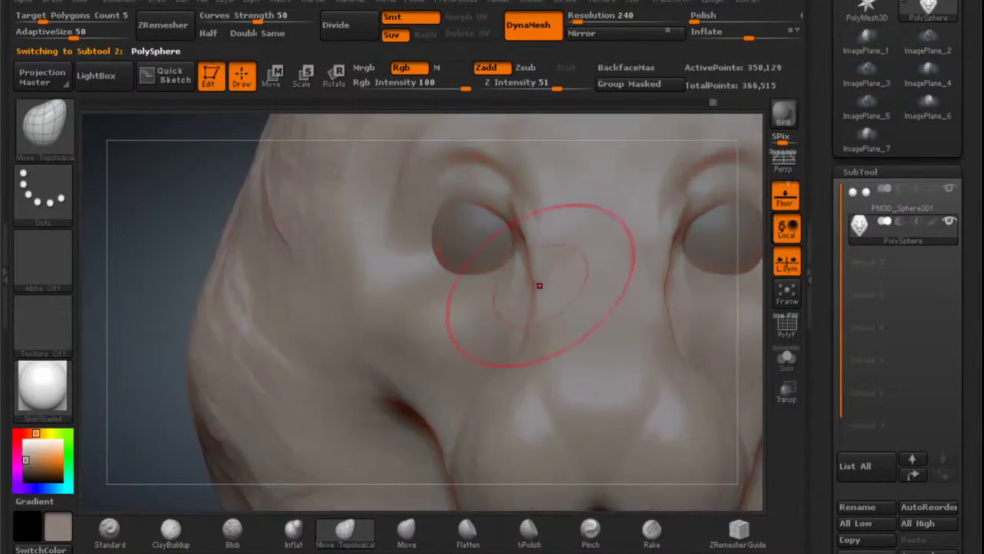
pyautogui.keyDown('ctrl'); pyautogui.moveTo(545, 281); pyautogui.dragTo(551, 276, button='right'); pyautogui.keyUp('ctrl')
pyautogui.press('space')
pyautogui.moveTo(552, 276); pyautogui.dragTo(549, 275)
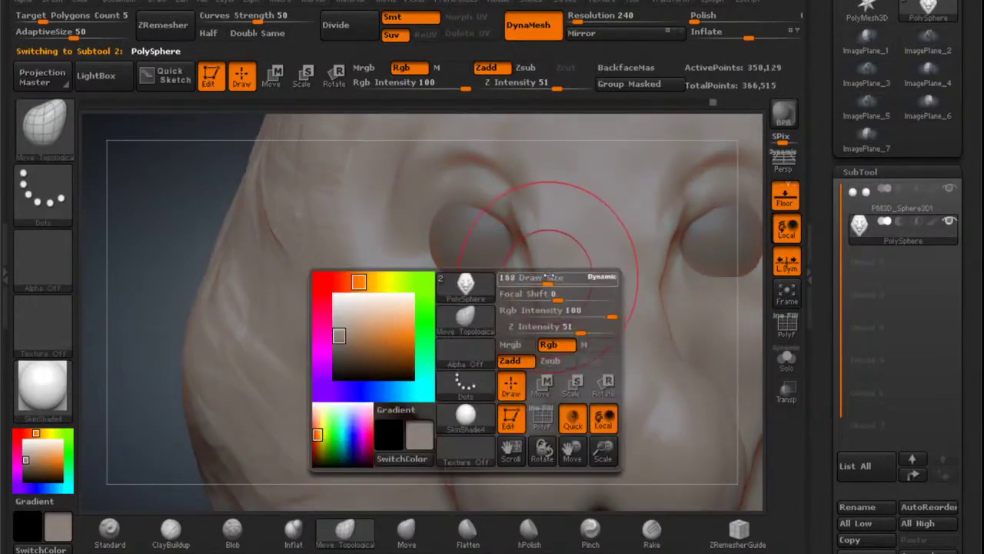
pyautogui.moveTo(548, 275)
pyautogui.mouseDown(button='right')
pyautogui.moveTo(558, 265)
pyautogui.moveTo(543, 279)
pyautogui.mouseUp(button='right')
pyautogui.moveTo(528, 304); pyautogui.dragTo(532, 296)
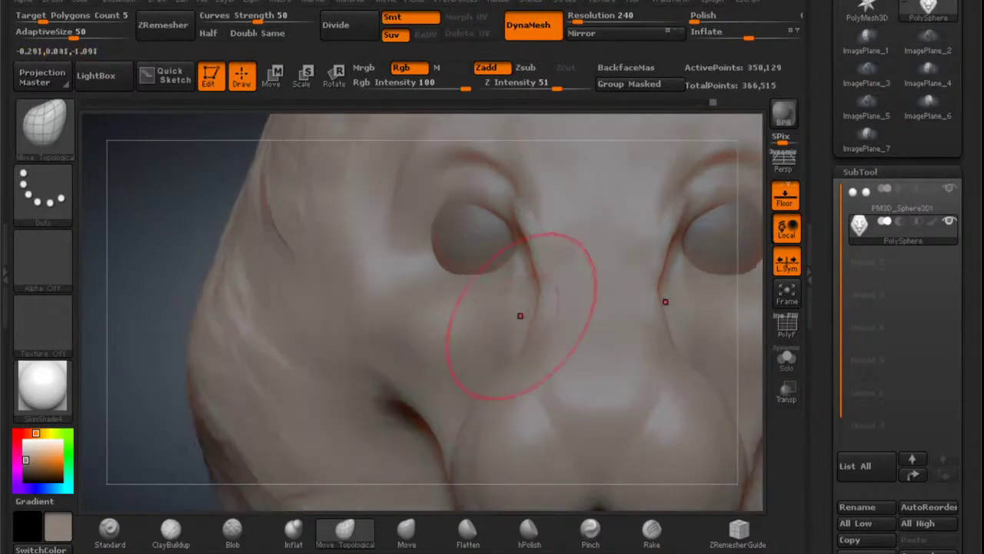
# Define the fold at the inner eye corner with the Standard brush and re-DynaMesh the head.
pyautogui.moveTo(576, 283)
pyautogui.keyDown('alt'); pyautogui.mouseDown(button='right')
pyautogui.moveTo(572, 266)
pyautogui.moveTo(595, 276)
pyautogui.moveTo(625, 202)
pyautogui.moveTo(681, 151)
pyautogui.mouseUp(button='right'); pyautogui.keyUp('alt')
pyautogui.moveTo(641, 198)
pyautogui.keyDown('alt'); pyautogui.mouseDown(button='right')
pyautogui.moveTo(634, 187)
pyautogui.moveTo(594, 249)
pyautogui.moveTo(631, 233)
pyautogui.moveTo(587, 276)
pyautogui.moveTo(568, 323)
pyautogui.mouseUp(button='right'); pyautogui.keyUp('alt')
pyautogui.moveTo(528, 240)
pyautogui.keyDown('ctrl'); pyautogui.mouseDown(button='right')
pyautogui.moveTo(569, 289)
pyautogui.moveTo(578, 319)
pyautogui.mouseUp(button='right'); pyautogui.keyUp('ctrl')
pyautogui.click(111, 529)
pyautogui.moveTo(508, 319)
pyautogui.keyDown('ctrl'); pyautogui.mouseDown(button='right')
pyautogui.moveTo(526, 342)
pyautogui.moveTo(442, 400)
pyautogui.mouseUp(button='right'); pyautogui.keyUp('ctrl')
pyautogui.keyDown('ctrl'); pyautogui.moveTo(442, 400); pyautogui.dragTo(469, 438, button='right'); pyautogui.keyUp('ctrl')
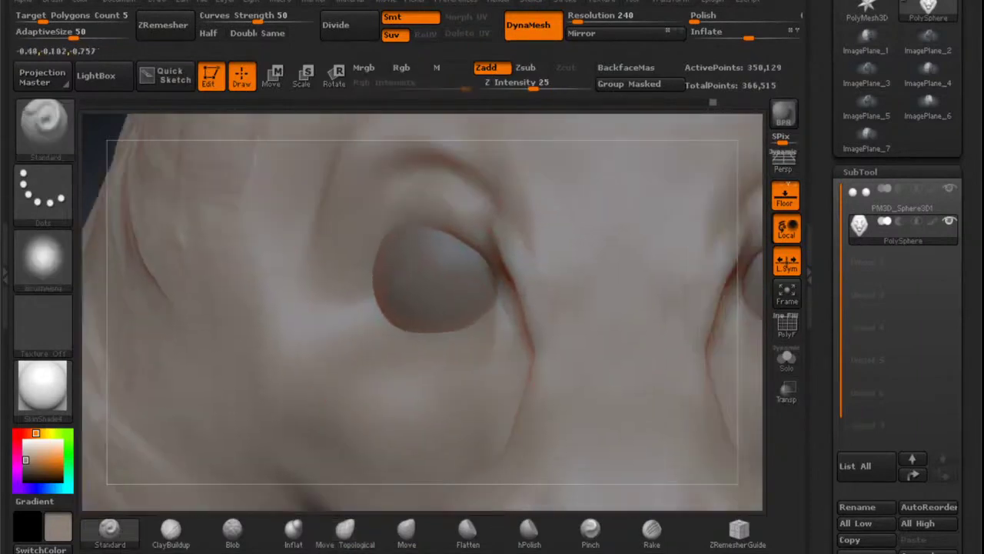
pyautogui.keyDown('alt'); pyautogui.moveTo(423, 232); pyautogui.dragTo(338, 177, button='right'); pyautogui.keyUp('alt')
pyautogui.keyDown('ctrl'); pyautogui.moveTo(199, 201); pyautogui.dragTo(258, 269); pyautogui.keyUp('ctrl')
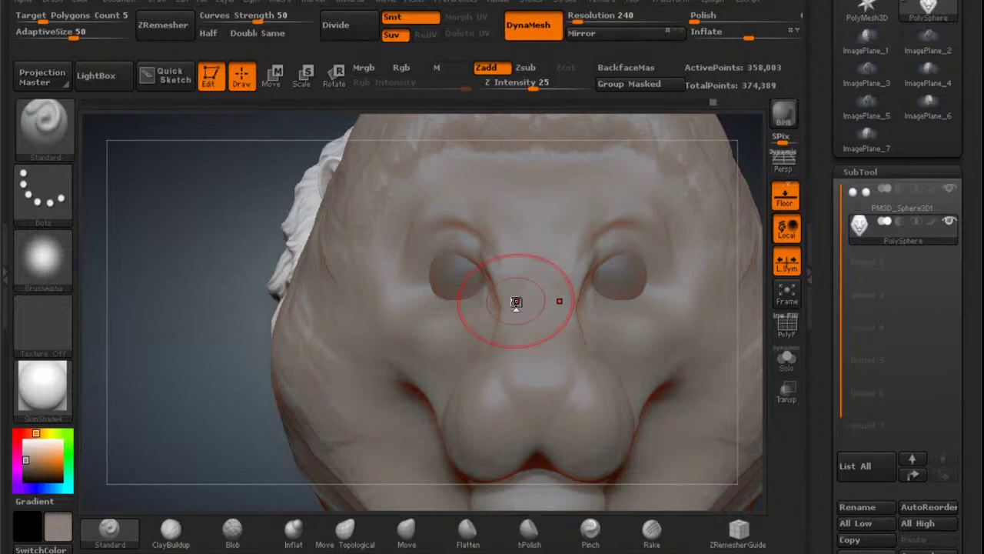
# Push the upper end of the mouth crease outward toward the cheek with the Move brush.
pyautogui.moveTo(580, 257); pyautogui.dragTo(643, 249, button='right')
pyautogui.keyDown('alt'); pyautogui.moveTo(584, 281); pyautogui.dragTo(624, 218, button='right'); pyautogui.keyUp('alt')
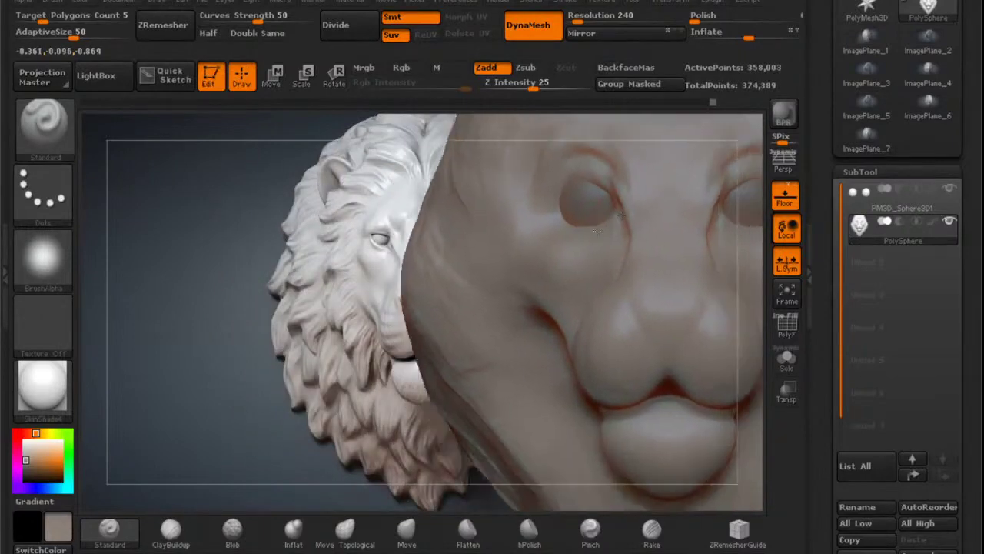
pyautogui.keyDown('alt'); pyautogui.moveTo(560, 293); pyautogui.dragTo(591, 419, button='right'); pyautogui.keyUp('alt')
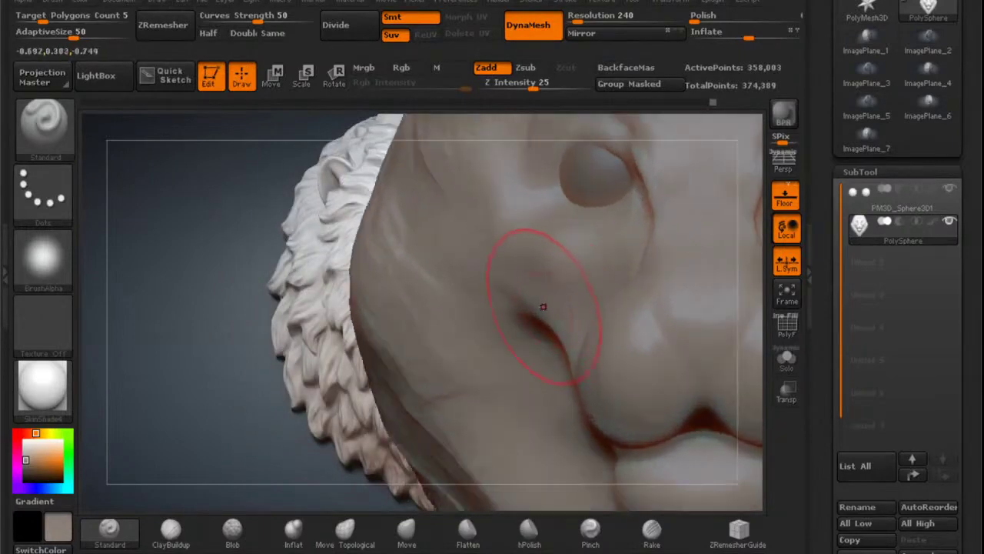
pyautogui.click(407, 529)
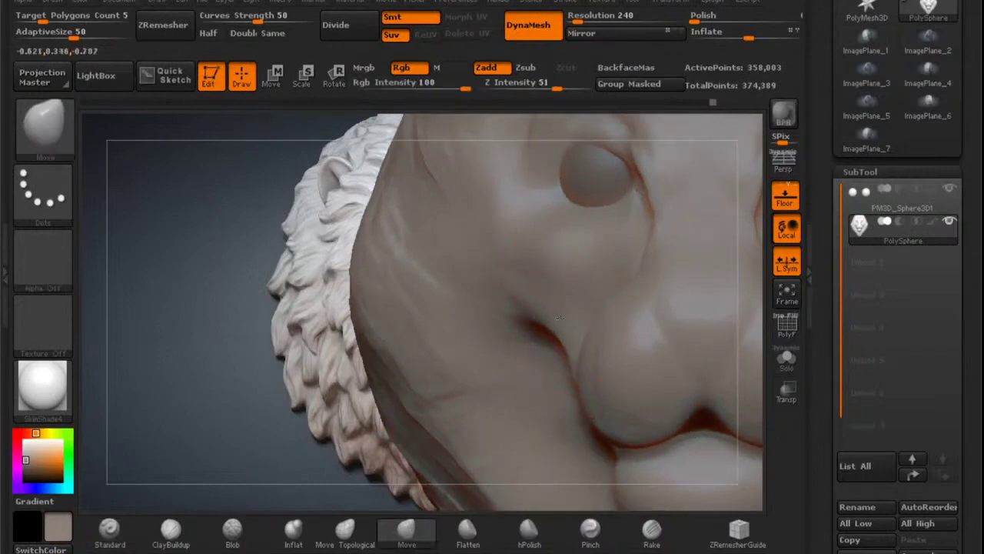
pyautogui.moveTo(555, 323); pyautogui.dragTo(519, 320)
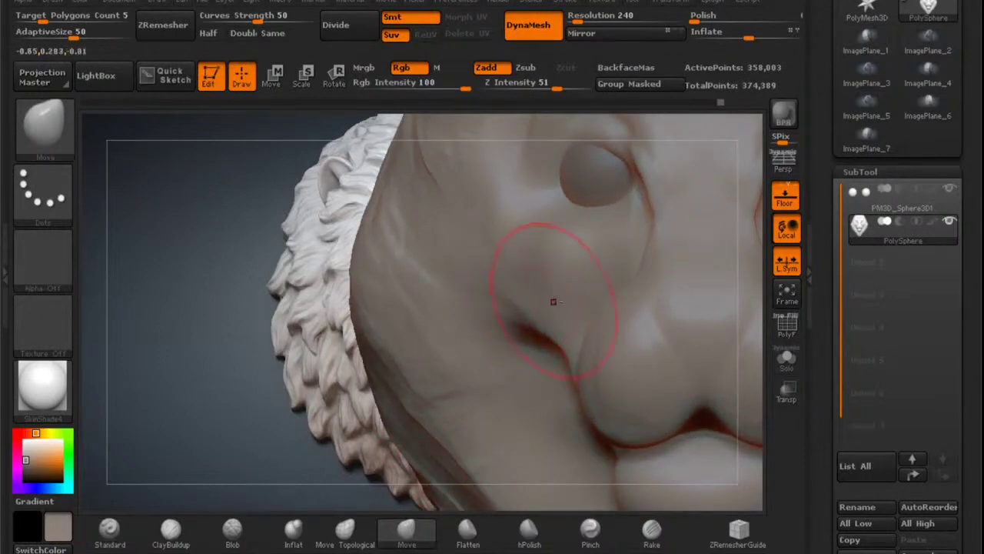
pyautogui.keyDown('alt'); pyautogui.moveTo(550, 303); pyautogui.dragTo(530, 352, button='right'); pyautogui.keyUp('alt')
# Sculpt a soft curved fold below the eye with the Standard brush at a reduced draw size.
pyautogui.click(112, 529)
pyautogui.moveTo(483, 303)
pyautogui.keyDown('alt'); pyautogui.mouseDown(button='right')
pyautogui.moveTo(603, 252)
pyautogui.moveTo(485, 390)
pyautogui.mouseUp(button='right'); pyautogui.keyUp('alt')
pyautogui.moveTo(555, 285)
pyautogui.keyDown('alt'); pyautogui.mouseDown(button='right')
pyautogui.moveTo(630, 245)
pyautogui.moveTo(522, 301)
pyautogui.mouseUp(button='right'); pyautogui.keyUp('alt')
pyautogui.moveTo(617, 244)
pyautogui.keyDown('alt'); pyautogui.mouseDown(button='right')
pyautogui.moveTo(594, 258)
pyautogui.moveTo(663, 255)
pyautogui.moveTo(571, 233)
pyautogui.moveTo(528, 271)
pyautogui.moveTo(508, 338)
pyautogui.mouseUp(button='right'); pyautogui.keyUp('alt')
pyautogui.moveTo(475, 382); pyautogui.dragTo(480, 339, button='right')
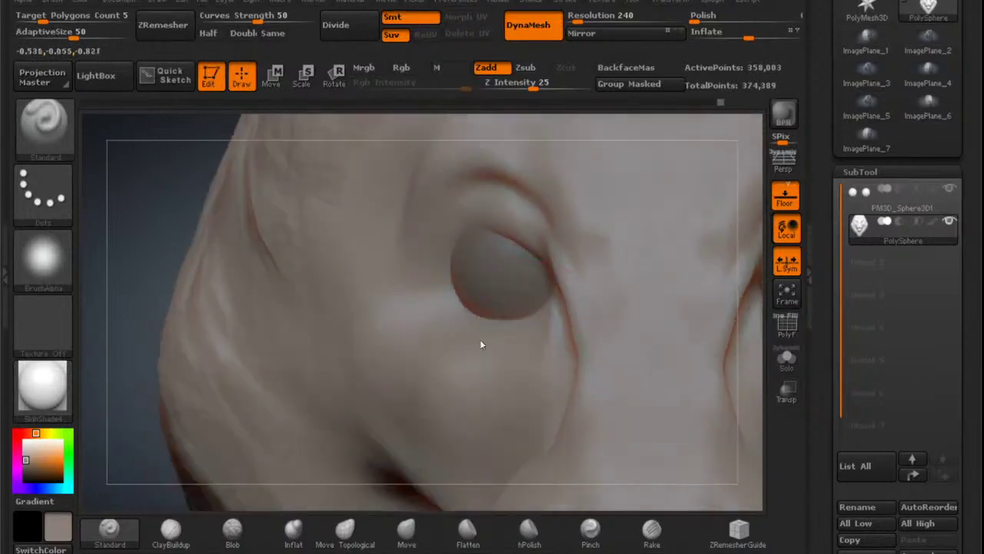
pyautogui.press('space')
pyautogui.moveTo(478, 311); pyautogui.dragTo(463, 311)
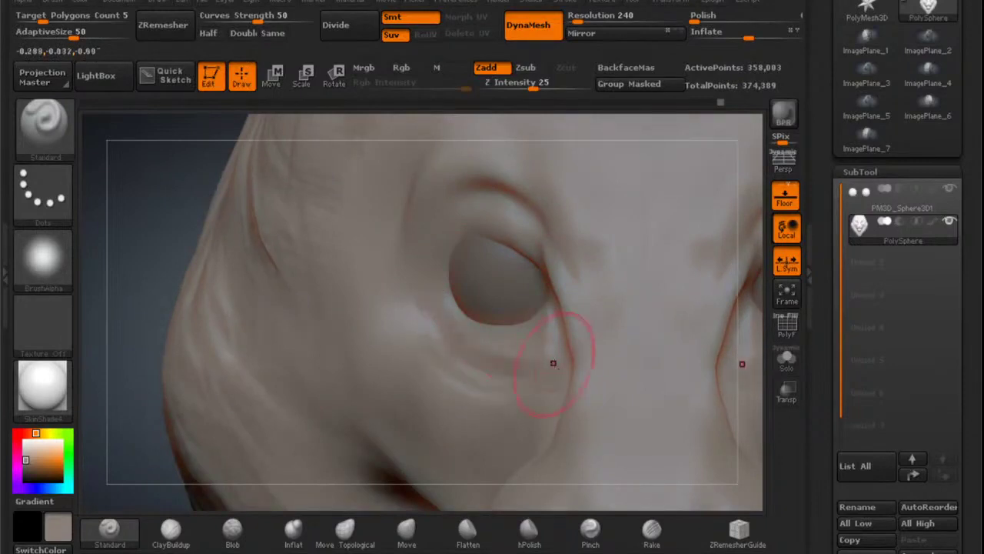
# Carve the groove under the lower eyelid out to the outer eye corner and smooth it.
pyautogui.moveTo(553, 364); pyautogui.dragTo(645, 263, button='right')
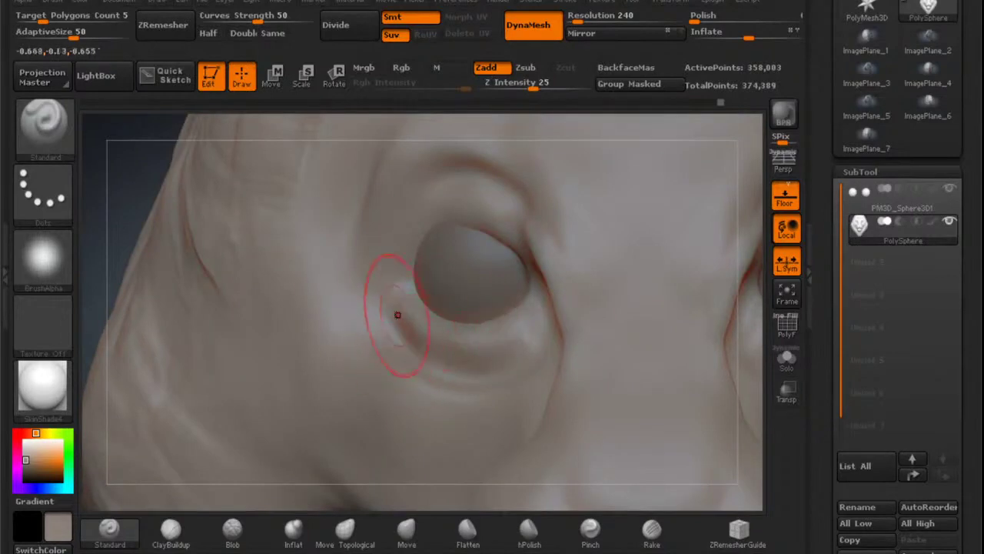
pyautogui.moveTo(378, 300)
pyautogui.mouseDown()
pyautogui.moveTo(396, 346)
pyautogui.moveTo(389, 376)
pyautogui.mouseUp()
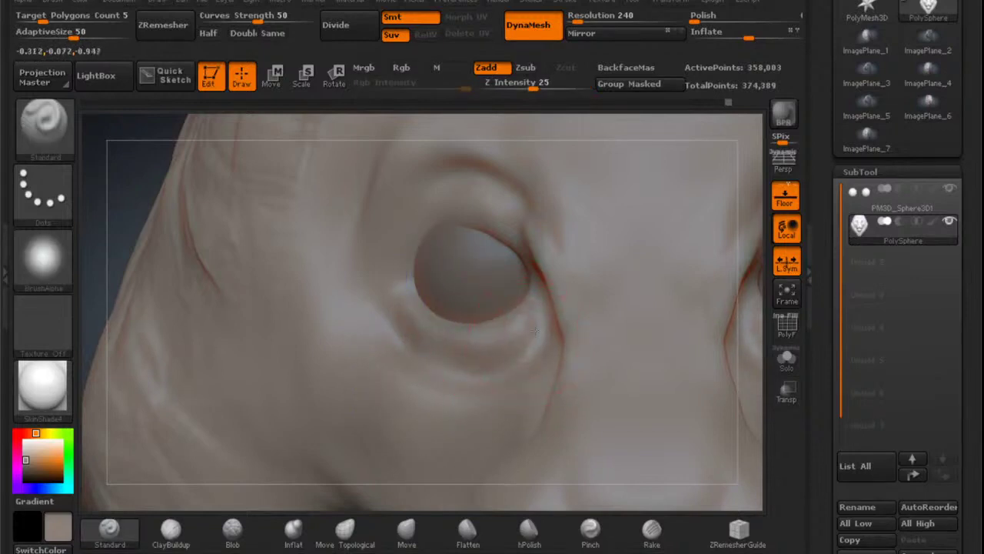
pyautogui.press('shift')
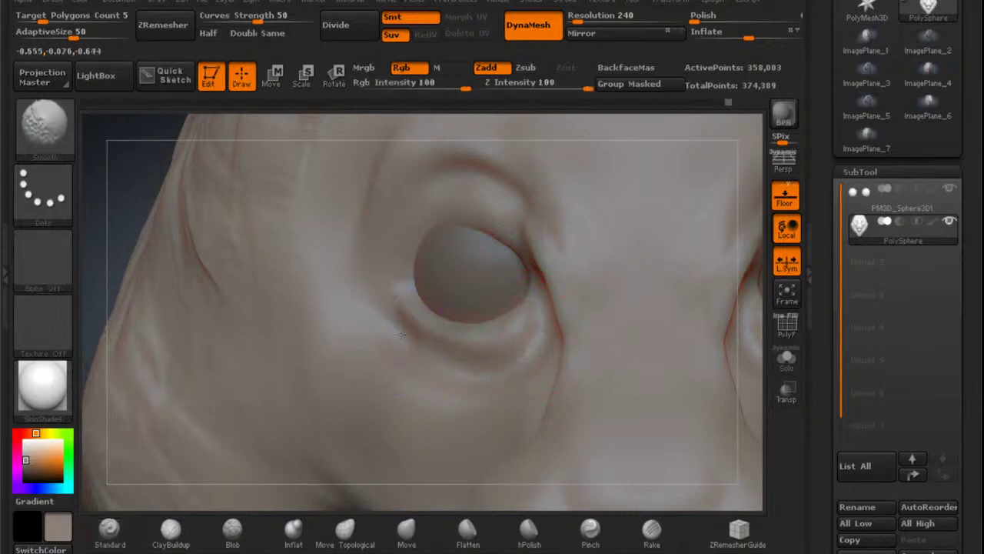
# Sharpen the lower eyelid rim and the crease beneath it with a smaller Standard brush.
pyautogui.keyDown('alt'); pyautogui.moveTo(450, 323); pyautogui.dragTo(451, 370, button='right'); pyautogui.keyUp('alt')
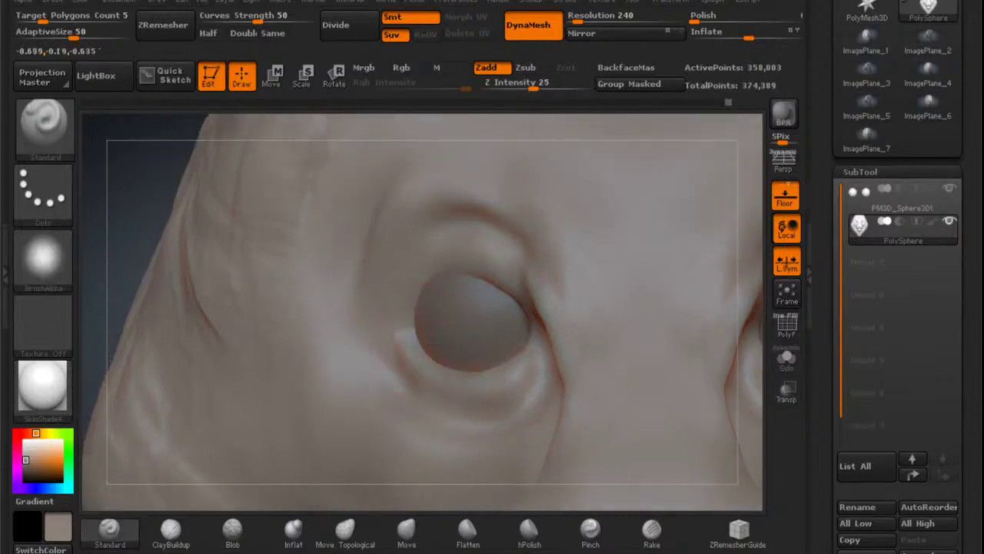
pyautogui.rightClick(472, 377)
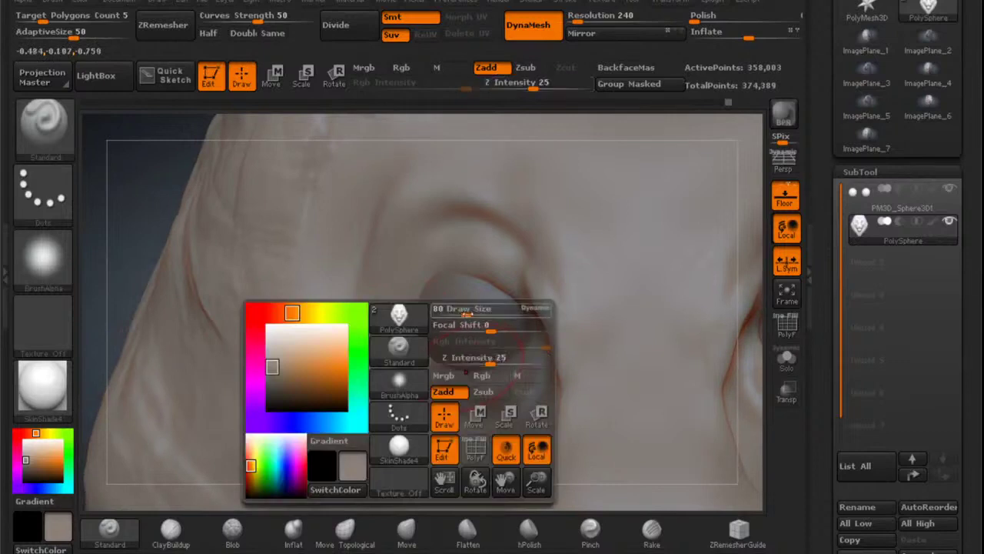
pyautogui.moveTo(471, 310); pyautogui.dragTo(462, 309)
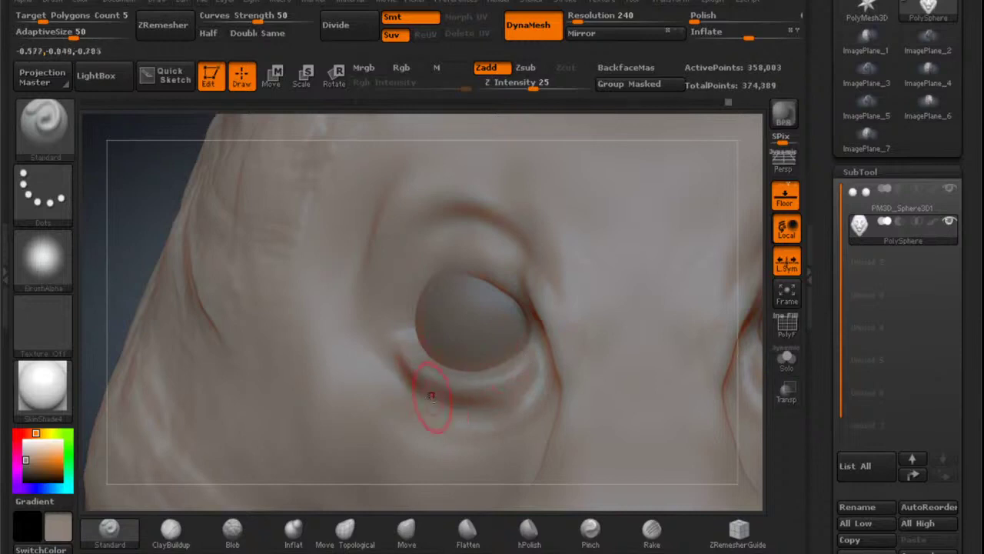
# Load the lion head3 texture as the background reference image plane.
pyautogui.moveTo(384, 351)
pyautogui.mouseDown(button='right')
pyautogui.moveTo(378, 342)
pyautogui.moveTo(425, 308)
pyautogui.moveTo(545, 256)
pyautogui.moveTo(556, 280)
pyautogui.moveTo(548, 268)
pyautogui.moveTo(497, 283)
pyautogui.moveTo(492, 327)
pyautogui.moveTo(550, 304)
pyautogui.moveTo(488, 334)
pyautogui.moveTo(356, 334)
pyautogui.mouseUp(button='right')
pyautogui.click(602, 3)
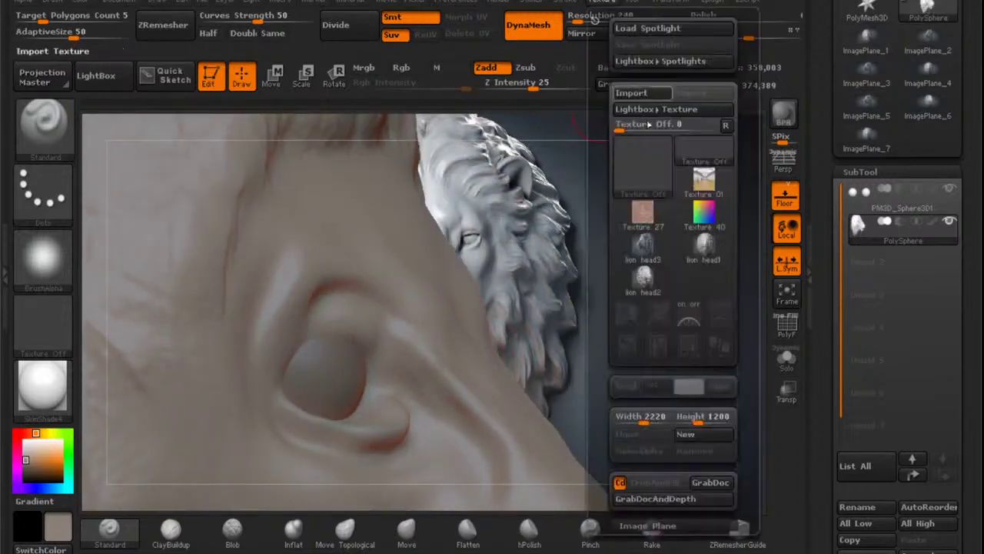
pyautogui.click(643, 246)
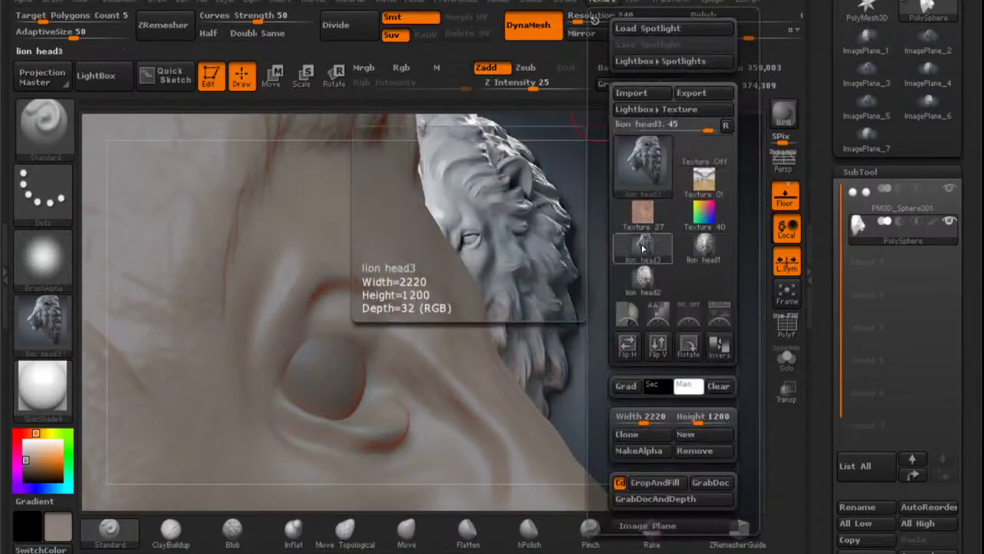
pyautogui.moveTo(598, 366); pyautogui.dragTo(598, 256)
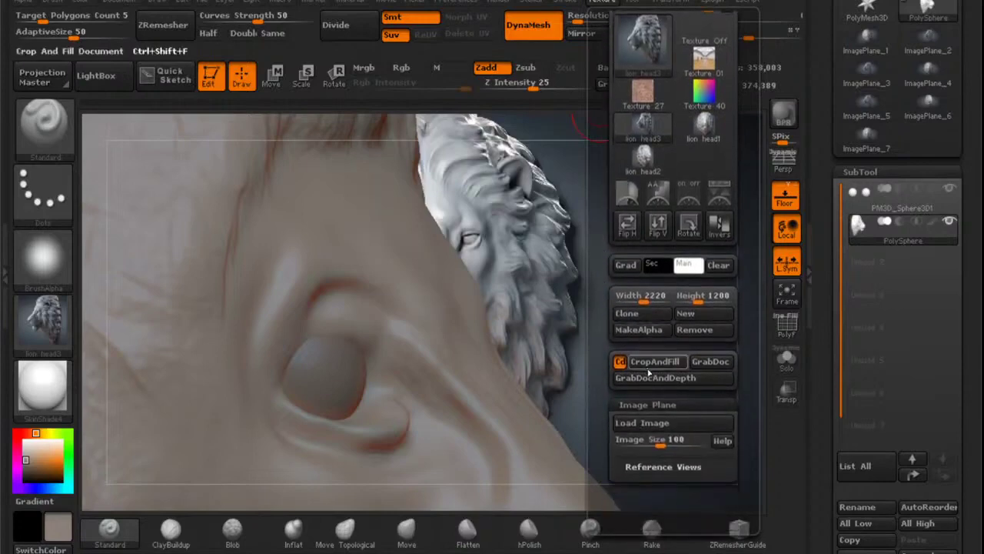
pyautogui.click(642, 417)
pyautogui.moveTo(531, 327)
pyautogui.mouseDown()
pyautogui.moveTo(377, 327)
pyautogui.moveTo(415, 327)
pyautogui.mouseUp()
pyautogui.moveTo(449, 326)
pyautogui.mouseDown(button='right')
pyautogui.moveTo(452, 265)
pyautogui.moveTo(362, 485)
pyautogui.mouseUp(button='right')
# Push the lower eyelid and inner eye corner back in side view with the Move brushes, smoothing out the lump.
pyautogui.click(399, 532)
pyautogui.moveTo(449, 277)
pyautogui.keyDown('alt'); pyautogui.mouseDown(button='right')
pyautogui.moveTo(516, 282)
pyautogui.moveTo(530, 310)
pyautogui.mouseUp(button='right'); pyautogui.keyUp('alt')
pyautogui.press('space')
pyautogui.moveTo(541, 307)
pyautogui.mouseDown()
pyautogui.moveTo(558, 308)
pyautogui.moveTo(520, 285)
pyautogui.moveTo(545, 305)
pyautogui.mouseUp()
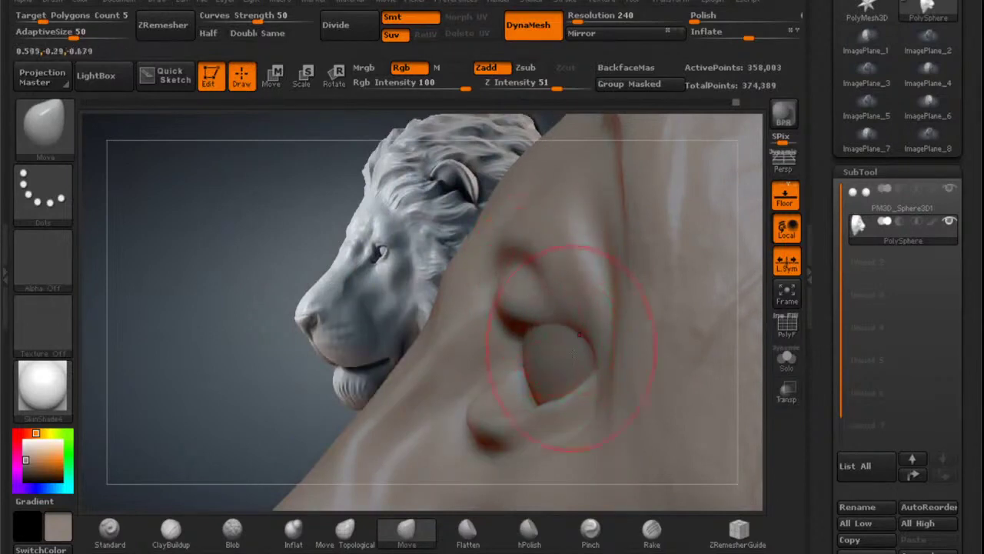
pyautogui.moveTo(576, 365); pyautogui.dragTo(583, 361)
pyautogui.moveTo(491, 416)
pyautogui.mouseDown()
pyautogui.moveTo(500, 398)
pyautogui.moveTo(512, 412)
pyautogui.mouseUp()
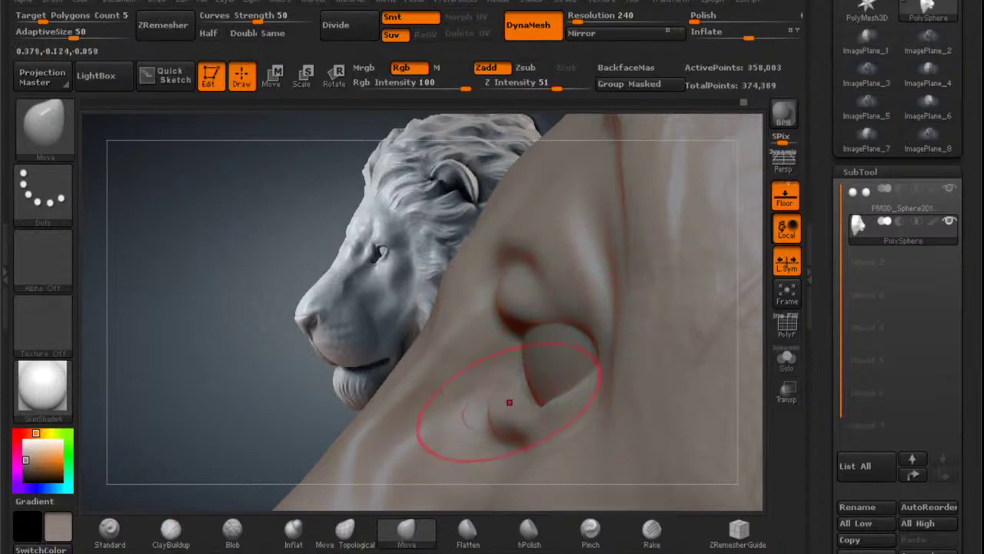
pyautogui.click(344, 531)
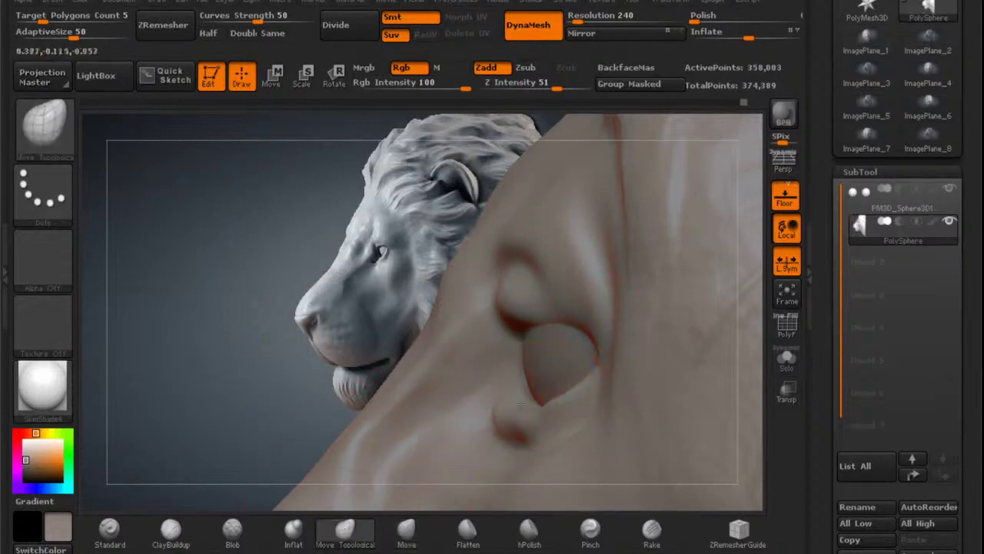
pyautogui.moveTo(514, 411)
pyautogui.keyDown('shift'); pyautogui.mouseDown()
pyautogui.moveTo(513, 424)
pyautogui.moveTo(518, 411)
pyautogui.mouseUp(); pyautogui.keyUp('shift')
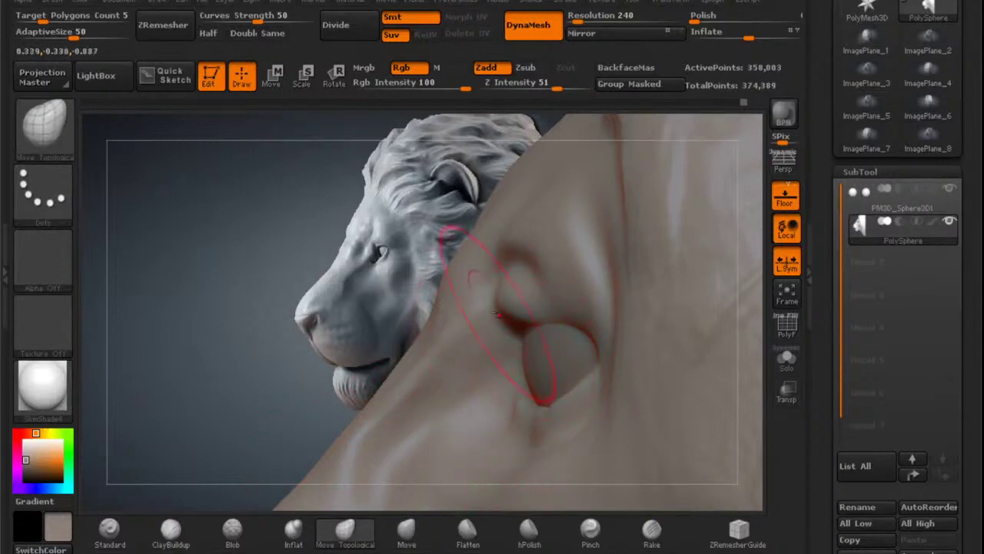
# Pull the upper eyelid down over the eyeball in side view and adjust the outer eye corner with Move Topological.
pyautogui.keyDown('alt'); pyautogui.moveTo(559, 308); pyautogui.dragTo(540, 310, button='right'); pyautogui.keyUp('alt')
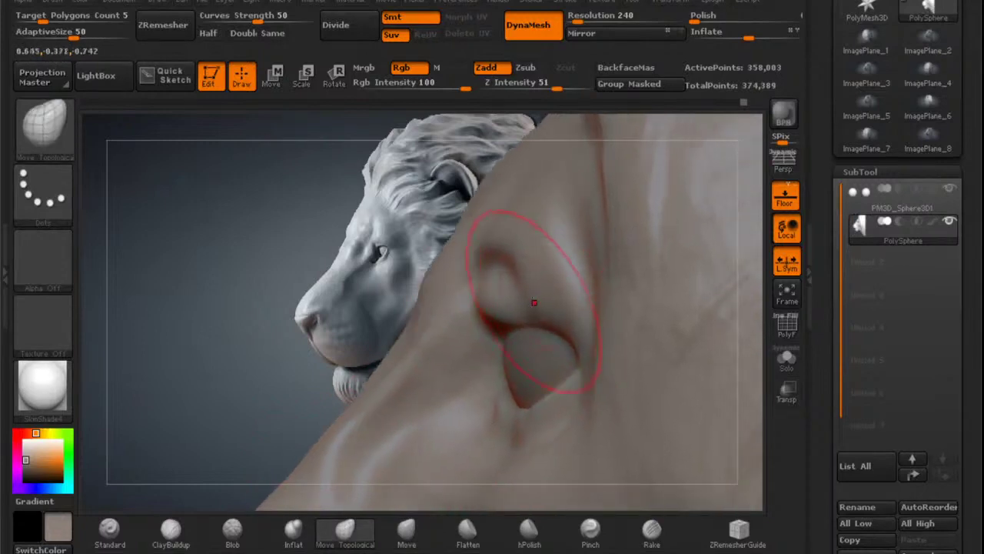
pyautogui.moveTo(528, 299); pyautogui.dragTo(520, 308)
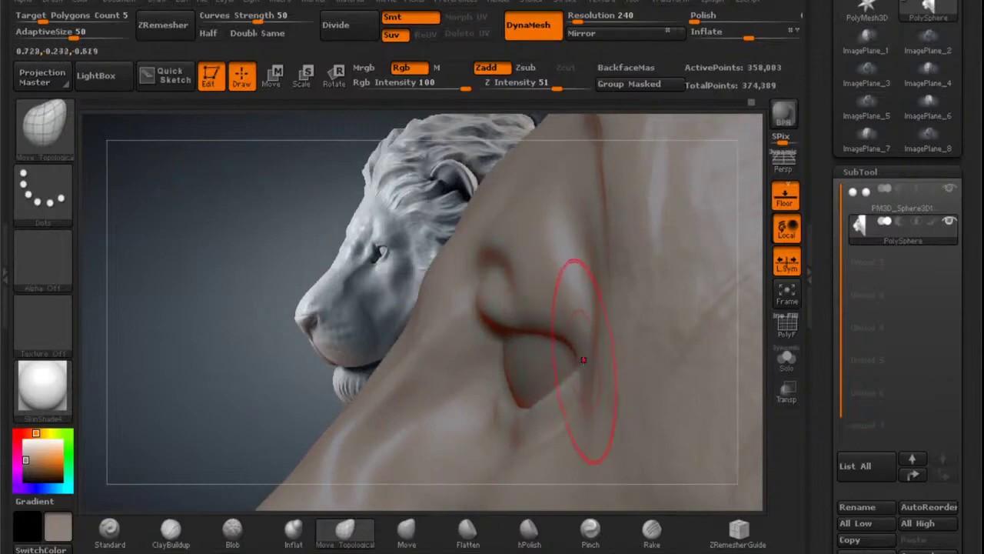
pyautogui.moveTo(570, 357)
pyautogui.mouseDown()
pyautogui.moveTo(544, 324)
pyautogui.moveTo(577, 333)
pyautogui.moveTo(492, 323)
pyautogui.mouseUp()
# Refine the upper eyelid's edge across the eyeball from three-quarter and front views with Move Topological.
pyautogui.moveTo(462, 311); pyautogui.dragTo(503, 296, button='right')
pyautogui.moveTo(464, 301); pyautogui.dragTo(459, 313)
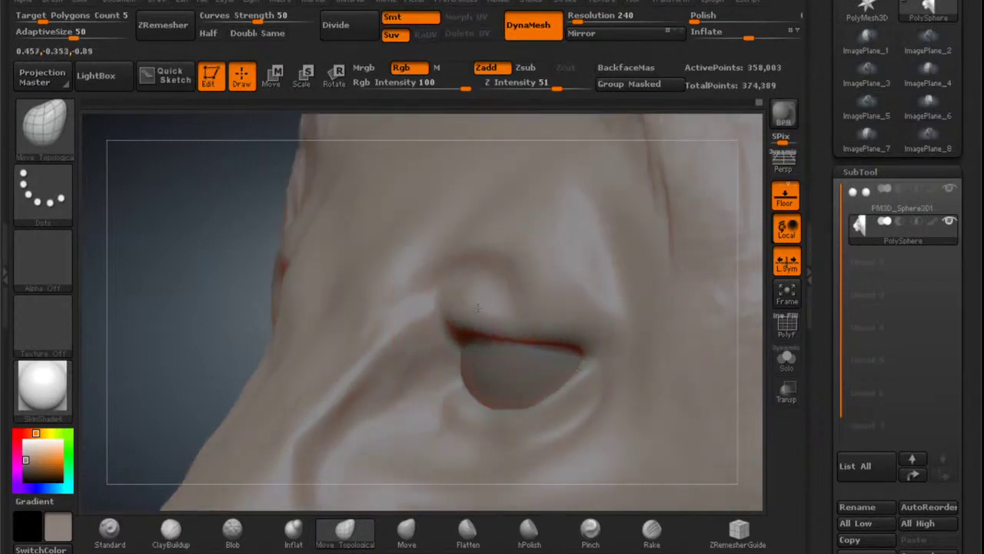
pyautogui.moveTo(524, 312); pyautogui.dragTo(525, 320)
pyautogui.moveTo(480, 315); pyautogui.dragTo(542, 309, button='right')
pyautogui.moveTo(516, 312)
pyautogui.mouseDown()
pyautogui.moveTo(519, 320)
pyautogui.moveTo(525, 313)
pyautogui.mouseUp()
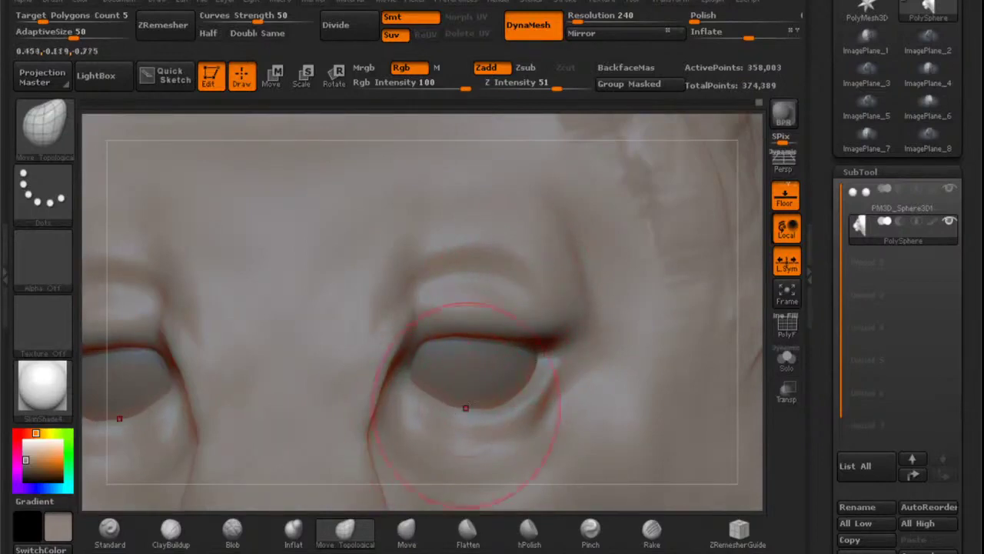
pyautogui.moveTo(527, 350); pyautogui.dragTo(431, 343, button='right')
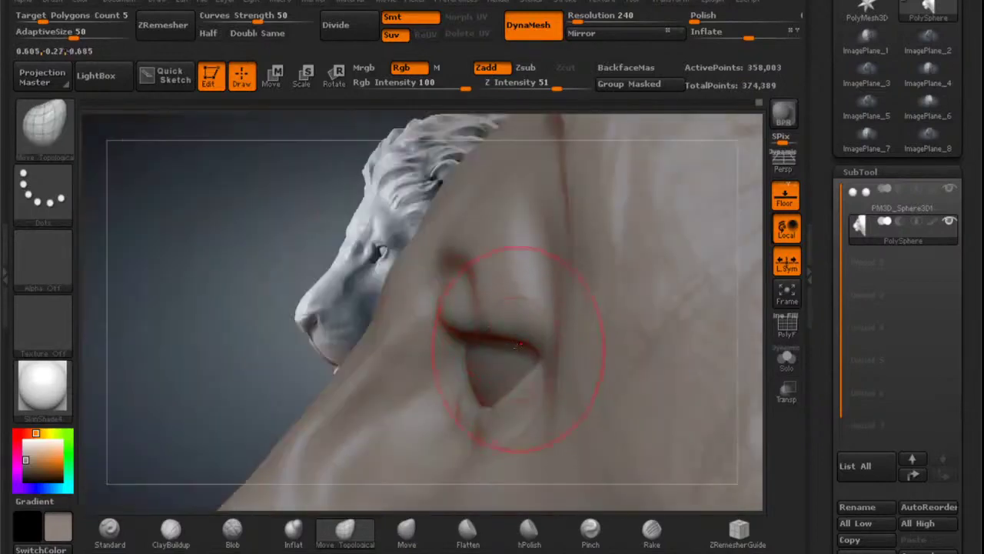
pyautogui.keyDown('alt'); pyautogui.moveTo(499, 405); pyautogui.dragTo(502, 359, button='right'); pyautogui.keyUp('alt')
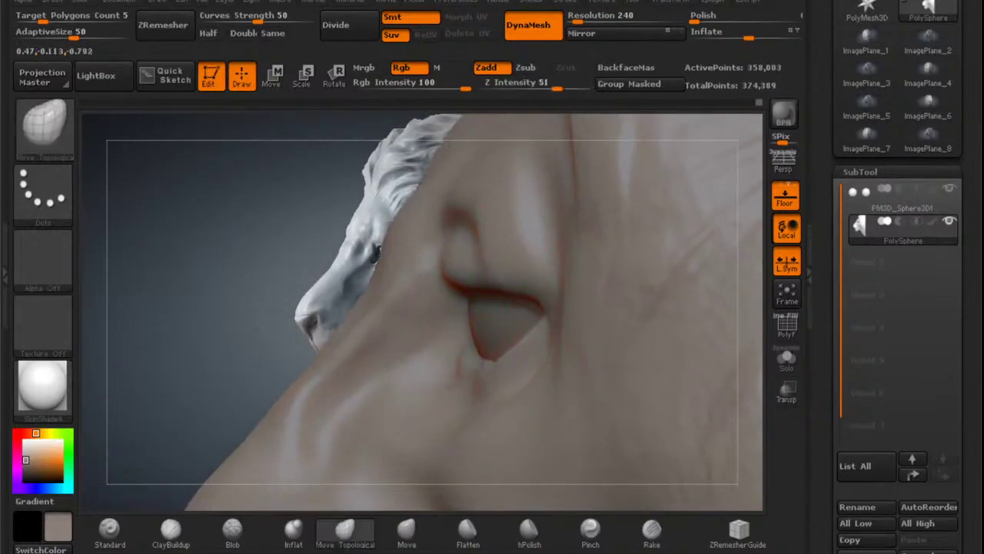
# Adjust the upper eyelid's edge against the eyeball in side and three-quarter views with Move Topological.
pyautogui.press('space')
pyautogui.moveTo(486, 314); pyautogui.dragTo(472, 314)
pyautogui.moveTo(455, 356); pyautogui.dragTo(475, 363, button='right')
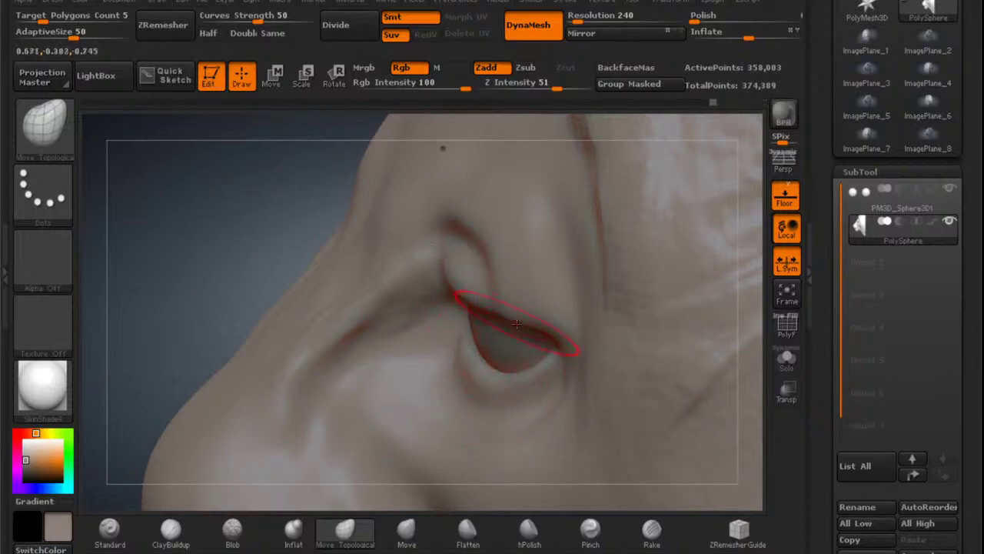
pyautogui.moveTo(518, 320); pyautogui.dragTo(538, 332, button='right')
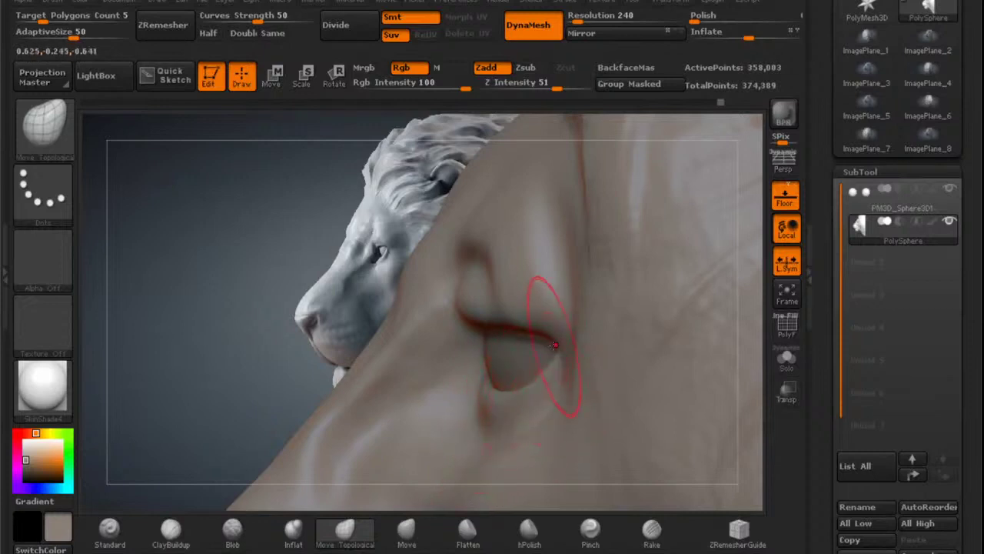
pyautogui.moveTo(526, 309)
pyautogui.mouseDown(button='right')
pyautogui.moveTo(481, 301)
pyautogui.moveTo(504, 309)
pyautogui.mouseUp(button='right')
pyautogui.rightClick(527, 306)
# Pull the inner half of the upper eyelid down over the eyeball with Move Topological.
pyautogui.moveTo(436, 312); pyautogui.dragTo(442, 326)
pyautogui.moveTo(442, 327); pyautogui.dragTo(482, 342, button='right')
pyautogui.moveTo(422, 332); pyautogui.dragTo(424, 340)
pyautogui.moveTo(458, 349)
pyautogui.mouseDown(button='right')
pyautogui.moveTo(473, 351)
pyautogui.moveTo(425, 343)
pyautogui.mouseUp(button='right')
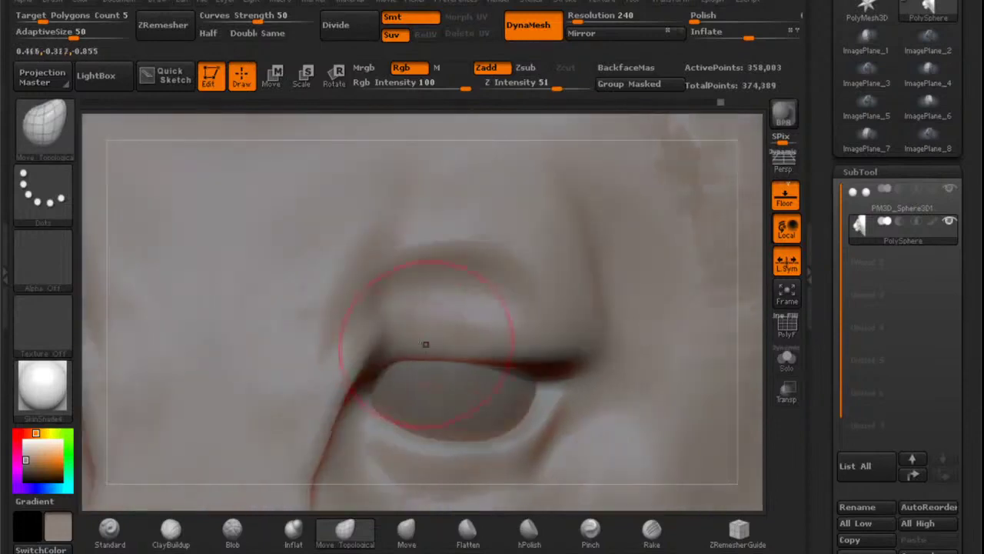
pyautogui.moveTo(414, 346); pyautogui.dragTo(414, 359)
pyautogui.moveTo(449, 321); pyautogui.dragTo(396, 316, button='right')
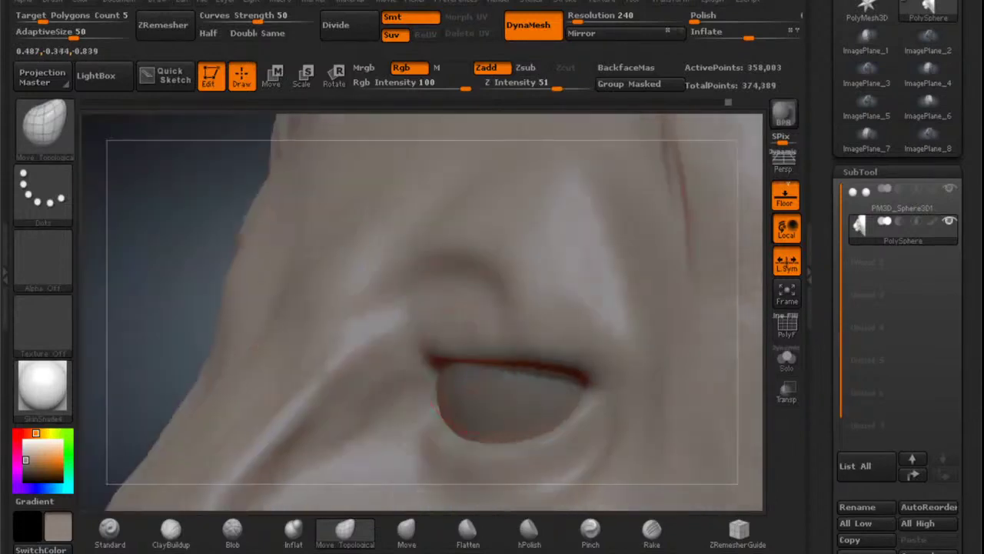
# Pull the fold at the outer eye corner inward and lift the upper eyelid's edge from a low view with Move Topological.
pyautogui.moveTo(465, 341); pyautogui.dragTo(632, 337, button='right')
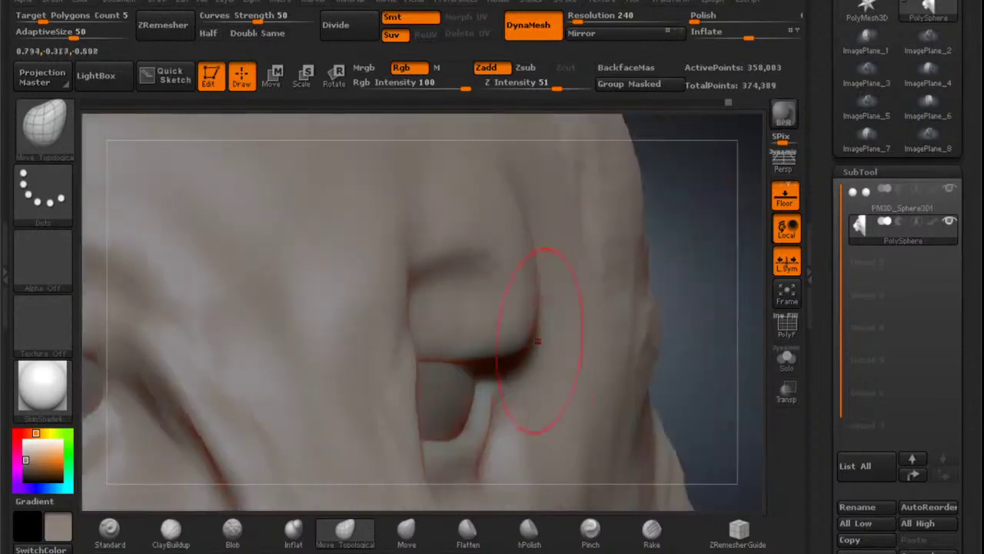
pyautogui.moveTo(533, 340); pyautogui.dragTo(505, 342)
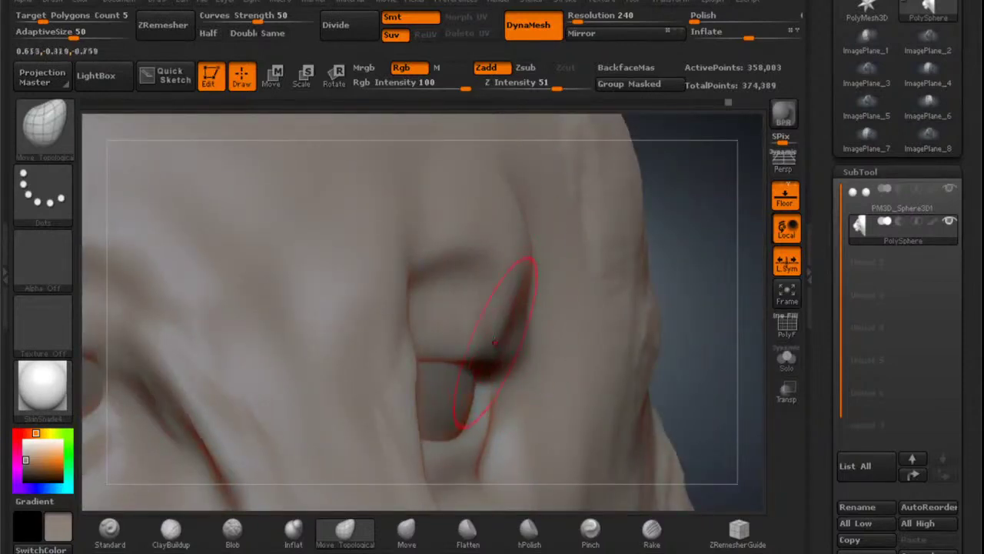
pyautogui.moveTo(507, 340)
pyautogui.mouseDown(button='right')
pyautogui.moveTo(441, 305)
pyautogui.moveTo(461, 339)
pyautogui.moveTo(492, 321)
pyautogui.moveTo(513, 326)
pyautogui.mouseUp(button='right')
pyautogui.moveTo(471, 343); pyautogui.dragTo(479, 336)
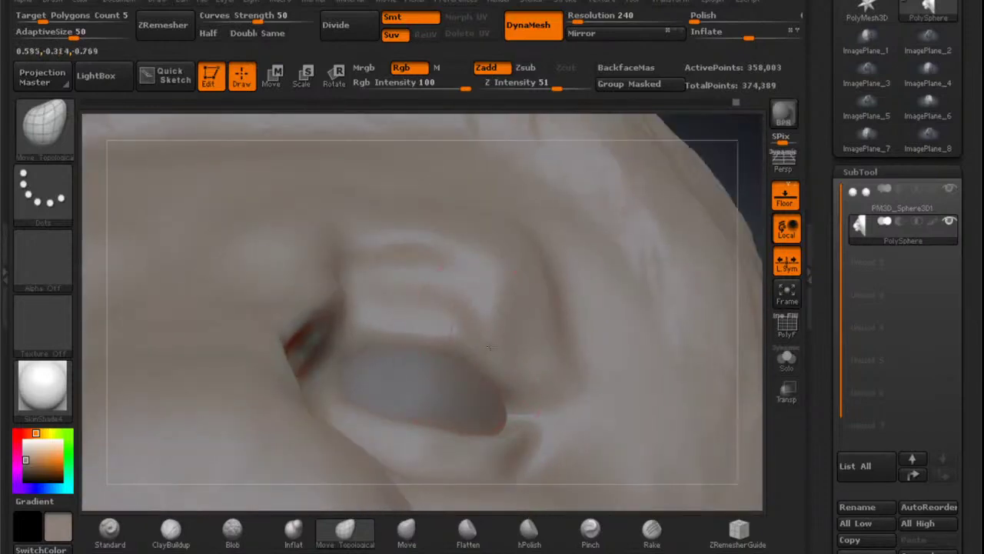
pyautogui.moveTo(409, 324); pyautogui.dragTo(412, 310)
pyautogui.moveTo(486, 320); pyautogui.dragTo(369, 323, button='right')
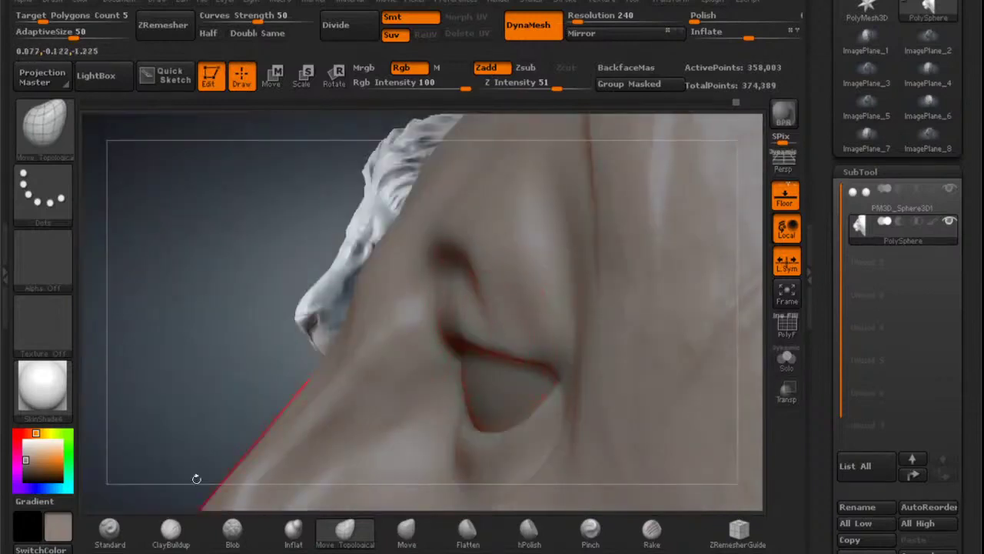
# Add volume to the upper eyelid with the Standard brush and remesh the head with DynaMesh.
pyautogui.click(112, 532)
pyautogui.moveTo(510, 301); pyautogui.dragTo(554, 301, button='right')
pyautogui.moveTo(395, 307); pyautogui.dragTo(460, 305)
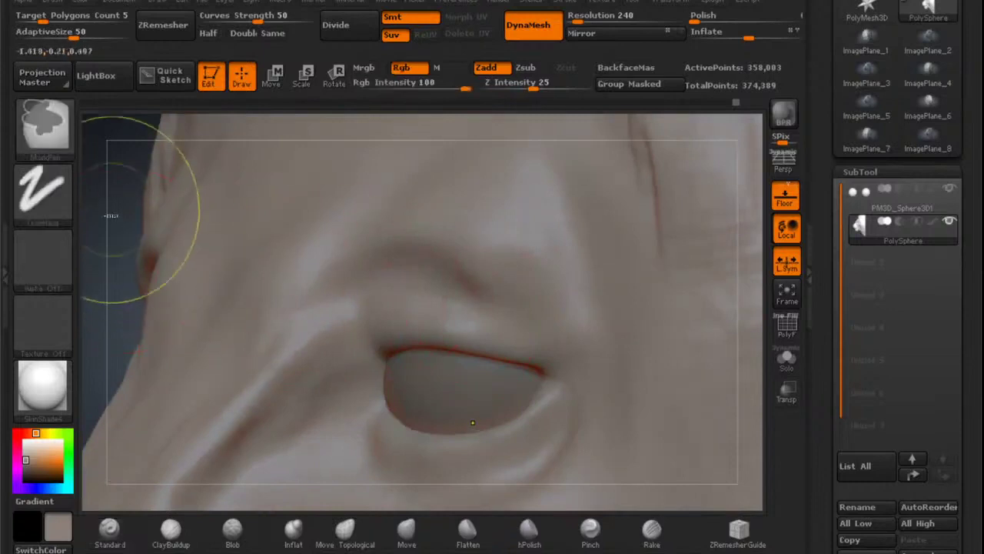
pyautogui.keyDown('ctrl'); pyautogui.moveTo(110, 215); pyautogui.dragTo(197, 292, button='right'); pyautogui.keyUp('ctrl')
pyautogui.moveTo(309, 279); pyautogui.dragTo(176, 239, button='right')
pyautogui.keyDown('ctrl'); pyautogui.moveTo(160, 224); pyautogui.dragTo(193, 260); pyautogui.keyUp('ctrl')
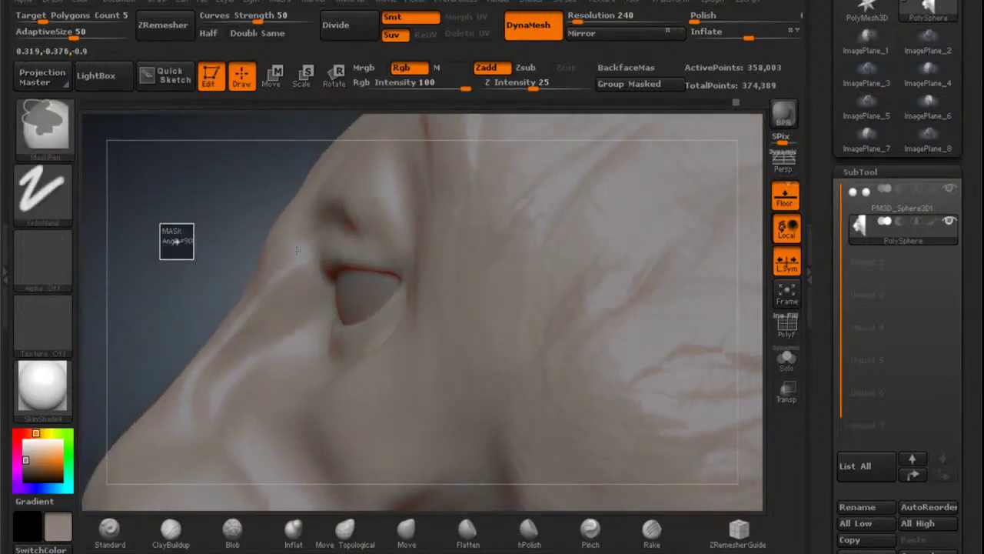
# Sculpt the crease above the upper eyelid with the Standard brush and shape its outer part with Move Topological.
pyautogui.moveTo(361, 252)
pyautogui.mouseDown(button='right')
pyautogui.moveTo(382, 269)
pyautogui.moveTo(438, 282)
pyautogui.moveTo(523, 284)
pyautogui.moveTo(504, 284)
pyautogui.mouseUp(button='right')
pyautogui.press('space')
pyautogui.moveTo(404, 285)
pyautogui.mouseDown()
pyautogui.moveTo(385, 285)
pyautogui.moveTo(444, 279)
pyautogui.moveTo(507, 297)
pyautogui.mouseUp()
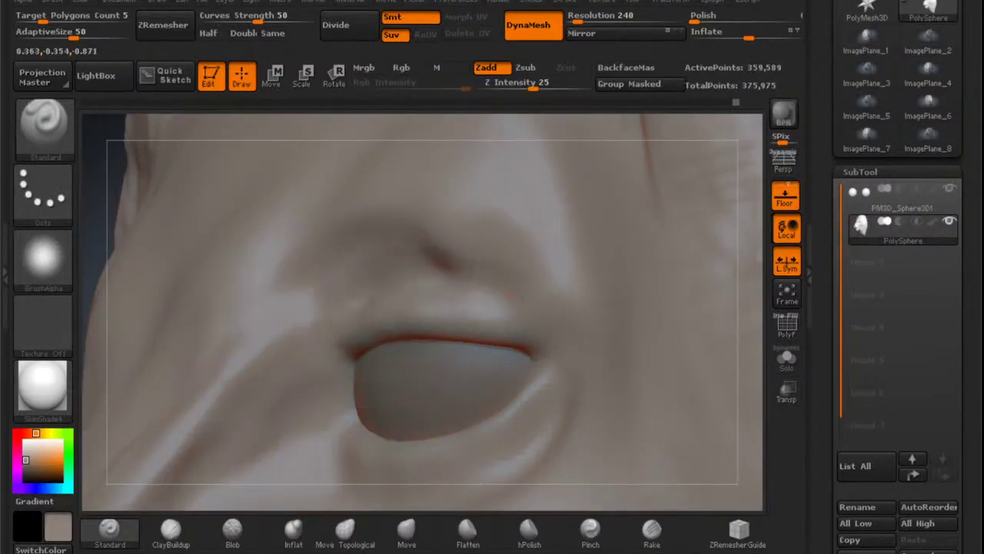
pyautogui.click(345, 529)
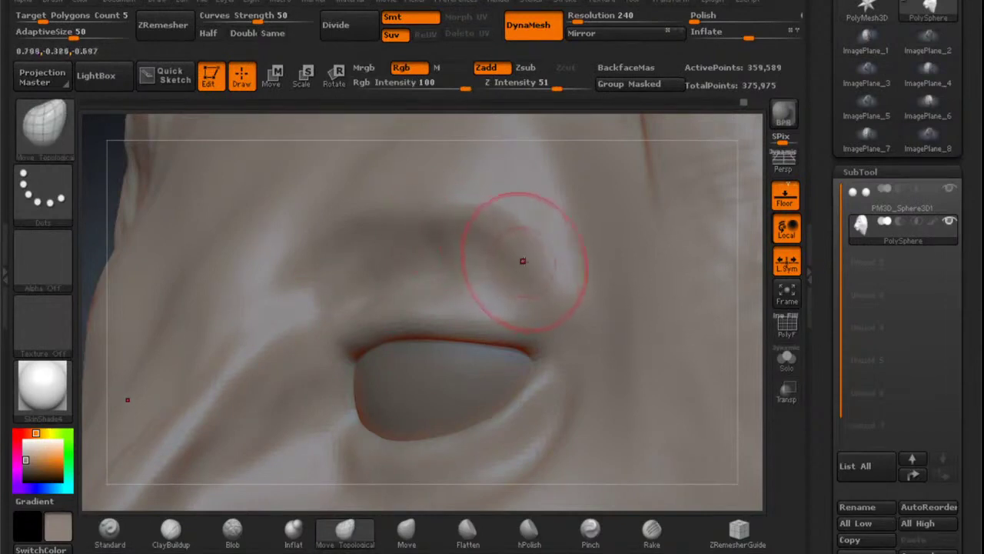
pyautogui.moveTo(531, 272); pyautogui.dragTo(470, 270)
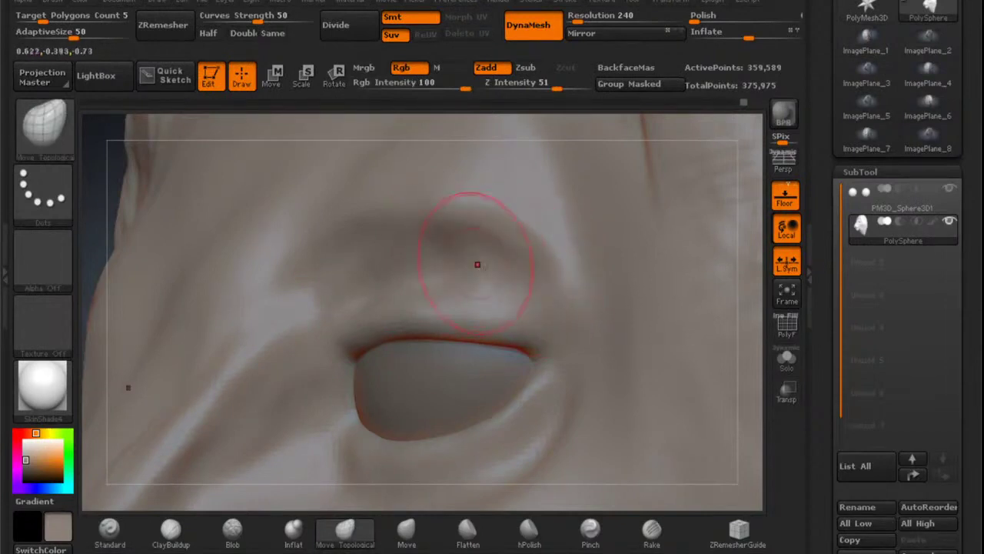
pyautogui.click(109, 529)
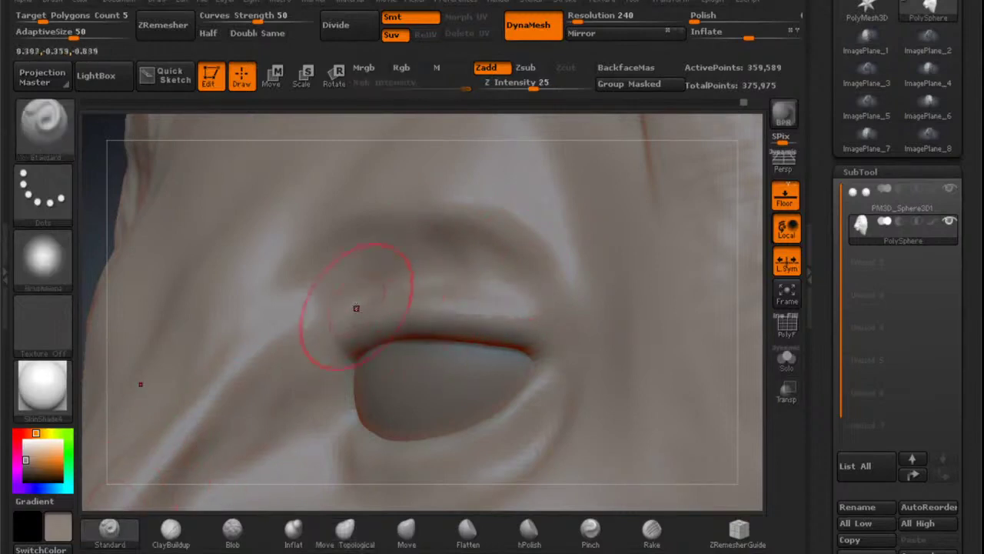
# Open the eye in front view by moving the lower lid down and upper lid up, and adjust the inner corner with Move Topological.
pyautogui.moveTo(558, 315)
pyautogui.mouseDown(button='right')
pyautogui.moveTo(558, 287)
pyautogui.moveTo(500, 303)
pyautogui.moveTo(532, 287)
pyautogui.moveTo(498, 239)
pyautogui.moveTo(513, 287)
pyautogui.moveTo(568, 295)
pyautogui.mouseUp(button='right')
pyautogui.moveTo(486, 319); pyautogui.dragTo(569, 313, button='right')
pyautogui.moveTo(455, 386); pyautogui.dragTo(453, 358)
pyautogui.moveTo(454, 355)
pyautogui.keyDown('ctrl'); pyautogui.mouseDown(button='right')
pyautogui.moveTo(457, 280)
pyautogui.moveTo(482, 290)
pyautogui.mouseUp(button='right'); pyautogui.keyUp('ctrl')
pyautogui.press('space')
pyautogui.moveTo(483, 289); pyautogui.dragTo(503, 283)
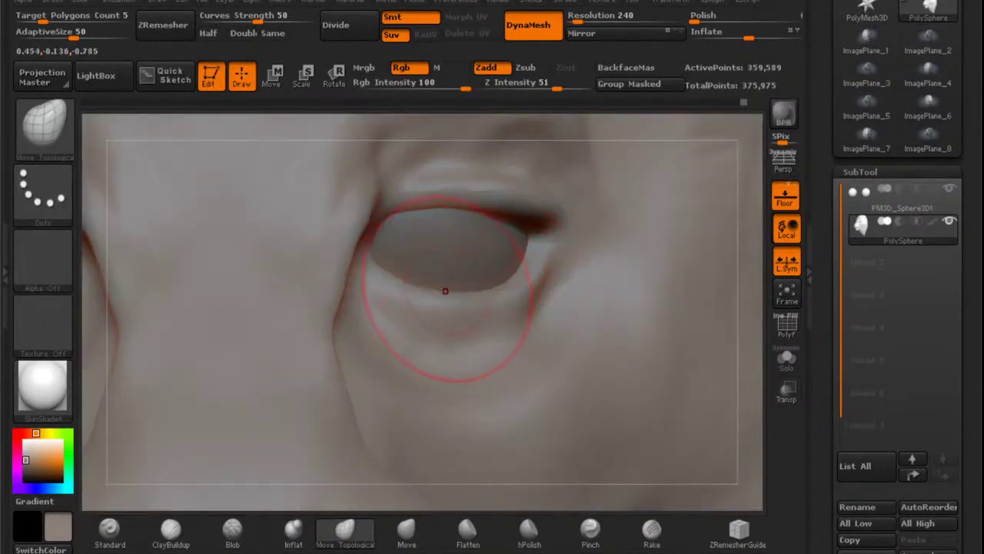
pyautogui.moveTo(445, 291); pyautogui.dragTo(447, 299)
pyautogui.moveTo(436, 205)
pyautogui.mouseDown()
pyautogui.moveTo(440, 188)
pyautogui.moveTo(509, 192)
pyautogui.mouseUp()
pyautogui.moveTo(423, 194); pyautogui.dragTo(420, 188)
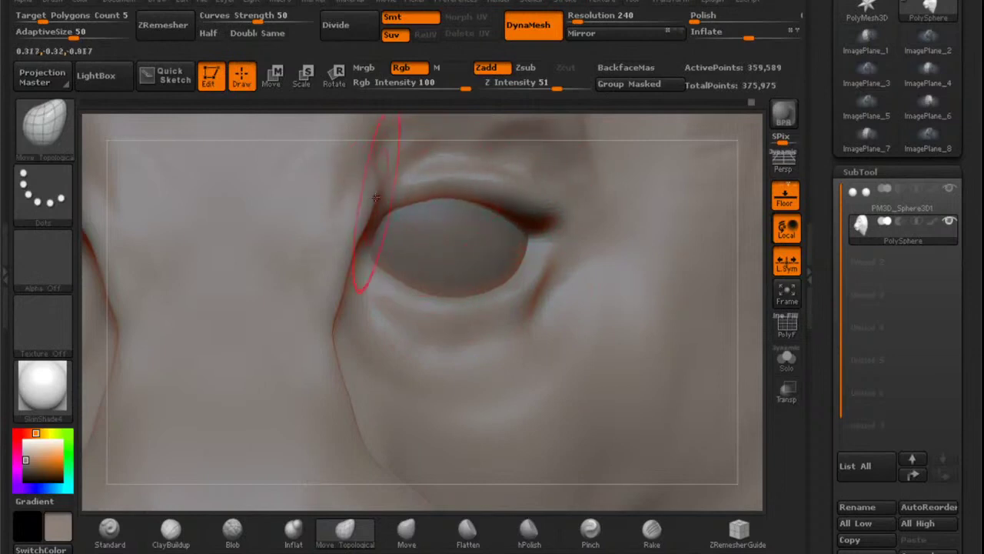
pyautogui.moveTo(368, 229)
pyautogui.mouseDown()
pyautogui.moveTo(356, 223)
pyautogui.moveTo(337, 319)
pyautogui.mouseUp()
# Refine the upper eyelid's front edge and inner corner in side and three-quarter views with Move Topological.
pyautogui.keyDown('alt'); pyautogui.moveTo(455, 186); pyautogui.dragTo(342, 261, button='right'); pyautogui.keyUp('alt')
pyautogui.moveTo(471, 247); pyautogui.dragTo(462, 260)
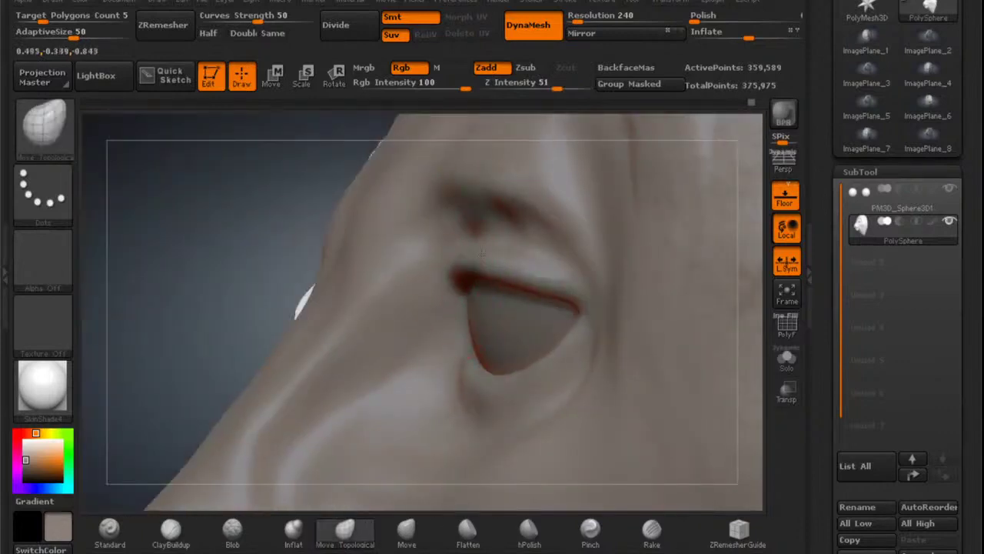
pyautogui.moveTo(500, 266); pyautogui.dragTo(480, 273, button='right')
pyautogui.moveTo(438, 269); pyautogui.dragTo(445, 271)
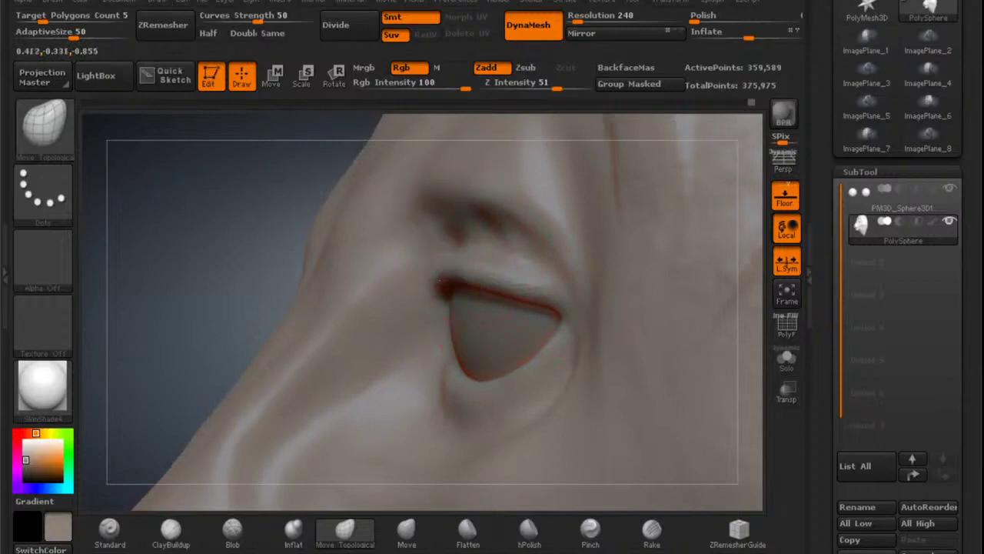
pyautogui.moveTo(484, 257)
pyautogui.mouseDown(button='right')
pyautogui.moveTo(484, 201)
pyautogui.moveTo(528, 191)
pyautogui.moveTo(508, 186)
pyautogui.mouseUp(button='right')
pyautogui.moveTo(531, 273); pyautogui.dragTo(527, 279)
pyautogui.moveTo(546, 211)
pyautogui.mouseDown(button='right')
pyautogui.moveTo(515, 230)
pyautogui.moveTo(543, 244)
pyautogui.moveTo(518, 238)
pyautogui.moveTo(516, 220)
pyautogui.moveTo(478, 245)
pyautogui.mouseUp(button='right')
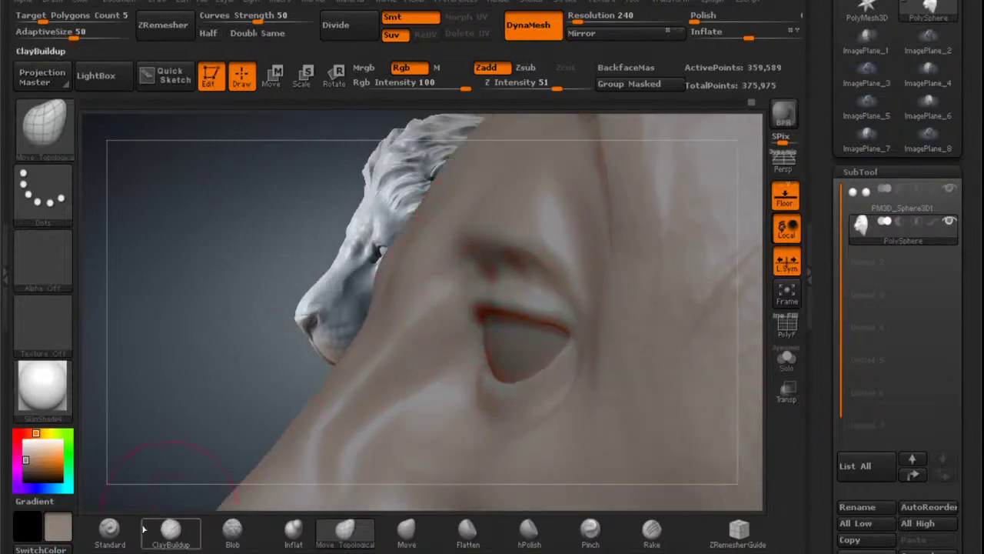
# Build up the side of the nose bridge in front of the inner eye corner with ClayBuildup.
pyautogui.click(119, 531)
pyautogui.moveTo(437, 272)
pyautogui.keyDown('alt'); pyautogui.mouseDown(button='right')
pyautogui.moveTo(511, 263)
pyautogui.moveTo(482, 295)
pyautogui.mouseUp(button='right'); pyautogui.keyUp('alt')
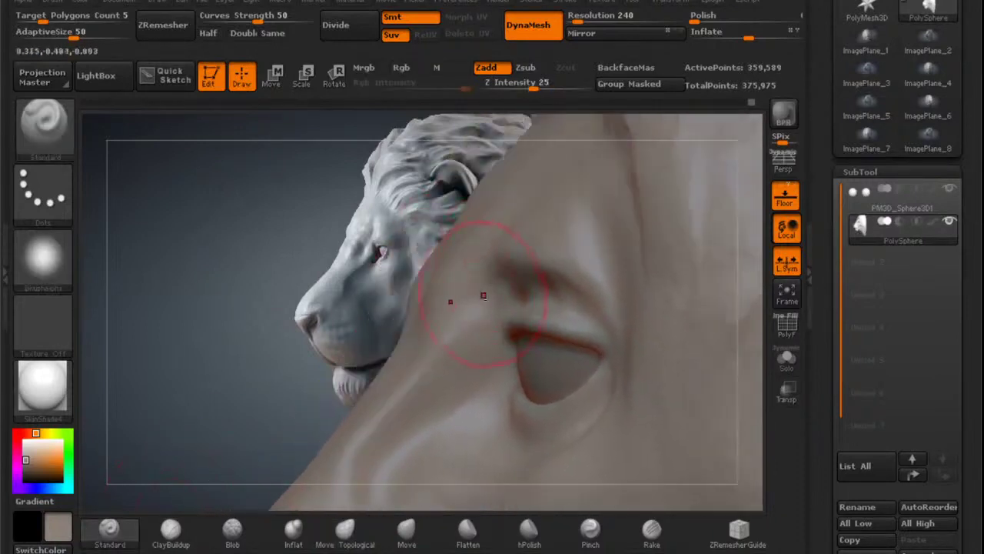
pyautogui.click(173, 528)
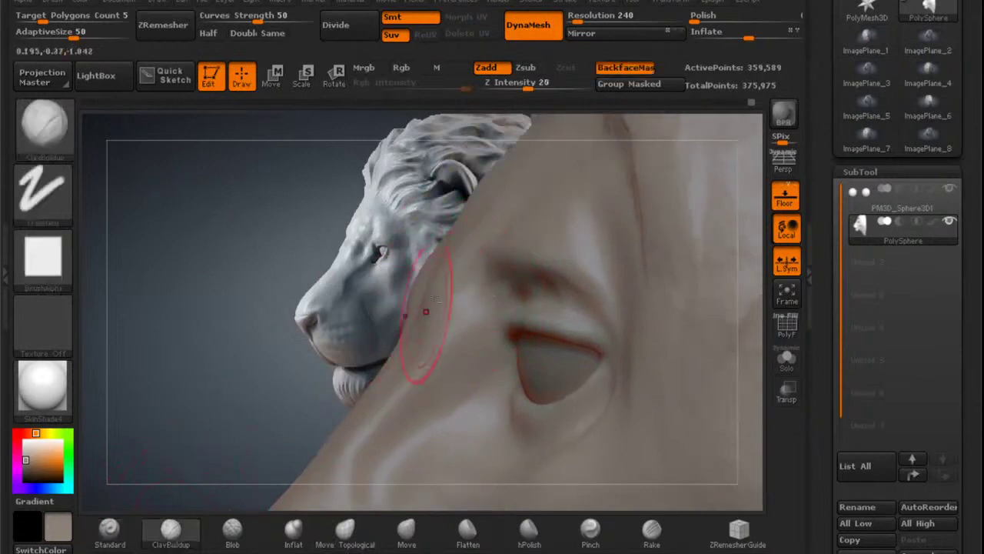
pyautogui.moveTo(486, 254); pyautogui.dragTo(464, 269, button='right')
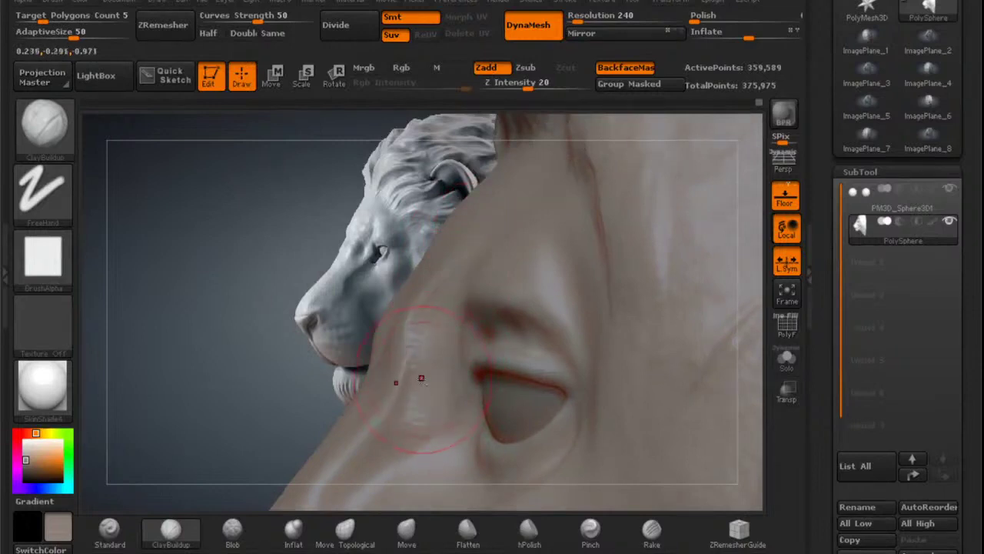
pyautogui.moveTo(422, 348); pyautogui.dragTo(434, 293)
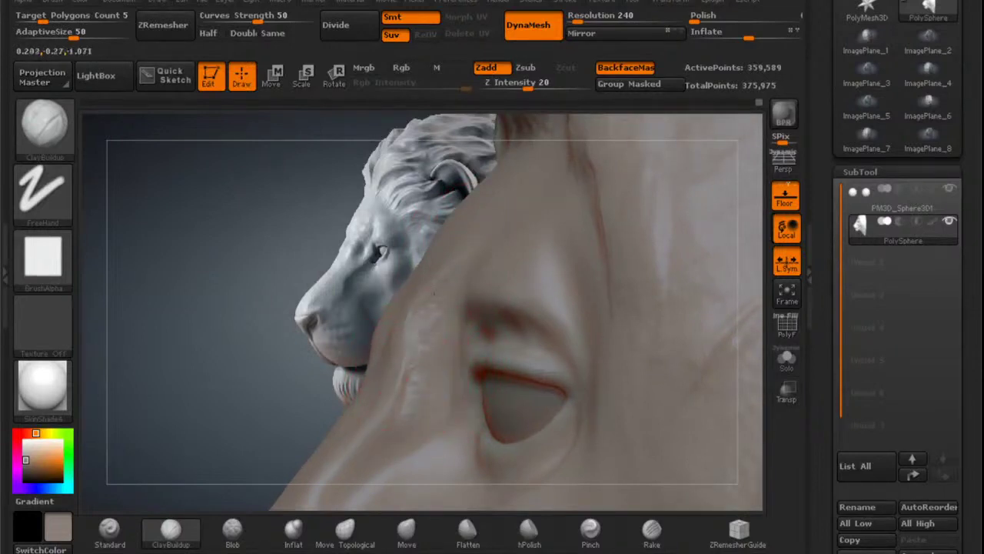
pyautogui.moveTo(432, 373); pyautogui.dragTo(431, 411)
pyautogui.moveTo(392, 385)
pyautogui.mouseDown()
pyautogui.moveTo(400, 401)
pyautogui.moveTo(406, 298)
pyautogui.mouseUp()
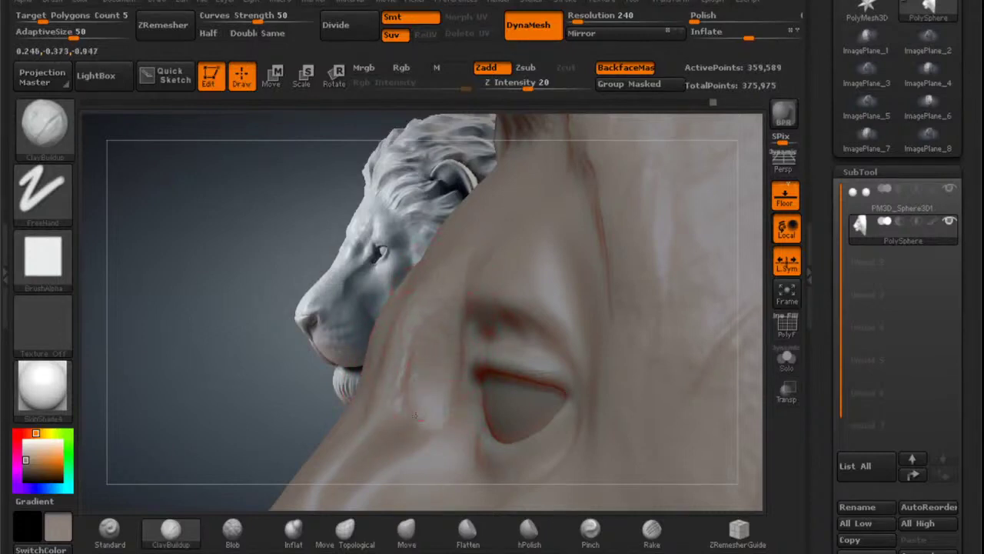
# Extend the ridge beside the nose bridge up toward the inner brow with ClayBuildup.
pyautogui.moveTo(427, 412)
pyautogui.mouseDown(button='right')
pyautogui.moveTo(449, 294)
pyautogui.moveTo(481, 296)
pyautogui.moveTo(469, 296)
pyautogui.mouseUp(button='right')
pyautogui.moveTo(412, 309); pyautogui.dragTo(432, 262)
pyautogui.moveTo(406, 348); pyautogui.dragTo(416, 275)
pyautogui.moveTo(481, 286)
pyautogui.mouseDown(button='right')
pyautogui.moveTo(433, 275)
pyautogui.moveTo(446, 273)
pyautogui.mouseUp(button='right')
pyautogui.moveTo(409, 217); pyautogui.dragTo(406, 266, button='right')
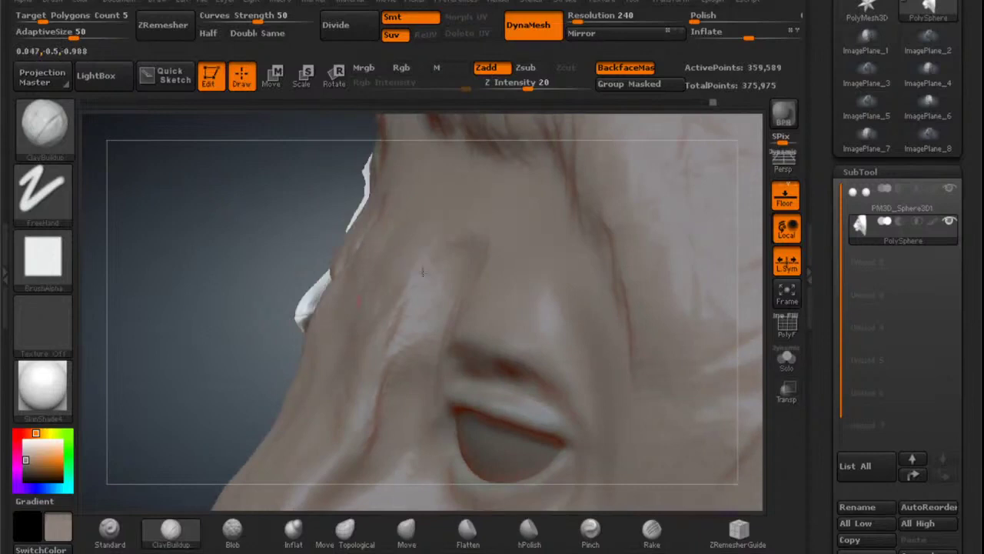
# Smooth the inner brow ridge and shape the transition to the inner eye corner with ClayBuildup strokes.
pyautogui.moveTo(479, 245)
pyautogui.mouseDown(button='right')
pyautogui.moveTo(422, 265)
pyautogui.moveTo(442, 277)
pyautogui.moveTo(452, 262)
pyautogui.mouseUp(button='right')
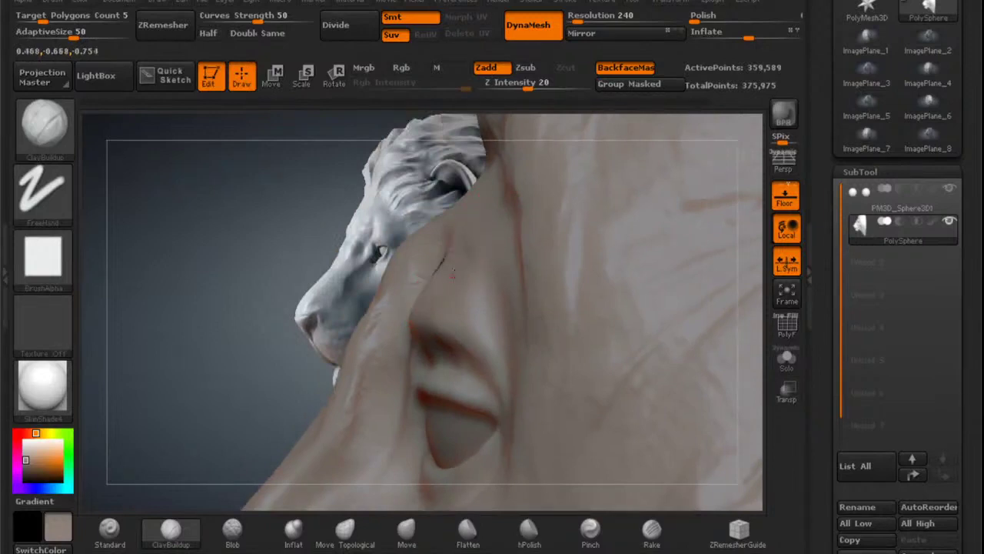
pyautogui.moveTo(477, 283)
pyautogui.mouseDown(button='right')
pyautogui.moveTo(464, 279)
pyautogui.moveTo(393, 307)
pyautogui.mouseUp(button='right')
pyautogui.keyDown('shift'); pyautogui.moveTo(375, 312); pyautogui.dragTo(363, 341); pyautogui.keyUp('shift')
pyautogui.moveTo(403, 316)
pyautogui.mouseDown()
pyautogui.moveTo(526, 363)
pyautogui.moveTo(388, 324)
pyautogui.moveTo(329, 343)
pyautogui.mouseUp()
pyautogui.moveTo(332, 308); pyautogui.dragTo(323, 342)
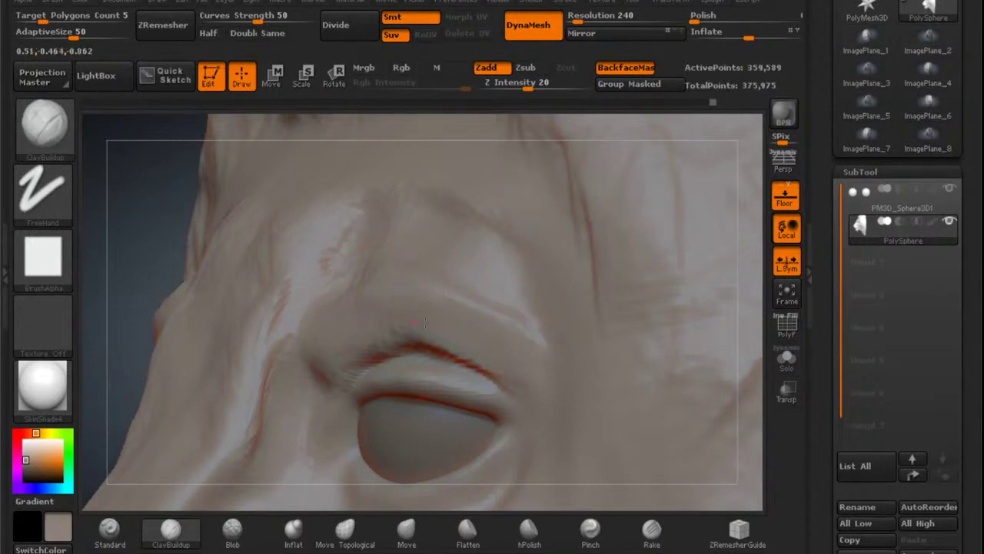
# Build up the brow fold above the upper eyelid toward the outer eye corner with ClayBuildup.
pyautogui.moveTo(423, 317); pyautogui.dragTo(542, 379)
pyautogui.moveTo(483, 300); pyautogui.dragTo(483, 290)
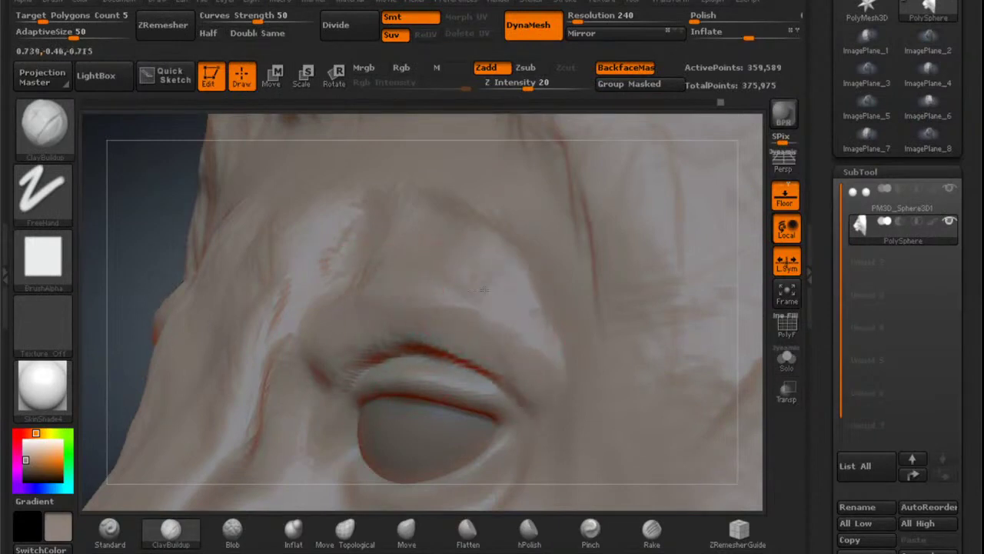
pyautogui.moveTo(353, 289); pyautogui.dragTo(317, 296)
# Smooth the clay strokes on the brow, the inner eye corner and the side of the nose bridge.
pyautogui.moveTo(465, 284)
pyautogui.mouseDown(button='right')
pyautogui.moveTo(515, 269)
pyautogui.moveTo(462, 280)
pyautogui.mouseUp(button='right')
pyautogui.keyDown('shift'); pyautogui.rightClick(465, 285); pyautogui.keyUp('shift')
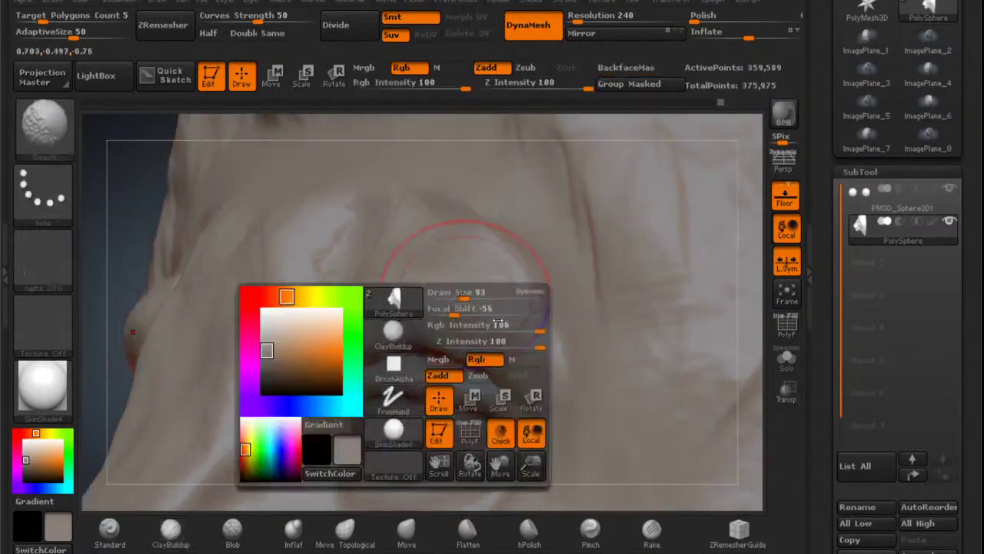
pyautogui.keyDown('shift'); pyautogui.moveTo(369, 346); pyautogui.dragTo(329, 332); pyautogui.keyUp('shift')
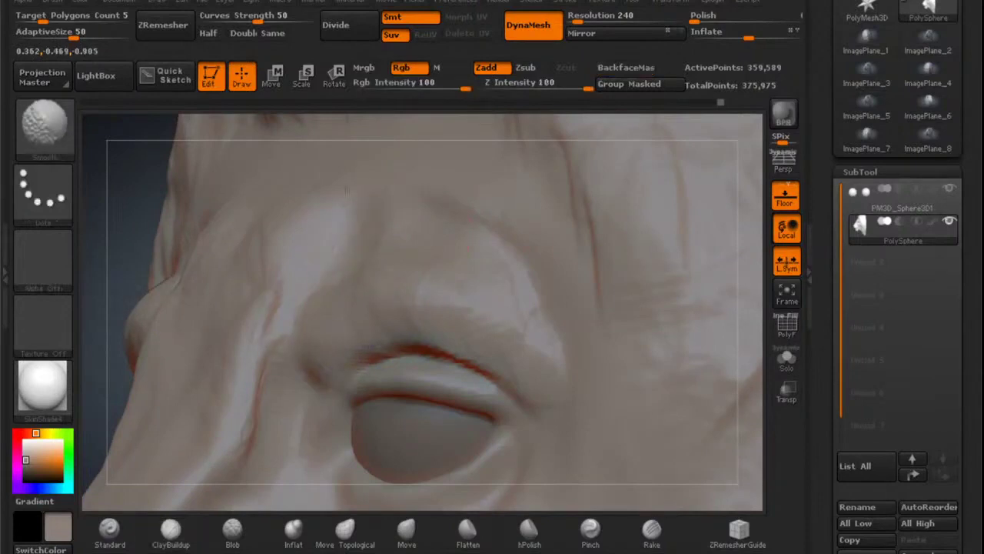
pyautogui.keyDown('shift'); pyautogui.moveTo(276, 380); pyautogui.dragTo(265, 430); pyautogui.keyUp('shift')
pyautogui.moveTo(457, 266)
pyautogui.mouseDown(button='right')
pyautogui.moveTo(503, 271)
pyautogui.moveTo(488, 274)
pyautogui.mouseUp(button='right')
pyautogui.keyDown('shift'); pyautogui.moveTo(499, 293); pyautogui.dragTo(516, 300); pyautogui.keyUp('shift')
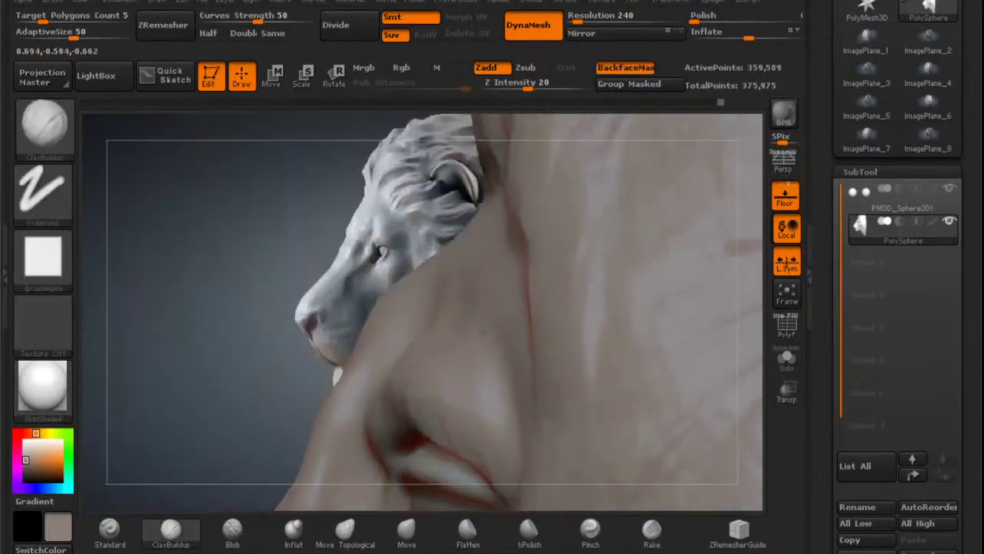
# Build up the outer brow above the eye with ClayBuildup and smooth it into the temple.
pyautogui.moveTo(442, 419); pyautogui.dragTo(452, 399, button='right')
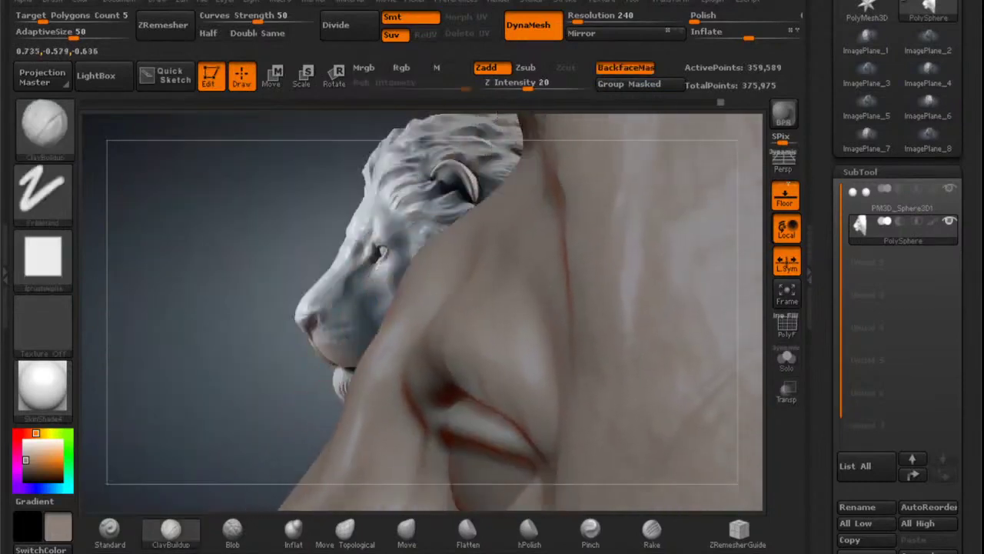
pyautogui.moveTo(539, 305)
pyautogui.mouseDown(button='right')
pyautogui.moveTo(508, 320)
pyautogui.moveTo(516, 346)
pyautogui.mouseUp(button='right')
pyautogui.keyDown('shift'); pyautogui.moveTo(516, 346); pyautogui.dragTo(525, 355); pyautogui.keyUp('shift')
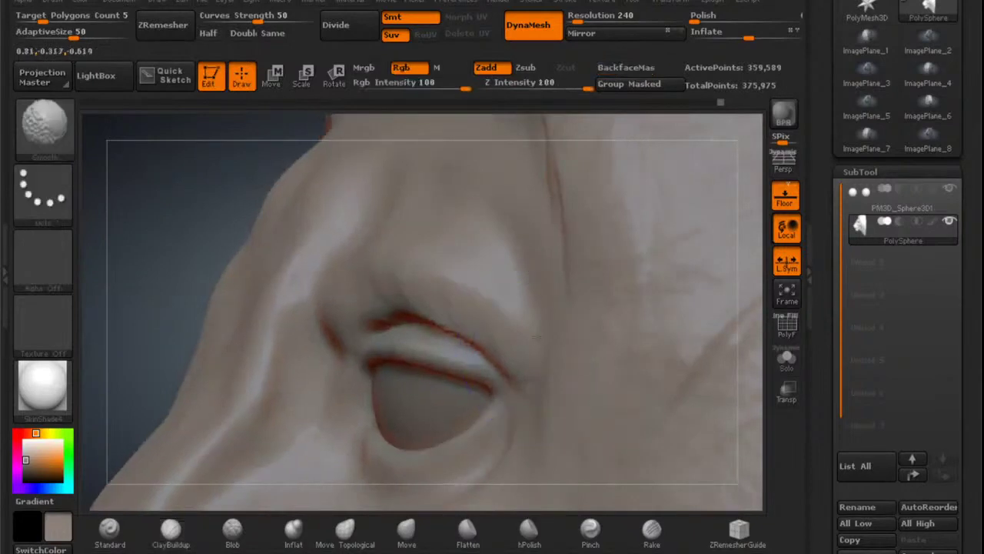
pyautogui.moveTo(531, 266); pyautogui.dragTo(428, 230)
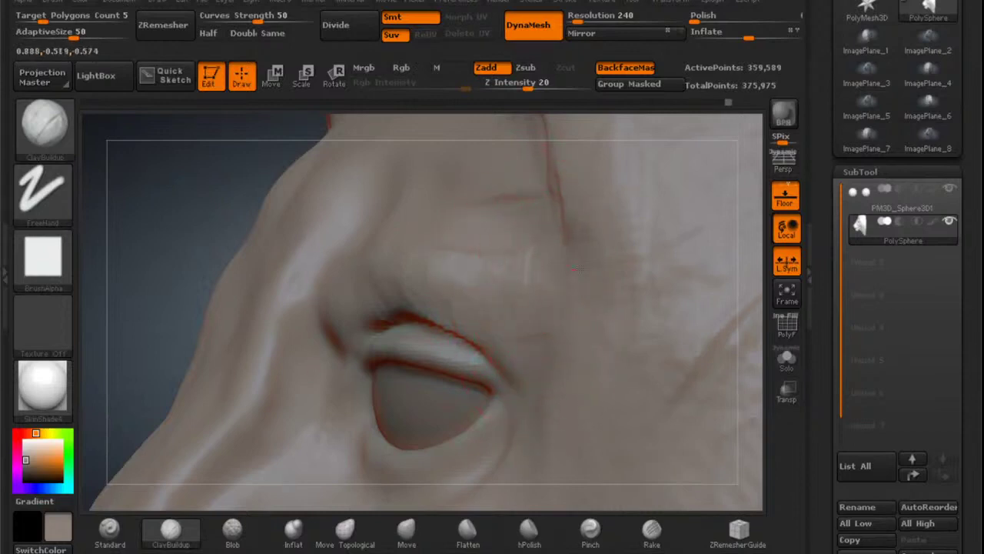
pyautogui.moveTo(509, 271)
pyautogui.mouseDown()
pyautogui.moveTo(569, 305)
pyautogui.moveTo(558, 314)
pyautogui.mouseUp()
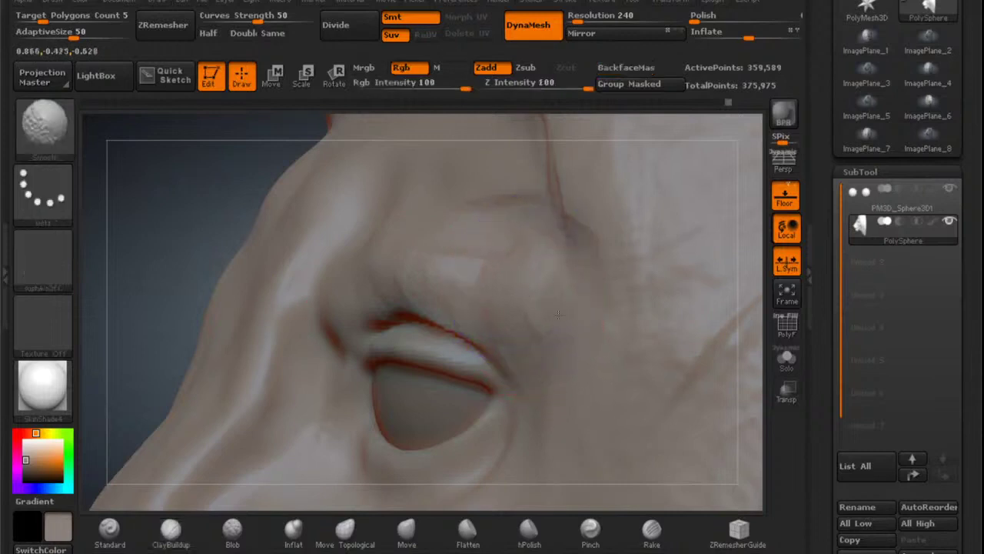
# Smooth the brow above the eye and rebuild the fold over the upper eyelid with a ClayBuildup stroke.
pyautogui.keyDown('shift'); pyautogui.moveTo(408, 244); pyautogui.dragTo(491, 292); pyautogui.keyUp('shift')
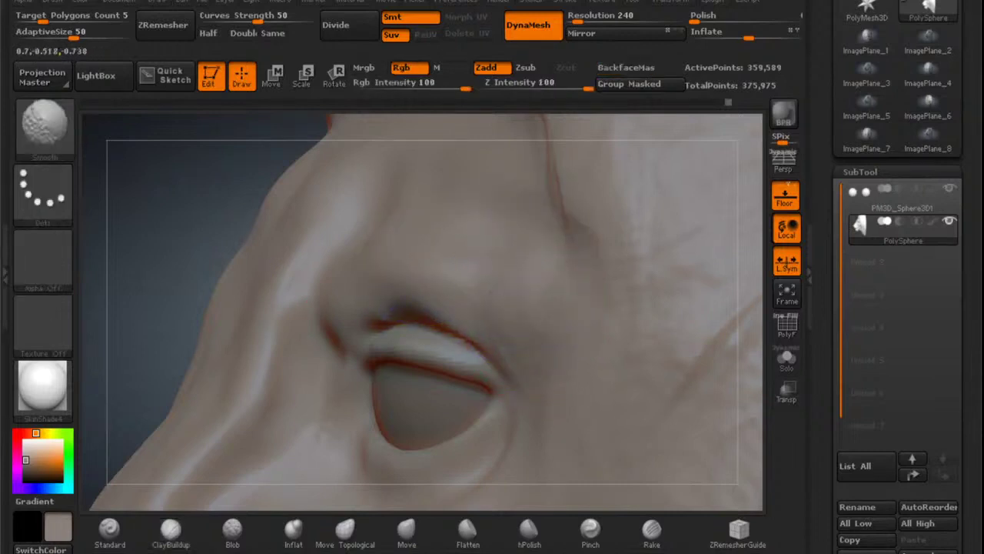
pyautogui.moveTo(369, 296)
pyautogui.mouseDown()
pyautogui.moveTo(433, 298)
pyautogui.moveTo(455, 284)
pyautogui.moveTo(515, 325)
pyautogui.mouseUp()
pyautogui.keyDown('shift'); pyautogui.moveTo(488, 273); pyautogui.dragTo(456, 270); pyautogui.keyUp('shift')
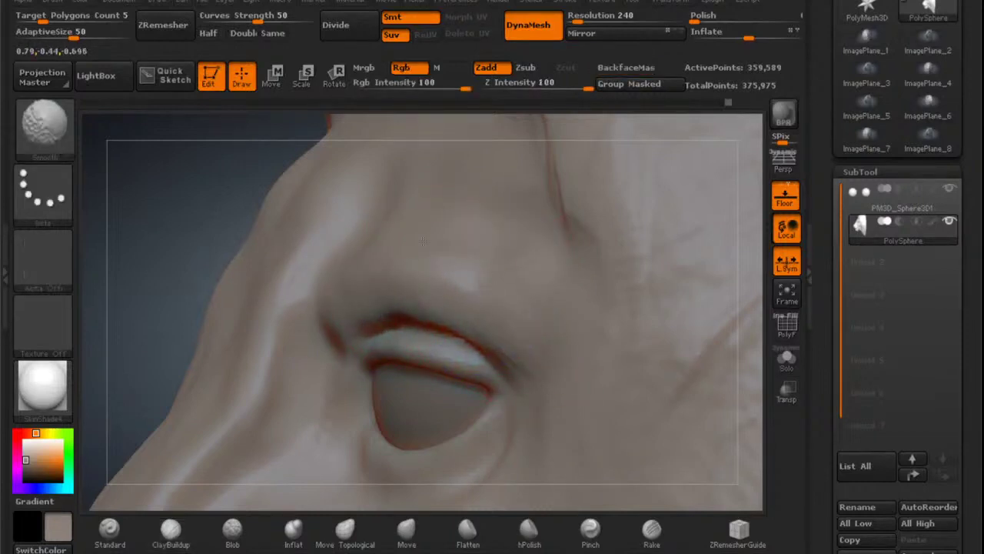
# Build up the upper cheek below the eye, beside the muzzle, with ClayBuildup strokes.
pyautogui.moveTo(423, 241); pyautogui.dragTo(607, 267, button='right')
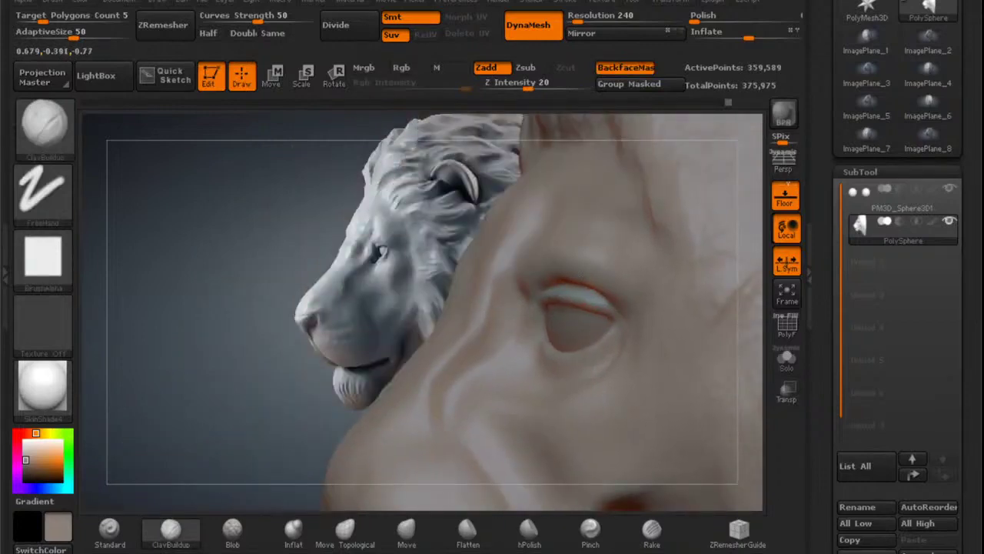
pyautogui.keyDown('alt'); pyautogui.moveTo(606, 334); pyautogui.dragTo(538, 284, button='right'); pyautogui.keyUp('alt')
pyautogui.keyDown('alt'); pyautogui.moveTo(451, 374); pyautogui.dragTo(481, 329, button='right'); pyautogui.keyUp('alt')
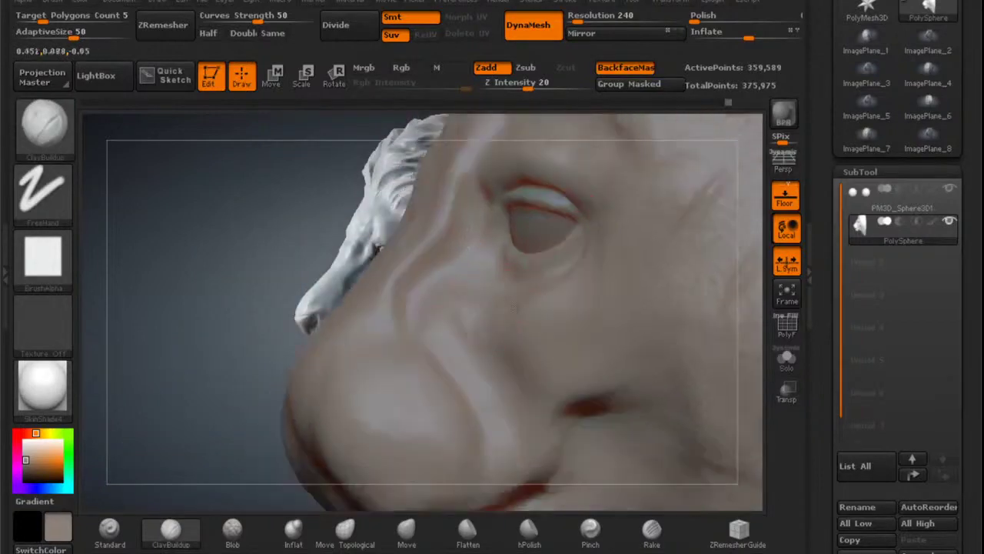
pyautogui.moveTo(528, 308); pyautogui.dragTo(618, 311)
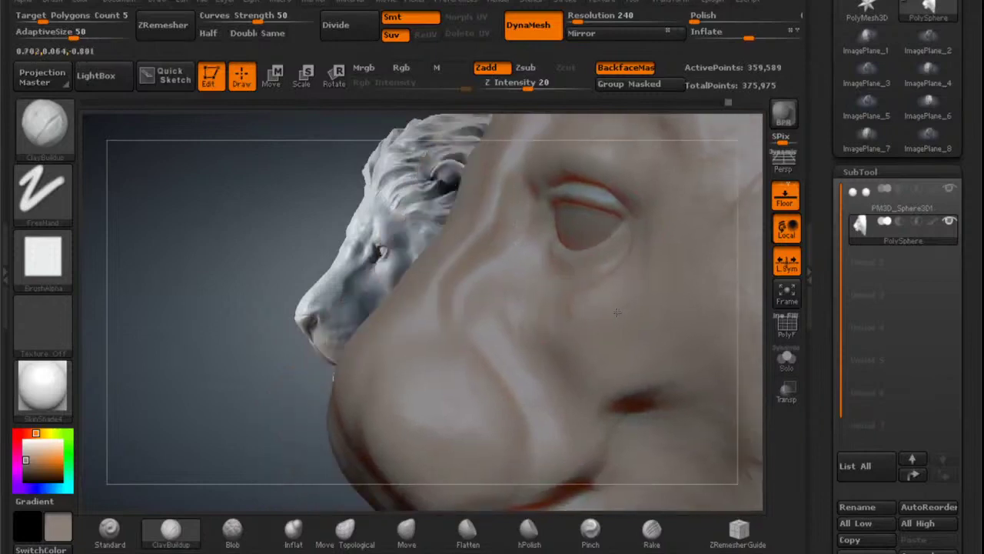
pyautogui.keyDown('alt'); pyautogui.moveTo(617, 311); pyautogui.dragTo(558, 331, button='right'); pyautogui.keyUp('alt')
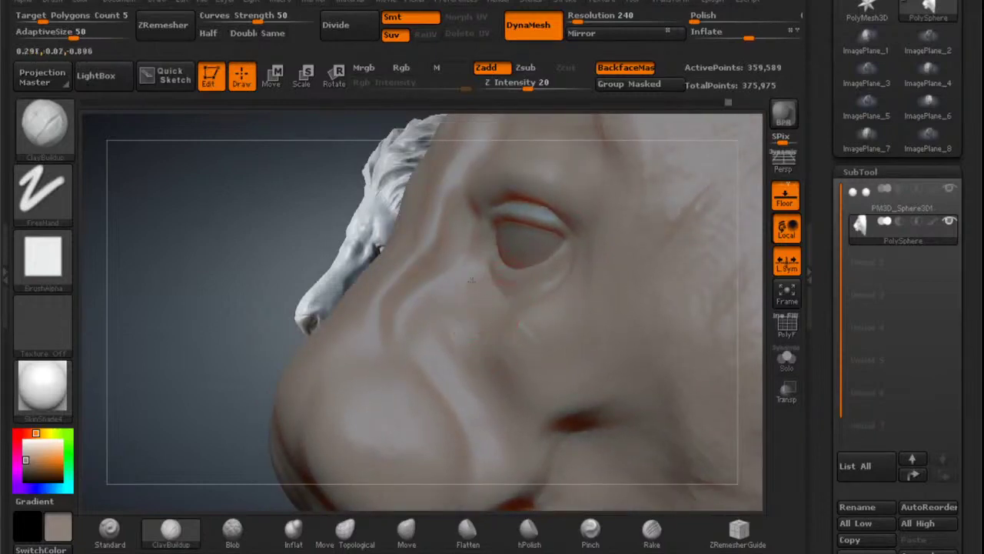
pyautogui.moveTo(500, 349); pyautogui.dragTo(568, 357)
pyautogui.moveTo(615, 307)
pyautogui.keyDown('alt'); pyautogui.mouseDown(button='right')
pyautogui.moveTo(680, 350)
pyautogui.moveTo(586, 298)
pyautogui.mouseUp(button='right'); pyautogui.keyUp('alt')
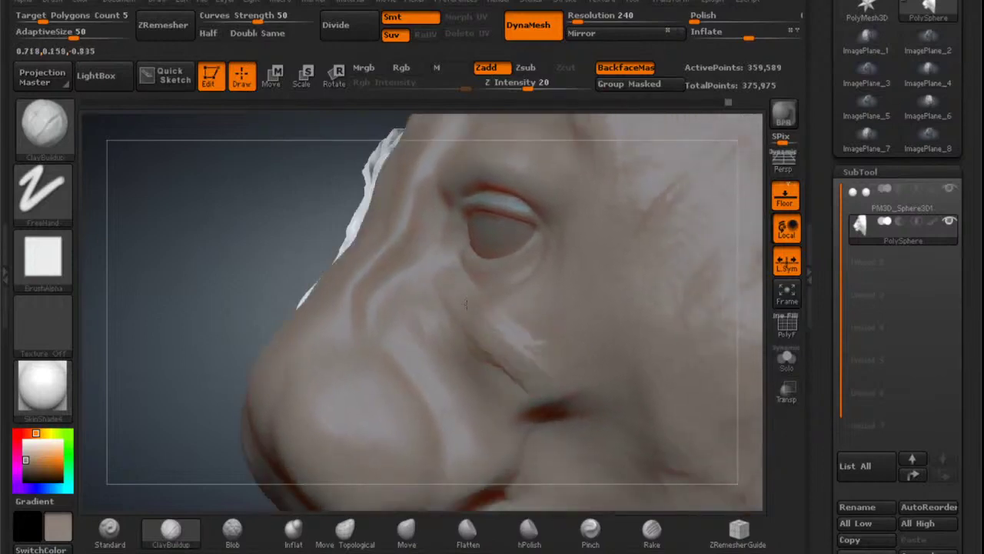
pyautogui.moveTo(476, 296)
pyautogui.keyDown('alt'); pyautogui.mouseDown(button='right')
pyautogui.moveTo(587, 350)
pyautogui.moveTo(547, 347)
pyautogui.moveTo(500, 305)
pyautogui.moveTo(503, 339)
pyautogui.mouseUp(button='right'); pyautogui.keyUp('alt')
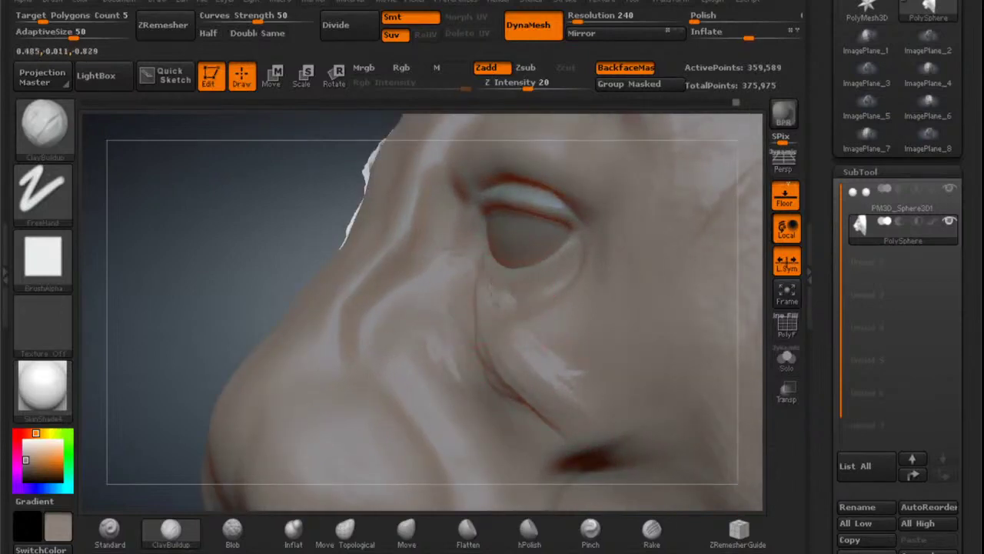
pyautogui.moveTo(546, 330)
pyautogui.mouseDown()
pyautogui.moveTo(583, 368)
pyautogui.moveTo(551, 369)
pyautogui.moveTo(586, 352)
pyautogui.mouseUp()
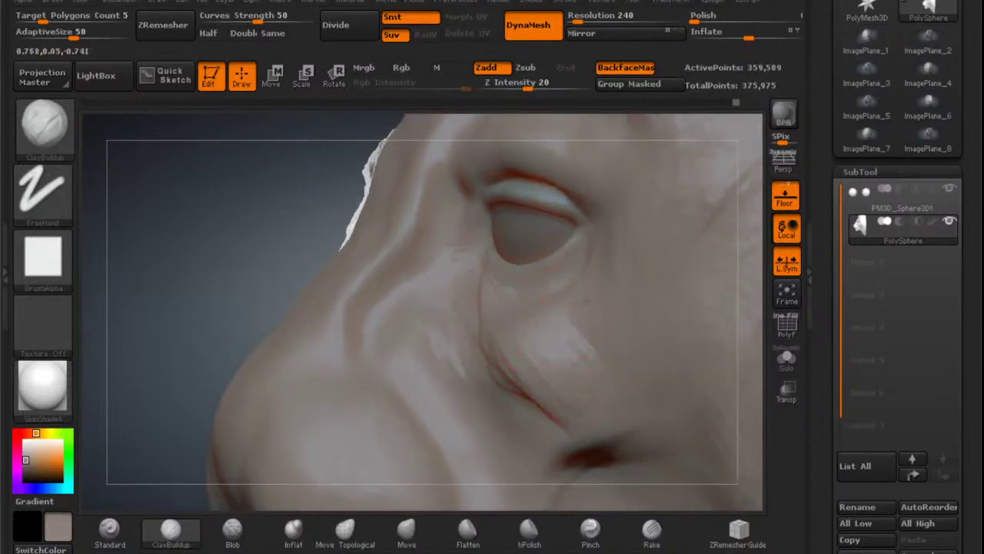
# Extend the cheek volume outward below the eye and down to the muzzle crease with ClayBuildup.
pyautogui.moveTo(550, 344)
pyautogui.keyDown('alt'); pyautogui.mouseDown(button='right')
pyautogui.moveTo(657, 337)
pyautogui.moveTo(653, 366)
pyautogui.moveTo(638, 364)
pyautogui.moveTo(503, 319)
pyautogui.moveTo(530, 317)
pyautogui.moveTo(521, 304)
pyautogui.mouseUp(button='right'); pyautogui.keyUp('alt')
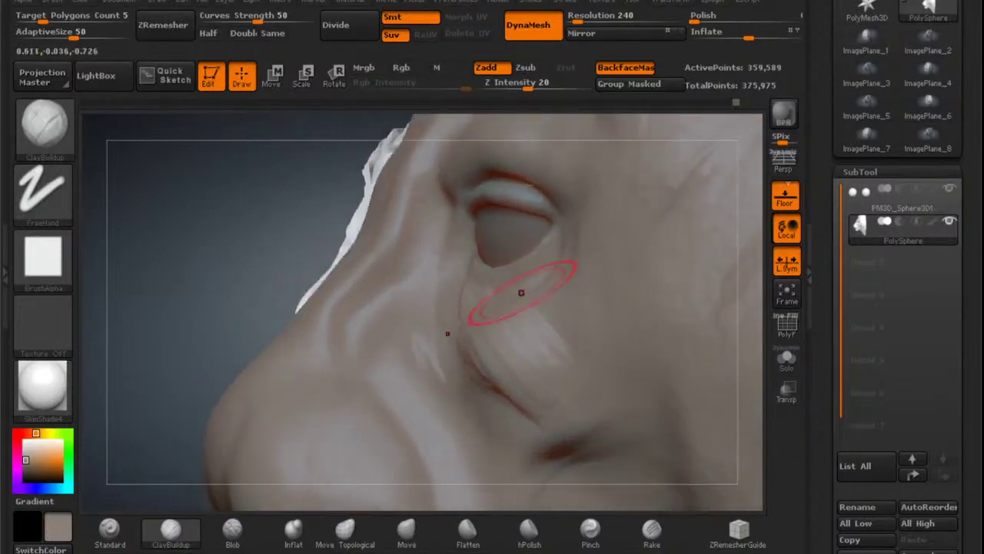
pyautogui.moveTo(503, 316); pyautogui.dragTo(496, 297)
pyautogui.moveTo(534, 334)
pyautogui.mouseDown()
pyautogui.moveTo(563, 375)
pyautogui.moveTo(588, 331)
pyautogui.moveTo(603, 383)
pyautogui.mouseUp()
pyautogui.moveTo(554, 297); pyautogui.dragTo(609, 332)
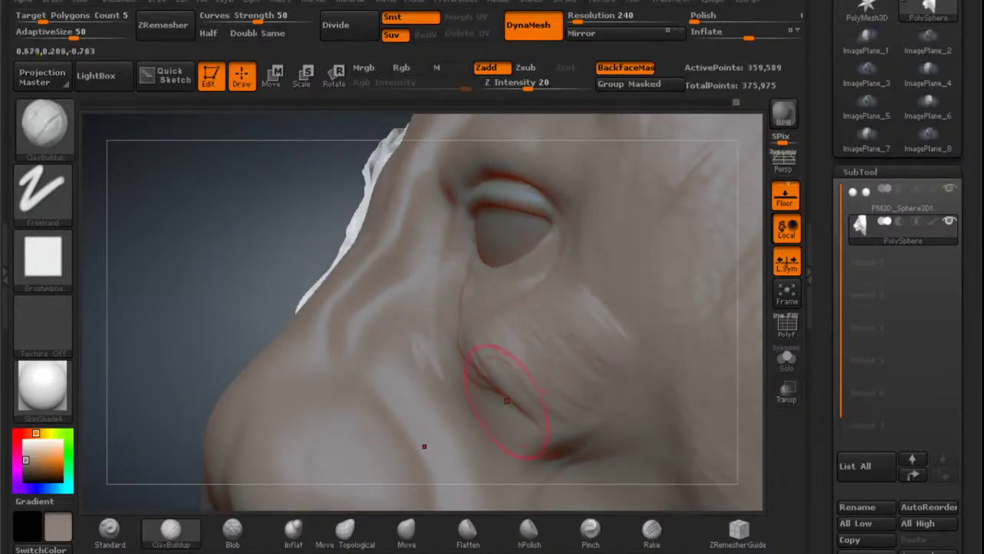
pyautogui.moveTo(507, 400); pyautogui.dragTo(567, 438)
pyautogui.moveTo(541, 400); pyautogui.dragTo(559, 400)
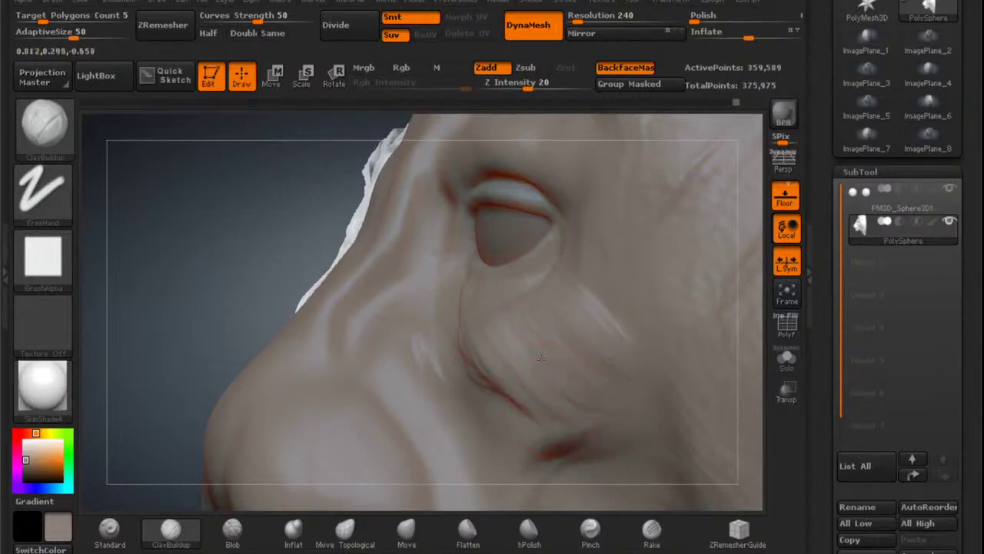
pyautogui.keyDown('alt'); pyautogui.moveTo(524, 395); pyautogui.dragTo(499, 314, button='right'); pyautogui.keyUp('alt')
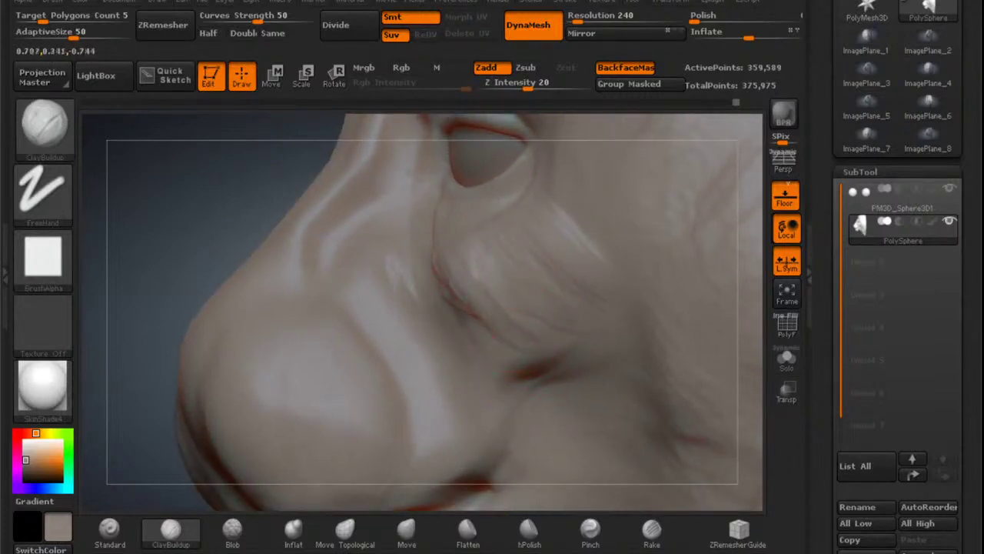
pyautogui.moveTo(584, 299)
pyautogui.mouseDown()
pyautogui.moveTo(605, 248)
pyautogui.moveTo(578, 216)
pyautogui.mouseUp()
pyautogui.moveTo(498, 321)
pyautogui.mouseDown()
pyautogui.moveTo(559, 325)
pyautogui.moveTo(499, 326)
pyautogui.mouseUp()
# Smooth the clay strokes on the cheek and blend them into the muzzle side and outer eye area.
pyautogui.moveTo(496, 273)
pyautogui.keyDown('shift'); pyautogui.mouseDown()
pyautogui.moveTo(482, 271)
pyautogui.moveTo(519, 262)
pyautogui.moveTo(509, 246)
pyautogui.mouseUp(); pyautogui.keyUp('shift')
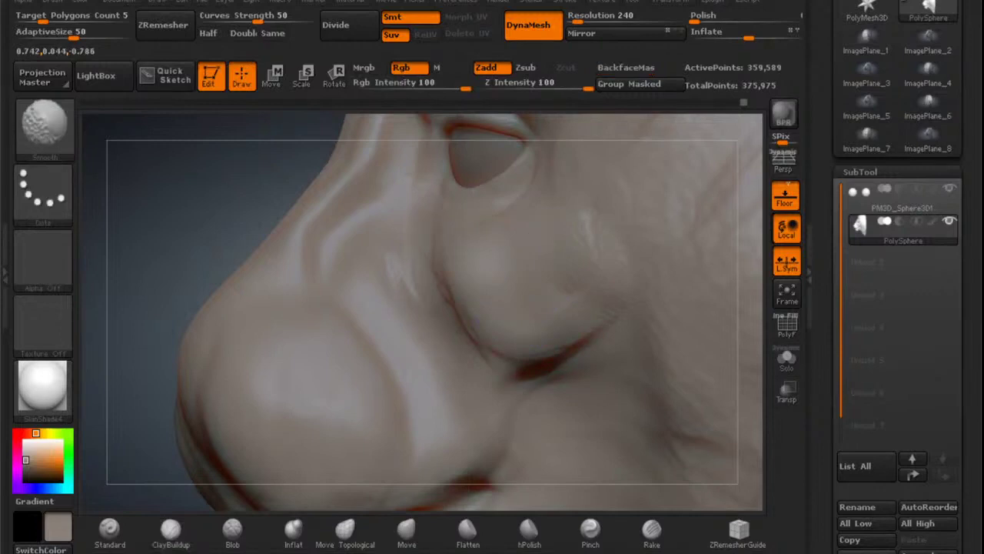
pyautogui.keyDown('shift'); pyautogui.moveTo(381, 262); pyautogui.dragTo(382, 255); pyautogui.keyUp('shift')
pyautogui.keyDown('alt'); pyautogui.moveTo(385, 254); pyautogui.dragTo(403, 314, button='right'); pyautogui.keyUp('alt')
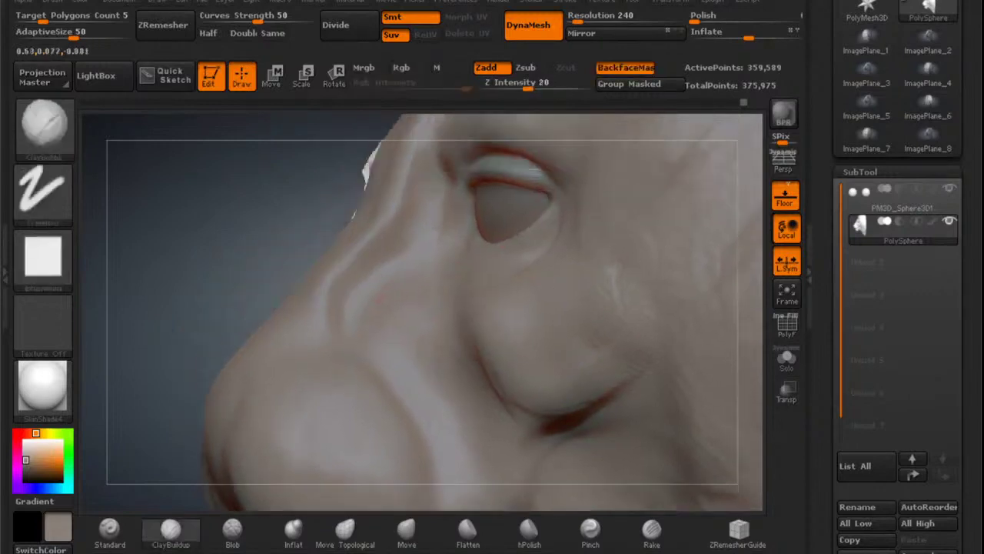
pyautogui.keyDown('shift'); pyautogui.moveTo(589, 286); pyautogui.dragTo(593, 335); pyautogui.keyUp('shift')
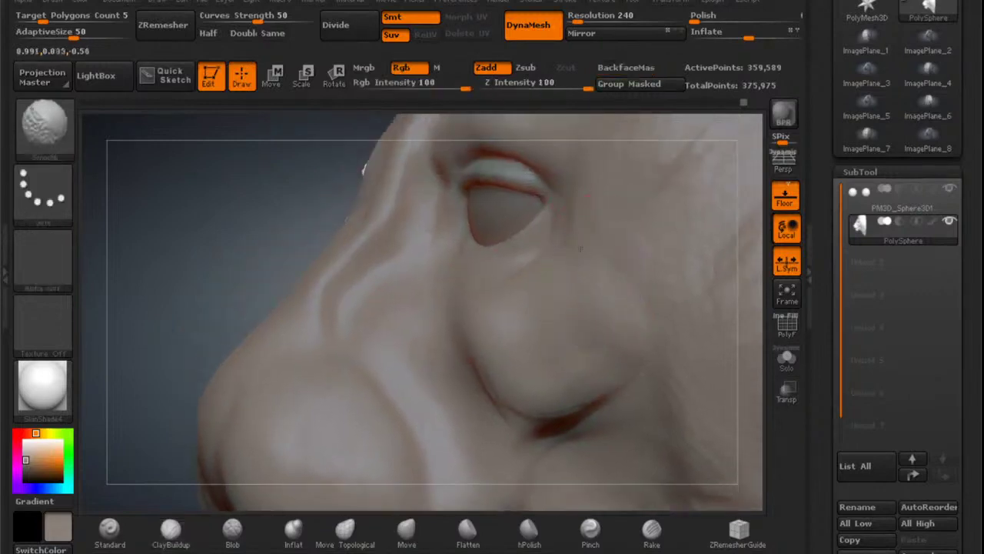
pyautogui.keyDown('shift'); pyautogui.moveTo(575, 241); pyautogui.dragTo(548, 259); pyautogui.keyUp('shift')
# Define the lower eyelid rim and the fold beneath it with the Standard brush, and smooth the transition.
pyautogui.moveTo(515, 274)
pyautogui.mouseDown(button='right')
pyautogui.moveTo(513, 307)
pyautogui.moveTo(544, 337)
pyautogui.moveTo(592, 350)
pyautogui.moveTo(553, 325)
pyautogui.moveTo(543, 283)
pyautogui.moveTo(582, 303)
pyautogui.moveTo(482, 288)
pyautogui.mouseUp(button='right')
pyautogui.click(110, 530)
pyautogui.press('space')
pyautogui.moveTo(479, 286); pyautogui.dragTo(467, 286)
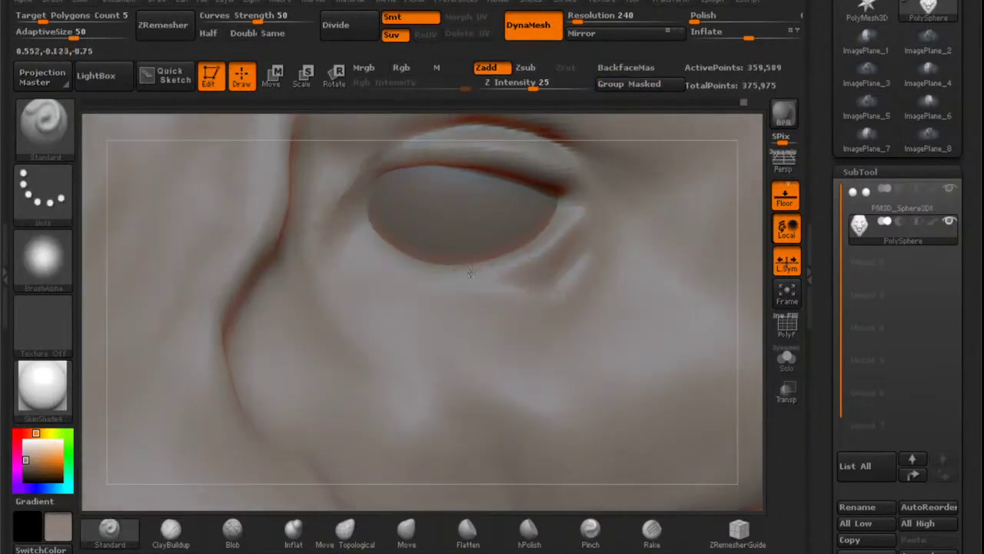
pyautogui.moveTo(468, 272); pyautogui.dragTo(419, 261, button='right')
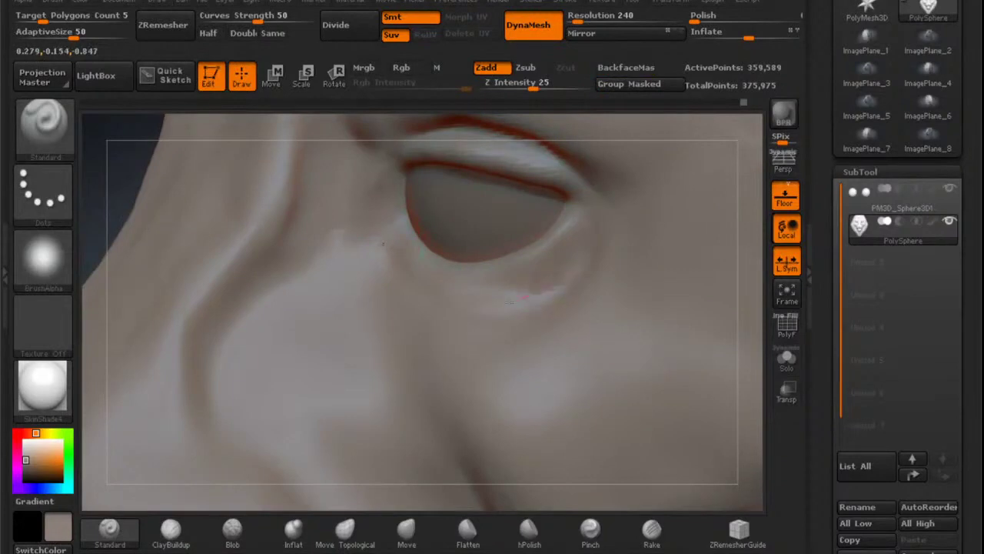
pyautogui.moveTo(383, 244); pyautogui.dragTo(572, 280)
pyautogui.moveTo(572, 226); pyautogui.dragTo(455, 237, button='right')
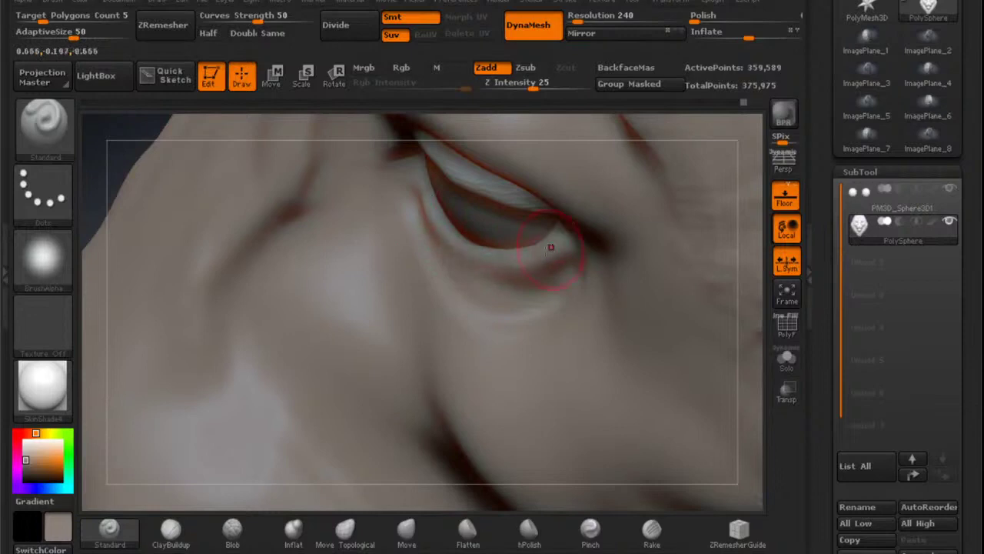
pyautogui.keyDown('shift'); pyautogui.moveTo(429, 266); pyautogui.dragTo(415, 255); pyautogui.keyUp('shift')
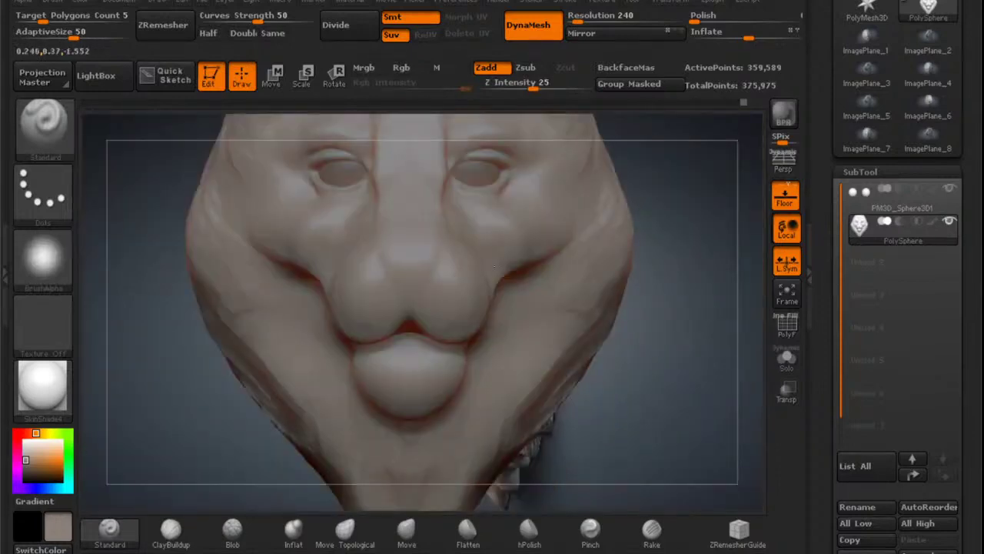
# Smooth the ridge between the nose bridge and the inner brow above the eyes.
pyautogui.moveTo(494, 267)
pyautogui.mouseDown(button='right')
pyautogui.moveTo(498, 319)
pyautogui.moveTo(466, 326)
pyautogui.moveTo(492, 296)
pyautogui.mouseUp(button='right')
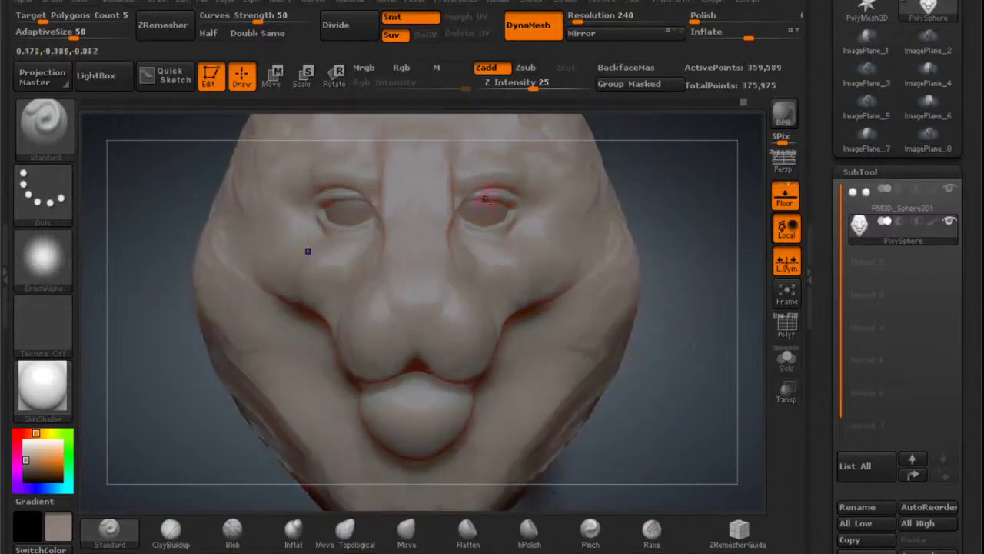
pyautogui.keyDown('alt'); pyautogui.moveTo(486, 199); pyautogui.dragTo(469, 361, button='right'); pyautogui.keyUp('alt')
pyautogui.keyDown('shift'); pyautogui.moveTo(442, 208); pyautogui.dragTo(438, 290); pyautogui.keyUp('shift')
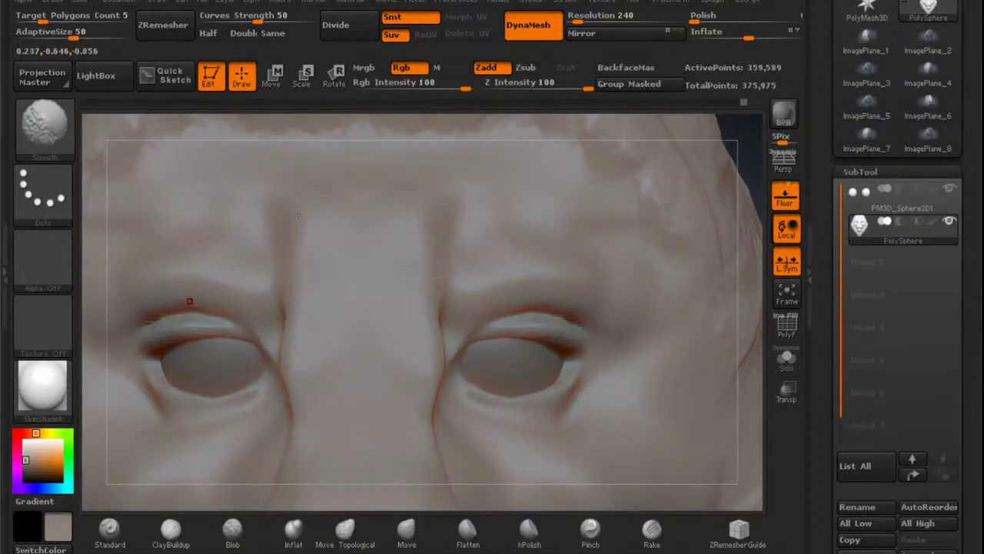
# Load the lion head1 texture as the reference image plane behind the sculpt.
pyautogui.moveTo(513, 326)
pyautogui.keyDown('alt'); pyautogui.mouseDown(button='right')
pyautogui.moveTo(438, 253)
pyautogui.moveTo(479, 214)
pyautogui.moveTo(498, 289)
pyautogui.moveTo(493, 211)
pyautogui.moveTo(503, 300)
pyautogui.mouseUp(button='right'); pyautogui.keyUp('alt')
pyautogui.moveTo(503, 300)
pyautogui.keyDown('ctrl'); pyautogui.mouseDown(button='right')
pyautogui.moveTo(531, 262)
pyautogui.moveTo(544, 277)
pyautogui.moveTo(453, 266)
pyautogui.moveTo(464, 261)
pyautogui.moveTo(500, 292)
pyautogui.moveTo(457, 286)
pyautogui.moveTo(416, 260)
pyautogui.moveTo(449, 315)
pyautogui.moveTo(457, 271)
pyautogui.moveTo(692, 204)
pyautogui.moveTo(554, 272)
pyautogui.mouseUp(button='right'); pyautogui.keyUp('ctrl')
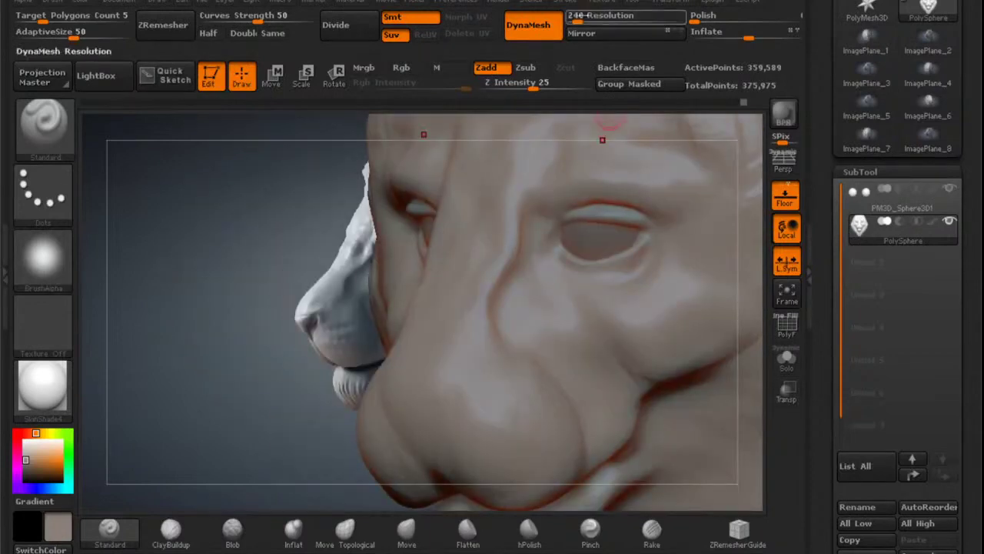
pyautogui.click(603, 3)
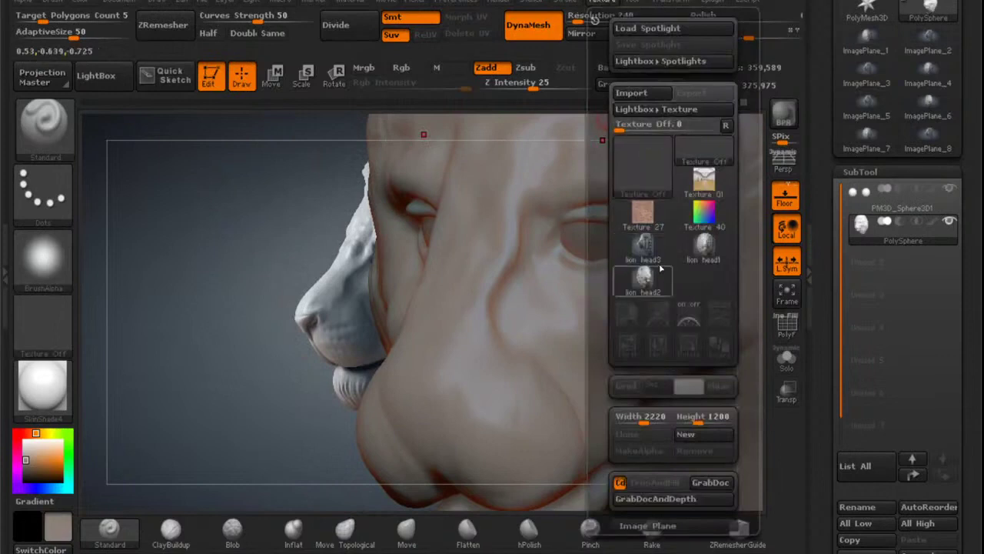
pyautogui.moveTo(662, 247)
pyautogui.click(704, 246)
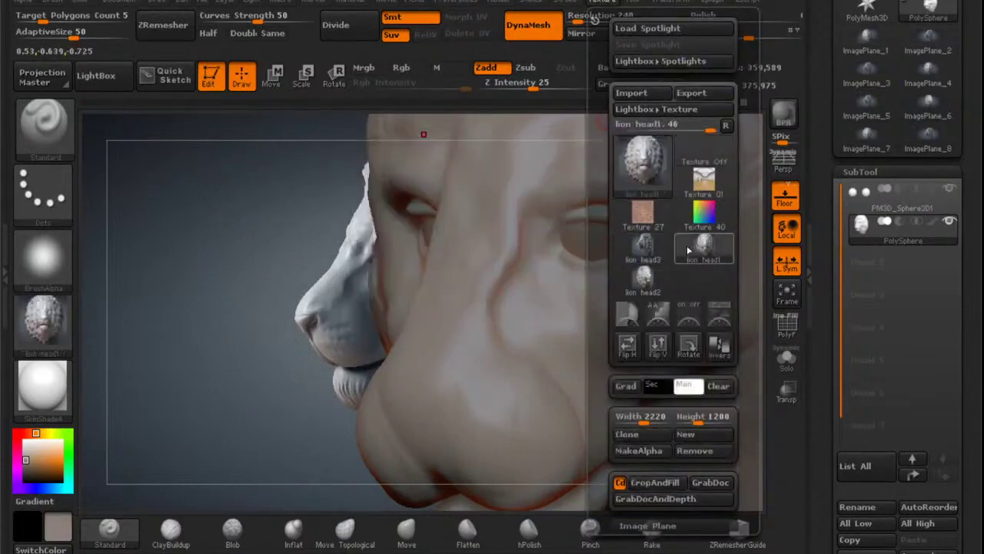
pyautogui.click(636, 500)
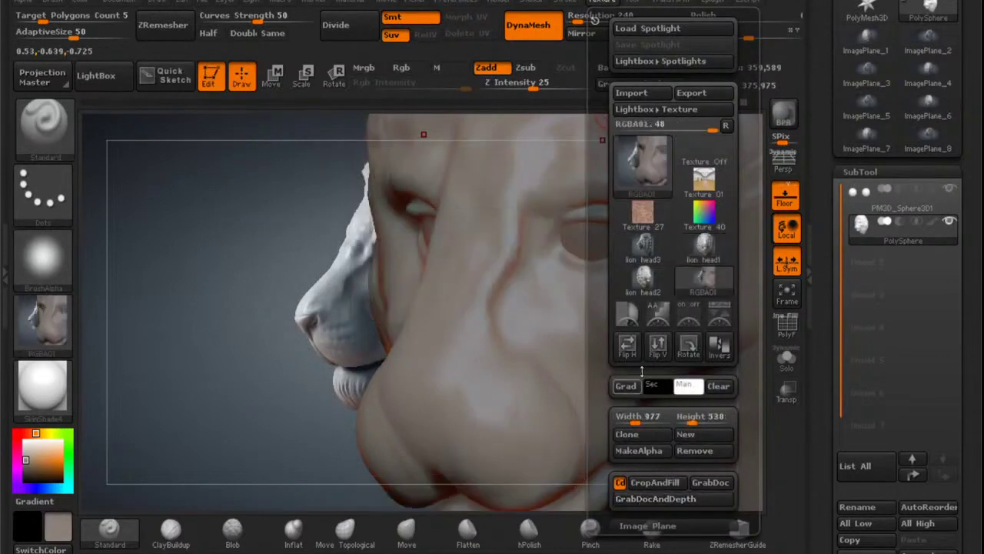
pyautogui.click(714, 246)
pyautogui.click(648, 525)
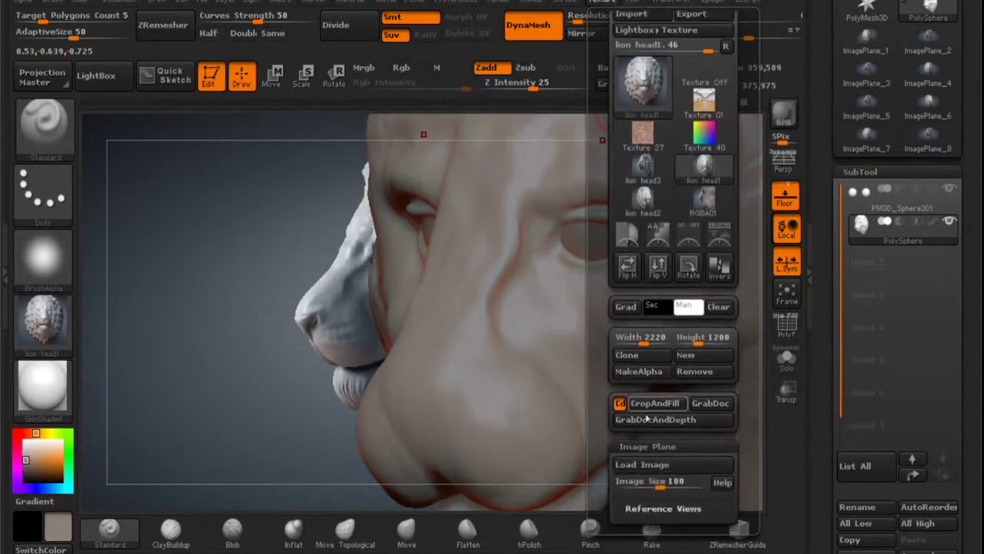
pyautogui.click(655, 464)
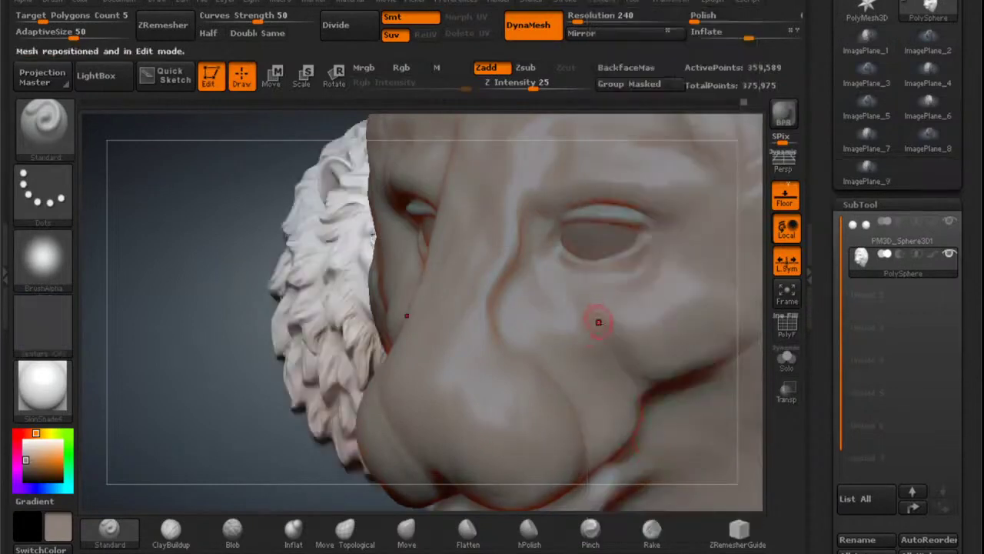
# Build up the inner brow and the side of the nose bridge at the inner eye corner with ClayBuildup, and smooth it.
pyautogui.moveTo(598, 321)
pyautogui.mouseDown(button='right')
pyautogui.moveTo(698, 307)
pyautogui.moveTo(571, 268)
pyautogui.moveTo(713, 218)
pyautogui.moveTo(596, 237)
pyautogui.moveTo(609, 272)
pyautogui.moveTo(619, 270)
pyautogui.moveTo(581, 252)
pyautogui.moveTo(586, 266)
pyautogui.mouseUp(button='right')
pyautogui.click(171, 530)
pyautogui.moveTo(496, 305); pyautogui.dragTo(562, 253, button='right')
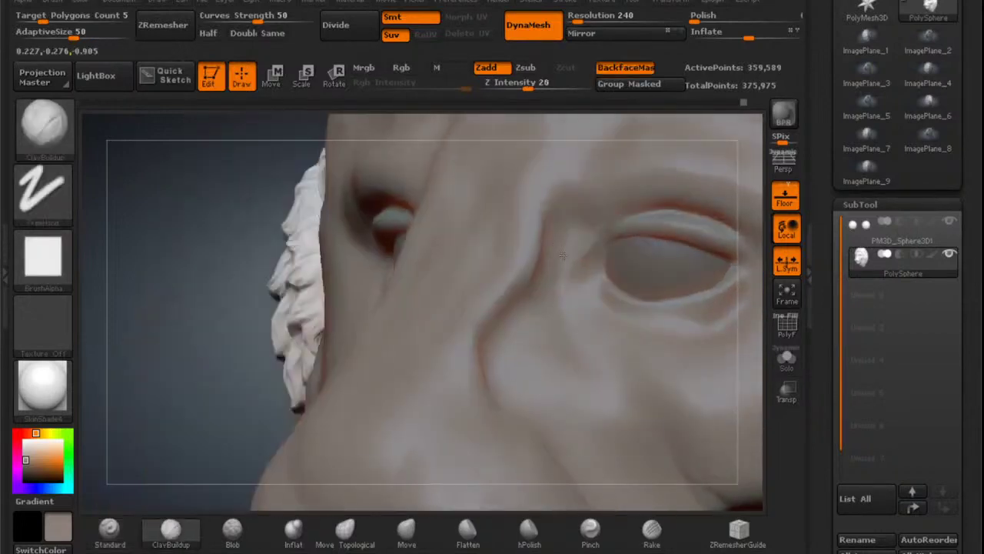
pyautogui.press('space')
pyautogui.moveTo(559, 255)
pyautogui.mouseDown()
pyautogui.moveTo(569, 250)
pyautogui.moveTo(555, 223)
pyautogui.moveTo(582, 223)
pyautogui.mouseUp()
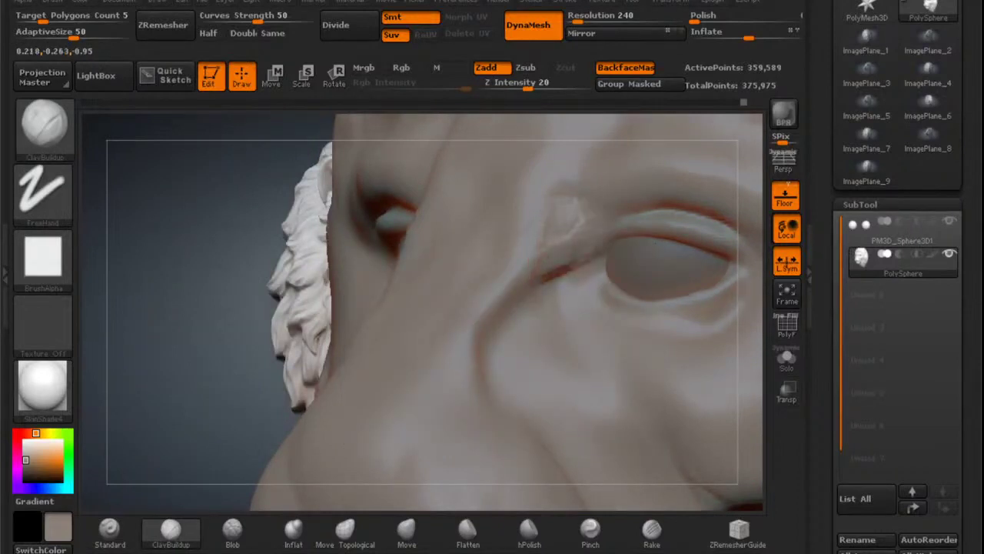
pyautogui.moveTo(538, 263); pyautogui.dragTo(567, 208)
pyautogui.moveTo(549, 258); pyautogui.dragTo(566, 285, button='right')
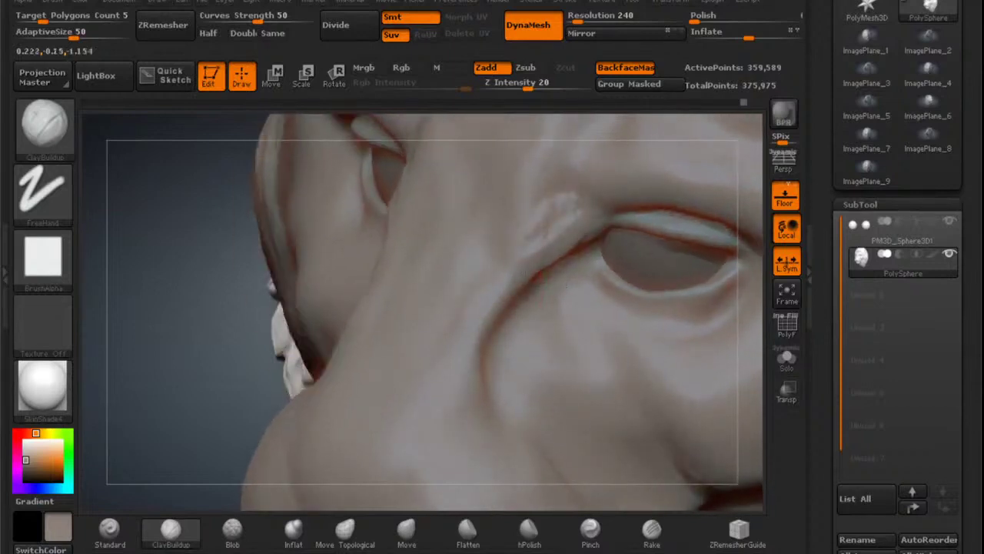
pyautogui.moveTo(547, 230)
pyautogui.mouseDown()
pyautogui.moveTo(565, 206)
pyautogui.moveTo(549, 256)
pyautogui.mouseUp()
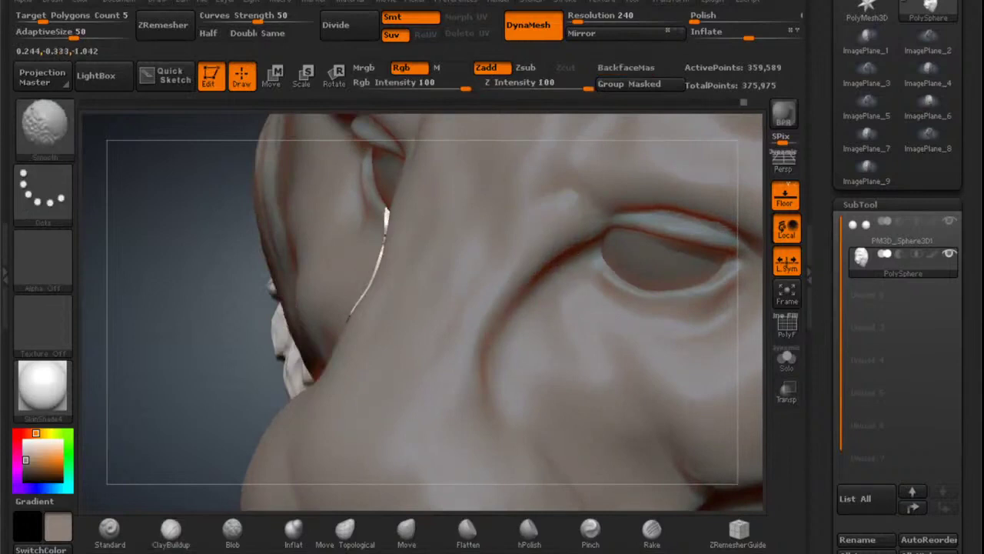
pyautogui.keyDown('shift'); pyautogui.moveTo(498, 329); pyautogui.dragTo(504, 306); pyautogui.keyUp('shift')
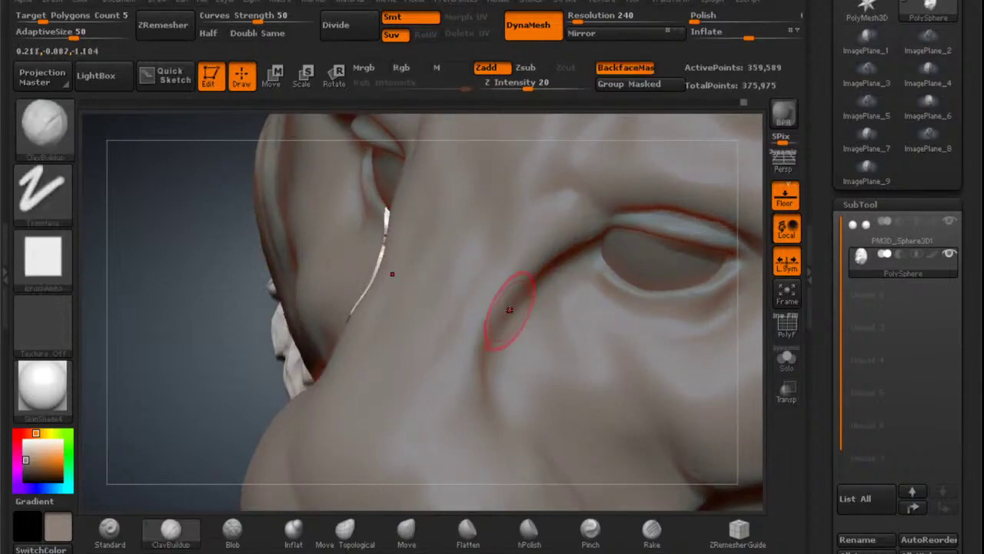
# Adjust the inner eye corner beside the nose bridge with the Move brush and check the face from the front.
pyautogui.moveTo(507, 314)
pyautogui.mouseDown(button='right')
pyautogui.moveTo(573, 239)
pyautogui.moveTo(542, 234)
pyautogui.moveTo(520, 252)
pyautogui.moveTo(517, 304)
pyautogui.mouseUp(button='right')
pyautogui.click(416, 530)
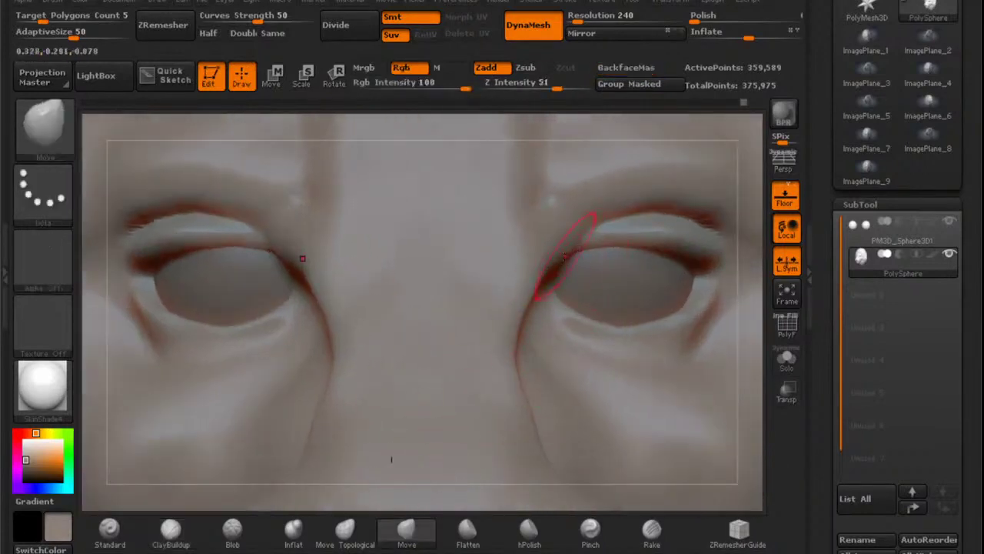
pyautogui.moveTo(543, 267); pyautogui.dragTo(545, 256)
pyautogui.keyDown('ctrl'); pyautogui.moveTo(544, 256); pyautogui.dragTo(466, 224, button='right'); pyautogui.keyUp('ctrl')
pyautogui.moveTo(495, 280)
pyautogui.keyDown('alt'); pyautogui.mouseDown(button='right')
pyautogui.moveTo(560, 279)
pyautogui.moveTo(551, 257)
pyautogui.moveTo(643, 223)
pyautogui.moveTo(618, 224)
pyautogui.mouseUp(button='right'); pyautogui.keyUp('alt')
pyautogui.moveTo(672, 202)
pyautogui.keyDown('alt'); pyautogui.mouseDown(button='right')
pyautogui.moveTo(616, 211)
pyautogui.moveTo(636, 197)
pyautogui.moveTo(657, 194)
pyautogui.moveTo(646, 212)
pyautogui.moveTo(578, 235)
pyautogui.moveTo(545, 312)
pyautogui.mouseUp(button='right'); pyautogui.keyUp('alt')
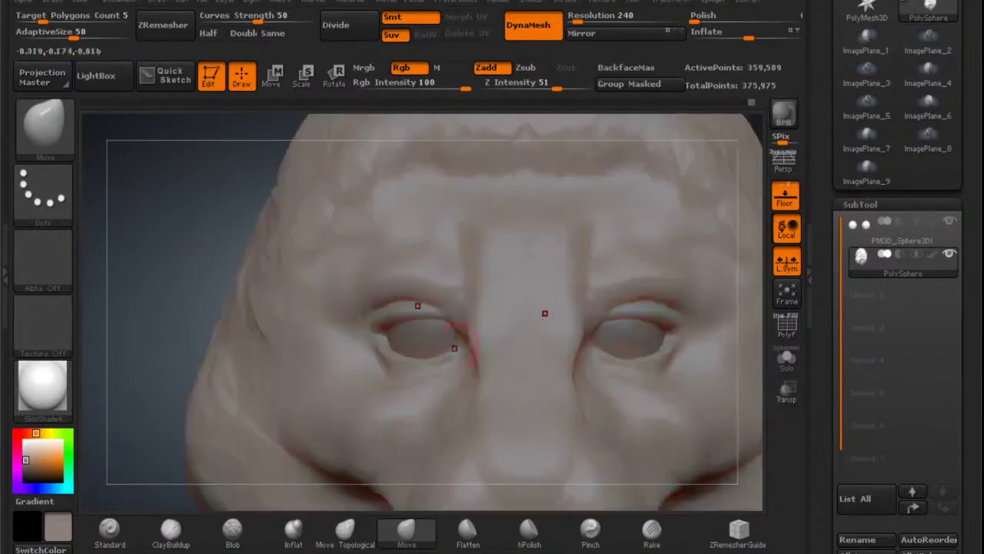
# Fill the grooves beside the upper nose bridge between the brows with ClayBuildup and smooth the area.
pyautogui.click(186, 531)
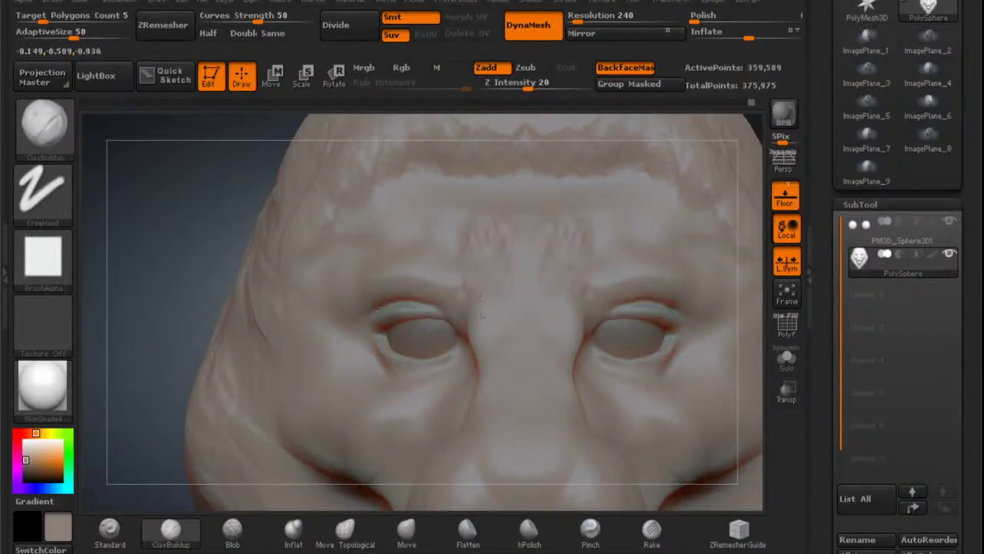
pyautogui.press('shift')
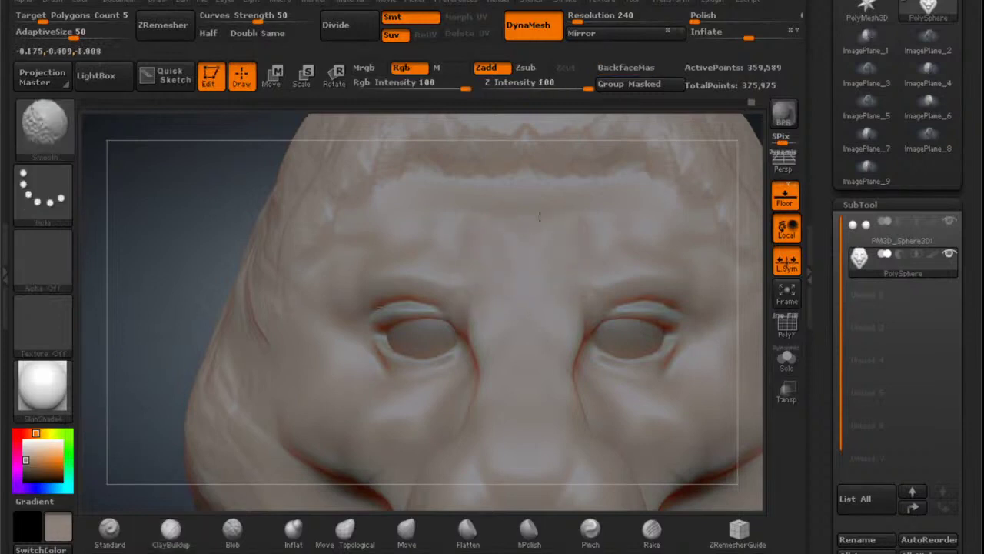
pyautogui.keyDown('shift'); pyautogui.moveTo(539, 217); pyautogui.dragTo(537, 251); pyautogui.keyUp('shift')
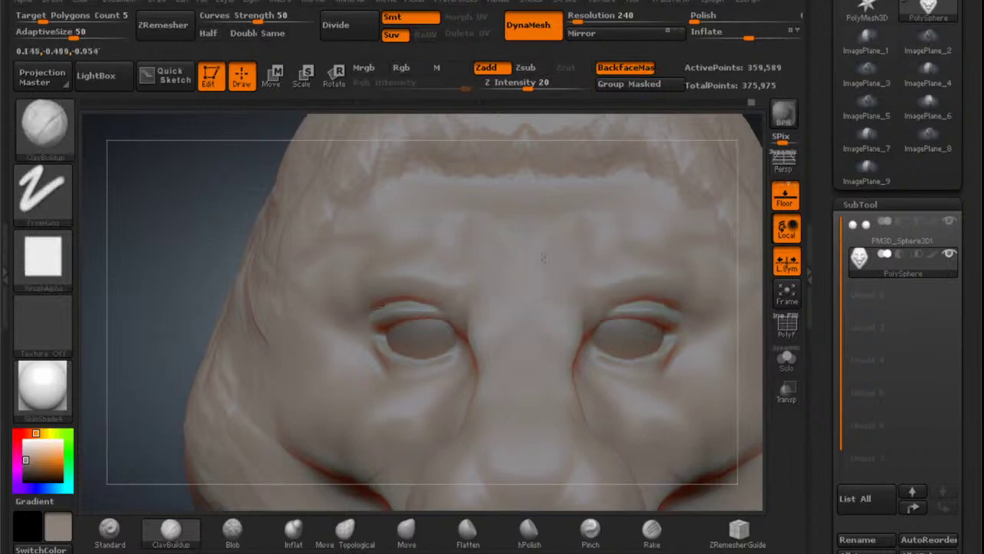
# Shape the side of the lower nose above the muzzle with ClayBuildup and smooth the strokes into the cheek.
pyautogui.keyDown('ctrl'); pyautogui.moveTo(549, 274); pyautogui.dragTo(556, 209, button='right'); pyautogui.keyUp('ctrl')
pyautogui.keyDown('alt'); pyautogui.moveTo(592, 249); pyautogui.dragTo(562, 209, button='right'); pyautogui.keyUp('alt')
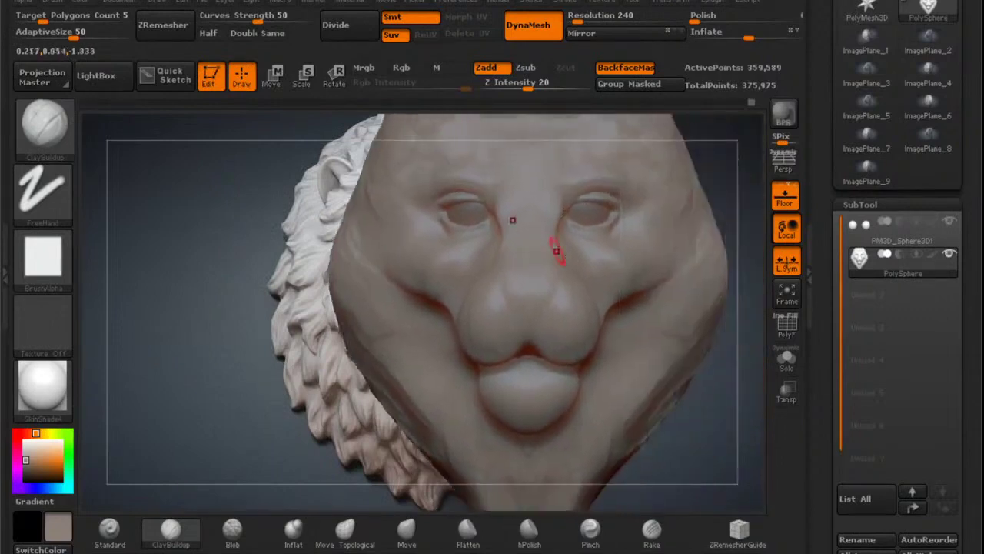
pyautogui.moveTo(561, 248)
pyautogui.keyDown('ctrl'); pyautogui.mouseDown(button='right')
pyautogui.moveTo(564, 261)
pyautogui.moveTo(555, 260)
pyautogui.mouseUp(button='right'); pyautogui.keyUp('ctrl')
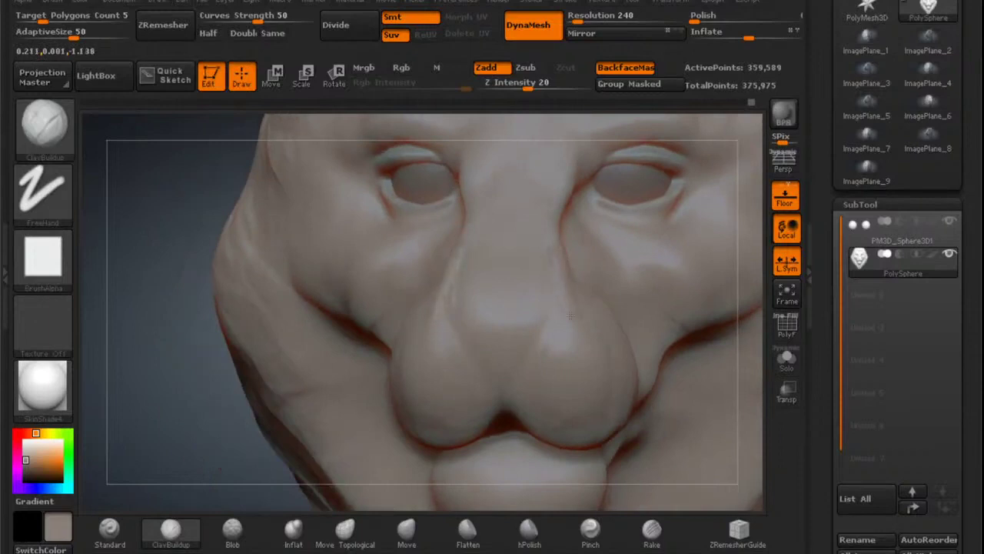
pyautogui.moveTo(570, 267); pyautogui.dragTo(553, 268, button='right')
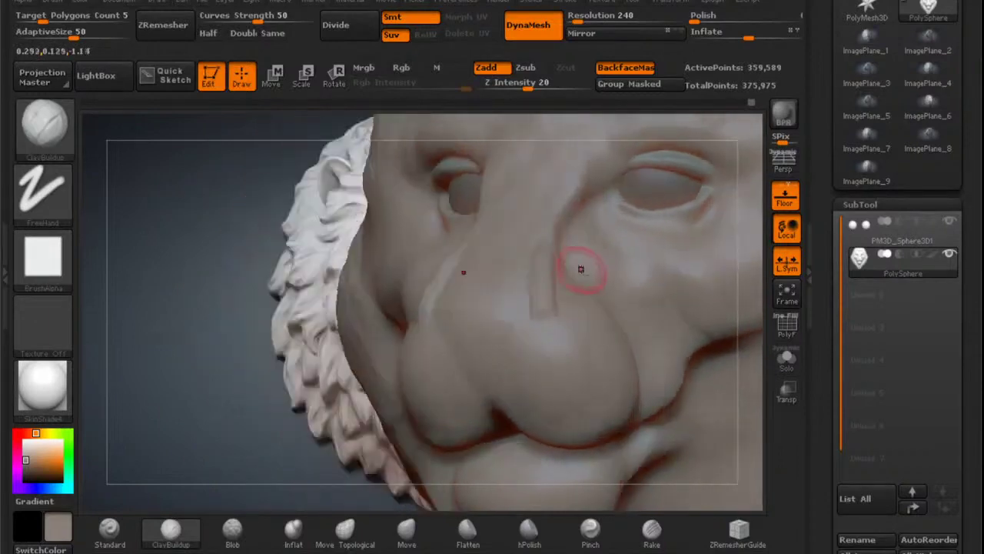
pyautogui.moveTo(551, 248); pyautogui.dragTo(558, 285)
pyautogui.moveTo(562, 260)
pyautogui.mouseDown(button='right')
pyautogui.moveTo(546, 280)
pyautogui.moveTo(524, 274)
pyautogui.mouseUp(button='right')
pyautogui.keyDown('shift'); pyautogui.moveTo(522, 274); pyautogui.dragTo(518, 289); pyautogui.keyUp('shift')
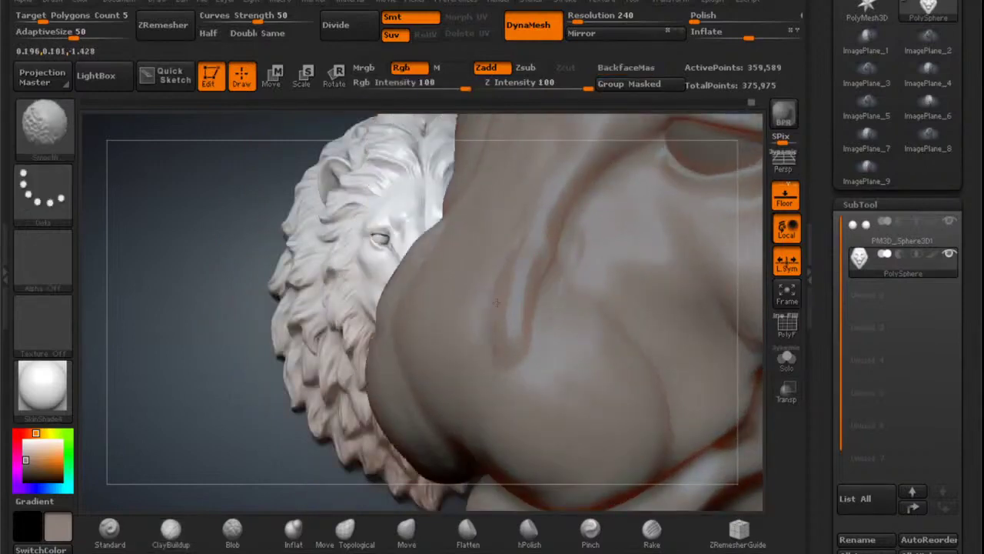
pyautogui.keyDown('shift'); pyautogui.moveTo(487, 326); pyautogui.dragTo(533, 214); pyautogui.keyUp('shift')
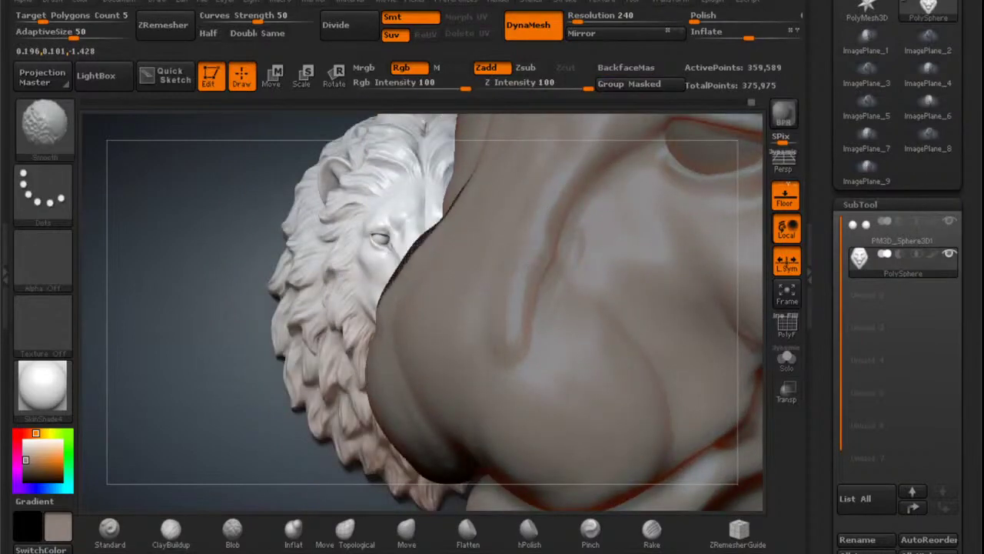
pyautogui.keyDown('shift'); pyautogui.moveTo(584, 239); pyautogui.dragTo(572, 278); pyautogui.keyUp('shift')
pyautogui.keyDown('shift'); pyautogui.moveTo(569, 241); pyautogui.dragTo(555, 261); pyautogui.keyUp('shift')
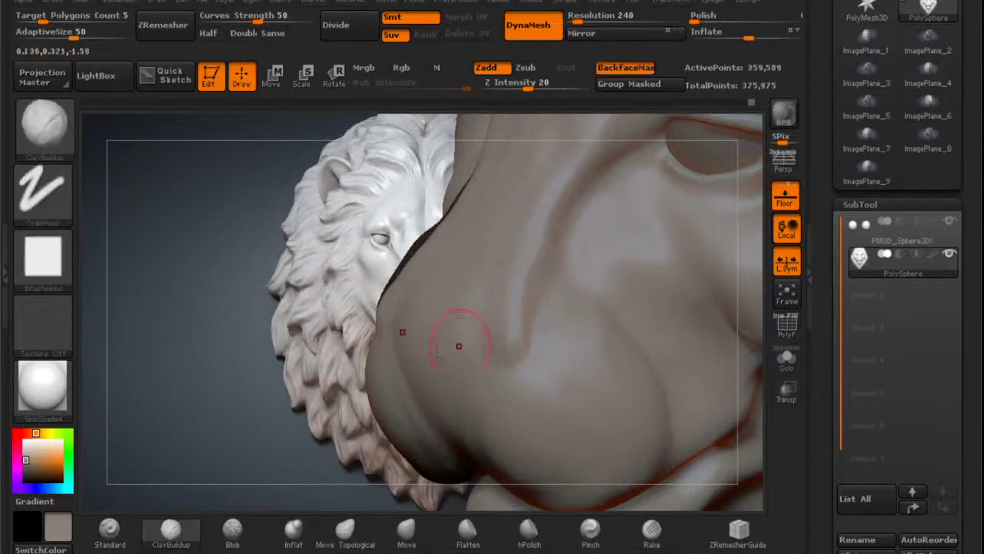
# Refine the crease running from the inner eye corner down the side of the nose with the Standard brush.
pyautogui.click(110, 532)
pyautogui.moveTo(596, 190)
pyautogui.mouseDown()
pyautogui.moveTo(557, 288)
pyautogui.moveTo(575, 230)
pyautogui.moveTo(557, 284)
pyautogui.moveTo(496, 354)
pyautogui.moveTo(532, 283)
pyautogui.mouseUp()
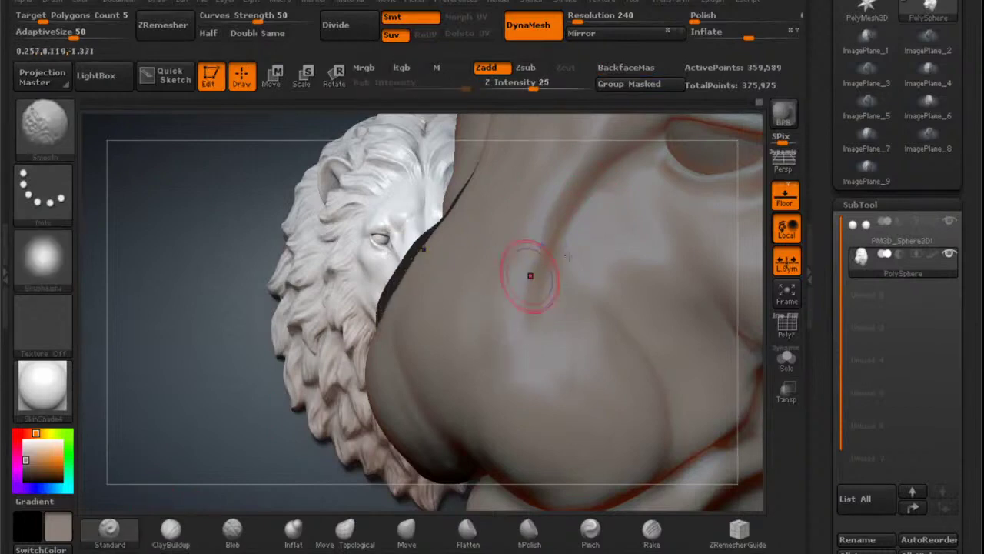
pyautogui.moveTo(531, 276)
pyautogui.mouseDown(button='right')
pyautogui.moveTo(653, 269)
pyautogui.moveTo(486, 250)
pyautogui.moveTo(533, 285)
pyautogui.moveTo(663, 214)
pyautogui.moveTo(624, 225)
pyautogui.moveTo(633, 211)
pyautogui.moveTo(515, 249)
pyautogui.moveTo(551, 315)
pyautogui.moveTo(531, 317)
pyautogui.moveTo(555, 243)
pyautogui.moveTo(547, 265)
pyautogui.mouseUp(button='right')
# Reshape the side contours of the lower nose above the muzzle with the Move Topological brush.
pyautogui.click(347, 530)
pyautogui.rightClick(554, 242)
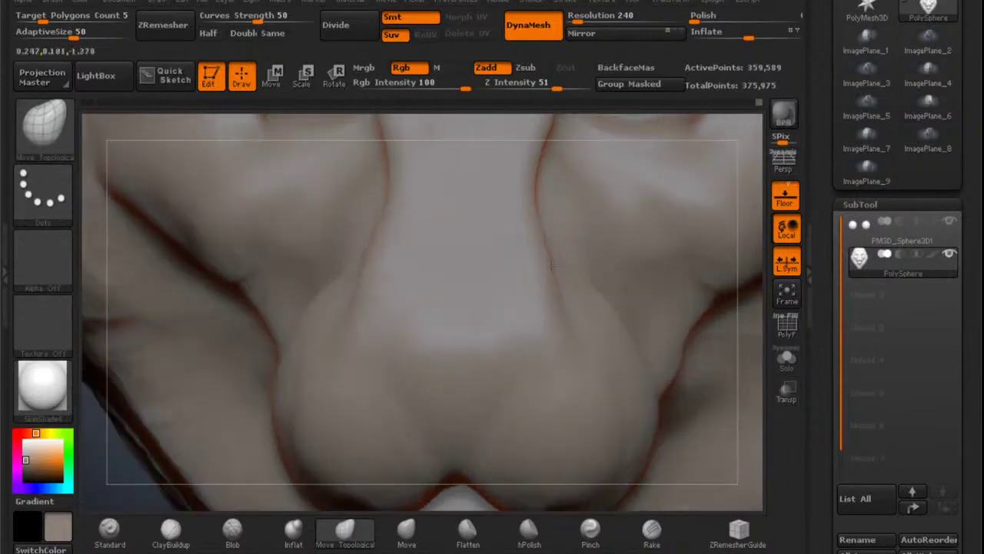
pyautogui.moveTo(537, 270); pyautogui.dragTo(554, 275)
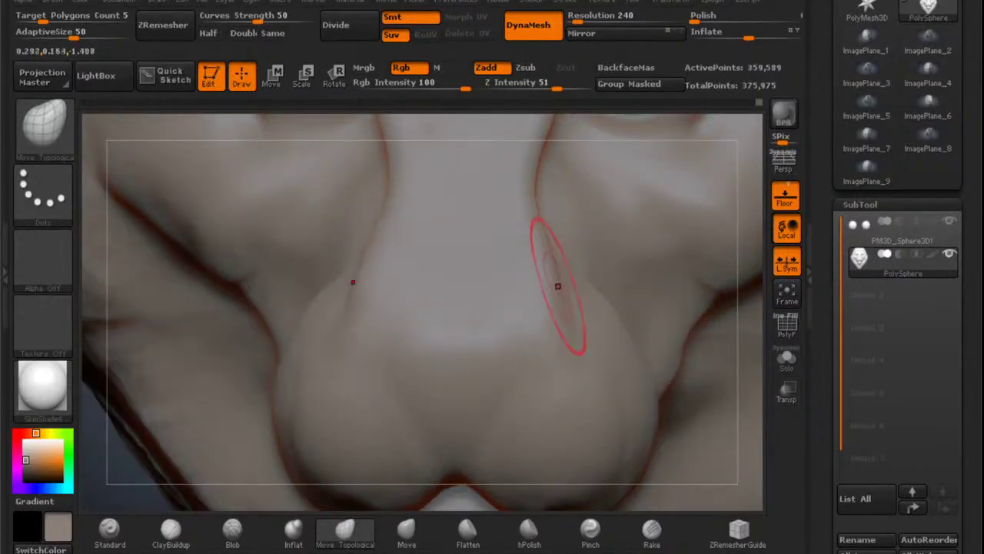
pyautogui.moveTo(532, 239)
pyautogui.keyDown('alt'); pyautogui.mouseDown(button='right')
pyautogui.moveTo(537, 307)
pyautogui.moveTo(545, 286)
pyautogui.moveTo(469, 252)
pyautogui.moveTo(507, 271)
pyautogui.moveTo(604, 221)
pyautogui.moveTo(664, 149)
pyautogui.moveTo(592, 218)
pyautogui.moveTo(589, 244)
pyautogui.moveTo(621, 194)
pyautogui.moveTo(580, 229)
pyautogui.moveTo(589, 241)
pyautogui.moveTo(603, 229)
pyautogui.moveTo(651, 239)
pyautogui.moveTo(563, 262)
pyautogui.mouseUp(button='right'); pyautogui.keyUp('alt')
pyautogui.keyDown('alt'); pyautogui.moveTo(552, 202); pyautogui.dragTo(531, 248, button='right'); pyautogui.keyUp('alt')
pyautogui.press('space')
pyautogui.moveTo(554, 253); pyautogui.dragTo(544, 254)
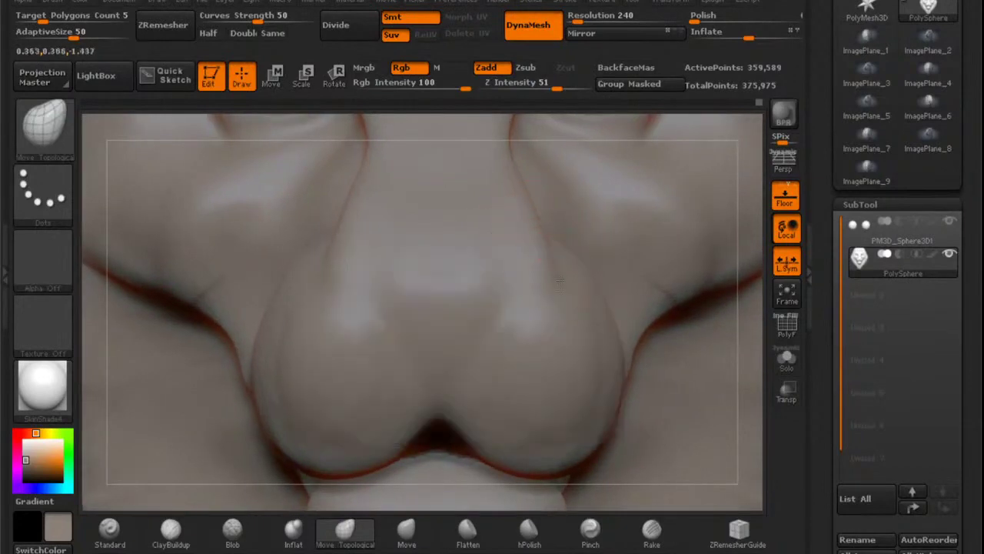
# Carve the crease curling around the outer nostril wings with the Standard brush.
pyautogui.moveTo(541, 312); pyautogui.dragTo(531, 255, button='right')
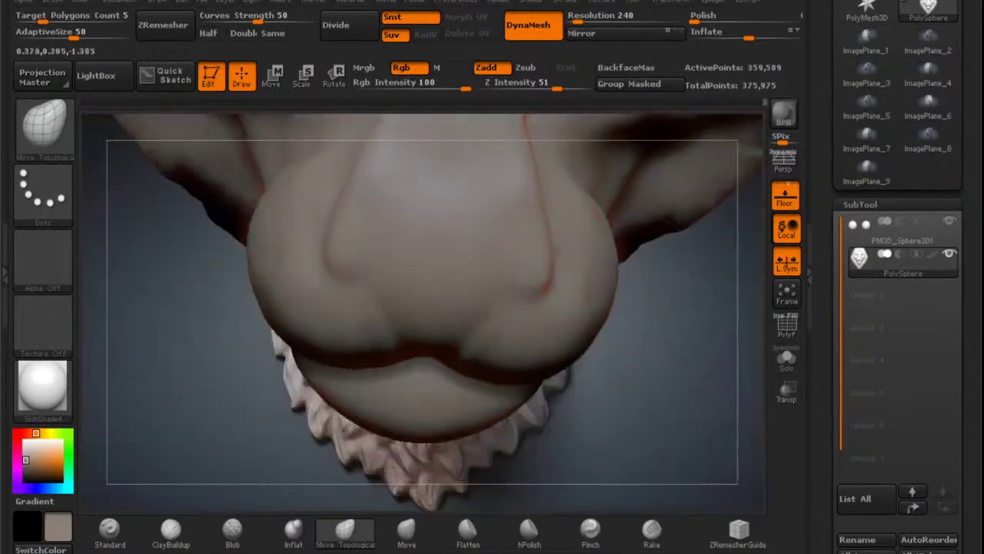
pyautogui.moveTo(531, 272)
pyautogui.mouseDown(button='right')
pyautogui.moveTo(531, 285)
pyautogui.moveTo(532, 265)
pyautogui.moveTo(448, 266)
pyautogui.moveTo(629, 185)
pyautogui.moveTo(649, 138)
pyautogui.moveTo(553, 233)
pyautogui.moveTo(573, 250)
pyautogui.mouseUp(button='right')
pyautogui.click(109, 530)
pyautogui.moveTo(513, 260)
pyautogui.mouseDown(button='right')
pyautogui.moveTo(553, 263)
pyautogui.moveTo(481, 314)
pyautogui.moveTo(483, 283)
pyautogui.mouseUp(button='right')
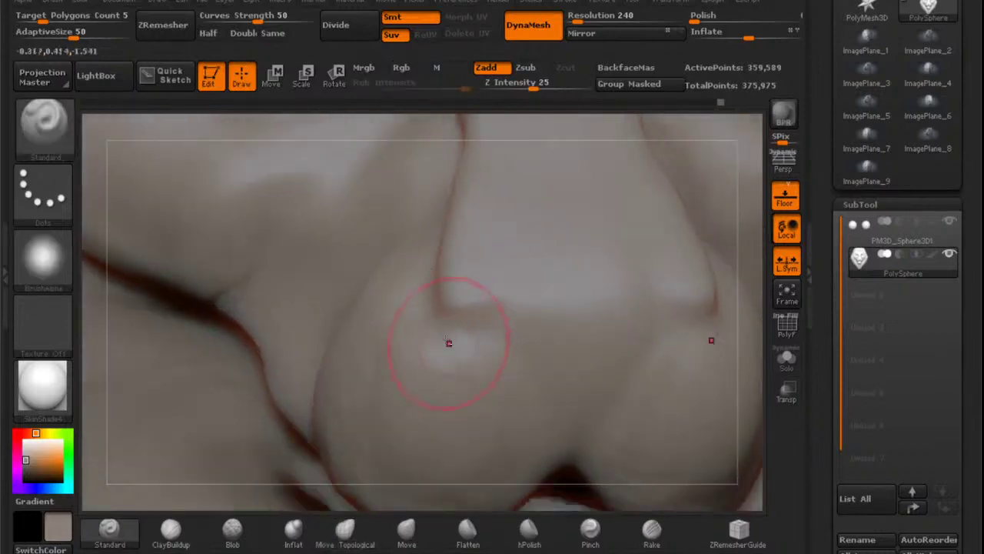
pyautogui.moveTo(438, 394); pyautogui.dragTo(372, 400, button='right')
pyautogui.press('space')
pyautogui.moveTo(439, 309); pyautogui.dragTo(432, 309)
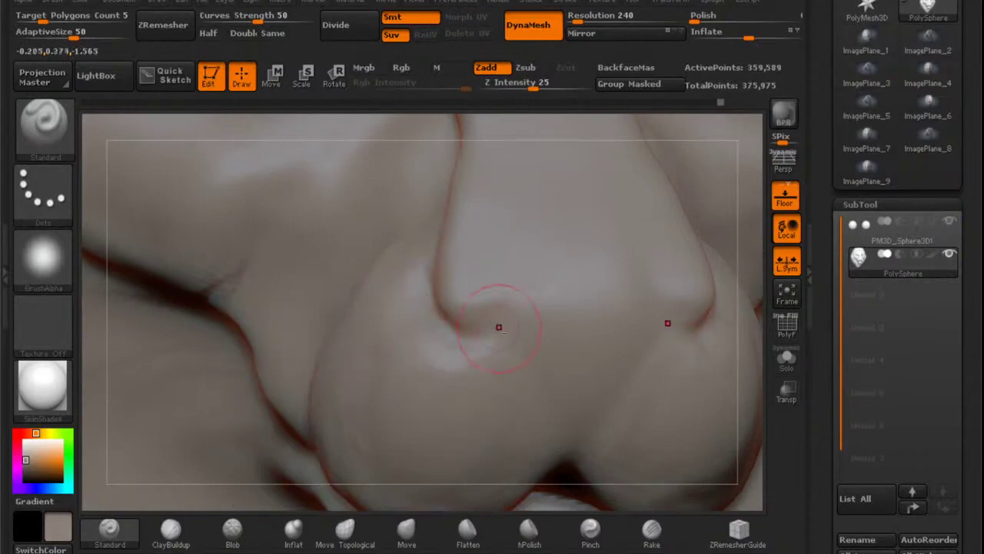
# Carve the upper rims of the nostrils inward from the wings with the Standard brush and deepen their creases.
pyautogui.moveTo(501, 314)
pyautogui.keyDown('alt'); pyautogui.mouseDown(button='right')
pyautogui.moveTo(479, 254)
pyautogui.moveTo(424, 230)
pyautogui.mouseUp(button='right'); pyautogui.keyUp('alt')
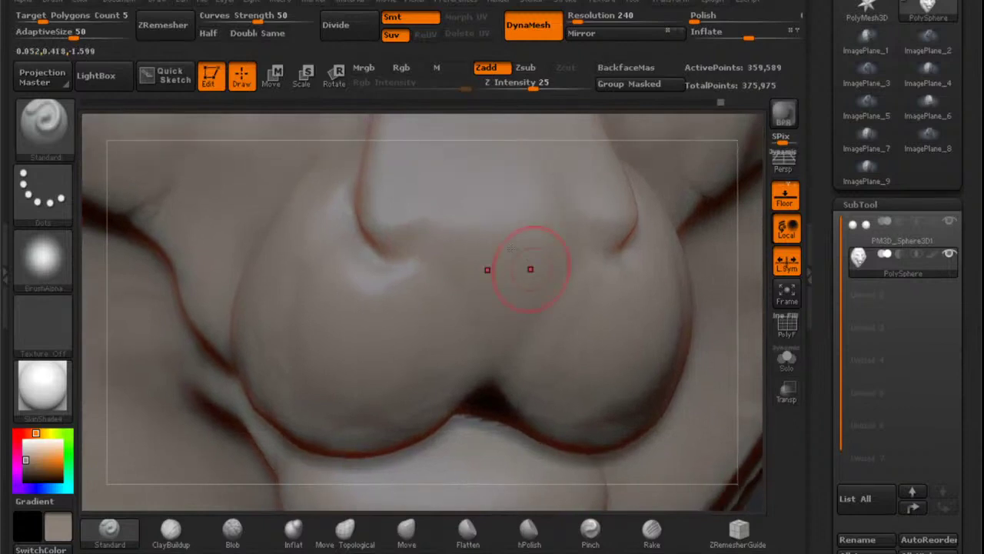
pyautogui.moveTo(530, 269)
pyautogui.keyDown('ctrl'); pyautogui.mouseDown(button='right')
pyautogui.moveTo(500, 269)
pyautogui.moveTo(618, 189)
pyautogui.moveTo(542, 224)
pyautogui.moveTo(533, 244)
pyautogui.mouseUp(button='right'); pyautogui.keyUp('ctrl')
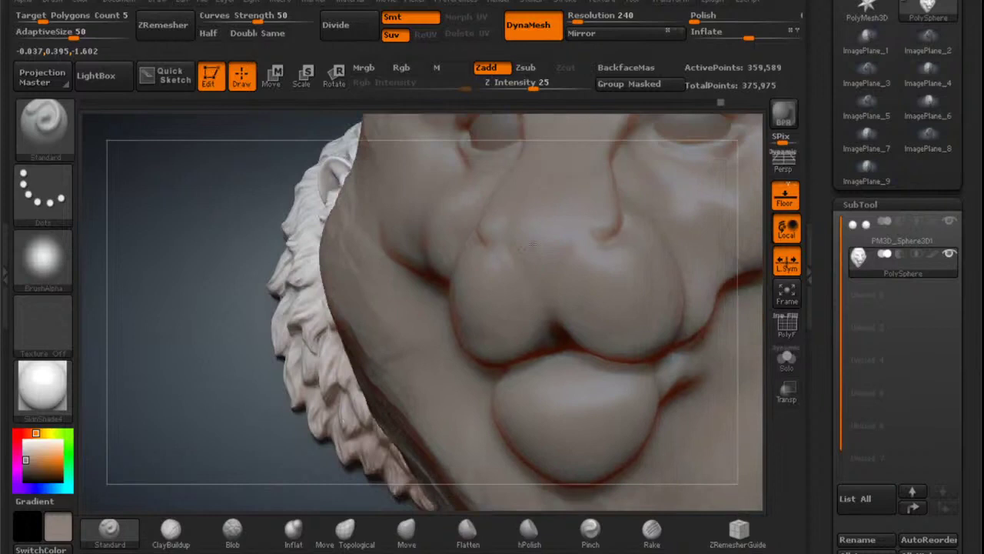
pyautogui.keyDown('ctrl'); pyautogui.moveTo(533, 244); pyautogui.dragTo(528, 290, button='right'); pyautogui.keyUp('ctrl')
pyautogui.moveTo(529, 290); pyautogui.dragTo(463, 298, button='right')
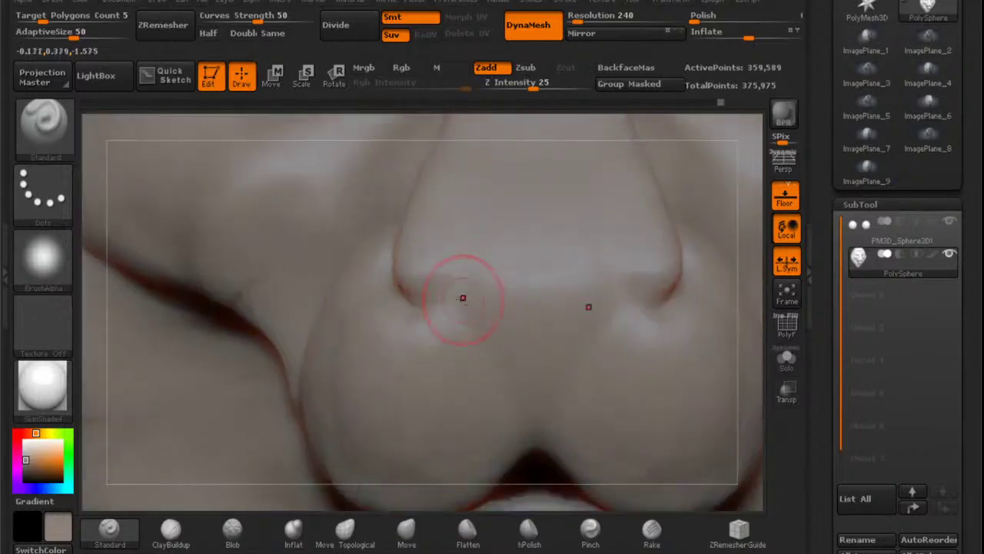
pyautogui.keyDown('alt'); pyautogui.moveTo(463, 298); pyautogui.dragTo(430, 289); pyautogui.keyUp('alt')
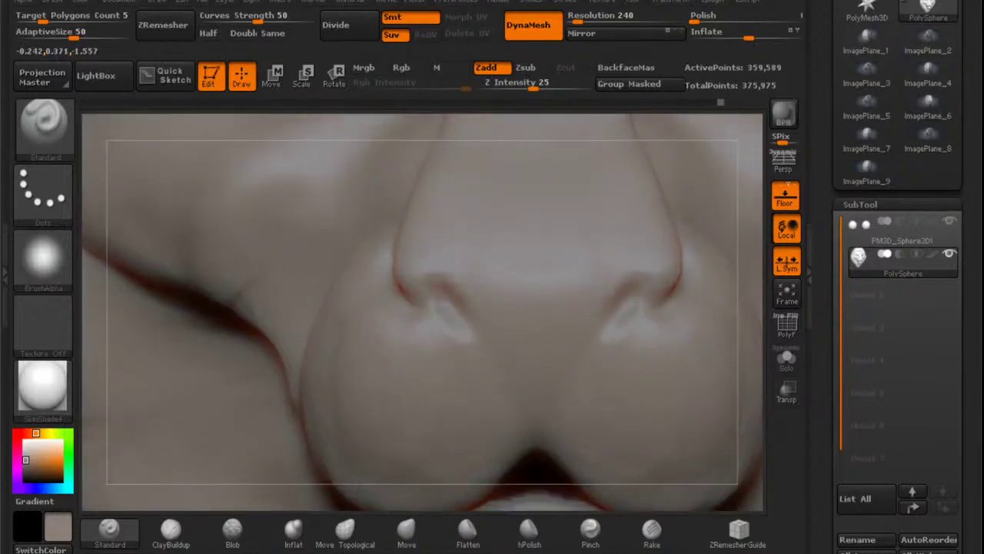
pyautogui.moveTo(469, 302)
pyautogui.keyDown('ctrl'); pyautogui.mouseDown(button='right')
pyautogui.moveTo(485, 310)
pyautogui.moveTo(454, 303)
pyautogui.mouseUp(button='right'); pyautogui.keyUp('ctrl')
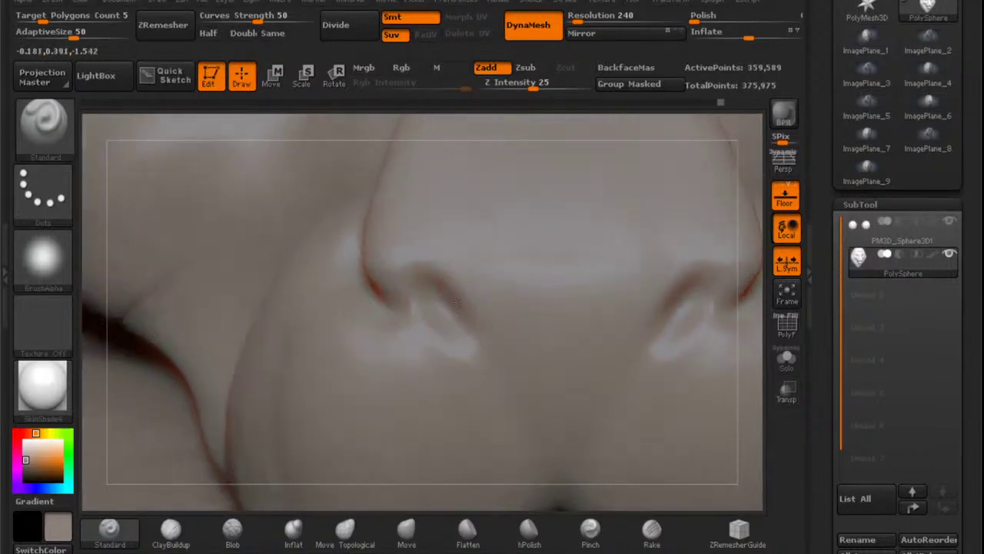
pyautogui.press('space')
pyautogui.moveTo(454, 303); pyautogui.dragTo(466, 318)
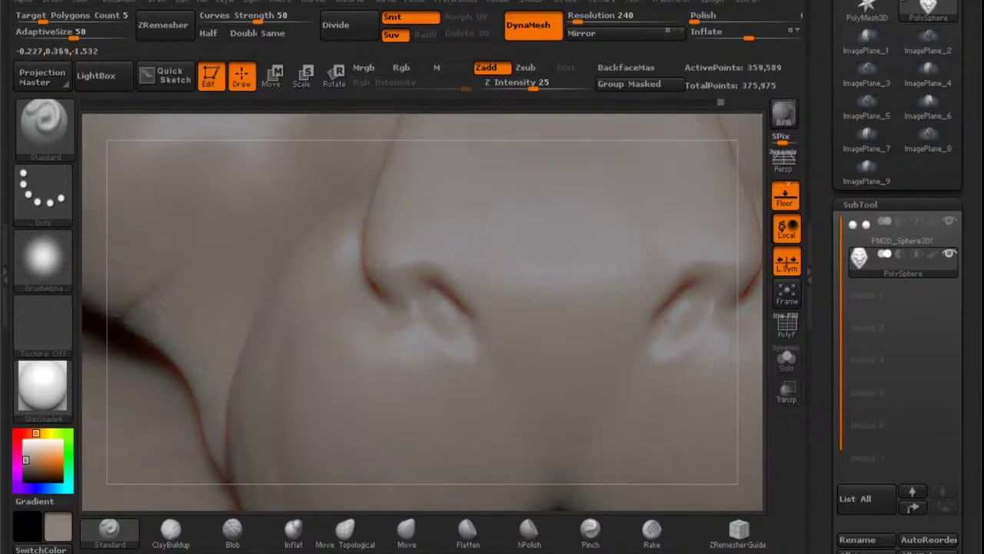
# Outline the lower edge of the nose as a U-shaped contour joining both nostrils with the Standard brush.
pyautogui.moveTo(509, 286)
pyautogui.keyDown('ctrl'); pyautogui.mouseDown(button='right')
pyautogui.moveTo(516, 248)
pyautogui.moveTo(490, 266)
pyautogui.mouseUp(button='right'); pyautogui.keyUp('ctrl')
pyautogui.moveTo(490, 265)
pyautogui.keyDown('alt'); pyautogui.mouseDown(button='right')
pyautogui.moveTo(543, 258)
pyautogui.moveTo(658, 121)
pyautogui.moveTo(504, 188)
pyautogui.mouseUp(button='right'); pyautogui.keyUp('alt')
pyautogui.keyDown('ctrl'); pyautogui.moveTo(504, 188); pyautogui.dragTo(492, 227, button='right'); pyautogui.keyUp('ctrl')
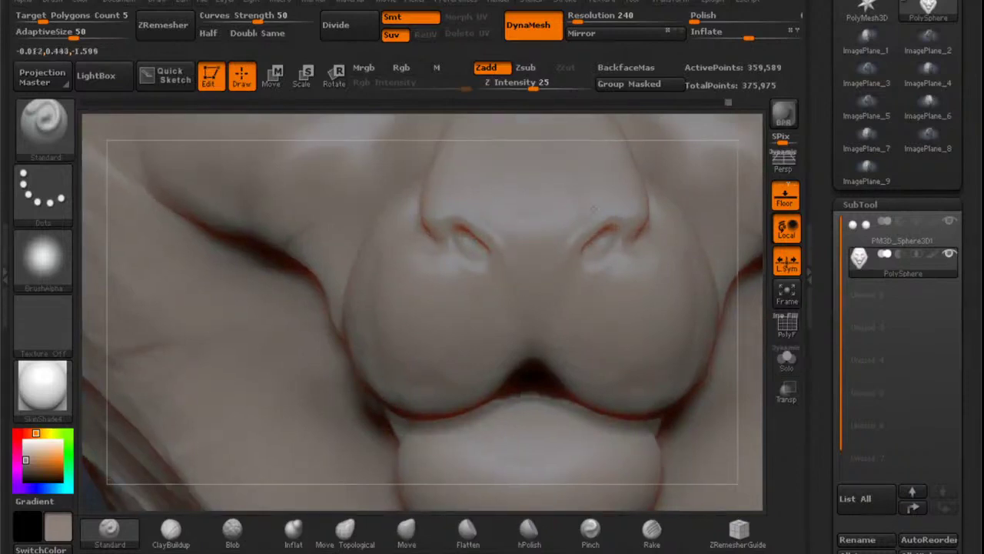
pyautogui.moveTo(518, 265)
pyautogui.keyDown('alt'); pyautogui.mouseDown(button='right')
pyautogui.moveTo(627, 178)
pyautogui.moveTo(881, 22)
pyautogui.moveTo(855, 83)
pyautogui.moveTo(536, 197)
pyautogui.moveTo(391, 315)
pyautogui.mouseUp(button='right'); pyautogui.keyUp('alt')
pyautogui.keyDown('ctrl'); pyautogui.moveTo(463, 204); pyautogui.dragTo(452, 237, button='right'); pyautogui.keyUp('ctrl')
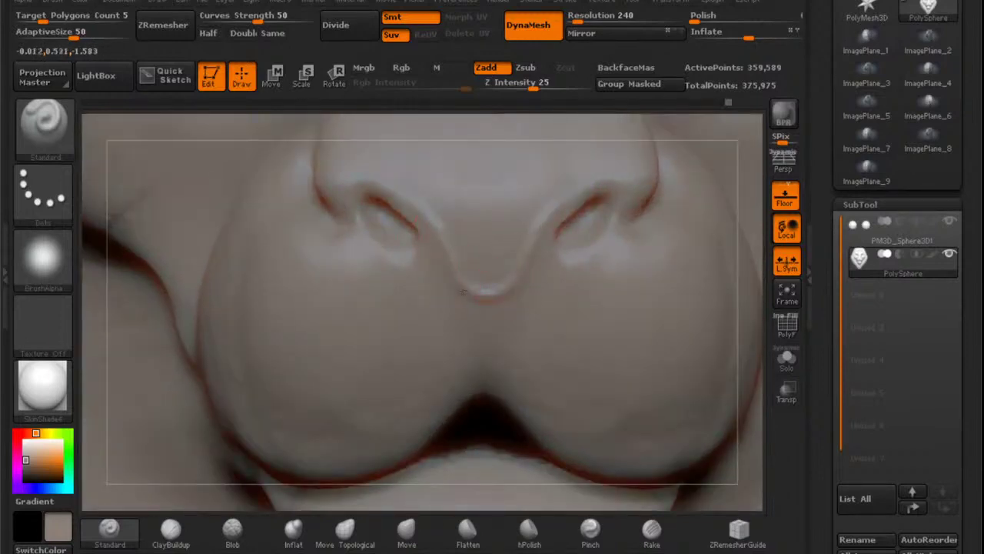
# Build up the nose tip between the nostrils with ClayBuildup and smooth its transition to the muzzle.
pyautogui.click(170, 529)
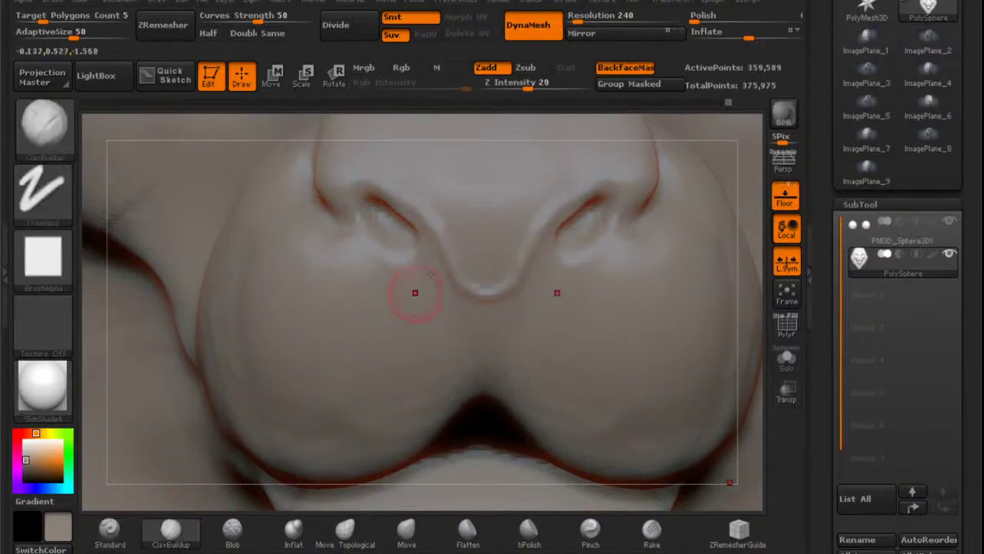
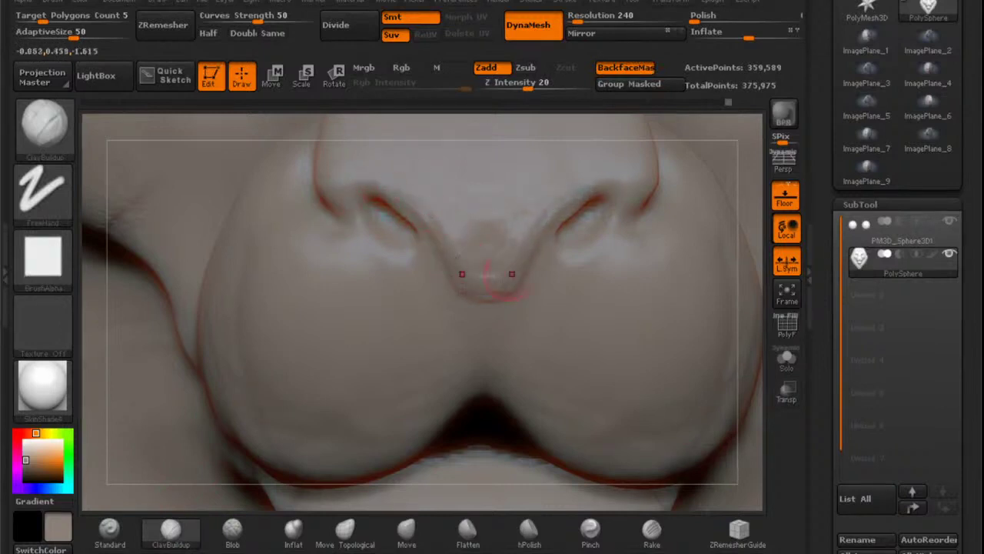
pyautogui.moveTo(486, 259)
pyautogui.keyDown('shift'); pyautogui.mouseDown()
pyautogui.moveTo(459, 232)
pyautogui.moveTo(445, 235)
pyautogui.mouseUp(); pyautogui.keyUp('shift')
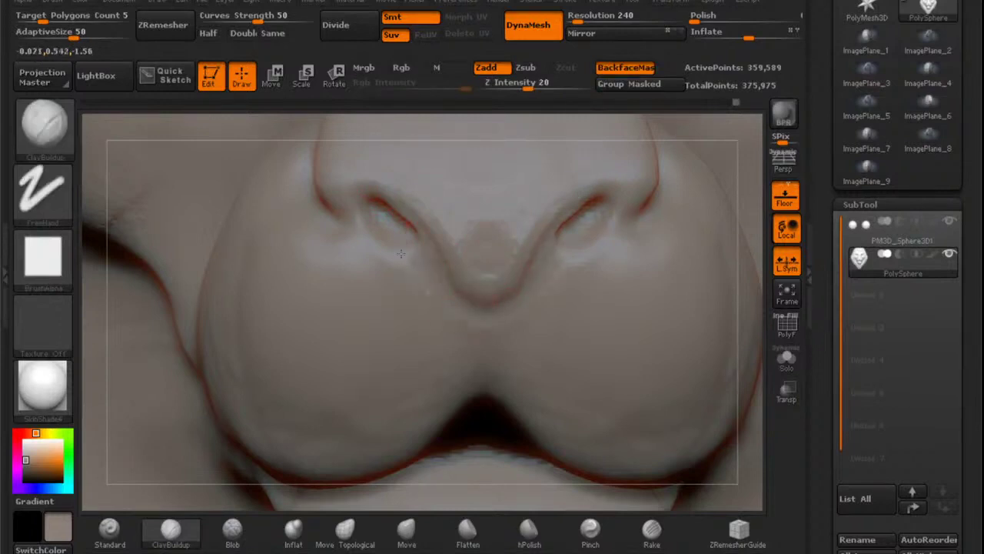
pyautogui.rightClick(485, 201)
pyautogui.moveTo(479, 205)
pyautogui.mouseDown()
pyautogui.moveTo(488, 205)
pyautogui.moveTo(455, 205)
pyautogui.moveTo(487, 248)
pyautogui.moveTo(461, 211)
pyautogui.mouseUp()
pyautogui.moveTo(396, 220)
pyautogui.keyDown('alt'); pyautogui.mouseDown(button='right')
pyautogui.moveTo(416, 268)
pyautogui.moveTo(432, 275)
pyautogui.moveTo(455, 257)
pyautogui.moveTo(442, 266)
pyautogui.moveTo(459, 293)
pyautogui.mouseUp(button='right'); pyautogui.keyUp('alt')
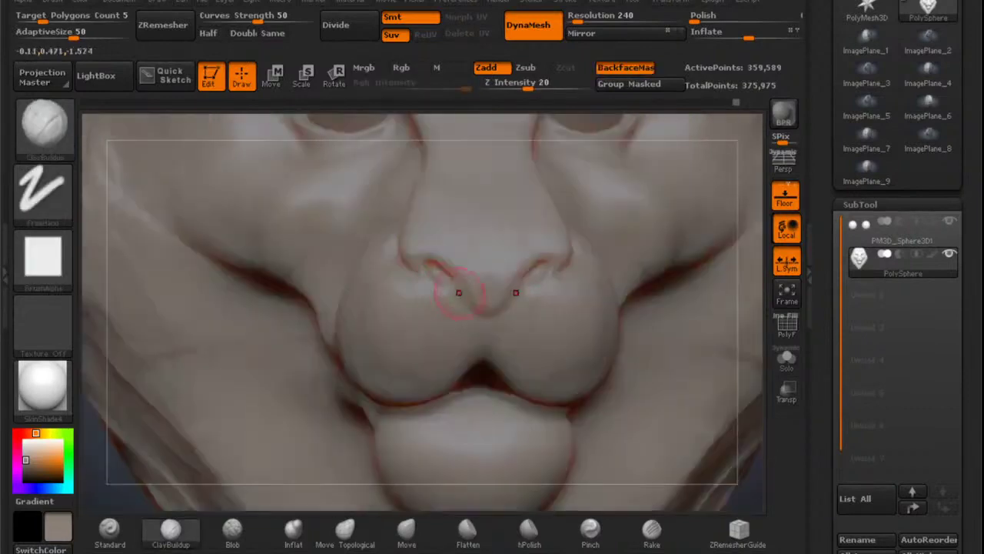
pyautogui.keyDown('shift'); pyautogui.moveTo(445, 318); pyautogui.dragTo(422, 300); pyautogui.keyUp('shift')
# Update the DynaMesh of the head at resolution 240 and check the face from the front.
pyautogui.keyDown('ctrl'); pyautogui.moveTo(422, 301); pyautogui.dragTo(360, 225, button='right'); pyautogui.keyUp('ctrl')
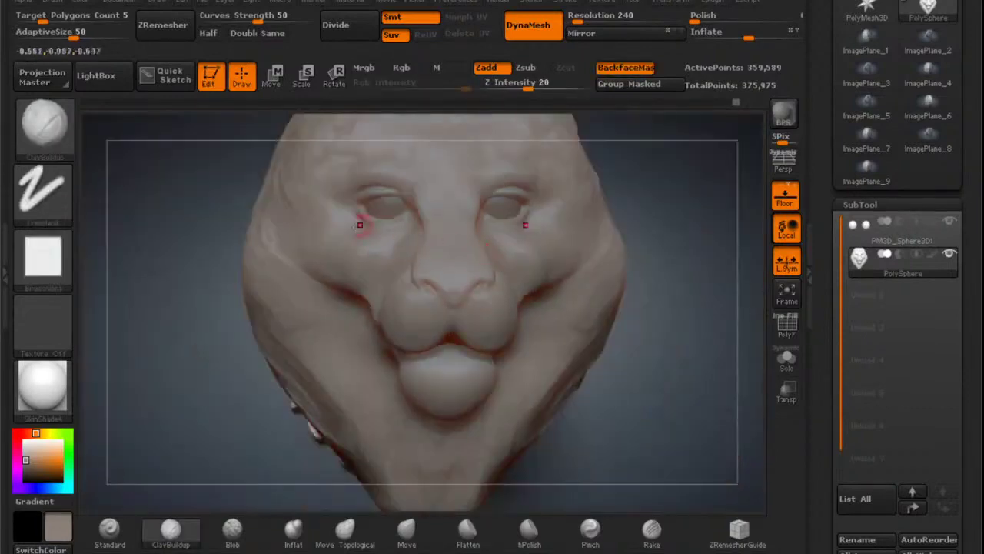
pyautogui.keyDown('ctrl'); pyautogui.moveTo(194, 239); pyautogui.dragTo(224, 270); pyautogui.keyUp('ctrl')
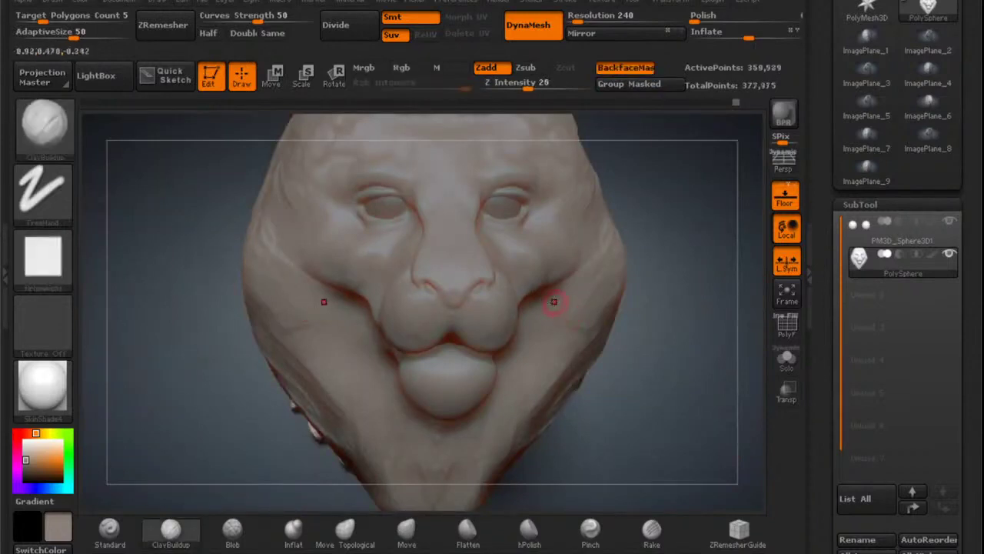
pyautogui.moveTo(500, 240)
pyautogui.mouseDown(button='right')
pyautogui.moveTo(423, 248)
pyautogui.moveTo(492, 248)
pyautogui.mouseUp(button='right')
pyautogui.moveTo(454, 287)
pyautogui.keyDown('alt'); pyautogui.mouseDown(button='right')
pyautogui.moveTo(568, 198)
pyautogui.moveTo(635, 166)
pyautogui.mouseUp(button='right'); pyautogui.keyUp('alt')
pyautogui.moveTo(633, 167)
pyautogui.mouseDown()
pyautogui.moveTo(599, 202)
pyautogui.moveTo(595, 192)
pyautogui.moveTo(538, 213)
pyautogui.mouseUp()
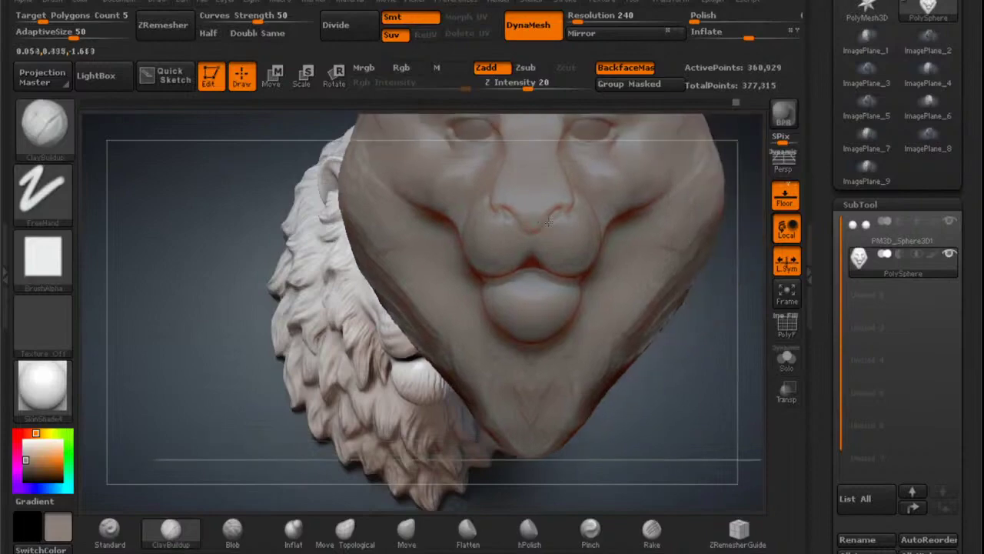
# Pull the lower nose tip down toward the mouth into a V shape with the Move Topological brush.
pyautogui.keyDown('ctrl'); pyautogui.moveTo(548, 222); pyautogui.dragTo(553, 334, button='right'); pyautogui.keyUp('ctrl')
pyautogui.click(345, 531)
pyautogui.moveTo(489, 343)
pyautogui.mouseDown(button='right')
pyautogui.moveTo(523, 222)
pyautogui.moveTo(456, 238)
pyautogui.mouseUp(button='right')
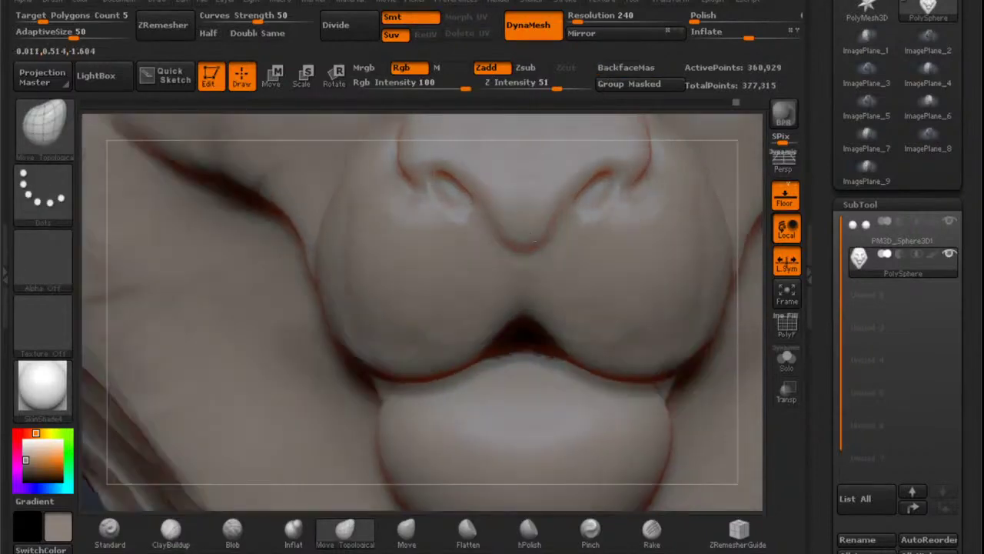
pyautogui.keyDown('ctrl'); pyautogui.moveTo(527, 208); pyautogui.dragTo(517, 228, button='right'); pyautogui.keyUp('ctrl')
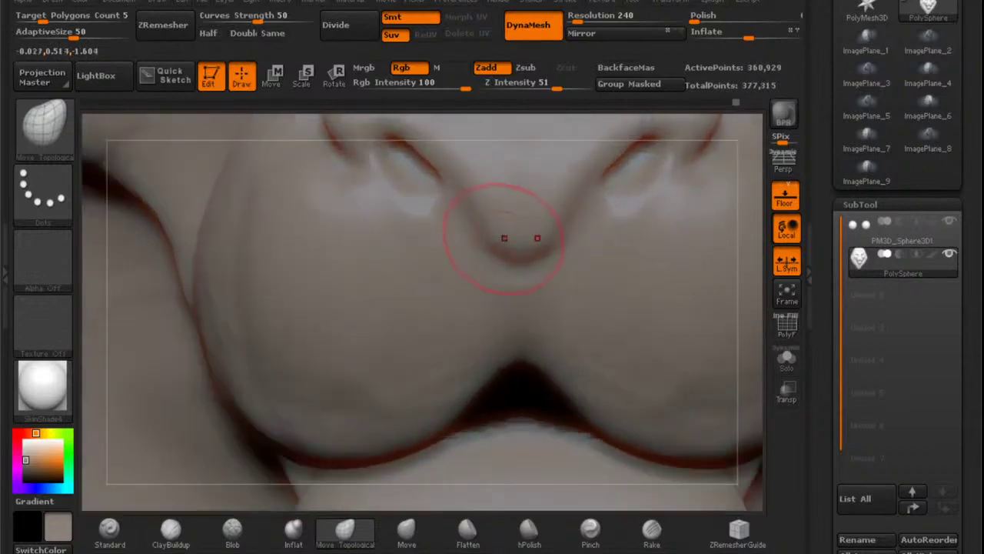
pyautogui.moveTo(521, 243); pyautogui.dragTo(521, 249)
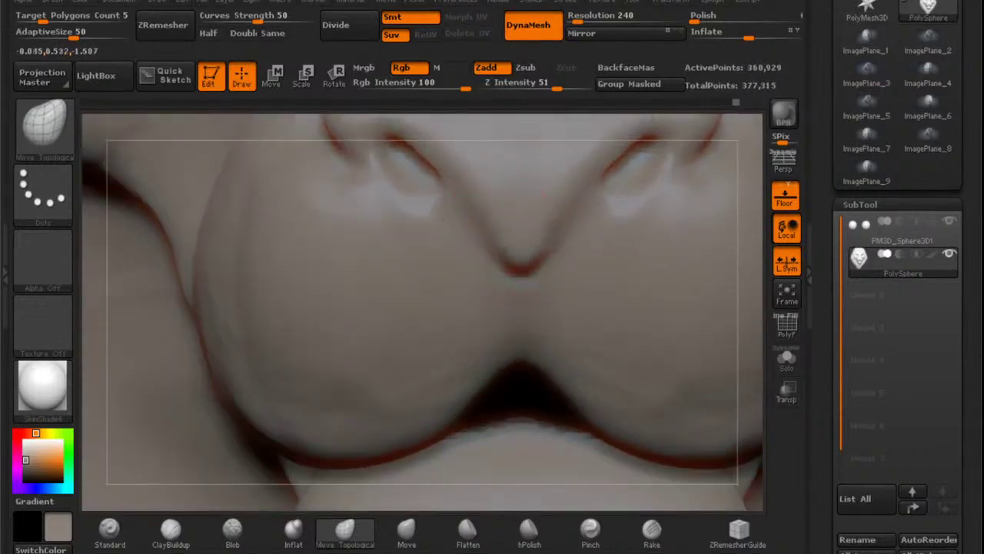
pyautogui.keyDown('alt'); pyautogui.moveTo(515, 170); pyautogui.dragTo(489, 252, button='right'); pyautogui.keyUp('alt')
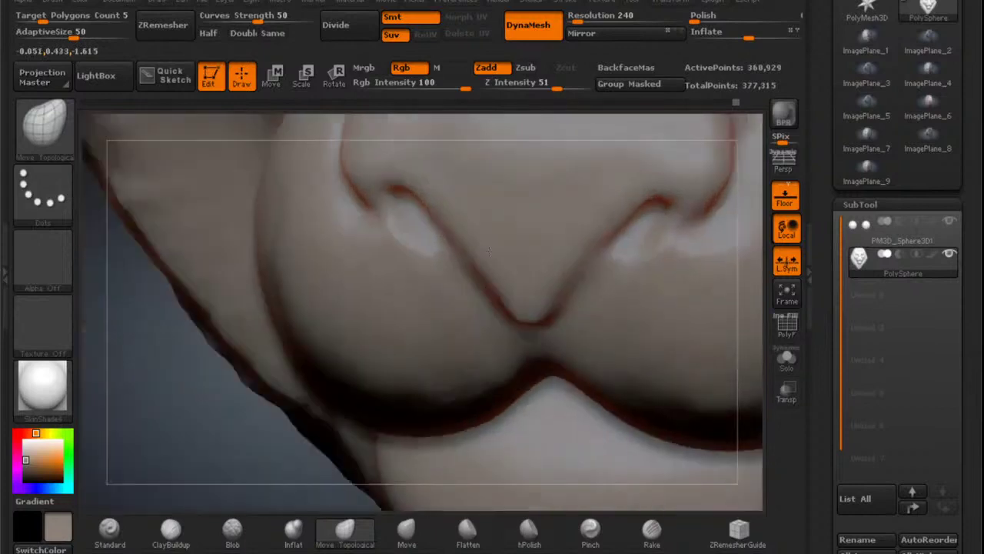
# Refine the V-shaped lower edge of the nose tip from several angles with the Move Topological brush.
pyautogui.moveTo(489, 250); pyautogui.dragTo(485, 260)
pyautogui.moveTo(466, 189); pyautogui.dragTo(531, 177, button='right')
pyautogui.moveTo(510, 250); pyautogui.dragTo(489, 237, button='right')
pyautogui.keyDown('ctrl'); pyautogui.moveTo(504, 275); pyautogui.dragTo(507, 242, button='right'); pyautogui.keyUp('ctrl')
pyautogui.keyDown('ctrl'); pyautogui.moveTo(550, 301); pyautogui.dragTo(544, 238, button='right'); pyautogui.keyUp('ctrl')
# Update the DynaMesh of the head at resolution 240 with the Standard brush active.
pyautogui.click(115, 531)
pyautogui.moveTo(632, 306)
pyautogui.keyDown('alt'); pyautogui.mouseDown(button='right')
pyautogui.moveTo(655, 296)
pyautogui.moveTo(975, 279)
pyautogui.moveTo(980, 235)
pyautogui.moveTo(653, 246)
pyautogui.mouseUp(button='right'); pyautogui.keyUp('alt')
pyautogui.keyDown('ctrl'); pyautogui.moveTo(594, 238); pyautogui.dragTo(549, 307, button='right'); pyautogui.keyUp('ctrl')
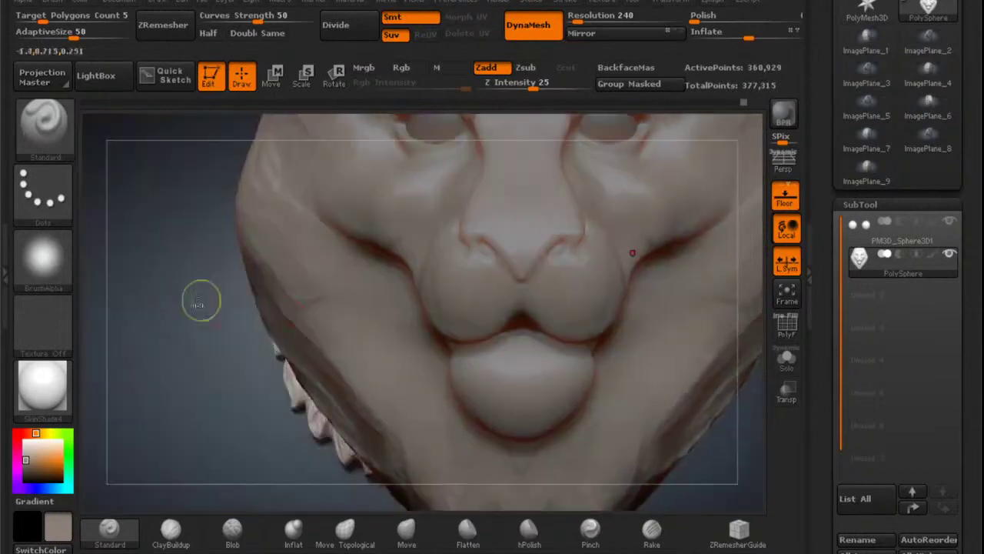
pyautogui.press('ctrl')
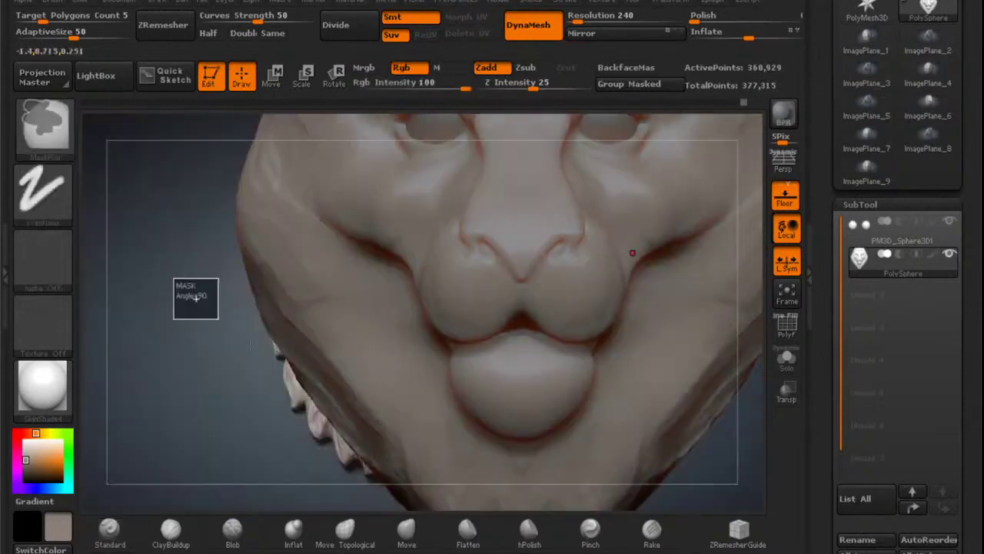
pyautogui.keyDown('ctrl'); pyautogui.moveTo(174, 277); pyautogui.dragTo(218, 319); pyautogui.keyUp('ctrl')
# Reshape the nose and muzzle contour from above and the side with the Move brush at a draw size of about 130.
pyautogui.moveTo(524, 289)
pyautogui.keyDown('ctrl'); pyautogui.mouseDown(button='right')
pyautogui.moveTo(528, 320)
pyautogui.moveTo(561, 330)
pyautogui.moveTo(509, 308)
pyautogui.moveTo(510, 296)
pyautogui.moveTo(512, 317)
pyautogui.moveTo(453, 261)
pyautogui.moveTo(549, 285)
pyautogui.moveTo(567, 271)
pyautogui.moveTo(534, 274)
pyautogui.moveTo(587, 247)
pyautogui.moveTo(619, 252)
pyautogui.moveTo(520, 316)
pyautogui.moveTo(509, 269)
pyautogui.moveTo(498, 312)
pyautogui.mouseUp(button='right'); pyautogui.keyUp('ctrl')
pyautogui.moveTo(497, 312); pyautogui.dragTo(545, 289)
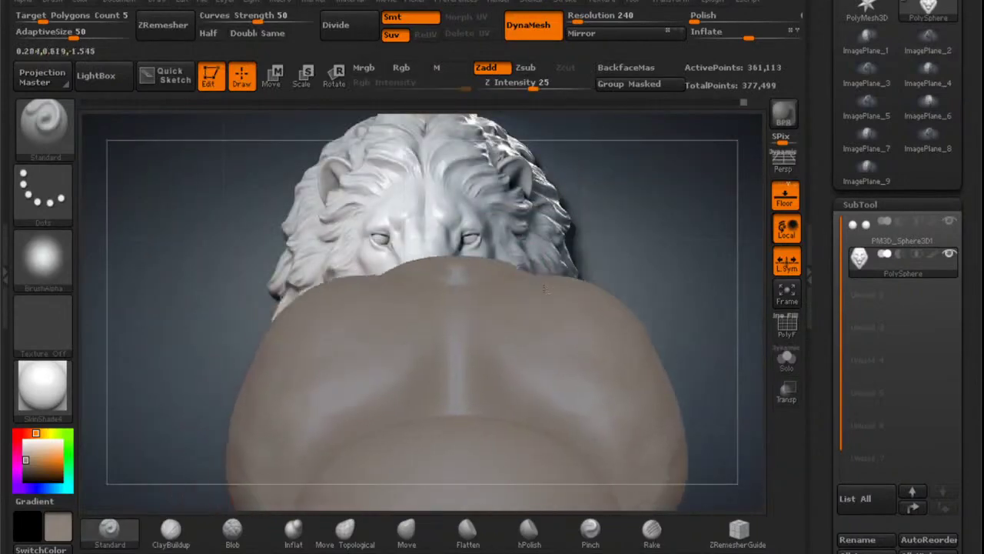
pyautogui.click(407, 531)
pyautogui.rightClick(467, 401)
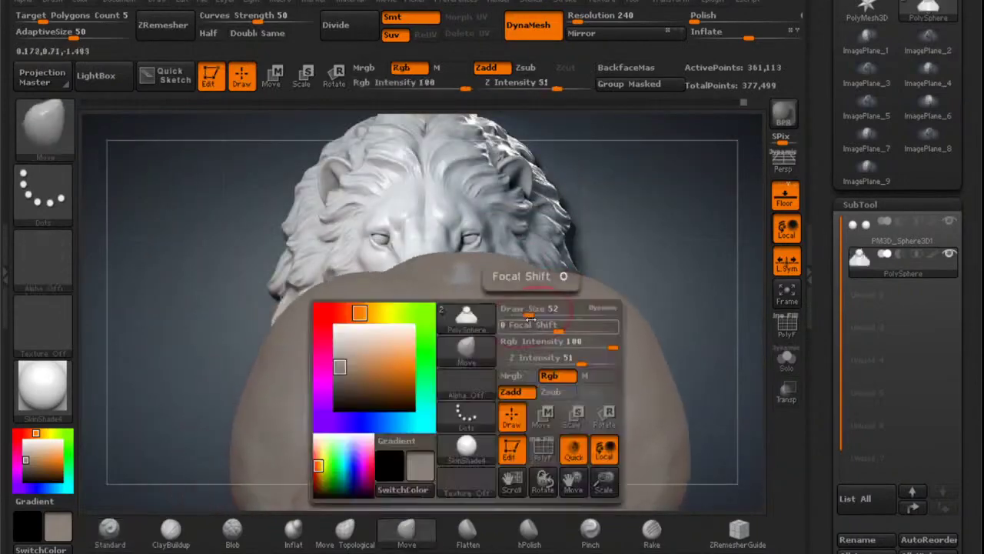
pyautogui.moveTo(531, 309)
pyautogui.mouseDown()
pyautogui.moveTo(544, 309)
pyautogui.moveTo(541, 282)
pyautogui.mouseUp()
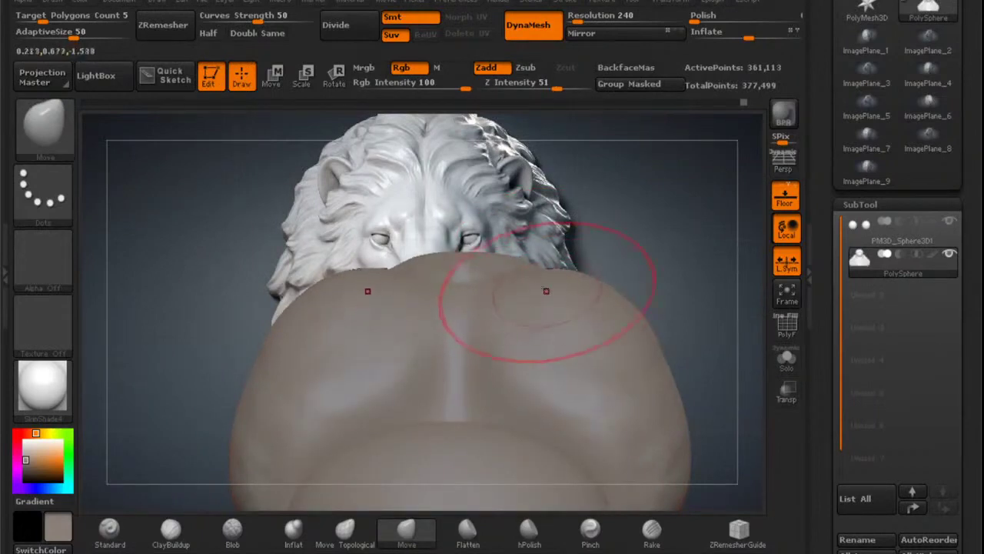
pyautogui.moveTo(553, 305)
pyautogui.mouseDown(button='right')
pyautogui.moveTo(528, 285)
pyautogui.moveTo(507, 389)
pyautogui.moveTo(507, 303)
pyautogui.moveTo(504, 358)
pyautogui.moveTo(477, 331)
pyautogui.moveTo(495, 238)
pyautogui.moveTo(486, 325)
pyautogui.moveTo(516, 307)
pyautogui.mouseUp(button='right')
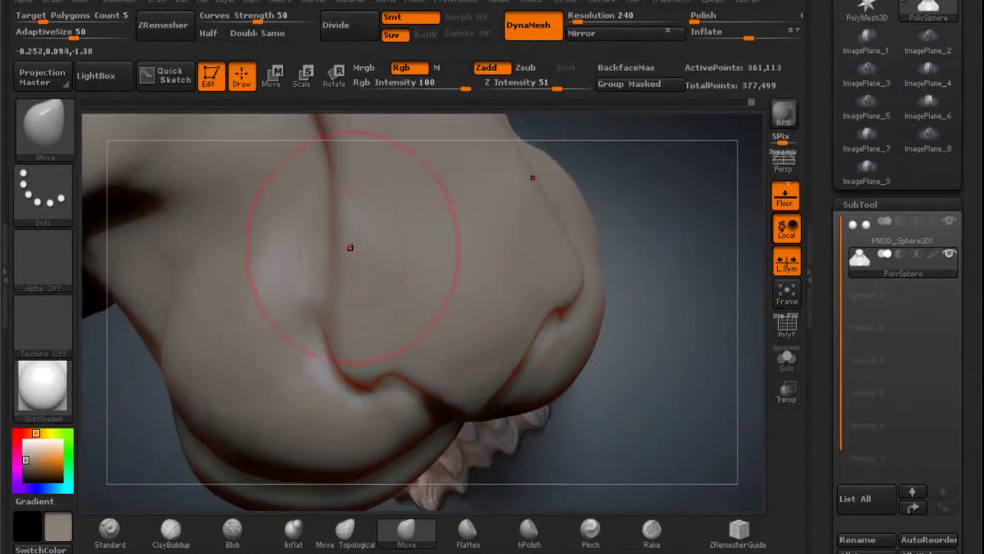
pyautogui.moveTo(412, 264)
pyautogui.mouseDown(button='right')
pyautogui.moveTo(464, 254)
pyautogui.moveTo(470, 261)
pyautogui.mouseUp(button='right')
pyautogui.moveTo(507, 365)
pyautogui.mouseDown(button='right')
pyautogui.moveTo(511, 294)
pyautogui.moveTo(497, 232)
pyautogui.mouseUp(button='right')
pyautogui.moveTo(497, 232); pyautogui.dragTo(479, 319)
# Carve a thin vertical groove from the nose tip down to the mouth with a smaller Standard brush.
pyautogui.click(109, 527)
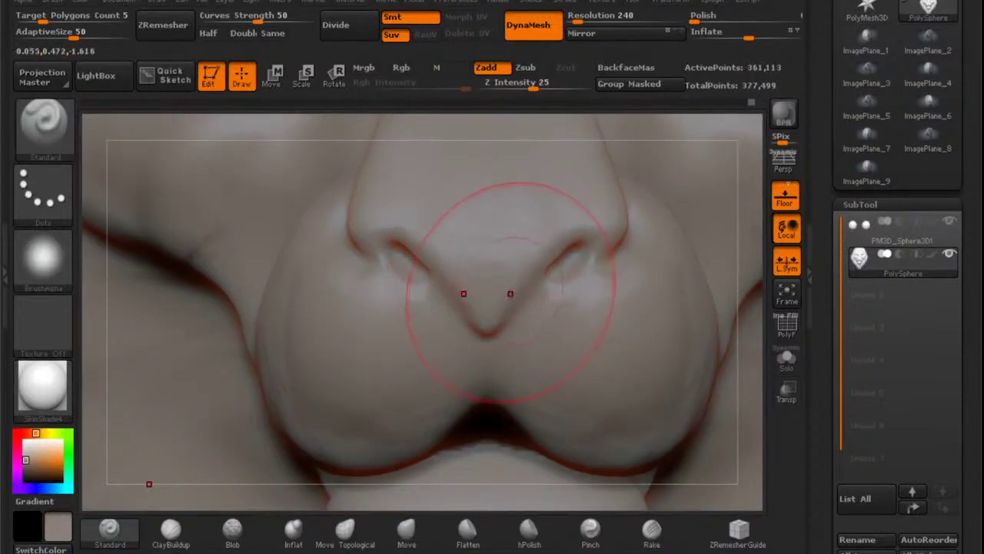
pyautogui.moveTo(525, 264)
pyautogui.mouseDown(button='right')
pyautogui.moveTo(527, 256)
pyautogui.moveTo(530, 262)
pyautogui.mouseUp(button='right')
pyautogui.press('space')
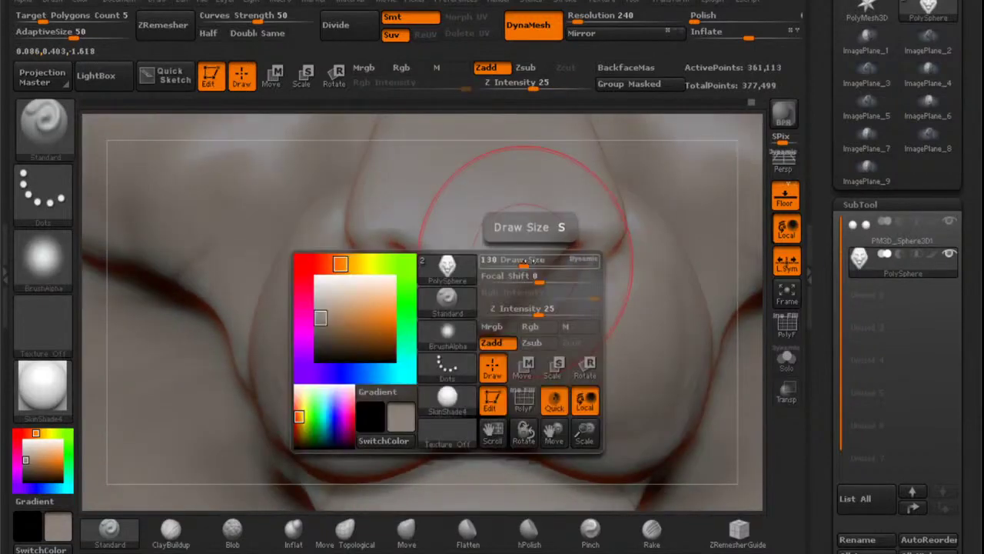
pyautogui.moveTo(530, 262); pyautogui.dragTo(498, 261)
pyautogui.moveTo(517, 258)
pyautogui.mouseDown(button='right')
pyautogui.moveTo(510, 248)
pyautogui.moveTo(462, 251)
pyautogui.mouseUp(button='right')
pyautogui.moveTo(490, 342)
pyautogui.mouseDown(button='right')
pyautogui.moveTo(545, 349)
pyautogui.moveTo(541, 400)
pyautogui.mouseUp(button='right')
pyautogui.keyDown('alt'); pyautogui.moveTo(492, 359); pyautogui.dragTo(496, 286, button='right'); pyautogui.keyUp('alt')
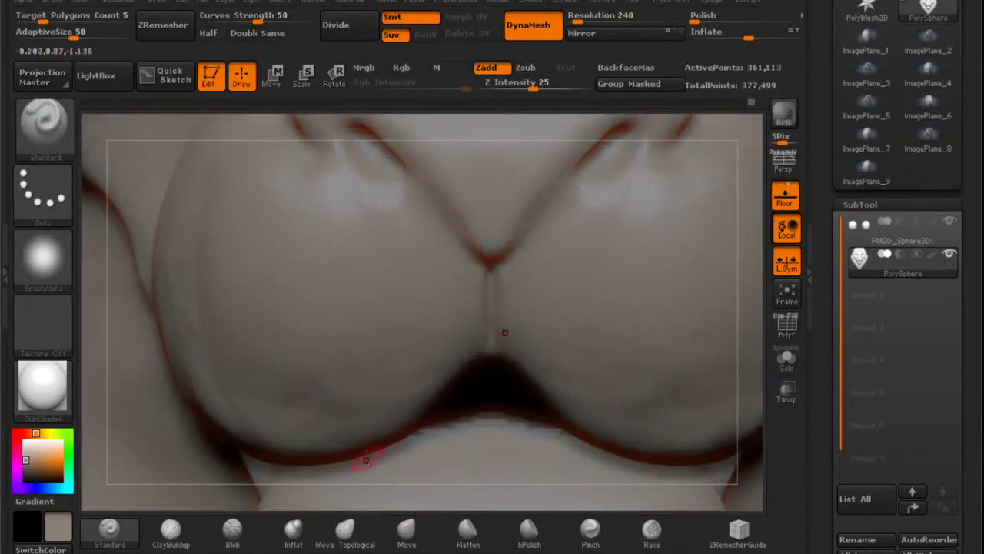
# Tighten the upper lip lobes around the groove below the nose with the Move Topological brush and compare the face with the reference.
pyautogui.click(345, 531)
pyautogui.moveTo(469, 299); pyautogui.dragTo(416, 377, button='right')
pyautogui.press('space')
pyautogui.moveTo(463, 292); pyautogui.dragTo(478, 292)
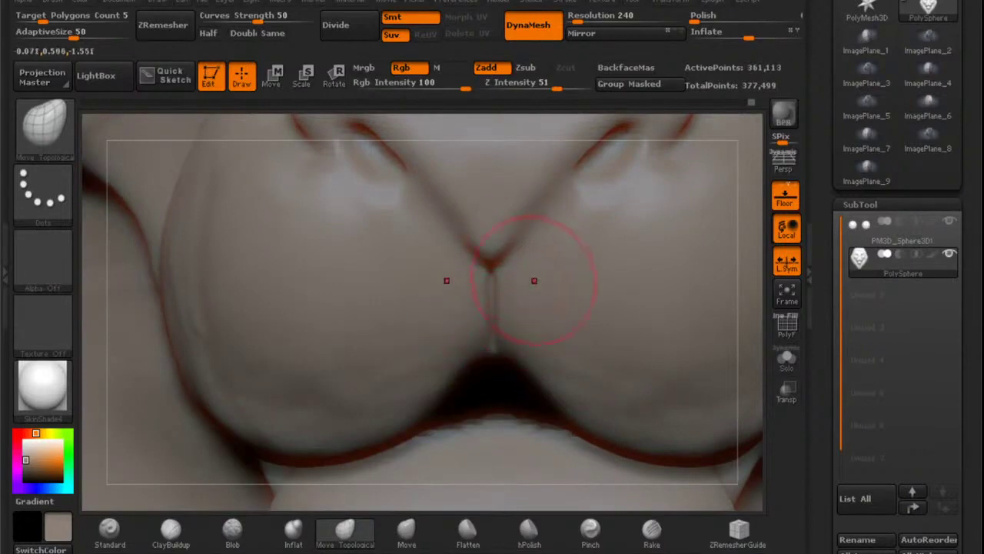
pyautogui.keyDown('ctrl'); pyautogui.moveTo(549, 270); pyautogui.dragTo(560, 230, button='right'); pyautogui.keyUp('ctrl')
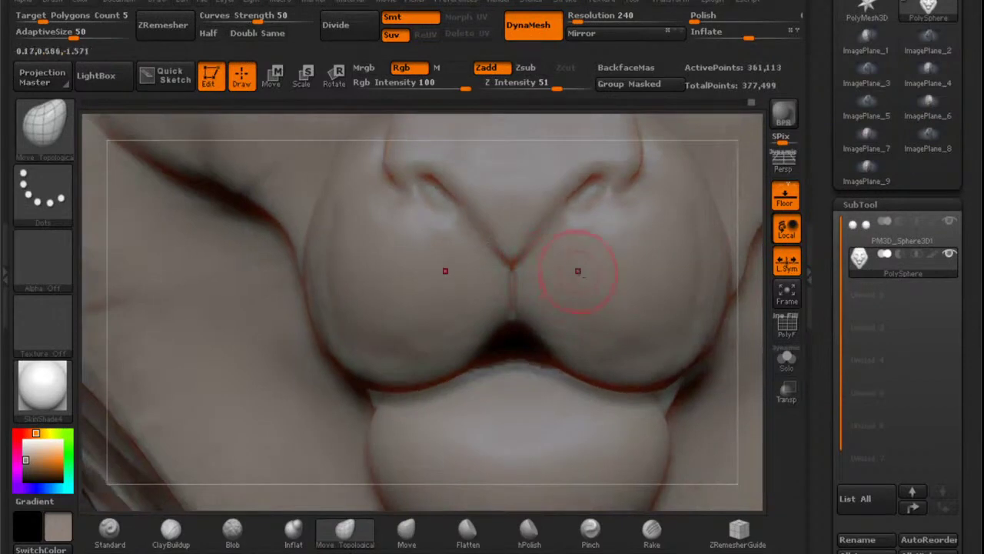
pyautogui.moveTo(580, 270)
pyautogui.mouseDown(button='right')
pyautogui.moveTo(582, 251)
pyautogui.moveTo(572, 308)
pyautogui.mouseUp(button='right')
pyautogui.keyDown('alt'); pyautogui.moveTo(514, 185); pyautogui.dragTo(525, 313, button='right'); pyautogui.keyUp('alt')
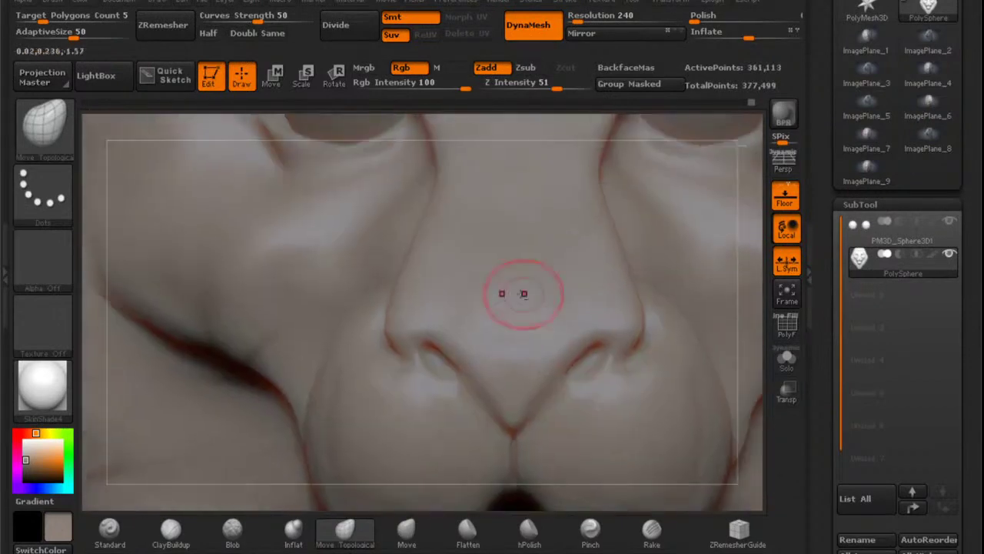
pyautogui.moveTo(572, 361)
pyautogui.keyDown('ctrl'); pyautogui.mouseDown(button='right')
pyautogui.moveTo(588, 310)
pyautogui.moveTo(584, 283)
pyautogui.moveTo(629, 238)
pyautogui.moveTo(685, 220)
pyautogui.moveTo(648, 229)
pyautogui.mouseUp(button='right'); pyautogui.keyUp('ctrl')
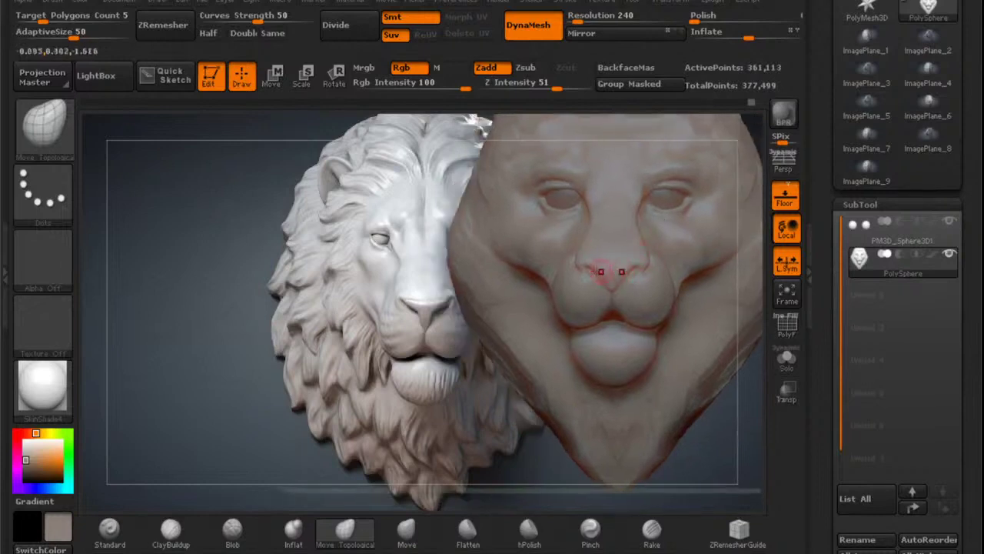
pyautogui.keyDown('ctrl'); pyautogui.moveTo(552, 243); pyautogui.dragTo(499, 315, button='right'); pyautogui.keyUp('ctrl')
# Build up the cheek around a fold running below the outer eye corner with ClayBuildup and smooth its surface.
pyautogui.click(170, 531)
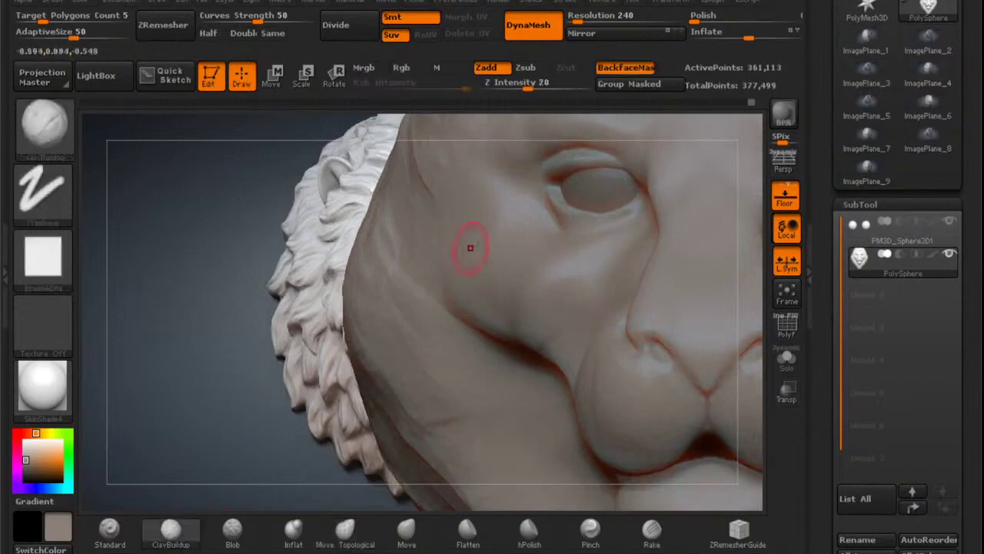
pyautogui.rightClick(454, 246)
pyautogui.moveTo(502, 256); pyautogui.dragTo(515, 256)
pyautogui.moveTo(557, 239)
pyautogui.mouseDown(button='right')
pyautogui.moveTo(529, 244)
pyautogui.moveTo(579, 248)
pyautogui.mouseUp(button='right')
pyautogui.moveTo(590, 198); pyautogui.dragTo(609, 230)
pyautogui.moveTo(565, 228)
pyautogui.mouseDown(button='right')
pyautogui.moveTo(620, 216)
pyautogui.moveTo(556, 224)
pyautogui.mouseUp(button='right')
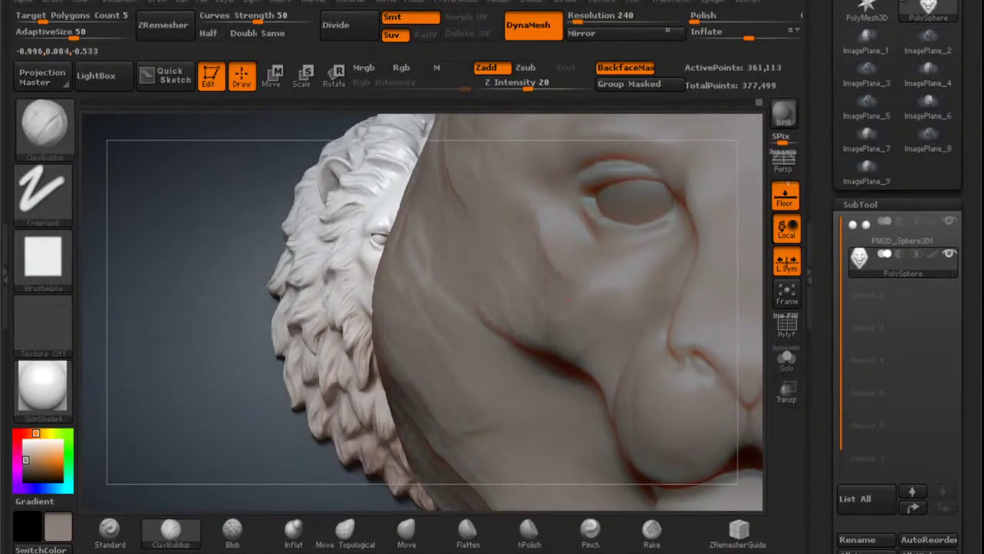
pyautogui.moveTo(559, 248)
pyautogui.mouseDown(button='right')
pyautogui.moveTo(589, 207)
pyautogui.moveTo(542, 231)
pyautogui.mouseUp(button='right')
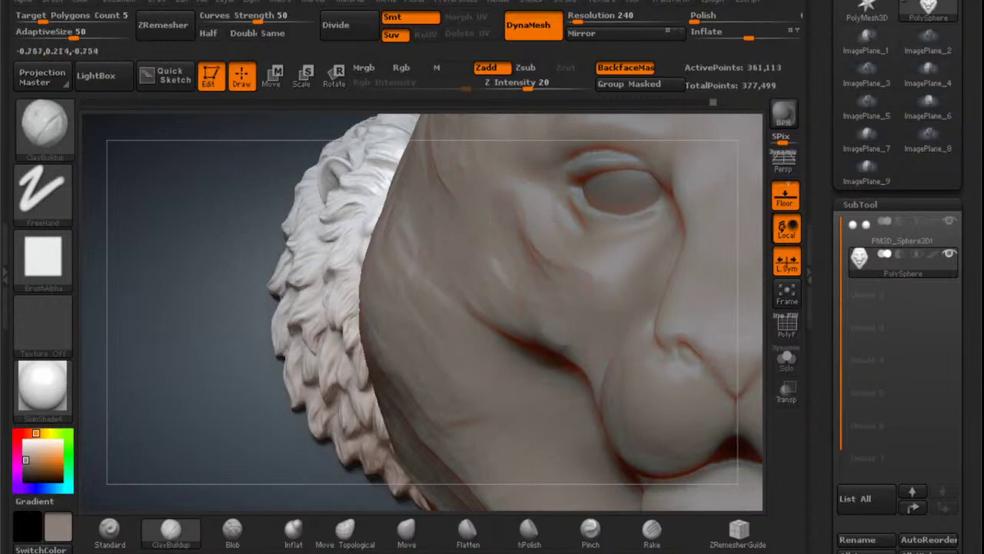
pyautogui.moveTo(610, 277)
pyautogui.mouseDown(button='right')
pyautogui.moveTo(629, 252)
pyautogui.moveTo(658, 240)
pyautogui.moveTo(601, 247)
pyautogui.mouseUp(button='right')
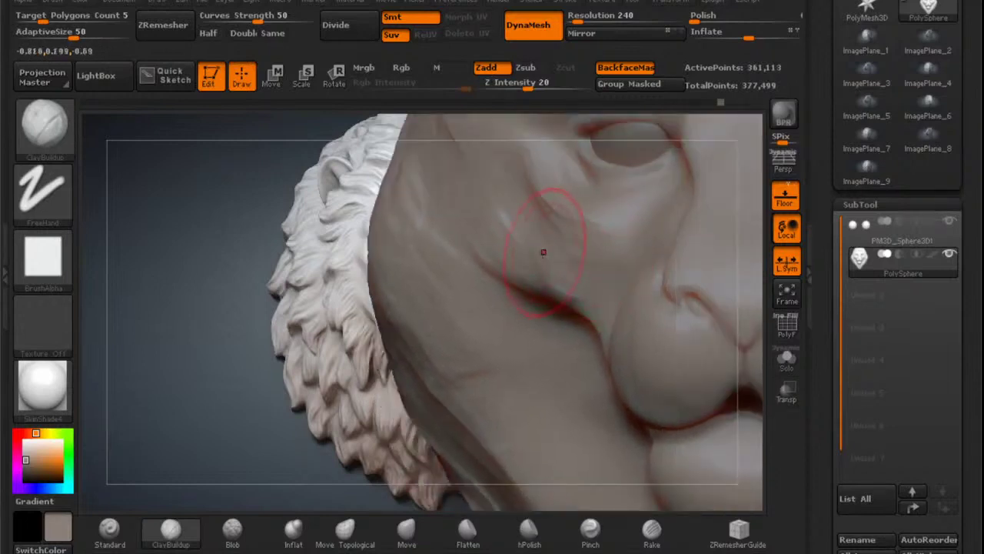
pyautogui.keyDown('alt'); pyautogui.moveTo(557, 174); pyautogui.dragTo(547, 230, button='right'); pyautogui.keyUp('alt')
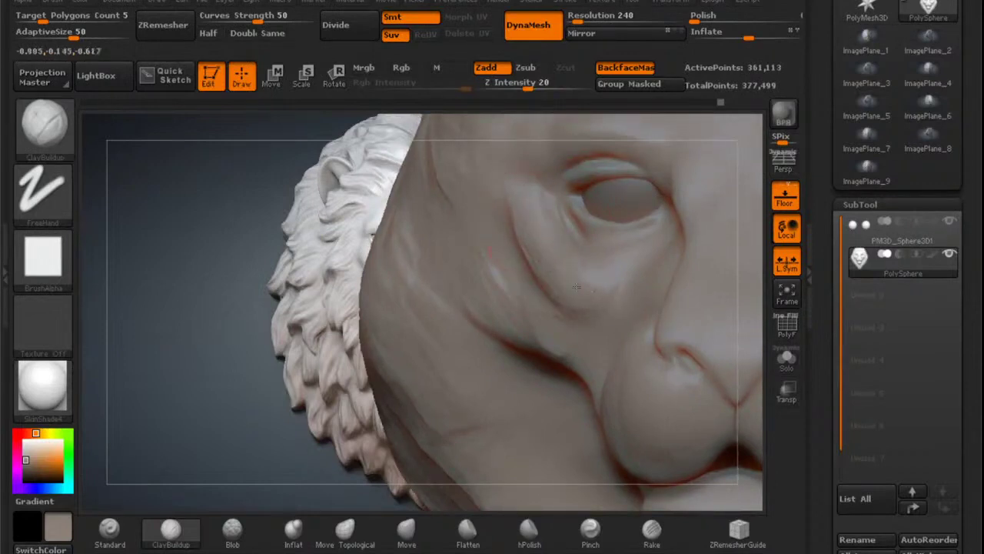
pyautogui.moveTo(594, 291)
pyautogui.mouseDown()
pyautogui.moveTo(571, 266)
pyautogui.moveTo(616, 282)
pyautogui.mouseUp()
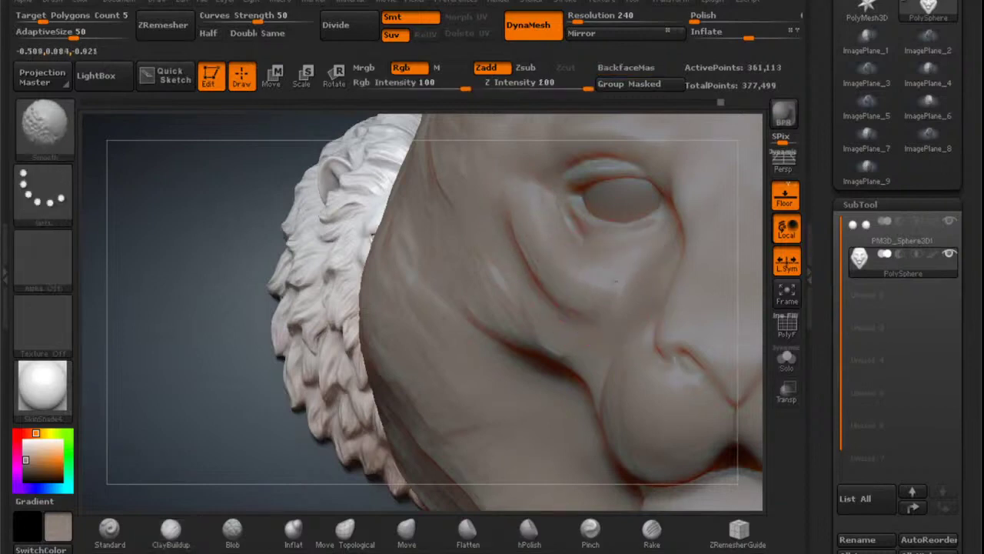
pyautogui.keyDown('shift'); pyautogui.moveTo(526, 218); pyautogui.dragTo(531, 214); pyautogui.keyUp('shift')
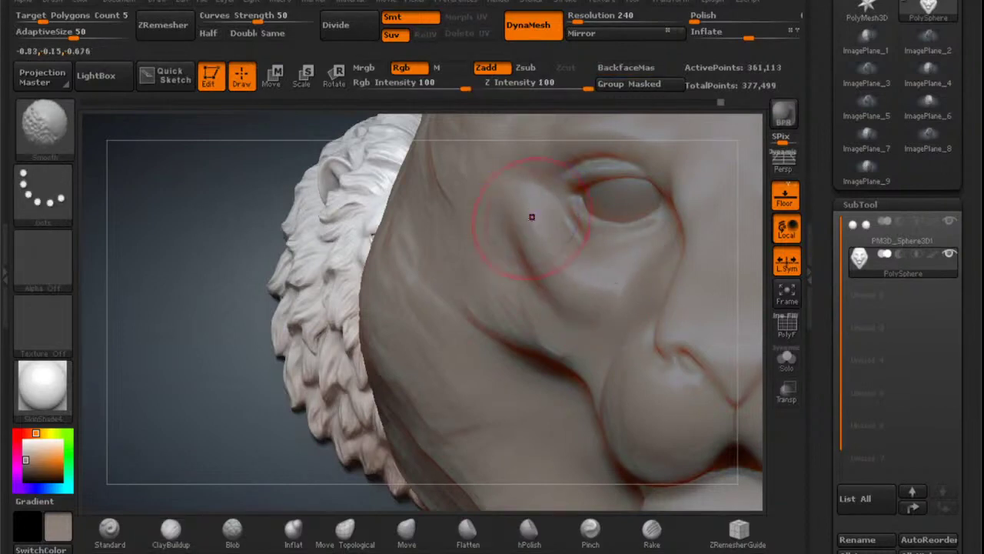
# Adjust the cheekbone volume beneath the eye from the side with the Move brush and smooth the cheek fold.
pyautogui.moveTo(407, 499)
pyautogui.mouseDown()
pyautogui.moveTo(381, 492)
pyautogui.moveTo(408, 499)
pyautogui.mouseUp()
pyautogui.click(407, 531)
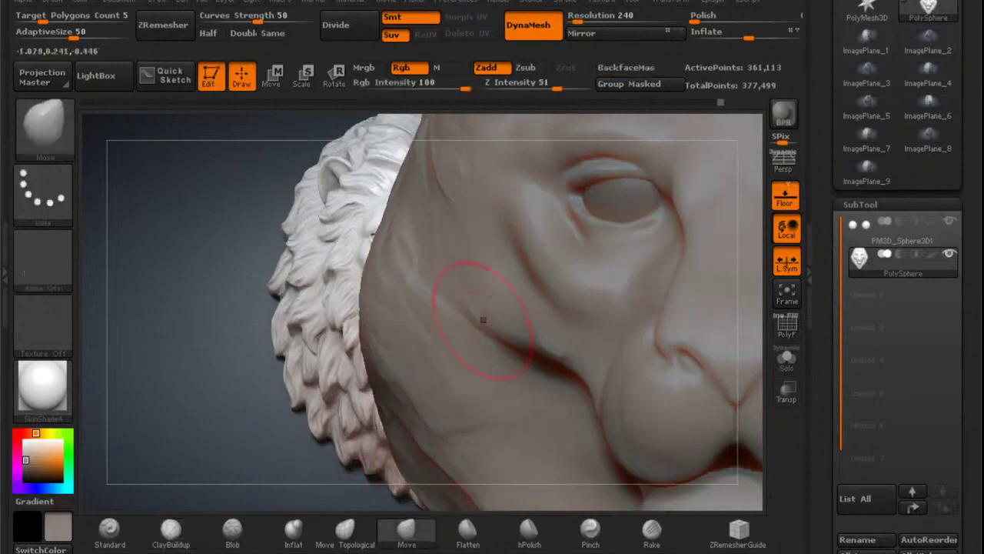
pyautogui.moveTo(481, 321)
pyautogui.mouseDown(button='right')
pyautogui.moveTo(600, 307)
pyautogui.moveTo(500, 315)
pyautogui.moveTo(571, 222)
pyautogui.moveTo(571, 255)
pyautogui.moveTo(588, 273)
pyautogui.moveTo(604, 264)
pyautogui.moveTo(582, 264)
pyautogui.moveTo(599, 266)
pyautogui.mouseUp(button='right')
pyautogui.keyDown('alt'); pyautogui.moveTo(698, 332); pyautogui.dragTo(639, 301, button='right'); pyautogui.keyUp('alt')
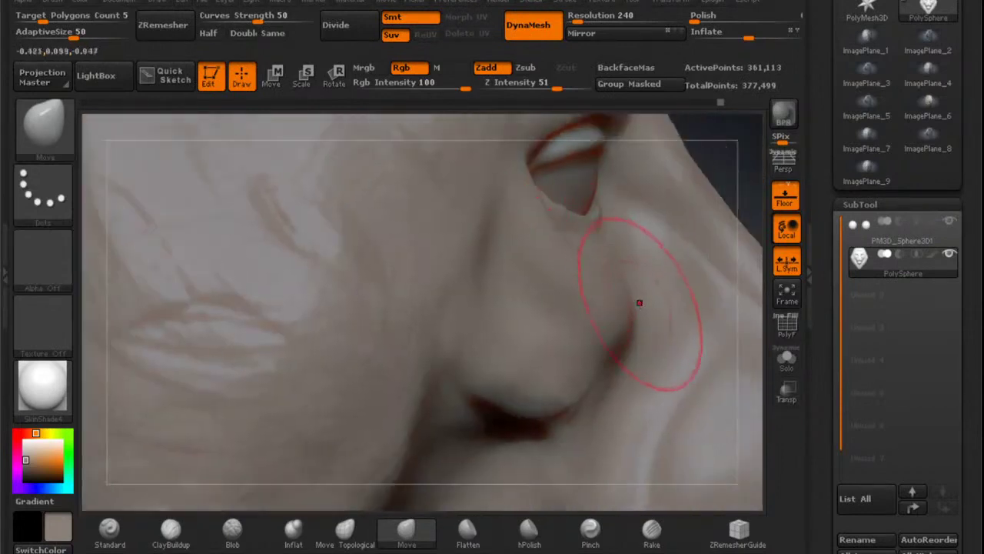
pyautogui.moveTo(637, 305); pyautogui.dragTo(604, 308)
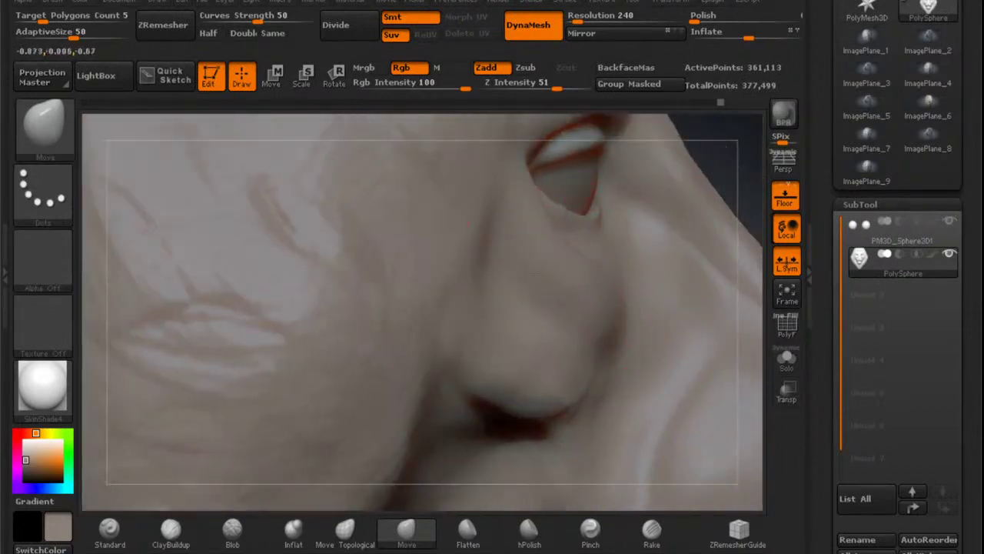
pyautogui.moveTo(569, 269); pyautogui.dragTo(534, 246, button='right')
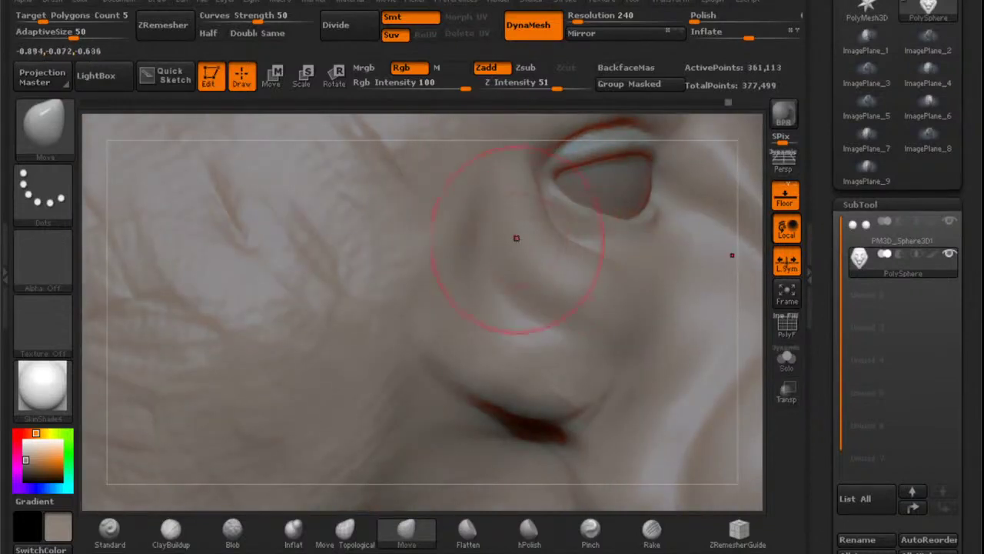
pyautogui.moveTo(544, 290); pyautogui.dragTo(546, 304)
pyautogui.moveTo(527, 277); pyautogui.dragTo(595, 257, button='right')
pyautogui.keyDown('shift'); pyautogui.moveTo(525, 230); pyautogui.dragTo(525, 257); pyautogui.keyUp('shift')
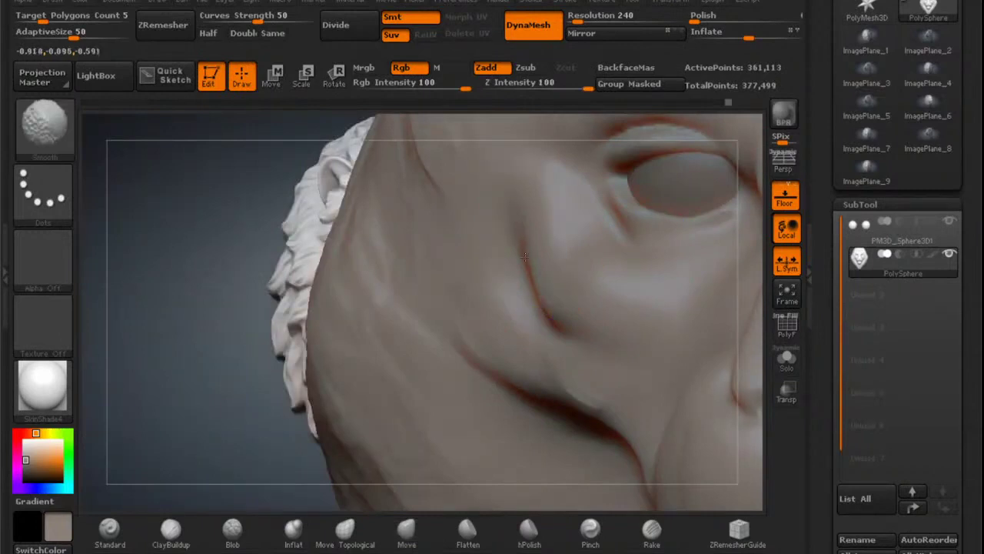
# Reshape the cheek between the eye fold and the muzzle crease with a large Move Topological brush.
pyautogui.moveTo(669, 331)
pyautogui.keyDown('alt'); pyautogui.mouseDown(button='right')
pyautogui.moveTo(637, 311)
pyautogui.moveTo(626, 269)
pyautogui.moveTo(612, 296)
pyautogui.moveTo(642, 258)
pyautogui.moveTo(526, 269)
pyautogui.mouseUp(button='right'); pyautogui.keyUp('alt')
pyautogui.press('space')
pyautogui.moveTo(533, 277); pyautogui.dragTo(538, 277)
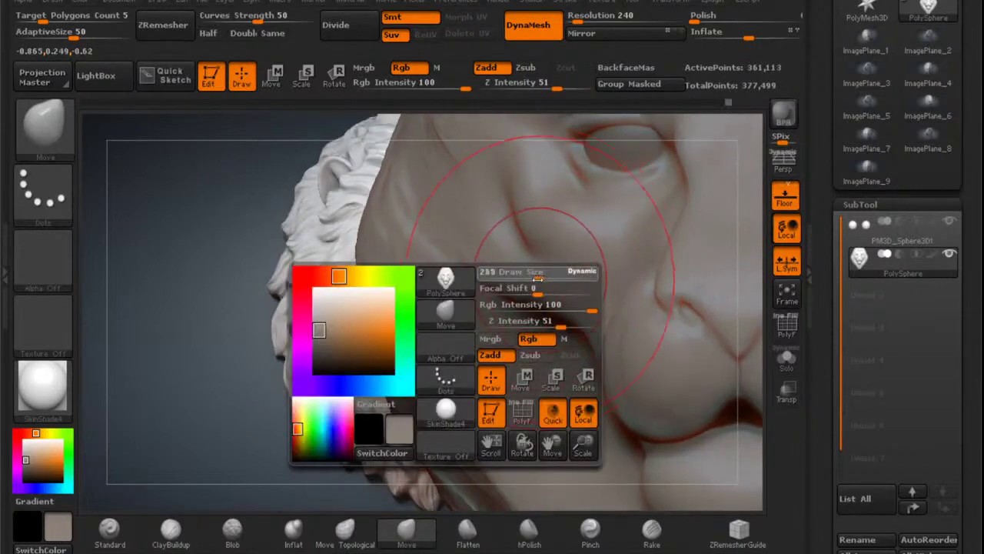
pyautogui.click(346, 532)
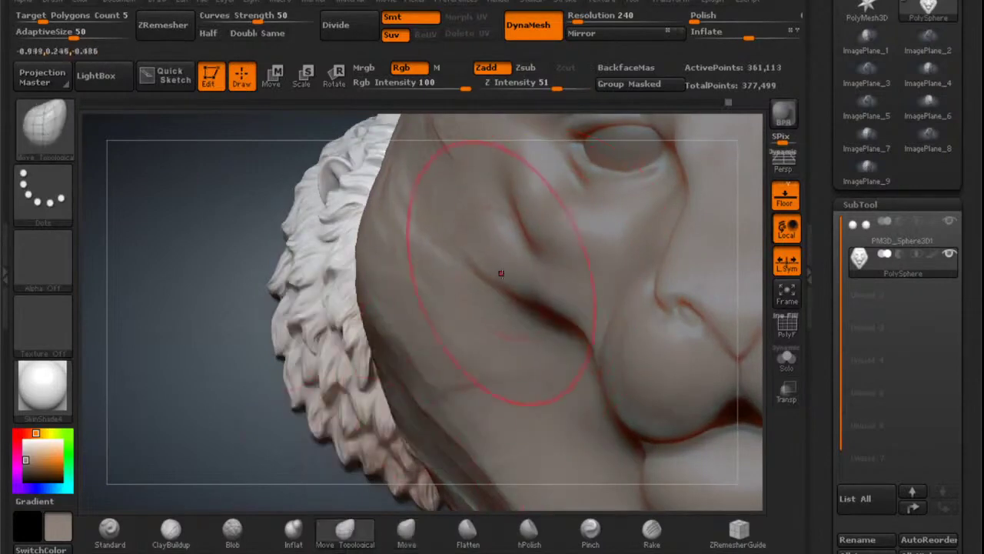
pyautogui.moveTo(566, 277); pyautogui.dragTo(496, 277, button='right')
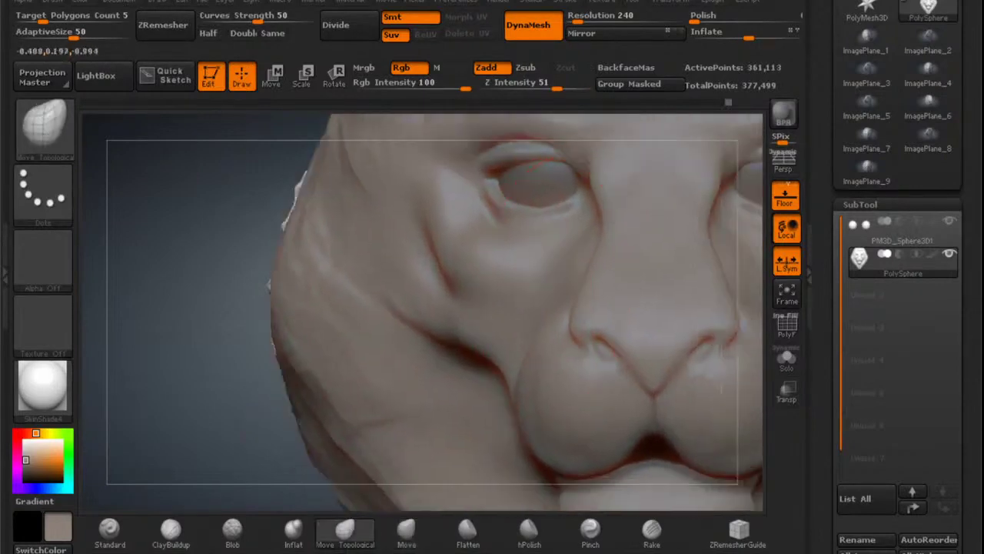
pyautogui.moveTo(630, 269)
pyautogui.keyDown('ctrl'); pyautogui.mouseDown(button='right')
pyautogui.moveTo(644, 217)
pyautogui.moveTo(591, 262)
pyautogui.moveTo(566, 266)
pyautogui.moveTo(561, 298)
pyautogui.moveTo(587, 269)
pyautogui.moveTo(580, 251)
pyautogui.moveTo(628, 258)
pyautogui.moveTo(666, 237)
pyautogui.moveTo(590, 310)
pyautogui.moveTo(644, 241)
pyautogui.moveTo(605, 263)
pyautogui.mouseUp(button='right'); pyautogui.keyUp('ctrl')
pyautogui.keyDown('ctrl'); pyautogui.moveTo(605, 263); pyautogui.dragTo(590, 316, button='right'); pyautogui.keyUp('ctrl')
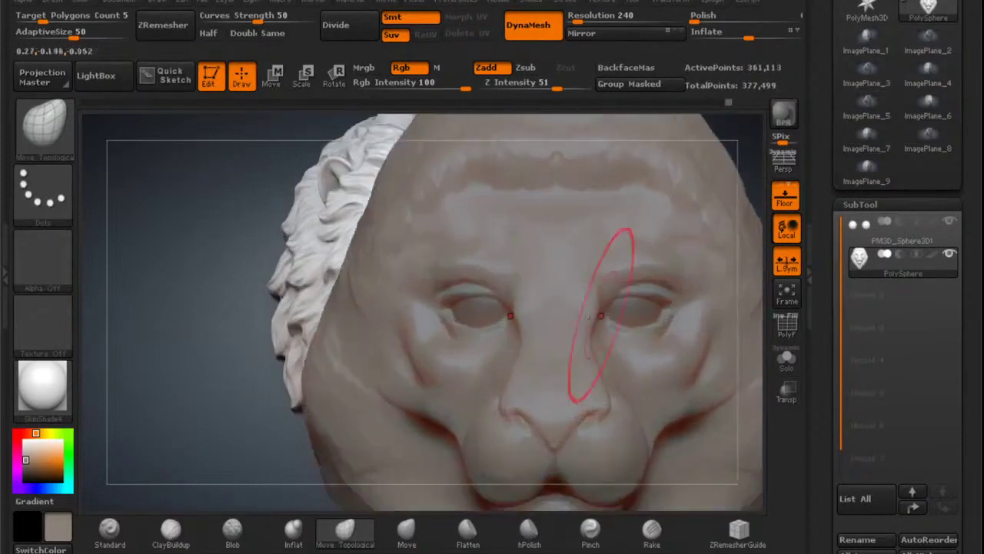
# Extend the nose bridge up between the brows into the forehead with ClayBuildup and smooth the transition.
pyautogui.click(234, 526)
pyautogui.moveTo(575, 245)
pyautogui.keyDown('alt'); pyautogui.mouseDown(button='right')
pyautogui.moveTo(667, 219)
pyautogui.moveTo(724, 183)
pyautogui.moveTo(591, 266)
pyautogui.moveTo(590, 292)
pyautogui.mouseUp(button='right'); pyautogui.keyUp('alt')
pyautogui.moveTo(603, 224); pyautogui.dragTo(606, 258)
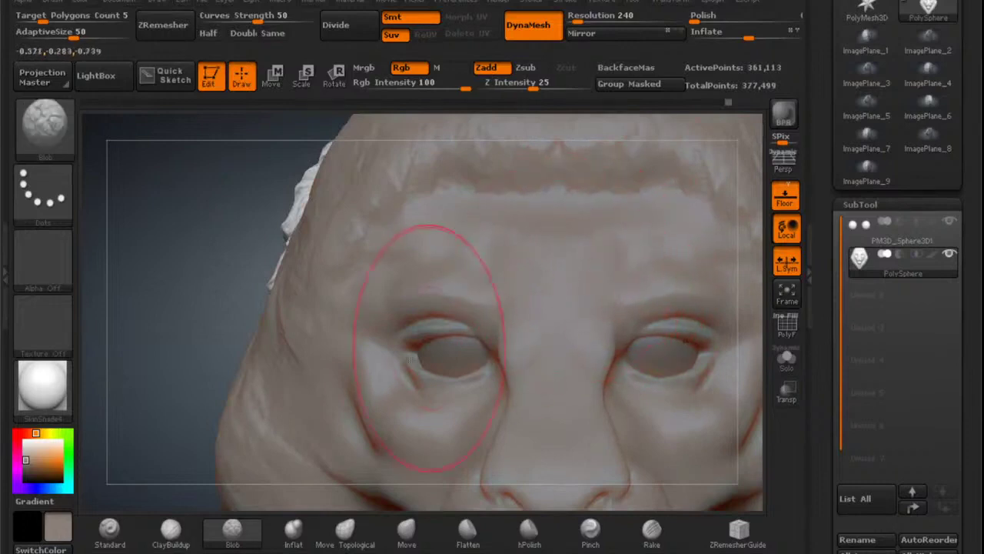
pyautogui.click(171, 530)
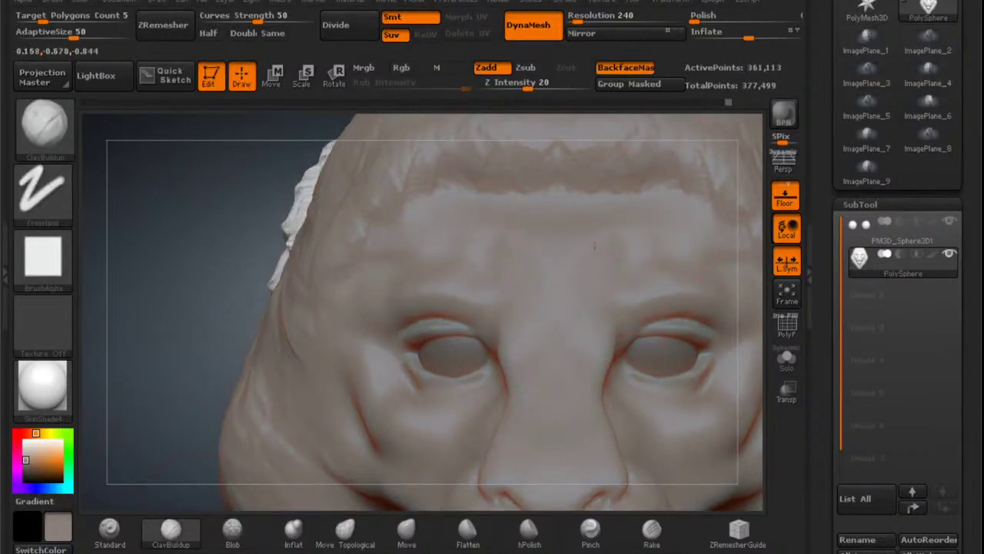
pyautogui.press('space')
pyautogui.moveTo(599, 247); pyautogui.dragTo(595, 250)
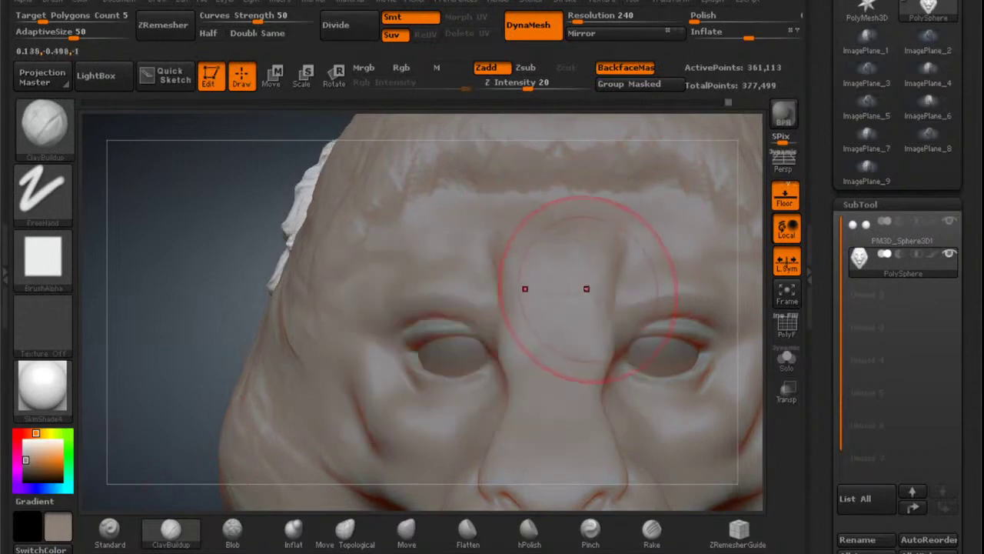
pyautogui.moveTo(587, 288)
pyautogui.keyDown('alt'); pyautogui.mouseDown(button='right')
pyautogui.moveTo(637, 228)
pyautogui.moveTo(592, 224)
pyautogui.moveTo(629, 230)
pyautogui.moveTo(573, 252)
pyautogui.moveTo(619, 244)
pyautogui.mouseUp(button='right'); pyautogui.keyUp('alt')
pyautogui.moveTo(618, 245)
pyautogui.mouseDown()
pyautogui.moveTo(637, 254)
pyautogui.moveTo(634, 275)
pyautogui.mouseUp()
pyautogui.keyDown('shift'); pyautogui.moveTo(569, 244); pyautogui.dragTo(522, 250); pyautogui.keyUp('shift')
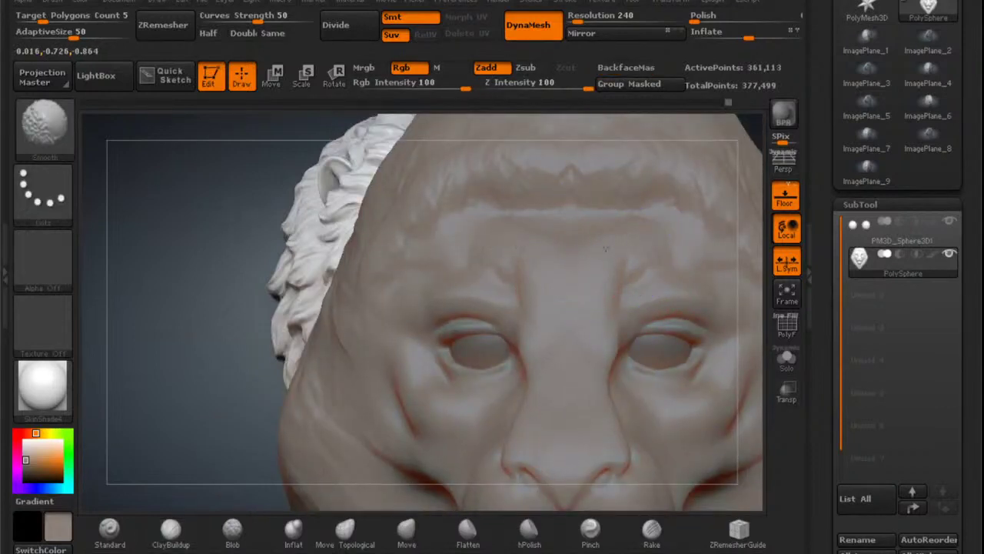
# Carve a vertical furrow down the middle of the forehead between the brows with a small Standard brush.
pyautogui.moveTo(611, 299)
pyautogui.keyDown('ctrl'); pyautogui.mouseDown(button='right')
pyautogui.moveTo(621, 223)
pyautogui.moveTo(582, 246)
pyautogui.mouseUp(button='right'); pyautogui.keyUp('ctrl')
pyautogui.keyDown('ctrl'); pyautogui.moveTo(673, 191); pyautogui.dragTo(663, 234, button='right'); pyautogui.keyUp('ctrl')
pyautogui.click(114, 531)
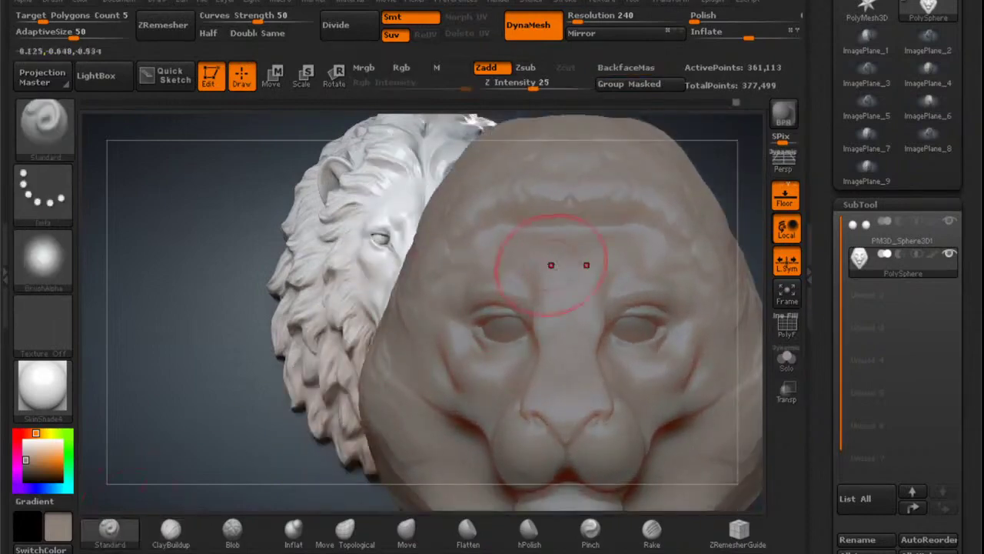
pyautogui.moveTo(552, 265)
pyautogui.keyDown('alt'); pyautogui.mouseDown(button='right')
pyautogui.moveTo(584, 281)
pyautogui.moveTo(588, 307)
pyautogui.mouseUp(button='right'); pyautogui.keyUp('alt')
pyautogui.press('space')
pyautogui.moveTo(617, 273); pyautogui.dragTo(601, 292)
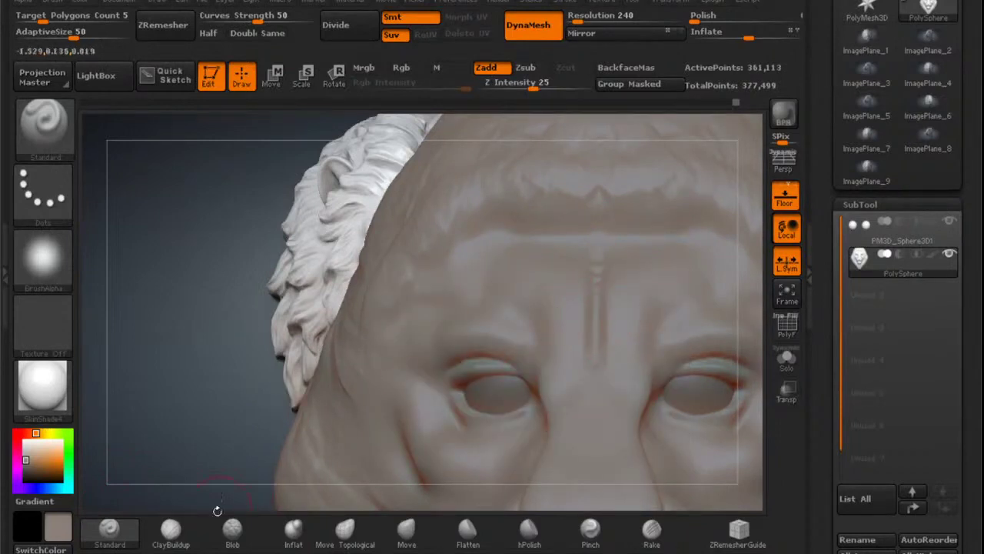
# Build up the brow folds beside the central forehead furrow with ClayBuildup, then shorten and smooth the furrow's lower end.
pyautogui.click(170, 527)
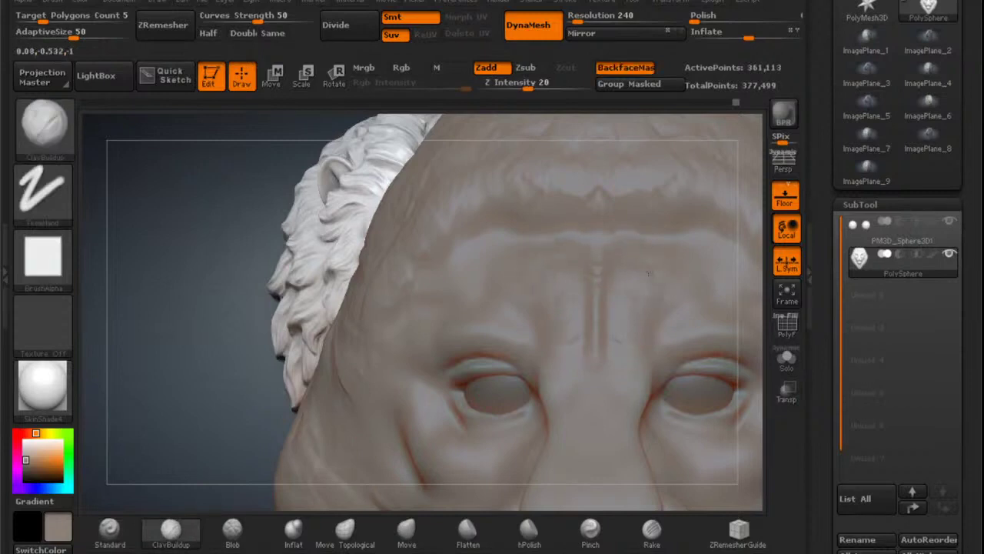
pyautogui.moveTo(621, 285)
pyautogui.keyDown('shift'); pyautogui.mouseDown()
pyautogui.moveTo(622, 327)
pyautogui.moveTo(600, 316)
pyautogui.mouseUp(); pyautogui.keyUp('shift')
pyautogui.click(406, 528)
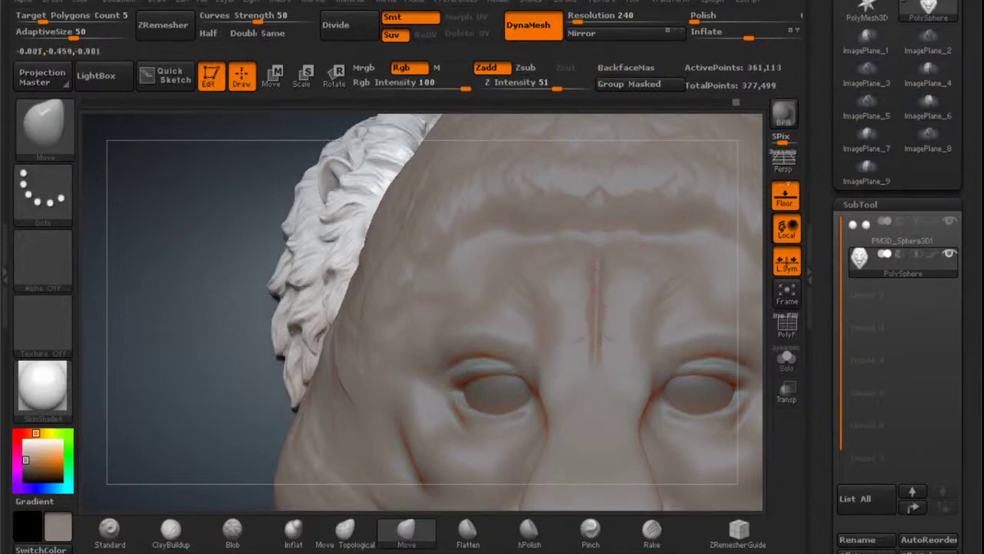
pyautogui.keyDown('shift'); pyautogui.moveTo(594, 371); pyautogui.dragTo(598, 350); pyautogui.keyUp('shift')
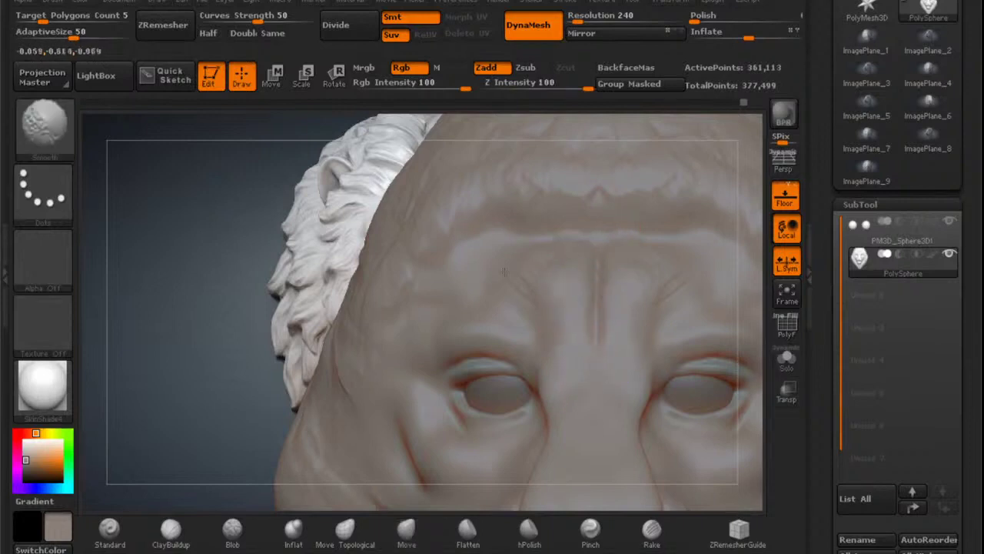
# Reshape the outer cheek beside the eye fold with the Move brush and smooth the transition into the side of the face.
pyautogui.moveTo(619, 306)
pyautogui.keyDown('alt'); pyautogui.mouseDown(button='right')
pyautogui.moveTo(598, 323)
pyautogui.moveTo(571, 225)
pyautogui.mouseUp(button='right'); pyautogui.keyUp('alt')
pyautogui.moveTo(557, 269)
pyautogui.mouseDown(button='right')
pyautogui.moveTo(635, 279)
pyautogui.moveTo(480, 280)
pyautogui.mouseUp(button='right')
pyautogui.moveTo(481, 280)
pyautogui.keyDown('alt'); pyautogui.mouseDown(button='right')
pyautogui.moveTo(600, 285)
pyautogui.moveTo(576, 256)
pyautogui.moveTo(624, 296)
pyautogui.moveTo(633, 250)
pyautogui.moveTo(686, 183)
pyautogui.moveTo(644, 226)
pyautogui.moveTo(683, 254)
pyautogui.moveTo(626, 257)
pyautogui.moveTo(592, 196)
pyautogui.mouseUp(button='right'); pyautogui.keyUp('alt')
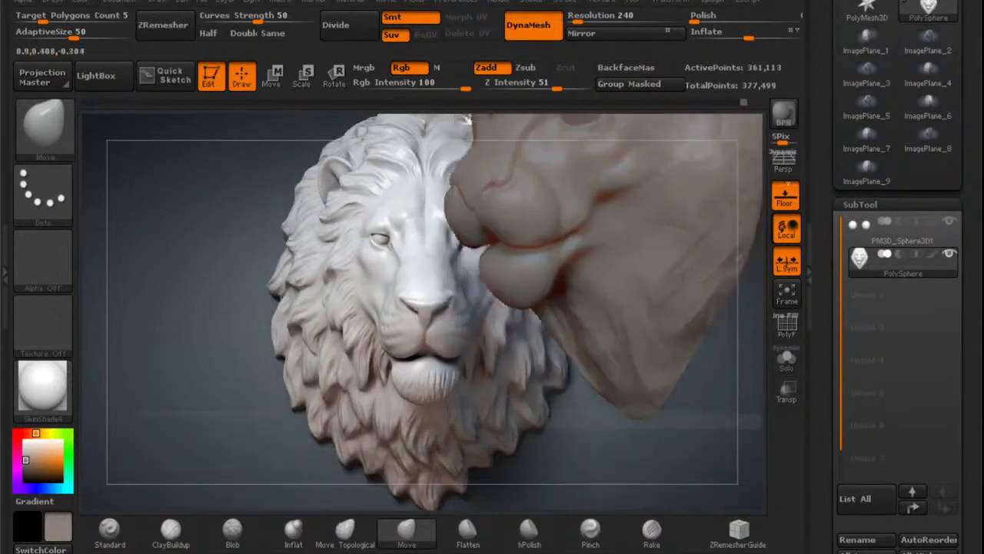
pyautogui.moveTo(650, 178)
pyautogui.keyDown('alt'); pyautogui.mouseDown(button='right')
pyautogui.moveTo(587, 270)
pyautogui.moveTo(632, 262)
pyautogui.moveTo(630, 238)
pyautogui.mouseUp(button='right'); pyautogui.keyUp('alt')
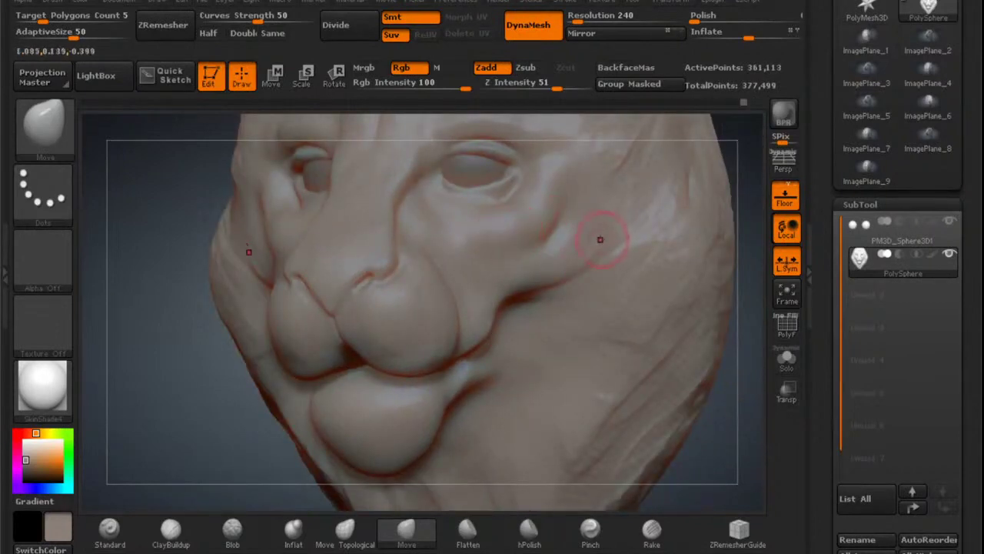
pyautogui.moveTo(573, 266); pyautogui.dragTo(582, 260, button='right')
pyautogui.press('space')
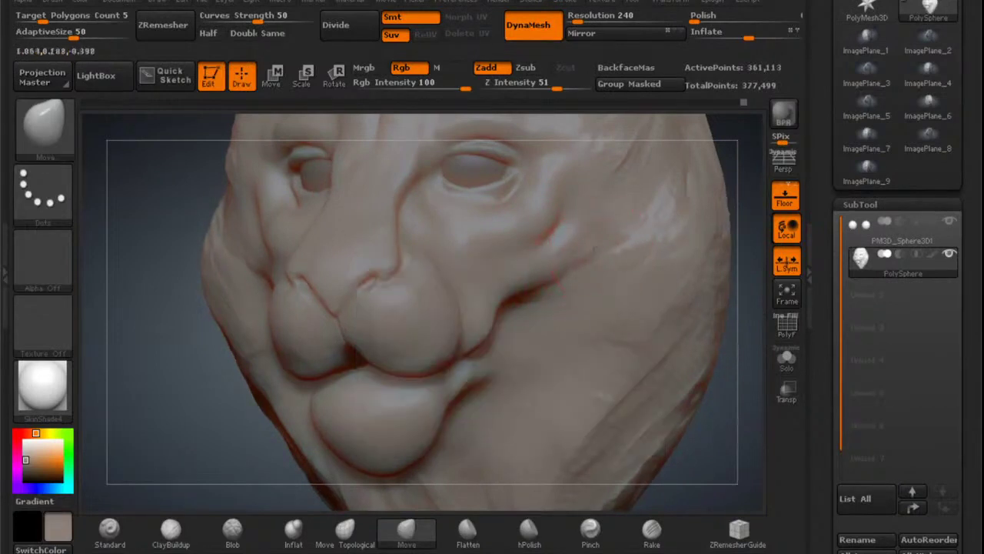
pyautogui.keyDown('shift'); pyautogui.moveTo(595, 240); pyautogui.dragTo(583, 249); pyautogui.keyUp('shift')
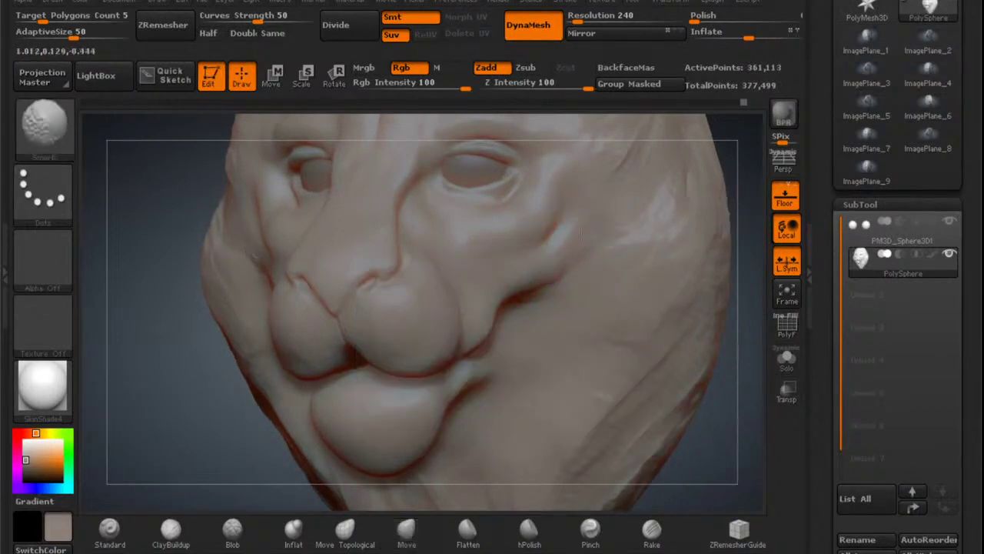
pyautogui.moveTo(582, 267)
pyautogui.mouseDown(button='right')
pyautogui.moveTo(531, 285)
pyautogui.moveTo(565, 274)
pyautogui.moveTo(590, 311)
pyautogui.moveTo(554, 282)
pyautogui.moveTo(614, 260)
pyautogui.moveTo(636, 233)
pyautogui.moveTo(600, 272)
pyautogui.mouseUp(button='right')
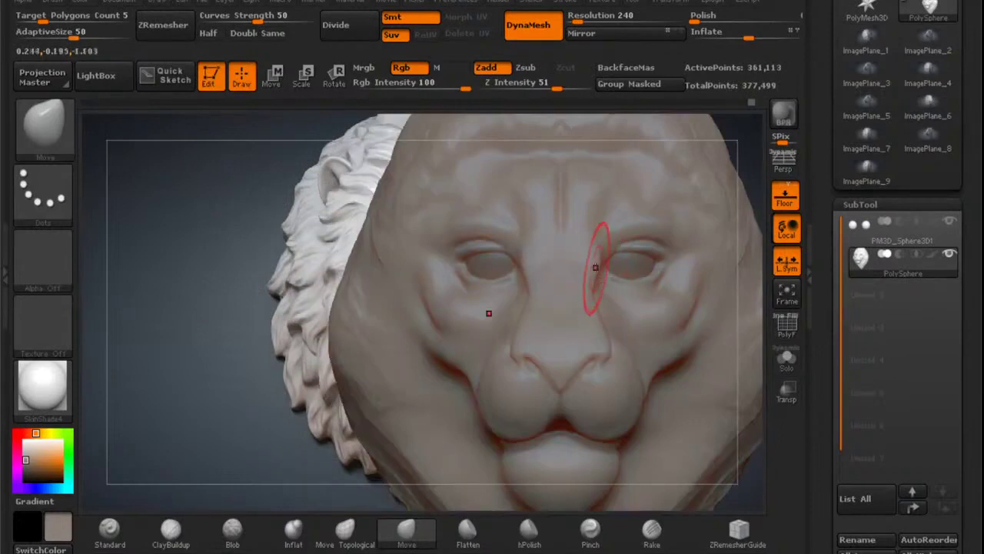
# Adjust the nose bridge profile between the eyes and the nose tip with a resized Move brush.
pyautogui.moveTo(597, 274)
pyautogui.mouseDown(button='right')
pyautogui.moveTo(582, 295)
pyautogui.moveTo(661, 251)
pyautogui.moveTo(658, 229)
pyautogui.moveTo(569, 283)
pyautogui.moveTo(634, 279)
pyautogui.moveTo(573, 279)
pyautogui.moveTo(568, 292)
pyautogui.moveTo(587, 291)
pyautogui.moveTo(575, 297)
pyautogui.mouseUp(button='right')
pyautogui.press('space')
pyautogui.moveTo(570, 297); pyautogui.dragTo(577, 296)
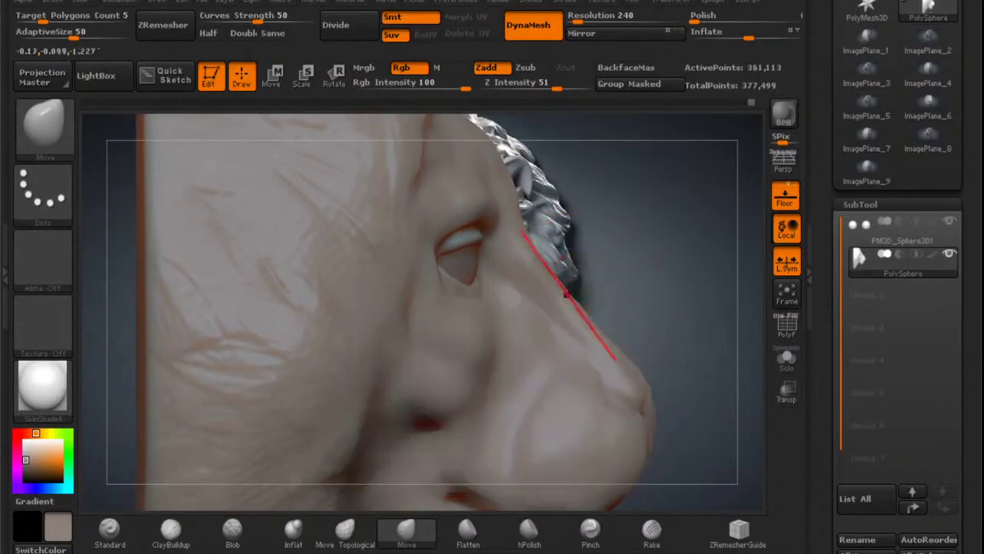
pyautogui.moveTo(572, 292); pyautogui.dragTo(574, 294, button='right')
pyautogui.press('space')
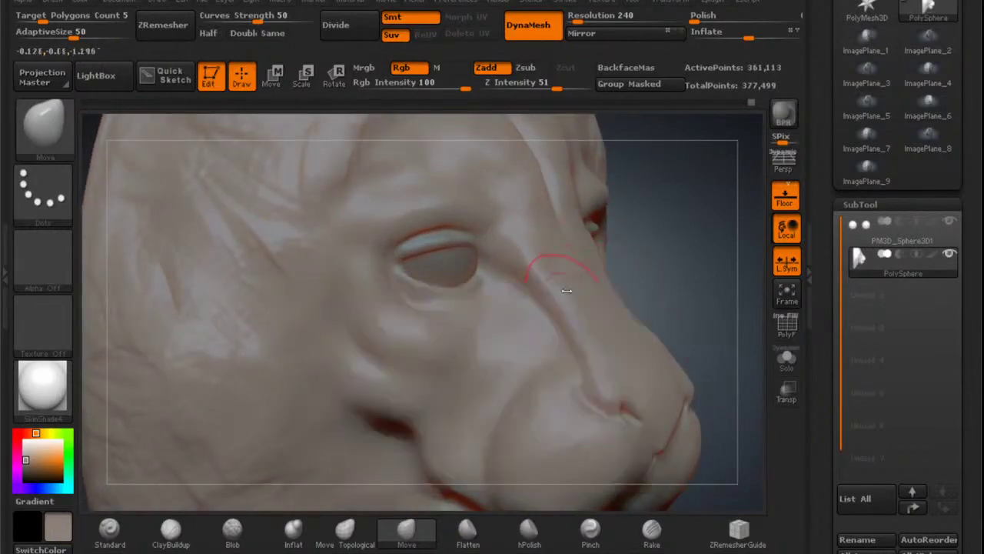
# Build up the top of the nose just above the nostrils with ClayBuildup and smooth it into the bridge.
pyautogui.click(183, 528)
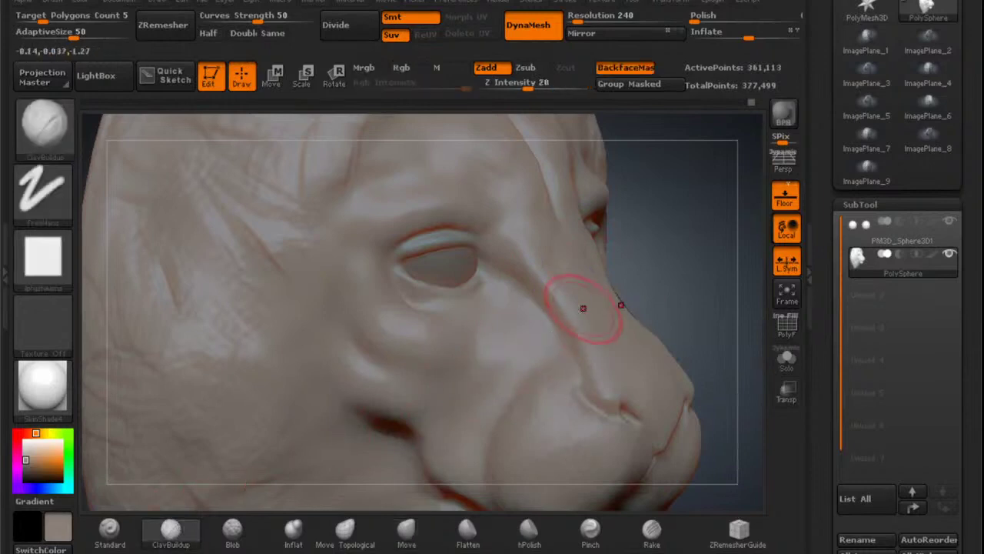
pyautogui.moveTo(615, 298); pyautogui.dragTo(584, 261, button='right')
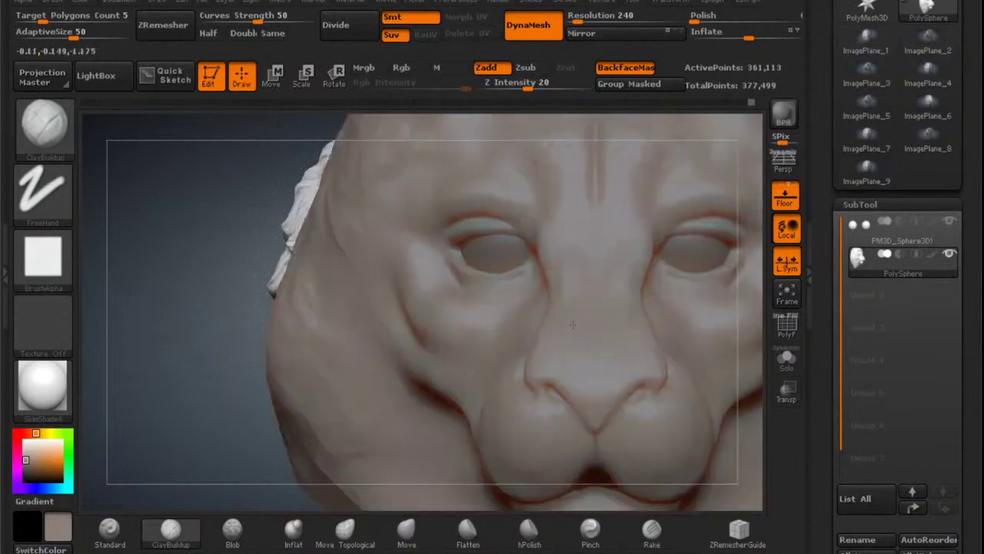
pyautogui.moveTo(567, 361); pyautogui.dragTo(596, 390)
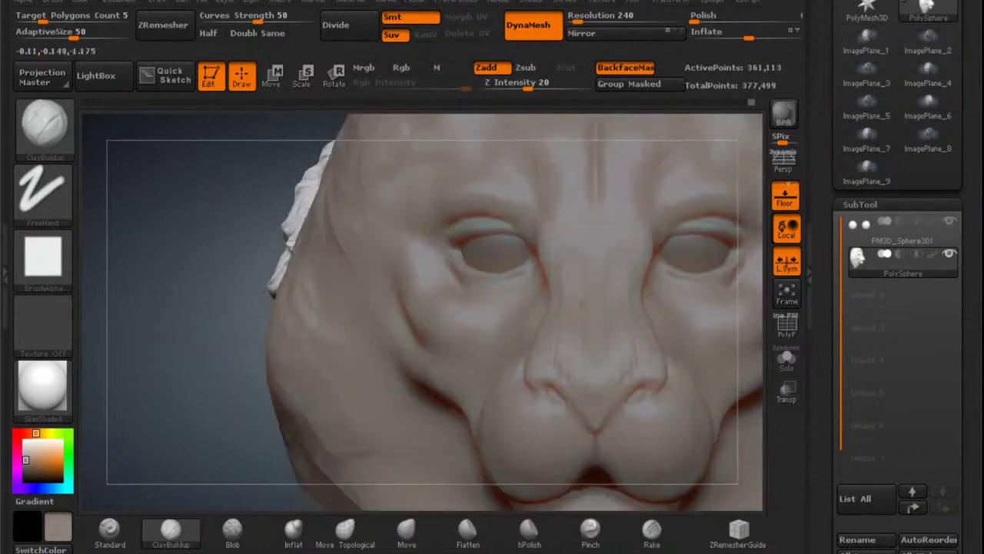
pyautogui.press('shift')
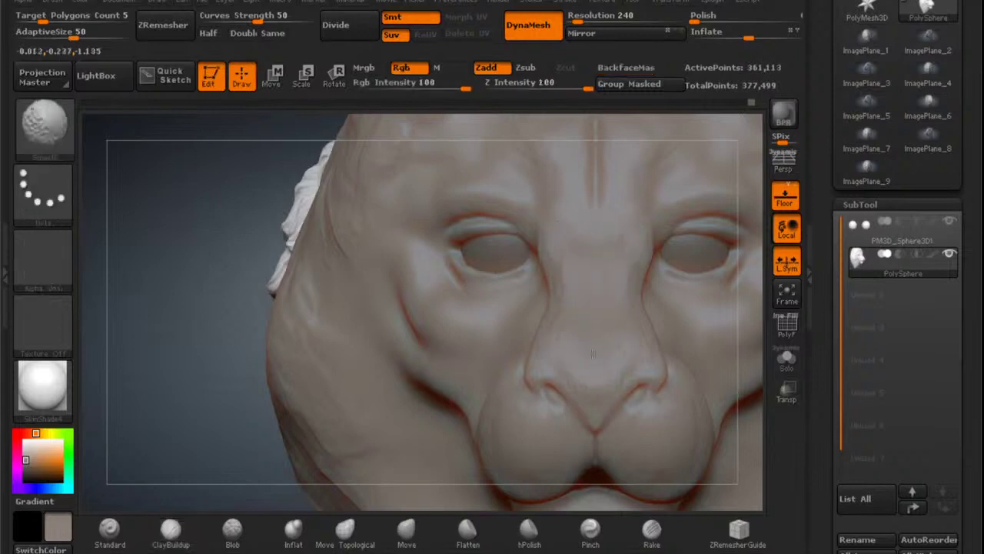
pyautogui.moveTo(593, 353)
pyautogui.keyDown('ctrl'); pyautogui.mouseDown(button='right')
pyautogui.moveTo(606, 338)
pyautogui.moveTo(637, 207)
pyautogui.moveTo(615, 192)
pyautogui.moveTo(640, 190)
pyautogui.moveTo(613, 293)
pyautogui.moveTo(583, 263)
pyautogui.moveTo(572, 208)
pyautogui.moveTo(615, 320)
pyautogui.moveTo(604, 332)
pyautogui.moveTo(594, 321)
pyautogui.mouseUp(button='right'); pyautogui.keyUp('ctrl')
# Round out the lower side outline of the head from the front and back with a larger Move brush and smooth its edge.
pyautogui.click(406, 530)
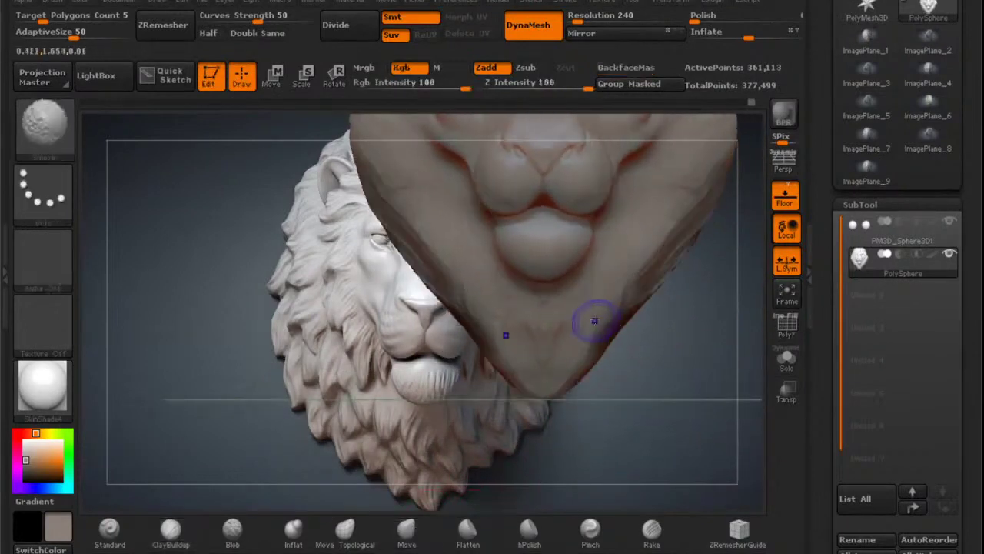
pyautogui.press('space')
pyautogui.moveTo(628, 309); pyautogui.dragTo(635, 309)
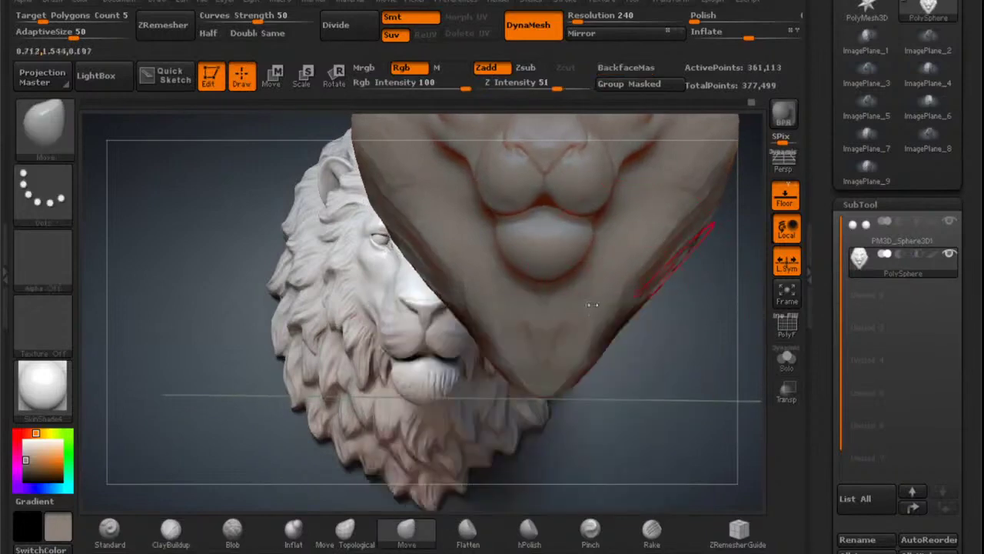
pyautogui.moveTo(517, 288); pyautogui.dragTo(607, 304, button='right')
pyautogui.moveTo(563, 317)
pyautogui.mouseDown()
pyautogui.moveTo(580, 323)
pyautogui.moveTo(591, 305)
pyautogui.moveTo(573, 341)
pyautogui.mouseUp()
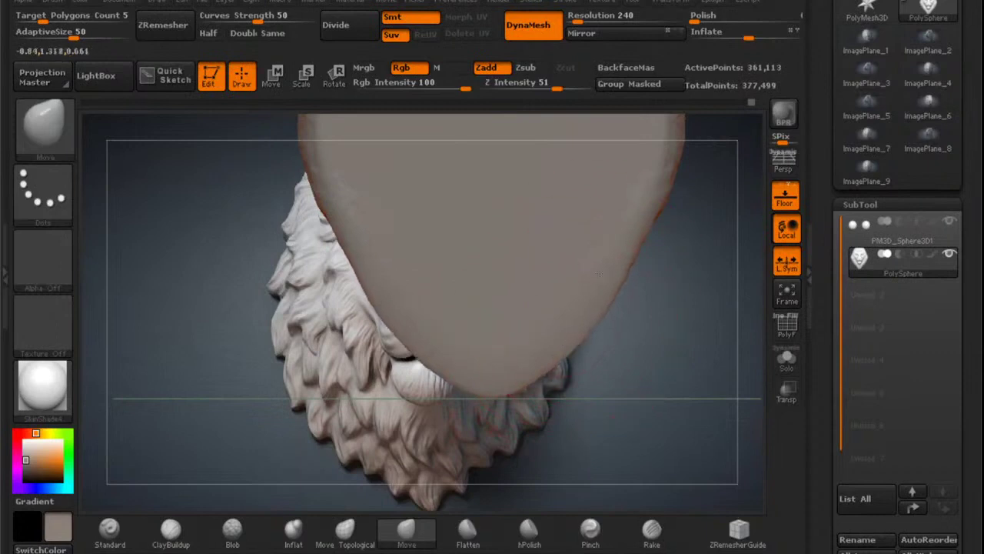
pyautogui.moveTo(598, 273); pyautogui.dragTo(606, 269)
pyautogui.keyDown('alt'); pyautogui.moveTo(611, 246); pyautogui.dragTo(574, 347, button='right'); pyautogui.keyUp('alt')
pyautogui.keyDown('shift'); pyautogui.moveTo(628, 226); pyautogui.dragTo(621, 207); pyautogui.keyUp('shift')
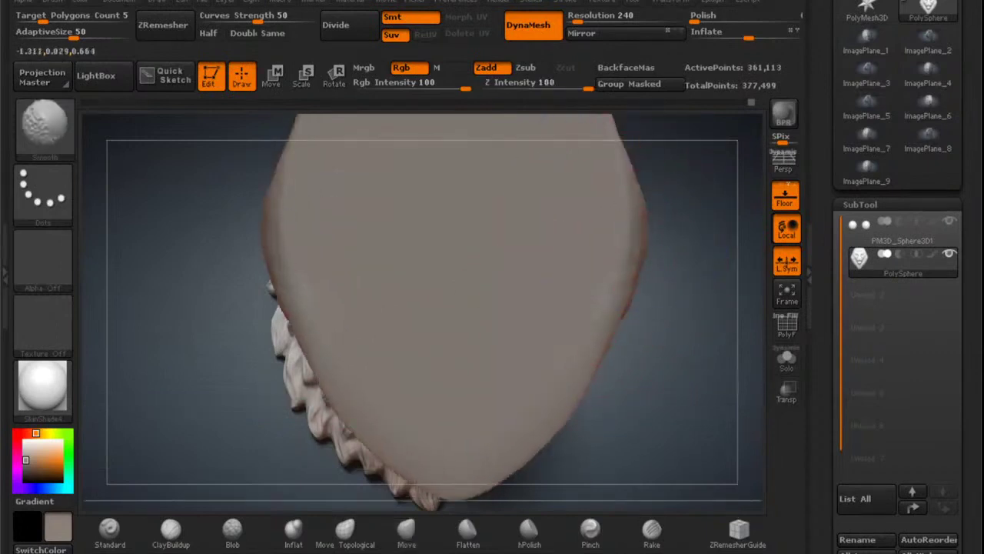
pyautogui.moveTo(612, 235)
pyautogui.keyDown('alt'); pyautogui.mouseDown(button='right')
pyautogui.moveTo(582, 345)
pyautogui.moveTo(582, 263)
pyautogui.moveTo(583, 293)
pyautogui.mouseUp(button='right'); pyautogui.keyUp('alt')
pyautogui.moveTo(501, 214); pyautogui.dragTo(502, 205)
pyautogui.moveTo(680, 256)
pyautogui.mouseDown(button='right')
pyautogui.moveTo(611, 273)
pyautogui.moveTo(497, 189)
pyautogui.mouseUp(button='right')
pyautogui.moveTo(497, 189); pyautogui.dragTo(481, 192, button='right')
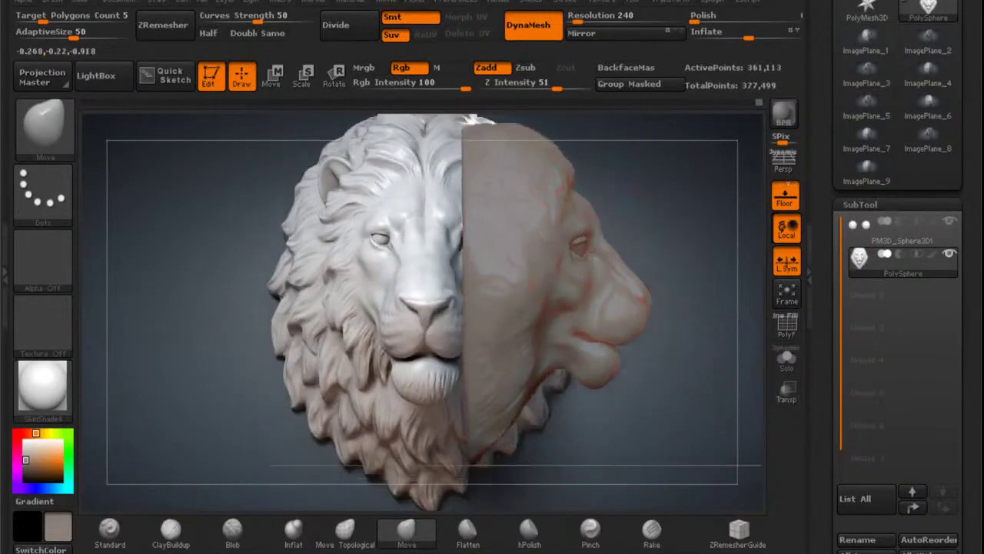
# Refine the chin and the surface beneath it from the front with a resized Move brush and smoothing.
pyautogui.keyDown('ctrl'); pyautogui.moveTo(538, 293); pyautogui.dragTo(539, 230, button='right'); pyautogui.keyUp('ctrl')
pyautogui.keyDown('alt'); pyautogui.moveTo(538, 230); pyautogui.dragTo(573, 334, button='right'); pyautogui.keyUp('alt')
pyautogui.keyDown('alt'); pyautogui.moveTo(601, 287); pyautogui.dragTo(544, 287, button='right'); pyautogui.keyUp('alt')
pyautogui.keyDown('alt'); pyautogui.moveTo(584, 313); pyautogui.dragTo(545, 296, button='right'); pyautogui.keyUp('alt')
pyautogui.moveTo(595, 277); pyautogui.dragTo(535, 285, button='right')
pyautogui.moveTo(576, 296)
pyautogui.mouseDown(button='right')
pyautogui.moveTo(573, 286)
pyautogui.moveTo(555, 287)
pyautogui.mouseUp(button='right')
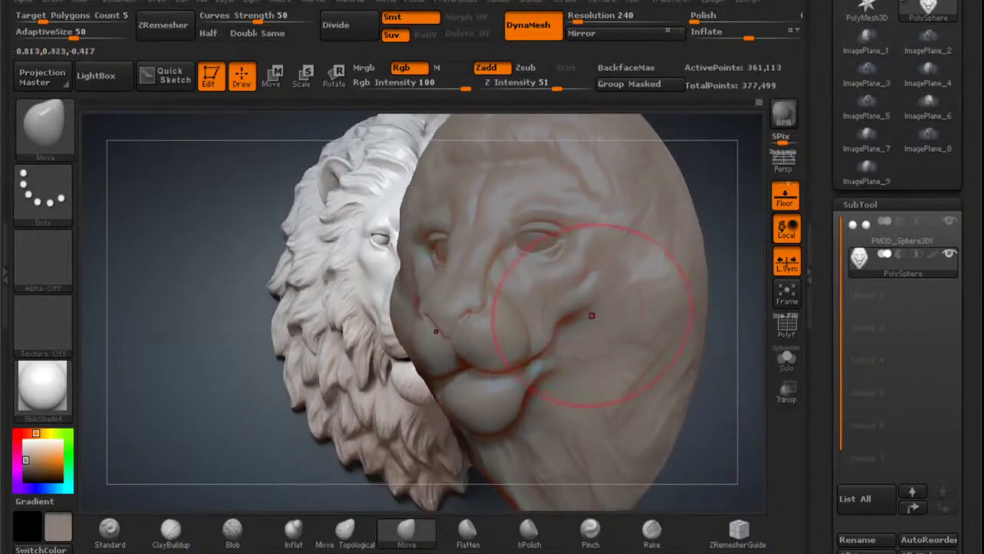
pyautogui.keyDown('alt'); pyautogui.moveTo(592, 315); pyautogui.dragTo(657, 233, button='right'); pyautogui.keyUp('alt')
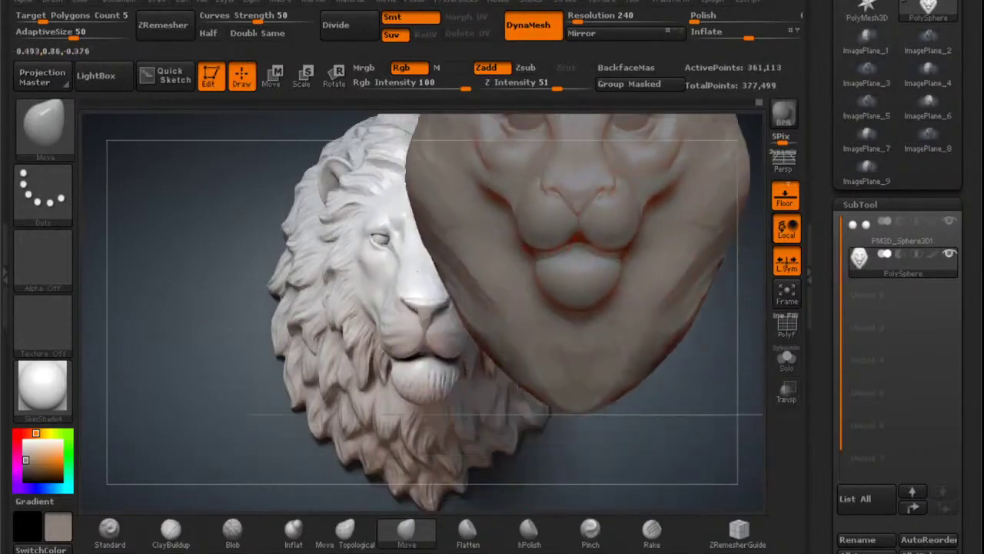
pyautogui.moveTo(579, 296)
pyautogui.keyDown('alt'); pyautogui.mouseDown(button='right')
pyautogui.moveTo(589, 293)
pyautogui.moveTo(592, 333)
pyautogui.mouseUp(button='right'); pyautogui.keyUp('alt')
pyautogui.press('space')
pyautogui.moveTo(601, 300); pyautogui.dragTo(597, 302)
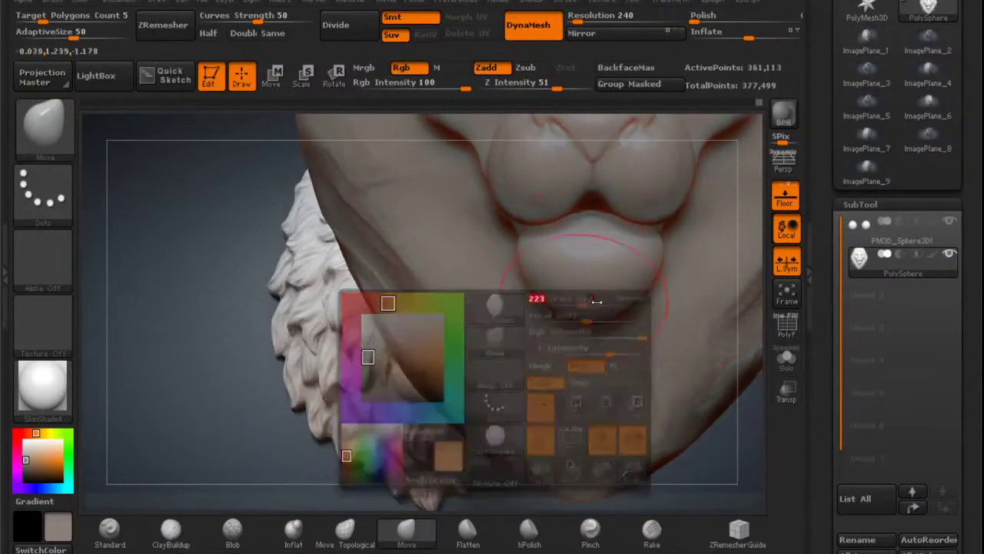
pyautogui.press('shift')
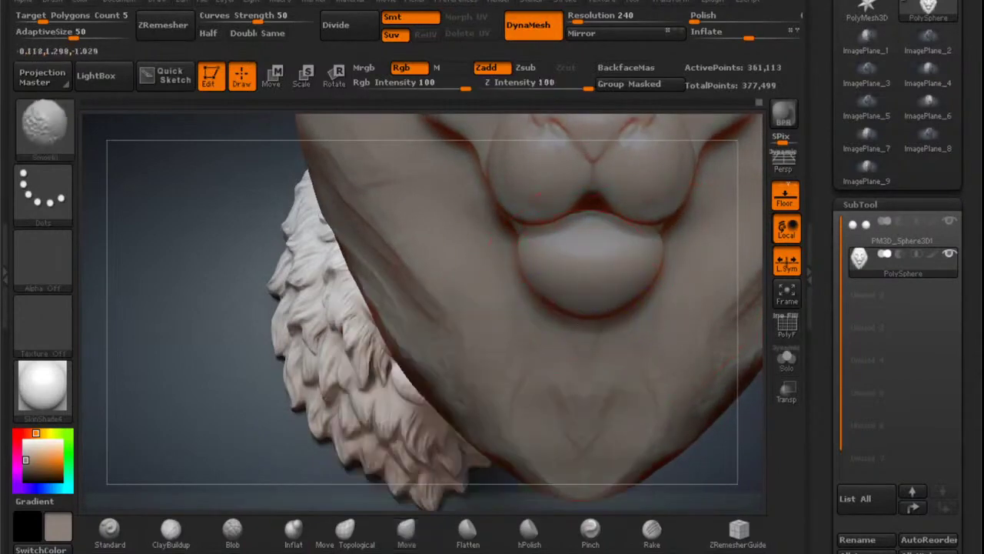
# Turn the head to its side profile and load the lion head3 texture as the reference image plane.
pyautogui.moveTo(646, 195)
pyautogui.mouseDown(button='right')
pyautogui.moveTo(572, 257)
pyautogui.moveTo(569, 297)
pyautogui.moveTo(582, 315)
pyautogui.moveTo(575, 334)
pyautogui.moveTo(562, 324)
pyautogui.moveTo(552, 352)
pyautogui.mouseUp(button='right')
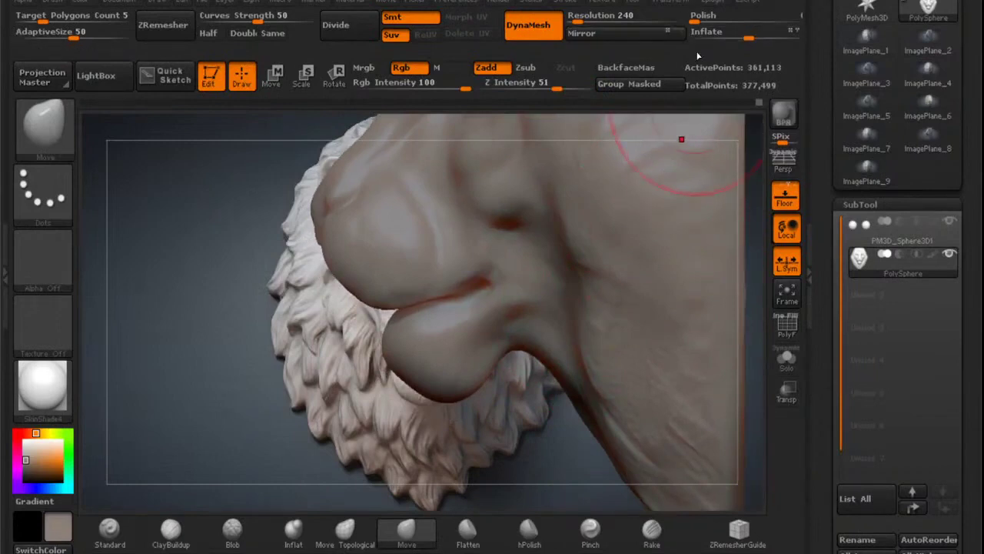
pyautogui.click(599, 2)
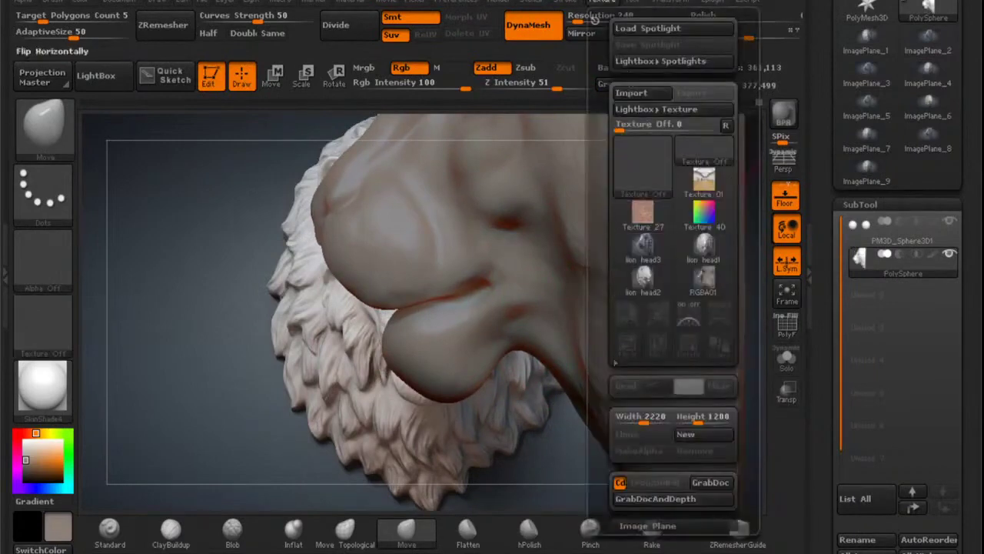
pyautogui.moveTo(650, 251)
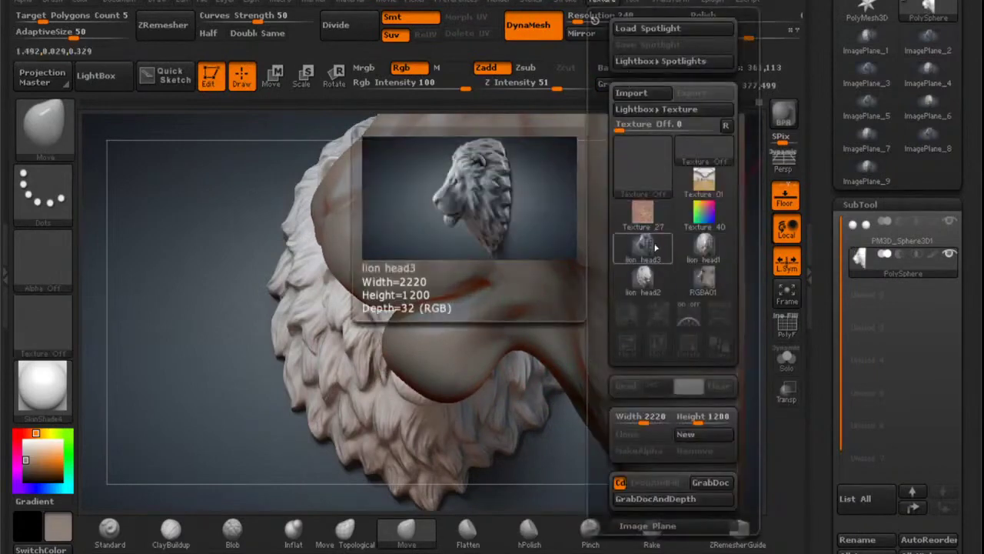
pyautogui.click(647, 246)
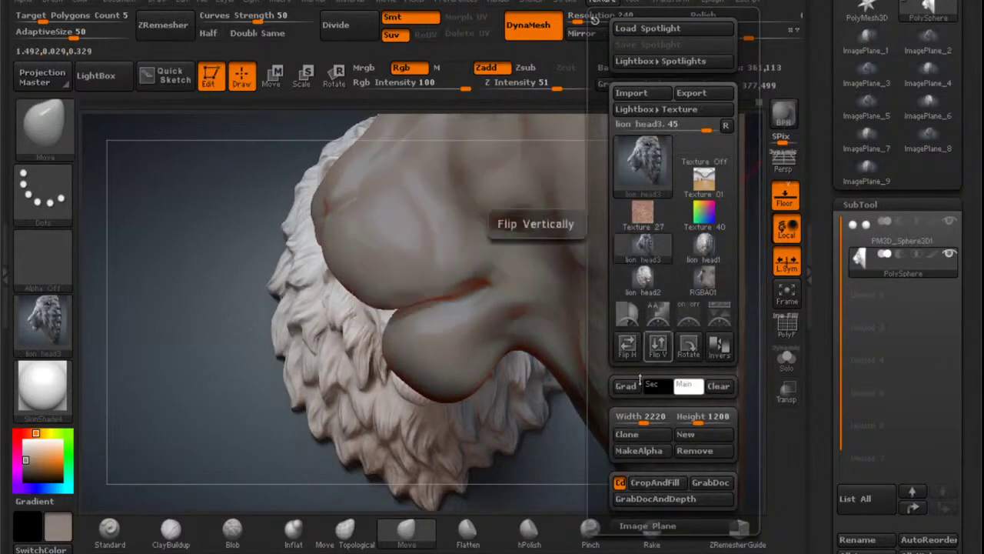
pyautogui.click(647, 525)
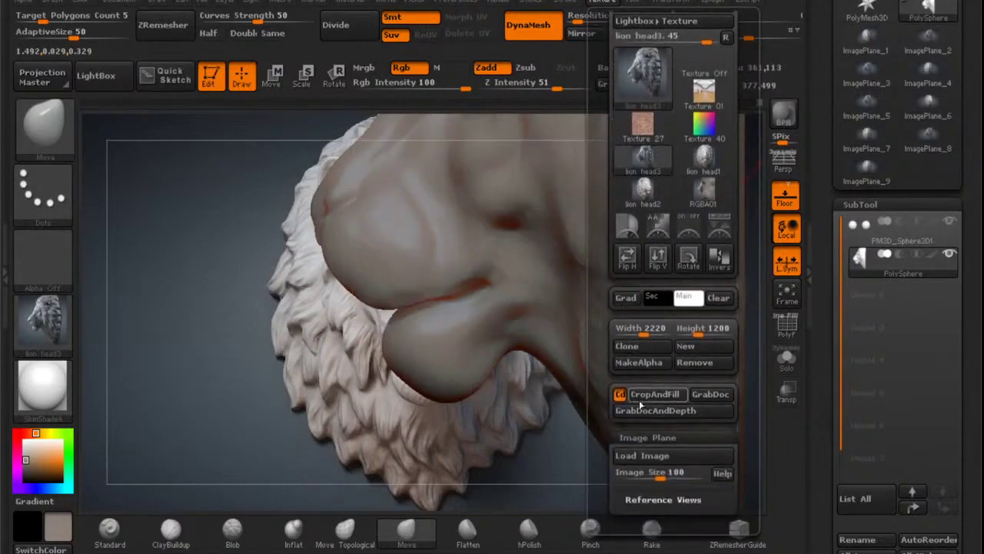
pyautogui.click(651, 455)
# Reshape the underside of the chin and the throat in profile with the Move brush to match the side reference.
pyautogui.moveTo(533, 332)
pyautogui.keyDown('alt'); pyautogui.mouseDown(button='right')
pyautogui.moveTo(531, 293)
pyautogui.moveTo(485, 330)
pyautogui.moveTo(507, 303)
pyautogui.moveTo(476, 344)
pyautogui.mouseUp(button='right'); pyautogui.keyUp('alt')
pyautogui.moveTo(431, 339); pyautogui.dragTo(429, 345)
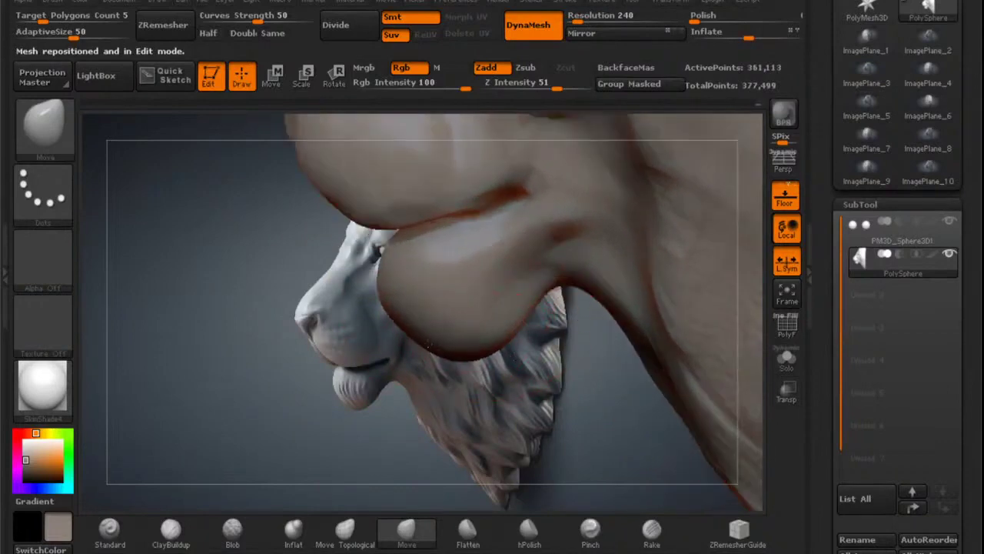
pyautogui.moveTo(514, 326)
pyautogui.mouseDown()
pyautogui.moveTo(524, 336)
pyautogui.moveTo(536, 300)
pyautogui.moveTo(563, 277)
pyautogui.mouseUp()
pyautogui.moveTo(555, 296)
pyautogui.keyDown('alt'); pyautogui.mouseDown(button='right')
pyautogui.moveTo(542, 251)
pyautogui.moveTo(498, 244)
pyautogui.mouseUp(button='right'); pyautogui.keyUp('alt')
pyautogui.moveTo(614, 329); pyautogui.dragTo(603, 340)
pyautogui.moveTo(644, 365); pyautogui.dragTo(631, 378)
pyautogui.moveTo(603, 340)
pyautogui.keyDown('alt'); pyautogui.mouseDown(button='right')
pyautogui.moveTo(550, 312)
pyautogui.moveTo(550, 289)
pyautogui.moveTo(538, 305)
pyautogui.mouseUp(button='right'); pyautogui.keyUp('alt')
# Pull the lower neck toward the tip of the head base with the Move brush and smooth the throat.
pyautogui.moveTo(520, 358); pyautogui.dragTo(529, 395)
pyautogui.moveTo(500, 367); pyautogui.dragTo(577, 334, button='right')
pyautogui.moveTo(540, 382); pyautogui.dragTo(505, 410)
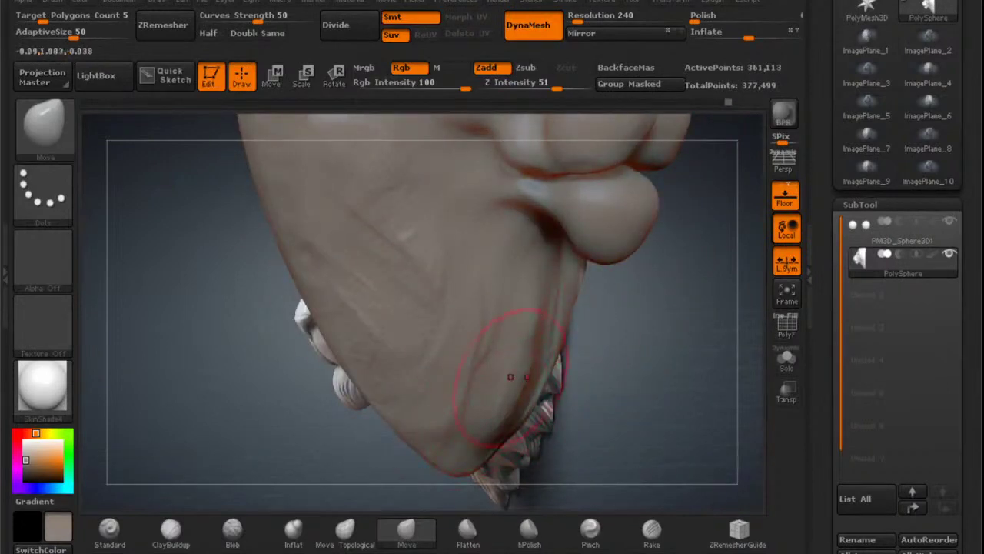
pyautogui.keyDown('shift'); pyautogui.moveTo(504, 336); pyautogui.dragTo(523, 317); pyautogui.keyUp('shift')
pyautogui.moveTo(550, 329)
pyautogui.mouseDown(button='right')
pyautogui.moveTo(600, 297)
pyautogui.moveTo(594, 325)
pyautogui.moveTo(580, 282)
pyautogui.moveTo(555, 307)
pyautogui.moveTo(560, 339)
pyautogui.mouseUp(button='right')
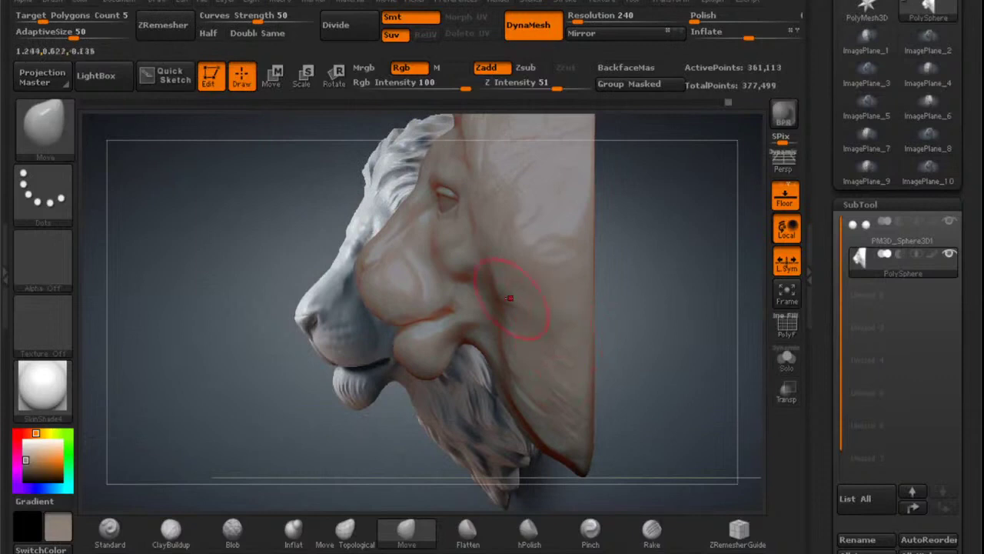
# Resize the Move brush and adjust the lower edge of the muzzle below the nose in side view.
pyautogui.moveTo(509, 298)
pyautogui.keyDown('alt'); pyautogui.mouseDown(button='right')
pyautogui.moveTo(505, 356)
pyautogui.moveTo(475, 378)
pyautogui.mouseUp(button='right'); pyautogui.keyUp('alt')
pyautogui.moveTo(399, 310)
pyautogui.keyDown('ctrl'); pyautogui.mouseDown(button='right')
pyautogui.moveTo(431, 338)
pyautogui.moveTo(484, 327)
pyautogui.mouseUp(button='right'); pyautogui.keyUp('ctrl')
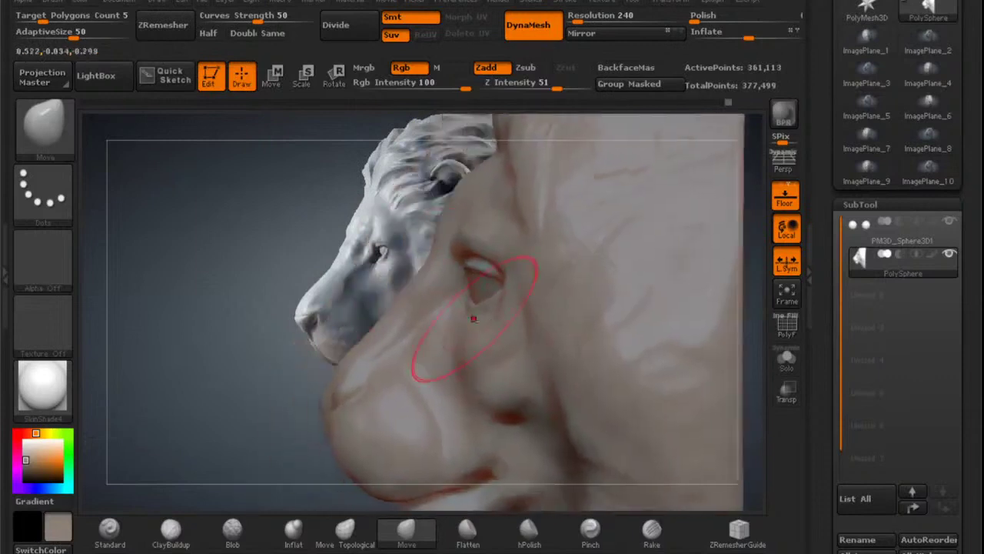
pyautogui.keyDown('alt'); pyautogui.moveTo(408, 260); pyautogui.dragTo(429, 285, button='right'); pyautogui.keyUp('alt')
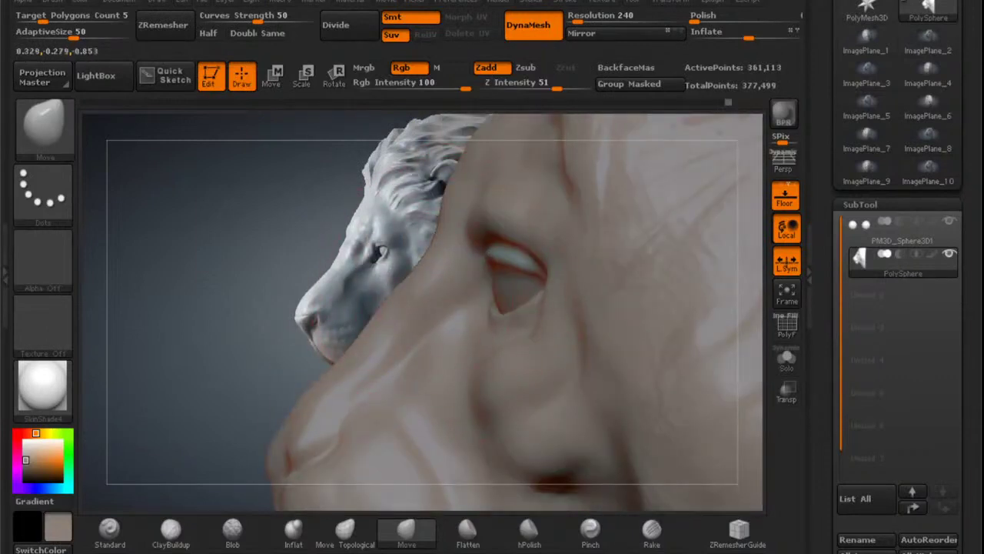
pyautogui.keyDown('alt'); pyautogui.moveTo(503, 196); pyautogui.dragTo(471, 269, button='right'); pyautogui.keyUp('alt')
pyautogui.moveTo(479, 234)
pyautogui.keyDown('alt'); pyautogui.mouseDown(button='right')
pyautogui.moveTo(464, 279)
pyautogui.moveTo(455, 263)
pyautogui.mouseUp(button='right'); pyautogui.keyUp('alt')
pyautogui.keyDown('alt'); pyautogui.moveTo(455, 263); pyautogui.dragTo(510, 123, button='right'); pyautogui.keyUp('alt')
pyautogui.moveTo(450, 306)
pyautogui.mouseDown(button='right')
pyautogui.moveTo(430, 299)
pyautogui.moveTo(443, 302)
pyautogui.mouseUp(button='right')
pyautogui.moveTo(443, 302)
pyautogui.keyDown('ctrl'); pyautogui.mouseDown(button='right')
pyautogui.moveTo(455, 329)
pyautogui.moveTo(451, 290)
pyautogui.moveTo(459, 292)
pyautogui.mouseUp(button='right'); pyautogui.keyUp('ctrl')
pyautogui.press('space')
pyautogui.moveTo(458, 292)
pyautogui.mouseDown()
pyautogui.moveTo(446, 292)
pyautogui.moveTo(454, 275)
pyautogui.moveTo(443, 290)
pyautogui.mouseUp()
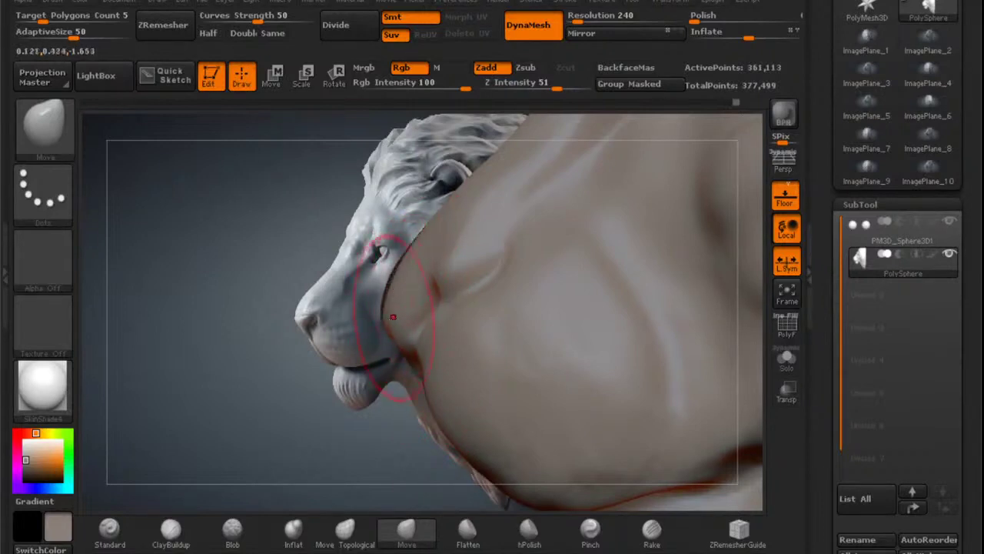
pyautogui.keyDown('alt'); pyautogui.moveTo(466, 344); pyautogui.dragTo(496, 269, button='right'); pyautogui.keyUp('alt')
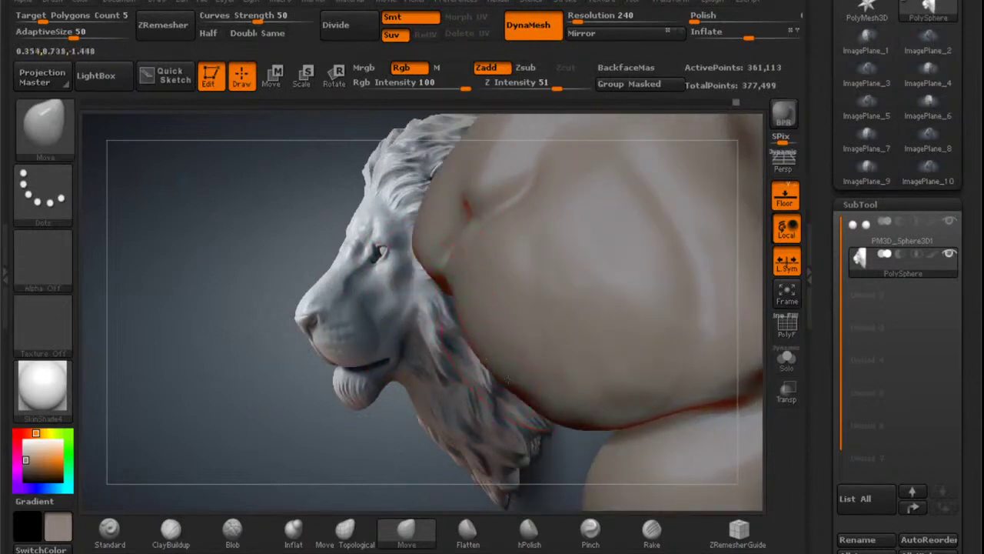
pyautogui.moveTo(507, 379); pyautogui.dragTo(516, 378)
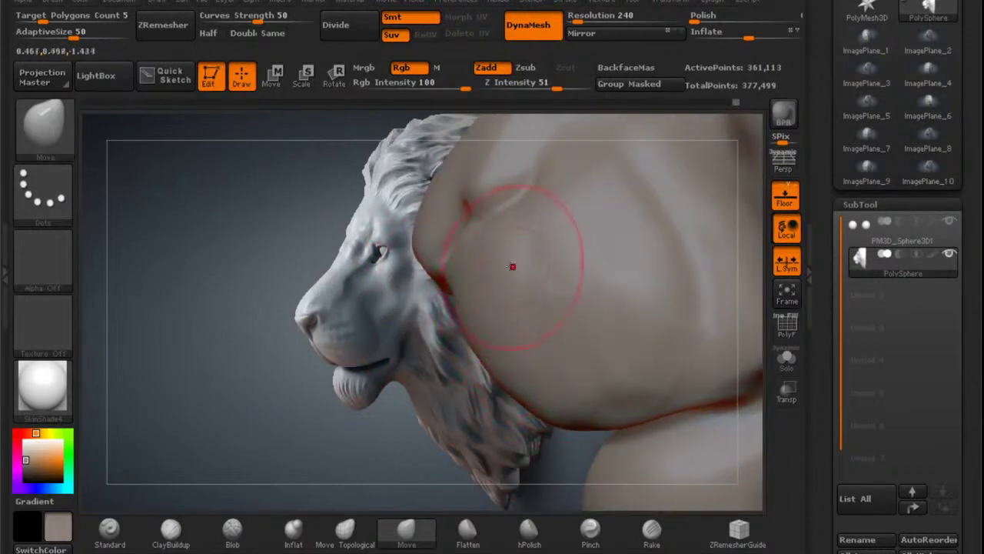
# Deepen the nostril crease on the side of the nose with a smaller brush, switch to the Standard brush and quick-save the project.
pyautogui.moveTo(513, 267)
pyautogui.keyDown('alt'); pyautogui.mouseDown(button='right')
pyautogui.moveTo(526, 314)
pyautogui.moveTo(507, 350)
pyautogui.moveTo(454, 388)
pyautogui.mouseUp(button='right'); pyautogui.keyUp('alt')
pyautogui.press('space')
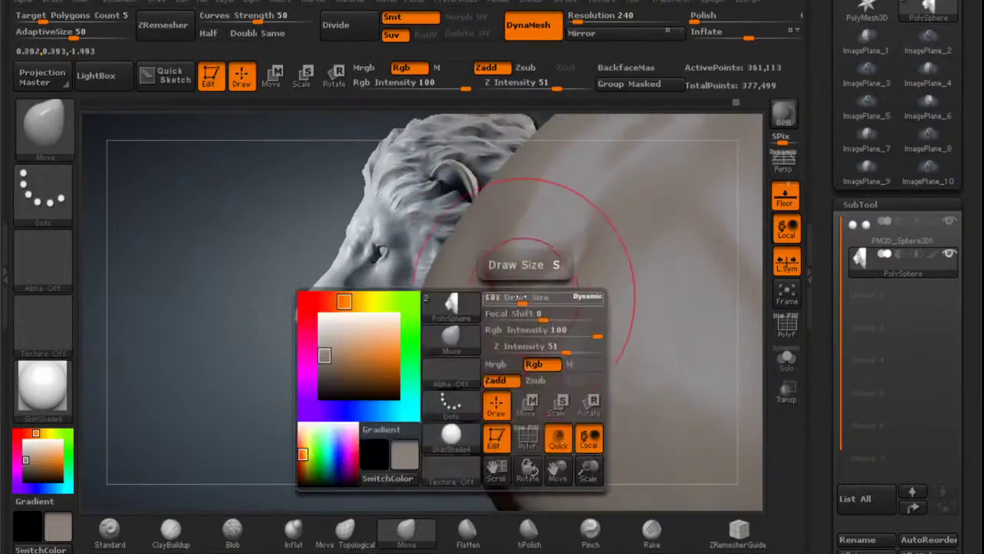
pyautogui.moveTo(522, 298); pyautogui.dragTo(510, 298)
pyautogui.moveTo(517, 273); pyautogui.dragTo(503, 275, button='right')
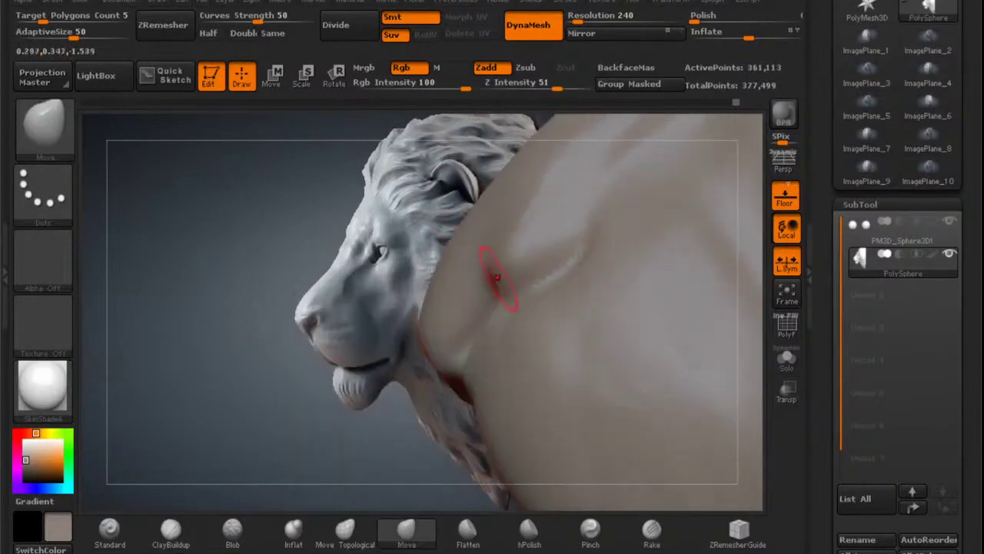
pyautogui.moveTo(500, 323); pyautogui.dragTo(548, 326, button='right')
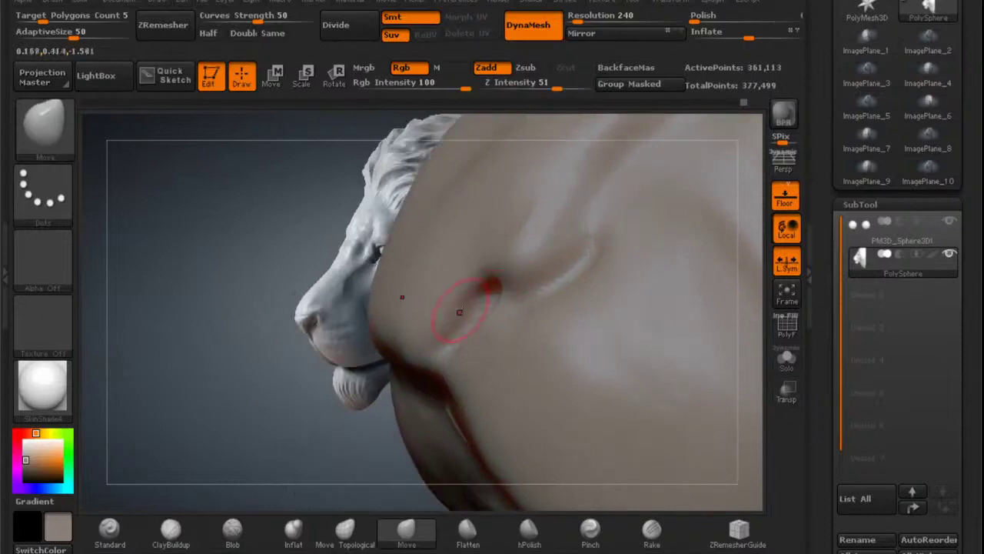
pyautogui.click(109, 529)
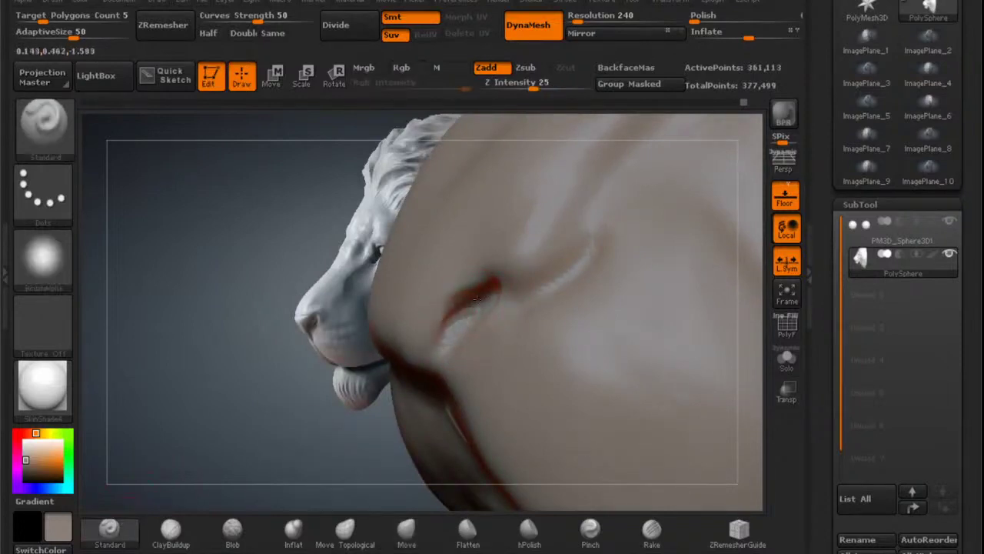
pyautogui.hotkey('ctrl', 's')
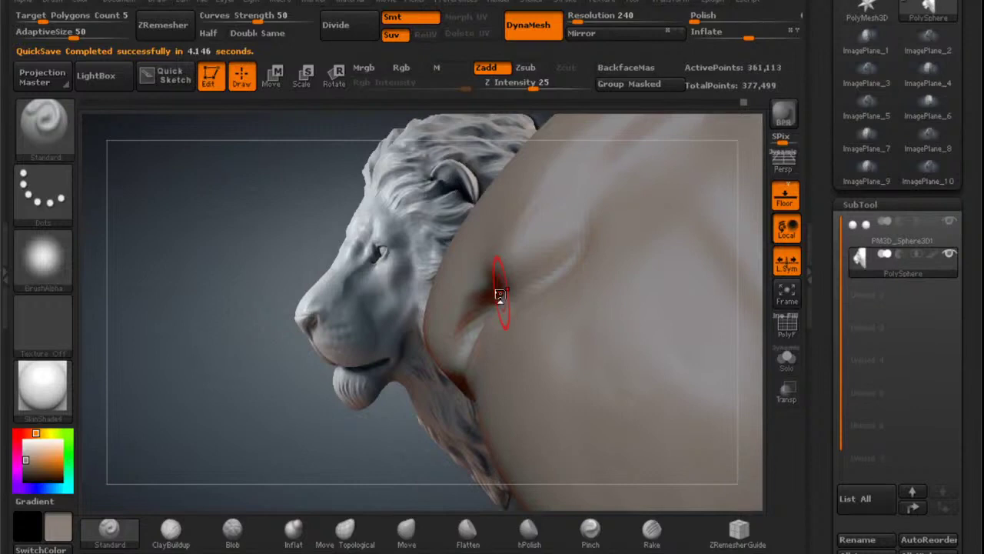
# Turn off DynaMesh for the head mesh.
pyautogui.moveTo(223, 193)
pyautogui.mouseDown()
pyautogui.moveTo(189, 187)
pyautogui.moveTo(292, 207)
pyautogui.mouseUp()
pyautogui.moveTo(266, 267); pyautogui.dragTo(183, 231)
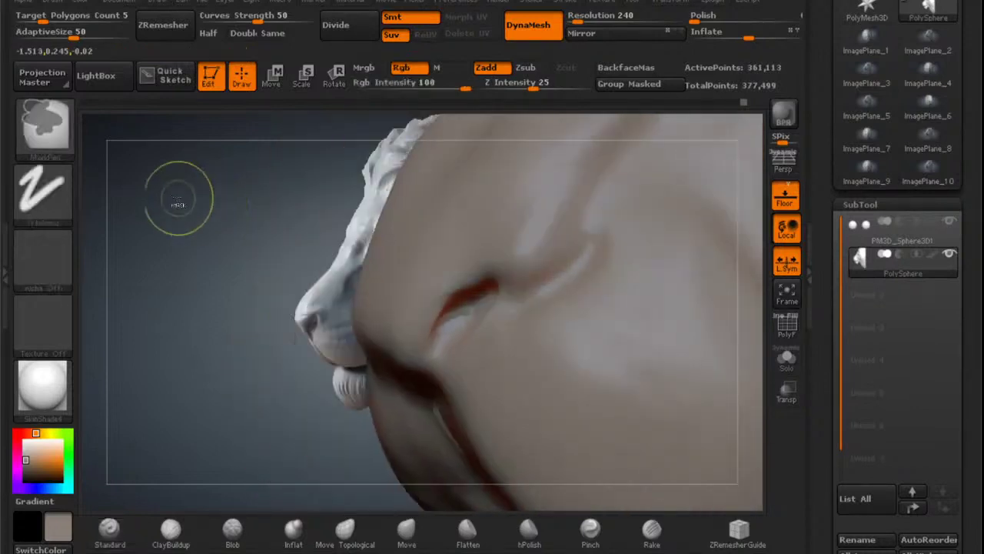
pyautogui.press('shift')
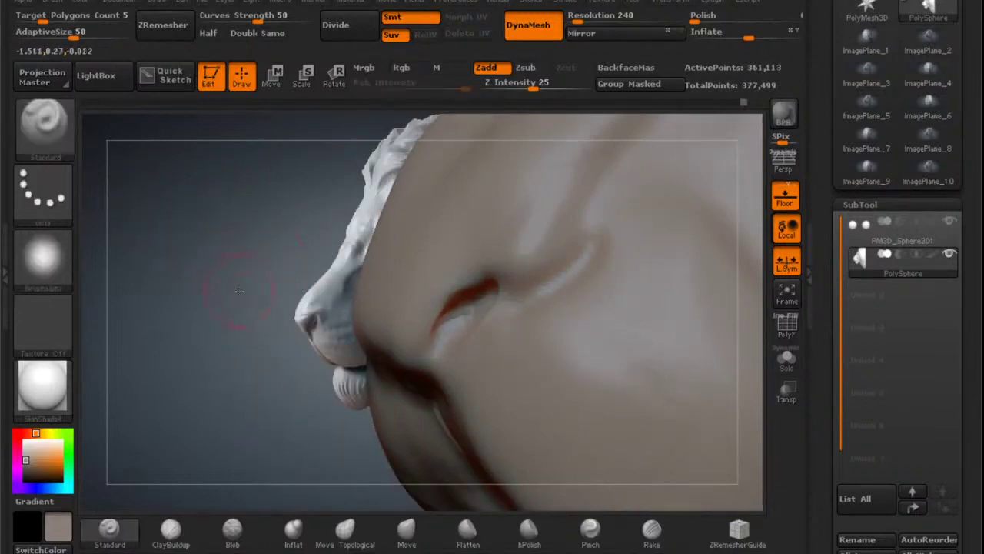
pyautogui.click(531, 25)
pyautogui.click(532, 26)
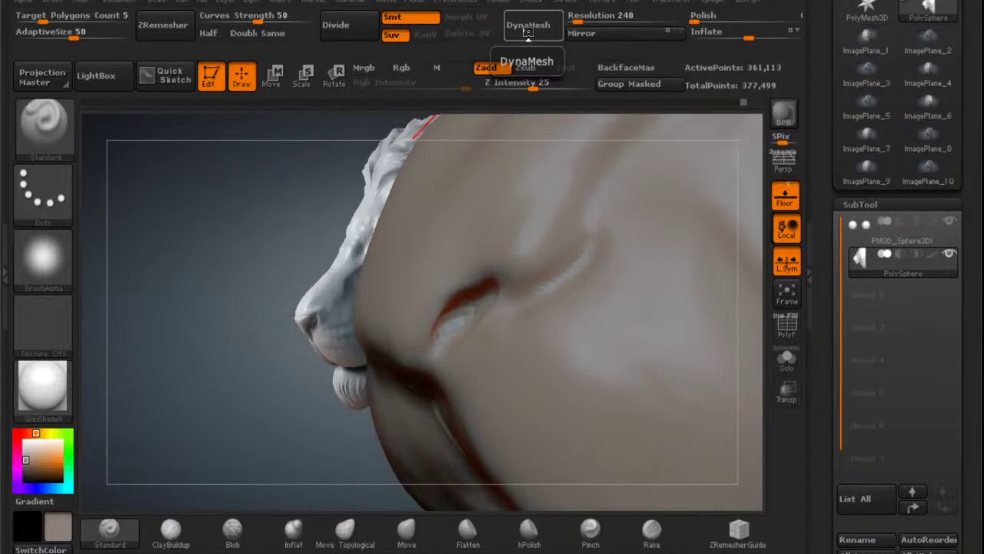
# Pull the nostril opening wider and deeper on the side of the nose with the Move brush.
pyautogui.moveTo(576, 233)
pyautogui.mouseDown(button='right')
pyautogui.moveTo(634, 234)
pyautogui.moveTo(551, 238)
pyautogui.moveTo(550, 220)
pyautogui.mouseUp(button='right')
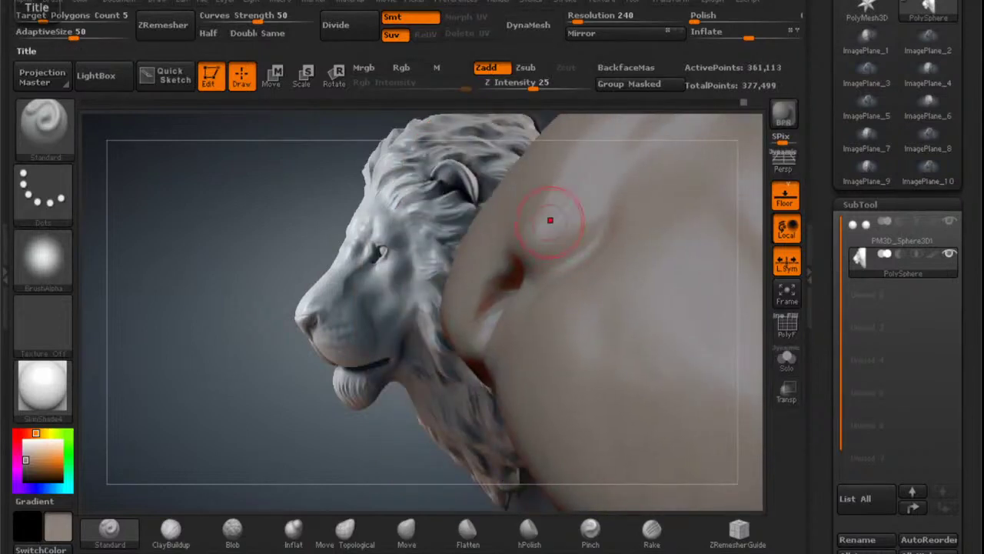
pyautogui.keyDown('ctrl'); pyautogui.moveTo(490, 245); pyautogui.dragTo(474, 302, button='right'); pyautogui.keyUp('ctrl')
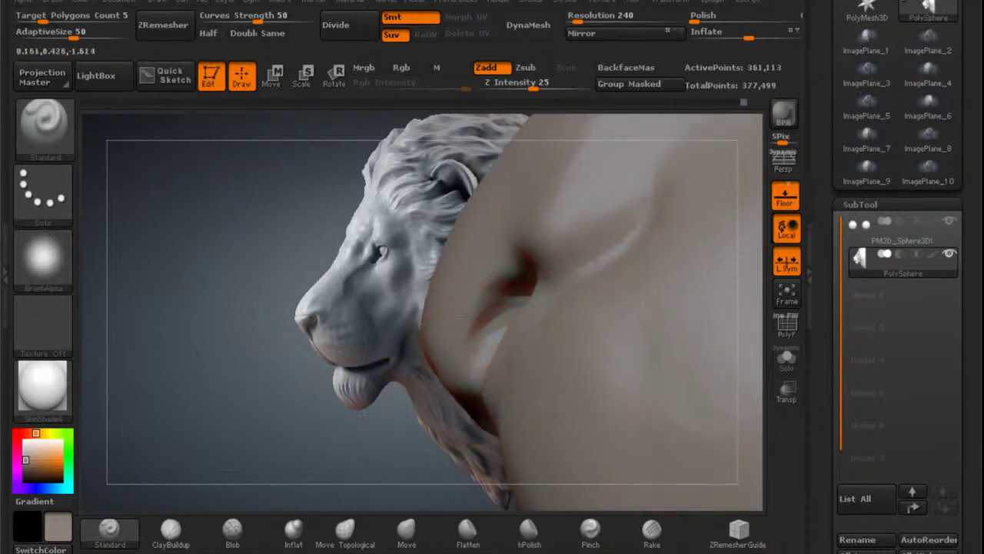
pyautogui.click(419, 527)
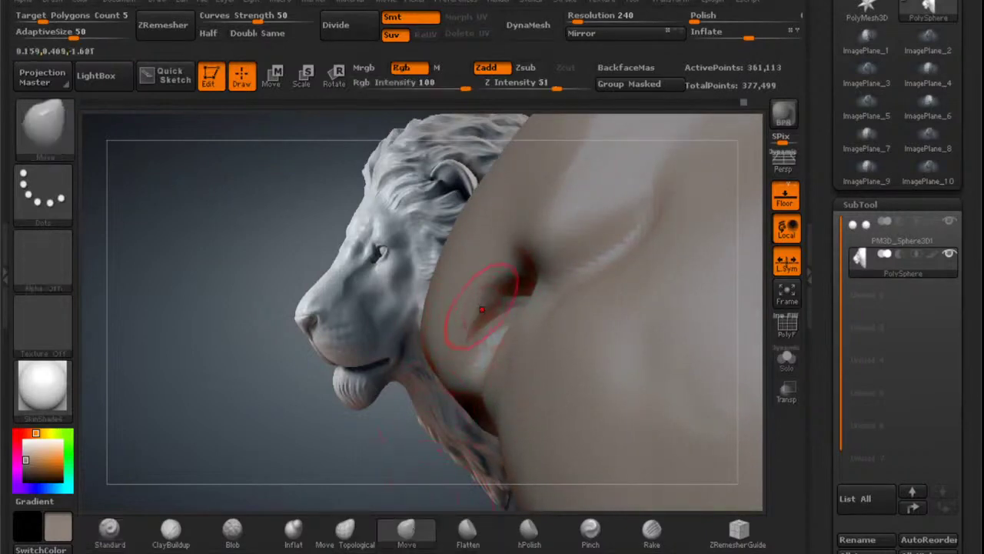
pyautogui.moveTo(482, 309); pyautogui.dragTo(461, 306)
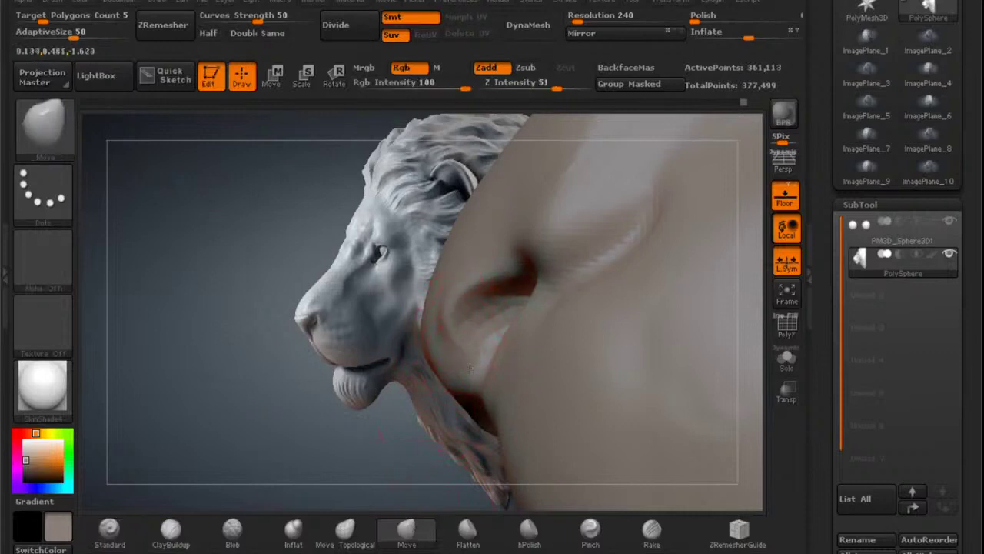
pyautogui.moveTo(451, 338); pyautogui.dragTo(465, 327)
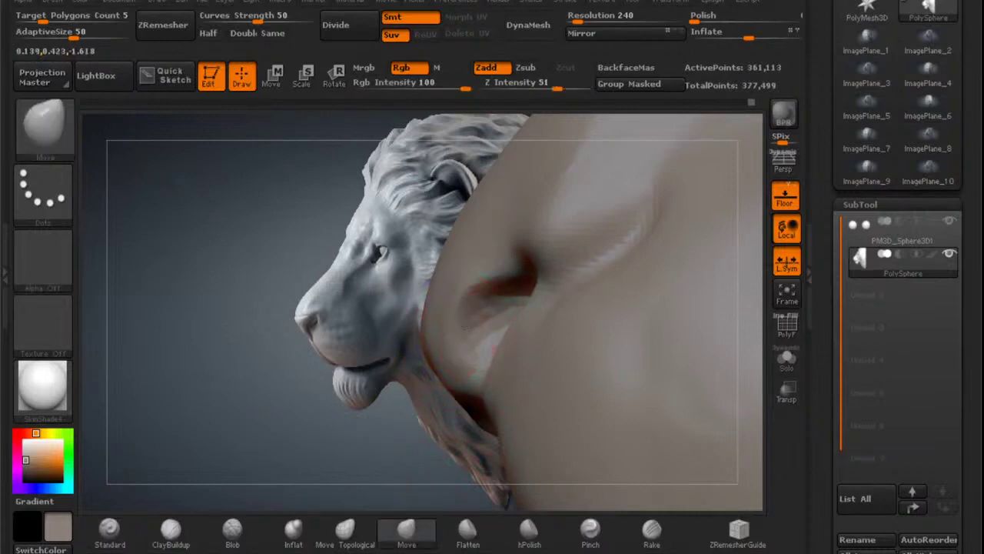
pyautogui.moveTo(468, 284); pyautogui.dragTo(465, 316)
pyautogui.keyDown('alt'); pyautogui.moveTo(504, 285); pyautogui.dragTo(480, 295, button='right'); pyautogui.keyUp('alt')
pyautogui.moveTo(505, 287)
pyautogui.mouseDown()
pyautogui.moveTo(495, 275)
pyautogui.moveTo(470, 282)
pyautogui.mouseUp()
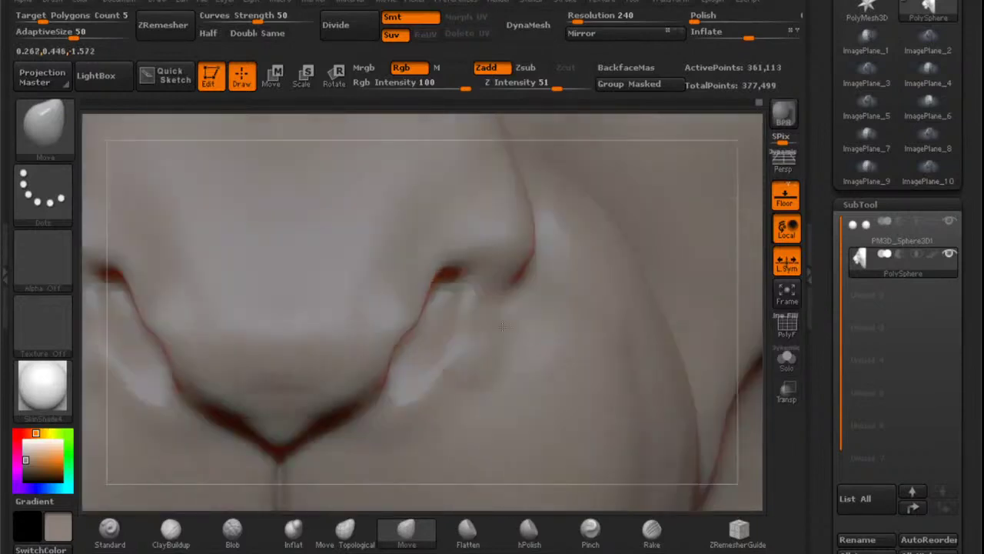
# Smooth the inner edges of the nostrils from the front and nudge the nostril wing outward with the Move brush.
pyautogui.press('shift')
pyautogui.keyDown('shift'); pyautogui.moveTo(448, 330); pyautogui.dragTo(415, 377); pyautogui.keyUp('shift')
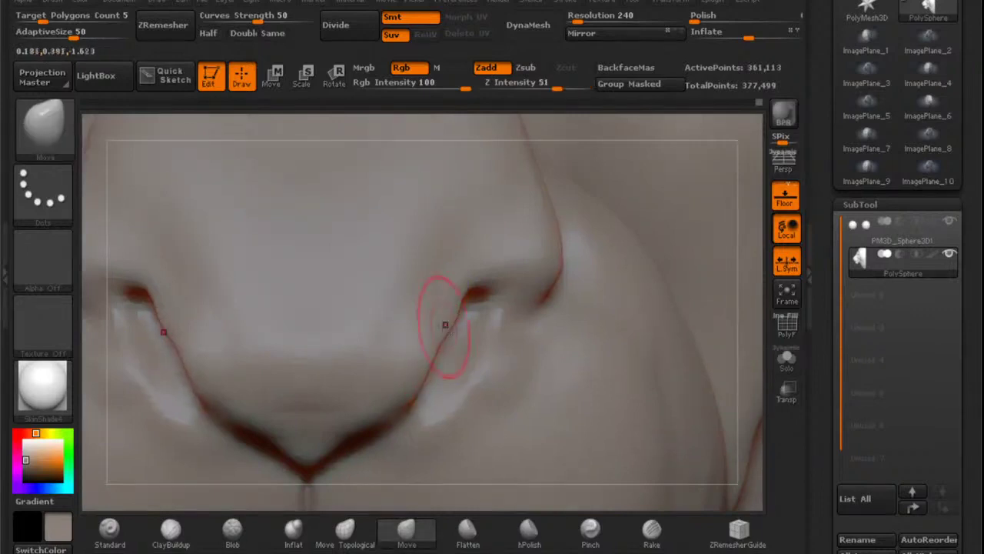
pyautogui.press('shift')
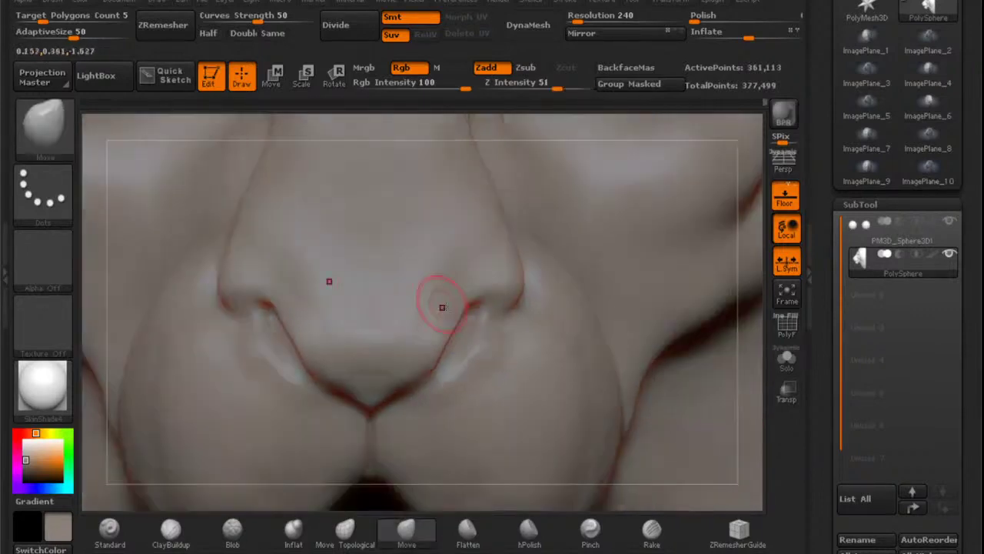
pyautogui.keyDown('alt'); pyautogui.moveTo(442, 308); pyautogui.dragTo(514, 300, button='right'); pyautogui.keyUp('alt')
pyautogui.moveTo(515, 301); pyautogui.dragTo(528, 294)
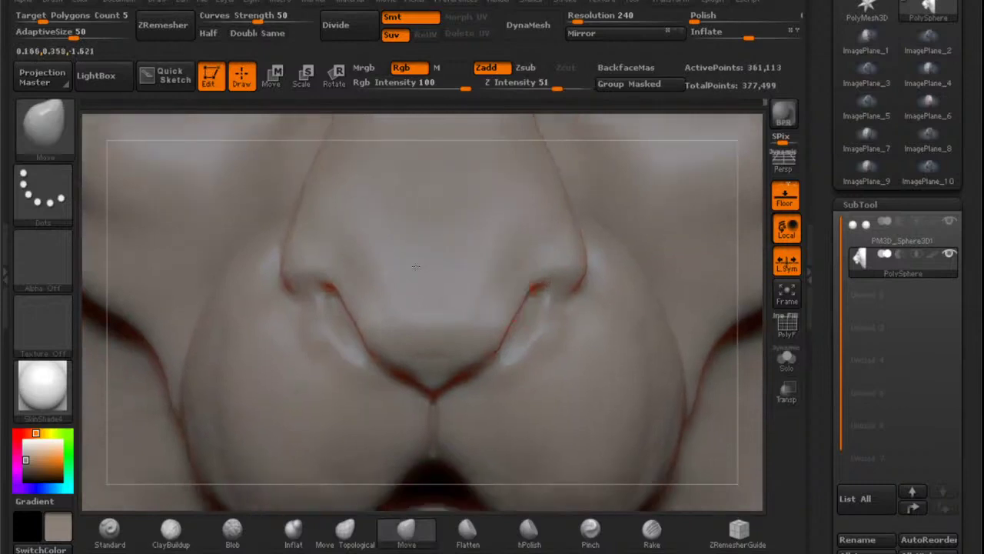
# Remesh the head with DynaMesh at resolution 240 and smooth the surface below the nostril.
pyautogui.moveTo(417, 268)
pyautogui.keyDown('ctrl'); pyautogui.mouseDown(button='right')
pyautogui.moveTo(480, 243)
pyautogui.moveTo(544, 244)
pyautogui.moveTo(552, 270)
pyautogui.moveTo(490, 295)
pyautogui.moveTo(514, 308)
pyautogui.moveTo(523, 295)
pyautogui.mouseUp(button='right'); pyautogui.keyUp('ctrl')
pyautogui.moveTo(526, 261)
pyautogui.keyDown('ctrl'); pyautogui.mouseDown(button='right')
pyautogui.moveTo(530, 300)
pyautogui.moveTo(523, 286)
pyautogui.moveTo(515, 292)
pyautogui.mouseUp(button='right'); pyautogui.keyUp('ctrl')
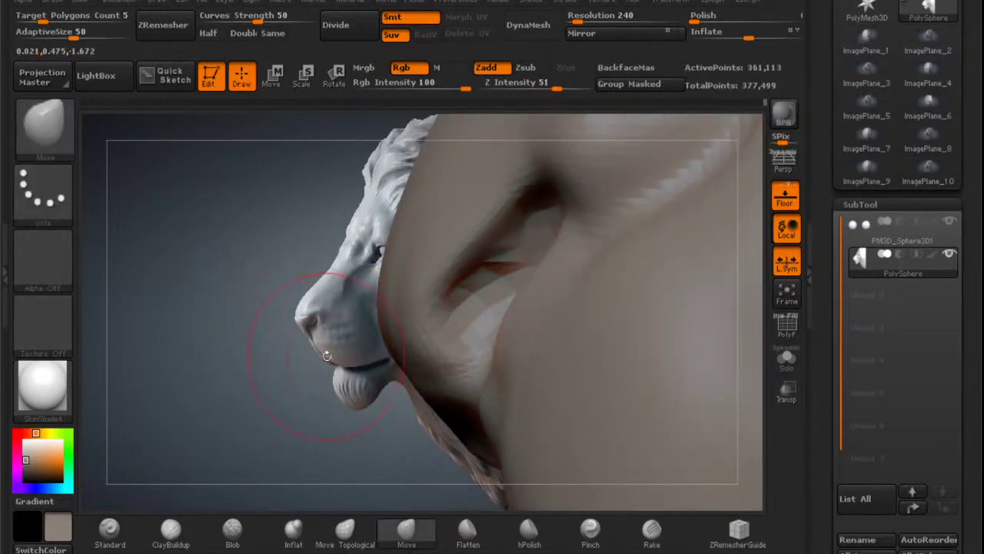
pyautogui.click(547, 44)
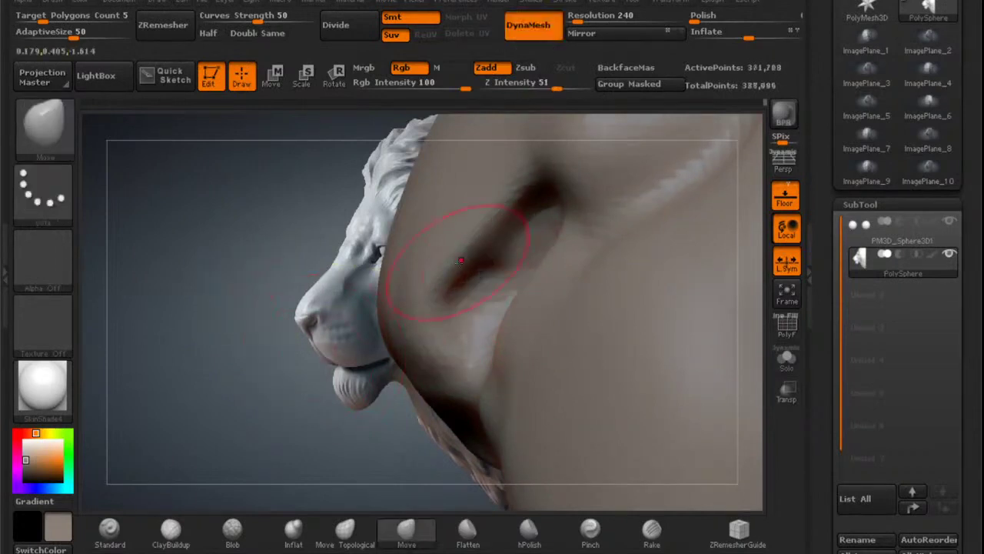
pyautogui.keyDown('alt'); pyautogui.moveTo(515, 332); pyautogui.dragTo(518, 332, button='right'); pyautogui.keyUp('alt')
pyautogui.moveTo(520, 322)
pyautogui.mouseDown()
pyautogui.moveTo(512, 326)
pyautogui.moveTo(569, 253)
pyautogui.mouseUp()
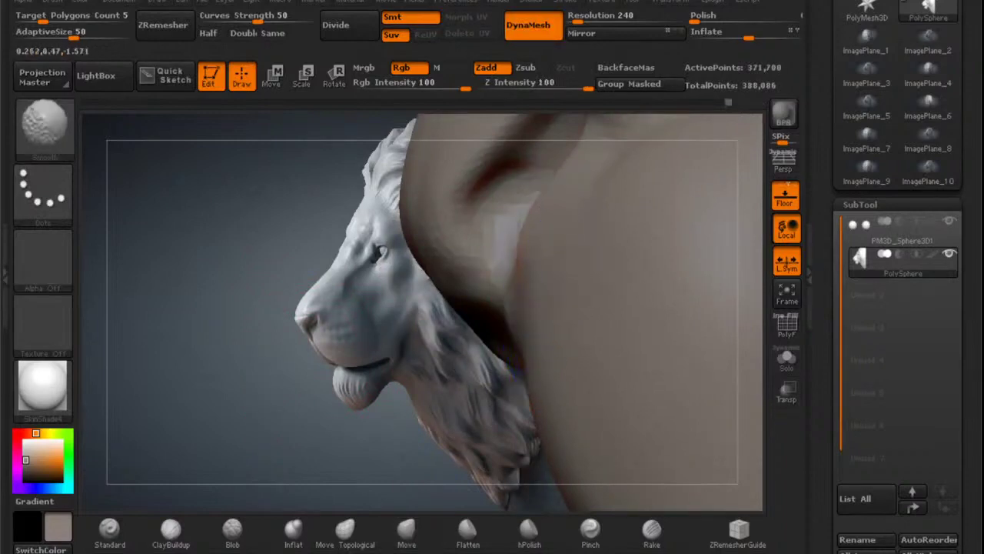
pyautogui.keyDown('shift'); pyautogui.moveTo(506, 204); pyautogui.dragTo(485, 245); pyautogui.keyUp('shift')
pyautogui.keyDown('alt'); pyautogui.moveTo(531, 151); pyautogui.dragTo(508, 238, button='right'); pyautogui.keyUp('alt')
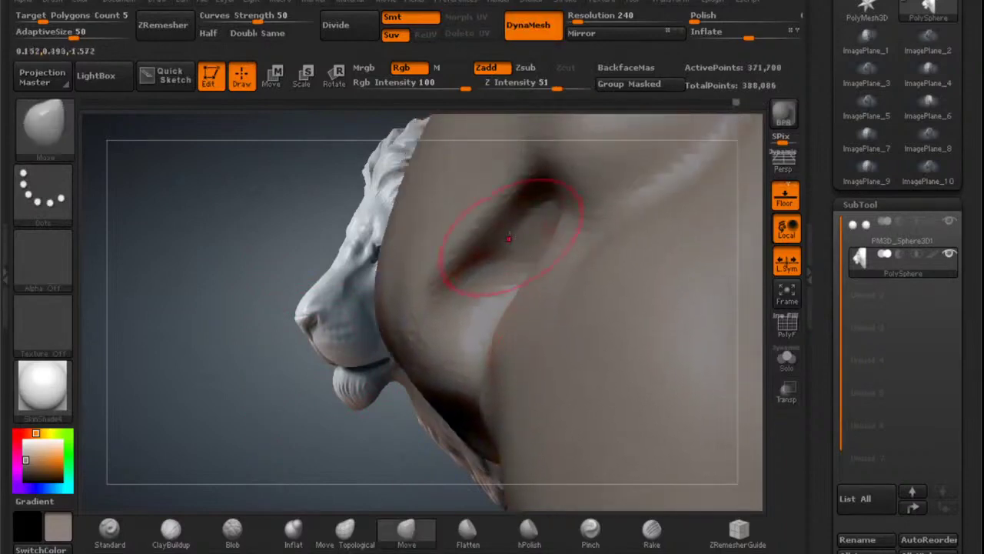
# Reshape the upper rim and both ends of the nostril opening with the Move brush from the side.
pyautogui.moveTo(509, 227); pyautogui.dragTo(496, 232)
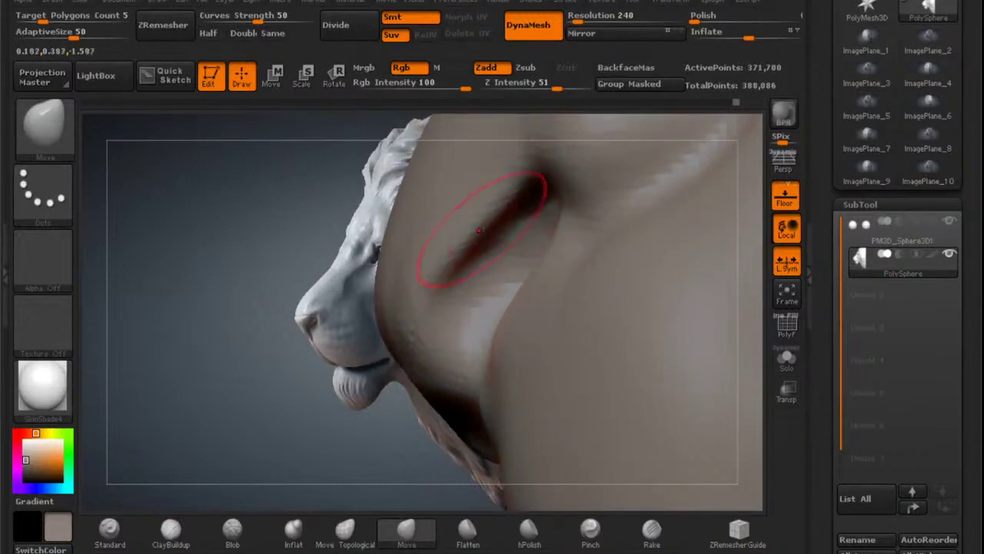
pyautogui.moveTo(448, 268); pyautogui.dragTo(452, 282)
pyautogui.keyDown('alt'); pyautogui.moveTo(481, 285); pyautogui.dragTo(460, 317, button='right'); pyautogui.keyUp('alt')
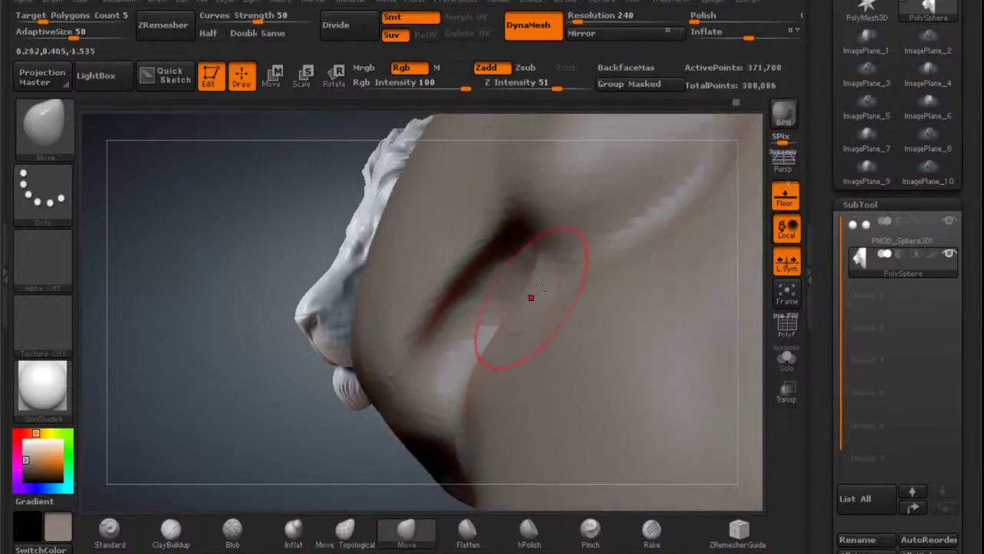
pyautogui.keyDown('alt'); pyautogui.moveTo(530, 297); pyautogui.dragTo(542, 265, button='right'); pyautogui.keyUp('alt')
pyautogui.moveTo(559, 216)
pyautogui.keyDown('alt'); pyautogui.mouseDown(button='right')
pyautogui.moveTo(588, 233)
pyautogui.moveTo(547, 304)
pyautogui.mouseUp(button='right'); pyautogui.keyUp('alt')
pyautogui.moveTo(537, 283); pyautogui.dragTo(547, 291)
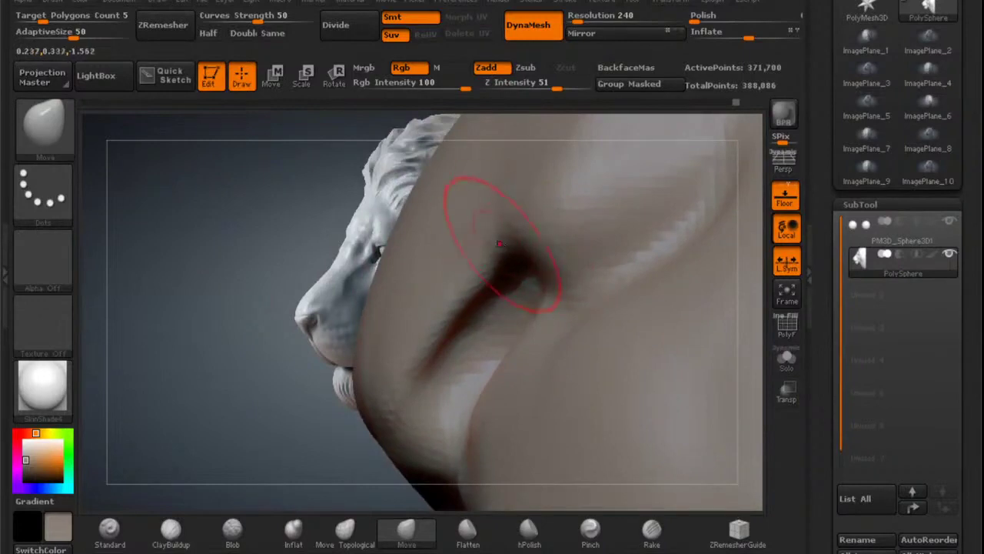
pyautogui.moveTo(500, 242); pyautogui.dragTo(508, 256)
# Round out the lower edge of the nose from the front with the Move brush and smooth the area beneath the nostrils.
pyautogui.keyDown('alt'); pyautogui.moveTo(509, 255); pyautogui.dragTo(513, 171, button='right'); pyautogui.keyUp('alt')
pyautogui.moveTo(507, 230)
pyautogui.keyDown('ctrl'); pyautogui.mouseDown(button='right')
pyautogui.moveTo(498, 221)
pyautogui.moveTo(511, 211)
pyautogui.moveTo(504, 287)
pyautogui.moveTo(542, 289)
pyautogui.moveTo(493, 317)
pyautogui.mouseUp(button='right'); pyautogui.keyUp('ctrl')
pyautogui.moveTo(416, 338); pyautogui.dragTo(410, 384)
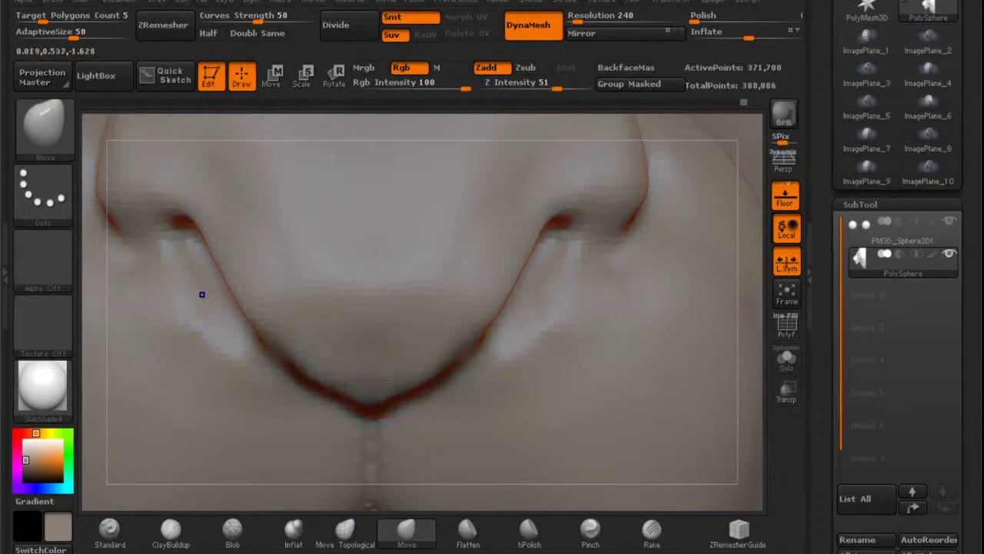
pyautogui.moveTo(328, 351); pyautogui.dragTo(308, 374)
pyautogui.moveTo(265, 335); pyautogui.dragTo(259, 345)
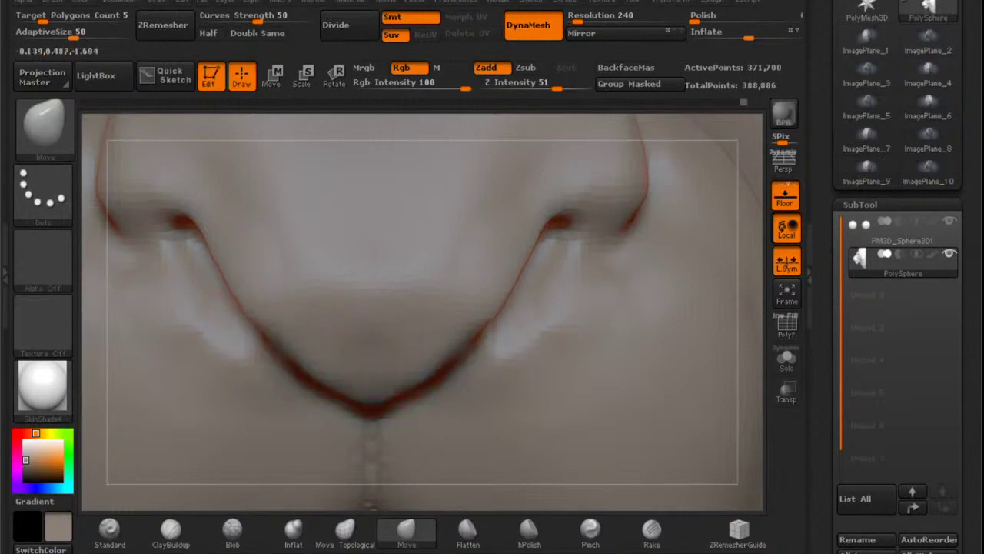
pyautogui.keyDown('shift'); pyautogui.moveTo(214, 269); pyautogui.dragTo(204, 350); pyautogui.keyUp('shift')
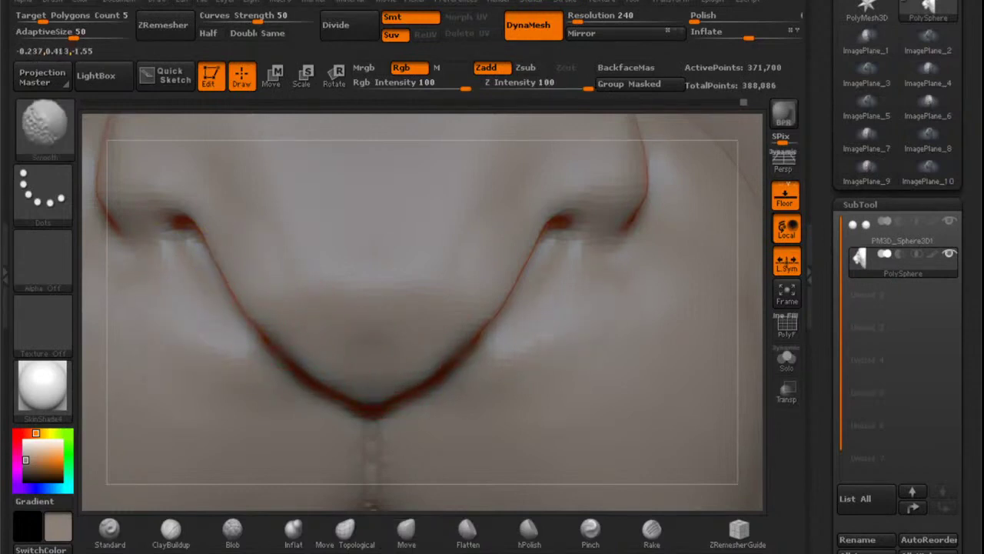
# Smooth the upper lip below the nose and reshape the upper edge of the lower lip with a resized Move brush.
pyautogui.keyDown('alt'); pyautogui.moveTo(447, 428); pyautogui.dragTo(498, 242, button='right'); pyautogui.keyUp('alt')
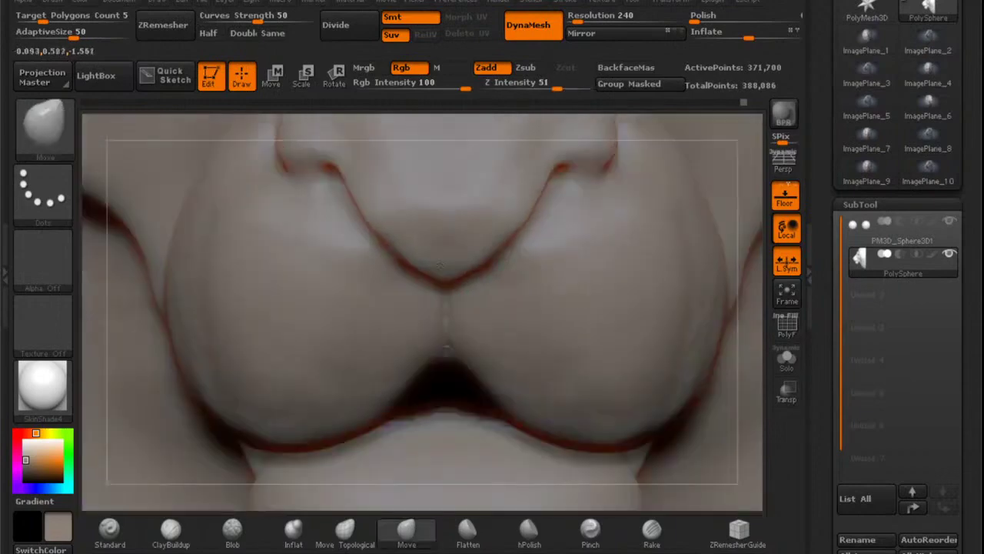
pyautogui.moveTo(500, 297)
pyautogui.mouseDown(button='right')
pyautogui.moveTo(460, 379)
pyautogui.moveTo(467, 306)
pyautogui.moveTo(488, 323)
pyautogui.moveTo(487, 281)
pyautogui.moveTo(485, 339)
pyautogui.mouseUp(button='right')
pyautogui.keyDown('shift'); pyautogui.moveTo(485, 339); pyautogui.dragTo(492, 334); pyautogui.keyUp('shift')
pyautogui.moveTo(428, 352); pyautogui.dragTo(430, 322, button='right')
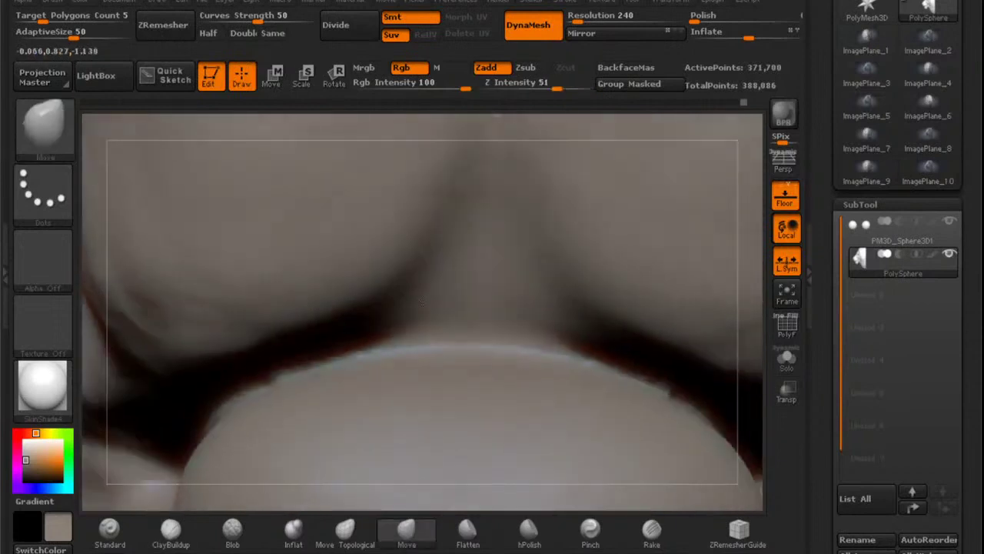
pyautogui.press('space')
pyautogui.moveTo(428, 311); pyautogui.dragTo(439, 310)
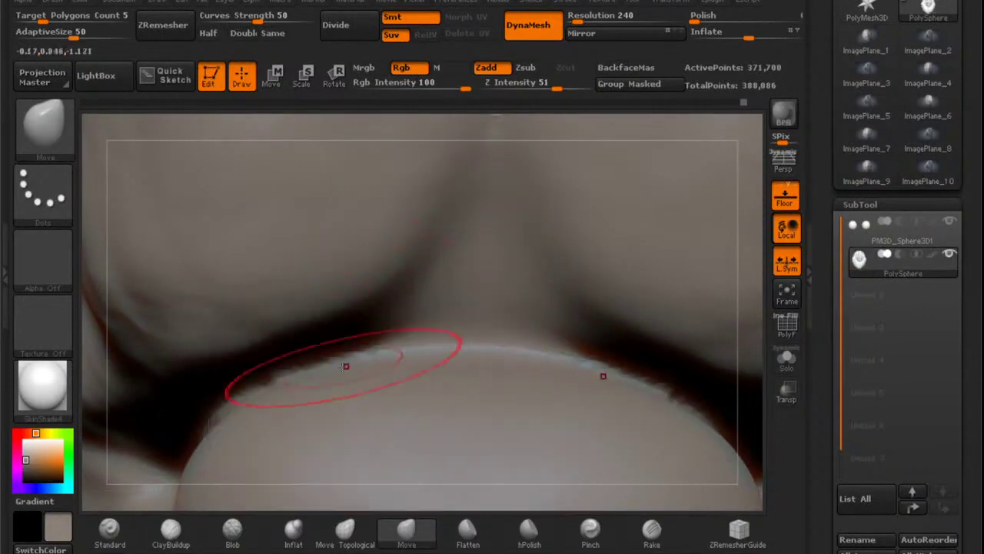
pyautogui.moveTo(345, 364); pyautogui.dragTo(351, 355)
pyautogui.moveTo(409, 347)
pyautogui.mouseDown()
pyautogui.moveTo(340, 361)
pyautogui.moveTo(350, 356)
pyautogui.moveTo(223, 411)
pyautogui.moveTo(371, 350)
pyautogui.mouseUp()
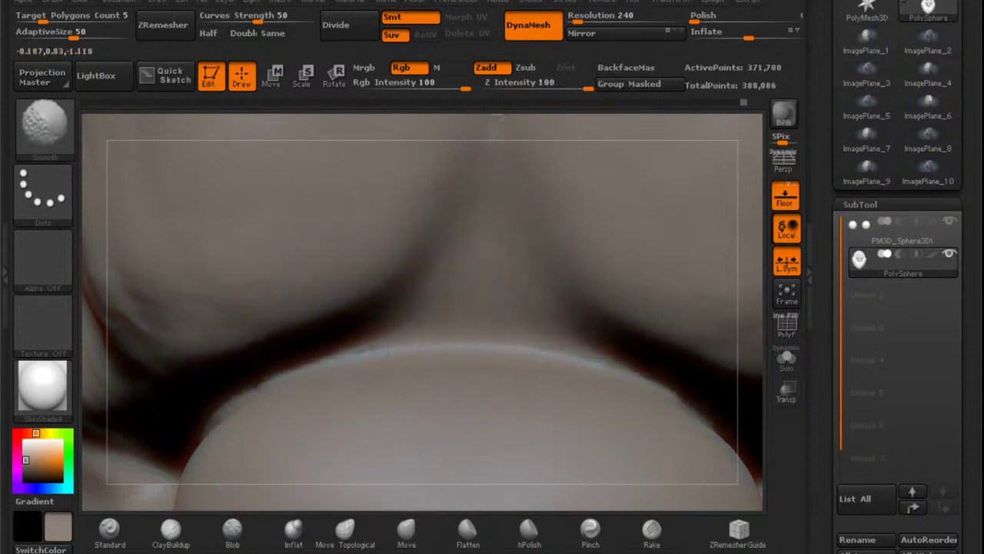
# Build up the middle and both slopes of the lower lip's upper edge with the ClayBuildup brush.
pyautogui.moveTo(381, 352)
pyautogui.mouseDown(button='right')
pyautogui.moveTo(362, 354)
pyautogui.moveTo(369, 269)
pyautogui.mouseUp(button='right')
pyautogui.moveTo(507, 255)
pyautogui.mouseDown(button='right')
pyautogui.moveTo(528, 307)
pyautogui.moveTo(516, 315)
pyautogui.moveTo(530, 330)
pyautogui.moveTo(536, 296)
pyautogui.moveTo(551, 286)
pyautogui.mouseUp(button='right')
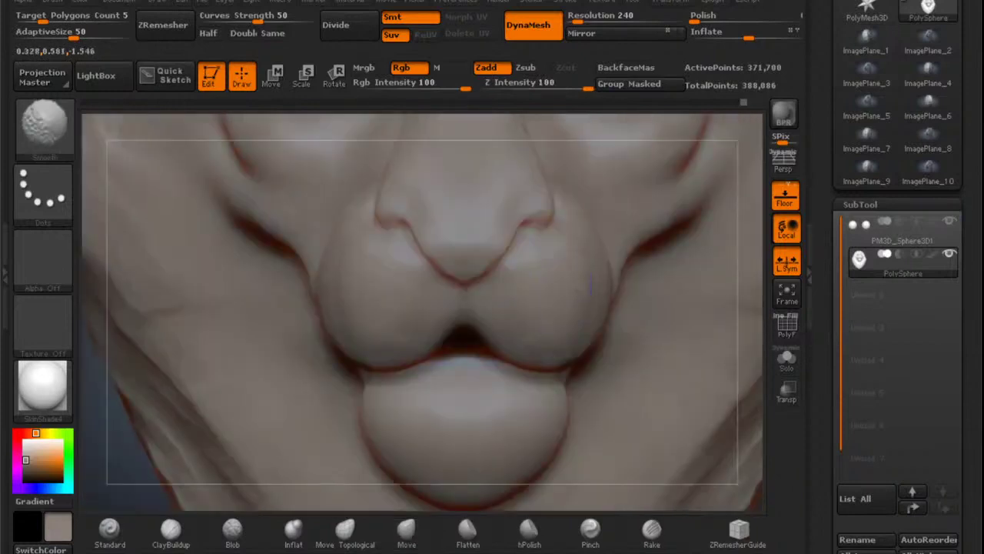
pyautogui.moveTo(521, 323)
pyautogui.mouseDown(button='right')
pyautogui.moveTo(513, 326)
pyautogui.moveTo(649, 317)
pyautogui.moveTo(496, 329)
pyautogui.moveTo(415, 323)
pyautogui.moveTo(404, 311)
pyautogui.mouseUp(button='right')
pyautogui.moveTo(492, 265)
pyautogui.keyDown('ctrl'); pyautogui.mouseDown(button='right')
pyautogui.moveTo(511, 282)
pyautogui.moveTo(572, 247)
pyautogui.moveTo(574, 229)
pyautogui.moveTo(529, 278)
pyautogui.moveTo(512, 281)
pyautogui.moveTo(514, 331)
pyautogui.mouseUp(button='right'); pyautogui.keyUp('ctrl')
pyautogui.click(172, 531)
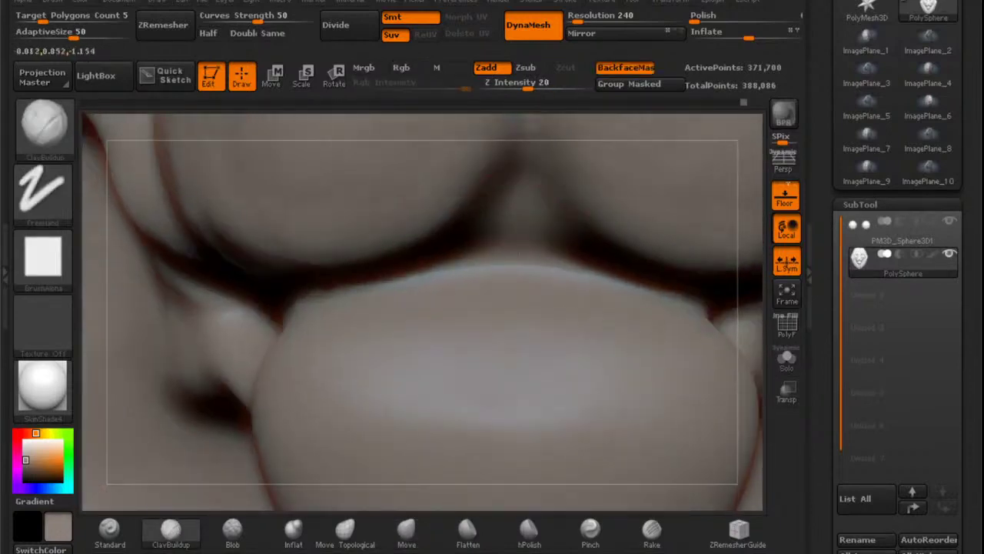
pyautogui.moveTo(531, 260)
pyautogui.mouseDown()
pyautogui.moveTo(455, 263)
pyautogui.moveTo(391, 289)
pyautogui.moveTo(377, 326)
pyautogui.moveTo(336, 307)
pyautogui.mouseUp()
pyautogui.moveTo(452, 280)
pyautogui.mouseDown()
pyautogui.moveTo(503, 268)
pyautogui.moveTo(407, 316)
pyautogui.moveTo(523, 293)
pyautogui.mouseUp()
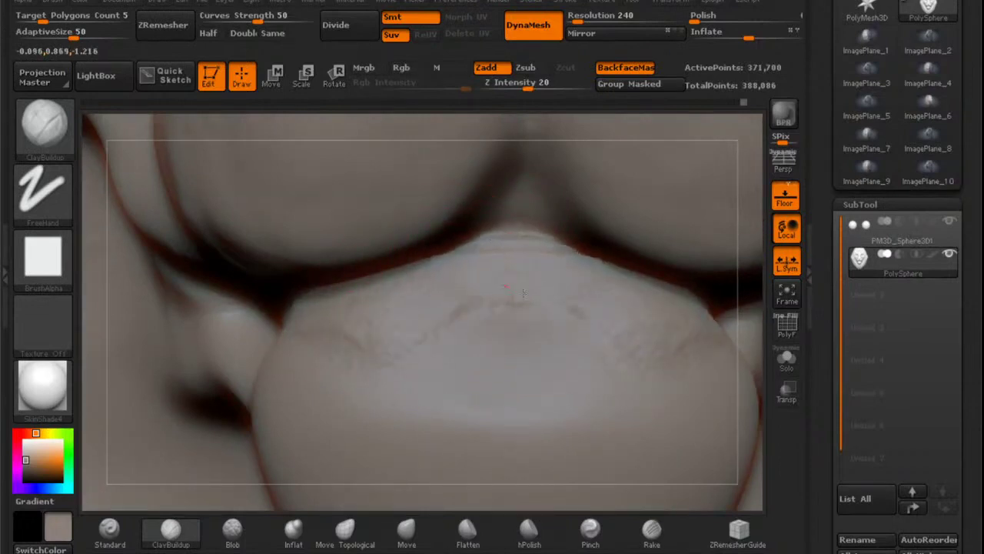
pyautogui.moveTo(596, 290)
pyautogui.mouseDown()
pyautogui.moveTo(530, 338)
pyautogui.moveTo(603, 262)
pyautogui.moveTo(671, 290)
pyautogui.moveTo(573, 257)
pyautogui.mouseUp()
pyautogui.moveTo(451, 309)
pyautogui.mouseDown()
pyautogui.moveTo(504, 312)
pyautogui.moveTo(411, 330)
pyautogui.moveTo(496, 350)
pyautogui.moveTo(485, 331)
pyautogui.mouseUp()
# Smooth the added clay across the front and sides of the lower lip.
pyautogui.moveTo(435, 346)
pyautogui.keyDown('shift'); pyautogui.mouseDown()
pyautogui.moveTo(477, 346)
pyautogui.moveTo(441, 324)
pyautogui.mouseUp(); pyautogui.keyUp('shift')
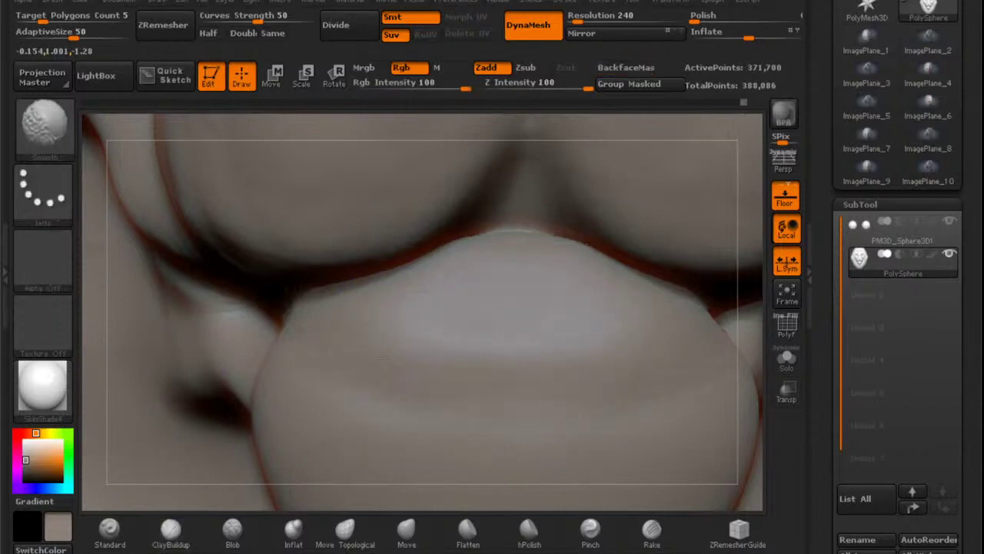
pyautogui.keyDown('shift'); pyautogui.moveTo(566, 294); pyautogui.dragTo(531, 319); pyautogui.keyUp('shift')
pyautogui.moveTo(437, 351)
pyautogui.mouseDown()
pyautogui.moveTo(489, 369)
pyautogui.moveTo(438, 346)
pyautogui.moveTo(407, 354)
pyautogui.moveTo(388, 374)
pyautogui.mouseUp()
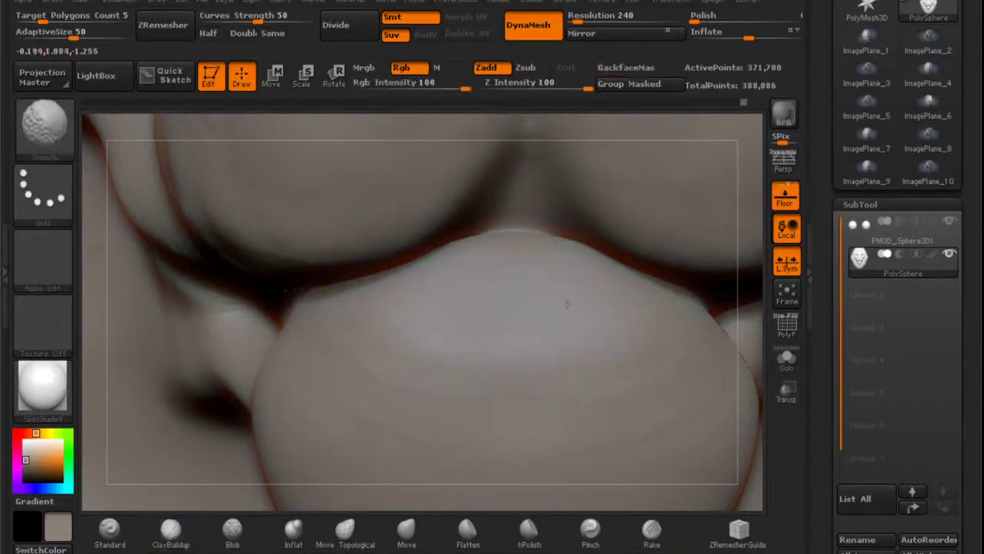
# Smooth the side of the chin below the mouth corner and the dark hollow in the cheek above it.
pyautogui.moveTo(530, 282)
pyautogui.mouseDown(button='right')
pyautogui.moveTo(536, 308)
pyautogui.moveTo(554, 286)
pyautogui.moveTo(552, 295)
pyautogui.moveTo(552, 278)
pyautogui.moveTo(545, 346)
pyautogui.moveTo(551, 286)
pyautogui.mouseUp(button='right')
pyautogui.moveTo(551, 286)
pyautogui.keyDown('alt'); pyautogui.mouseDown(button='right')
pyautogui.moveTo(631, 200)
pyautogui.moveTo(524, 279)
pyautogui.mouseUp(button='right'); pyautogui.keyUp('alt')
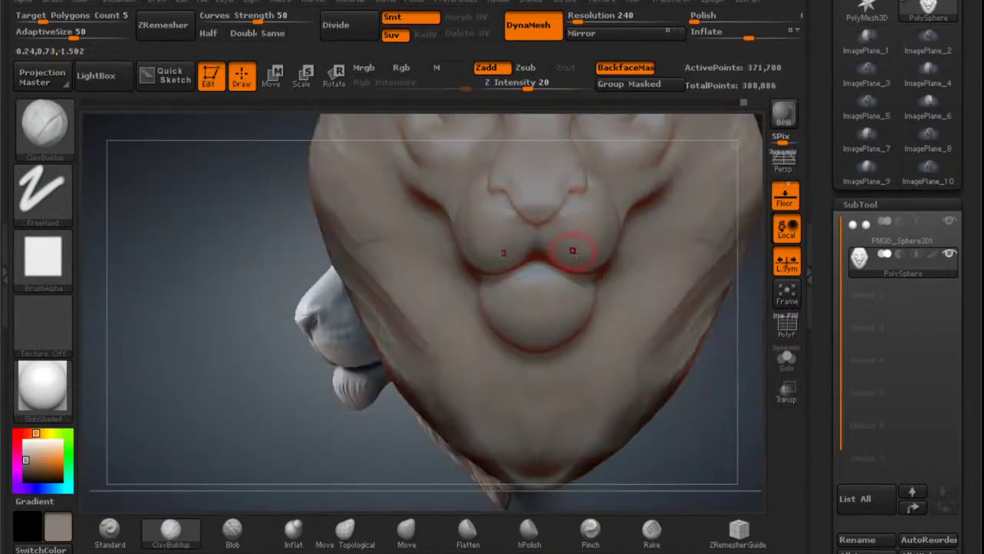
pyautogui.moveTo(573, 252)
pyautogui.keyDown('ctrl'); pyautogui.mouseDown(button='right')
pyautogui.moveTo(527, 277)
pyautogui.moveTo(525, 231)
pyautogui.moveTo(588, 234)
pyautogui.moveTo(582, 300)
pyautogui.moveTo(564, 270)
pyautogui.moveTo(519, 325)
pyautogui.mouseUp(button='right'); pyautogui.keyUp('ctrl')
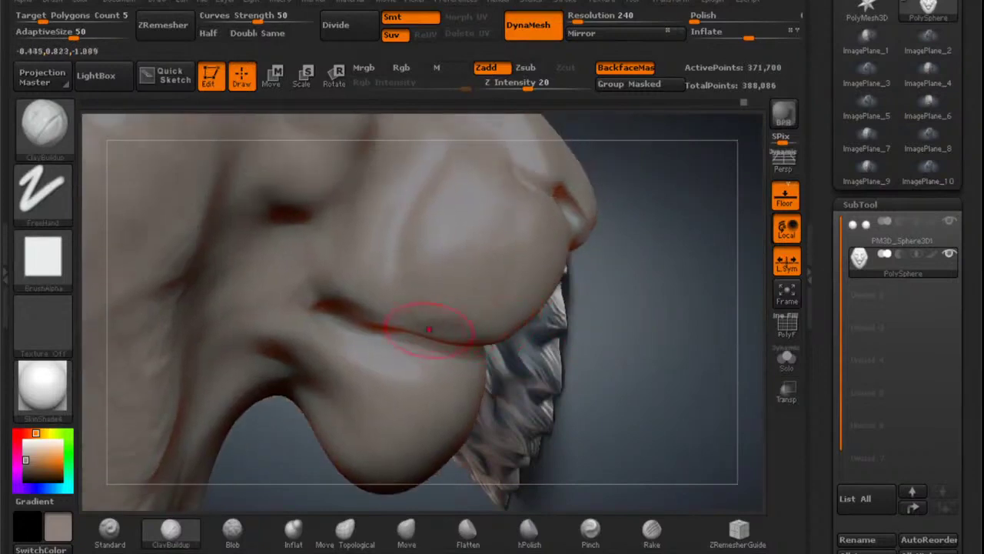
pyautogui.moveTo(439, 325); pyautogui.dragTo(514, 350, button='right')
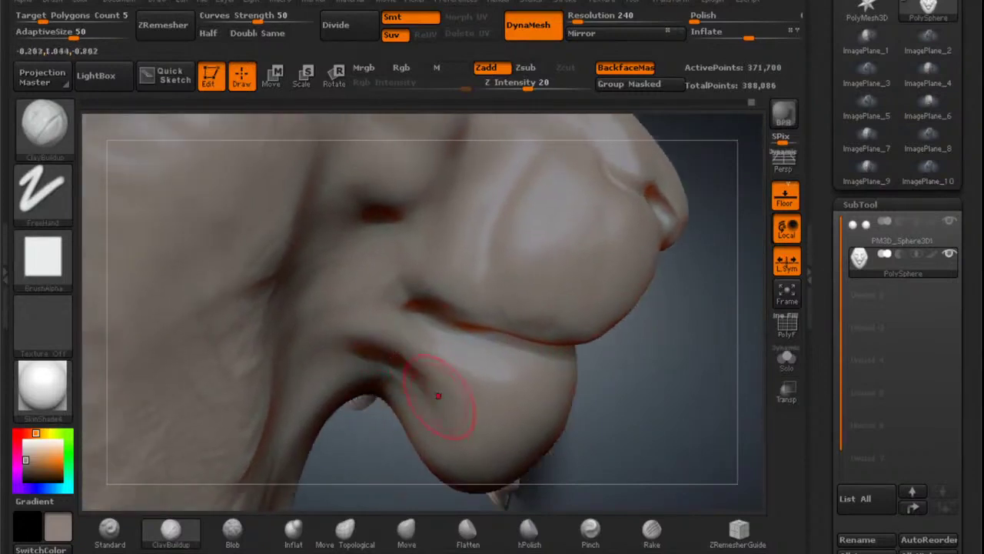
pyautogui.keyDown('shift'); pyautogui.moveTo(428, 385); pyautogui.dragTo(435, 347); pyautogui.keyUp('shift')
pyautogui.moveTo(376, 206)
pyautogui.keyDown('alt'); pyautogui.mouseDown(button='right')
pyautogui.moveTo(373, 287)
pyautogui.moveTo(389, 334)
pyautogui.moveTo(382, 346)
pyautogui.moveTo(376, 321)
pyautogui.moveTo(415, 301)
pyautogui.moveTo(397, 329)
pyautogui.mouseUp(button='right'); pyautogui.keyUp('alt')
pyautogui.moveTo(397, 329)
pyautogui.keyDown('shift'); pyautogui.mouseDown()
pyautogui.moveTo(394, 343)
pyautogui.moveTo(408, 345)
pyautogui.mouseUp(); pyautogui.keyUp('shift')
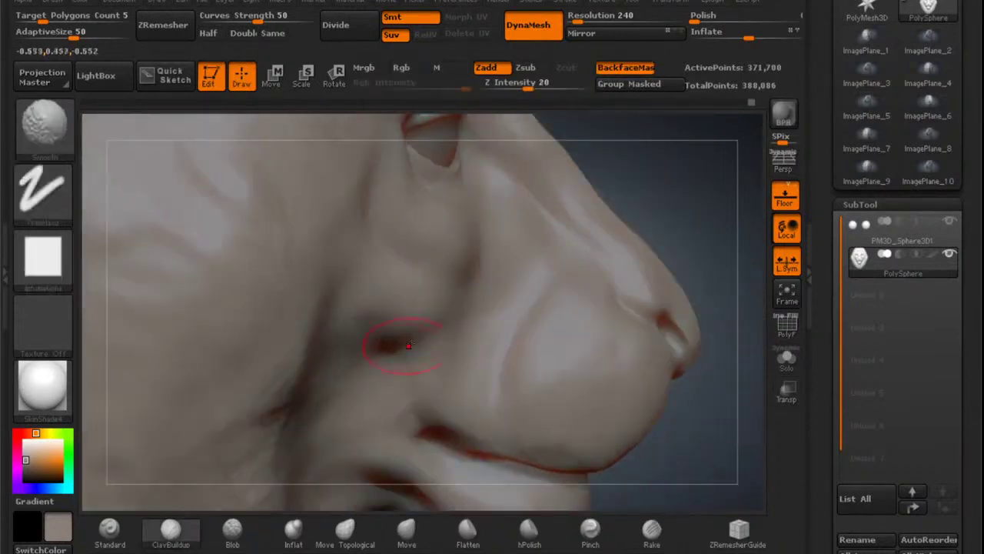
pyautogui.moveTo(607, 327)
pyautogui.mouseDown(button='right')
pyautogui.moveTo(505, 321)
pyautogui.moveTo(492, 247)
pyautogui.moveTo(447, 264)
pyautogui.moveTo(461, 215)
pyautogui.mouseUp(button='right')
pyautogui.keyDown('alt'); pyautogui.moveTo(567, 263); pyautogui.dragTo(472, 348, button='right'); pyautogui.keyUp('alt')
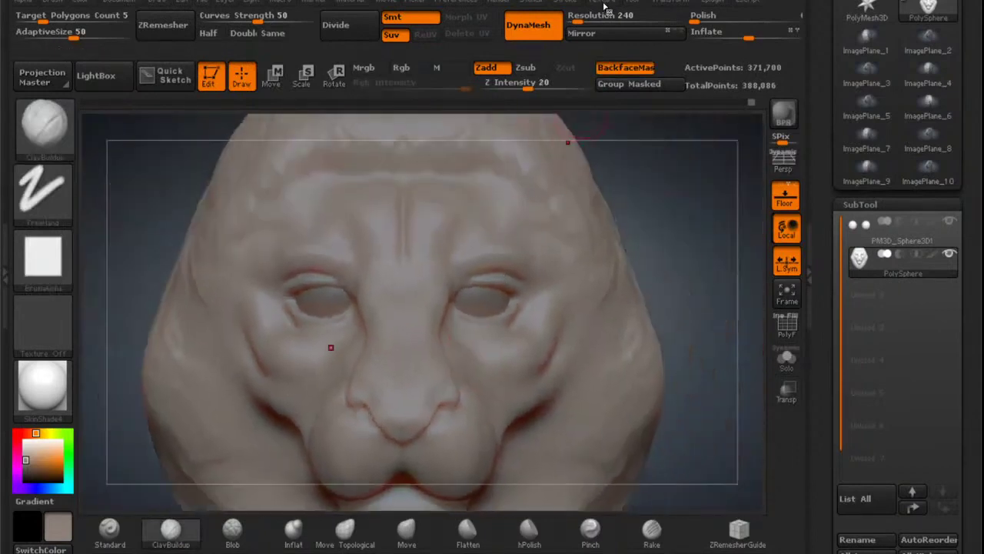
pyautogui.click(605, 5)
pyautogui.moveTo(601, 332); pyautogui.dragTo(612, 246)
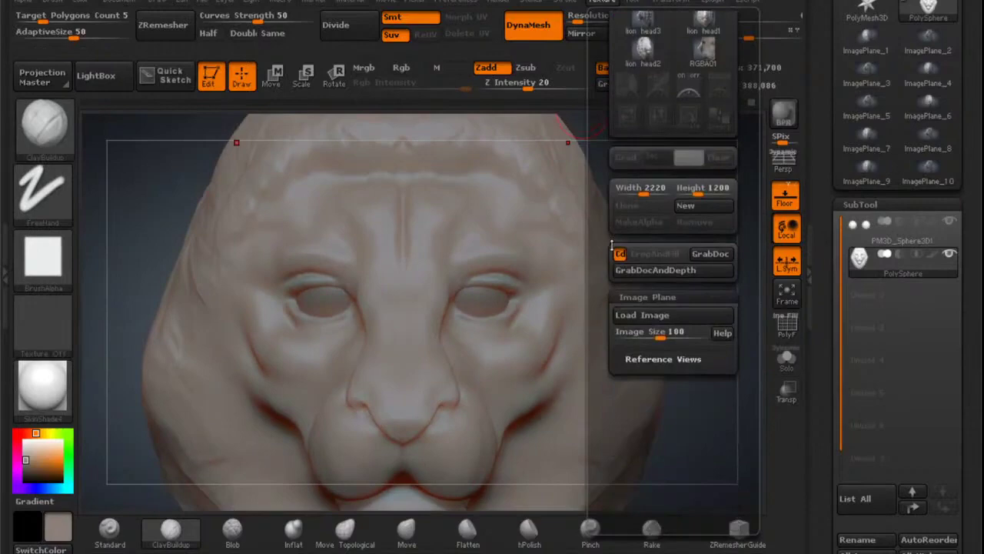
pyautogui.click(652, 317)
pyautogui.press('Escape')
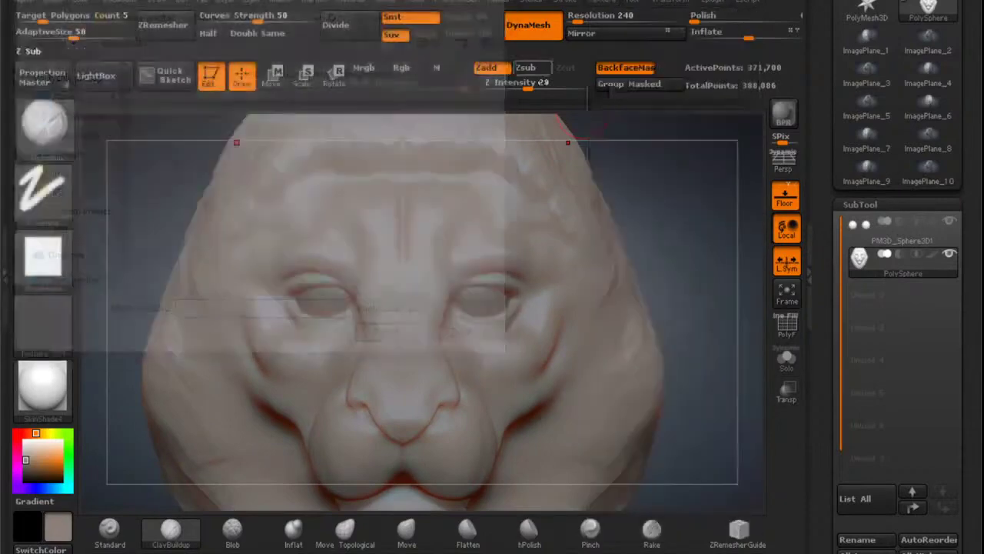
# Load the lion head1 texture as the reference image plane behind the head.
pyautogui.click(607, 4)
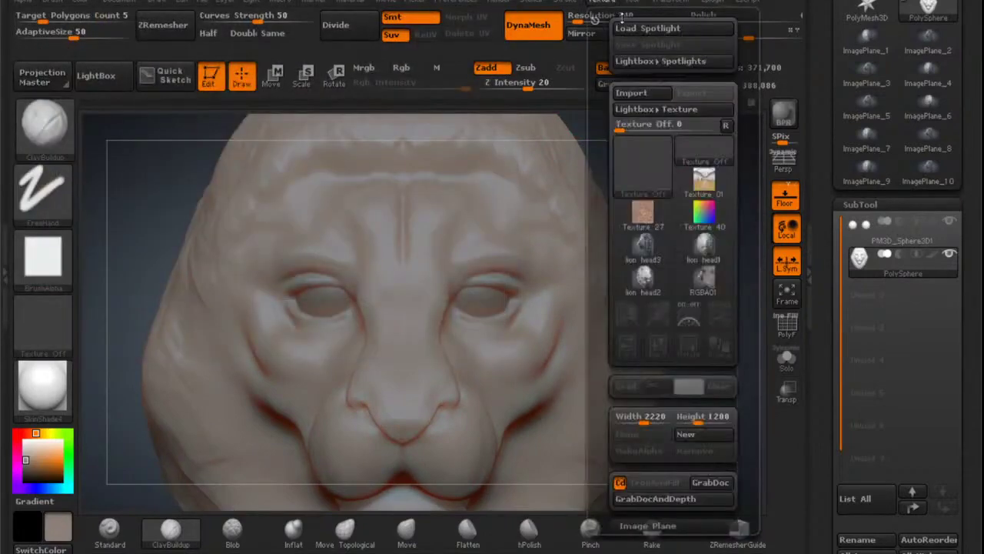
pyautogui.click(708, 250)
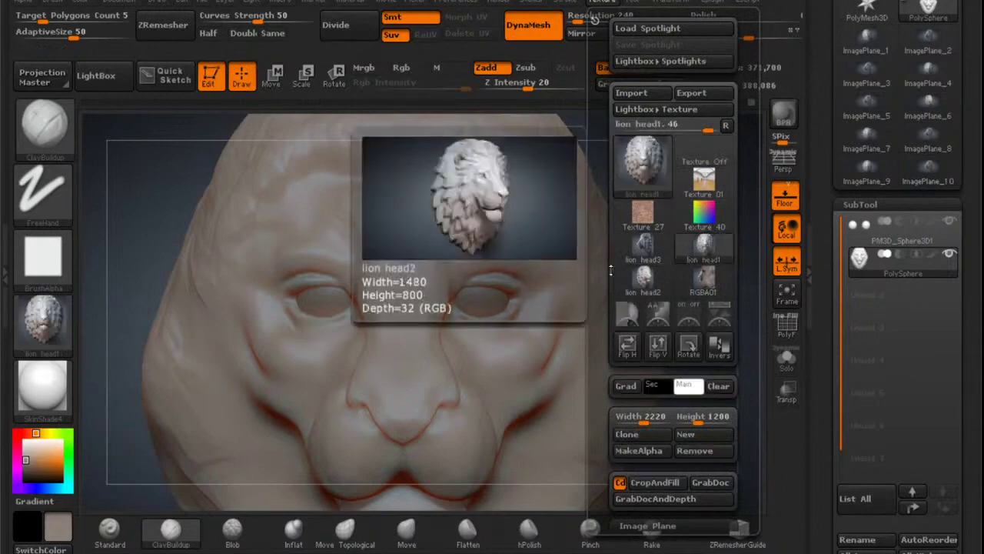
pyautogui.moveTo(628, 314); pyautogui.dragTo(628, 199)
pyautogui.click(652, 427)
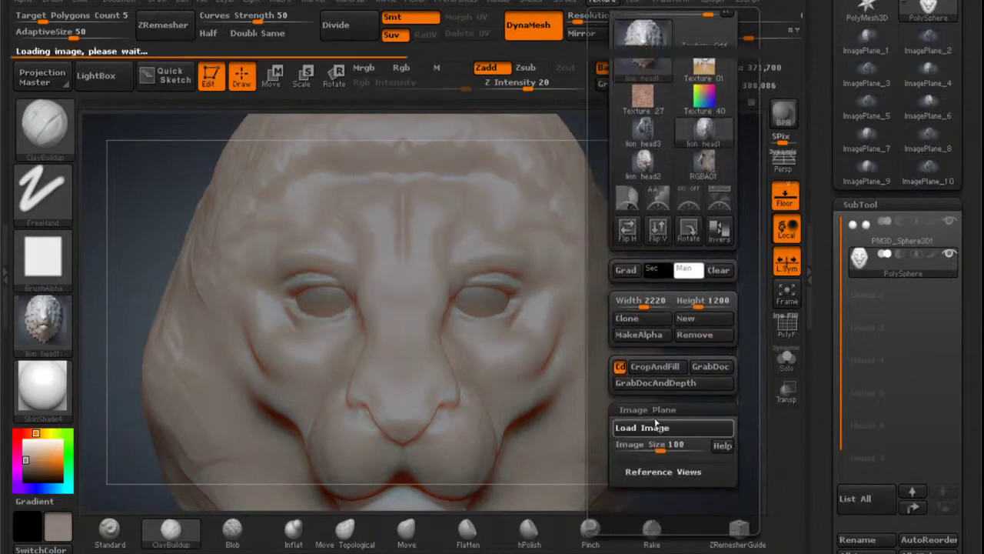
# Pull the hollows above the brows outward with the Move brush, and smooth them and the forehead's centre groove.
pyautogui.keyDown('ctrl'); pyautogui.moveTo(474, 285); pyautogui.dragTo(593, 250, button='right'); pyautogui.keyUp('ctrl')
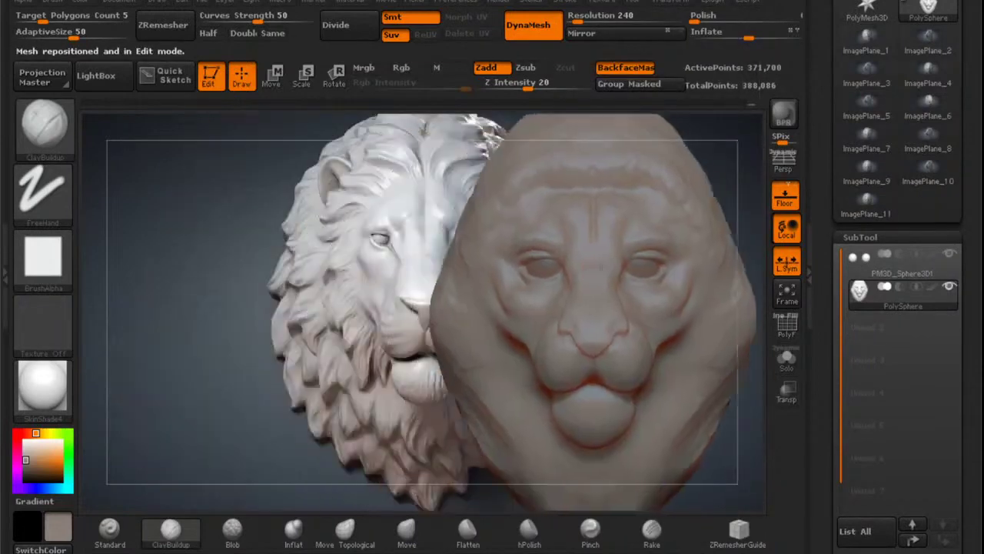
pyautogui.keyDown('alt'); pyautogui.moveTo(637, 223); pyautogui.dragTo(555, 254, button='right'); pyautogui.keyUp('alt')
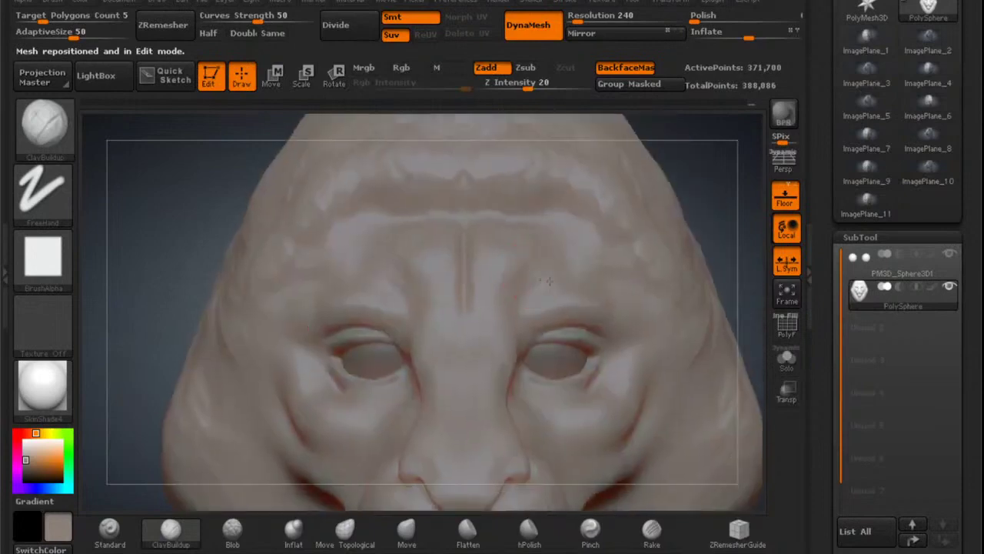
pyautogui.moveTo(535, 361)
pyautogui.keyDown('alt'); pyautogui.mouseDown(button='right')
pyautogui.moveTo(535, 337)
pyautogui.moveTo(509, 331)
pyautogui.mouseUp(button='right'); pyautogui.keyUp('alt')
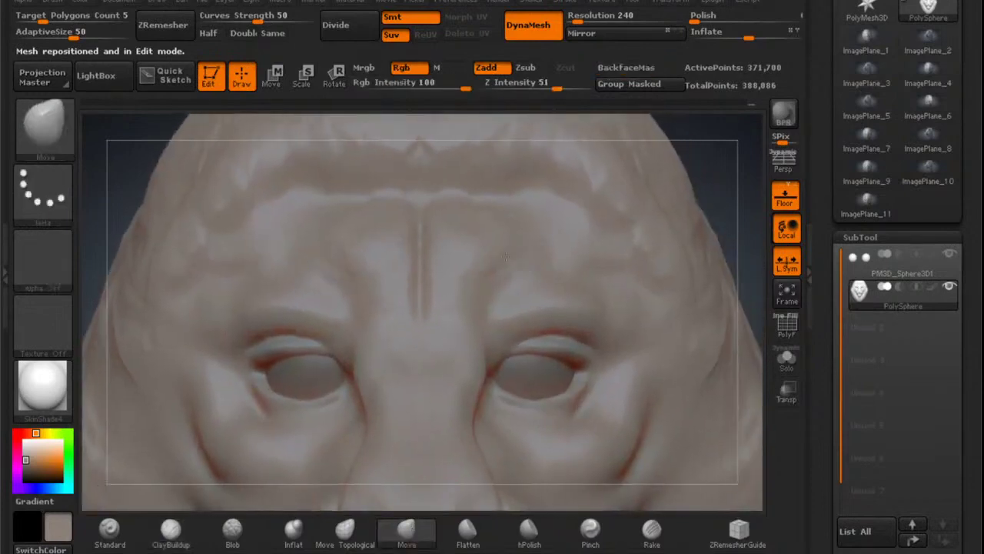
pyautogui.moveTo(510, 253); pyautogui.dragTo(547, 231)
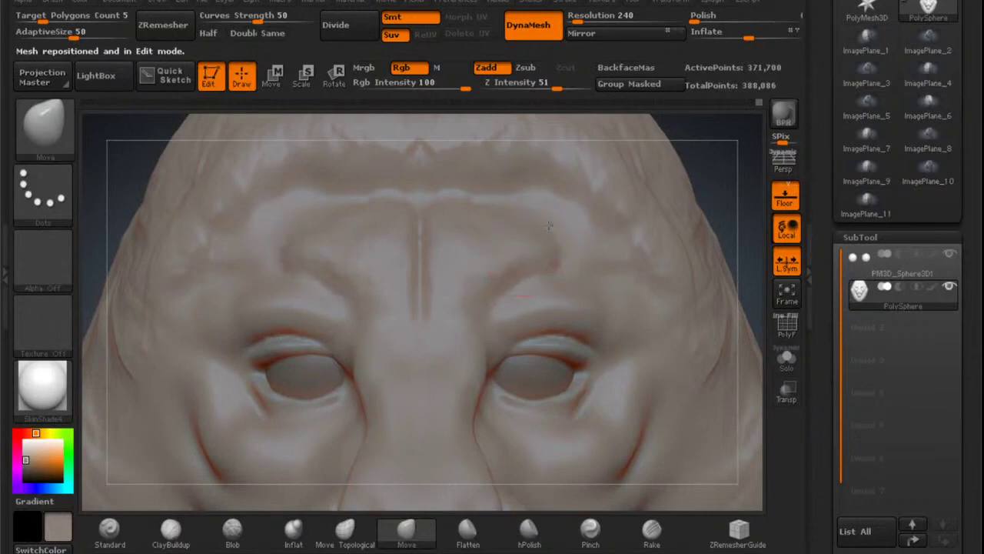
pyautogui.keyDown('shift'); pyautogui.moveTo(551, 234); pyautogui.dragTo(552, 238); pyautogui.keyUp('shift')
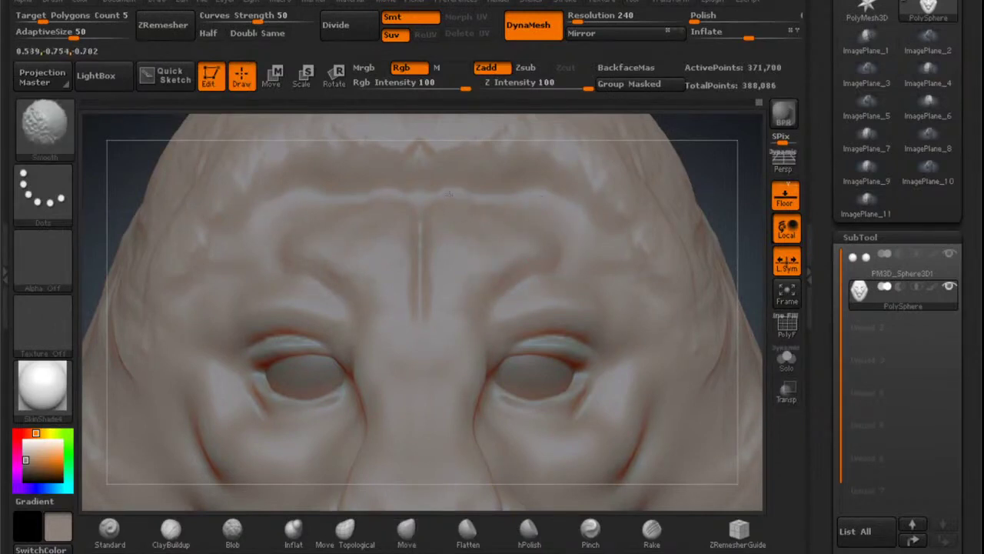
pyautogui.keyDown('shift'); pyautogui.moveTo(412, 239); pyautogui.dragTo(414, 320); pyautogui.keyUp('shift')
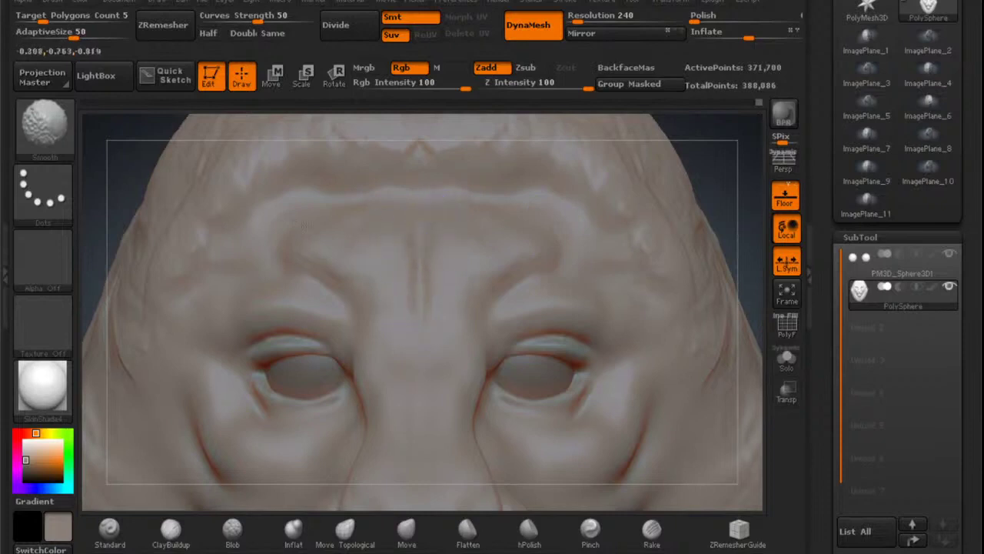
pyautogui.keyDown('shift'); pyautogui.moveTo(305, 224); pyautogui.dragTo(336, 244); pyautogui.keyUp('shift')
# Prepare the Move Topological brush for reshaping the chin, with the draw size set to 123.
pyautogui.moveTo(509, 307)
pyautogui.keyDown('alt'); pyautogui.mouseDown(button='right')
pyautogui.moveTo(503, 272)
pyautogui.moveTo(552, 226)
pyautogui.mouseUp(button='right'); pyautogui.keyUp('alt')
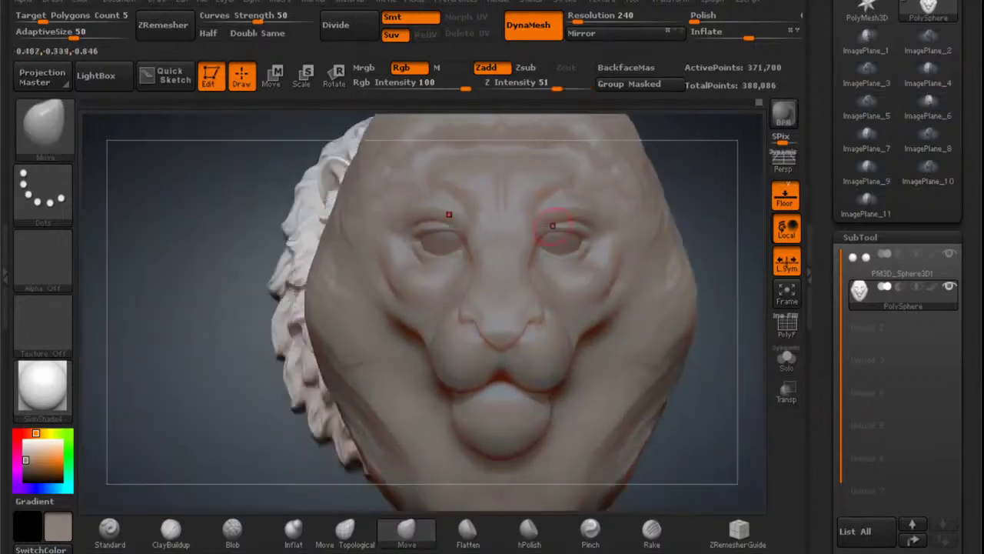
pyautogui.moveTo(552, 226); pyautogui.dragTo(515, 199)
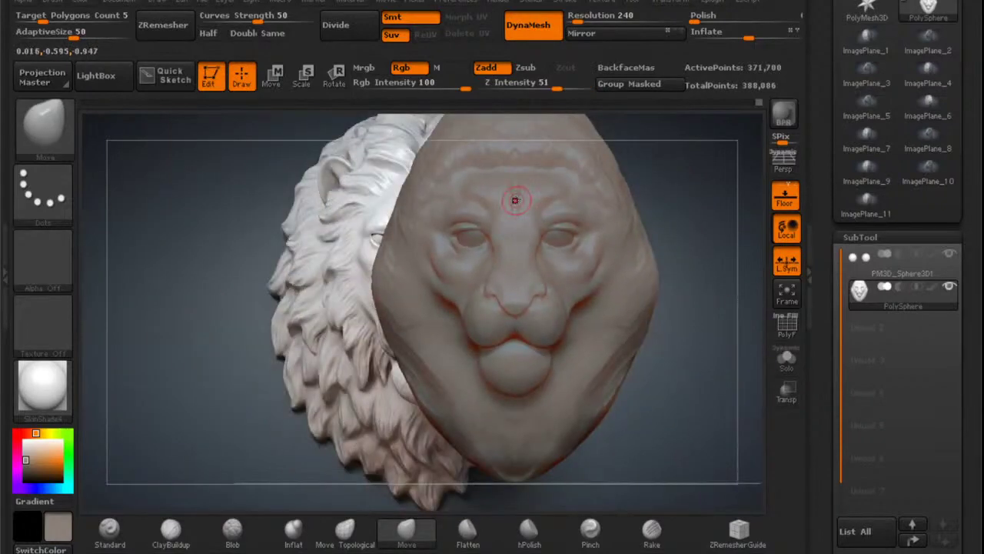
pyautogui.moveTo(554, 296)
pyautogui.keyDown('alt'); pyautogui.mouseDown(button='right')
pyautogui.moveTo(648, 208)
pyautogui.moveTo(622, 220)
pyautogui.moveTo(623, 210)
pyautogui.moveTo(596, 233)
pyautogui.moveTo(564, 408)
pyautogui.mouseUp(button='right'); pyautogui.keyUp('alt')
pyautogui.click(345, 530)
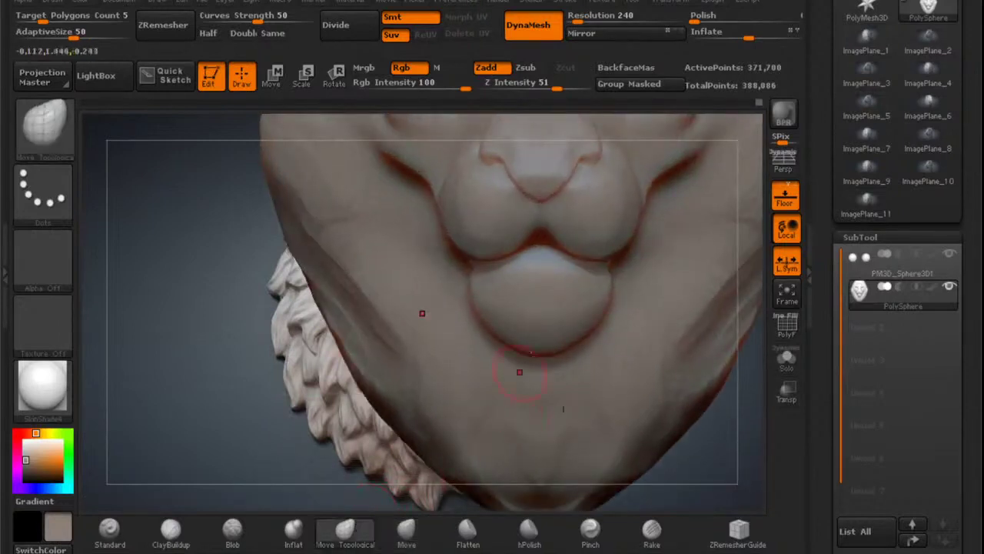
pyautogui.moveTo(552, 307); pyautogui.dragTo(554, 300, button='right')
pyautogui.press('space')
pyautogui.moveTo(554, 301); pyautogui.dragTo(570, 302)
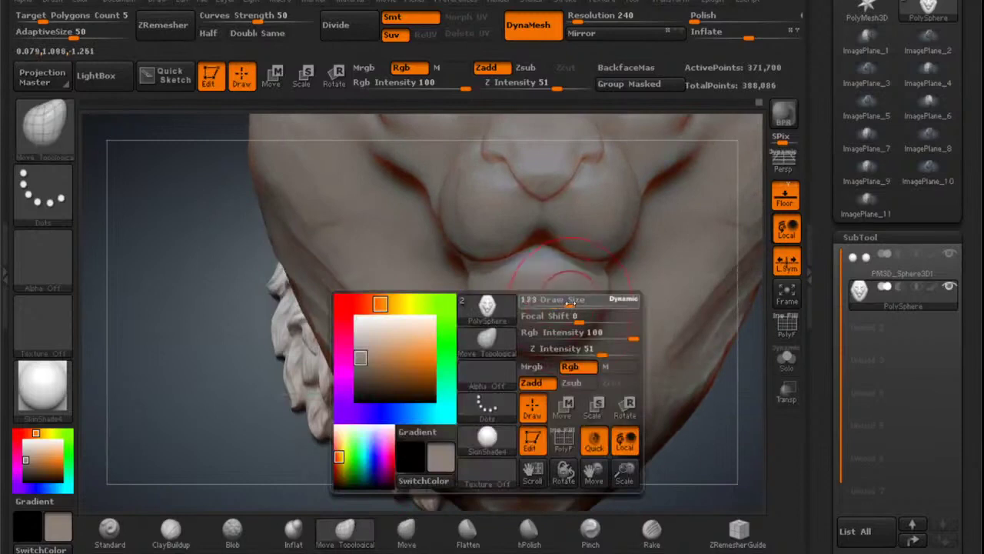
# Reshape the lion's lower lip and chin with the Move Topological brush and smooth the surface, working from front and side.
pyautogui.moveTo(569, 300)
pyautogui.mouseDown(button='right')
pyautogui.moveTo(540, 299)
pyautogui.moveTo(612, 225)
pyautogui.moveTo(606, 203)
pyautogui.moveTo(564, 246)
pyautogui.mouseUp(button='right')
pyautogui.moveTo(564, 294); pyautogui.dragTo(534, 270)
pyautogui.moveTo(516, 296)
pyautogui.mouseDown(button='right')
pyautogui.moveTo(546, 310)
pyautogui.moveTo(592, 300)
pyautogui.mouseUp(button='right')
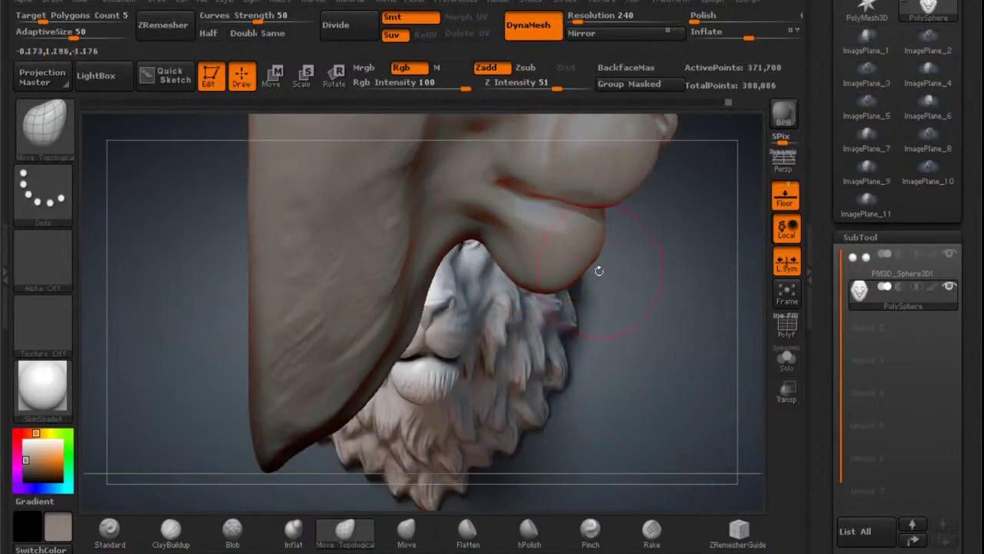
pyautogui.moveTo(531, 266)
pyautogui.keyDown('shift'); pyautogui.mouseDown()
pyautogui.moveTo(580, 271)
pyautogui.moveTo(564, 312)
pyautogui.mouseUp(); pyautogui.keyUp('shift')
pyautogui.keyDown('alt'); pyautogui.moveTo(564, 312); pyautogui.dragTo(492, 352, button='right'); pyautogui.keyUp('alt')
pyautogui.moveTo(536, 295)
pyautogui.keyDown('ctrl'); pyautogui.mouseDown(button='right')
pyautogui.moveTo(541, 246)
pyautogui.moveTo(547, 325)
pyautogui.mouseUp(button='right'); pyautogui.keyUp('ctrl')
pyautogui.moveTo(547, 324)
pyautogui.mouseDown()
pyautogui.moveTo(539, 331)
pyautogui.moveTo(498, 308)
pyautogui.mouseUp()
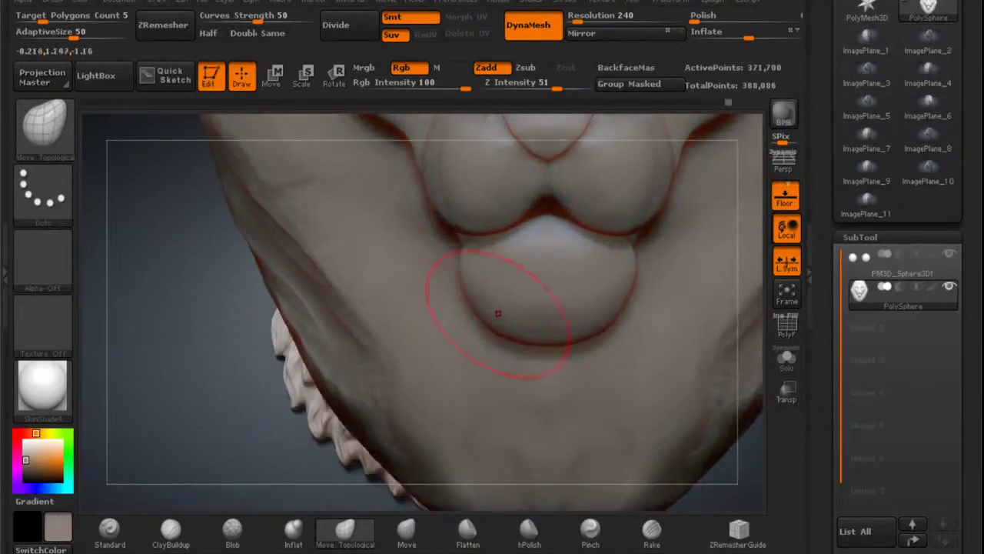
# Refine the rounded lower edge of the chin with the Move brush.
pyautogui.click(407, 528)
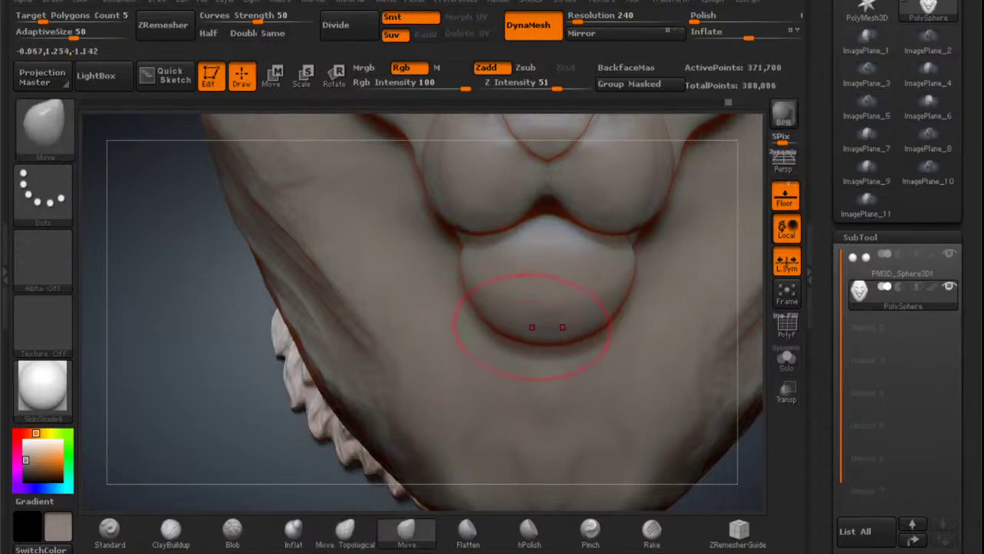
pyautogui.moveTo(525, 316)
pyautogui.keyDown('shift'); pyautogui.mouseDown()
pyautogui.moveTo(569, 312)
pyautogui.moveTo(529, 321)
pyautogui.mouseUp(); pyautogui.keyUp('shift')
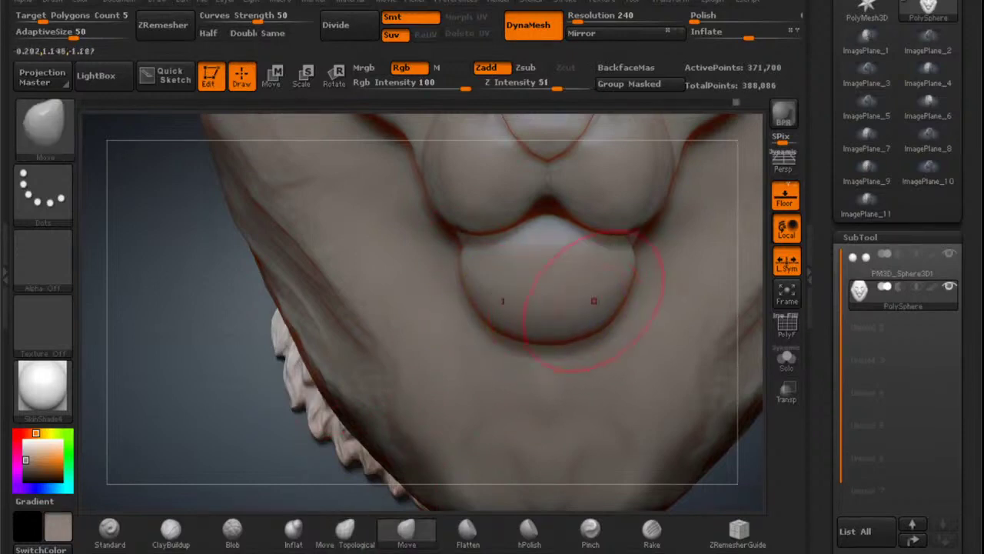
pyautogui.moveTo(594, 302)
pyautogui.mouseDown(button='right')
pyautogui.moveTo(565, 273)
pyautogui.moveTo(535, 300)
pyautogui.mouseUp(button='right')
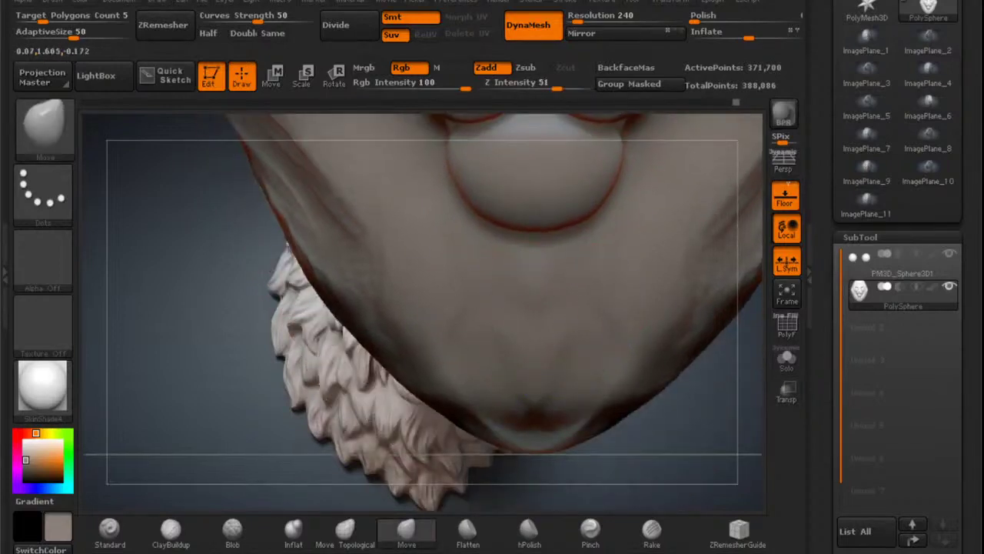
pyautogui.keyDown('ctrl'); pyautogui.moveTo(435, 312); pyautogui.dragTo(560, 311, button='right'); pyautogui.keyUp('ctrl')
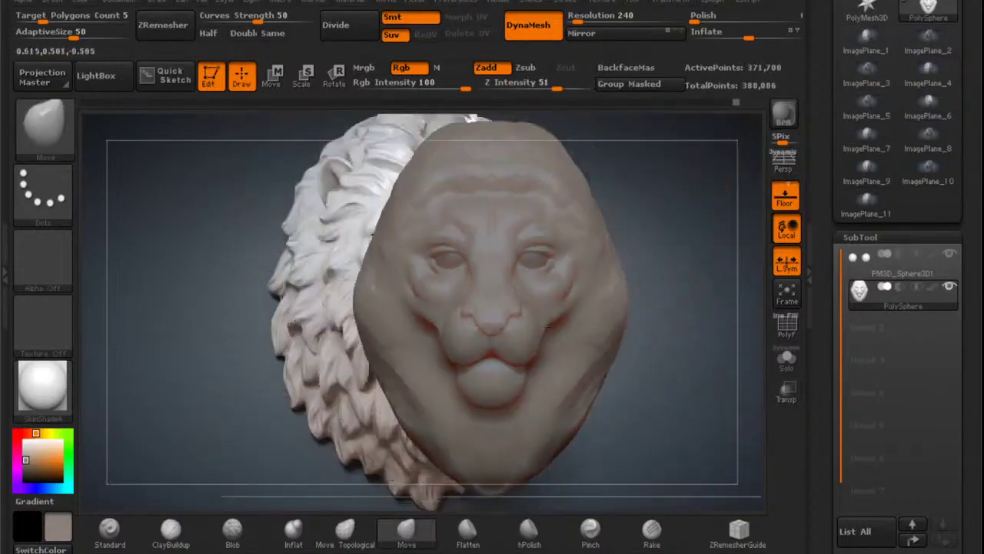
# Load the lion head2 texture as the background image plane for reference.
pyautogui.moveTo(627, 277); pyautogui.dragTo(565, 269, button='right')
pyautogui.keyDown('ctrl'); pyautogui.moveTo(550, 234); pyautogui.dragTo(549, 285, button='right'); pyautogui.keyUp('ctrl')
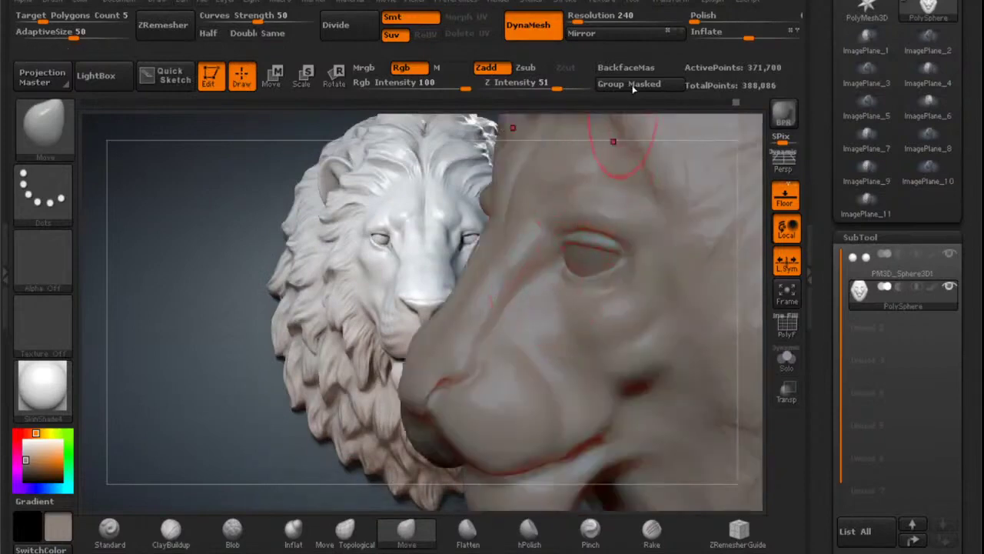
pyautogui.moveTo(604, 2)
pyautogui.moveTo(614, 338); pyautogui.dragTo(613, 170)
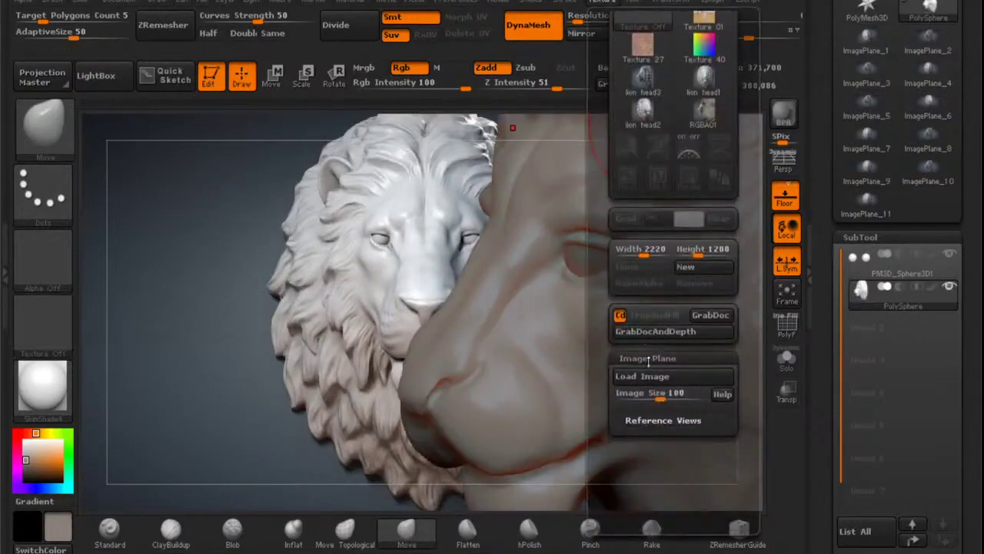
pyautogui.moveTo(596, 219); pyautogui.dragTo(605, 264)
pyautogui.click(654, 184)
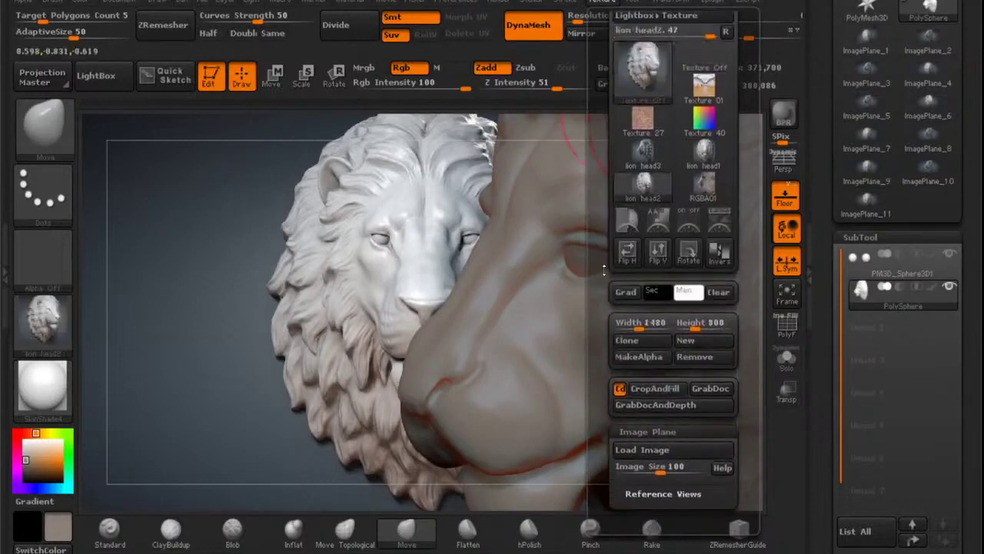
pyautogui.scroll(-3, 603, 269)
pyautogui.click(648, 340)
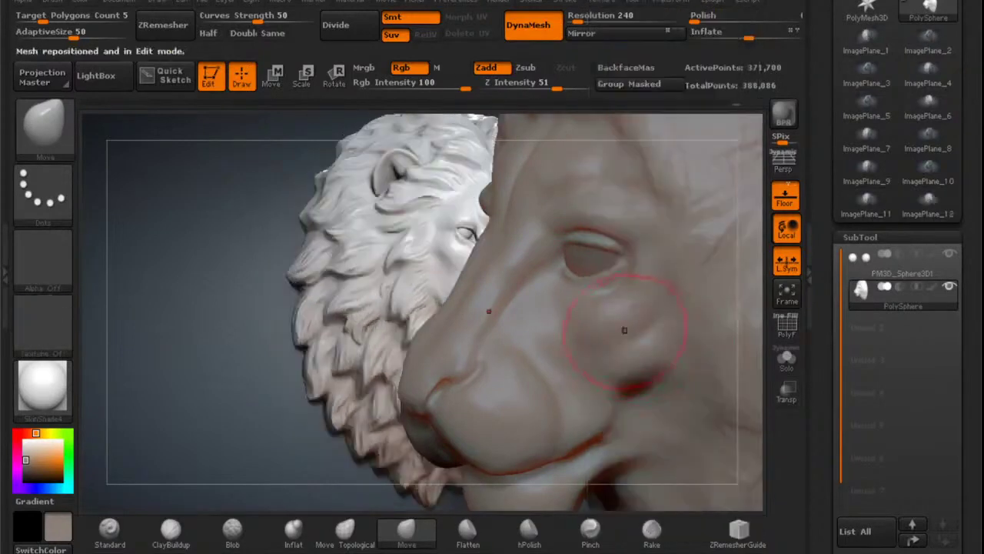
# Adjust the crease between the inner eye corner and the muzzle with a smaller Move brush, and smooth it.
pyautogui.moveTo(254, 319); pyautogui.dragTo(466, 295)
pyautogui.moveTo(583, 286)
pyautogui.keyDown('alt'); pyautogui.mouseDown()
pyautogui.moveTo(421, 379)
pyautogui.moveTo(444, 318)
pyautogui.moveTo(391, 310)
pyautogui.moveTo(403, 323)
pyautogui.mouseUp(); pyautogui.keyUp('alt')
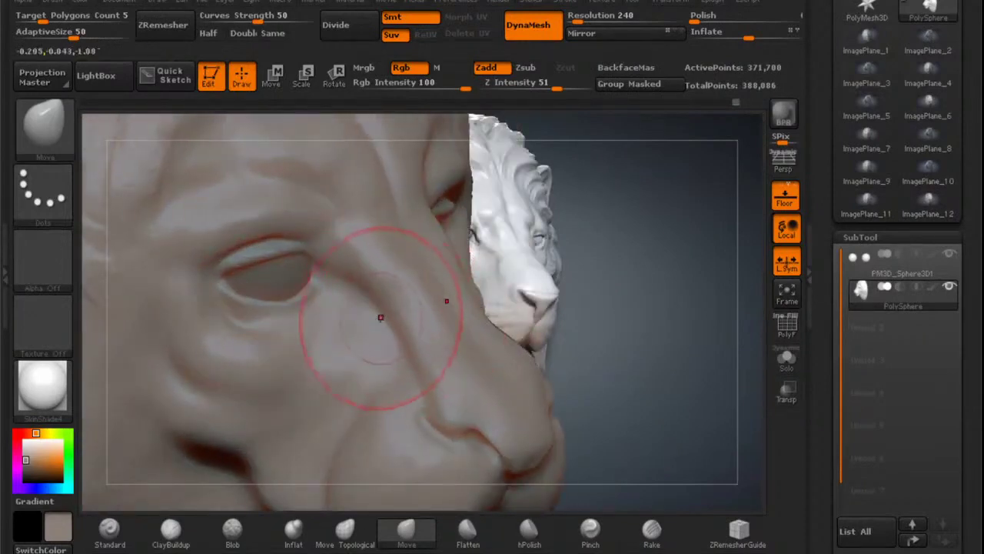
pyautogui.press('space')
pyautogui.moveTo(392, 310); pyautogui.dragTo(378, 310)
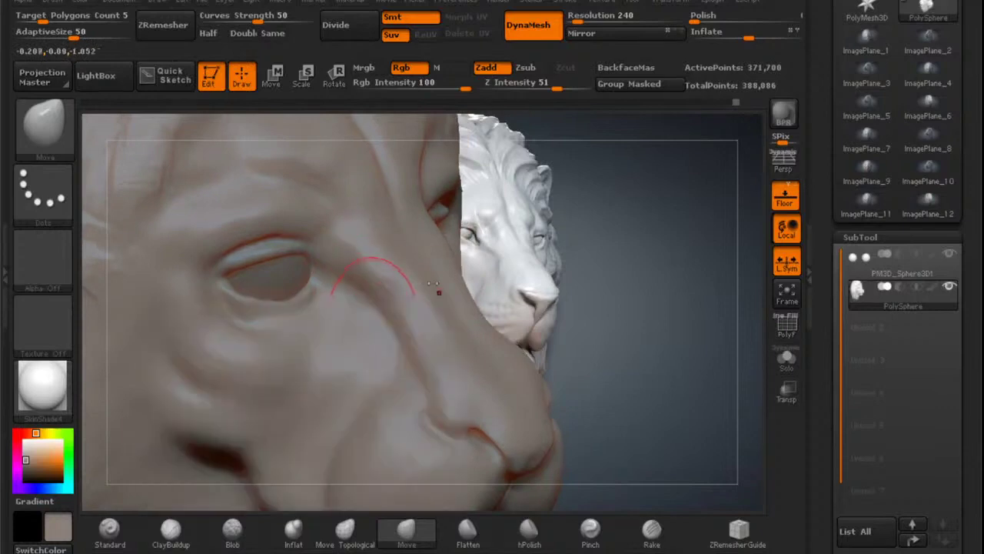
pyautogui.moveTo(495, 225)
pyautogui.keyDown('alt'); pyautogui.mouseDown()
pyautogui.moveTo(407, 194)
pyautogui.moveTo(464, 200)
pyautogui.mouseUp(); pyautogui.keyUp('alt')
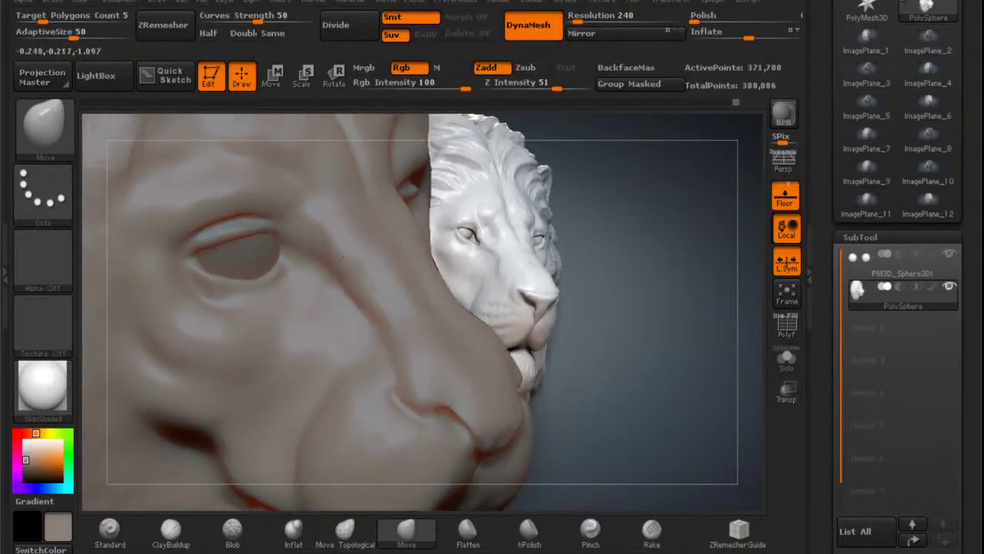
pyautogui.keyDown('shift'); pyautogui.moveTo(395, 346); pyautogui.dragTo(346, 285); pyautogui.keyUp('shift')
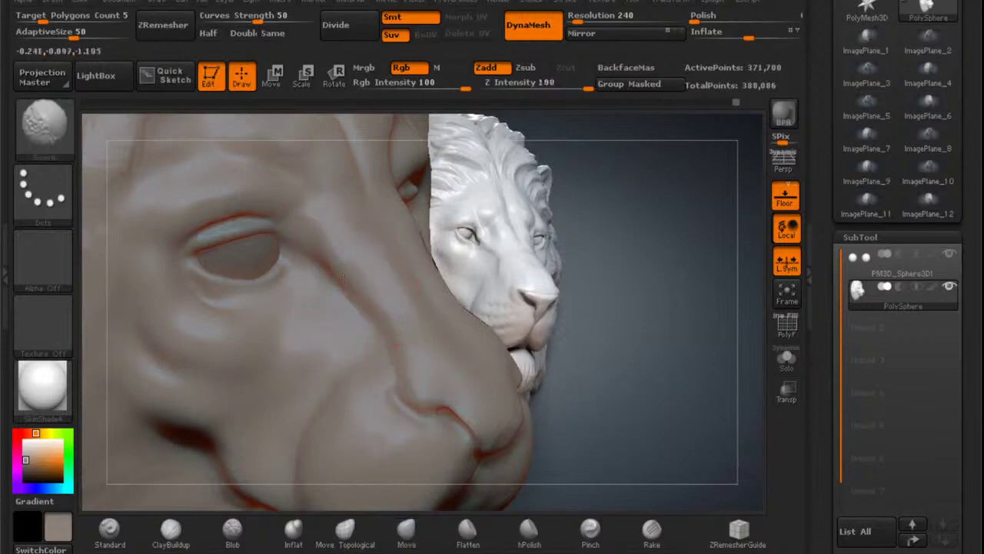
# Push up the side of the nose bridge above the nostril with the Move brush and smooth the crease.
pyautogui.moveTo(496, 312)
pyautogui.keyDown('alt'); pyautogui.mouseDown()
pyautogui.moveTo(483, 340)
pyautogui.moveTo(514, 348)
pyautogui.moveTo(535, 321)
pyautogui.mouseUp(); pyautogui.keyUp('alt')
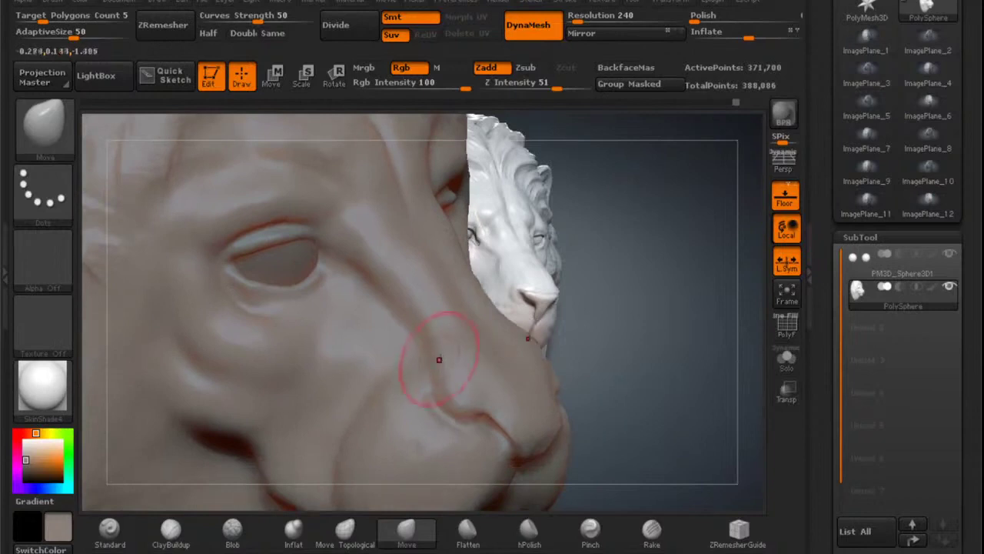
pyautogui.moveTo(439, 359)
pyautogui.mouseDown()
pyautogui.moveTo(445, 368)
pyautogui.moveTo(439, 338)
pyautogui.mouseUp()
pyautogui.press('shift')
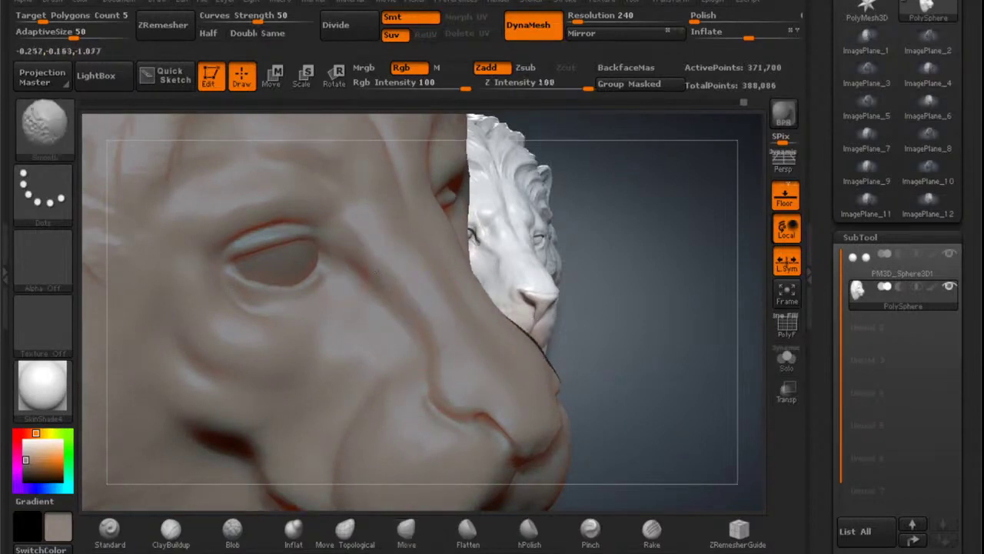
pyautogui.moveTo(479, 333); pyautogui.dragTo(420, 299, button='right')
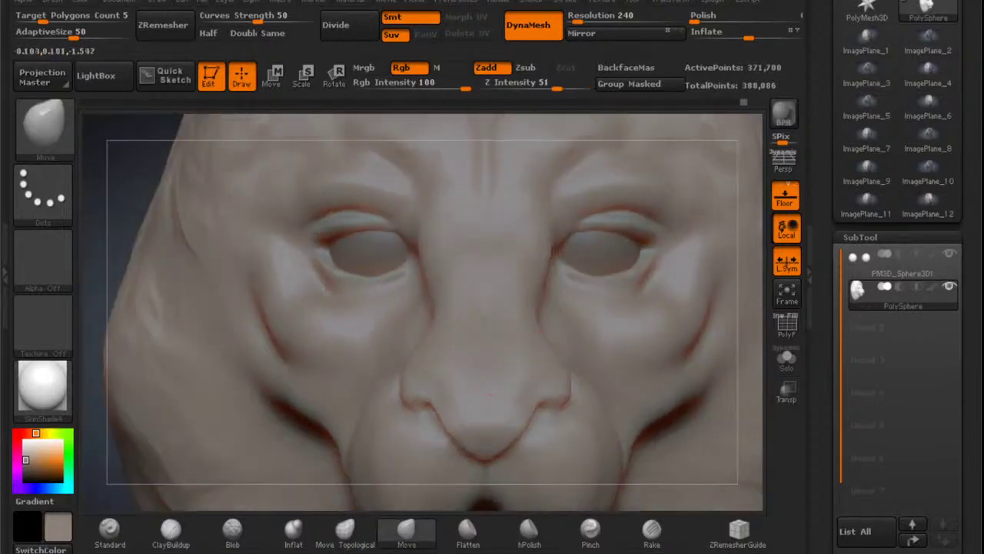
pyautogui.moveTo(478, 375)
pyautogui.keyDown('ctrl'); pyautogui.mouseDown(button='right')
pyautogui.moveTo(472, 334)
pyautogui.moveTo(513, 342)
pyautogui.moveTo(405, 347)
pyautogui.moveTo(335, 382)
pyautogui.mouseUp(button='right'); pyautogui.keyUp('ctrl')
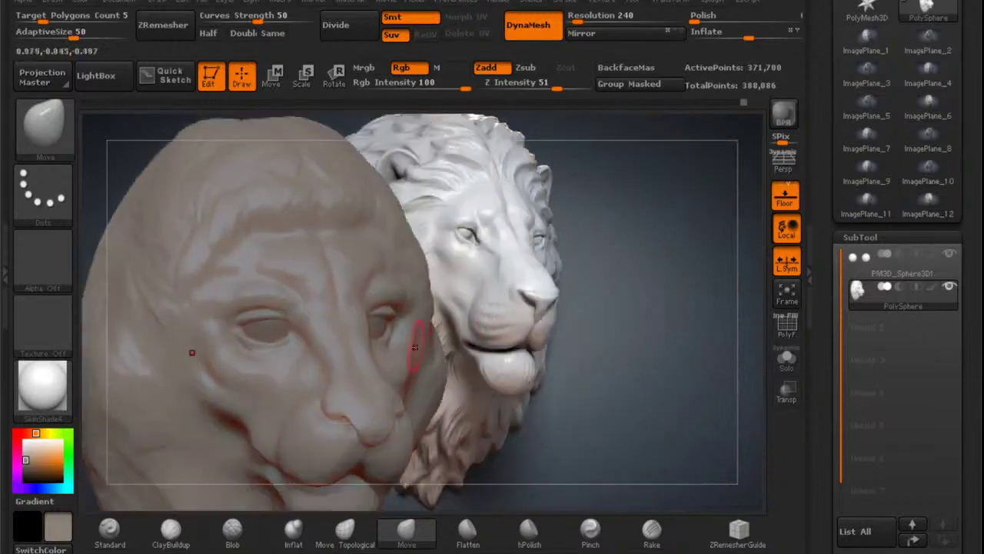
pyautogui.moveTo(404, 344)
pyautogui.keyDown('alt'); pyautogui.mouseDown(button='right')
pyautogui.moveTo(431, 317)
pyautogui.moveTo(343, 403)
pyautogui.moveTo(451, 309)
pyautogui.moveTo(432, 243)
pyautogui.mouseUp(button='right'); pyautogui.keyUp('alt')
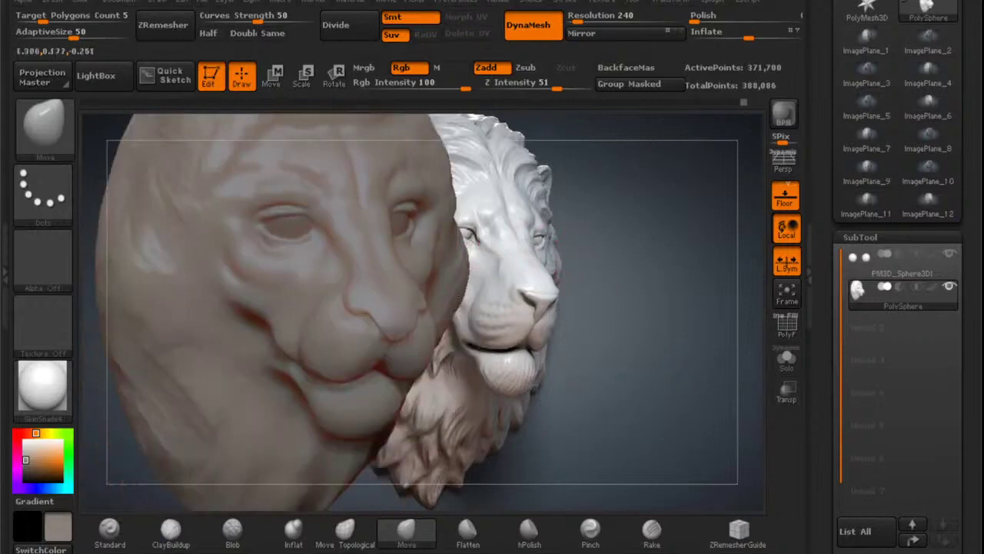
# Paint a narrow slanted mask at the side of the forehead for the ear base, trim its edge and invert the mask.
pyautogui.moveTo(459, 296); pyautogui.dragTo(499, 263)
pyautogui.moveTo(500, 290)
pyautogui.keyDown('alt'); pyautogui.mouseDown(button='right')
pyautogui.moveTo(380, 384)
pyautogui.moveTo(532, 279)
pyautogui.mouseUp(button='right'); pyautogui.keyUp('alt')
pyautogui.moveTo(338, 232)
pyautogui.keyDown('alt'); pyautogui.mouseDown(button='right')
pyautogui.moveTo(509, 266)
pyautogui.moveTo(532, 257)
pyautogui.mouseUp(button='right'); pyautogui.keyUp('alt')
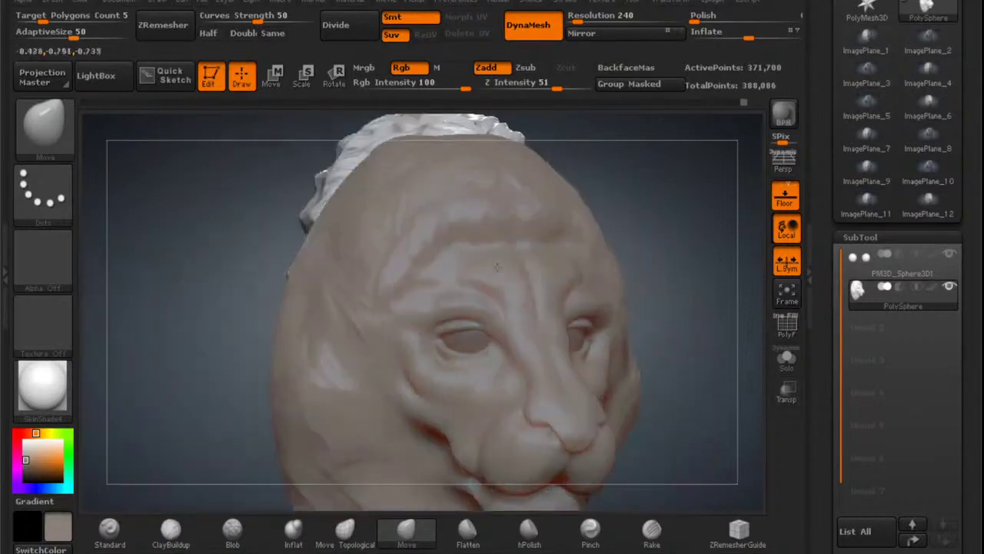
pyautogui.moveTo(549, 165); pyautogui.dragTo(569, 201)
pyautogui.moveTo(511, 216)
pyautogui.keyDown('alt'); pyautogui.mouseDown(button='right')
pyautogui.moveTo(674, 173)
pyautogui.moveTo(510, 233)
pyautogui.moveTo(660, 208)
pyautogui.moveTo(667, 251)
pyautogui.moveTo(589, 251)
pyautogui.mouseUp(button='right'); pyautogui.keyUp('alt')
pyautogui.keyDown('ctrl'); pyautogui.moveTo(505, 229); pyautogui.dragTo(516, 222, button='right'); pyautogui.keyUp('ctrl')
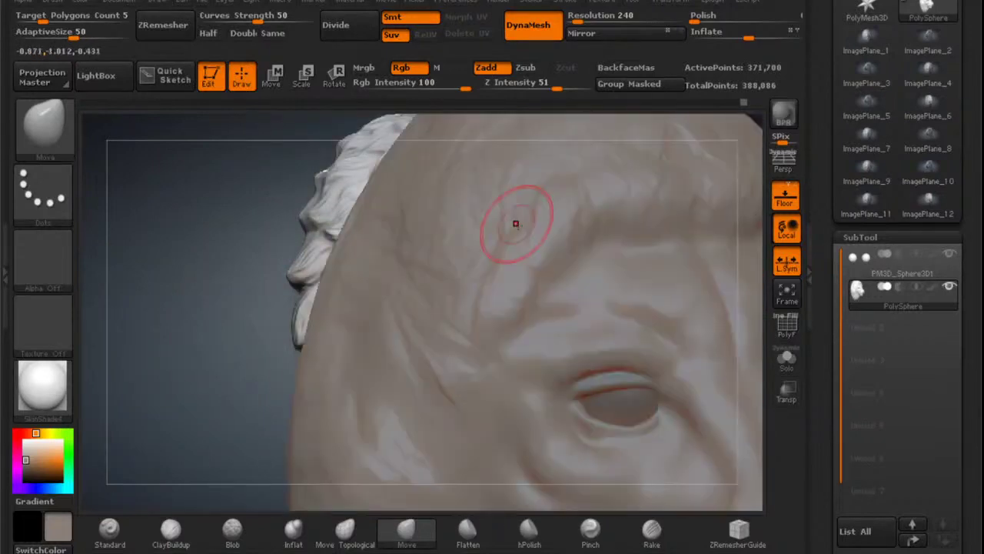
pyautogui.press('space')
pyautogui.moveTo(513, 226); pyautogui.dragTo(500, 226)
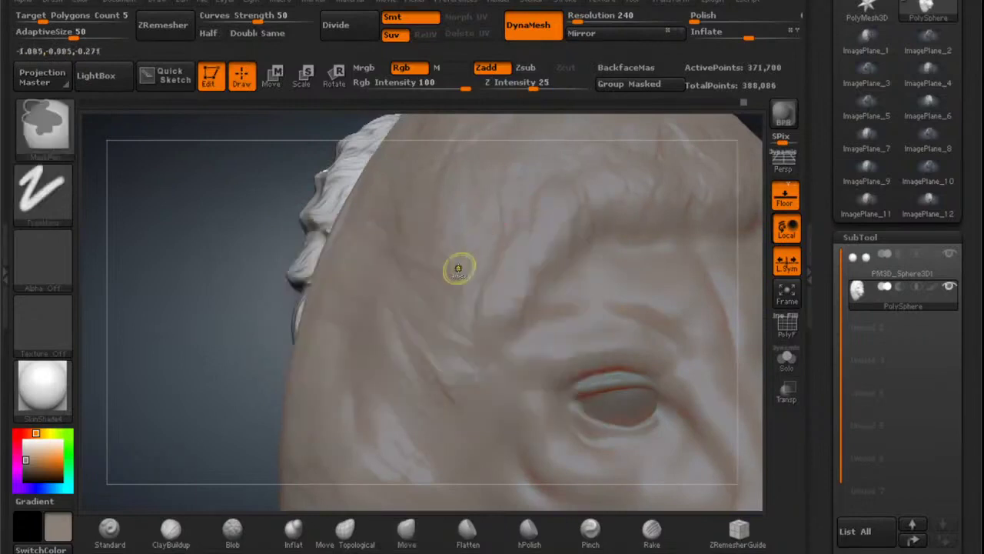
pyautogui.keyDown('ctrl'); pyautogui.moveTo(459, 267); pyautogui.dragTo(514, 188); pyautogui.keyUp('ctrl')
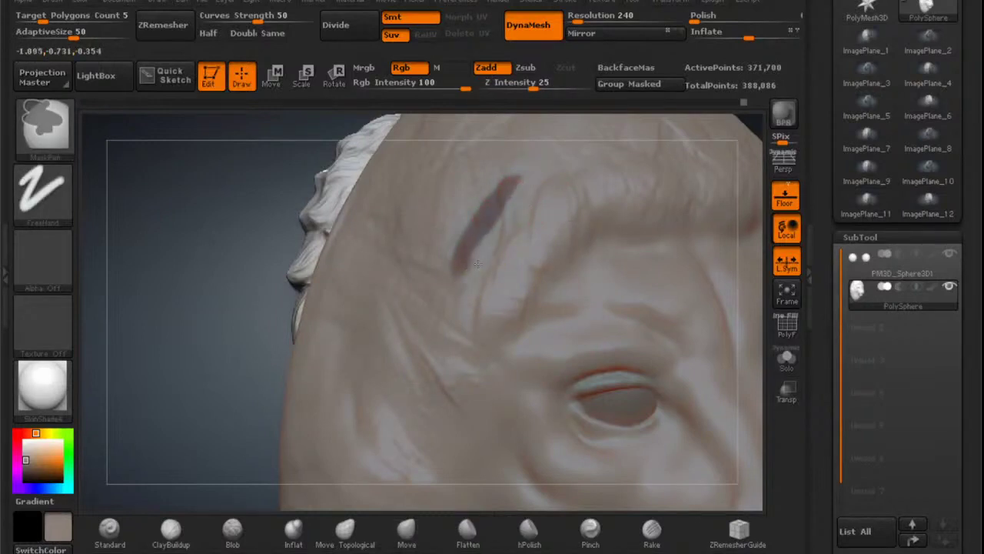
pyautogui.keyDown('ctrl'); pyautogui.keyDown('alt'); pyautogui.moveTo(478, 264); pyautogui.dragTo(472, 275); pyautogui.keyUp('alt'); pyautogui.keyUp('ctrl')
pyautogui.keyDown('ctrl'); pyautogui.click(446, 205); pyautogui.keyUp('ctrl')
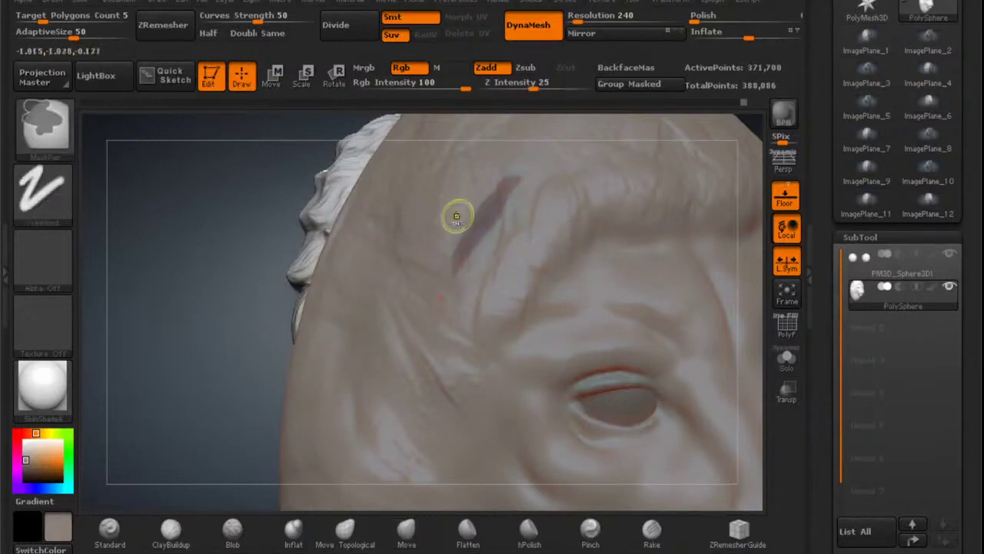
pyautogui.keyDown('ctrl'); pyautogui.click(257, 202); pyautogui.keyUp('ctrl')
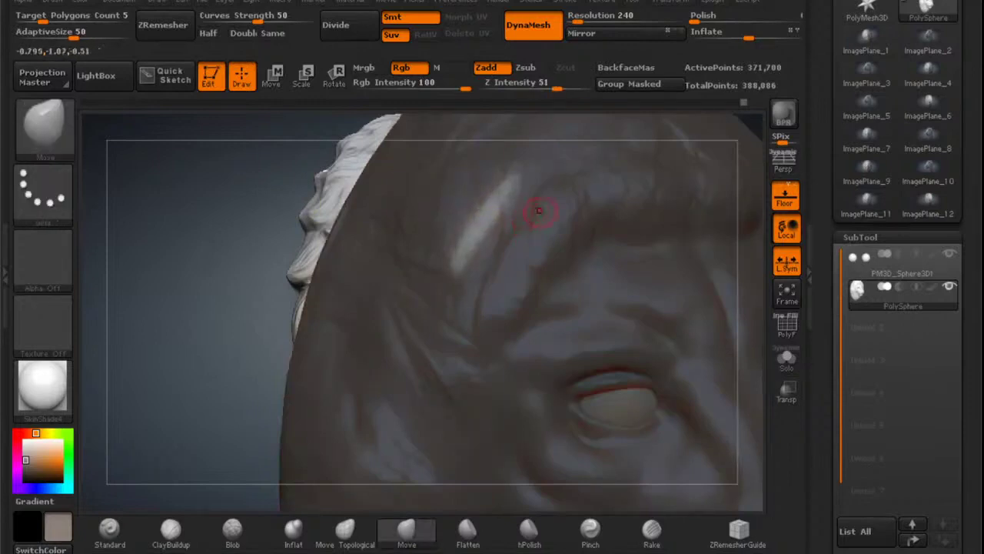
# Pull the unmasked strip diagonally up and away from the head with Transpose Move to form the basic ear.
pyautogui.moveTo(531, 210); pyautogui.dragTo(484, 223, button='right')
pyautogui.moveTo(588, 223)
pyautogui.mouseDown(button='right')
pyautogui.moveTo(544, 242)
pyautogui.moveTo(538, 266)
pyautogui.moveTo(509, 253)
pyautogui.moveTo(531, 289)
pyautogui.moveTo(537, 265)
pyautogui.moveTo(540, 286)
pyautogui.moveTo(499, 271)
pyautogui.moveTo(526, 313)
pyautogui.mouseUp(button='right')
pyautogui.click(273, 78)
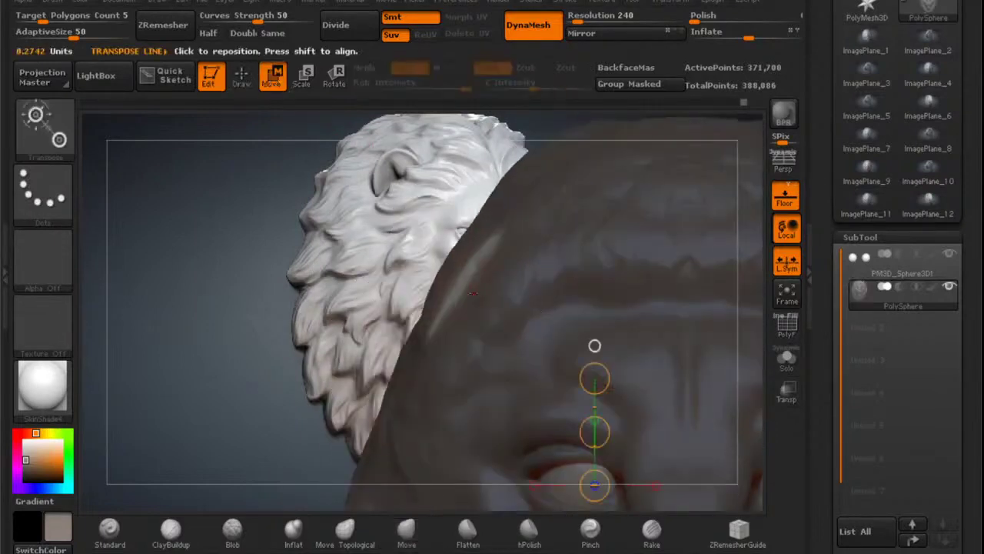
pyautogui.moveTo(479, 300); pyautogui.dragTo(411, 228)
pyautogui.moveTo(446, 263); pyautogui.dragTo(350, 160)
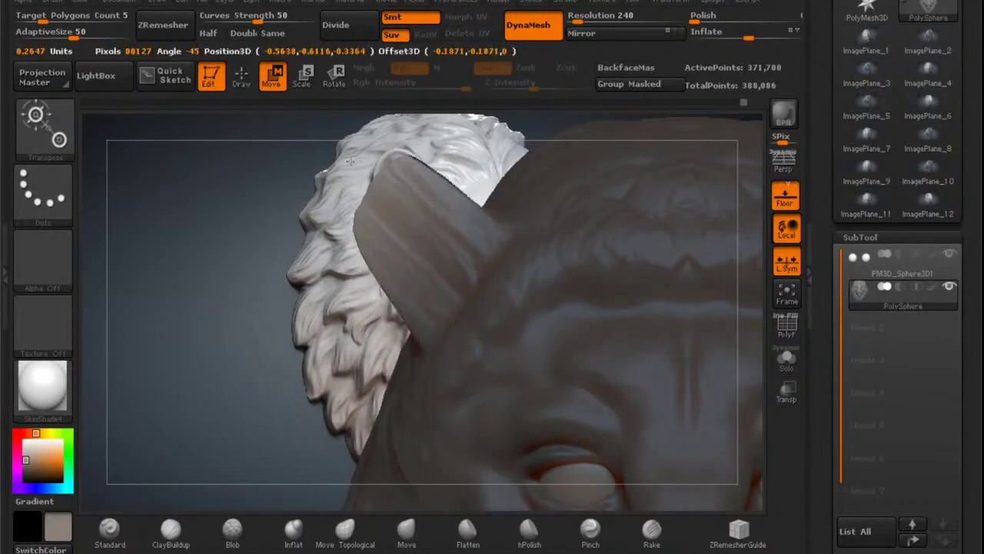
pyautogui.keyDown('ctrl'); pyautogui.moveTo(704, 214); pyautogui.dragTo(559, 214, button='right'); pyautogui.keyUp('ctrl')
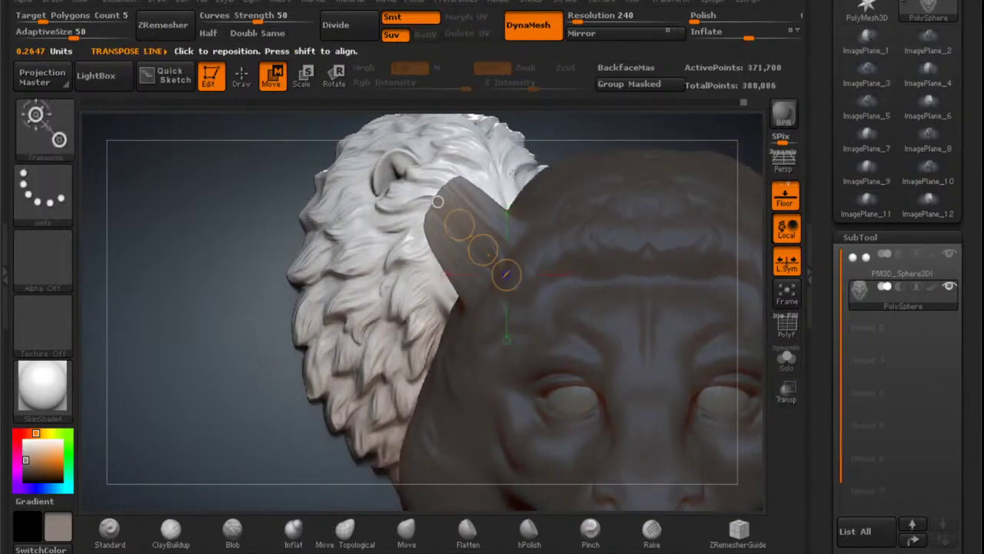
# Redraw the transpose line horizontally across the ear in side view.
pyautogui.moveTo(500, 177); pyautogui.dragTo(569, 188, button='right')
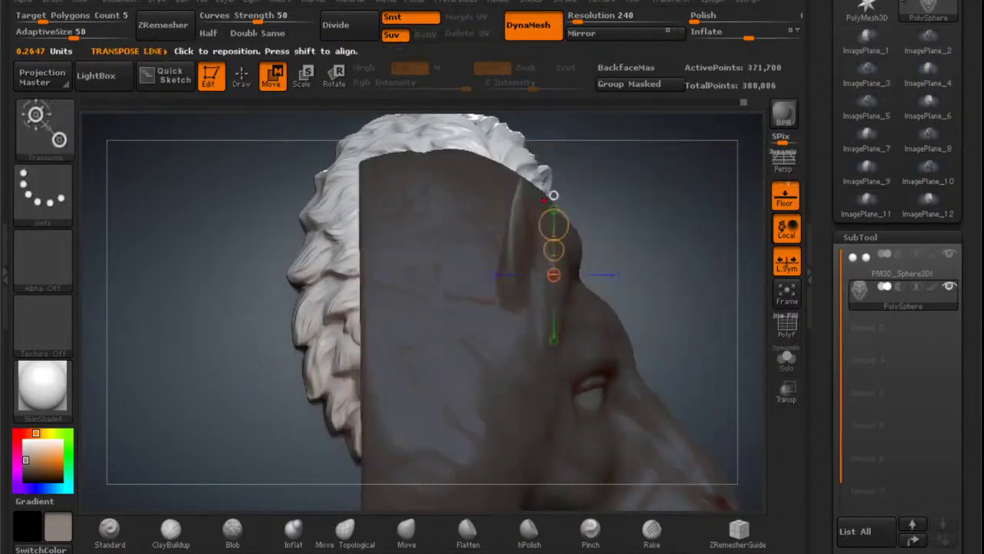
pyautogui.moveTo(516, 215)
pyautogui.mouseDown()
pyautogui.moveTo(578, 215)
pyautogui.moveTo(561, 213)
pyautogui.mouseUp()
pyautogui.keyDown('alt'); pyautogui.moveTo(604, 212); pyautogui.dragTo(472, 279, button='right'); pyautogui.keyUp('alt')
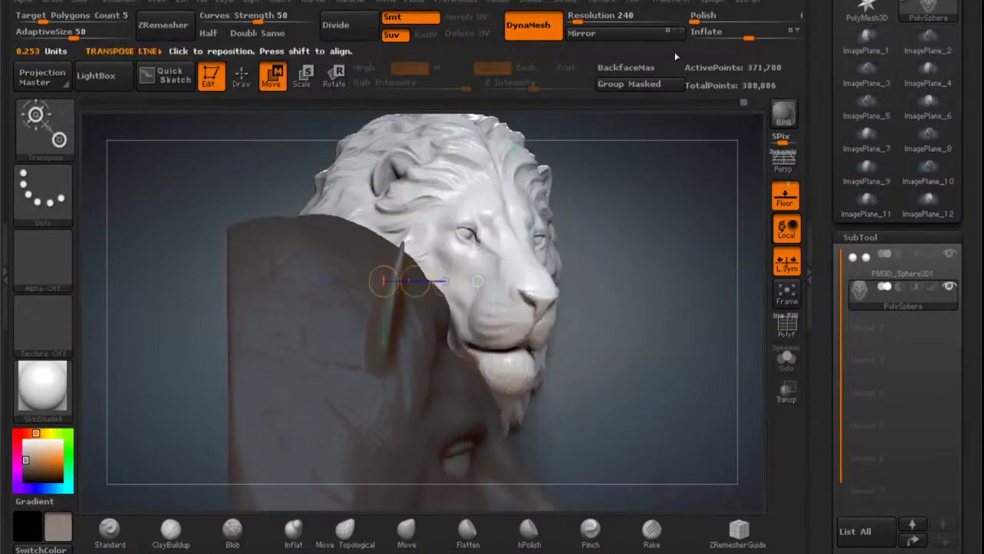
# Load the lion head3 texture as the background image plane for reference.
pyautogui.click(604, 3)
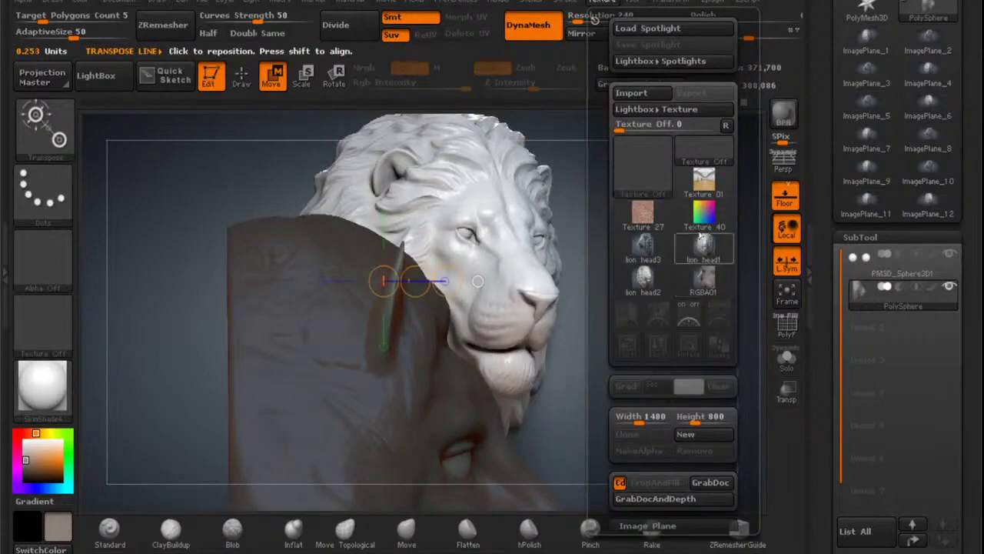
pyautogui.click(648, 244)
pyautogui.moveTo(610, 288); pyautogui.dragTo(609, 179)
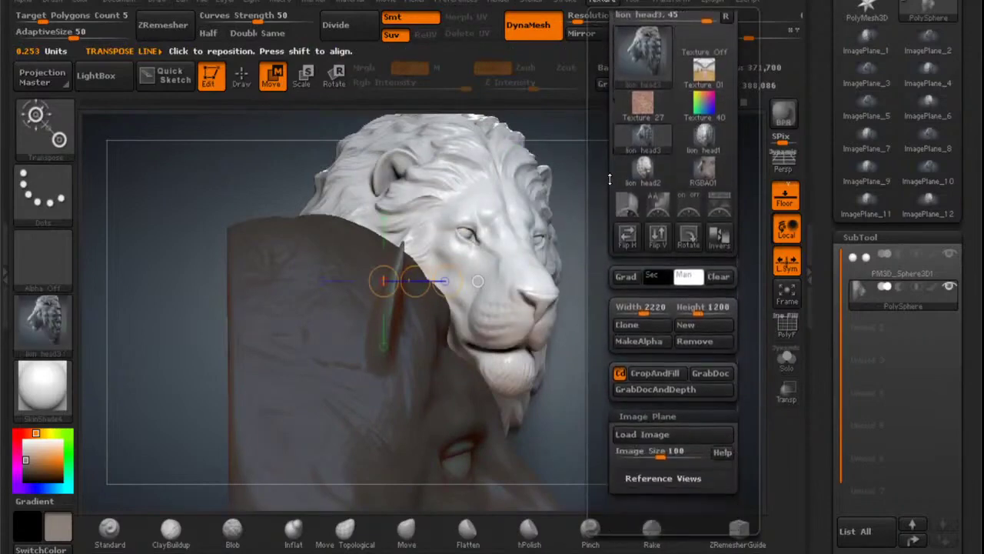
pyautogui.click(652, 431)
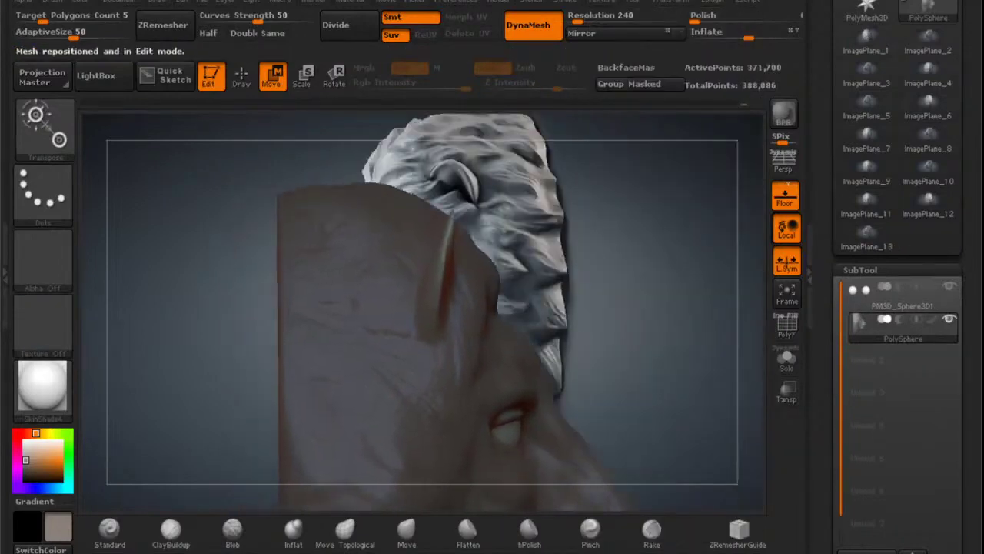
# Invert the mask so that the head is editable and the ear area is protected.
pyautogui.moveTo(515, 274); pyautogui.dragTo(569, 229, button='right')
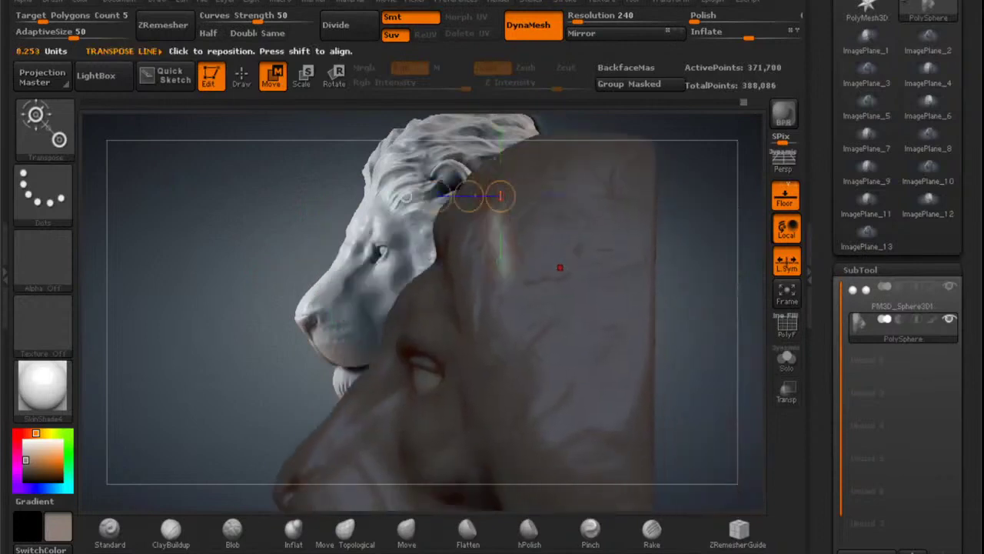
pyautogui.hotkey('ctrl', 'i')
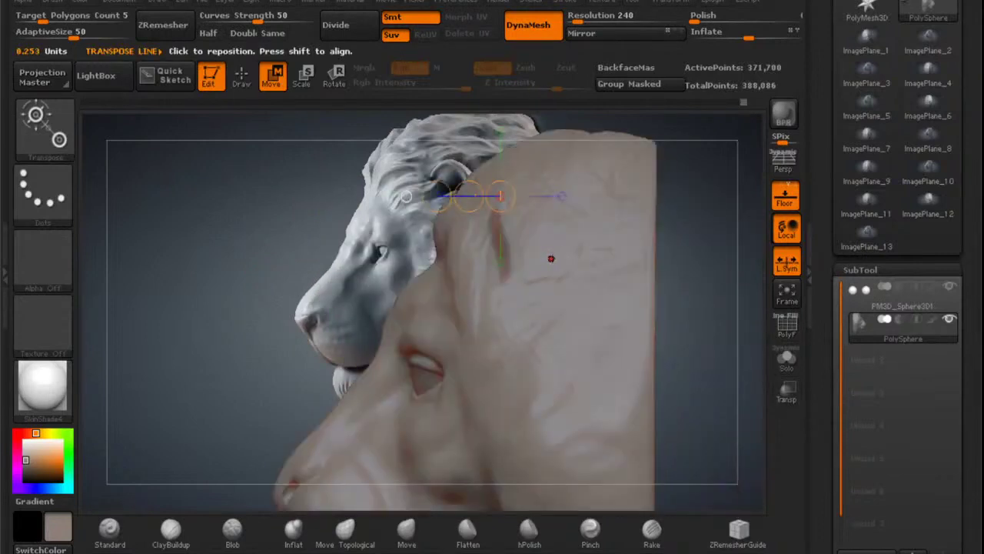
# Return to drawing mode and clear the existing mask from the head.
pyautogui.click(241, 74)
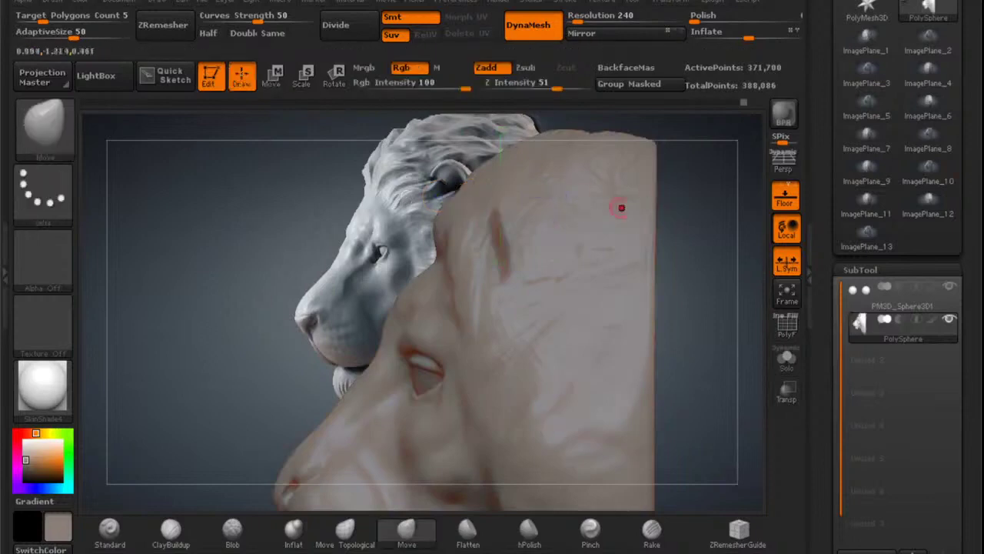
pyautogui.keyDown('ctrl'); pyautogui.moveTo(689, 238); pyautogui.dragTo(703, 253); pyautogui.keyUp('ctrl')
pyautogui.keyDown('alt'); pyautogui.moveTo(579, 246); pyautogui.dragTo(607, 228, button='right'); pyautogui.keyUp('alt')
pyautogui.moveTo(560, 206)
pyautogui.keyDown('alt'); pyautogui.mouseDown(button='right')
pyautogui.moveTo(601, 215)
pyautogui.moveTo(591, 223)
pyautogui.moveTo(588, 212)
pyautogui.mouseUp(button='right'); pyautogui.keyUp('alt')
# Paint a short diagonal mask strip on the upper side of the head as the base of the ear.
pyautogui.press('ctrl')
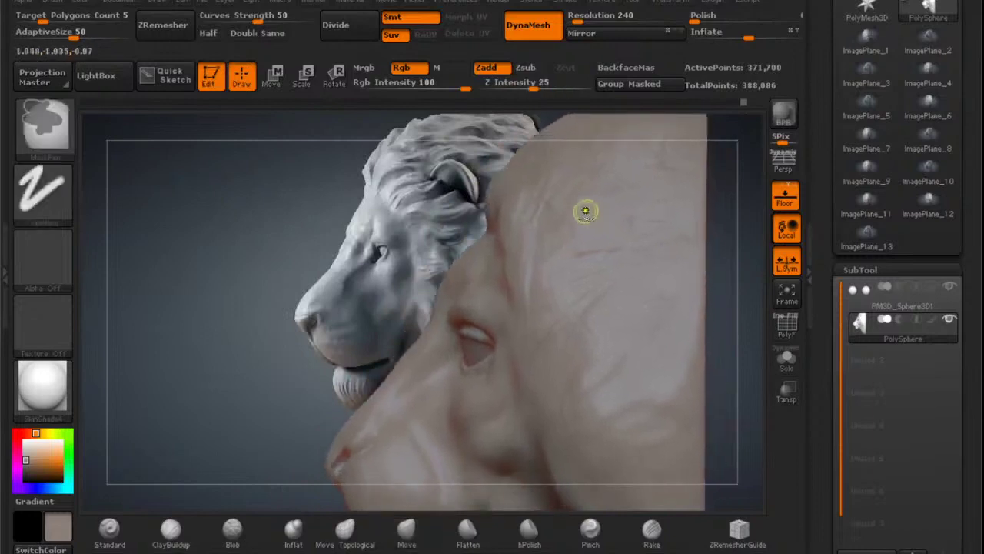
pyautogui.moveTo(588, 206); pyautogui.dragTo(622, 233)
pyautogui.press('b')
pyautogui.press('m')
pyautogui.press('v')
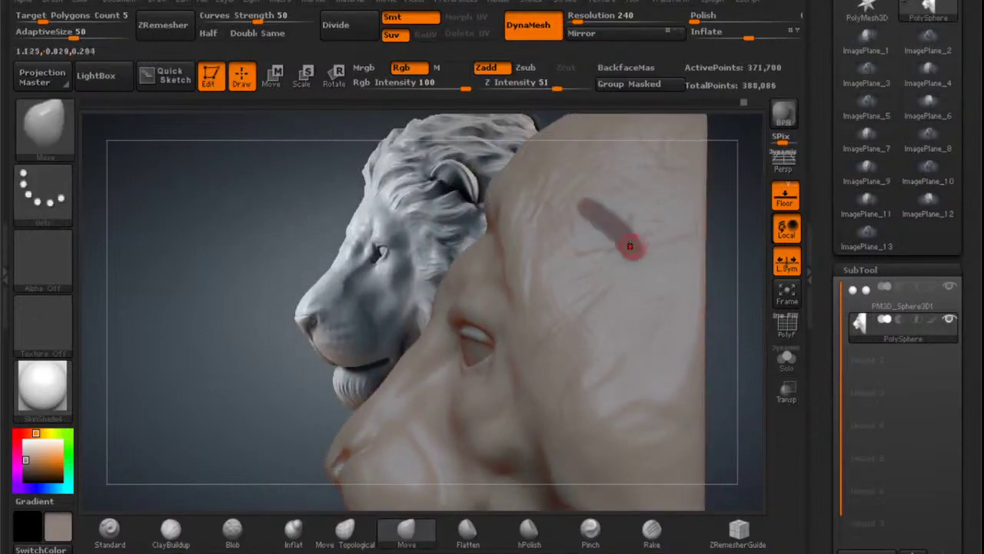
pyautogui.press('ctrl')
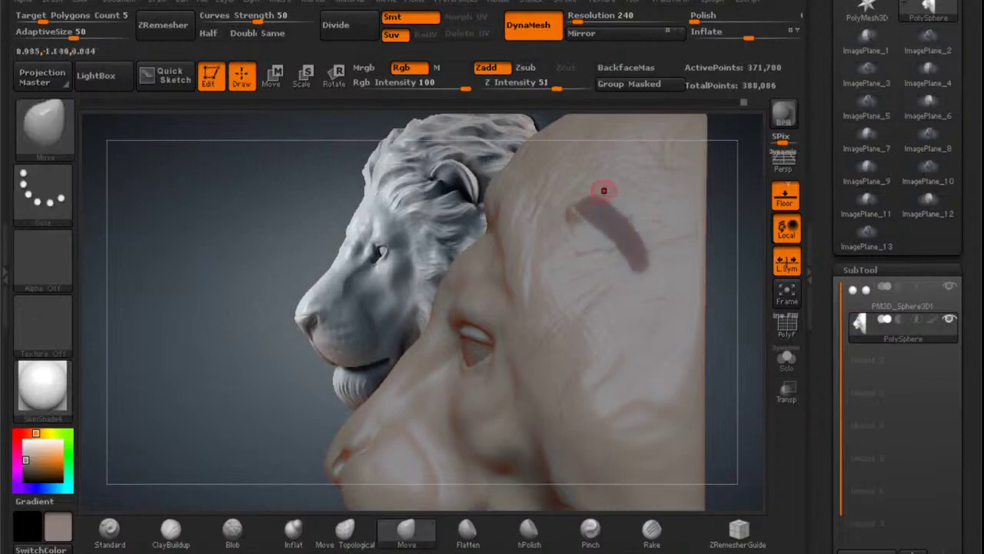
pyautogui.press('ctrl')
pyautogui.press('ctrl')
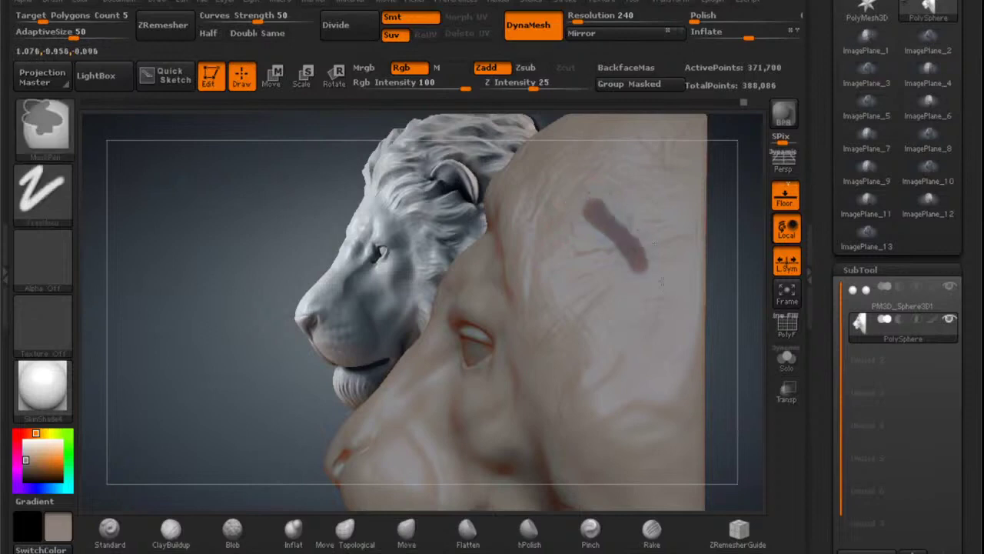
# Blur the edges of the ear strip's mask and invert it so that only the strip is editable.
pyautogui.keyDown('ctrl'); pyautogui.click(725, 215); pyautogui.keyUp('ctrl')
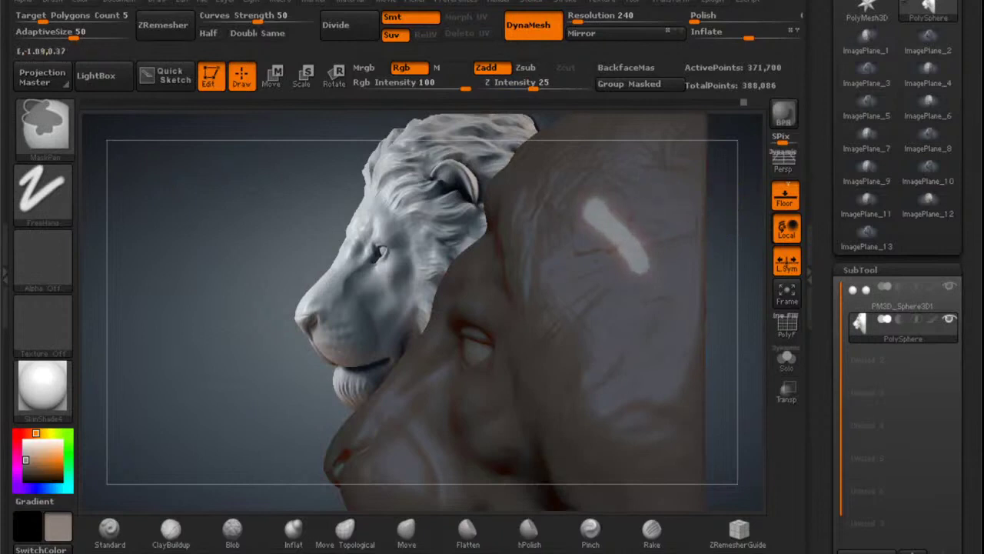
pyautogui.keyDown('ctrl'); pyautogui.click(723, 196); pyautogui.keyUp('ctrl')
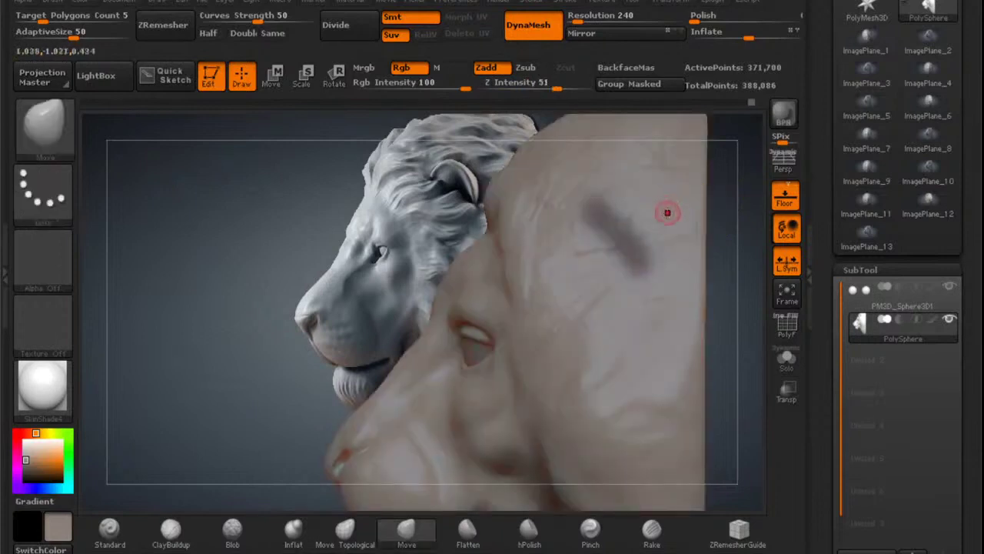
pyautogui.keyDown('ctrl'); pyautogui.click(723, 188); pyautogui.keyUp('ctrl')
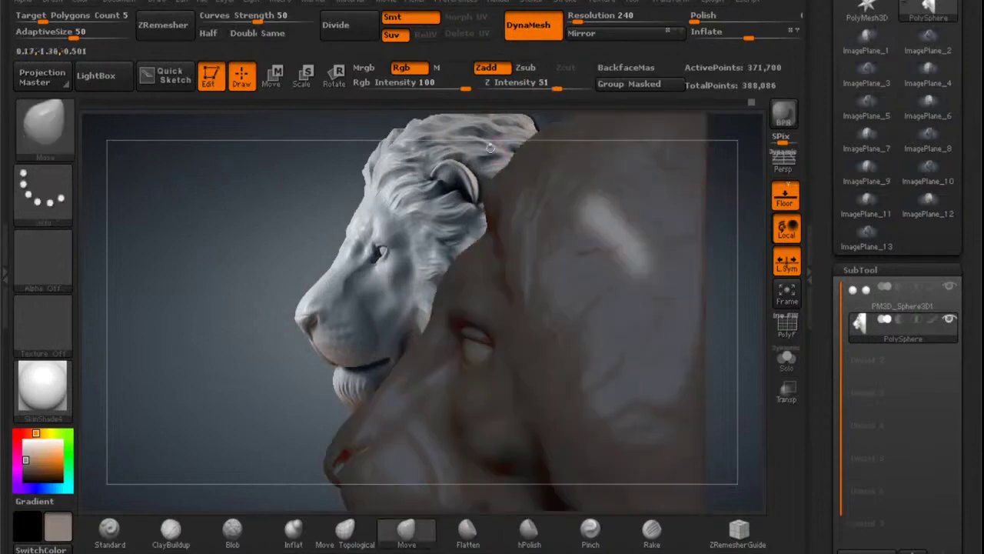
# Pull the unmasked strip diagonally up and outward from the head with Transpose Move to form both ears.
pyautogui.click(272, 77)
pyautogui.moveTo(127, 135); pyautogui.dragTo(182, 164)
pyautogui.moveTo(568, 235); pyautogui.dragTo(637, 164)
pyautogui.moveTo(602, 198)
pyautogui.mouseDown()
pyautogui.moveTo(649, 165)
pyautogui.moveTo(669, 143)
pyautogui.moveTo(652, 144)
pyautogui.moveTo(659, 139)
pyautogui.mouseUp()
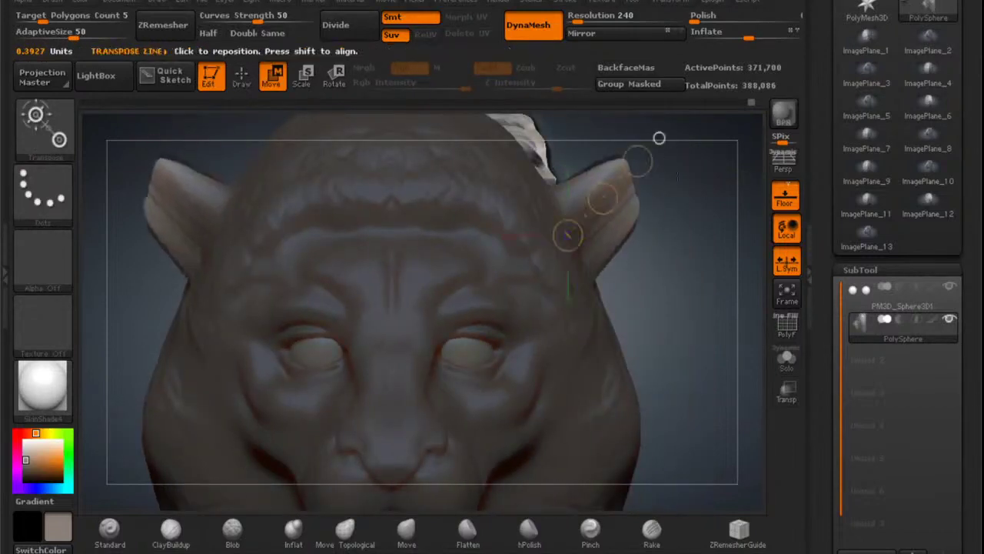
# Return to the Move brush, clear the mask and remesh the head and new ears with DynaMesh.
pyautogui.click(242, 77)
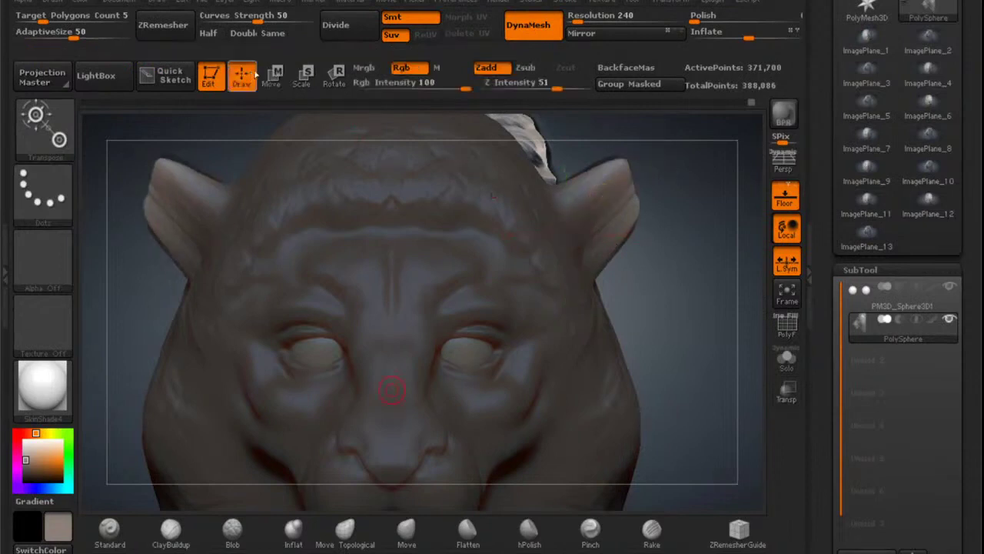
pyautogui.click(406, 531)
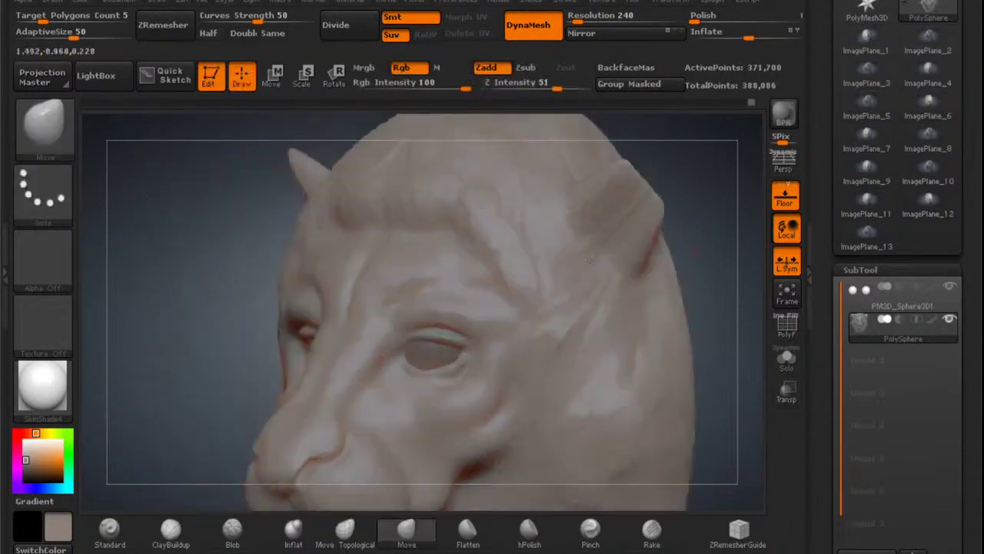
pyautogui.keyDown('alt'); pyautogui.moveTo(664, 226); pyautogui.dragTo(609, 263); pyautogui.keyUp('alt')
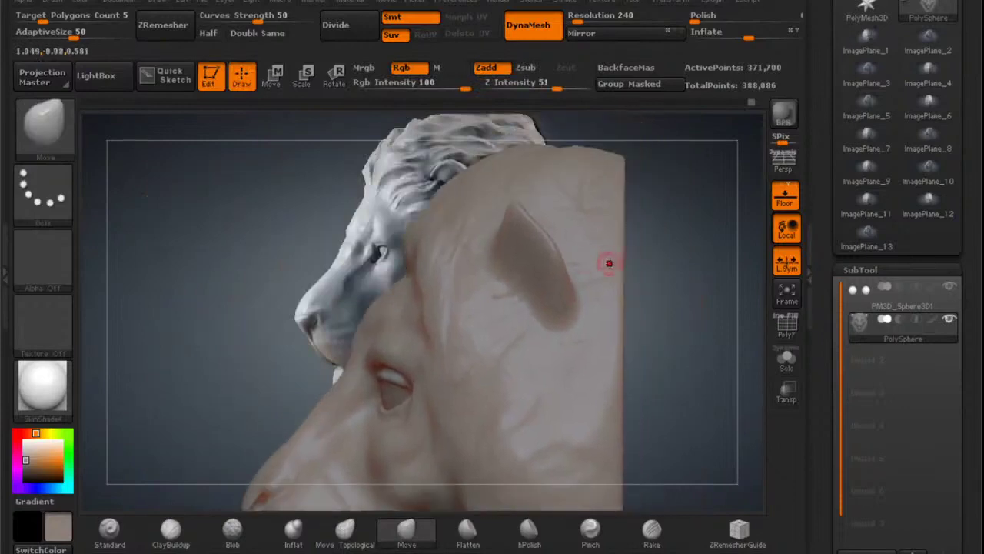
pyautogui.press('ctrl')
pyautogui.keyDown('ctrl'); pyautogui.moveTo(692, 266); pyautogui.dragTo(694, 271); pyautogui.keyUp('ctrl')
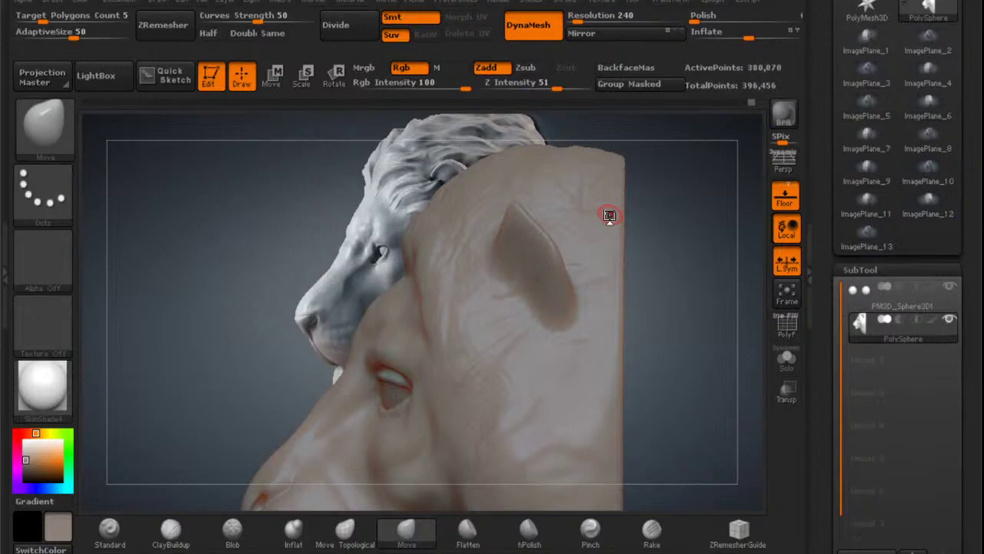
# Enlarge the brush and round off the ear's squared tip with the Move Topological brush.
pyautogui.moveTo(536, 276)
pyautogui.mouseDown(button='right')
pyautogui.moveTo(569, 265)
pyautogui.moveTo(531, 260)
pyautogui.moveTo(595, 220)
pyautogui.moveTo(580, 215)
pyautogui.moveTo(595, 235)
pyautogui.moveTo(552, 255)
pyautogui.mouseUp(button='right')
pyautogui.press('space')
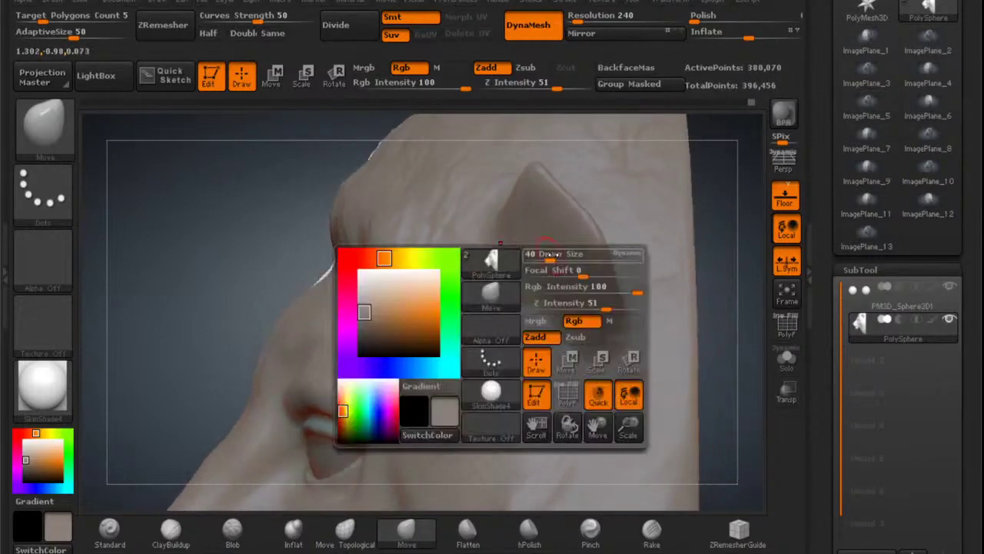
pyautogui.moveTo(552, 255); pyautogui.dragTo(568, 255)
pyautogui.click(351, 526)
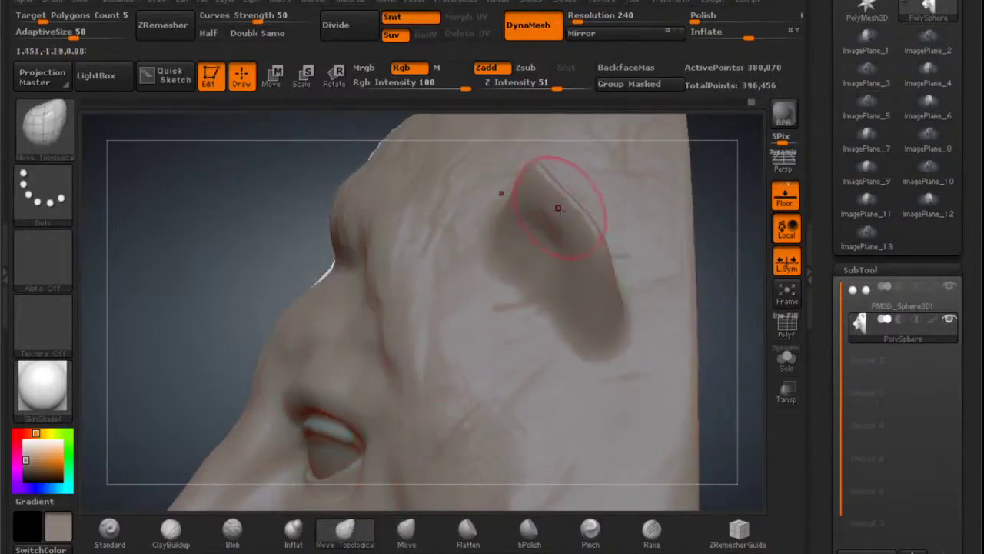
pyautogui.moveTo(560, 206)
pyautogui.mouseDown(button='right')
pyautogui.moveTo(591, 205)
pyautogui.moveTo(557, 192)
pyautogui.moveTo(571, 202)
pyautogui.mouseUp(button='right')
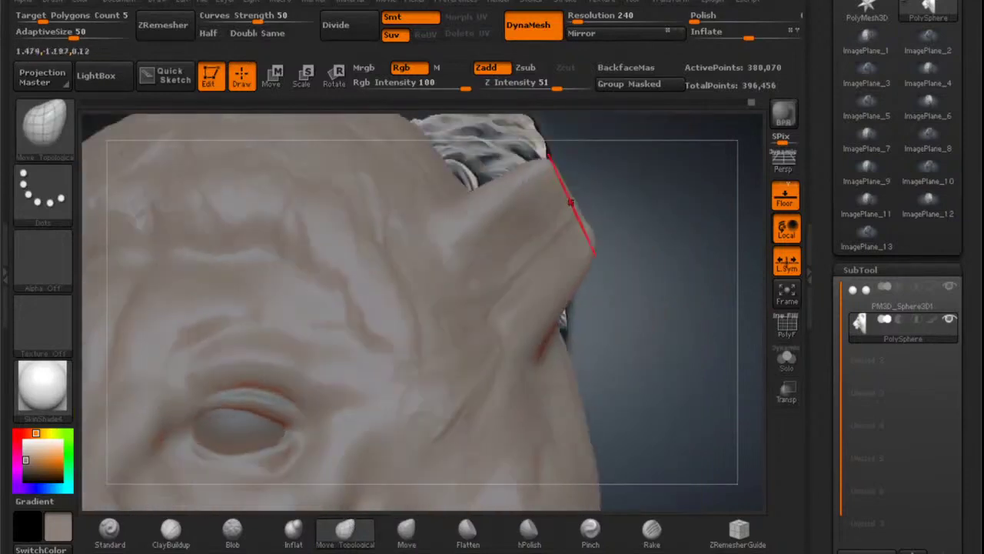
pyautogui.moveTo(583, 206); pyautogui.dragTo(589, 203)
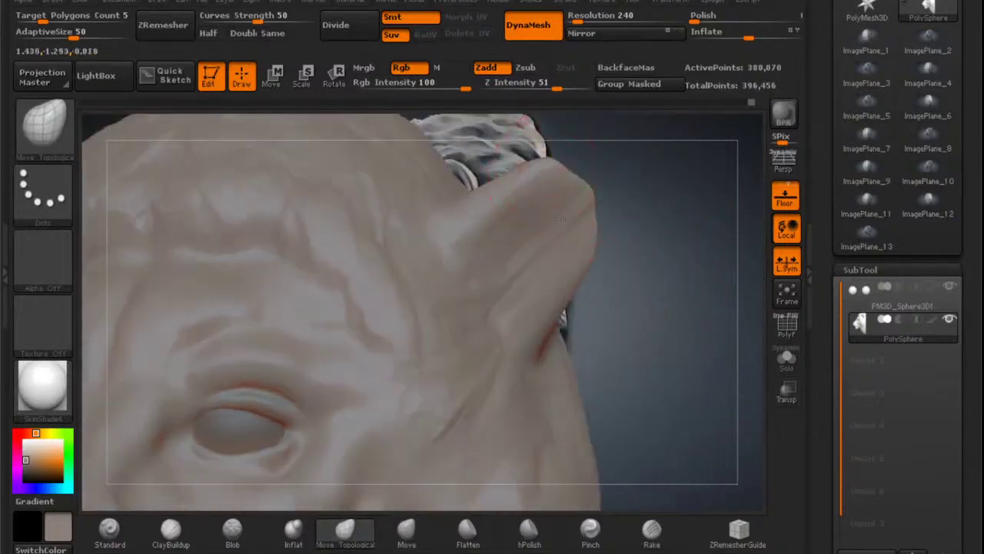
# Reshape the lower back edge of the ear with the Move Topological brush in side view.
pyautogui.moveTo(561, 218)
pyautogui.keyDown('alt'); pyautogui.mouseDown(button='right')
pyautogui.moveTo(496, 317)
pyautogui.moveTo(539, 258)
pyautogui.mouseUp(button='right'); pyautogui.keyUp('alt')
pyautogui.moveTo(615, 304)
pyautogui.mouseDown(button='right')
pyautogui.moveTo(527, 312)
pyautogui.moveTo(715, 200)
pyautogui.moveTo(684, 240)
pyautogui.mouseUp(button='right')
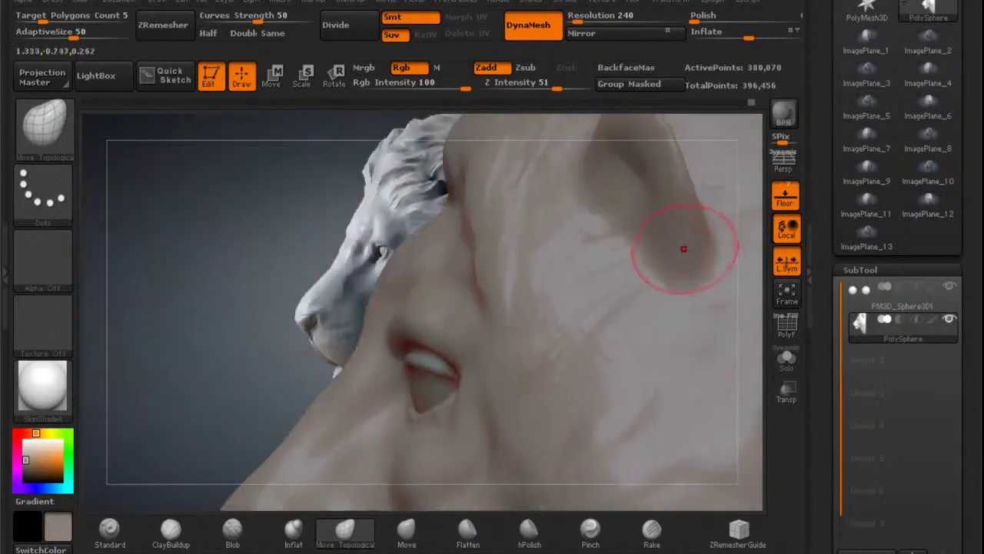
pyautogui.rightClick(684, 244)
pyautogui.moveTo(684, 243); pyautogui.dragTo(695, 243)
pyautogui.moveTo(652, 216); pyautogui.dragTo(712, 221, button='right')
pyautogui.moveTo(721, 241); pyautogui.dragTo(701, 247)
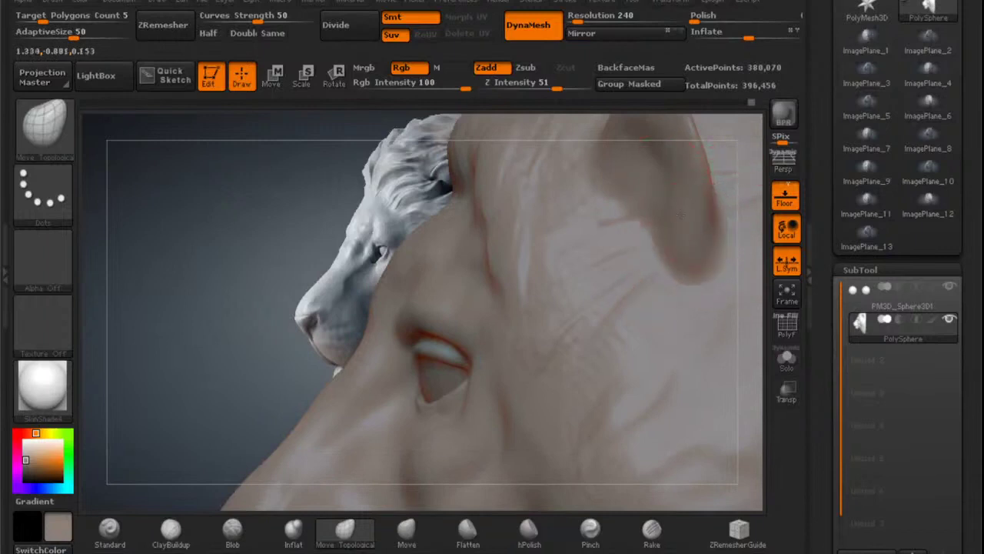
# Shape the ear's upper rim and back edge into a rounded curve and smooth the skin at its base.
pyautogui.moveTo(670, 199)
pyautogui.keyDown('alt'); pyautogui.mouseDown(button='right')
pyautogui.moveTo(682, 285)
pyautogui.moveTo(669, 299)
pyautogui.mouseUp(button='right'); pyautogui.keyUp('alt')
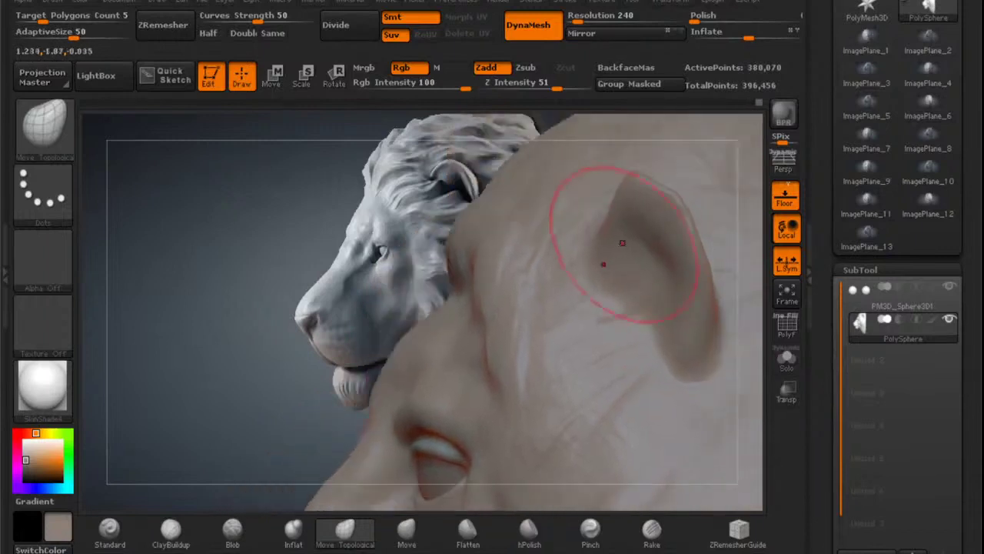
pyautogui.moveTo(626, 206); pyautogui.dragTo(689, 196, button='right')
pyautogui.moveTo(628, 186); pyautogui.dragTo(625, 197)
pyautogui.moveTo(630, 246); pyautogui.dragTo(565, 252, button='right')
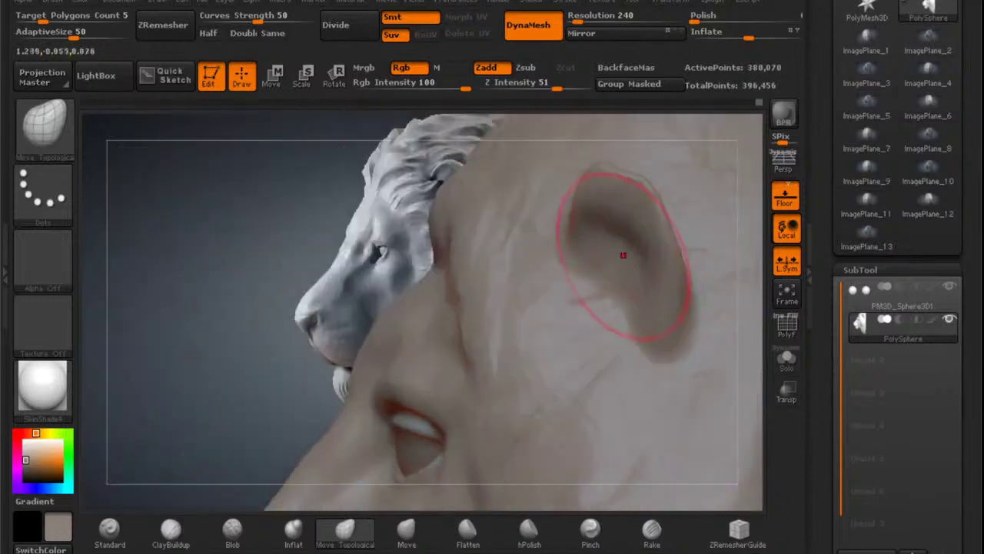
pyautogui.moveTo(624, 251)
pyautogui.mouseDown()
pyautogui.moveTo(628, 217)
pyautogui.moveTo(616, 219)
pyautogui.mouseUp()
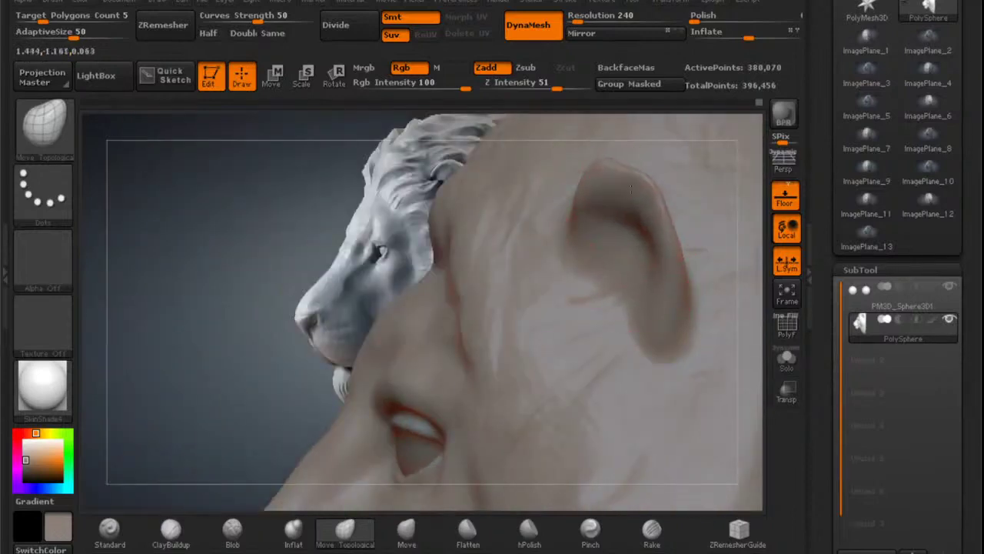
pyautogui.moveTo(613, 233)
pyautogui.keyDown('alt'); pyautogui.mouseDown(button='right')
pyautogui.moveTo(647, 266)
pyautogui.moveTo(632, 267)
pyautogui.moveTo(611, 241)
pyautogui.mouseUp(button='right'); pyautogui.keyUp('alt')
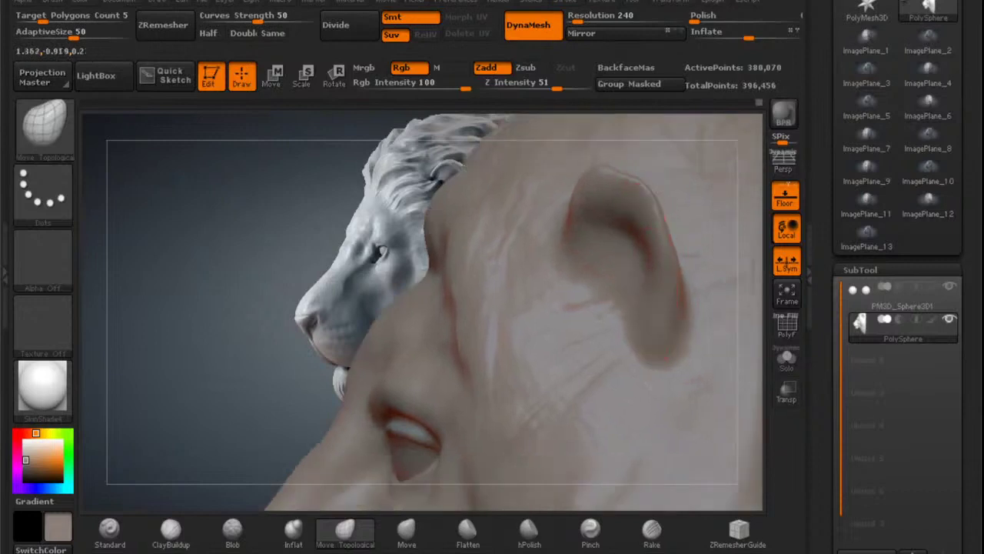
pyautogui.moveTo(669, 242); pyautogui.dragTo(684, 241)
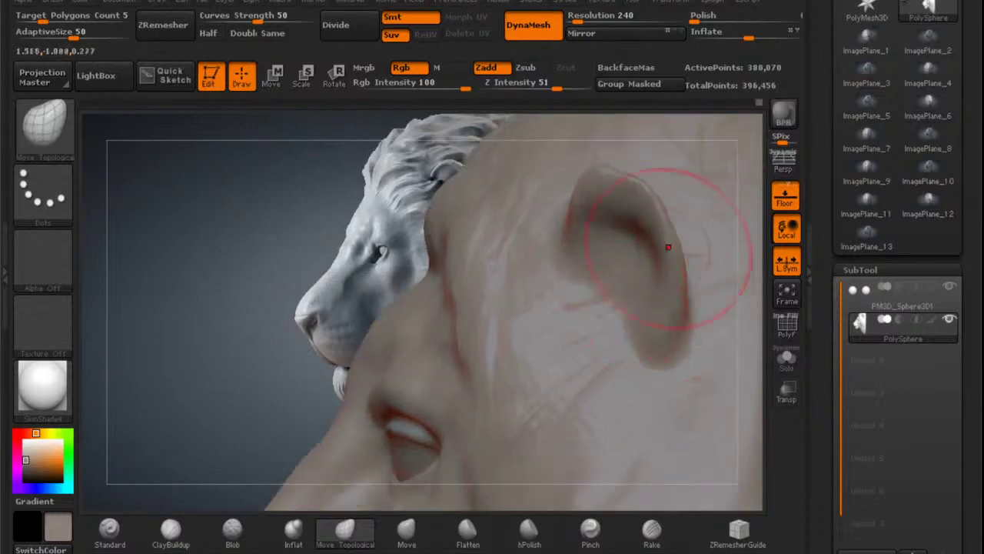
pyautogui.keyDown('shift'); pyautogui.moveTo(631, 319); pyautogui.dragTo(624, 318); pyautogui.keyUp('shift')
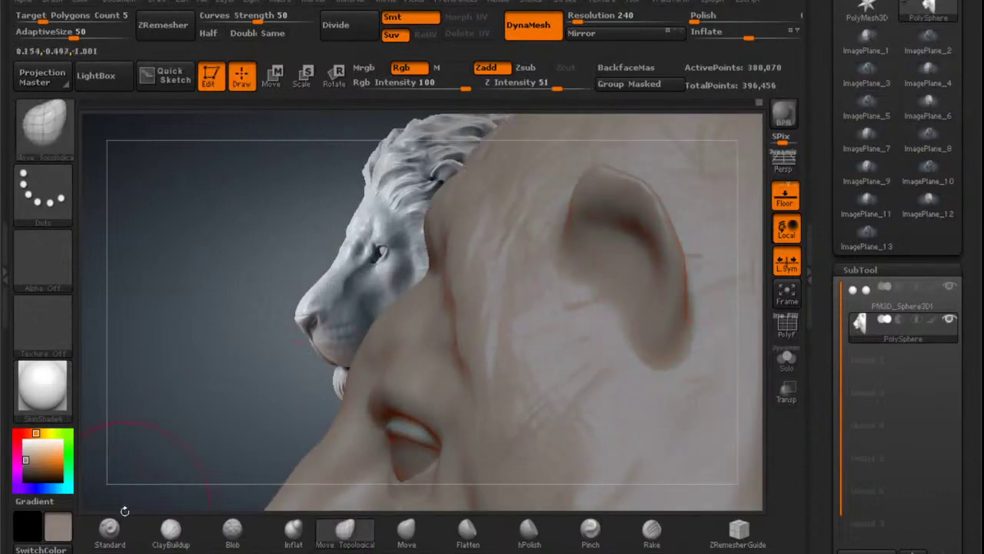
# Remesh the head with DynaMesh and sculpt the inner ear with a smaller ClayBuildup brush, adding clay and carving the hollow.
pyautogui.click(172, 529)
pyautogui.keyDown('ctrl'); pyautogui.moveTo(200, 216); pyautogui.dragTo(288, 316); pyautogui.keyUp('ctrl')
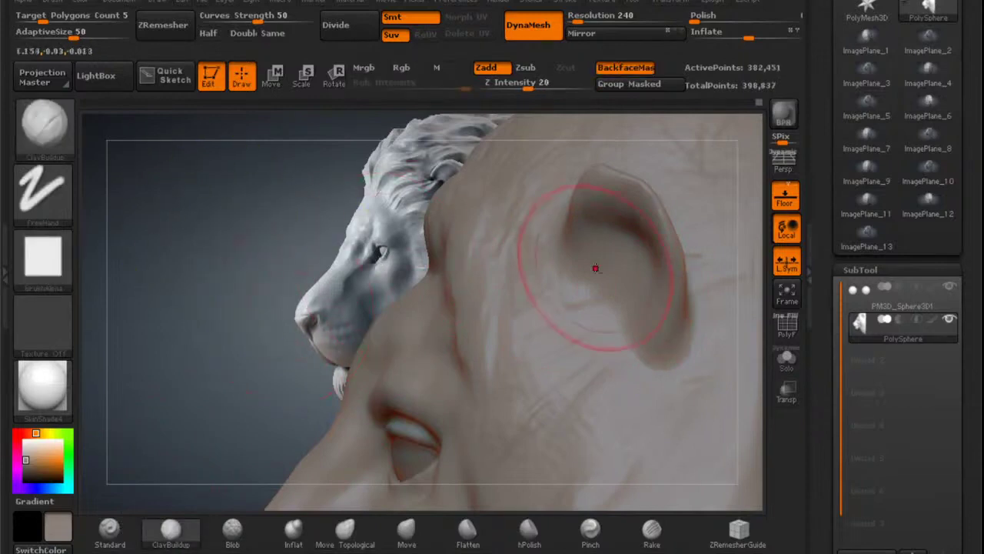
pyautogui.moveTo(597, 268); pyautogui.dragTo(620, 258, button='right')
pyautogui.moveTo(607, 237)
pyautogui.mouseDown()
pyautogui.moveTo(635, 243)
pyautogui.moveTo(594, 229)
pyautogui.moveTo(628, 224)
pyautogui.mouseUp()
pyautogui.moveTo(637, 280); pyautogui.dragTo(677, 264, button='right')
pyautogui.press('space')
pyautogui.moveTo(639, 264)
pyautogui.mouseDown()
pyautogui.moveTo(625, 264)
pyautogui.moveTo(618, 280)
pyautogui.moveTo(598, 270)
pyautogui.moveTo(629, 280)
pyautogui.moveTo(615, 289)
pyautogui.mouseUp()
pyautogui.moveTo(610, 280); pyautogui.dragTo(592, 275, button='right')
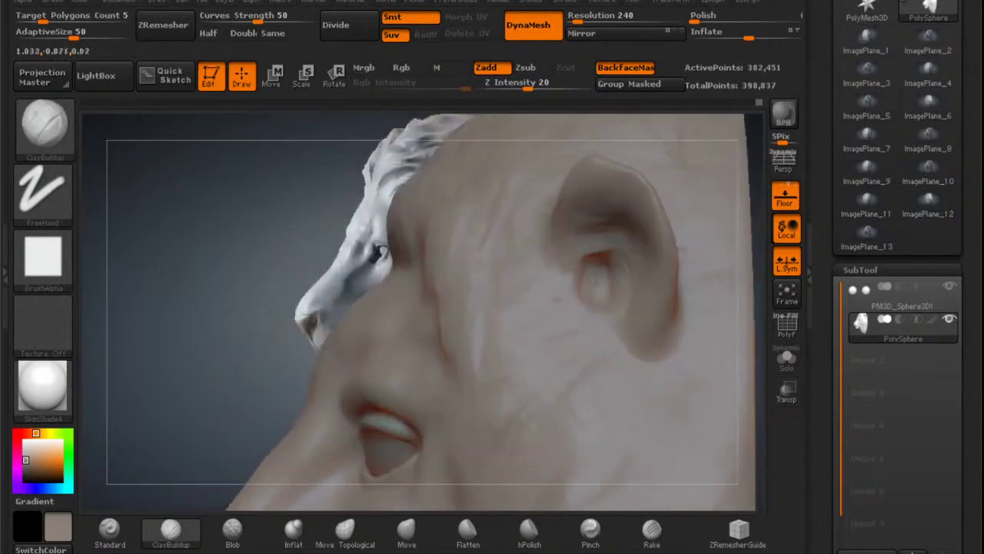
pyautogui.moveTo(603, 261)
pyautogui.keyDown('alt'); pyautogui.mouseDown()
pyautogui.moveTo(618, 290)
pyautogui.moveTo(601, 277)
pyautogui.mouseUp(); pyautogui.keyUp('alt')
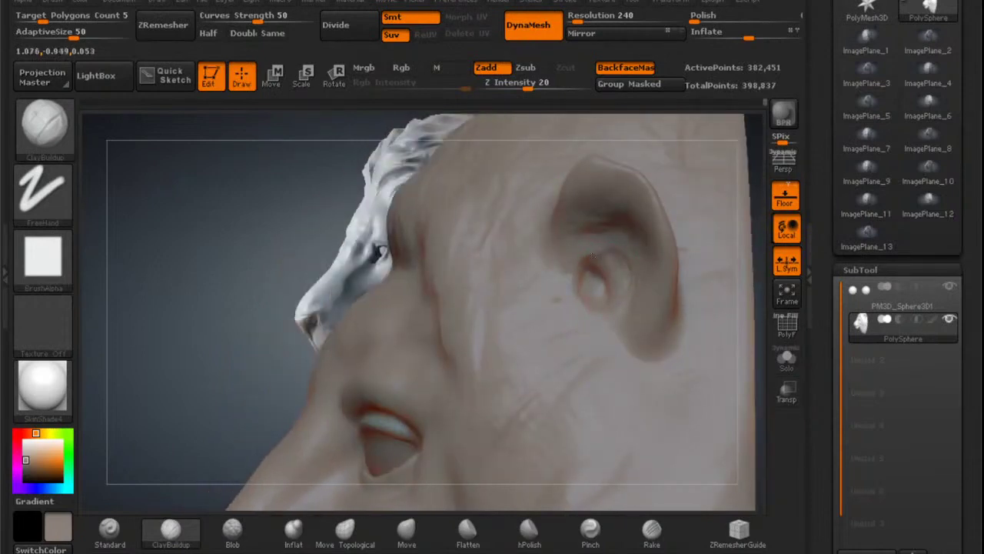
# Load the lion head1 texture as the background image plane and compare the ear with it from the front.
pyautogui.moveTo(603, 276)
pyautogui.mouseDown(button='right')
pyautogui.moveTo(621, 272)
pyautogui.moveTo(560, 266)
pyautogui.moveTo(626, 253)
pyautogui.moveTo(559, 285)
pyautogui.mouseUp(button='right')
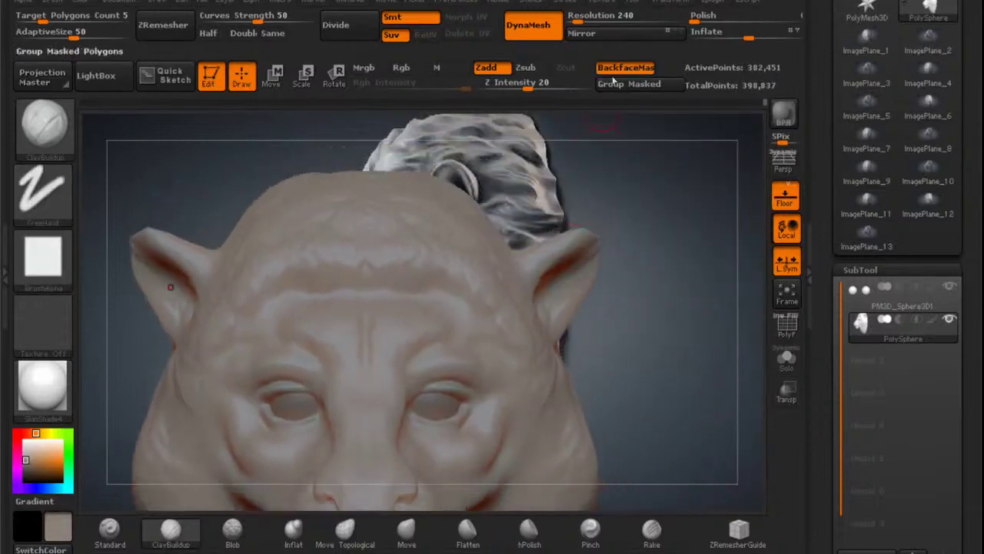
pyautogui.click(631, 1)
pyautogui.click(608, 3)
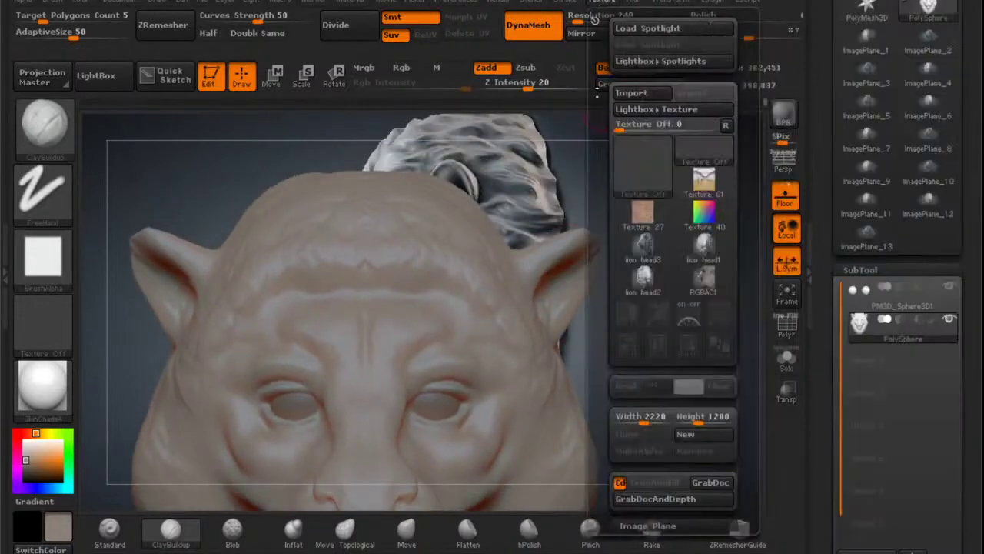
pyautogui.click(709, 244)
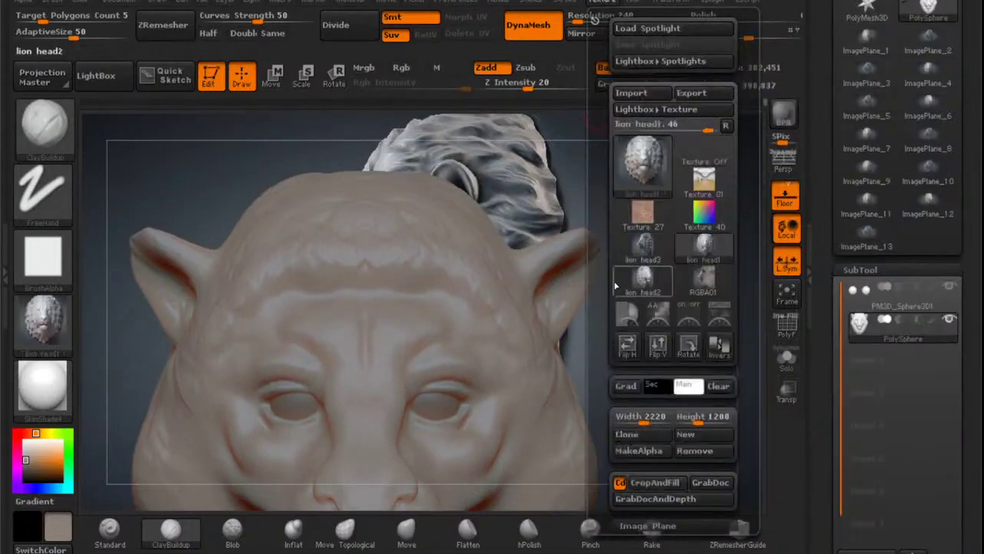
pyautogui.click(648, 525)
pyautogui.click(650, 431)
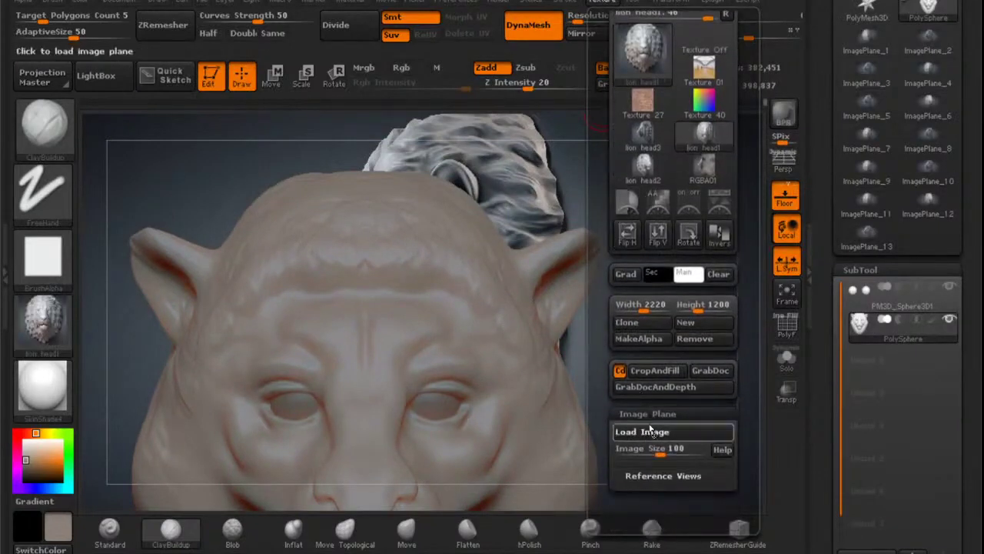
pyautogui.keyDown('ctrl'); pyautogui.moveTo(528, 272); pyautogui.dragTo(585, 314, button='right'); pyautogui.keyUp('ctrl')
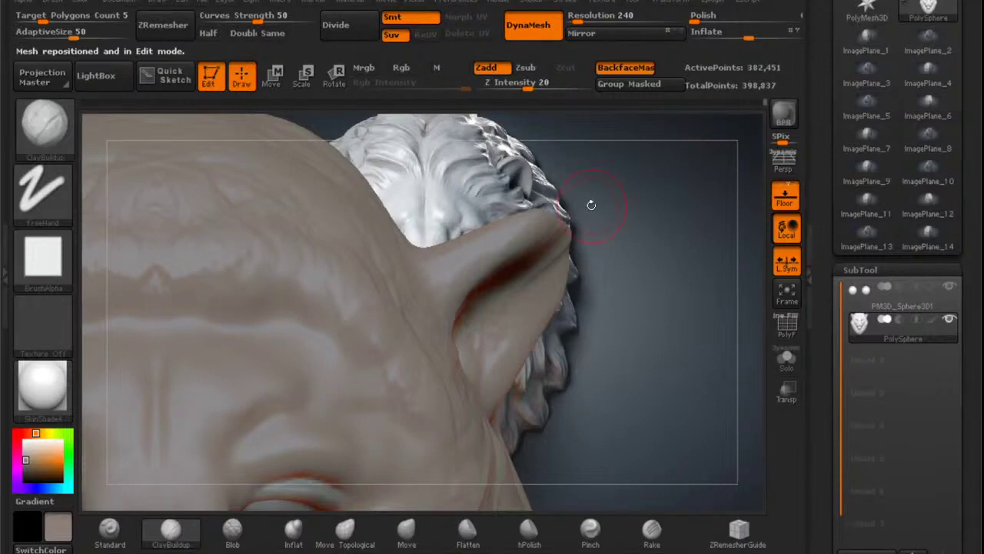
pyautogui.moveTo(928, 9)
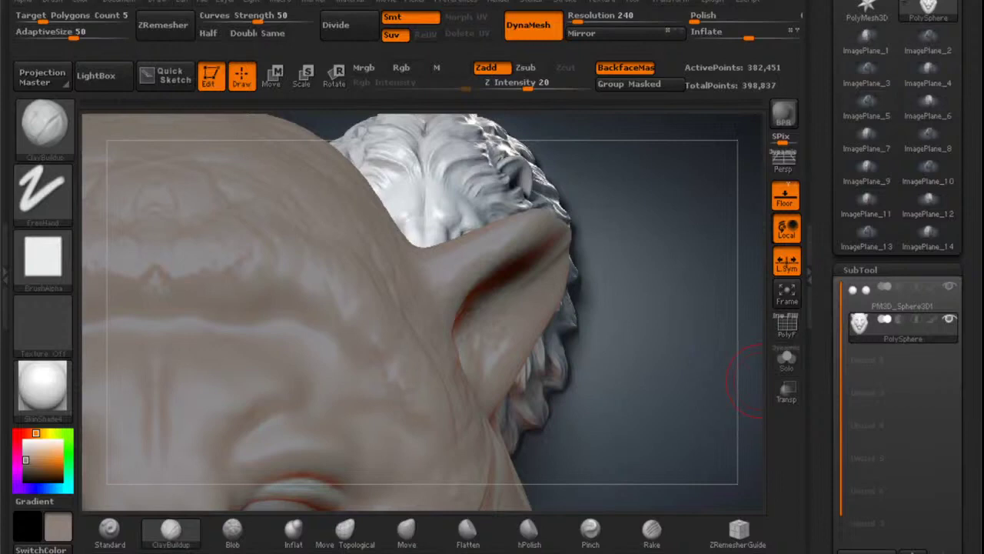
pyautogui.moveTo(531, 290)
pyautogui.mouseDown(button='right')
pyautogui.moveTo(555, 240)
pyautogui.moveTo(551, 254)
pyautogui.moveTo(565, 278)
pyautogui.moveTo(547, 290)
pyautogui.mouseUp(button='right')
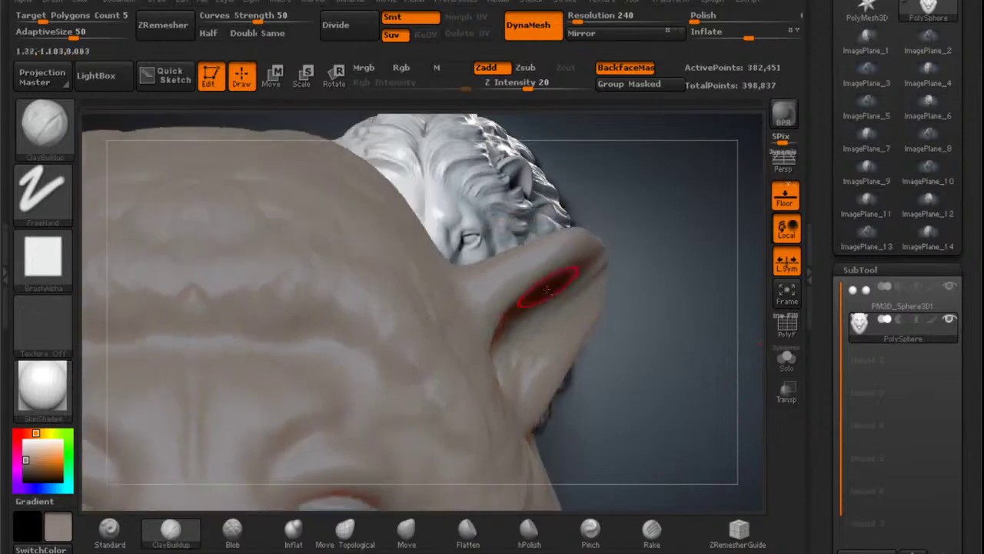
# Raise and round the upper rim and outer tip of the ear with the Move brush.
pyautogui.press('space')
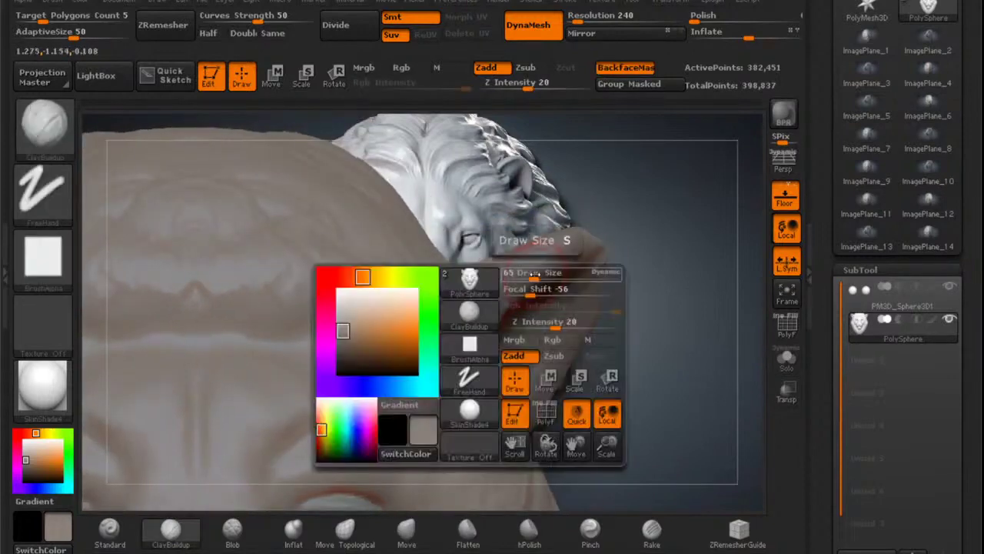
pyautogui.moveTo(534, 274); pyautogui.dragTo(549, 276)
pyautogui.click(406, 531)
pyautogui.moveTo(561, 292)
pyautogui.mouseDown(button='right')
pyautogui.moveTo(532, 291)
pyautogui.moveTo(549, 288)
pyautogui.mouseUp(button='right')
pyautogui.moveTo(518, 276)
pyautogui.mouseDown()
pyautogui.moveTo(503, 272)
pyautogui.moveTo(488, 286)
pyautogui.mouseUp()
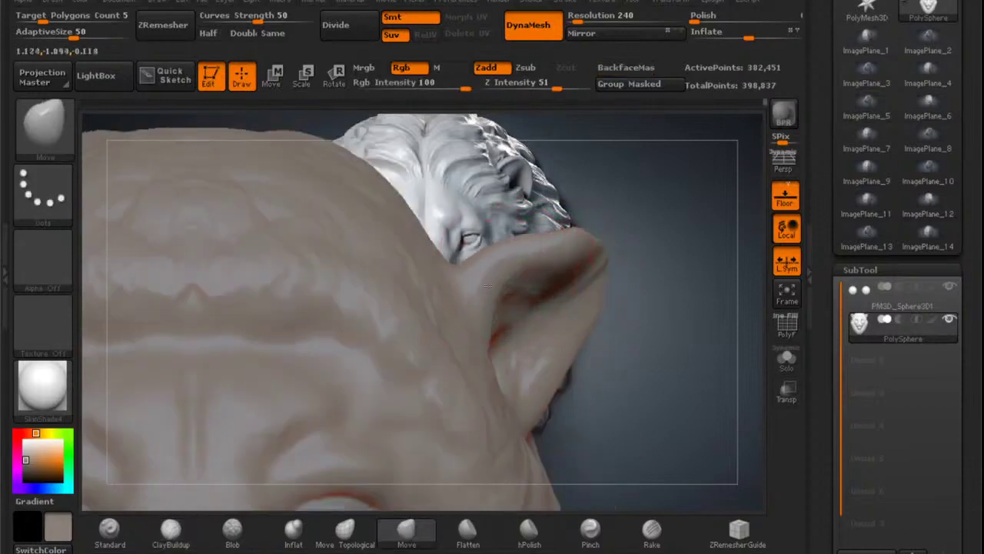
pyautogui.moveTo(531, 256); pyautogui.dragTo(536, 240)
pyautogui.moveTo(601, 245); pyautogui.dragTo(591, 261)
pyautogui.moveTo(591, 262); pyautogui.dragTo(567, 266, button='right')
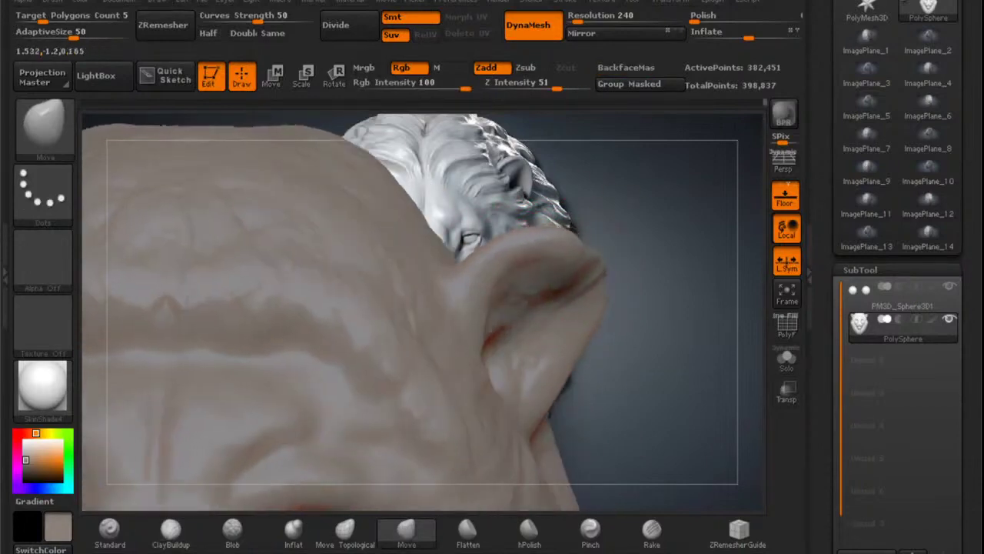
# Push the ear's outer edge into a rounded curve with the Move brush and smooth the inner surface.
pyautogui.moveTo(601, 267)
pyautogui.mouseDown()
pyautogui.moveTo(564, 251)
pyautogui.moveTo(574, 342)
pyautogui.mouseUp()
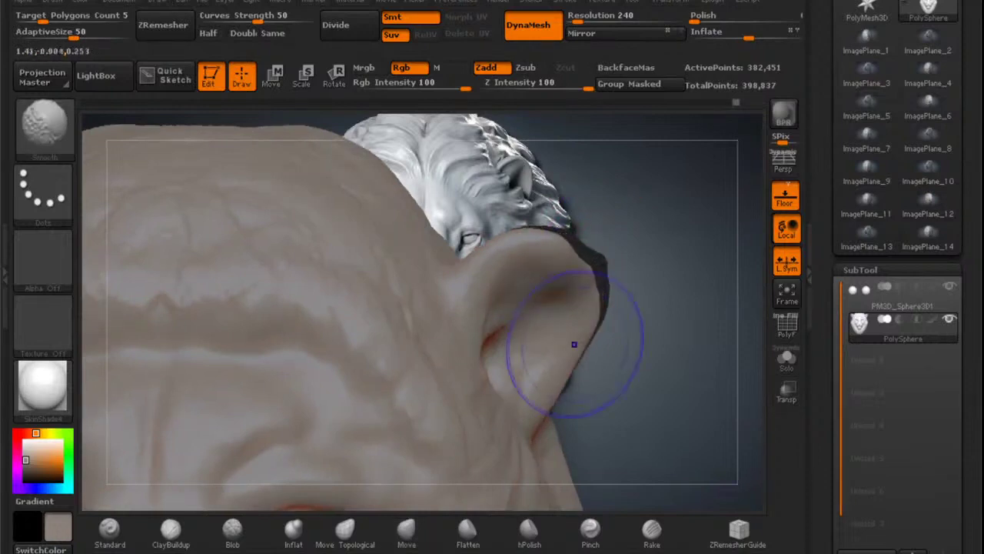
pyautogui.moveTo(624, 314); pyautogui.dragTo(658, 309)
pyautogui.moveTo(509, 310)
pyautogui.mouseDown()
pyautogui.moveTo(527, 323)
pyautogui.moveTo(524, 351)
pyautogui.mouseUp()
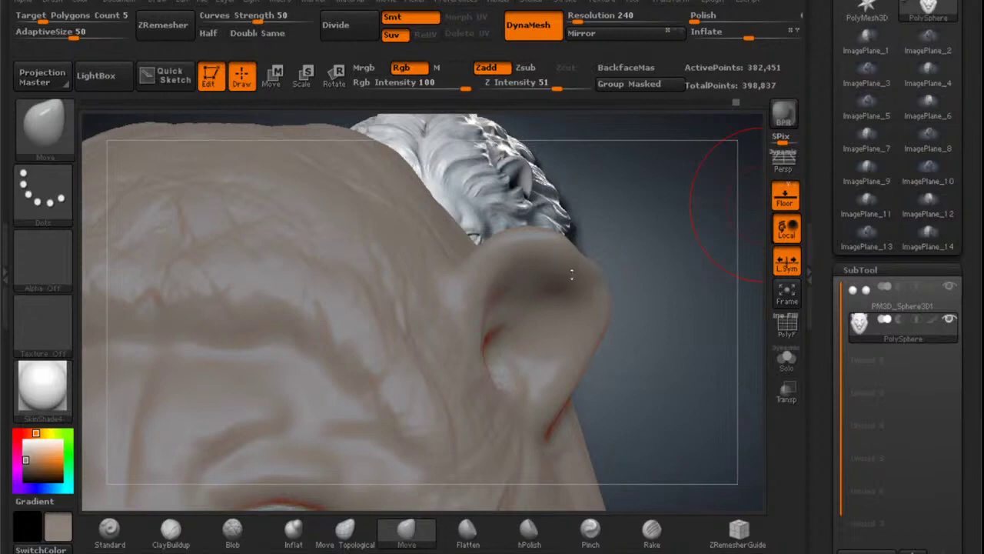
pyautogui.moveTo(571, 275); pyautogui.dragTo(556, 280)
pyautogui.moveTo(557, 279)
pyautogui.mouseDown(button='right')
pyautogui.moveTo(573, 279)
pyautogui.moveTo(565, 289)
pyautogui.mouseUp(button='right')
pyautogui.moveTo(561, 377); pyautogui.dragTo(571, 336, button='right')
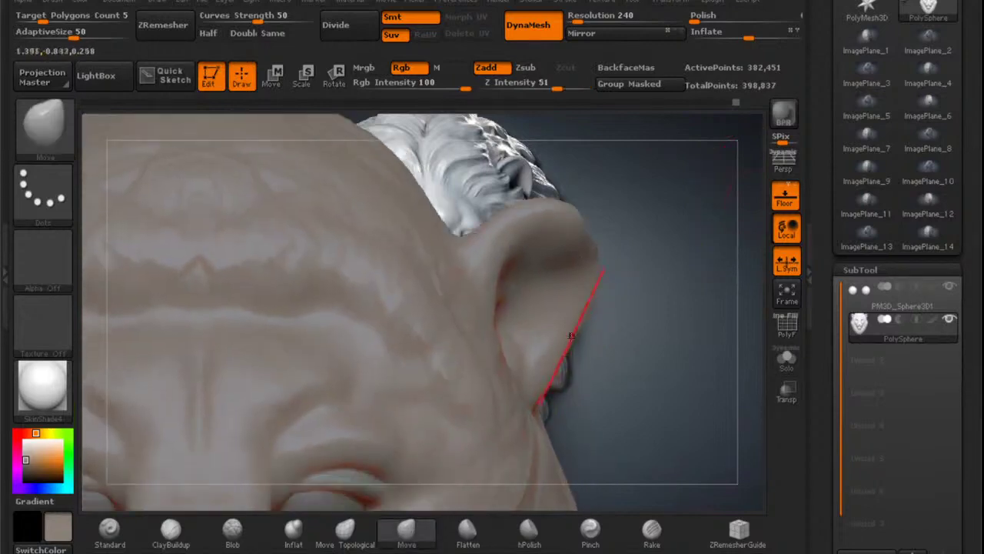
pyautogui.moveTo(572, 336); pyautogui.dragTo(582, 343)
pyautogui.moveTo(561, 257); pyautogui.dragTo(559, 250)
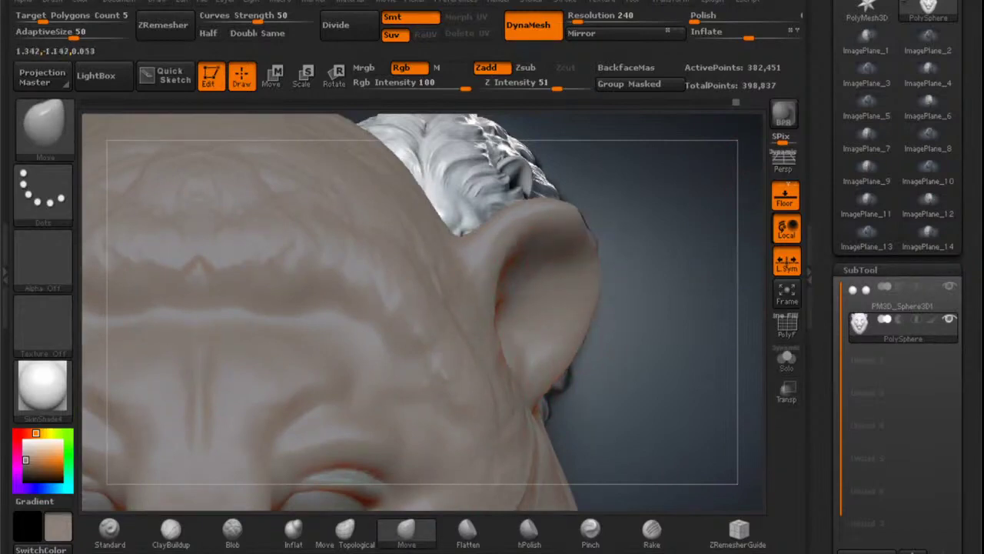
# Carve the hollow of the inner ear deeper with the Standard brush in subtractive mode.
pyautogui.moveTo(549, 284)
pyautogui.keyDown('alt'); pyautogui.mouseDown(button='right')
pyautogui.moveTo(541, 318)
pyautogui.moveTo(536, 304)
pyautogui.moveTo(502, 319)
pyautogui.mouseUp(button='right'); pyautogui.keyUp('alt')
pyautogui.click(123, 530)
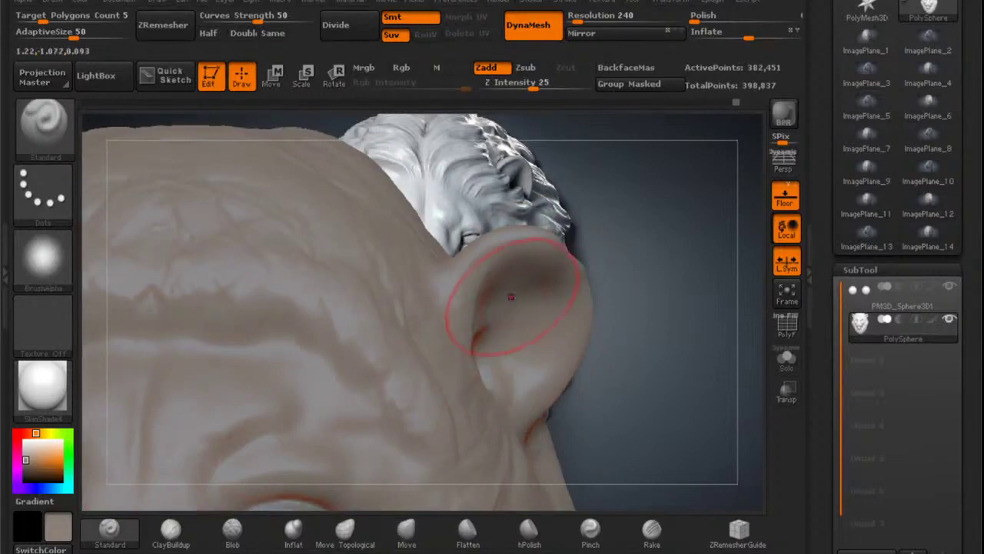
pyautogui.press('space')
pyautogui.moveTo(483, 323)
pyautogui.keyDown('alt'); pyautogui.mouseDown()
pyautogui.moveTo(505, 278)
pyautogui.moveTo(549, 283)
pyautogui.moveTo(510, 273)
pyautogui.moveTo(538, 284)
pyautogui.moveTo(524, 287)
pyautogui.mouseUp(); pyautogui.keyUp('alt')
pyautogui.moveTo(523, 334)
pyautogui.keyDown('alt'); pyautogui.mouseDown()
pyautogui.moveTo(518, 298)
pyautogui.moveTo(508, 296)
pyautogui.moveTo(543, 269)
pyautogui.moveTo(519, 265)
pyautogui.mouseUp(); pyautogui.keyUp('alt')
pyautogui.moveTo(501, 301)
pyautogui.keyDown('alt'); pyautogui.mouseDown()
pyautogui.moveTo(529, 283)
pyautogui.moveTo(551, 298)
pyautogui.mouseUp(); pyautogui.keyUp('alt')
pyautogui.keyDown('alt'); pyautogui.moveTo(540, 365); pyautogui.dragTo(532, 372); pyautogui.keyUp('alt')
# Adjust the ear's rim with the Move brush and thicken its back edge with the Inflat brush.
pyautogui.moveTo(531, 372); pyautogui.dragTo(431, 323, button='right')
pyautogui.moveTo(562, 285)
pyautogui.mouseDown(button='right')
pyautogui.moveTo(500, 288)
pyautogui.moveTo(488, 362)
pyautogui.mouseUp(button='right')
pyautogui.click(406, 530)
pyautogui.moveTo(469, 286); pyautogui.dragTo(486, 271)
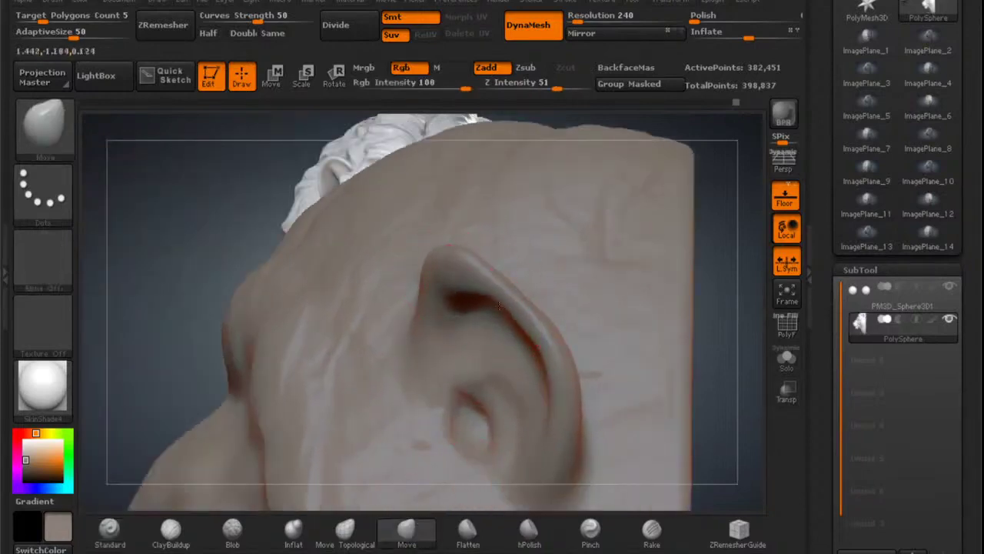
pyautogui.click(293, 528)
pyautogui.moveTo(525, 306)
pyautogui.mouseDown()
pyautogui.moveTo(483, 278)
pyautogui.moveTo(561, 355)
pyautogui.moveTo(568, 400)
pyautogui.mouseUp()
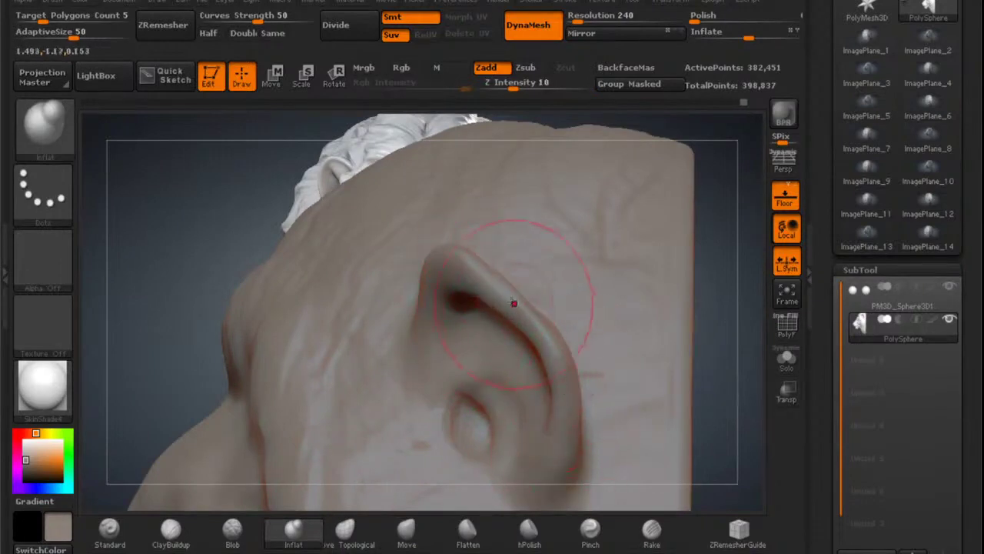
pyautogui.moveTo(514, 303); pyautogui.dragTo(550, 341)
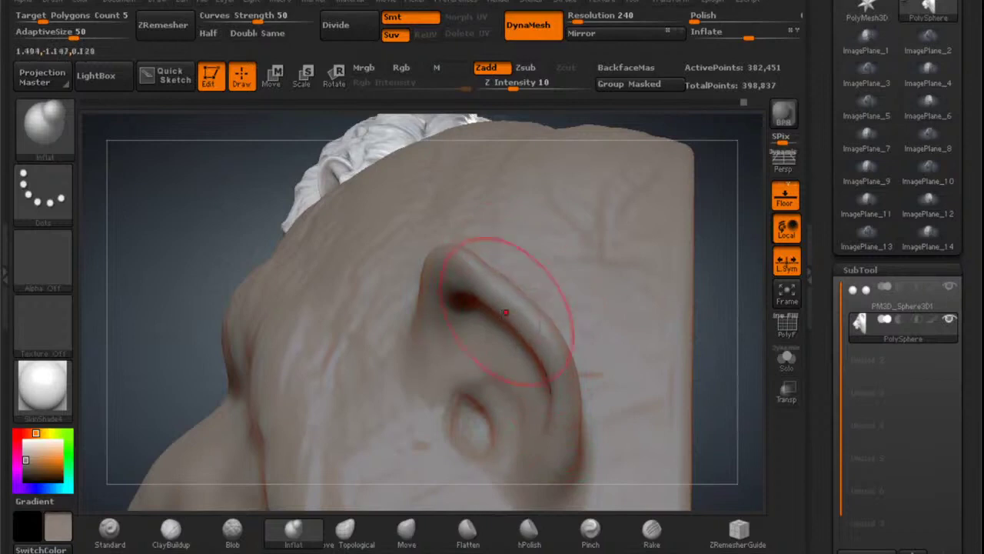
# Build up clay behind the ear where it joins the head with ClayBuildup and smooth the transition.
pyautogui.click(170, 529)
pyautogui.moveTo(461, 329)
pyautogui.mouseDown(button='right')
pyautogui.moveTo(505, 393)
pyautogui.moveTo(486, 381)
pyautogui.moveTo(478, 406)
pyautogui.moveTo(521, 324)
pyautogui.moveTo(499, 367)
pyautogui.moveTo(540, 379)
pyautogui.mouseUp(button='right')
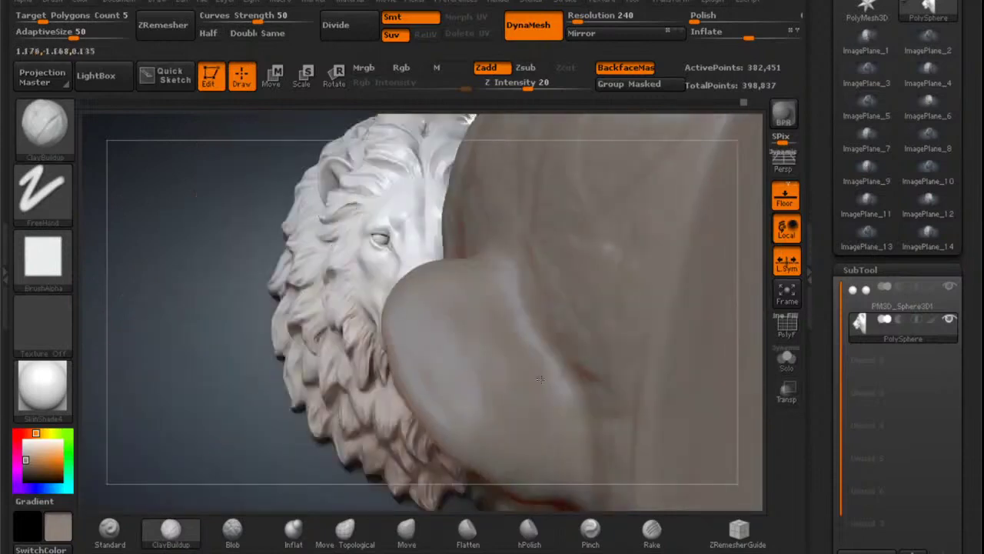
pyautogui.moveTo(545, 365); pyautogui.dragTo(486, 342)
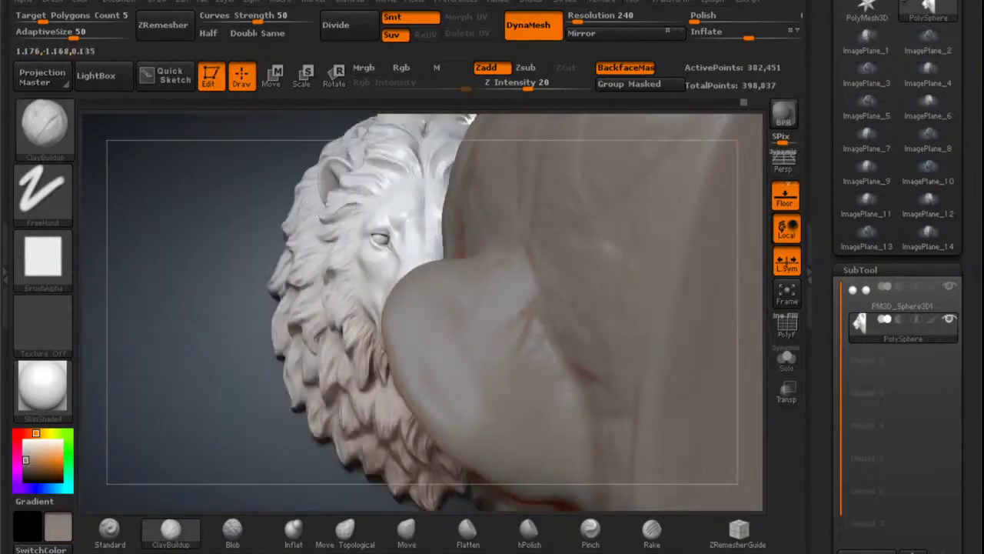
pyautogui.moveTo(588, 385)
pyautogui.mouseDown()
pyautogui.moveTo(517, 377)
pyautogui.moveTo(530, 265)
pyautogui.mouseUp()
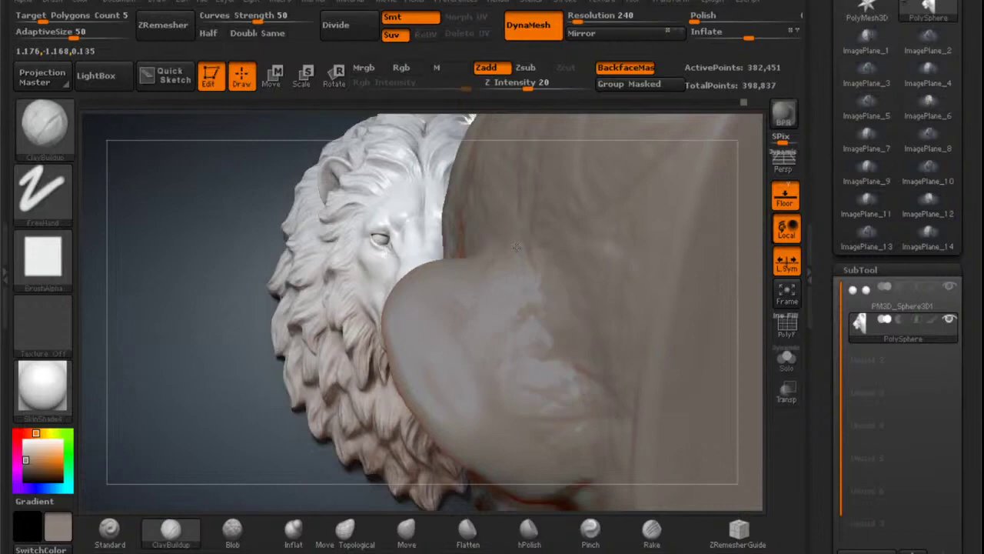
pyautogui.press('shift')
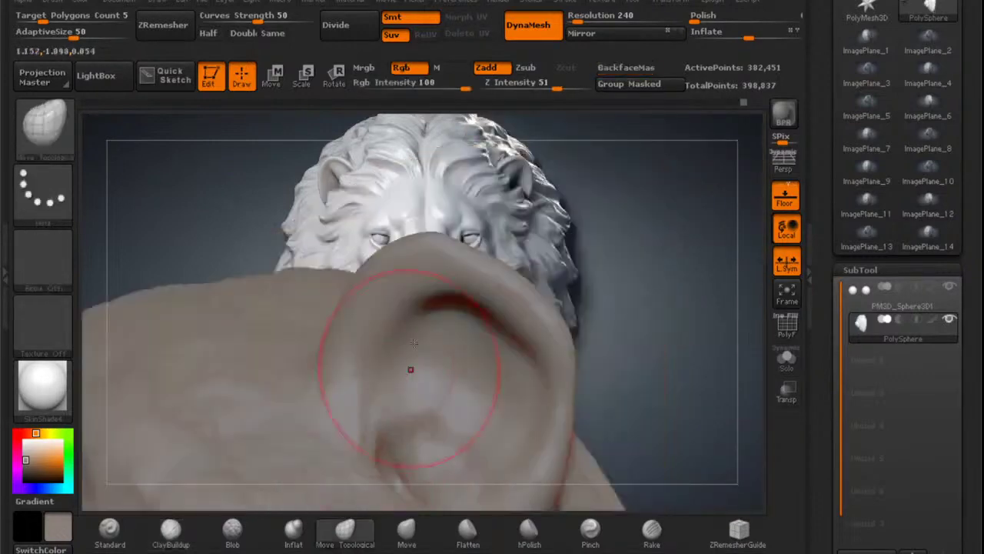
# Lower the ear's top edge and refine the curve of its rim with the Move Topological and Move brushes.
pyautogui.moveTo(423, 238); pyautogui.dragTo(428, 266)
pyautogui.click(406, 531)
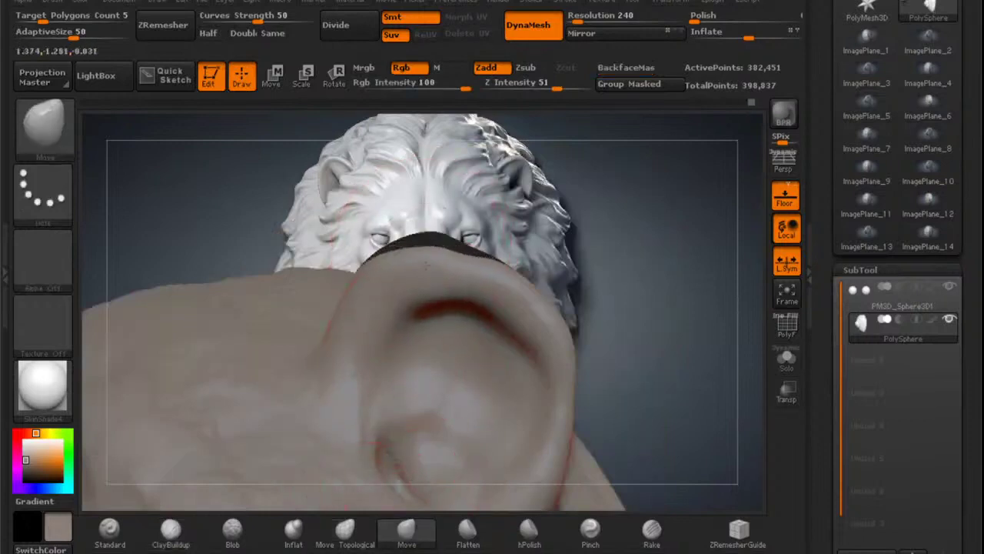
pyautogui.moveTo(452, 309); pyautogui.dragTo(447, 293)
pyautogui.moveTo(374, 264); pyautogui.dragTo(381, 270)
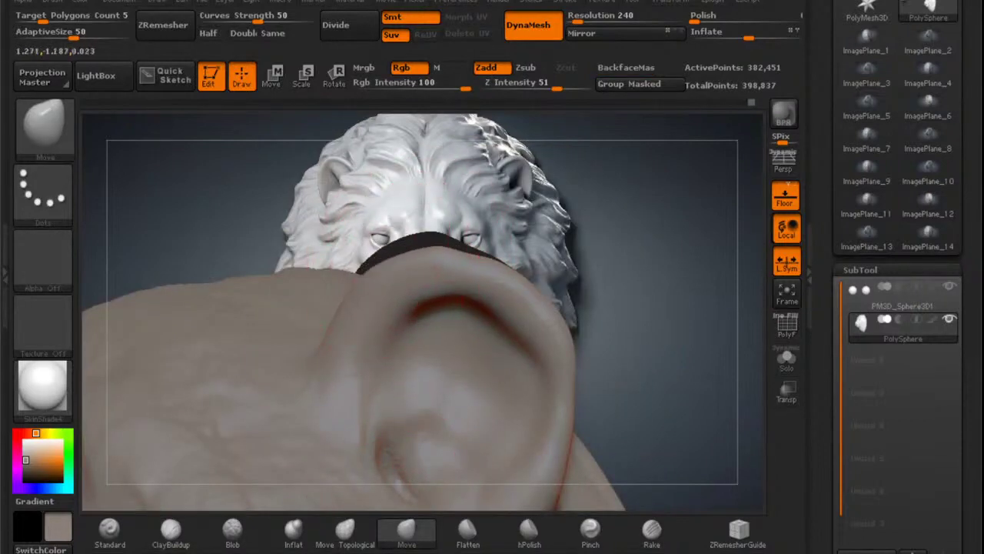
pyautogui.moveTo(427, 306); pyautogui.dragTo(423, 297)
pyautogui.moveTo(487, 260); pyautogui.dragTo(470, 250)
pyautogui.press('space')
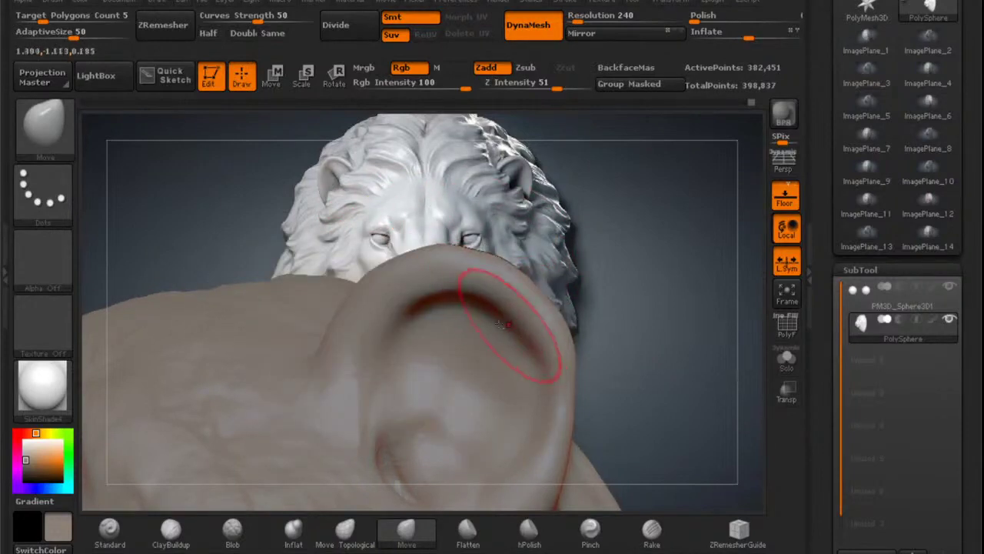
pyautogui.keyDown('ctrl'); pyautogui.moveTo(510, 325); pyautogui.dragTo(585, 333, button='right'); pyautogui.keyUp('ctrl')
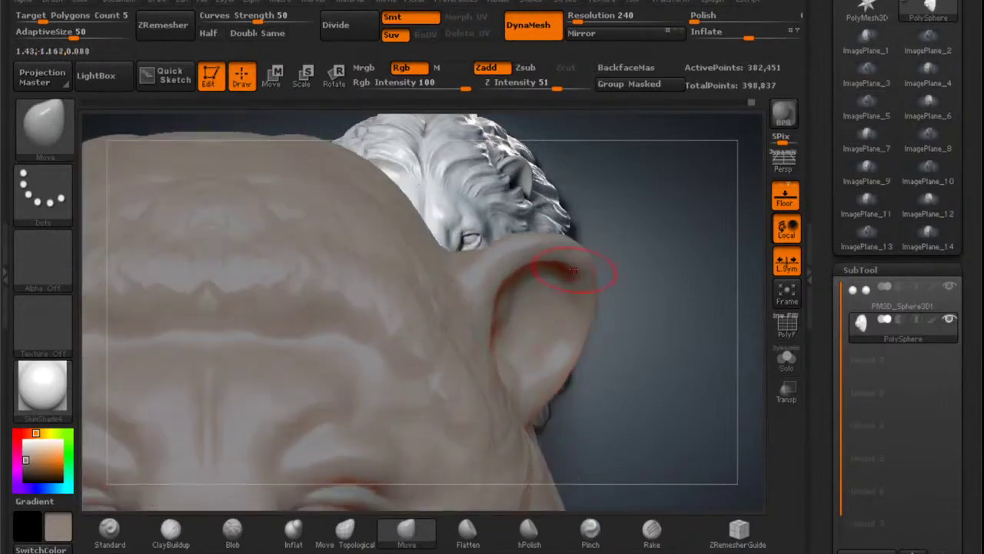
pyautogui.press('space')
pyautogui.moveTo(577, 274)
pyautogui.mouseDown()
pyautogui.moveTo(592, 273)
pyautogui.moveTo(575, 260)
pyautogui.moveTo(580, 246)
pyautogui.moveTo(570, 260)
pyautogui.moveTo(584, 274)
pyautogui.moveTo(578, 285)
pyautogui.moveTo(533, 277)
pyautogui.mouseUp()
# Smooth the centre of the forehead between the brows after checking the whole head from several angles.
pyautogui.moveTo(479, 260)
pyautogui.keyDown('ctrl'); pyautogui.mouseDown(button='right')
pyautogui.moveTo(492, 315)
pyautogui.moveTo(559, 231)
pyautogui.moveTo(550, 289)
pyautogui.moveTo(531, 305)
pyautogui.moveTo(509, 303)
pyautogui.mouseUp(button='right'); pyautogui.keyUp('ctrl')
pyautogui.moveTo(567, 340)
pyautogui.keyDown('alt'); pyautogui.mouseDown(button='right')
pyautogui.moveTo(547, 303)
pyautogui.moveTo(558, 246)
pyautogui.mouseUp(button='right'); pyautogui.keyUp('alt')
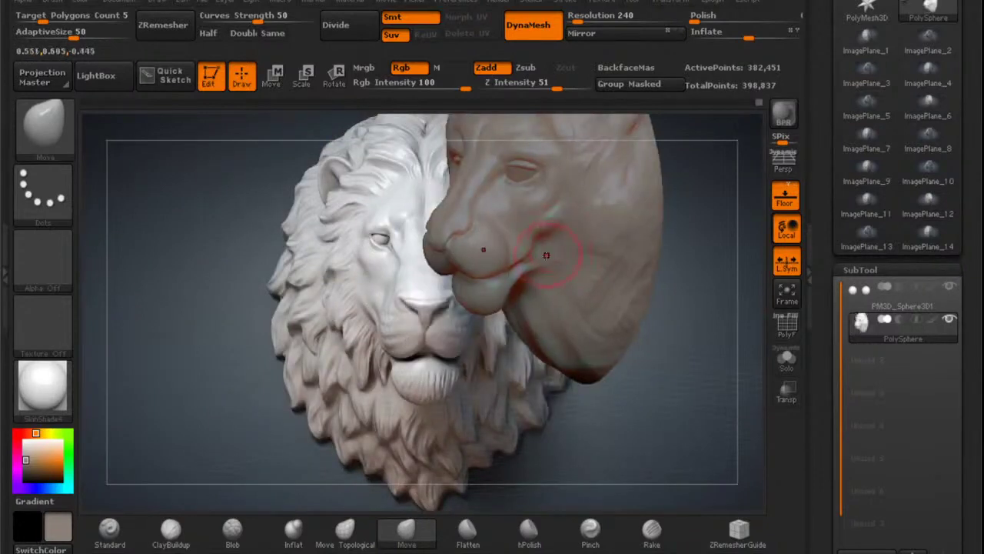
pyautogui.moveTo(556, 256); pyautogui.dragTo(586, 242, button='right')
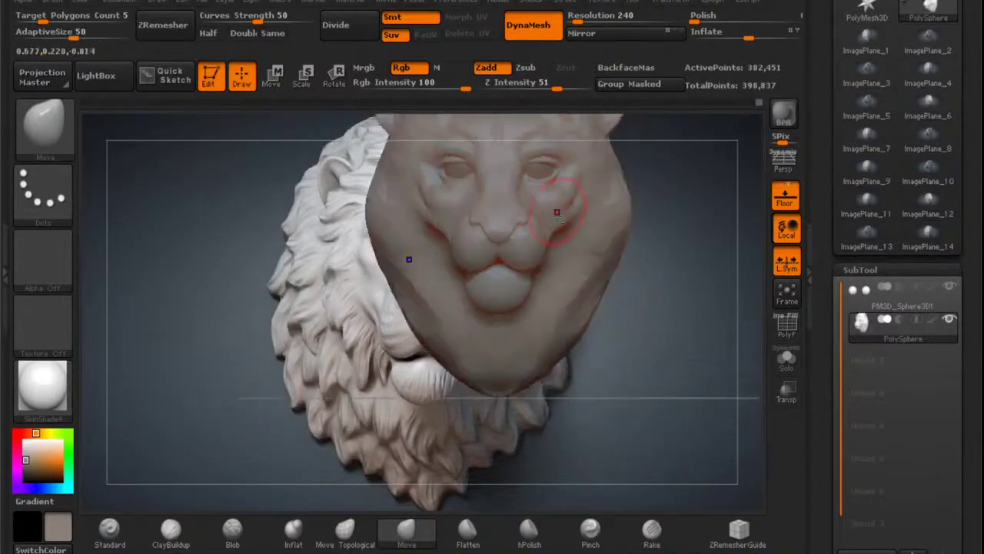
pyautogui.keyDown('alt'); pyautogui.moveTo(555, 212); pyautogui.dragTo(594, 341, button='right'); pyautogui.keyUp('alt')
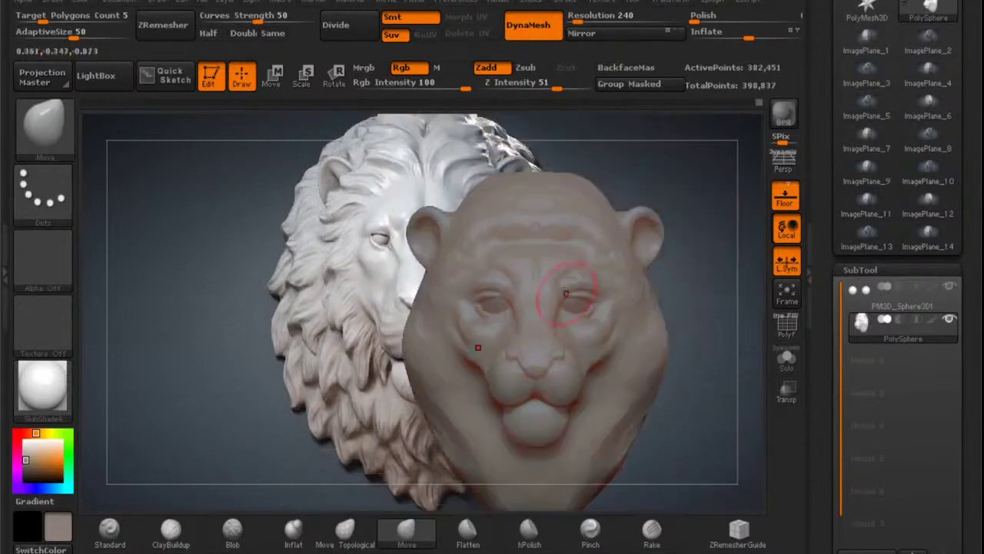
pyautogui.moveTo(543, 248)
pyautogui.keyDown('alt'); pyautogui.mouseDown(button='right')
pyautogui.moveTo(609, 310)
pyautogui.moveTo(545, 267)
pyautogui.moveTo(550, 346)
pyautogui.mouseUp(button='right'); pyautogui.keyUp('alt')
pyautogui.moveTo(551, 266); pyautogui.dragTo(547, 286, button='right')
pyautogui.moveTo(534, 267)
pyautogui.keyDown('shift'); pyautogui.mouseDown()
pyautogui.moveTo(540, 261)
pyautogui.moveTo(489, 370)
pyautogui.mouseUp(); pyautogui.keyUp('shift')
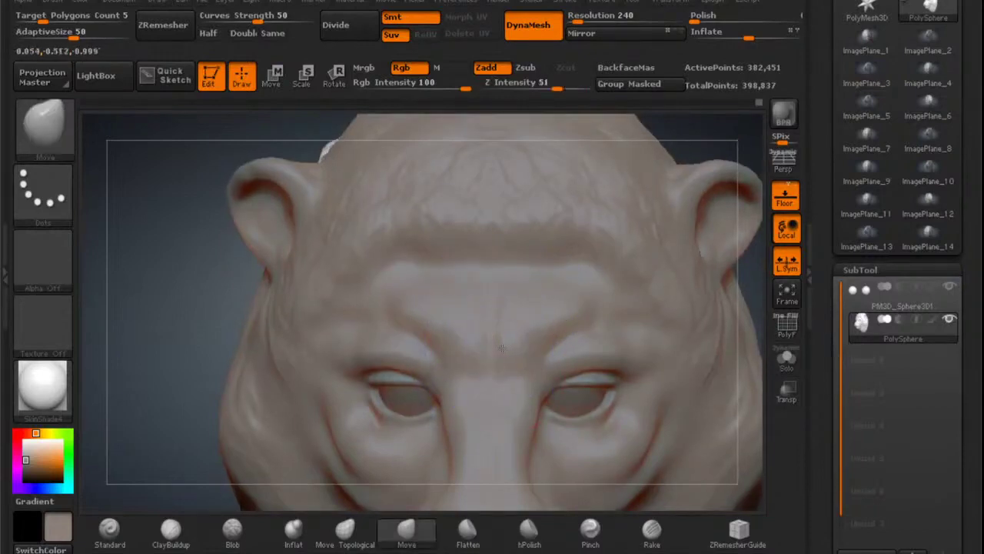
pyautogui.press('space')
pyautogui.moveTo(505, 309); pyautogui.dragTo(494, 308)
pyautogui.moveTo(517, 365)
pyautogui.mouseDown(button='right')
pyautogui.moveTo(541, 364)
pyautogui.moveTo(538, 393)
pyautogui.mouseUp(button='right')
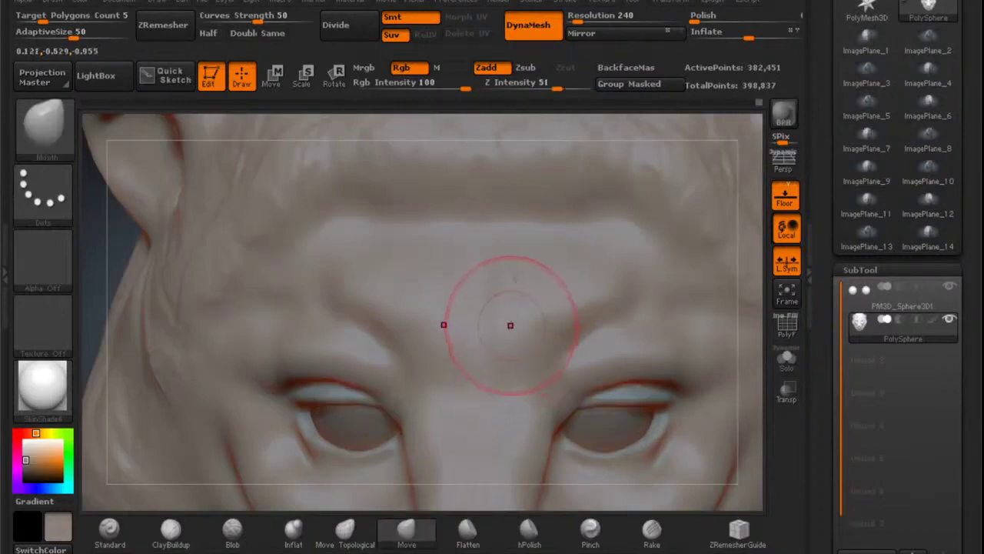
pyautogui.moveTo(509, 325)
pyautogui.mouseDown(button='right')
pyautogui.moveTo(512, 281)
pyautogui.moveTo(529, 303)
pyautogui.moveTo(521, 266)
pyautogui.mouseUp(button='right')
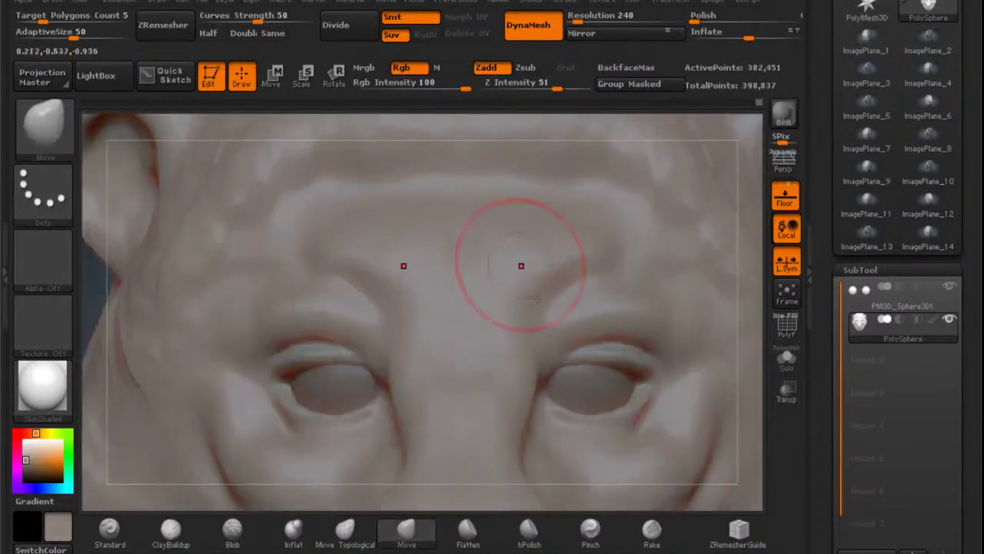
pyautogui.keyDown('ctrl'); pyautogui.moveTo(537, 300); pyautogui.dragTo(519, 318, button='right'); pyautogui.keyUp('ctrl')
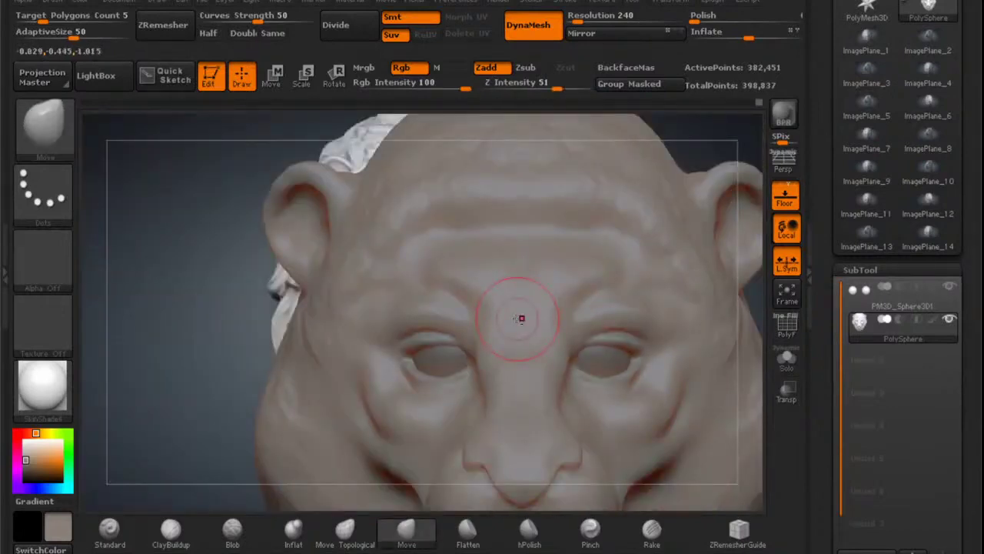
# Refine the lower edge of the nose with the Move Topological brush and smooth the nose's front surface.
pyautogui.keyDown('alt'); pyautogui.moveTo(518, 319); pyautogui.dragTo(674, 175, button='right'); pyautogui.keyUp('alt')
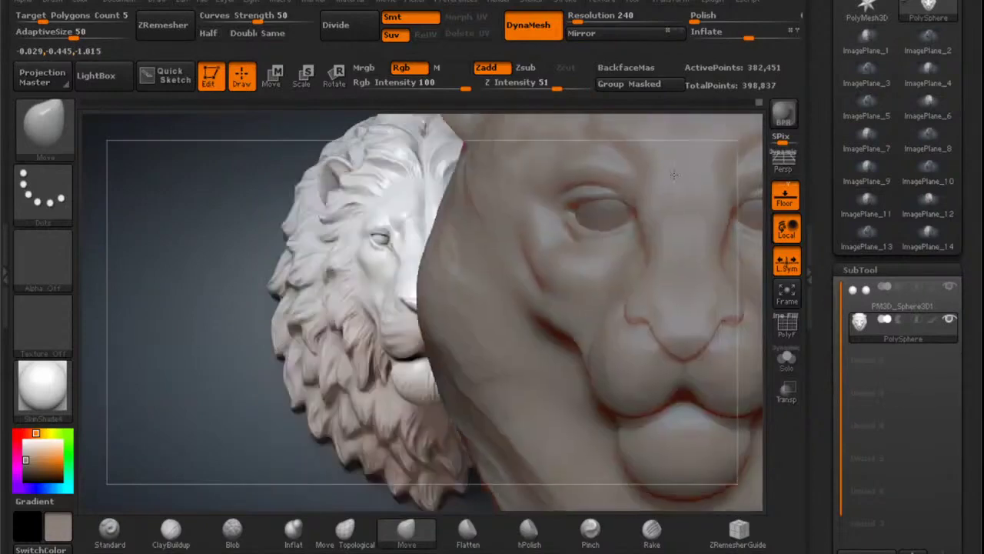
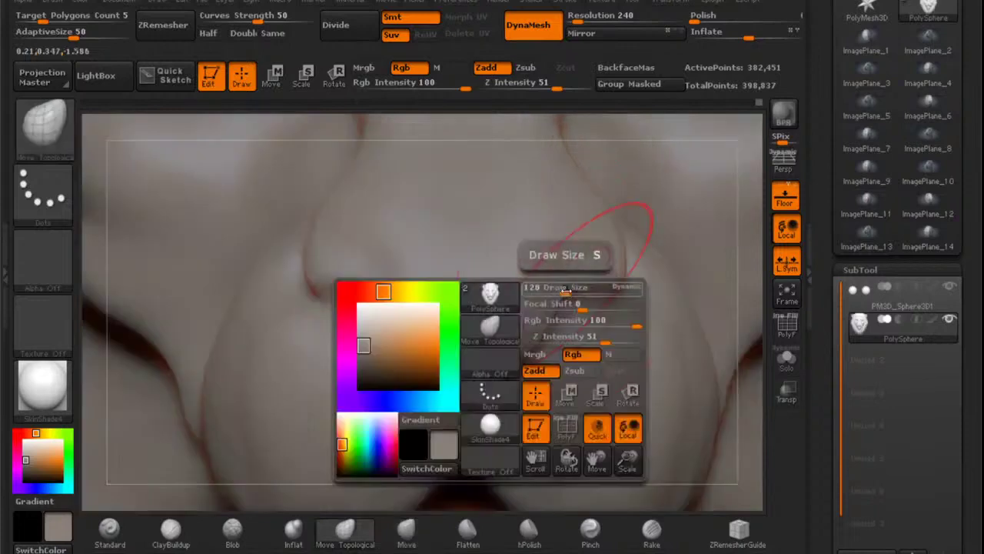
pyautogui.moveTo(565, 289); pyautogui.dragTo(562, 302)
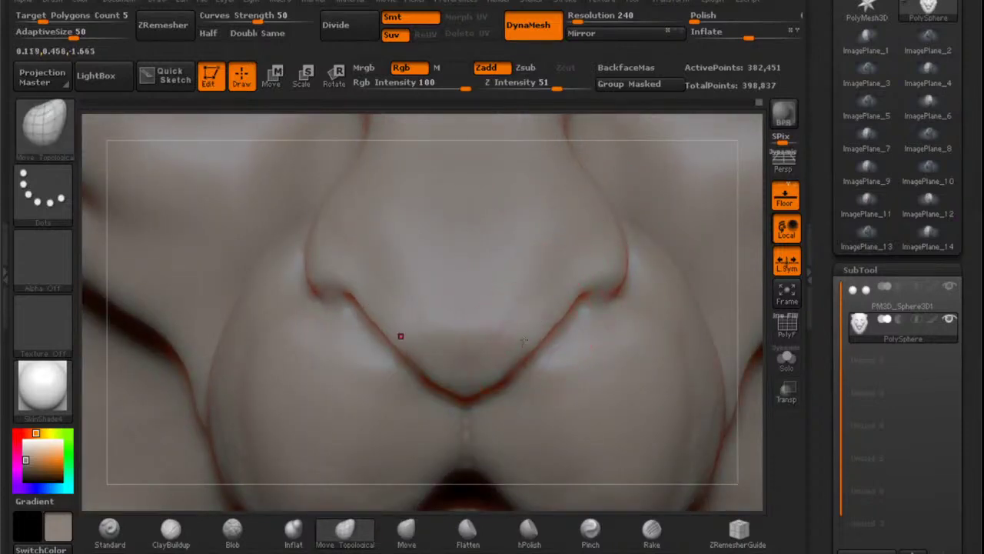
pyautogui.moveTo(527, 335); pyautogui.dragTo(527, 331)
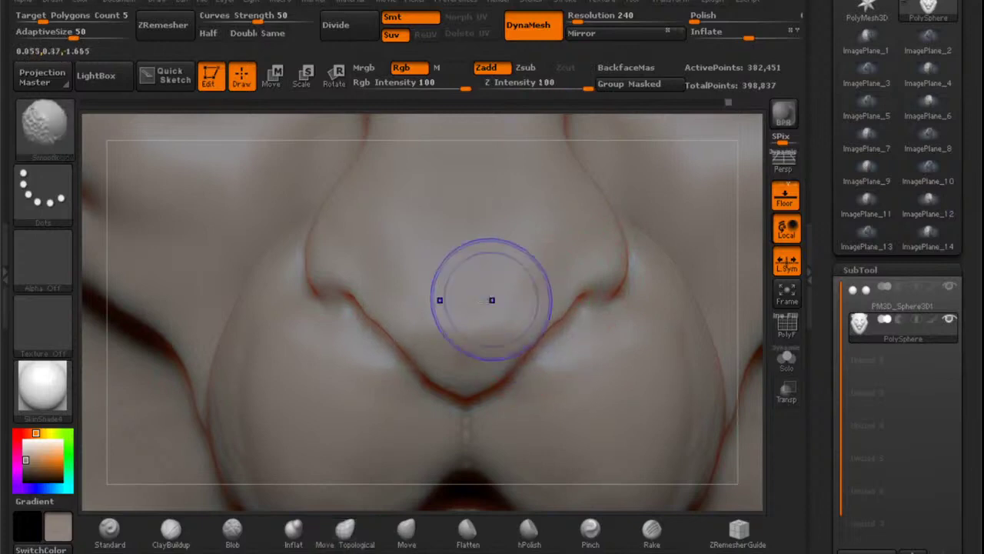
pyautogui.keyDown('shift'); pyautogui.moveTo(490, 299); pyautogui.dragTo(486, 307); pyautogui.keyUp('shift')
pyautogui.keyDown('shift'); pyautogui.moveTo(523, 271); pyautogui.dragTo(521, 238); pyautogui.keyUp('shift')
pyautogui.moveTo(563, 281)
pyautogui.keyDown('ctrl'); pyautogui.mouseDown(button='right')
pyautogui.moveTo(553, 298)
pyautogui.moveTo(539, 291)
pyautogui.moveTo(533, 318)
pyautogui.moveTo(586, 270)
pyautogui.moveTo(576, 297)
pyautogui.moveTo(632, 192)
pyautogui.moveTo(617, 202)
pyautogui.moveTo(610, 264)
pyautogui.mouseUp(button='right'); pyautogui.keyUp('ctrl')
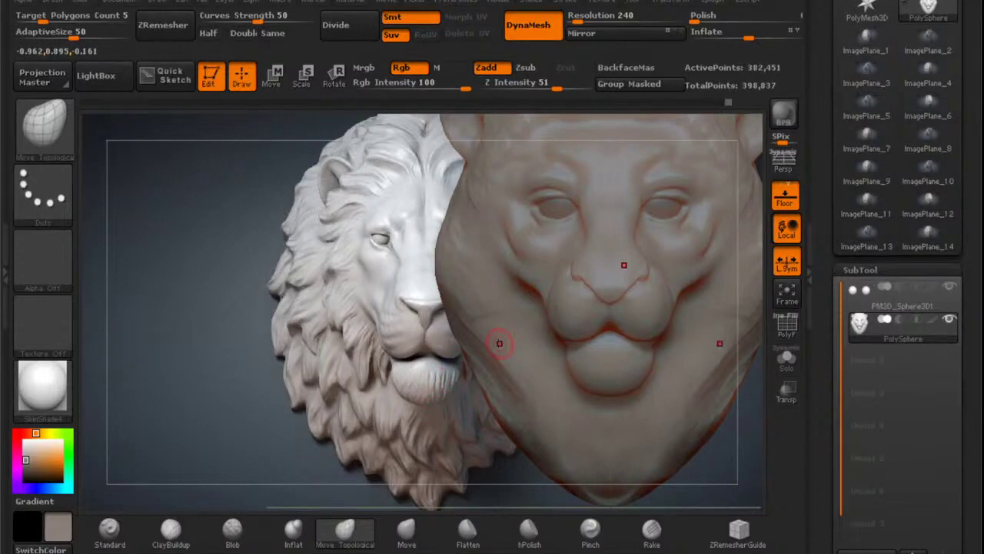
# Pull two pointed locks of mane hair out of the jaw beside the chin with the SnakeHook brush.
pyautogui.press('b')
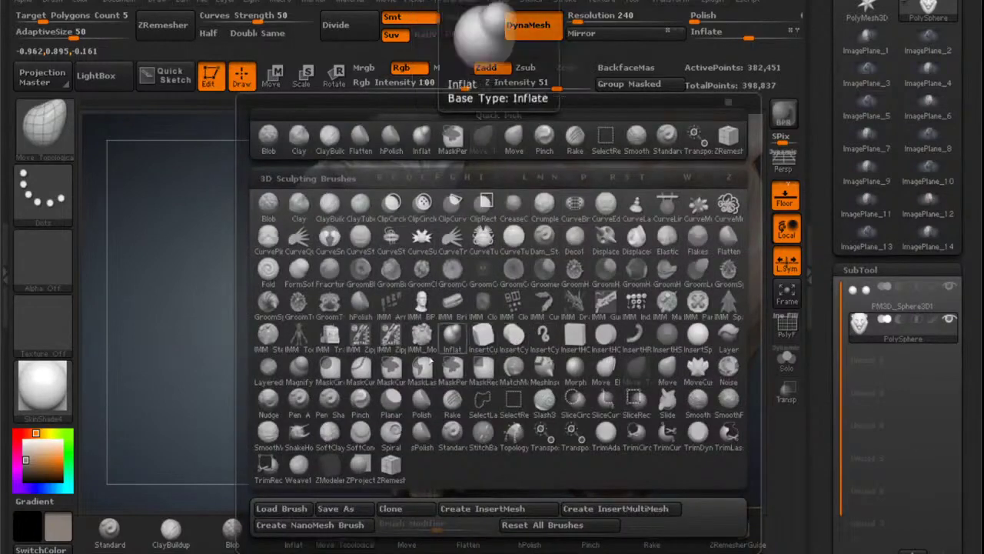
pyautogui.click(483, 137)
pyautogui.moveTo(572, 262); pyautogui.dragTo(480, 240, button='right')
pyautogui.moveTo(557, 281)
pyautogui.keyDown('ctrl'); pyautogui.mouseDown(button='right')
pyautogui.moveTo(557, 324)
pyautogui.moveTo(643, 170)
pyautogui.moveTo(600, 297)
pyautogui.moveTo(550, 282)
pyautogui.moveTo(559, 294)
pyautogui.mouseUp(button='right'); pyautogui.keyUp('ctrl')
pyautogui.press('space')
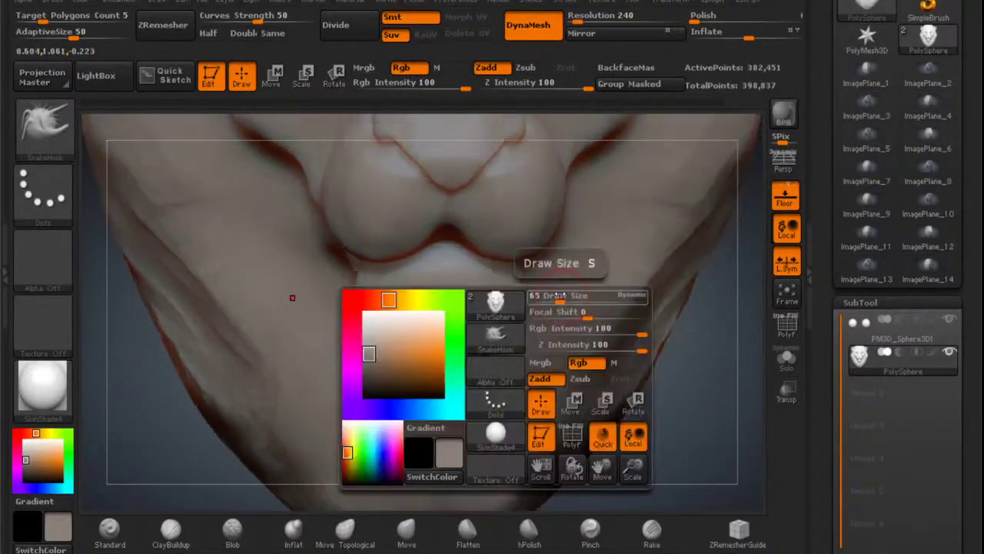
pyautogui.moveTo(559, 296); pyautogui.dragTo(570, 296)
pyautogui.moveTo(570, 316)
pyautogui.mouseDown(button='right')
pyautogui.moveTo(549, 306)
pyautogui.moveTo(538, 280)
pyautogui.moveTo(553, 269)
pyautogui.mouseUp(button='right')
pyautogui.moveTo(553, 266); pyautogui.dragTo(553, 297)
pyautogui.moveTo(554, 295); pyautogui.dragTo(557, 269, button='right')
pyautogui.moveTo(558, 297); pyautogui.dragTo(562, 313)
pyautogui.moveTo(563, 246); pyautogui.dragTo(558, 276, button='right')
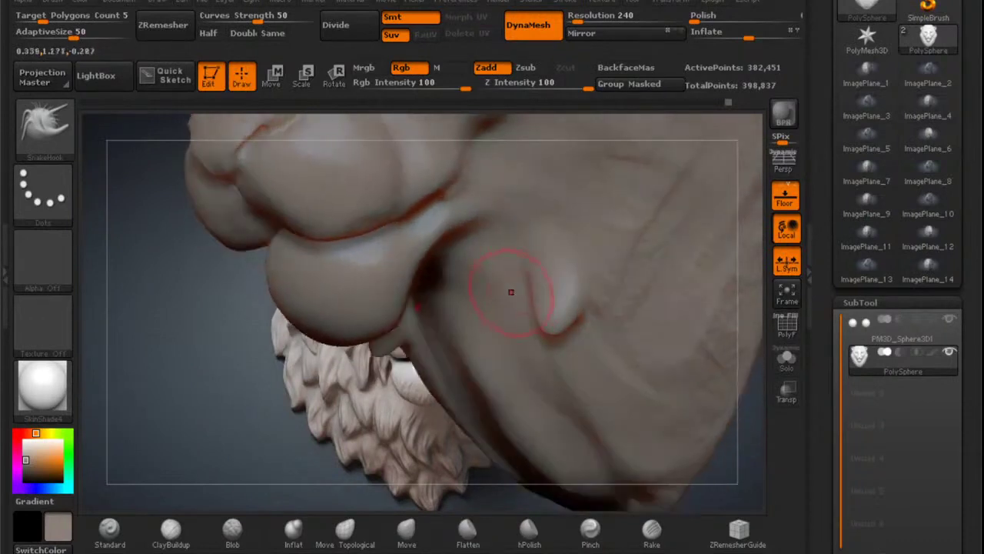
pyautogui.moveTo(510, 290); pyautogui.dragTo(498, 331)
pyautogui.moveTo(498, 330); pyautogui.dragTo(486, 329, button='right')
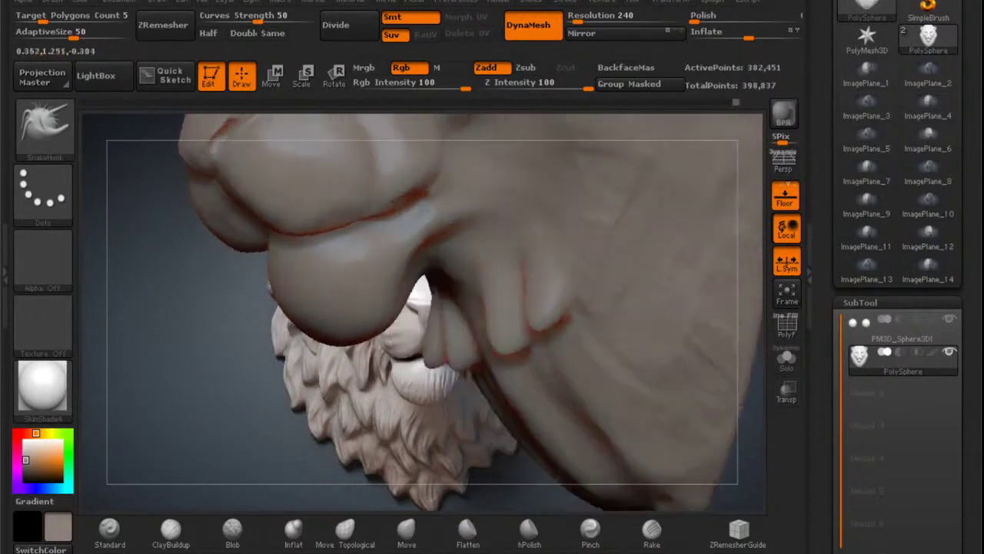
# Lengthen and shape the two mane locks beside the chin with the SnakeHook brush.
pyautogui.moveTo(503, 316); pyautogui.dragTo(498, 328)
pyautogui.moveTo(499, 328); pyautogui.dragTo(553, 331, button='right')
pyautogui.moveTo(504, 333); pyautogui.dragTo(504, 353)
pyautogui.moveTo(568, 327)
pyautogui.mouseDown()
pyautogui.moveTo(567, 349)
pyautogui.moveTo(555, 310)
pyautogui.moveTo(571, 336)
pyautogui.mouseUp()
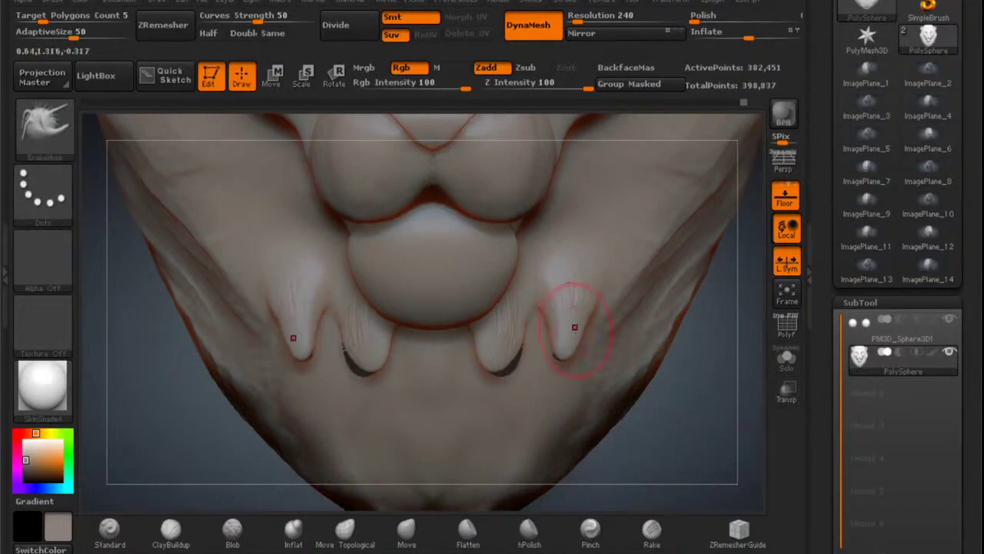
pyautogui.moveTo(577, 327); pyautogui.dragTo(523, 326, button='right')
pyautogui.moveTo(571, 338)
pyautogui.mouseDown()
pyautogui.moveTo(576, 348)
pyautogui.moveTo(558, 349)
pyautogui.mouseUp()
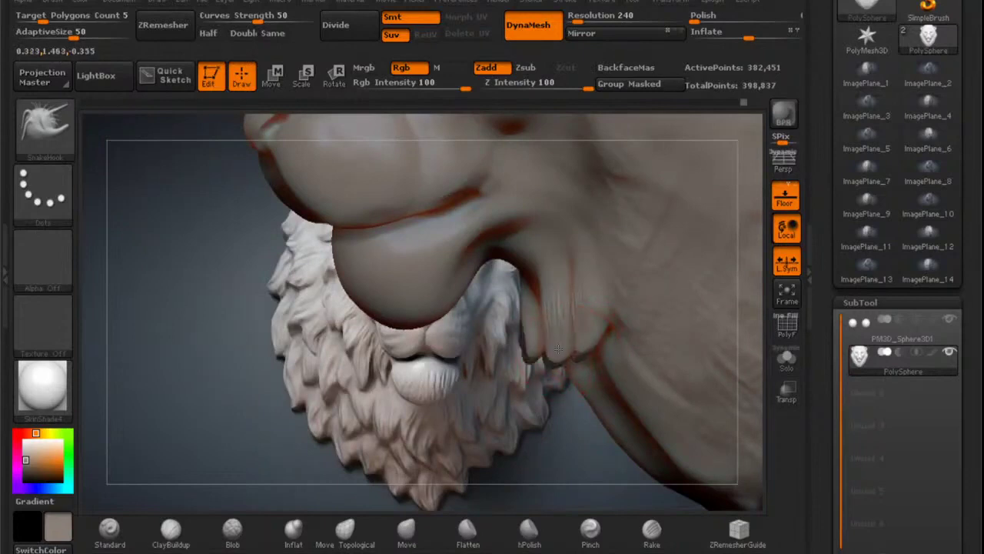
# Pull a third pointed lock out of the jaw, just behind the two beside the chin.
pyautogui.moveTo(578, 310)
pyautogui.keyDown('alt'); pyautogui.mouseDown(button='right')
pyautogui.moveTo(570, 282)
pyautogui.moveTo(590, 240)
pyautogui.moveTo(551, 319)
pyautogui.mouseUp(button='right'); pyautogui.keyUp('alt')
pyautogui.moveTo(538, 301); pyautogui.dragTo(546, 317)
pyautogui.moveTo(546, 317); pyautogui.dragTo(544, 335, button='right')
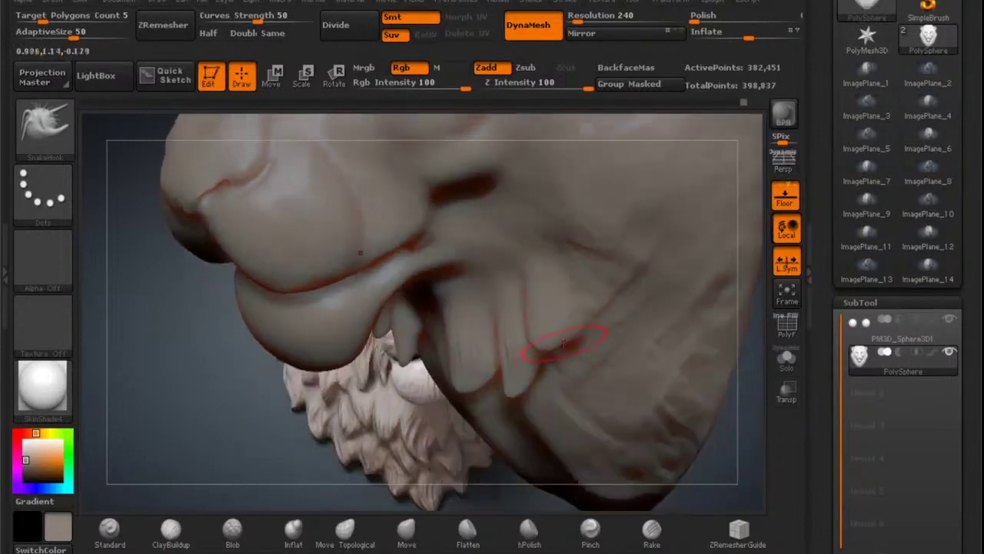
pyautogui.moveTo(567, 332)
pyautogui.mouseDown(button='right')
pyautogui.moveTo(560, 350)
pyautogui.moveTo(538, 296)
pyautogui.moveTo(580, 275)
pyautogui.moveTo(580, 310)
pyautogui.moveTo(507, 331)
pyautogui.moveTo(500, 366)
pyautogui.mouseUp(button='right')
pyautogui.moveTo(499, 341); pyautogui.dragTo(508, 350)
# Pull two more locks out of the lower cheek, continuing the row from the jaw up the side of the face.
pyautogui.keyDown('alt'); pyautogui.moveTo(536, 276); pyautogui.dragTo(454, 166, button='right'); pyautogui.keyUp('alt')
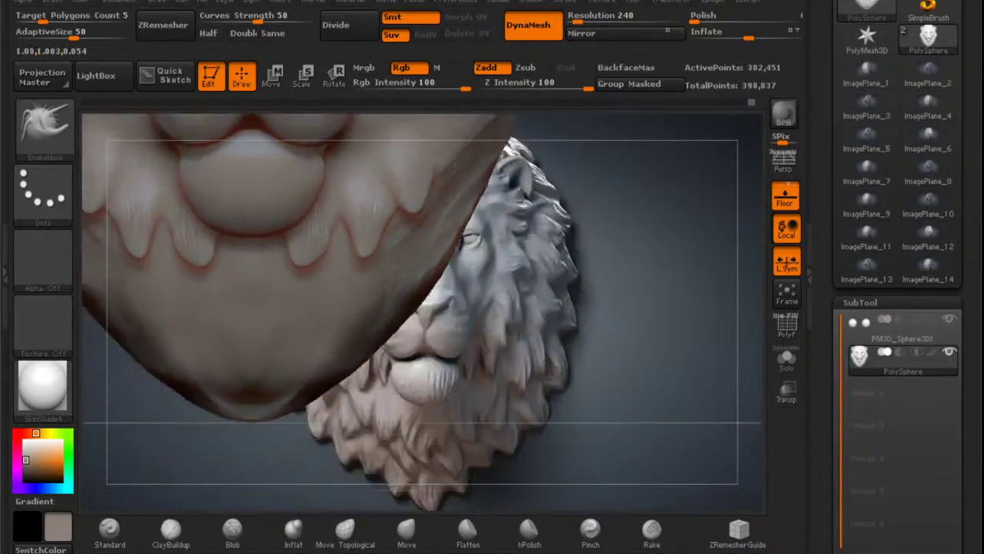
pyautogui.moveTo(454, 167); pyautogui.dragTo(456, 253)
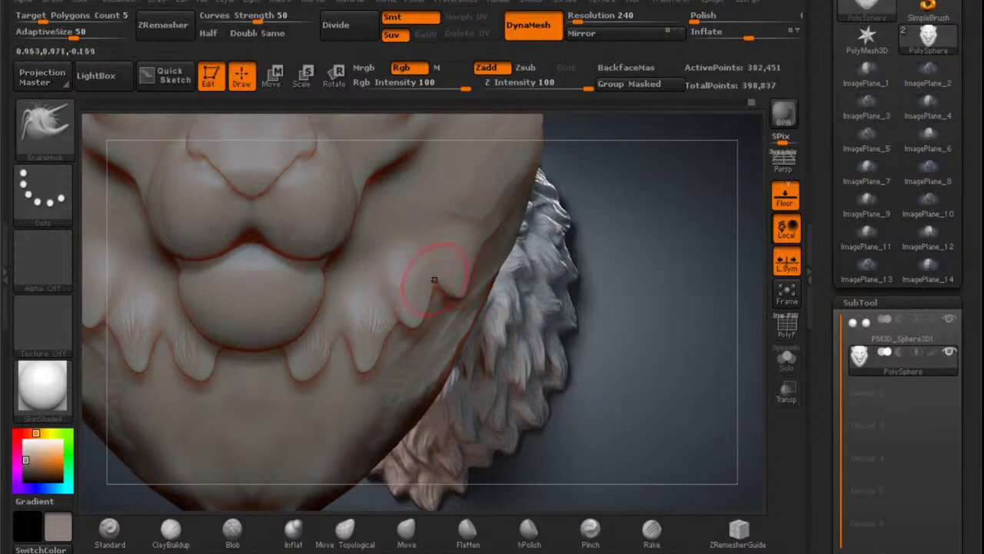
pyautogui.moveTo(436, 281); pyautogui.dragTo(437, 266)
pyautogui.keyDown('alt'); pyautogui.moveTo(497, 235); pyautogui.dragTo(483, 265, button='right'); pyautogui.keyUp('alt')
pyautogui.moveTo(483, 264); pyautogui.dragTo(466, 266)
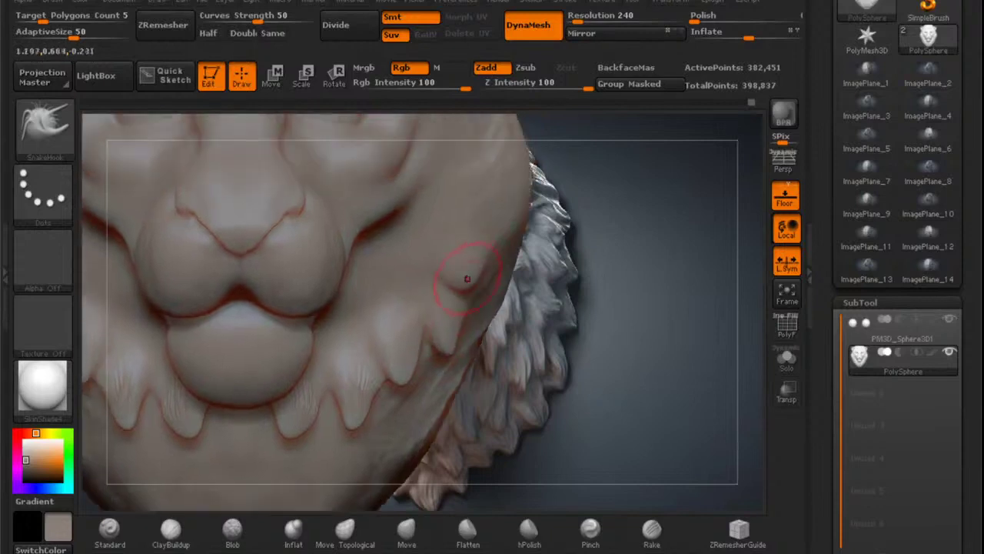
pyautogui.moveTo(467, 278); pyautogui.dragTo(429, 286, button='right')
pyautogui.moveTo(469, 279); pyautogui.dragTo(482, 290)
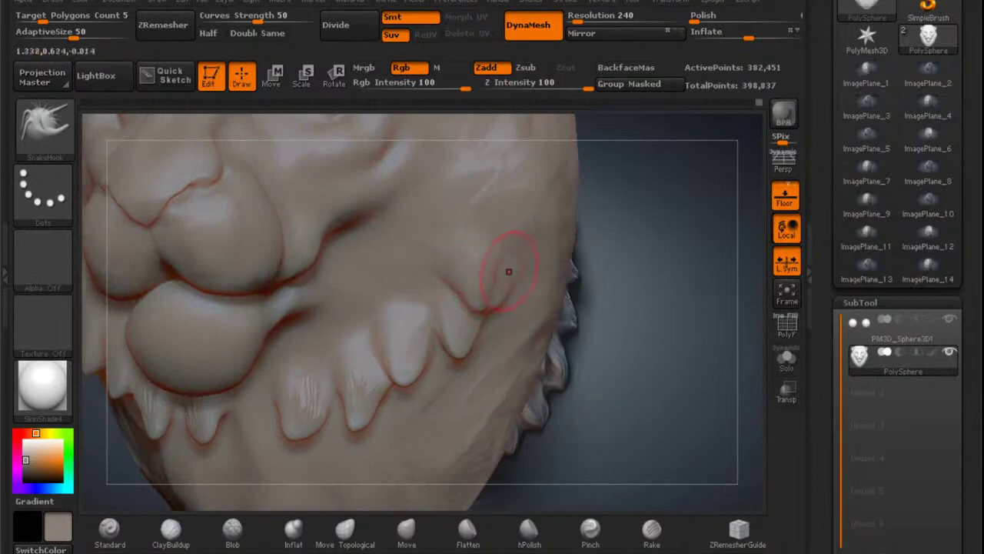
# Smooth the base of the uppermost cheek lock and draw its tip into a longer point.
pyautogui.keyDown('ctrl'); pyautogui.moveTo(509, 271); pyautogui.dragTo(503, 290, button='right'); pyautogui.keyUp('ctrl')
pyautogui.moveTo(493, 249)
pyautogui.keyDown('shift'); pyautogui.mouseDown()
pyautogui.moveTo(503, 263)
pyautogui.moveTo(494, 276)
pyautogui.moveTo(493, 263)
pyautogui.mouseUp(); pyautogui.keyUp('shift')
pyautogui.moveTo(479, 301); pyautogui.dragTo(494, 298)
pyautogui.moveTo(498, 290); pyautogui.dragTo(533, 299, button='right')
pyautogui.keyDown('alt'); pyautogui.moveTo(517, 267); pyautogui.dragTo(479, 293, button='right'); pyautogui.keyUp('alt')
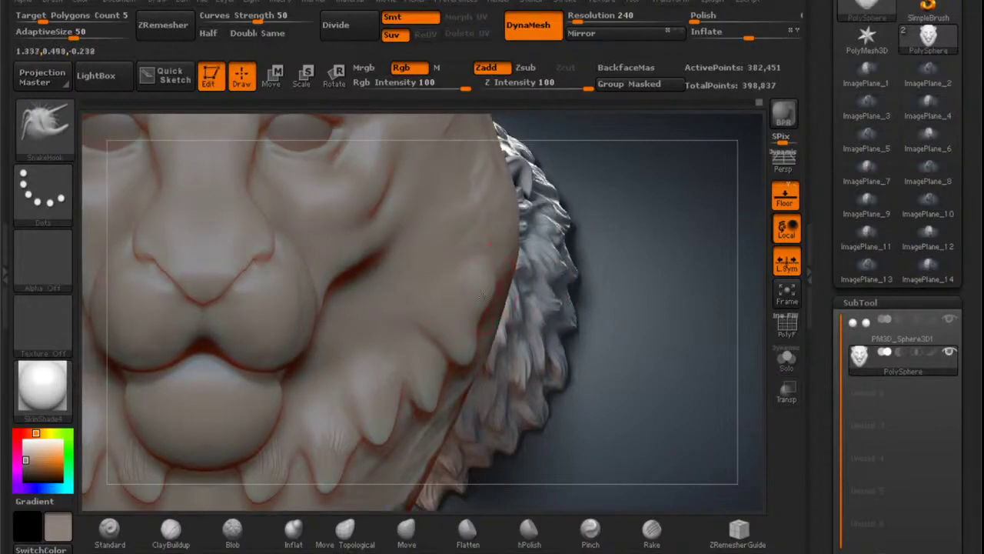
# Pull further locks out of the cheek's outer edge, extending the inner row up to just below the ear.
pyautogui.moveTo(481, 300)
pyautogui.mouseDown()
pyautogui.moveTo(473, 313)
pyautogui.moveTo(481, 308)
pyautogui.mouseUp()
pyautogui.moveTo(484, 276)
pyautogui.keyDown('alt'); pyautogui.mouseDown(button='right')
pyautogui.moveTo(449, 326)
pyautogui.moveTo(457, 350)
pyautogui.mouseUp(button='right'); pyautogui.keyUp('alt')
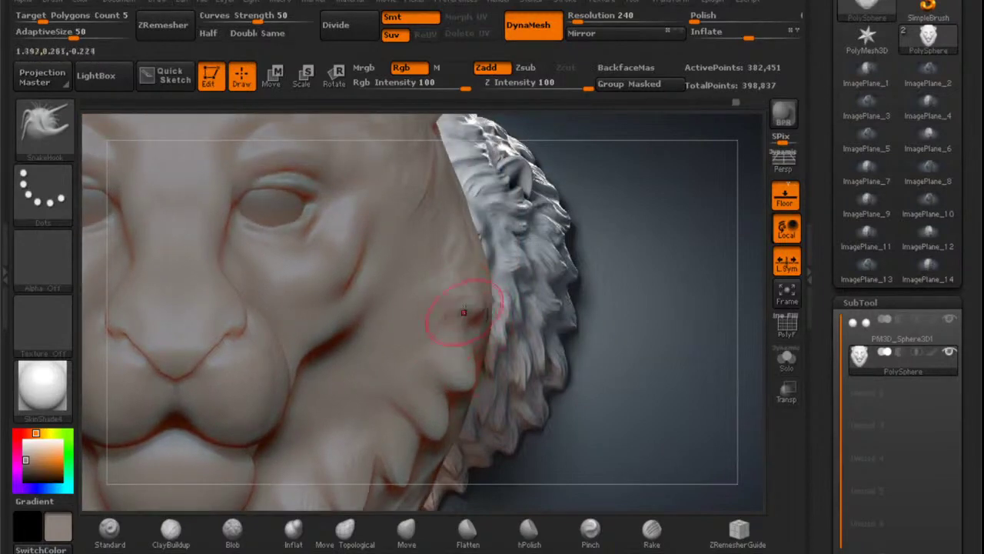
pyautogui.moveTo(463, 312); pyautogui.dragTo(480, 325)
pyautogui.moveTo(457, 329)
pyautogui.keyDown('alt'); pyautogui.mouseDown(button='right')
pyautogui.moveTo(407, 386)
pyautogui.moveTo(408, 429)
pyautogui.mouseUp(button='right'); pyautogui.keyUp('alt')
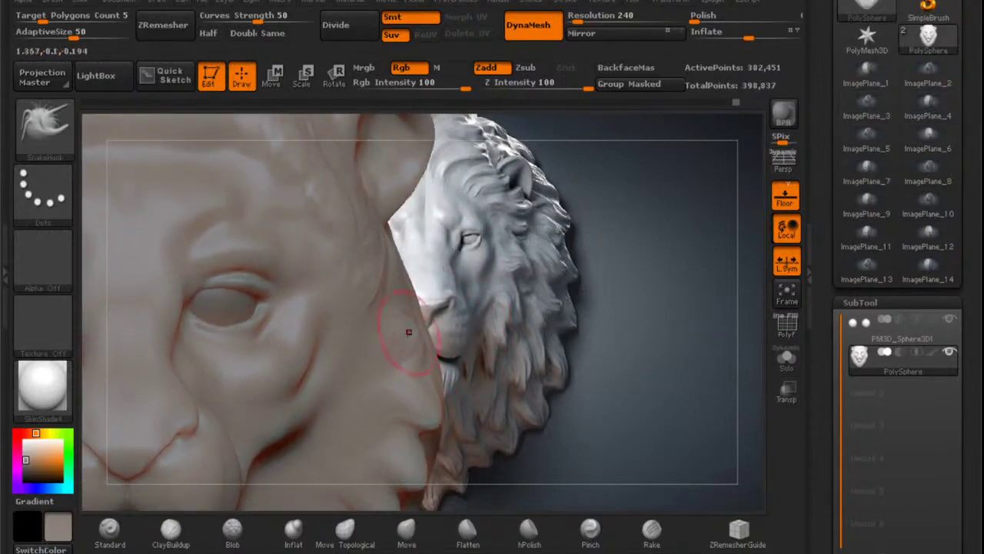
pyautogui.moveTo(408, 331)
pyautogui.mouseDown()
pyautogui.moveTo(433, 345)
pyautogui.moveTo(422, 336)
pyautogui.moveTo(419, 350)
pyautogui.mouseUp()
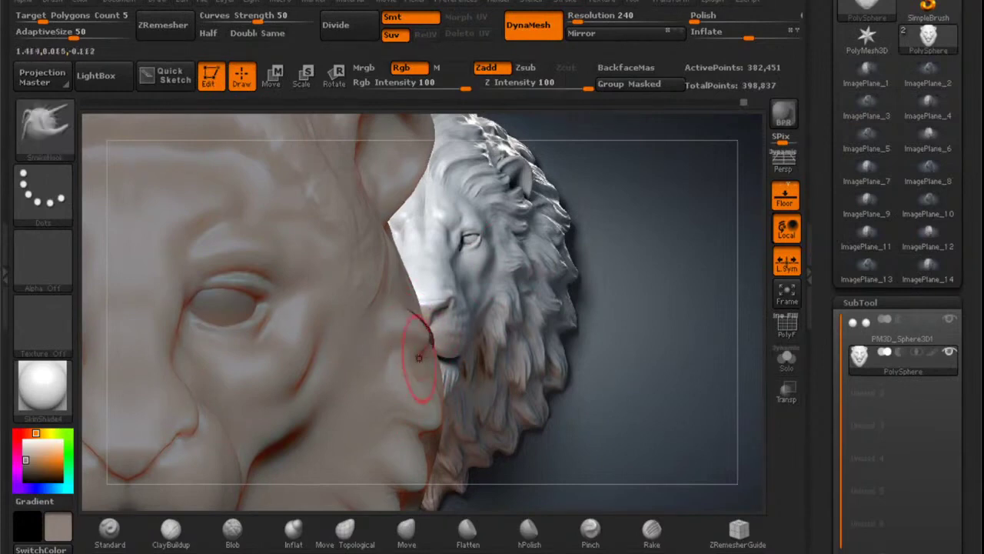
pyautogui.keyDown('alt'); pyautogui.moveTo(415, 329); pyautogui.dragTo(434, 369, button='right'); pyautogui.keyUp('alt')
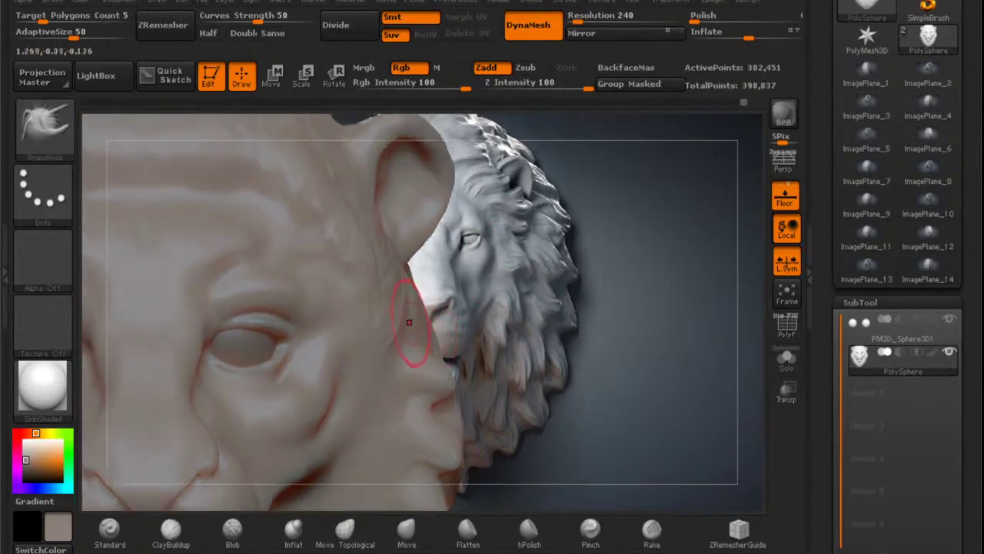
pyautogui.moveTo(409, 322)
pyautogui.mouseDown()
pyautogui.moveTo(424, 320)
pyautogui.moveTo(422, 336)
pyautogui.moveTo(433, 324)
pyautogui.moveTo(420, 318)
pyautogui.mouseUp()
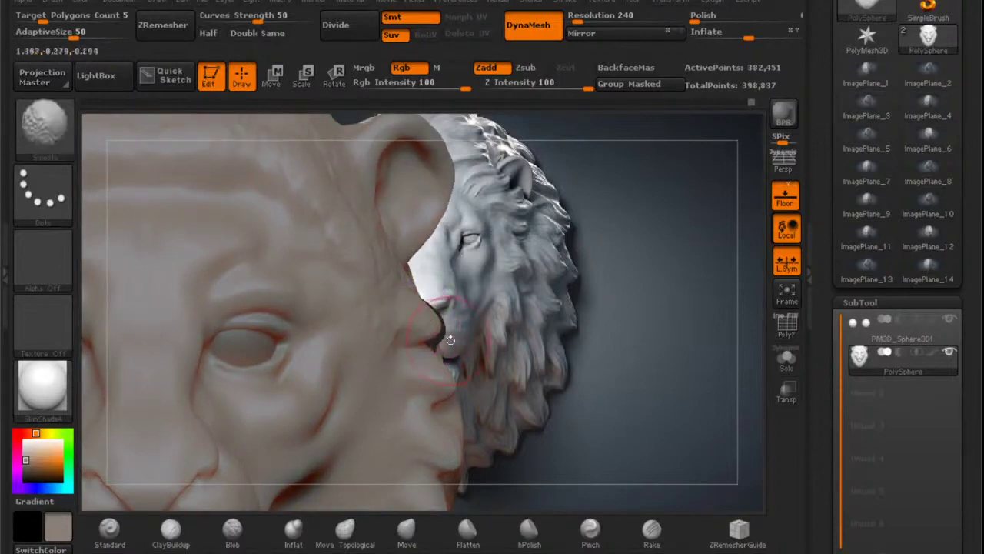
# Adjust the SnakeHook brush's draw size and pull a large lock out below the ear to start a second, outer row.
pyautogui.moveTo(451, 339)
pyautogui.mouseDown(button='right')
pyautogui.moveTo(432, 339)
pyautogui.moveTo(457, 344)
pyautogui.moveTo(443, 352)
pyautogui.moveTo(477, 348)
pyautogui.mouseUp(button='right')
pyautogui.press('space')
pyautogui.moveTo(465, 302); pyautogui.dragTo(477, 298)
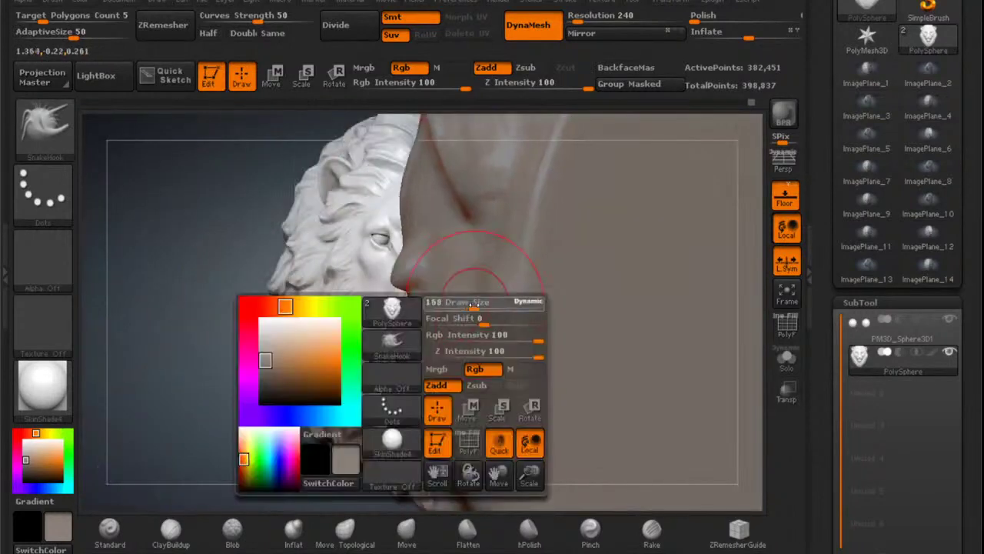
pyautogui.moveTo(469, 294)
pyautogui.mouseDown(button='right')
pyautogui.moveTo(457, 348)
pyautogui.moveTo(458, 321)
pyautogui.mouseUp(button='right')
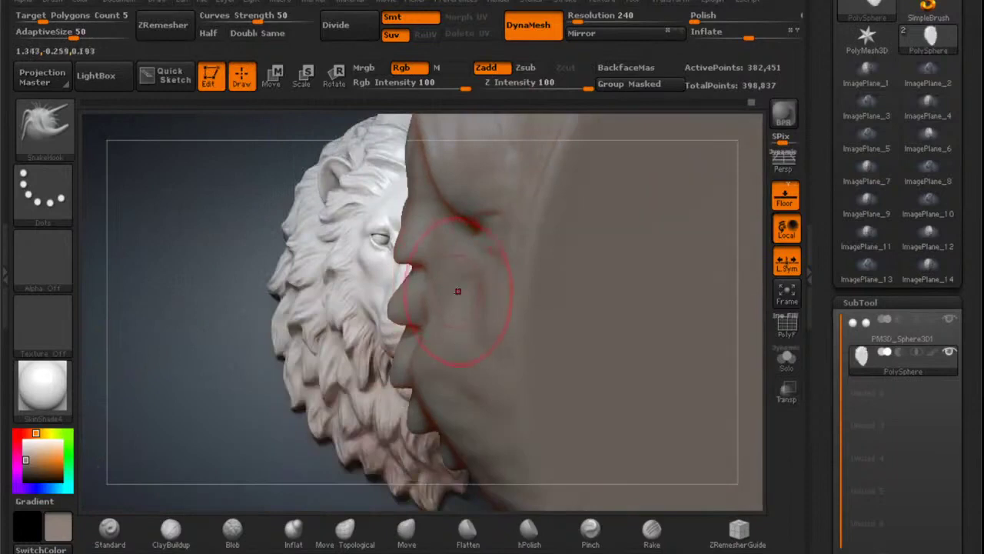
pyautogui.moveTo(452, 285); pyautogui.dragTo(455, 276, button='right')
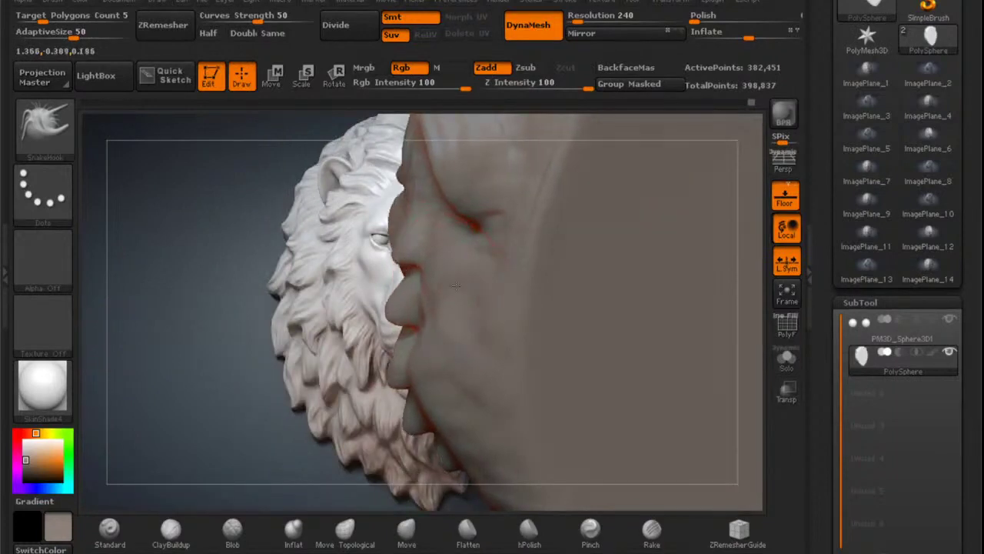
pyautogui.press('space')
pyautogui.moveTo(460, 283); pyautogui.dragTo(448, 284)
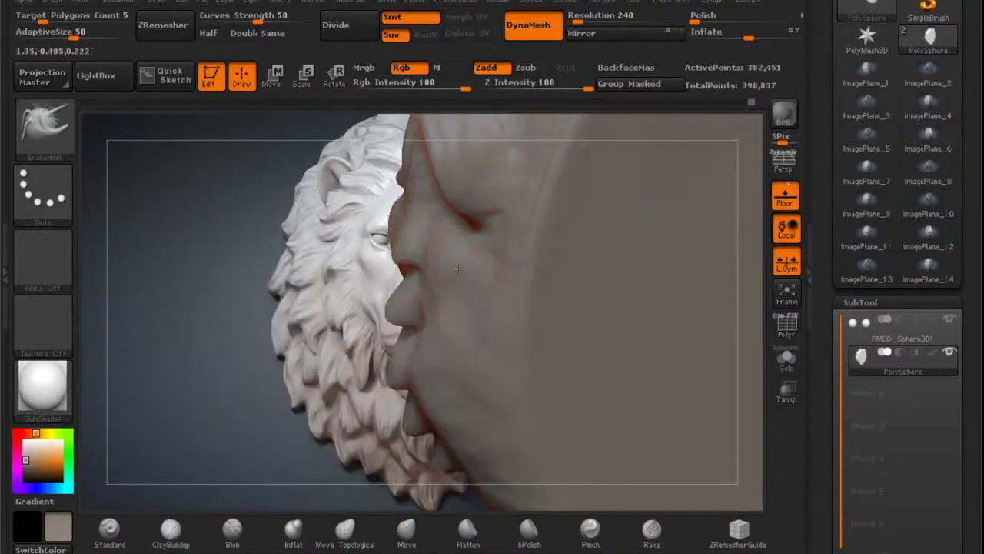
pyautogui.moveTo(466, 284)
pyautogui.mouseDown(button='right')
pyautogui.moveTo(454, 274)
pyautogui.moveTo(464, 345)
pyautogui.mouseUp(button='right')
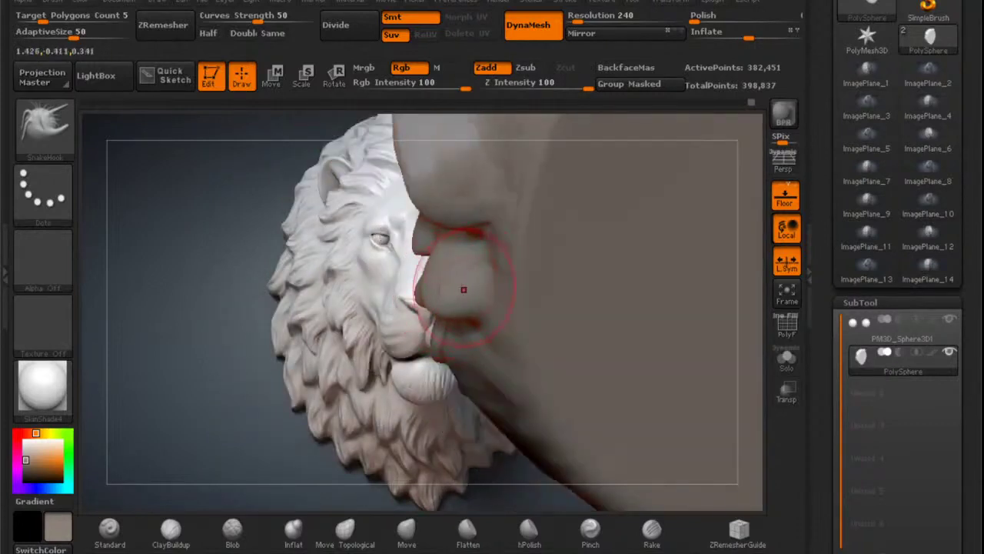
pyautogui.moveTo(451, 298); pyautogui.dragTo(414, 280, button='right')
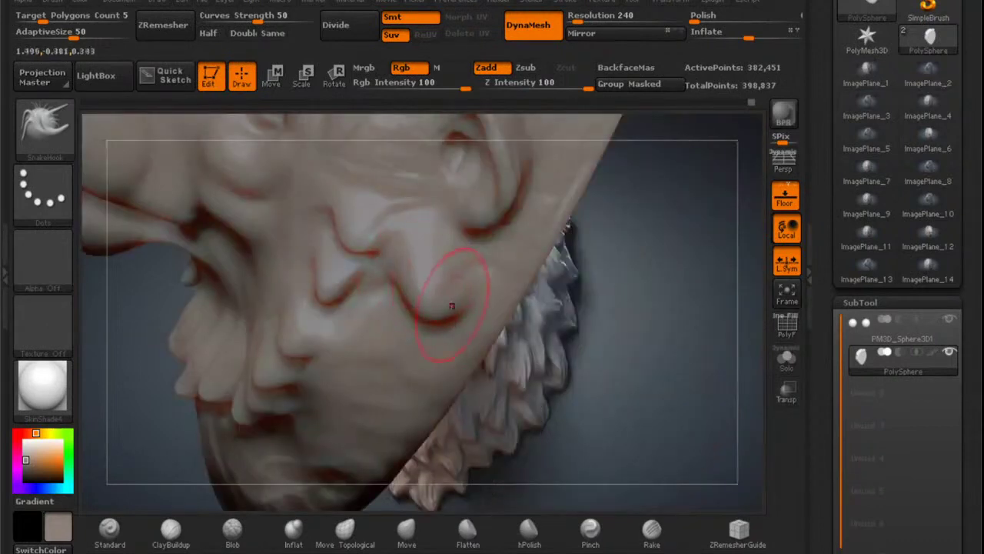
pyautogui.moveTo(438, 318)
pyautogui.mouseDown(button='right')
pyautogui.moveTo(461, 315)
pyautogui.moveTo(442, 319)
pyautogui.moveTo(444, 300)
pyautogui.moveTo(420, 303)
pyautogui.moveTo(427, 309)
pyautogui.mouseUp(button='right')
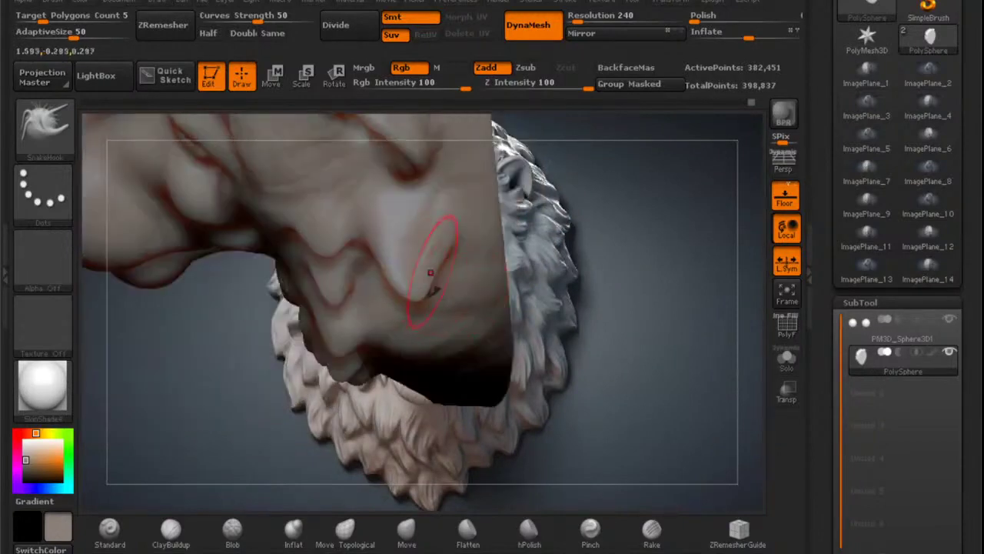
# Lengthen the large lock below the ear and pull out the next outer-row lock beneath it.
pyautogui.moveTo(433, 286); pyautogui.dragTo(420, 300)
pyautogui.moveTo(420, 300)
pyautogui.mouseDown(button='right')
pyautogui.moveTo(435, 295)
pyautogui.moveTo(451, 307)
pyautogui.mouseUp(button='right')
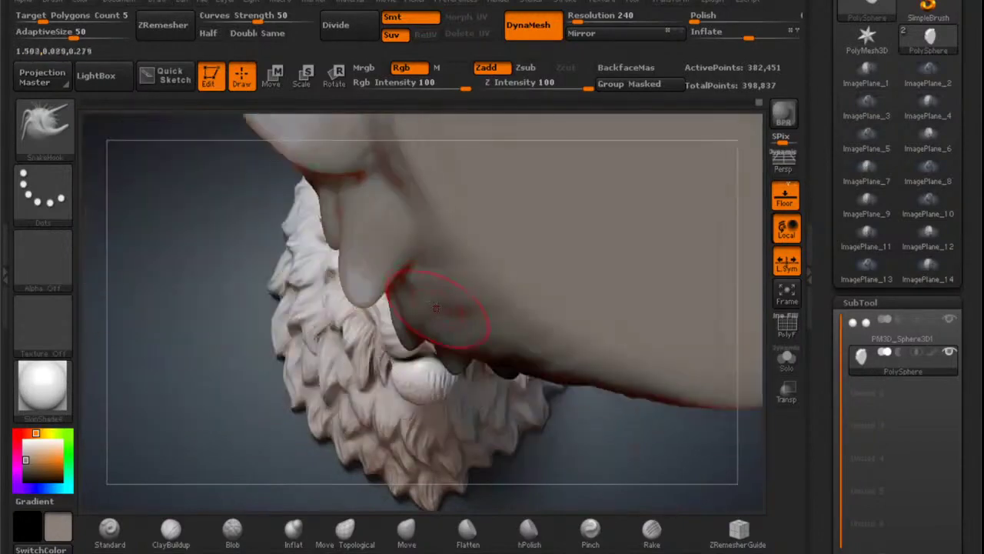
pyautogui.moveTo(447, 296)
pyautogui.mouseDown()
pyautogui.moveTo(433, 308)
pyautogui.moveTo(441, 336)
pyautogui.moveTo(467, 331)
pyautogui.mouseUp()
pyautogui.moveTo(469, 329); pyautogui.dragTo(487, 331, button='right')
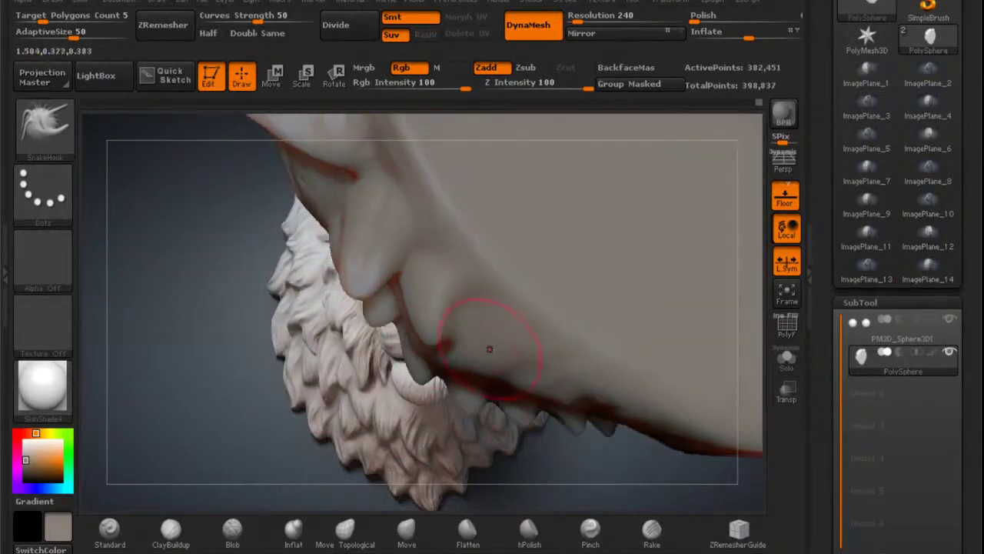
# Pull two more outer-row locks out of the side of the mane, working down toward the jaw.
pyautogui.moveTo(491, 350)
pyautogui.mouseDown()
pyautogui.moveTo(493, 382)
pyautogui.moveTo(503, 382)
pyautogui.moveTo(480, 382)
pyautogui.moveTo(491, 394)
pyautogui.mouseUp()
pyautogui.moveTo(493, 390); pyautogui.dragTo(469, 339, button='right')
pyautogui.moveTo(468, 339)
pyautogui.mouseDown()
pyautogui.moveTo(472, 355)
pyautogui.moveTo(475, 343)
pyautogui.moveTo(499, 335)
pyautogui.mouseUp()
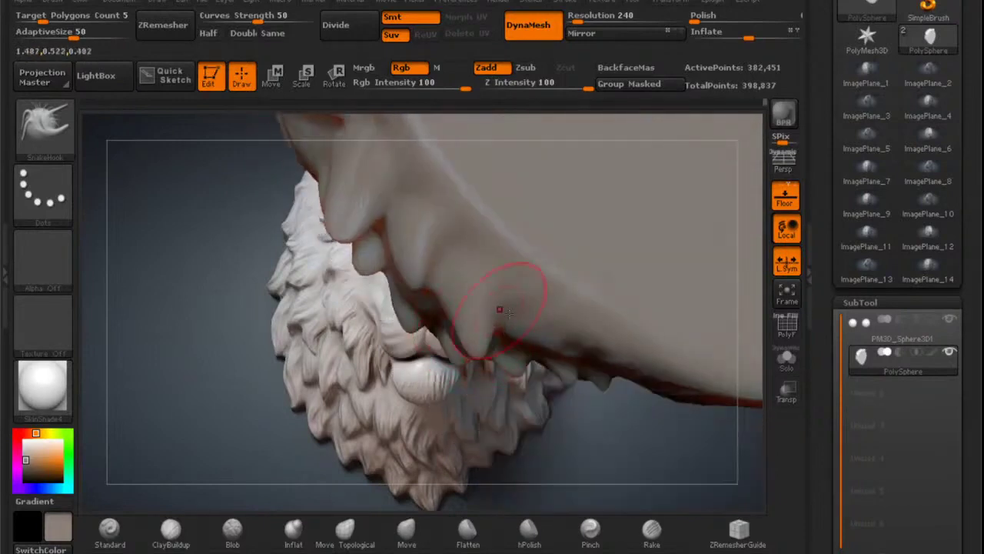
pyautogui.moveTo(523, 301); pyautogui.dragTo(534, 321)
pyautogui.moveTo(533, 321); pyautogui.dragTo(537, 309, button='right')
pyautogui.moveTo(532, 328); pyautogui.dragTo(536, 345)
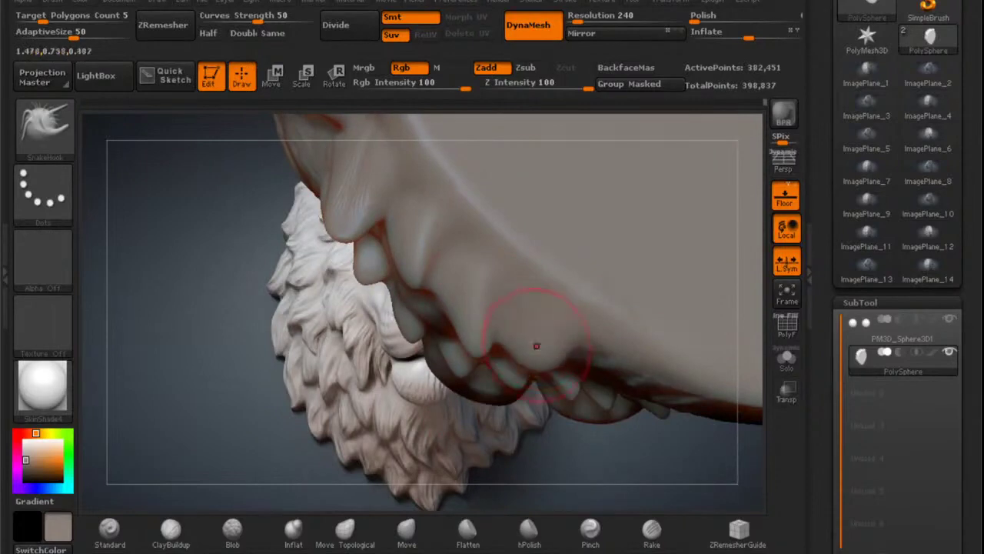
# Lengthen the lowest outer-row lock at the side of the jaw and shape its tip.
pyautogui.moveTo(536, 345)
pyautogui.mouseDown(button='right')
pyautogui.moveTo(543, 289)
pyautogui.moveTo(546, 310)
pyautogui.moveTo(522, 302)
pyautogui.moveTo(492, 315)
pyautogui.moveTo(539, 315)
pyautogui.mouseUp(button='right')
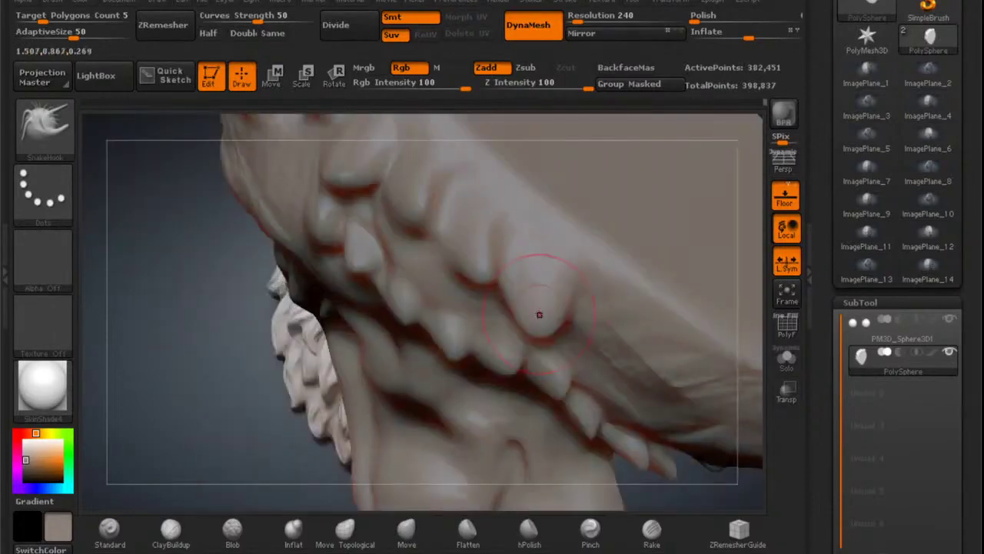
pyautogui.moveTo(540, 312)
pyautogui.mouseDown()
pyautogui.moveTo(543, 324)
pyautogui.moveTo(546, 308)
pyautogui.mouseUp()
pyautogui.moveTo(546, 306); pyautogui.dragTo(551, 322, button='right')
pyautogui.moveTo(549, 309); pyautogui.dragTo(551, 323)
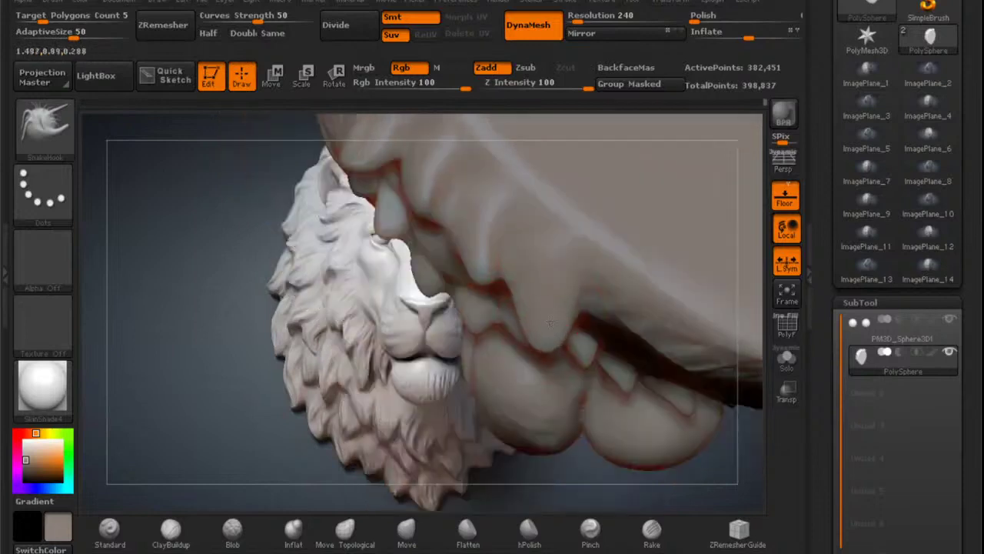
pyautogui.moveTo(551, 325); pyautogui.dragTo(580, 299, button='right')
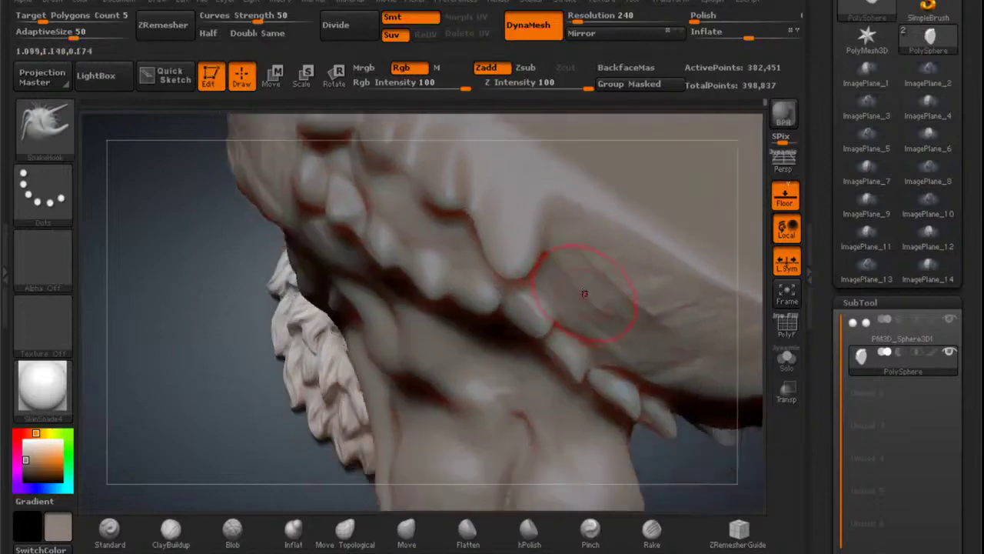
# Pull further outer-row locks out of the mane's underside, continuing toward the middle beneath the chin.
pyautogui.moveTo(586, 272); pyautogui.dragTo(610, 321)
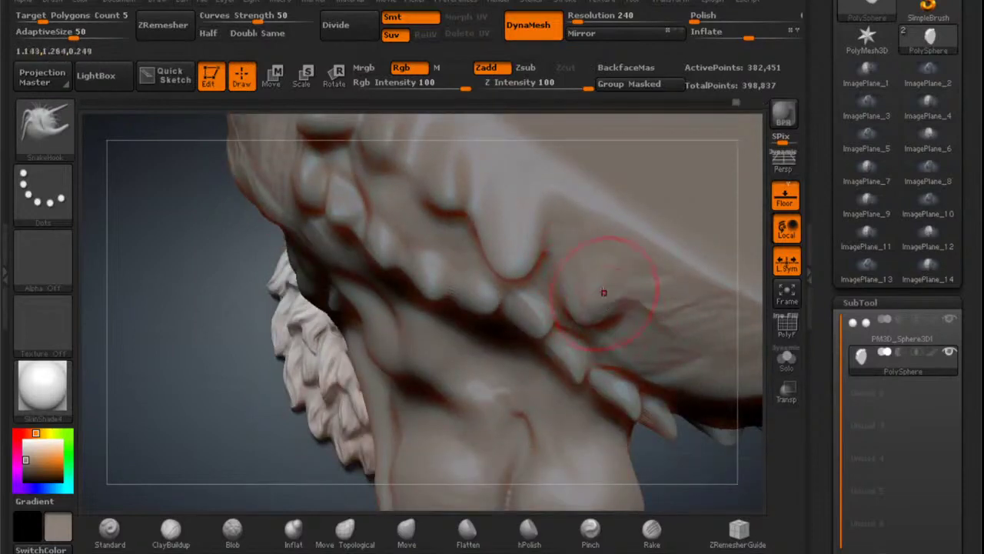
pyautogui.moveTo(604, 292); pyautogui.dragTo(593, 294, button='right')
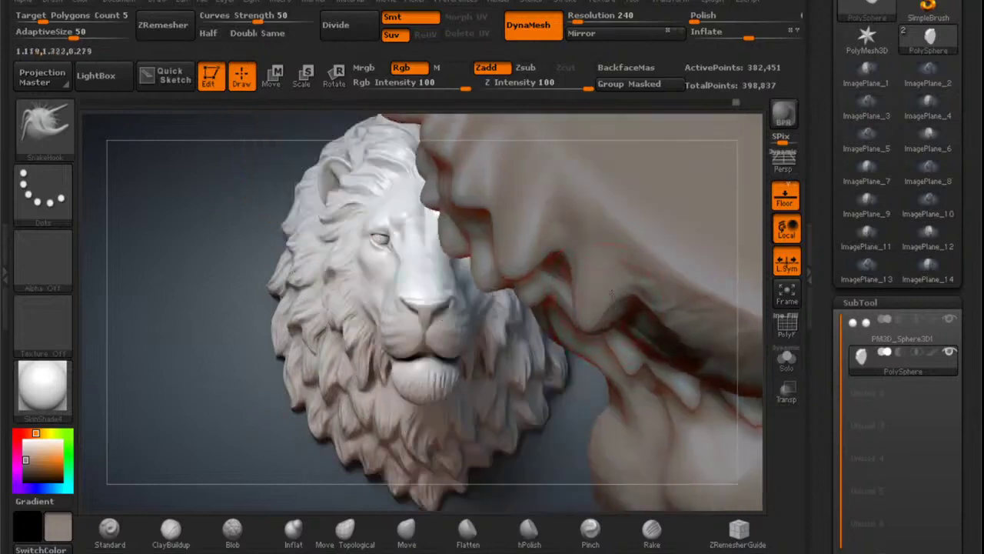
pyautogui.moveTo(610, 293)
pyautogui.mouseDown(button='right')
pyautogui.moveTo(588, 286)
pyautogui.moveTo(602, 283)
pyautogui.moveTo(619, 317)
pyautogui.moveTo(626, 314)
pyautogui.moveTo(600, 303)
pyautogui.moveTo(597, 313)
pyautogui.moveTo(611, 316)
pyautogui.mouseUp(button='right')
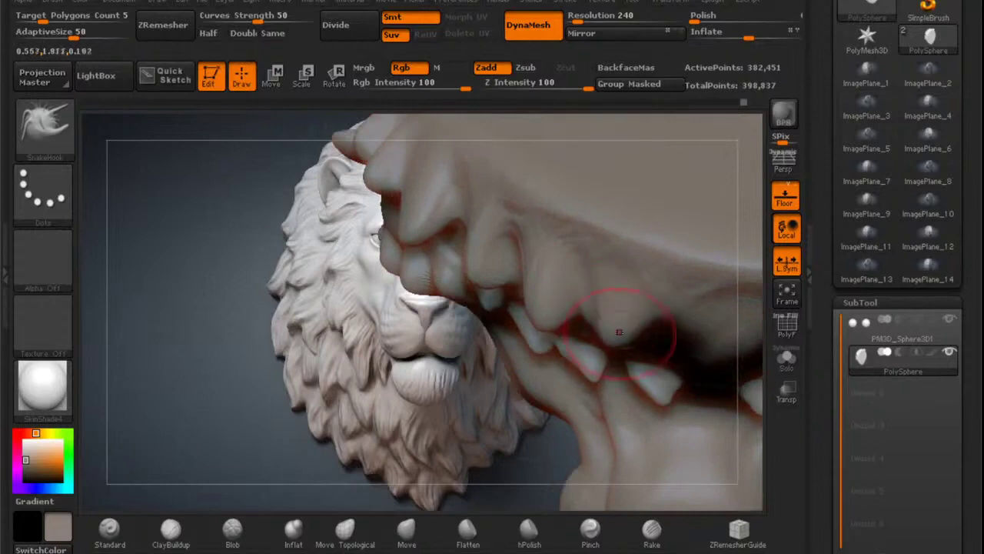
pyautogui.moveTo(620, 305)
pyautogui.mouseDown(button='right')
pyautogui.moveTo(626, 357)
pyautogui.moveTo(602, 378)
pyautogui.moveTo(588, 320)
pyautogui.moveTo(616, 333)
pyautogui.moveTo(615, 360)
pyautogui.mouseUp(button='right')
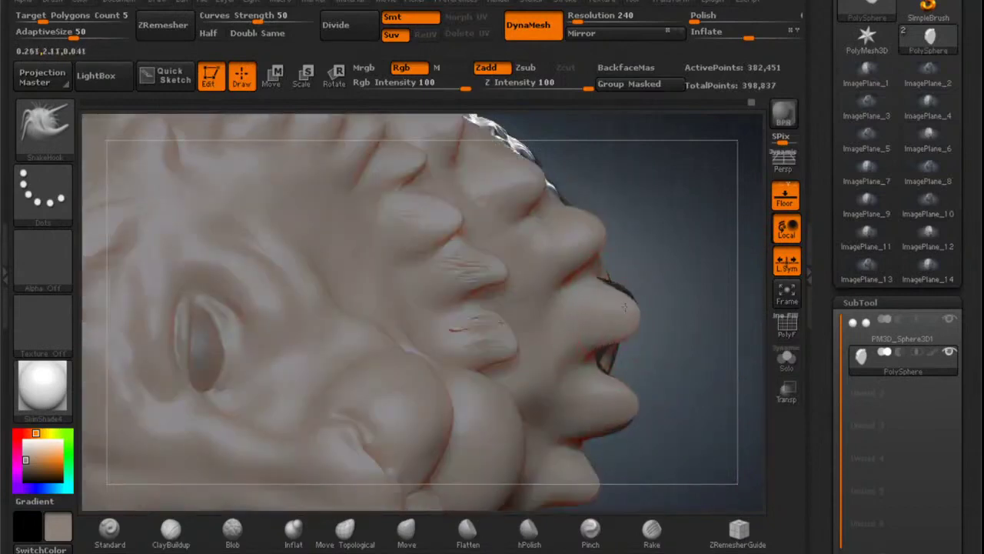
# Reshape the outer-row locks beneath the chin near the centreline of the mane.
pyautogui.moveTo(625, 307); pyautogui.dragTo(621, 302)
pyautogui.moveTo(611, 286); pyautogui.dragTo(578, 295, button='right')
pyautogui.moveTo(635, 297); pyautogui.dragTo(647, 298)
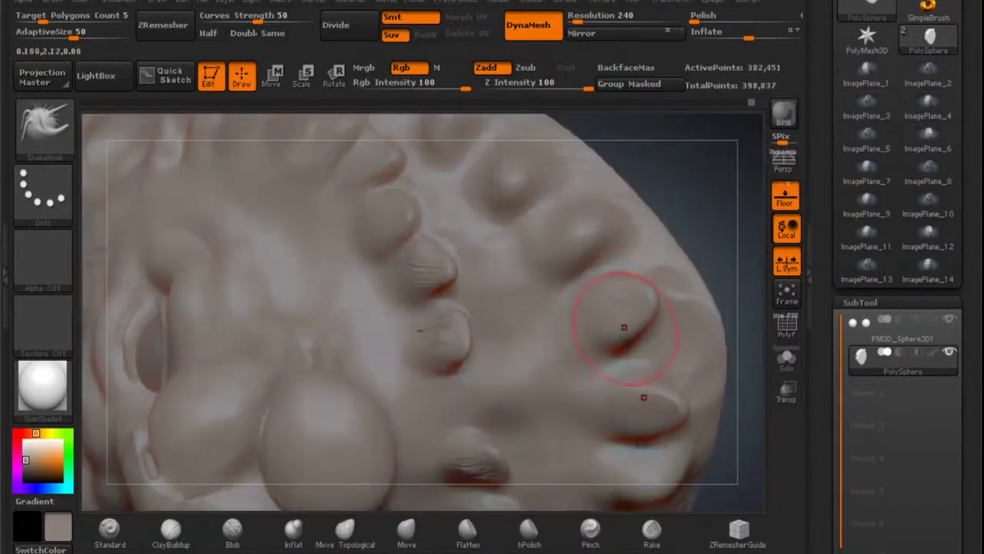
pyautogui.moveTo(621, 343); pyautogui.dragTo(618, 321)
pyautogui.moveTo(616, 278); pyautogui.dragTo(617, 289)
pyautogui.moveTo(617, 288)
pyautogui.mouseDown(button='right')
pyautogui.moveTo(592, 262)
pyautogui.moveTo(549, 292)
pyautogui.moveTo(558, 275)
pyautogui.moveTo(584, 267)
pyautogui.moveTo(552, 283)
pyautogui.moveTo(560, 271)
pyautogui.moveTo(571, 260)
pyautogui.moveTo(595, 313)
pyautogui.mouseUp(button='right')
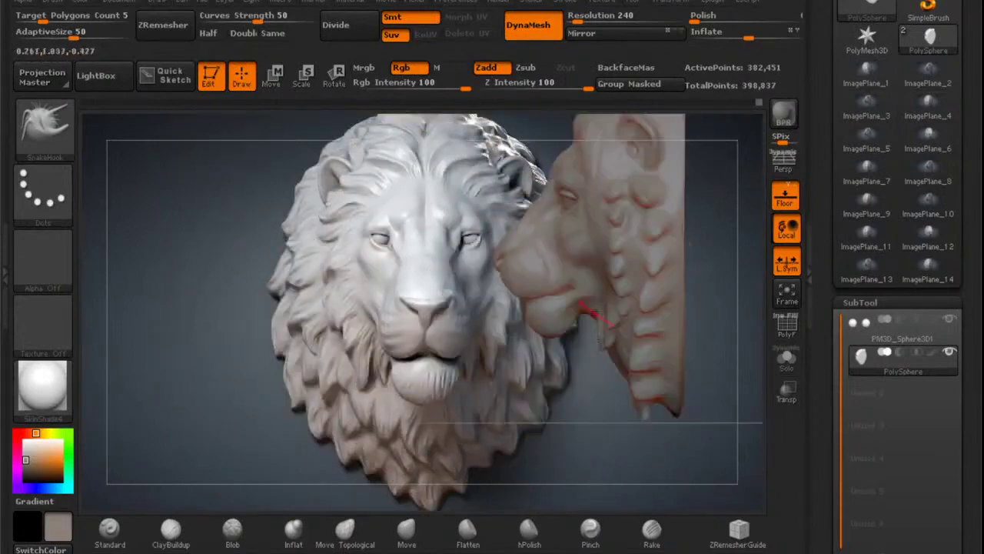
# Bend two outer-row locks at the side of the mane downward, drawing their tips into points.
pyautogui.moveTo(601, 266)
pyautogui.keyDown('alt'); pyautogui.mouseDown(button='right')
pyautogui.moveTo(528, 305)
pyautogui.moveTo(552, 305)
pyautogui.moveTo(576, 341)
pyautogui.moveTo(538, 279)
pyautogui.moveTo(565, 326)
pyautogui.moveTo(509, 274)
pyautogui.moveTo(527, 281)
pyautogui.moveTo(536, 311)
pyautogui.mouseUp(button='right'); pyautogui.keyUp('alt')
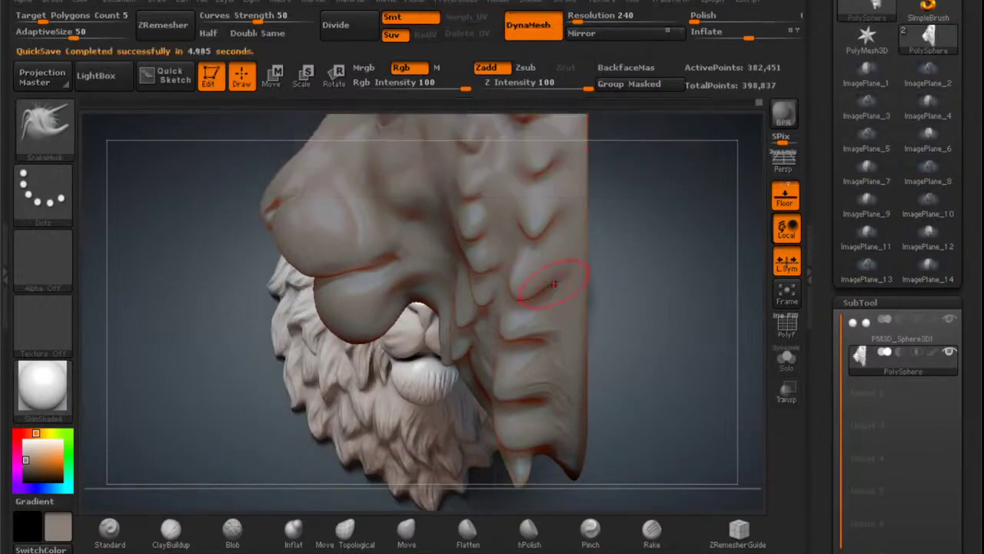
pyautogui.keyDown('alt'); pyautogui.moveTo(535, 291); pyautogui.dragTo(526, 346, button='right'); pyautogui.keyUp('alt')
pyautogui.moveTo(527, 278)
pyautogui.mouseDown()
pyautogui.moveTo(540, 299)
pyautogui.moveTo(536, 279)
pyautogui.mouseUp()
pyautogui.moveTo(509, 329)
pyautogui.mouseDown()
pyautogui.moveTo(521, 347)
pyautogui.moveTo(528, 317)
pyautogui.moveTo(502, 317)
pyautogui.mouseUp()
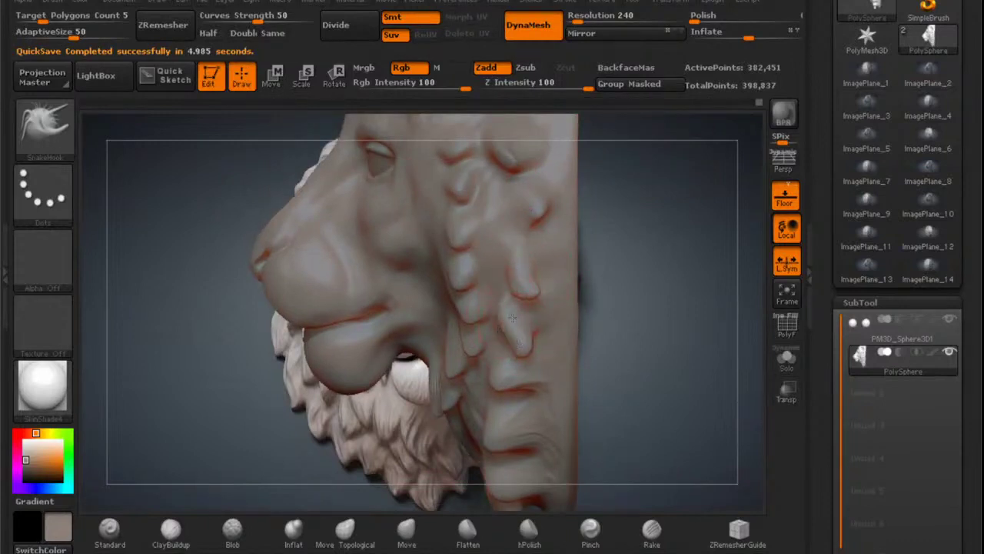
# Pull the middle-row locks at the side of the mane downward into points, level with the mouth and jaw.
pyautogui.keyDown('alt'); pyautogui.moveTo(513, 387); pyautogui.dragTo(509, 328, button='right'); pyautogui.keyUp('alt')
pyautogui.moveTo(500, 316); pyautogui.dragTo(513, 339)
pyautogui.moveTo(520, 323); pyautogui.dragTo(512, 339, button='right')
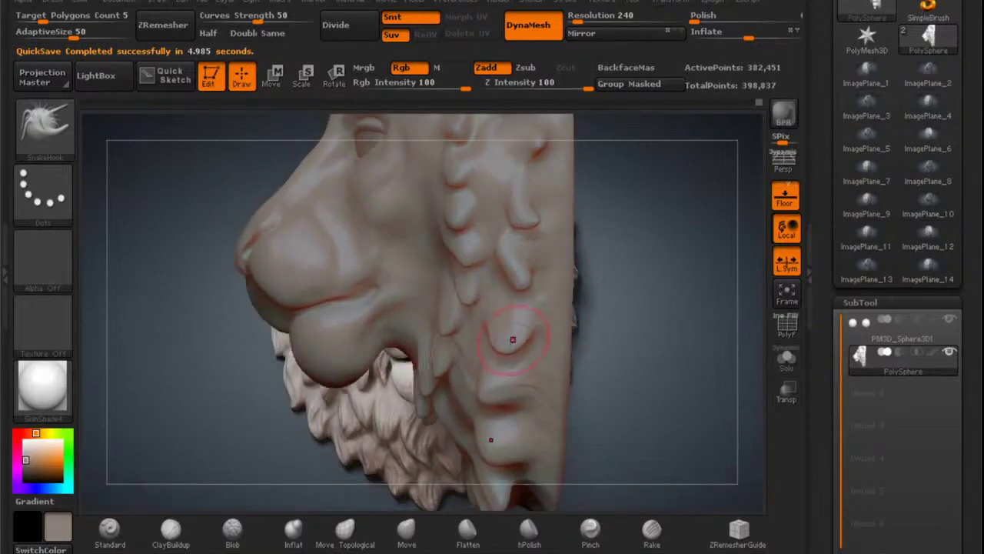
pyautogui.moveTo(512, 338)
pyautogui.mouseDown()
pyautogui.moveTo(524, 333)
pyautogui.moveTo(492, 334)
pyautogui.mouseUp()
pyautogui.keyDown('alt'); pyautogui.moveTo(506, 403); pyautogui.dragTo(510, 337, button='right'); pyautogui.keyUp('alt')
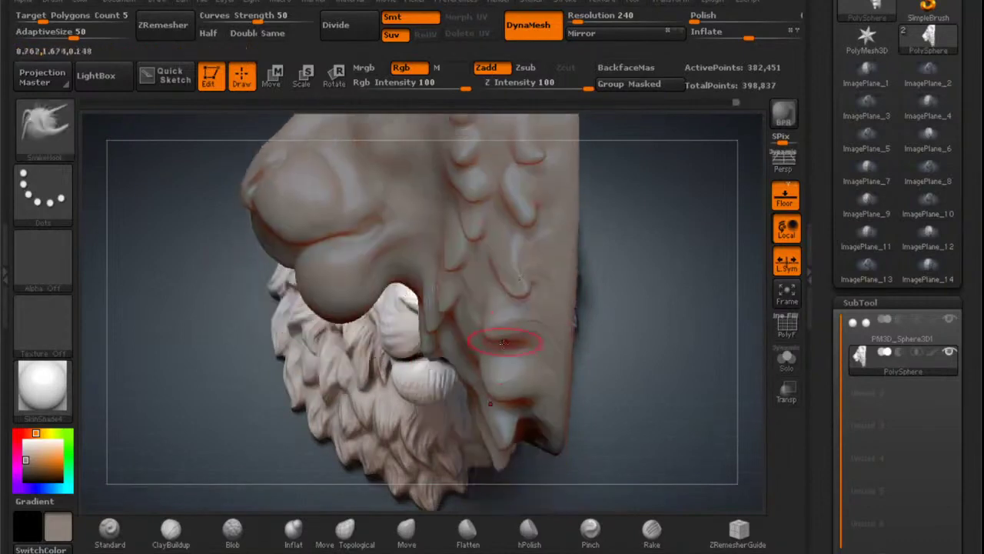
# Draw further middle-row locks down the mane's lower side, lengthening and pointing their tips toward the beard.
pyautogui.moveTo(496, 332)
pyautogui.mouseDown()
pyautogui.moveTo(505, 315)
pyautogui.moveTo(506, 333)
pyautogui.moveTo(517, 323)
pyautogui.moveTo(513, 343)
pyautogui.moveTo(515, 324)
pyautogui.mouseUp()
pyautogui.moveTo(484, 292)
pyautogui.mouseDown()
pyautogui.moveTo(489, 300)
pyautogui.moveTo(487, 291)
pyautogui.mouseUp()
pyautogui.moveTo(497, 375); pyautogui.dragTo(510, 396)
pyautogui.moveTo(523, 375); pyautogui.dragTo(498, 375)
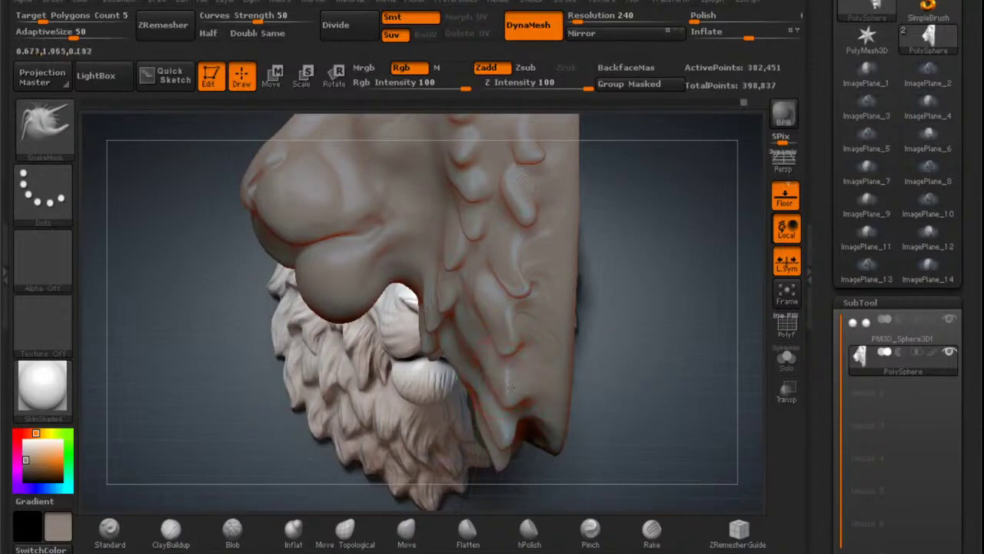
pyautogui.moveTo(526, 395)
pyautogui.mouseDown(button='right')
pyautogui.moveTo(541, 311)
pyautogui.moveTo(521, 301)
pyautogui.moveTo(516, 332)
pyautogui.mouseUp(button='right')
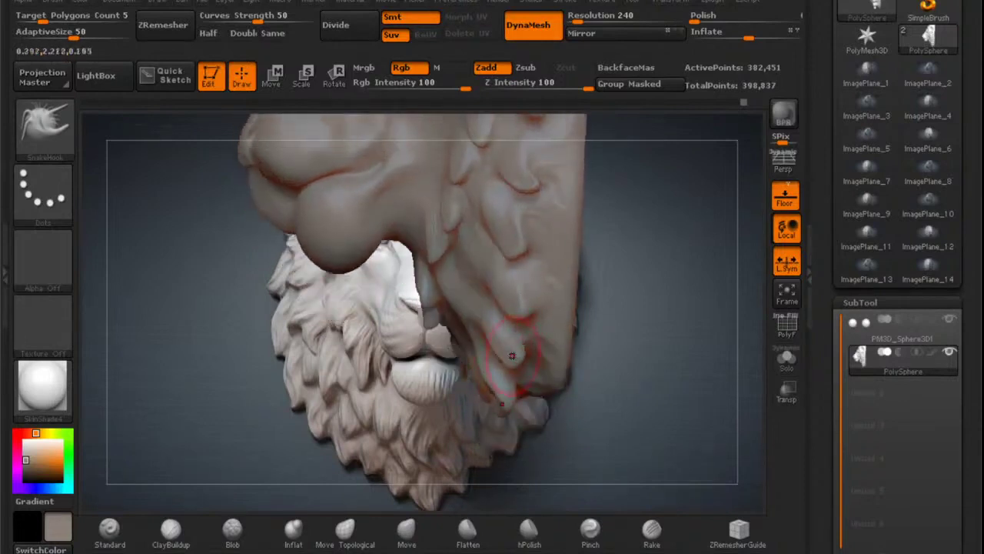
pyautogui.moveTo(511, 370); pyautogui.dragTo(496, 339)
# Resize the brush and pull the mane's back edge outward into pointed locks on the upper side, working from behind.
pyautogui.moveTo(511, 327)
pyautogui.mouseDown(button='right')
pyautogui.moveTo(548, 319)
pyautogui.moveTo(542, 269)
pyautogui.moveTo(553, 238)
pyautogui.moveTo(519, 386)
pyautogui.mouseUp(button='right')
pyautogui.moveTo(515, 239); pyautogui.dragTo(549, 258, button='right')
pyautogui.press('space')
pyautogui.moveTo(536, 266); pyautogui.dragTo(542, 266)
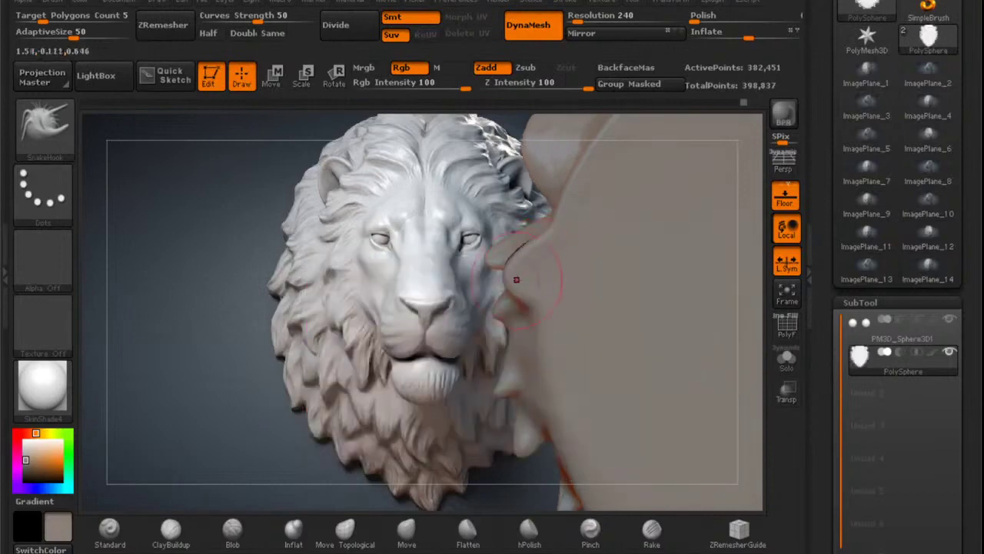
pyautogui.moveTo(516, 271); pyautogui.dragTo(496, 300)
pyautogui.keyDown('alt'); pyautogui.moveTo(527, 324); pyautogui.dragTo(541, 277, button='right'); pyautogui.keyUp('alt')
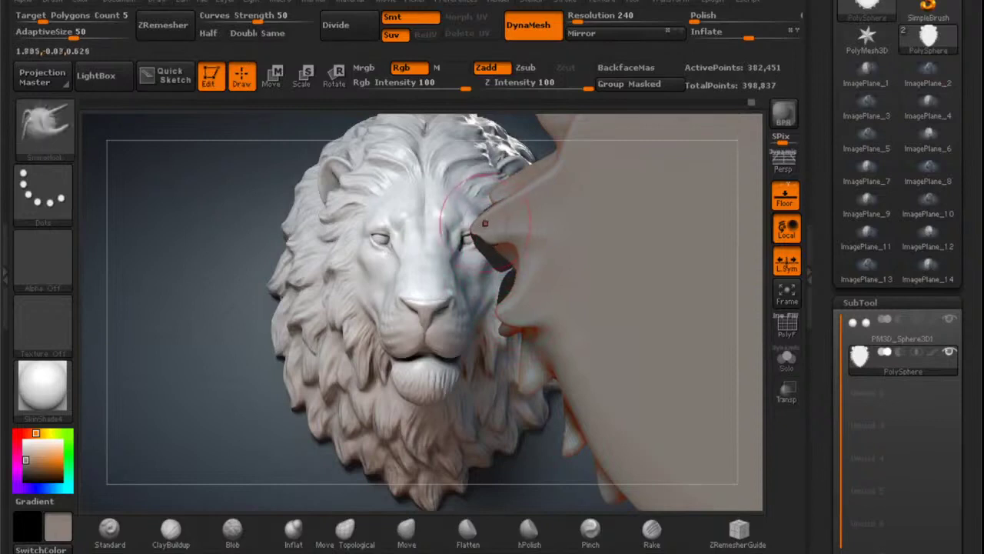
pyautogui.moveTo(481, 216); pyautogui.dragTo(502, 241)
pyautogui.moveTo(502, 302)
pyautogui.mouseDown()
pyautogui.moveTo(516, 306)
pyautogui.moveTo(520, 326)
pyautogui.moveTo(527, 321)
pyautogui.mouseUp()
# Extend the row of pointed locks along the mane's back edge, continuing down the side toward the underside.
pyautogui.keyDown('alt'); pyautogui.moveTo(548, 343); pyautogui.dragTo(554, 262, button='right'); pyautogui.keyUp('alt')
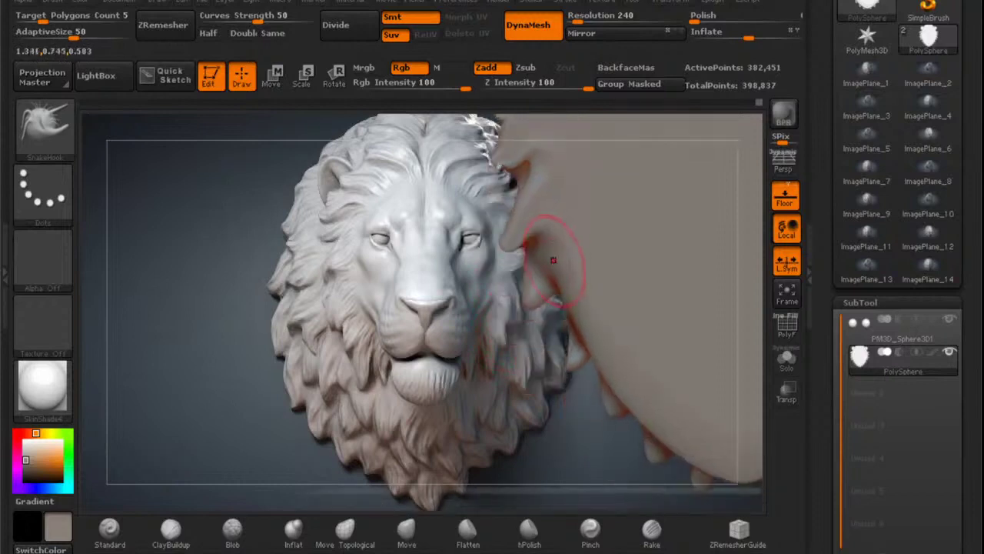
pyautogui.moveTo(553, 300)
pyautogui.mouseDown()
pyautogui.moveTo(538, 304)
pyautogui.moveTo(546, 303)
pyautogui.mouseUp()
pyautogui.keyDown('alt'); pyautogui.moveTo(576, 321); pyautogui.dragTo(561, 266, button='right'); pyautogui.keyUp('alt')
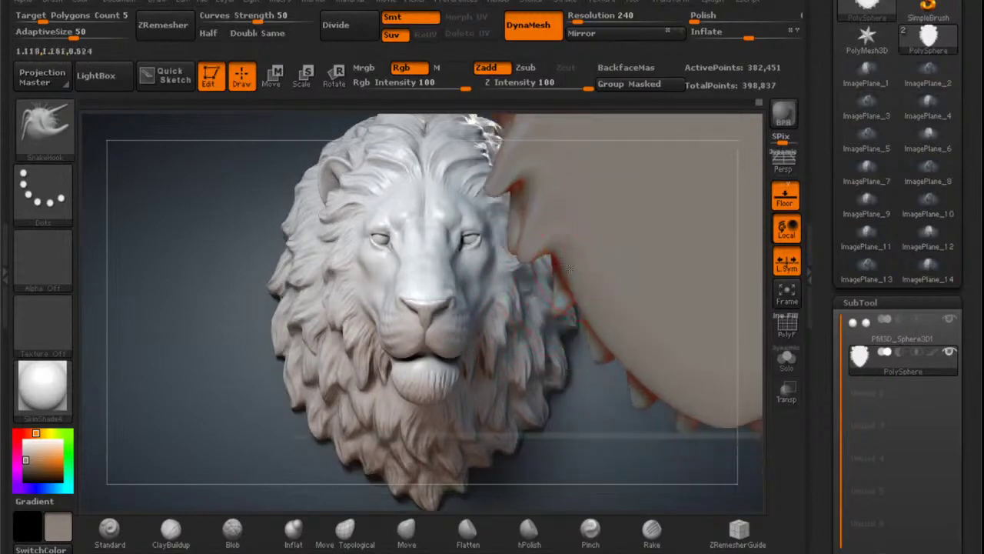
pyautogui.moveTo(568, 306); pyautogui.dragTo(558, 318)
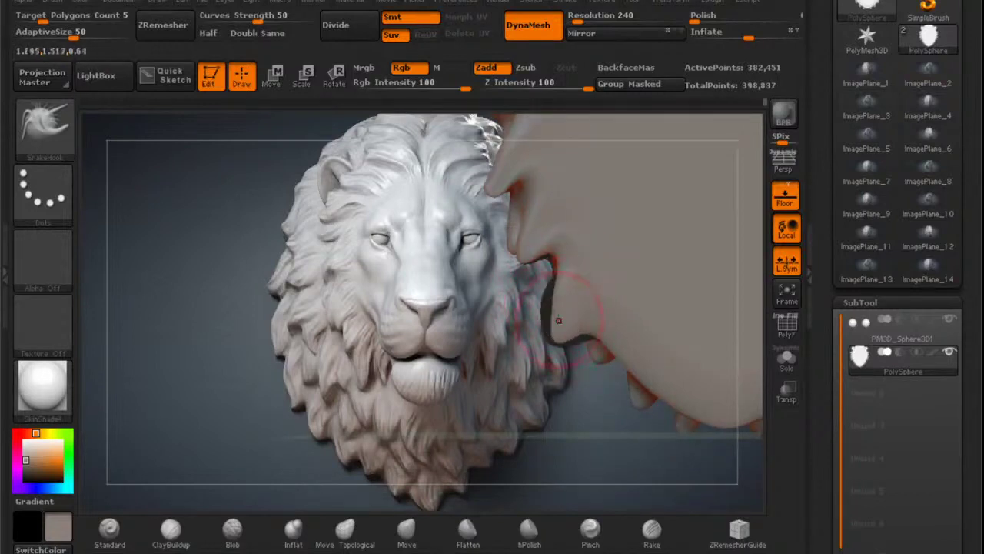
pyautogui.keyDown('alt'); pyautogui.moveTo(576, 316); pyautogui.dragTo(555, 270, button='right'); pyautogui.keyUp('alt')
pyautogui.moveTo(575, 283); pyautogui.dragTo(582, 338)
pyautogui.keyDown('alt'); pyautogui.moveTo(590, 331); pyautogui.dragTo(543, 273, button='right'); pyautogui.keyUp('alt')
pyautogui.moveTo(581, 274)
pyautogui.mouseDown()
pyautogui.moveTo(596, 306)
pyautogui.moveTo(584, 323)
pyautogui.mouseUp()
pyautogui.moveTo(604, 301); pyautogui.dragTo(609, 329)
# Reshape the tips and gaps of the back-edge locks around the lower curve of the mane.
pyautogui.moveTo(655, 331)
pyautogui.mouseDown()
pyautogui.moveTo(656, 347)
pyautogui.moveTo(635, 333)
pyautogui.mouseUp()
pyautogui.moveTo(572, 323); pyautogui.dragTo(584, 310)
pyautogui.keyDown('alt'); pyautogui.moveTo(592, 369); pyautogui.dragTo(596, 405); pyautogui.keyUp('alt')
pyautogui.moveTo(593, 345); pyautogui.dragTo(581, 356)
pyautogui.moveTo(610, 358); pyautogui.dragTo(595, 353)
pyautogui.moveTo(550, 317); pyautogui.dragTo(530, 313)
# Pull the mane's back edge outward around the ear and upper head to adjust its silhouette.
pyautogui.keyDown('alt'); pyautogui.moveTo(540, 423); pyautogui.dragTo(562, 550); pyautogui.keyUp('alt')
pyautogui.keyDown('alt'); pyautogui.moveTo(543, 311); pyautogui.dragTo(547, 544, button='right'); pyautogui.keyUp('alt')
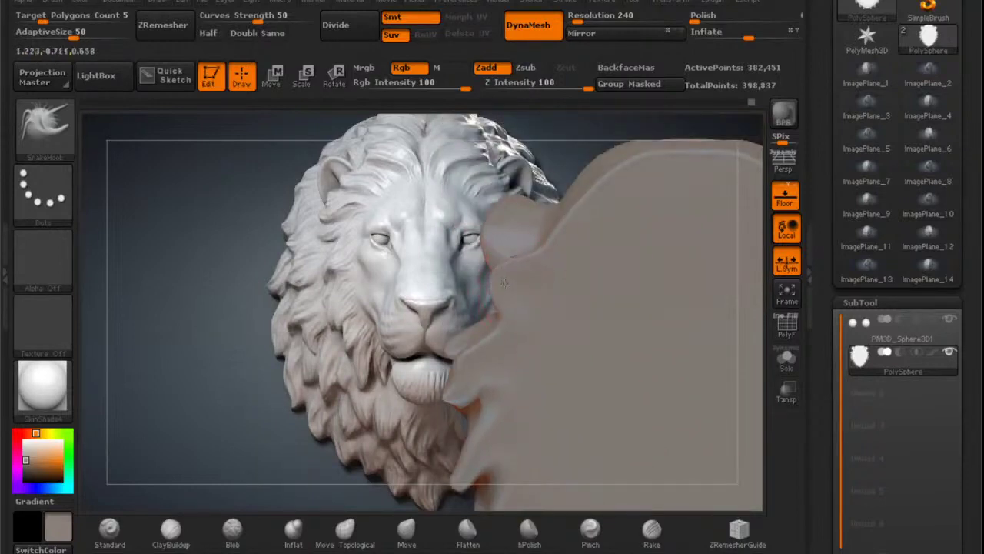
pyautogui.moveTo(504, 283); pyautogui.dragTo(499, 287)
pyautogui.keyDown('alt'); pyautogui.moveTo(565, 234); pyautogui.dragTo(537, 276, button='right'); pyautogui.keyUp('alt')
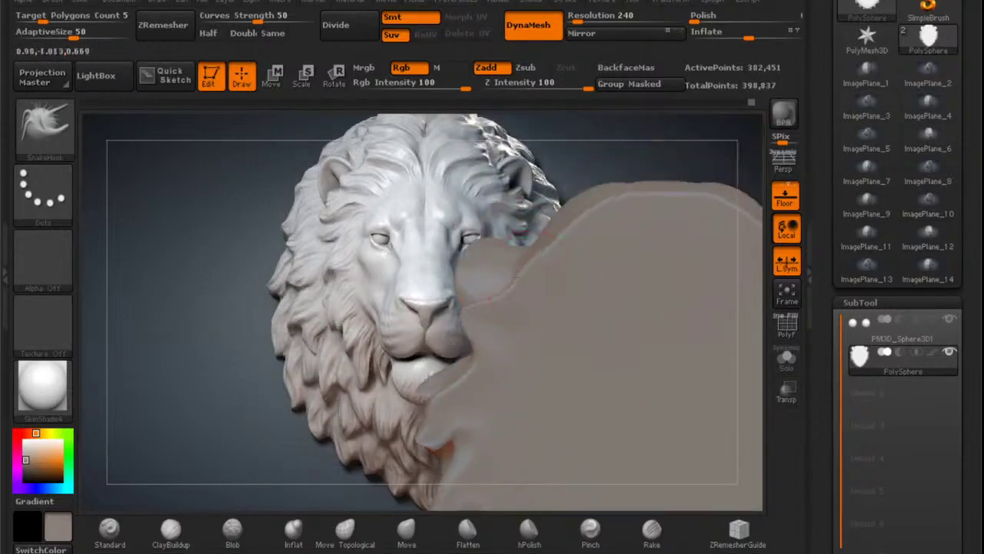
pyautogui.moveTo(521, 240); pyautogui.dragTo(513, 244)
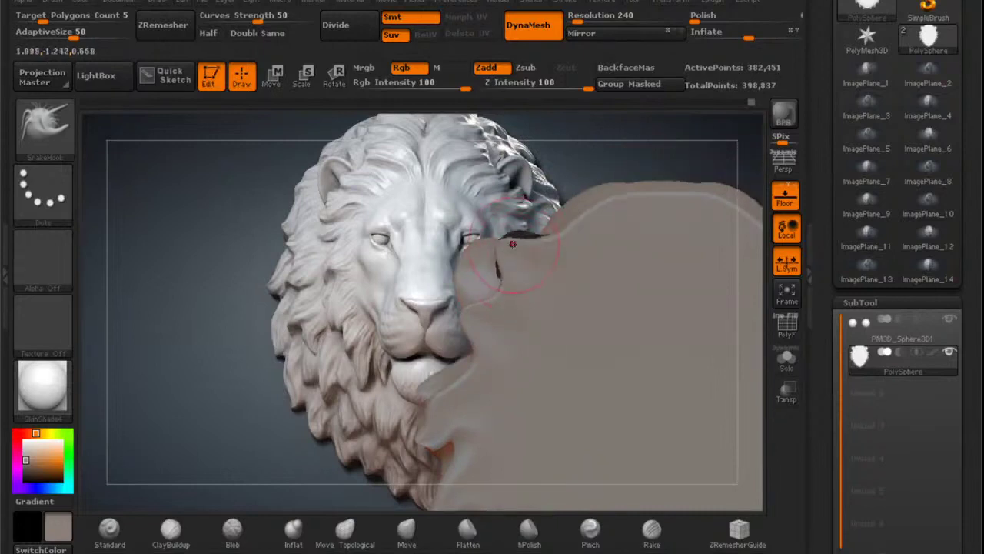
pyautogui.moveTo(566, 241)
pyautogui.keyDown('alt'); pyautogui.mouseDown(button='right')
pyautogui.moveTo(534, 274)
pyautogui.moveTo(540, 294)
pyautogui.moveTo(531, 307)
pyautogui.mouseUp(button='right'); pyautogui.keyUp('alt')
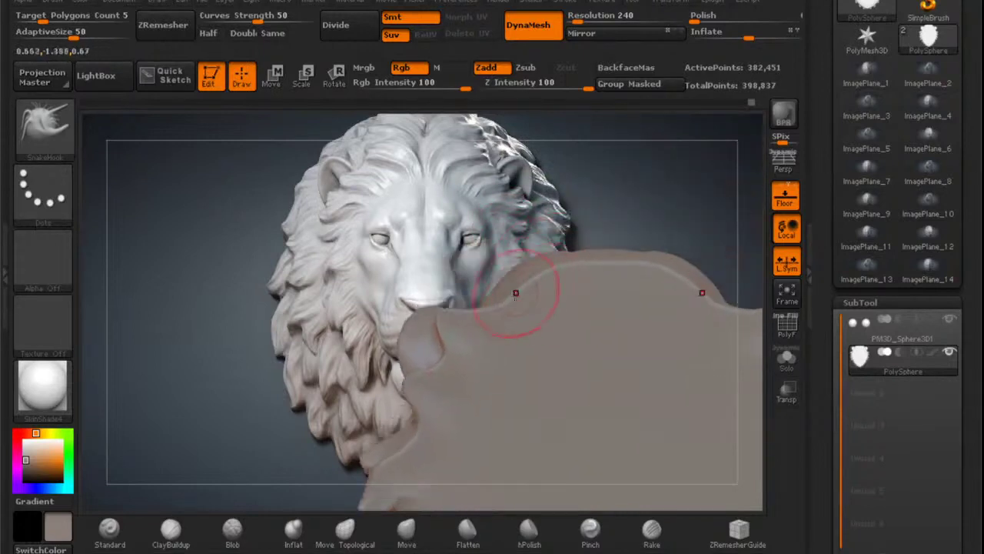
pyautogui.moveTo(516, 292)
pyautogui.mouseDown()
pyautogui.moveTo(553, 262)
pyautogui.moveTo(606, 266)
pyautogui.moveTo(501, 268)
pyautogui.moveTo(572, 247)
pyautogui.moveTo(551, 271)
pyautogui.moveTo(475, 267)
pyautogui.moveTo(621, 302)
pyautogui.moveTo(612, 240)
pyautogui.moveTo(641, 146)
pyautogui.moveTo(608, 231)
pyautogui.mouseUp()
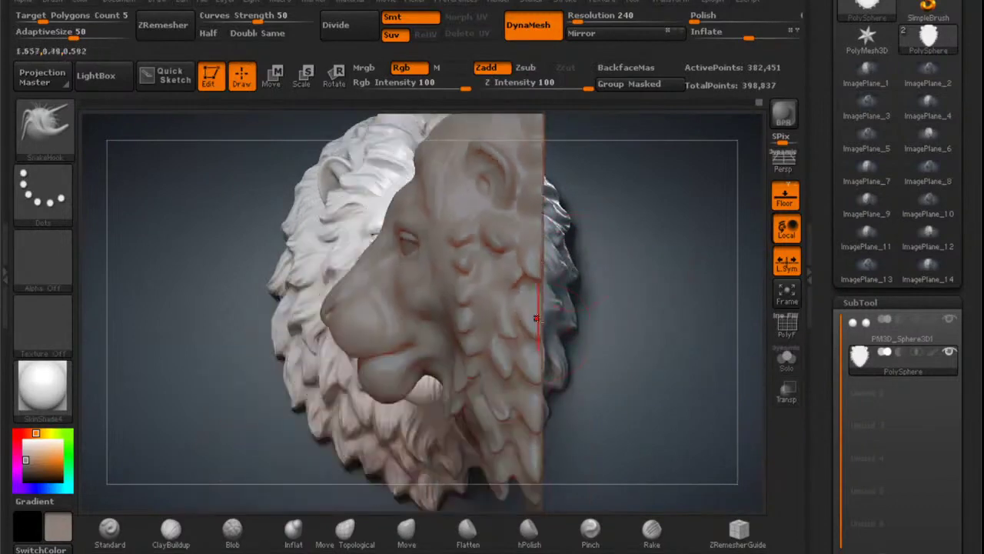
# Adjust the inner-row lock beside the jaw so that its tip follows the mane's flow in side view.
pyautogui.keyDown('alt'); pyautogui.moveTo(536, 319); pyautogui.dragTo(552, 213, button='right'); pyautogui.keyUp('alt')
pyautogui.moveTo(552, 212)
pyautogui.keyDown('alt'); pyautogui.mouseDown(button='right')
pyautogui.moveTo(573, 259)
pyautogui.moveTo(572, 286)
pyautogui.moveTo(553, 283)
pyautogui.mouseUp(button='right'); pyautogui.keyUp('alt')
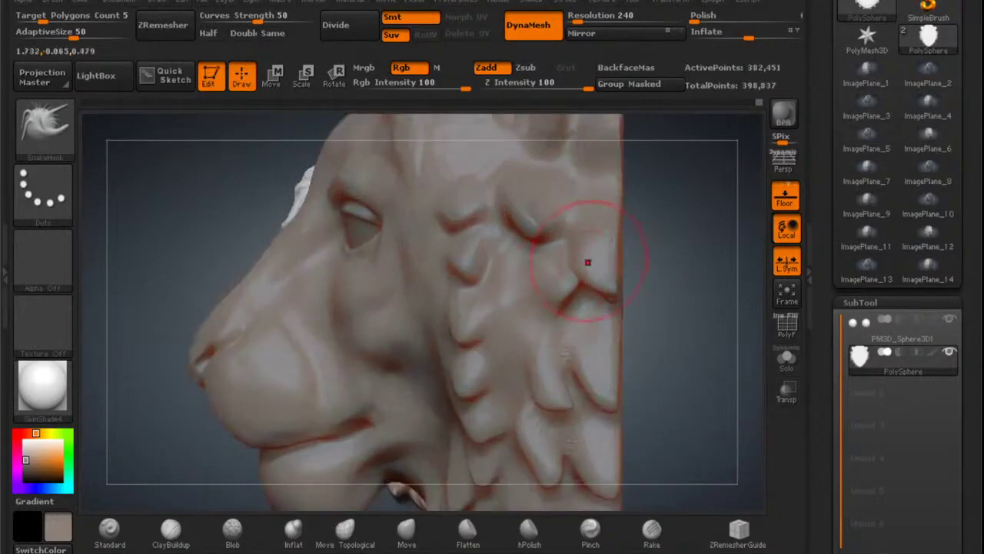
pyautogui.keyDown('alt'); pyautogui.moveTo(527, 368); pyautogui.dragTo(534, 258, button='right'); pyautogui.keyUp('alt')
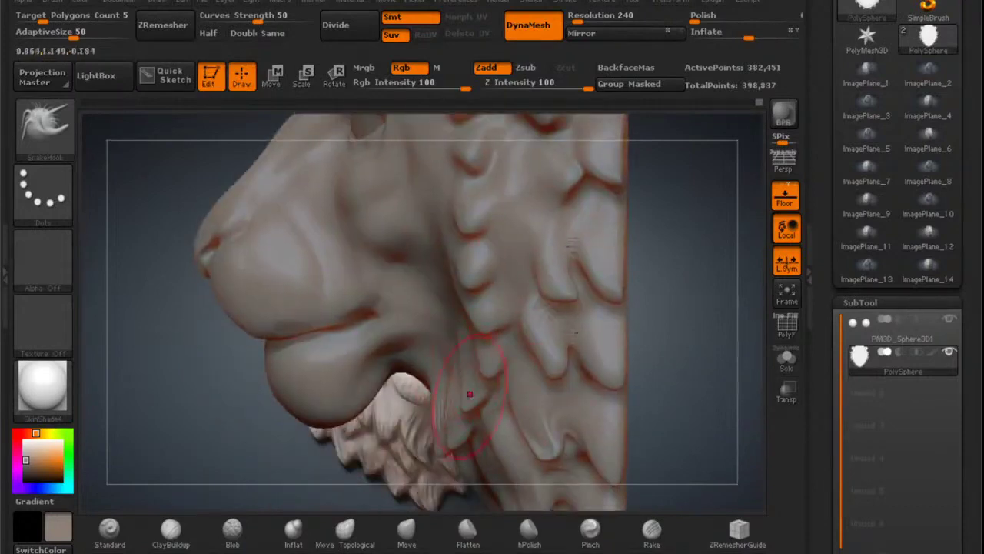
pyautogui.moveTo(456, 425); pyautogui.dragTo(440, 445)
pyautogui.keyDown('alt'); pyautogui.moveTo(510, 345); pyautogui.dragTo(524, 393, button='right'); pyautogui.keyUp('alt')
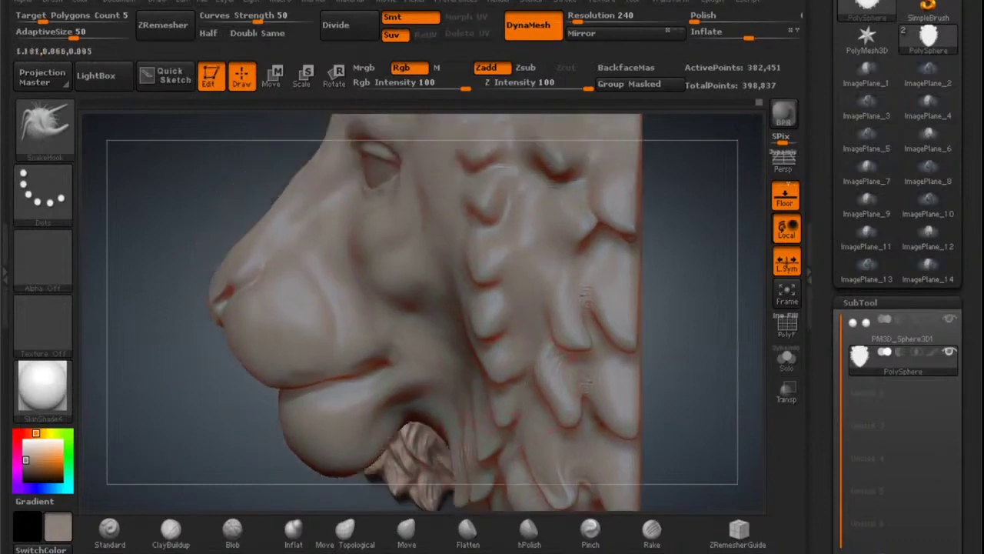
# Shape the two inner-row locks directly beneath the chin, adjusting them from the front and side.
pyautogui.moveTo(586, 297)
pyautogui.keyDown('alt'); pyautogui.mouseDown(button='right')
pyautogui.moveTo(587, 323)
pyautogui.moveTo(492, 154)
pyautogui.mouseUp(button='right'); pyautogui.keyUp('alt')
pyautogui.moveTo(492, 154)
pyautogui.keyDown('alt'); pyautogui.mouseDown(button='right')
pyautogui.moveTo(523, 289)
pyautogui.moveTo(555, 311)
pyautogui.moveTo(607, 323)
pyautogui.moveTo(615, 338)
pyautogui.mouseUp(button='right'); pyautogui.keyUp('alt')
pyautogui.keyDown('alt'); pyautogui.moveTo(542, 422); pyautogui.dragTo(542, 296, button='right'); pyautogui.keyUp('alt')
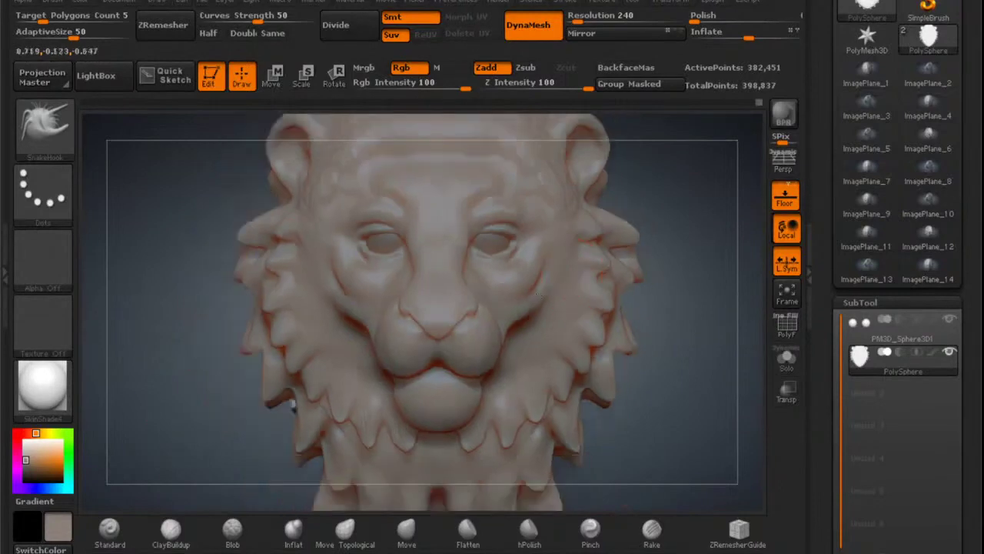
pyautogui.moveTo(481, 435)
pyautogui.keyDown('alt'); pyautogui.mouseDown(button='right')
pyautogui.moveTo(532, 302)
pyautogui.moveTo(524, 349)
pyautogui.mouseUp(button='right'); pyautogui.keyUp('alt')
pyautogui.moveTo(522, 311); pyautogui.dragTo(520, 329)
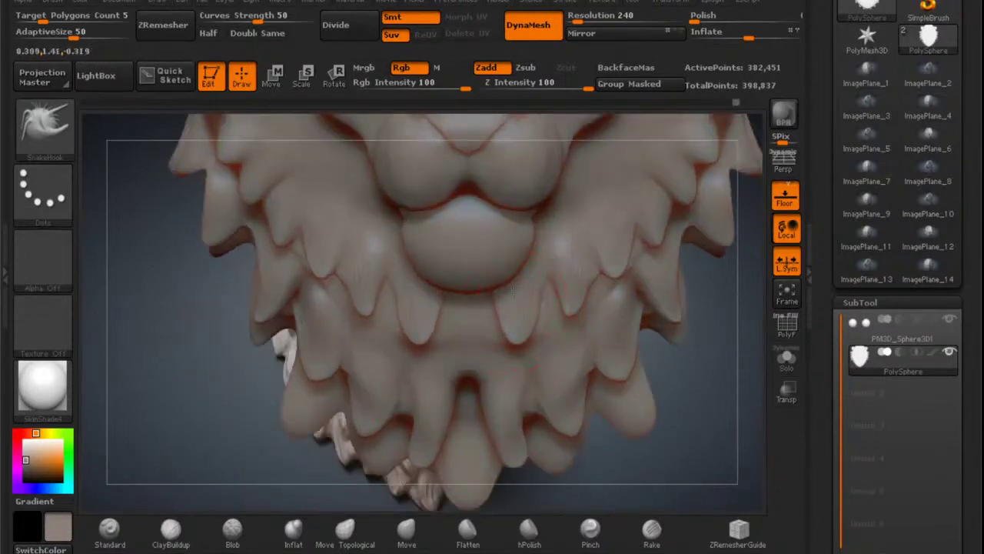
pyautogui.moveTo(512, 289); pyautogui.dragTo(486, 286, button='right')
pyautogui.moveTo(527, 326); pyautogui.dragTo(523, 320)
pyautogui.moveTo(523, 321)
pyautogui.mouseDown(button='right')
pyautogui.moveTo(462, 316)
pyautogui.moveTo(548, 328)
pyautogui.mouseUp(button='right')
pyautogui.moveTo(507, 283); pyautogui.dragTo(525, 282, button='right')
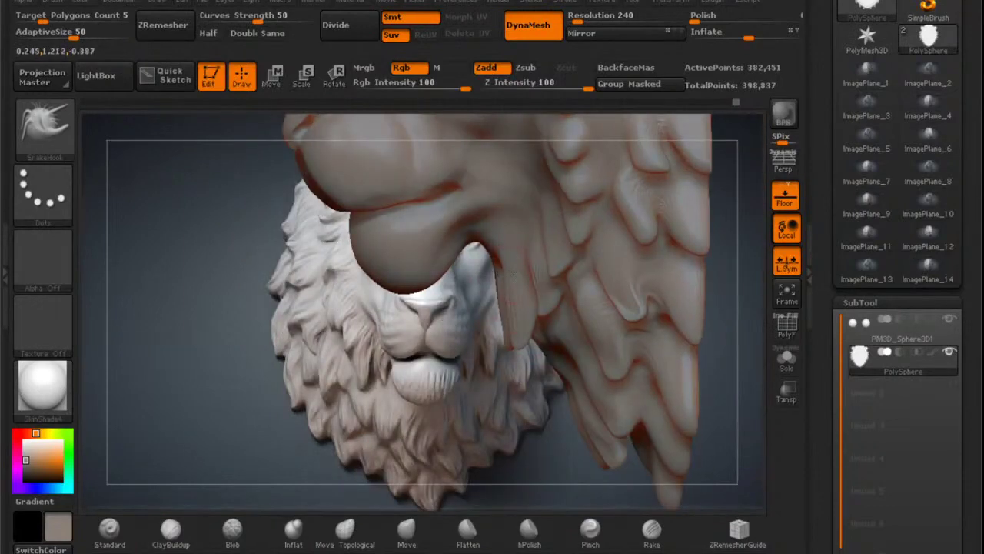
pyautogui.moveTo(510, 278); pyautogui.dragTo(502, 264)
# Refine the lower-row locks around the centreline beneath the chin and remesh the head with DynaMesh.
pyautogui.moveTo(514, 259)
pyautogui.mouseDown(button='right')
pyautogui.moveTo(541, 263)
pyautogui.moveTo(548, 235)
pyautogui.moveTo(530, 231)
pyautogui.mouseUp(button='right')
pyautogui.moveTo(582, 275)
pyautogui.mouseDown()
pyautogui.moveTo(570, 279)
pyautogui.moveTo(586, 279)
pyautogui.mouseUp()
pyautogui.moveTo(575, 250)
pyautogui.mouseDown(button='right')
pyautogui.moveTo(617, 242)
pyautogui.moveTo(615, 296)
pyautogui.mouseUp(button='right')
pyautogui.moveTo(578, 329)
pyautogui.mouseDown(button='right')
pyautogui.moveTo(560, 336)
pyautogui.moveTo(559, 296)
pyautogui.mouseUp(button='right')
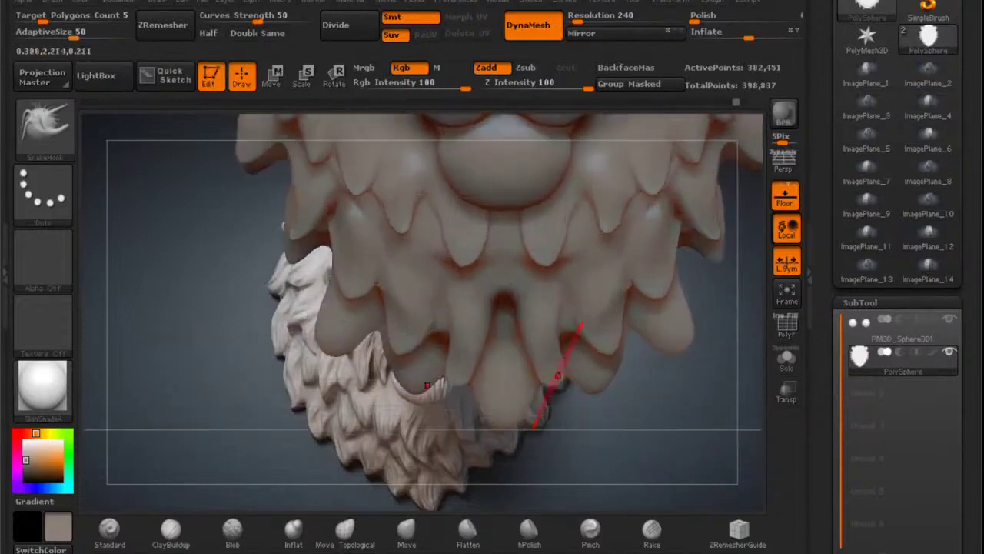
pyautogui.moveTo(557, 376)
pyautogui.mouseDown()
pyautogui.moveTo(549, 363)
pyautogui.moveTo(558, 334)
pyautogui.moveTo(538, 326)
pyautogui.moveTo(543, 351)
pyautogui.mouseUp()
pyautogui.moveTo(493, 292); pyautogui.dragTo(498, 311)
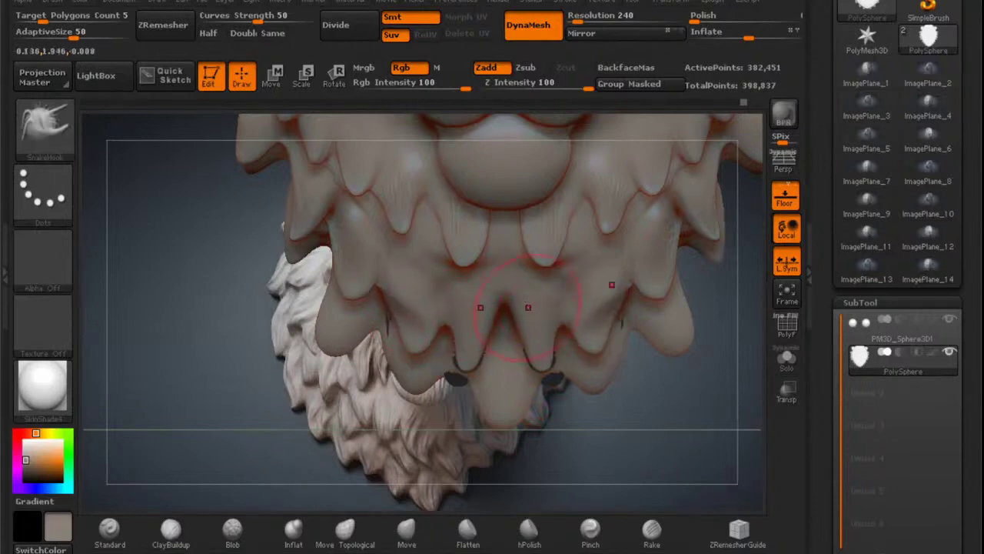
pyautogui.moveTo(528, 308); pyautogui.dragTo(548, 253, button='right')
pyautogui.keyDown('ctrl'); pyautogui.moveTo(646, 274); pyautogui.dragTo(671, 300); pyautogui.keyUp('ctrl')
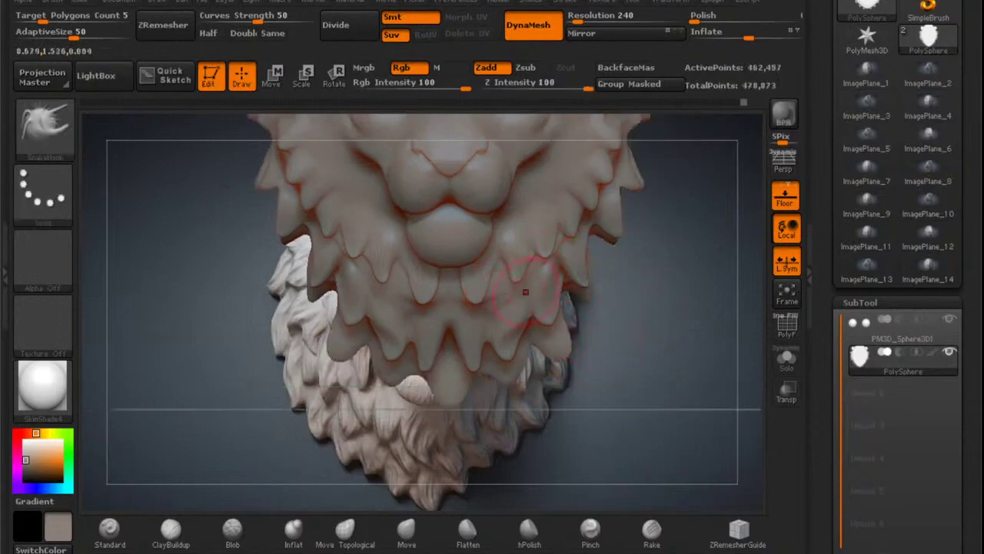
# Smooth the mane locks along the cheek, jaw and outer side to soften their surfaces and transitions.
pyautogui.keyDown('alt'); pyautogui.moveTo(519, 262); pyautogui.dragTo(557, 339, button='right'); pyautogui.keyUp('alt')
pyautogui.moveTo(587, 279); pyautogui.dragTo(532, 292, button='right')
pyautogui.moveTo(578, 233)
pyautogui.keyDown('shift'); pyautogui.mouseDown()
pyautogui.moveTo(569, 201)
pyautogui.moveTo(567, 224)
pyautogui.mouseUp(); pyautogui.keyUp('shift')
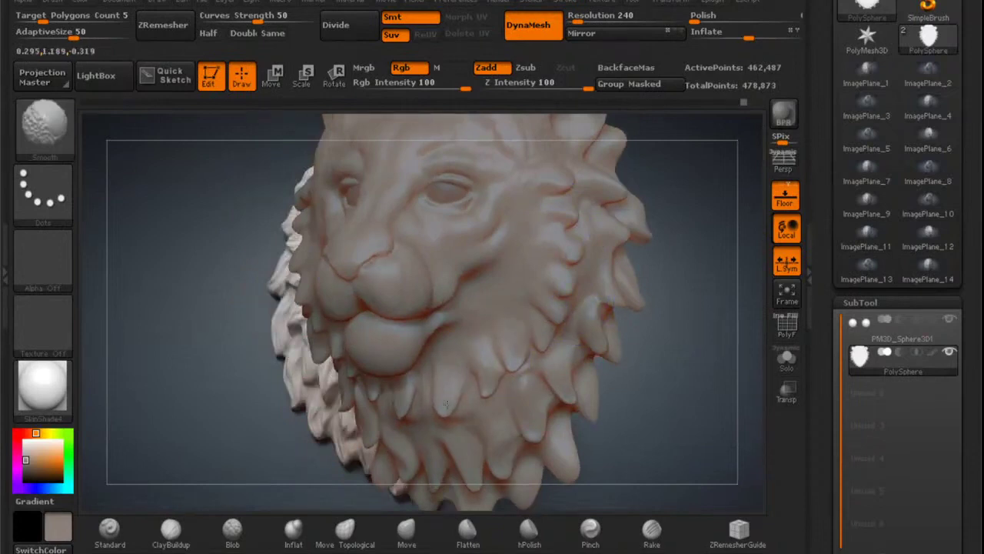
pyautogui.keyDown('alt'); pyautogui.moveTo(478, 408); pyautogui.dragTo(475, 322, button='right'); pyautogui.keyUp('alt')
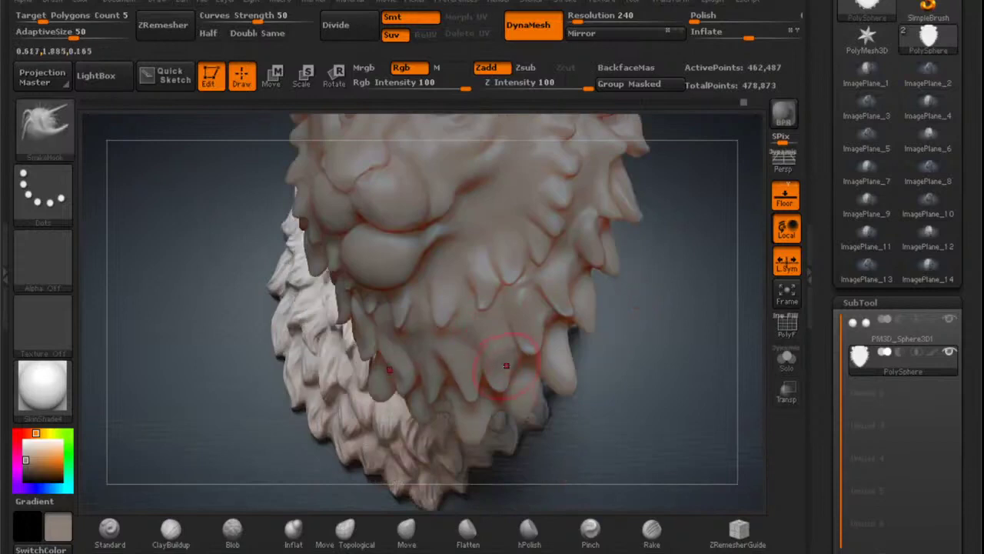
pyautogui.moveTo(538, 335)
pyautogui.keyDown('shift'); pyautogui.mouseDown()
pyautogui.moveTo(569, 269)
pyautogui.moveTo(565, 281)
pyautogui.mouseUp(); pyautogui.keyUp('shift')
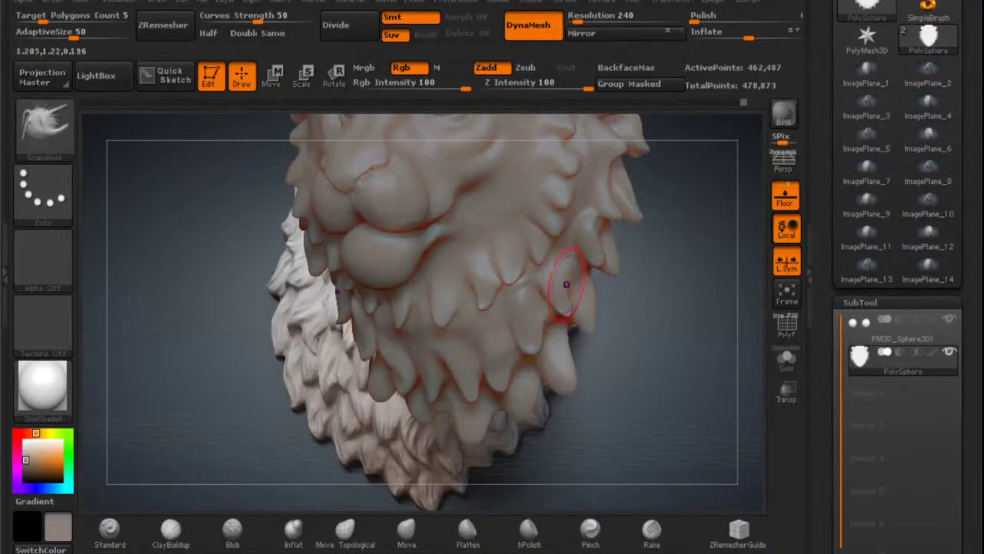
pyautogui.keyDown('shift'); pyautogui.moveTo(575, 244); pyautogui.dragTo(572, 264); pyautogui.keyUp('shift')
pyautogui.moveTo(608, 195)
pyautogui.keyDown('shift'); pyautogui.mouseDown()
pyautogui.moveTo(616, 212)
pyautogui.moveTo(586, 287)
pyautogui.moveTo(587, 325)
pyautogui.mouseUp(); pyautogui.keyUp('shift')
pyautogui.moveTo(579, 224)
pyautogui.keyDown('shift'); pyautogui.mouseDown()
pyautogui.moveTo(582, 334)
pyautogui.moveTo(565, 362)
pyautogui.mouseUp(); pyautogui.keyUp('shift')
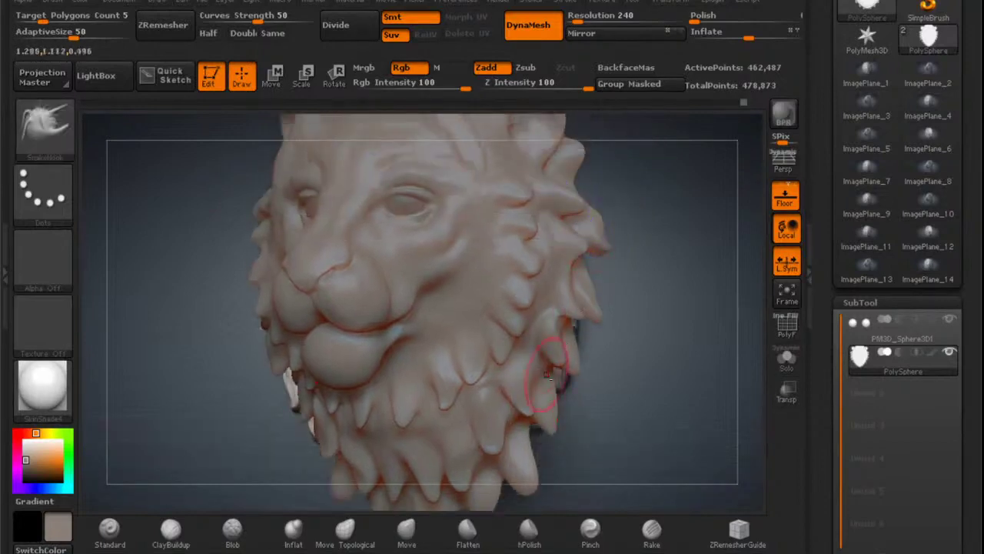
# Build up the inner-row locks beside the chin with lengthwise ClayBuildup strokes.
pyautogui.moveTo(542, 455)
pyautogui.keyDown('alt'); pyautogui.mouseDown()
pyautogui.moveTo(585, 326)
pyautogui.moveTo(565, 316)
pyautogui.moveTo(653, 304)
pyautogui.mouseUp(); pyautogui.keyUp('alt')
pyautogui.moveTo(607, 201)
pyautogui.keyDown('alt'); pyautogui.mouseDown()
pyautogui.moveTo(583, 298)
pyautogui.moveTo(560, 289)
pyautogui.moveTo(560, 250)
pyautogui.mouseUp(); pyautogui.keyUp('alt')
pyautogui.moveTo(567, 306)
pyautogui.keyDown('alt'); pyautogui.mouseDown()
pyautogui.moveTo(570, 290)
pyautogui.moveTo(573, 351)
pyautogui.moveTo(723, 172)
pyautogui.moveTo(776, 135)
pyautogui.moveTo(599, 255)
pyautogui.mouseUp(); pyautogui.keyUp('alt')
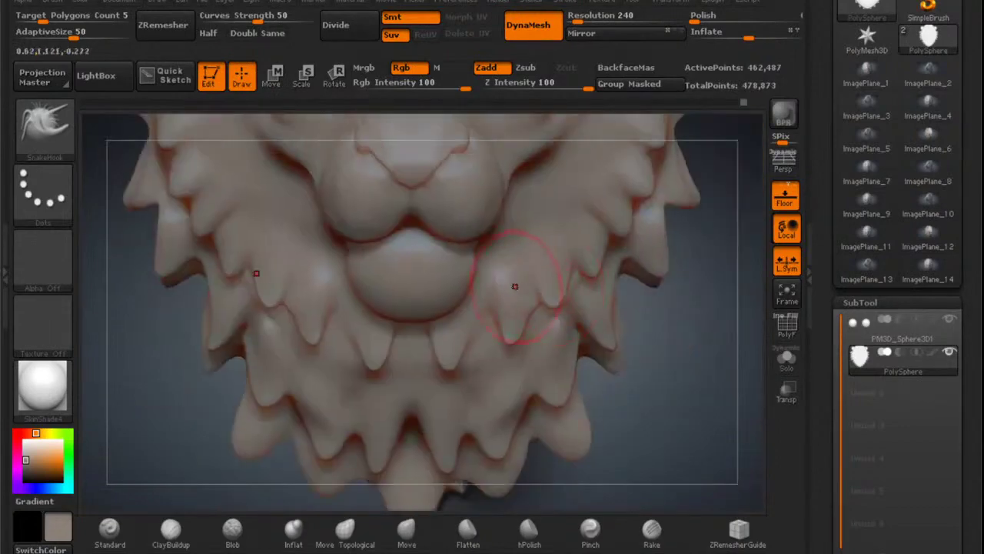
pyautogui.moveTo(462, 349)
pyautogui.mouseDown(button='right')
pyautogui.moveTo(392, 367)
pyautogui.moveTo(514, 342)
pyautogui.mouseUp(button='right')
pyautogui.click(166, 541)
pyautogui.moveTo(448, 306)
pyautogui.mouseDown(button='right')
pyautogui.moveTo(488, 326)
pyautogui.moveTo(492, 350)
pyautogui.mouseUp(button='right')
pyautogui.moveTo(453, 300)
pyautogui.mouseDown()
pyautogui.moveTo(442, 349)
pyautogui.moveTo(455, 327)
pyautogui.moveTo(423, 269)
pyautogui.moveTo(433, 332)
pyautogui.moveTo(466, 307)
pyautogui.mouseUp()
pyautogui.keyDown('alt'); pyautogui.moveTo(506, 253); pyautogui.dragTo(475, 327, button='right'); pyautogui.keyUp('alt')
pyautogui.moveTo(492, 301)
pyautogui.mouseDown()
pyautogui.moveTo(511, 373)
pyautogui.moveTo(484, 303)
pyautogui.moveTo(511, 300)
pyautogui.moveTo(557, 327)
pyautogui.moveTo(572, 296)
pyautogui.mouseUp()
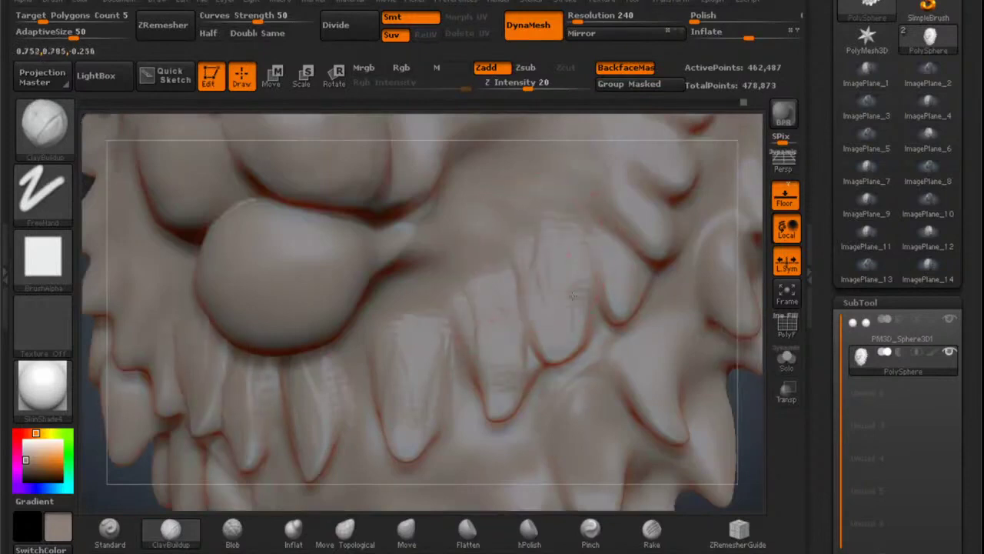
pyautogui.moveTo(521, 260); pyautogui.dragTo(537, 314)
# Resize the ClayBuildup brush and add volume to the inner-row locks farther up the cheek.
pyautogui.moveTo(575, 262)
pyautogui.keyDown('alt'); pyautogui.mouseDown(button='right')
pyautogui.moveTo(558, 269)
pyautogui.moveTo(525, 323)
pyautogui.mouseUp(button='right'); pyautogui.keyUp('alt')
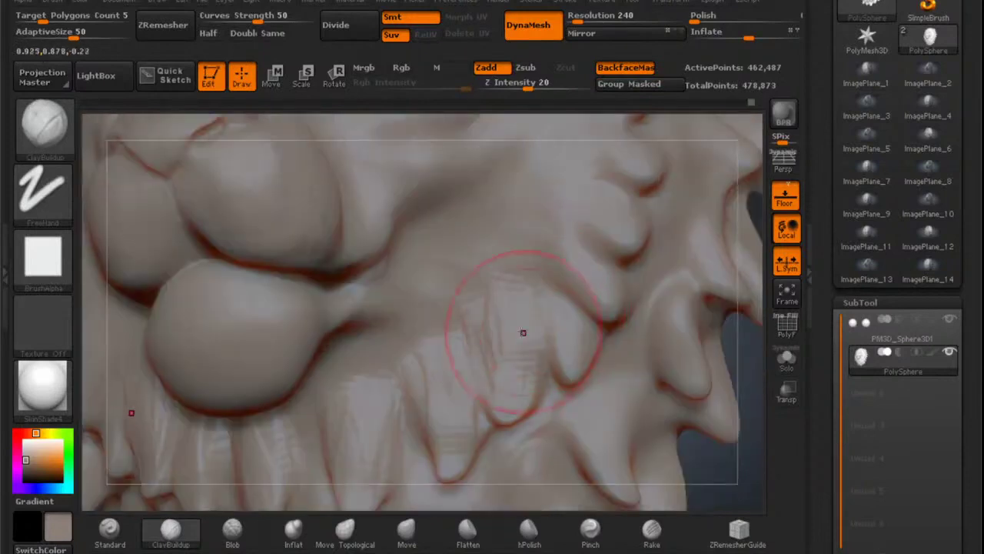
pyautogui.moveTo(514, 340); pyautogui.dragTo(510, 375)
pyautogui.moveTo(563, 293)
pyautogui.mouseDown()
pyautogui.moveTo(553, 298)
pyautogui.moveTo(563, 312)
pyautogui.mouseUp()
pyautogui.moveTo(570, 323); pyautogui.dragTo(561, 315, button='right')
pyautogui.press('space')
pyautogui.moveTo(561, 316); pyautogui.dragTo(550, 315)
pyautogui.moveTo(584, 246); pyautogui.dragTo(608, 293)
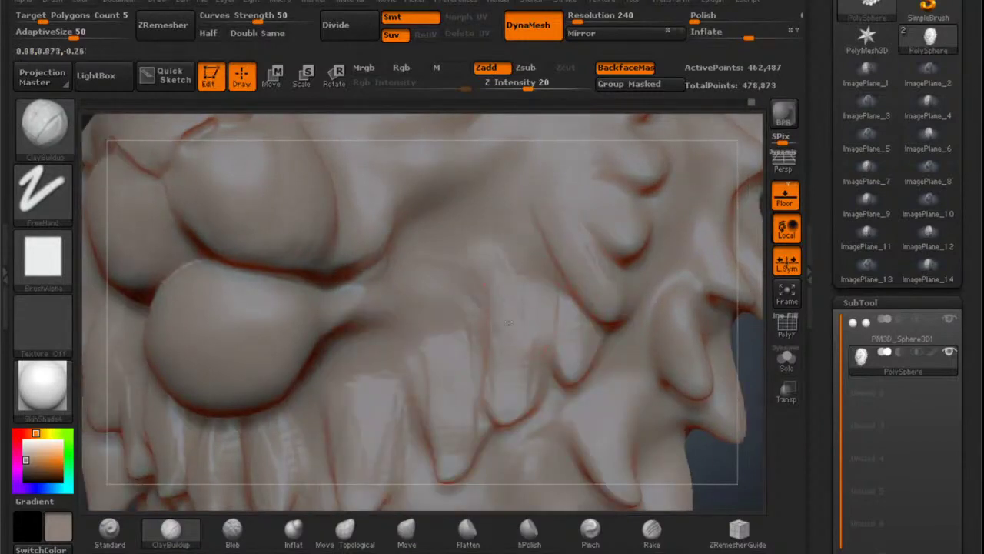
pyautogui.moveTo(508, 323); pyautogui.dragTo(498, 380)
# Build up the second-row locks below the jaw with clay strokes and smooth their surfaces.
pyautogui.keyDown('alt'); pyautogui.moveTo(547, 378); pyautogui.dragTo(508, 222, button='right'); pyautogui.keyUp('alt')
pyautogui.moveTo(470, 314)
pyautogui.mouseDown()
pyautogui.moveTo(496, 400)
pyautogui.moveTo(494, 388)
pyautogui.moveTo(510, 388)
pyautogui.moveTo(514, 401)
pyautogui.mouseUp()
pyautogui.moveTo(477, 356)
pyautogui.mouseDown()
pyautogui.moveTo(508, 377)
pyautogui.moveTo(492, 331)
pyautogui.mouseUp()
pyautogui.keyDown('alt'); pyautogui.moveTo(460, 382); pyautogui.dragTo(498, 269, button='right'); pyautogui.keyUp('alt')
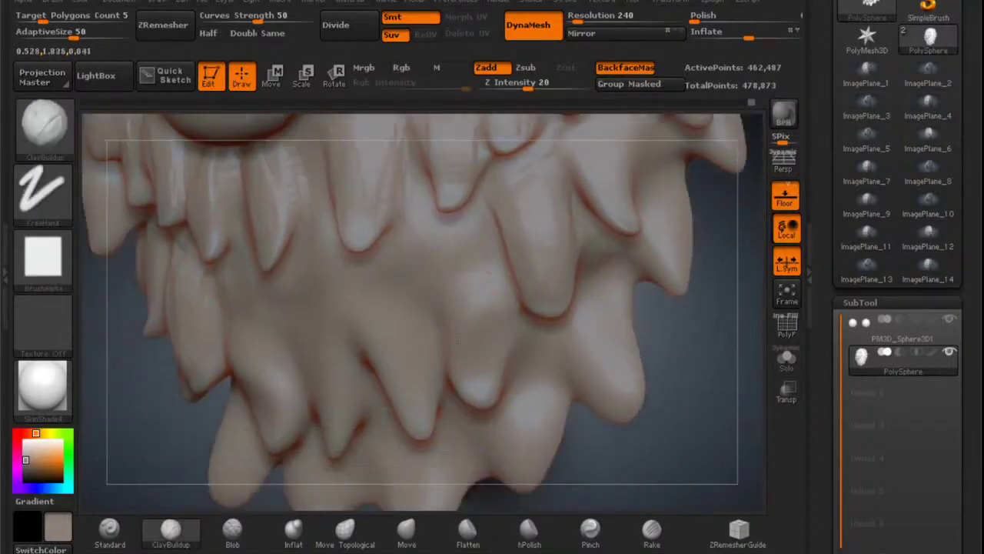
pyautogui.moveTo(455, 300)
pyautogui.mouseDown()
pyautogui.moveTo(471, 384)
pyautogui.moveTo(501, 294)
pyautogui.moveTo(501, 351)
pyautogui.moveTo(458, 352)
pyautogui.mouseUp()
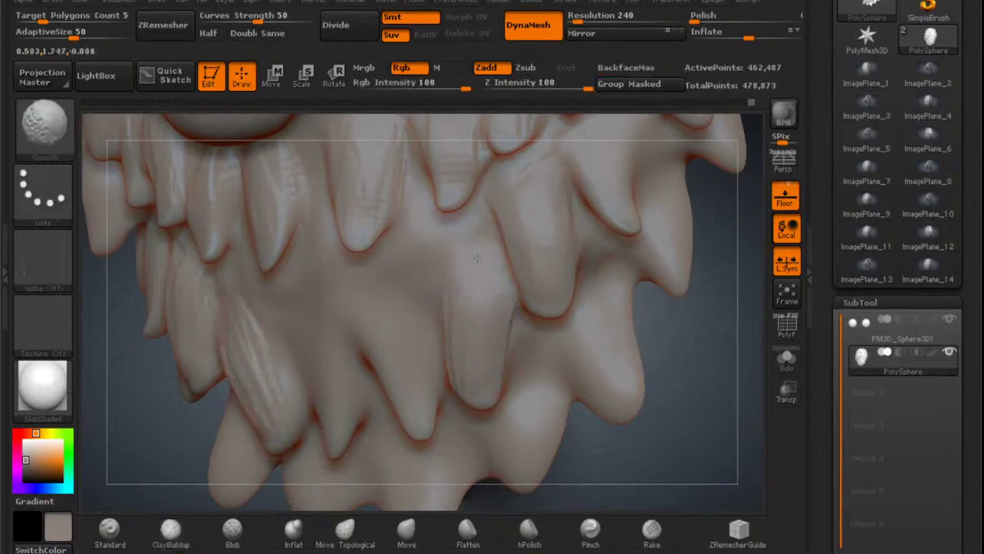
pyautogui.keyDown('shift'); pyautogui.moveTo(477, 259); pyautogui.dragTo(485, 323); pyautogui.keyUp('shift')
# Add clay strokes to the second-row locks beneath the chin near the mane's centreline.
pyautogui.moveTo(401, 346)
pyautogui.mouseDown()
pyautogui.moveTo(411, 369)
pyautogui.moveTo(423, 322)
pyautogui.moveTo(400, 305)
pyautogui.mouseUp()
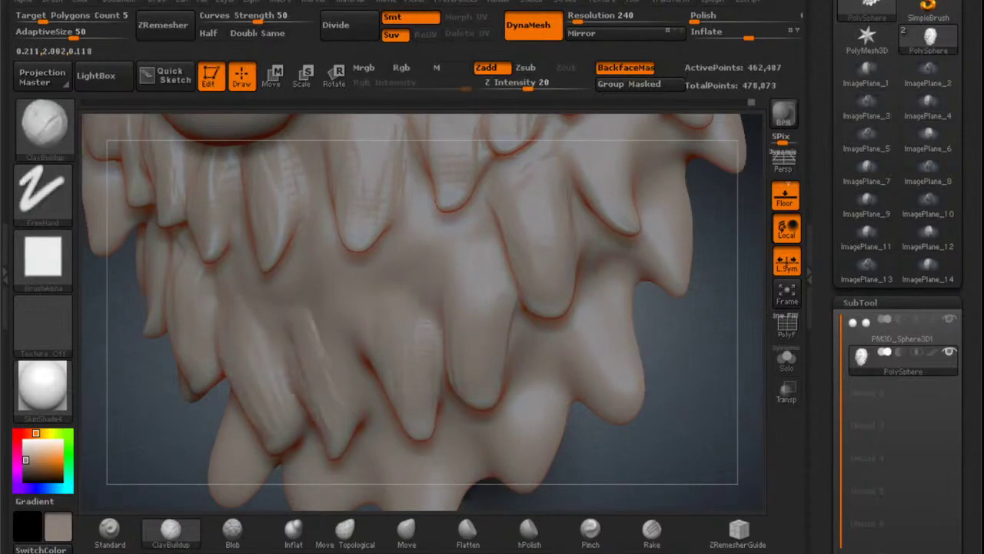
pyautogui.moveTo(290, 295); pyautogui.dragTo(331, 341)
pyautogui.moveTo(684, 338)
pyautogui.mouseDown()
pyautogui.moveTo(630, 338)
pyautogui.moveTo(692, 338)
pyautogui.mouseUp()
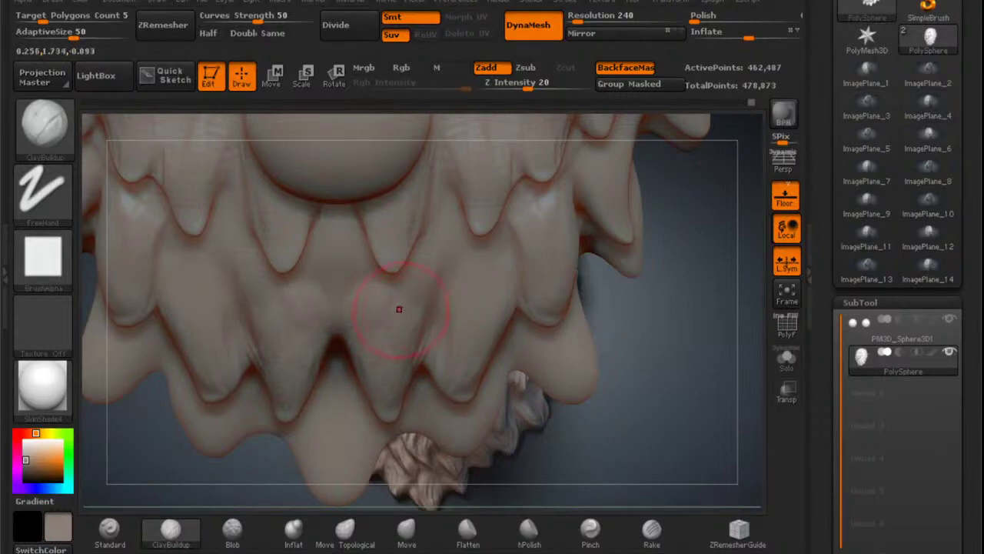
# Smooth the clay strokes on the inner-row lock on the cheek behind the mouth corner.
pyautogui.keyDown('alt'); pyautogui.moveTo(422, 356); pyautogui.dragTo(436, 329, button='right'); pyautogui.keyUp('alt')
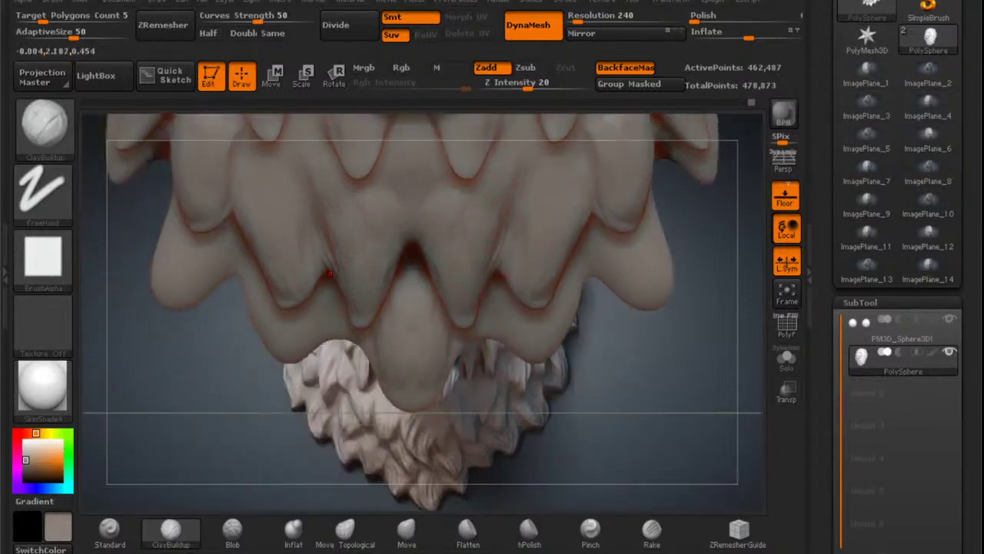
pyautogui.moveTo(489, 313)
pyautogui.keyDown('alt'); pyautogui.mouseDown(button='right')
pyautogui.moveTo(447, 308)
pyautogui.moveTo(459, 375)
pyautogui.mouseUp(button='right'); pyautogui.keyUp('alt')
pyautogui.keyDown('alt'); pyautogui.moveTo(411, 288); pyautogui.dragTo(464, 404, button='right'); pyautogui.keyUp('alt')
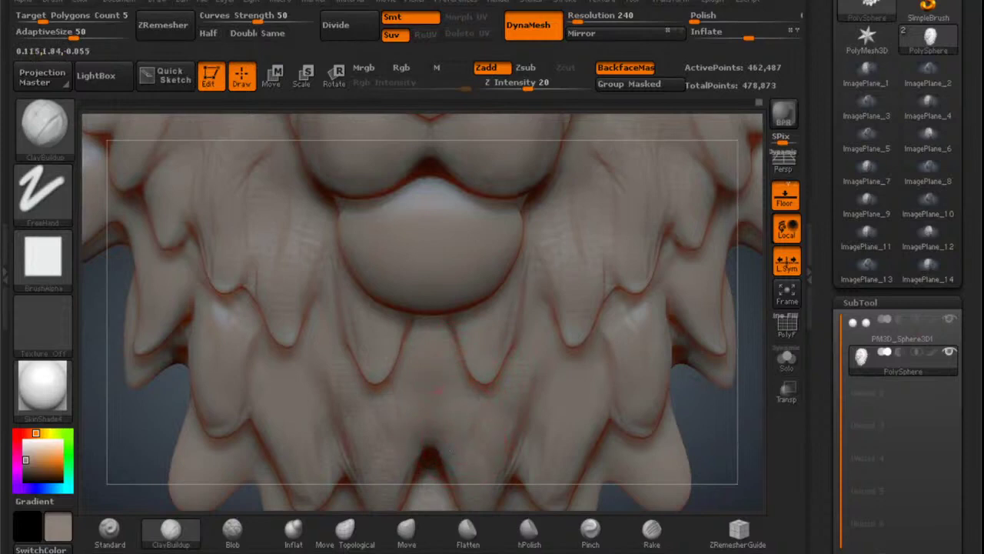
pyautogui.moveTo(546, 342)
pyautogui.mouseDown(button='right')
pyautogui.moveTo(492, 340)
pyautogui.moveTo(496, 304)
pyautogui.moveTo(512, 305)
pyautogui.moveTo(523, 358)
pyautogui.mouseUp(button='right')
pyautogui.moveTo(528, 284); pyautogui.dragTo(446, 339, button='right')
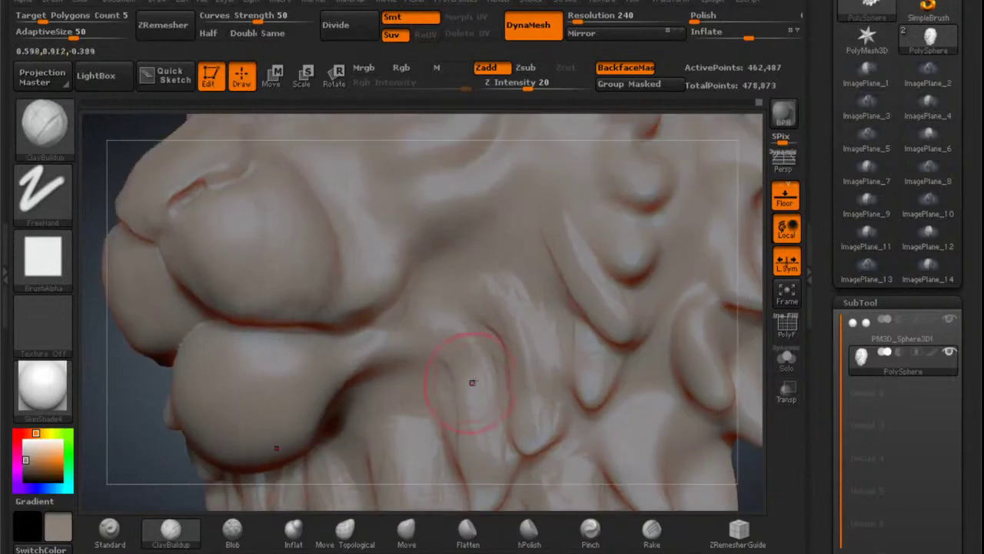
pyautogui.keyDown('alt'); pyautogui.moveTo(546, 353); pyautogui.dragTo(506, 388, button='right'); pyautogui.keyUp('alt')
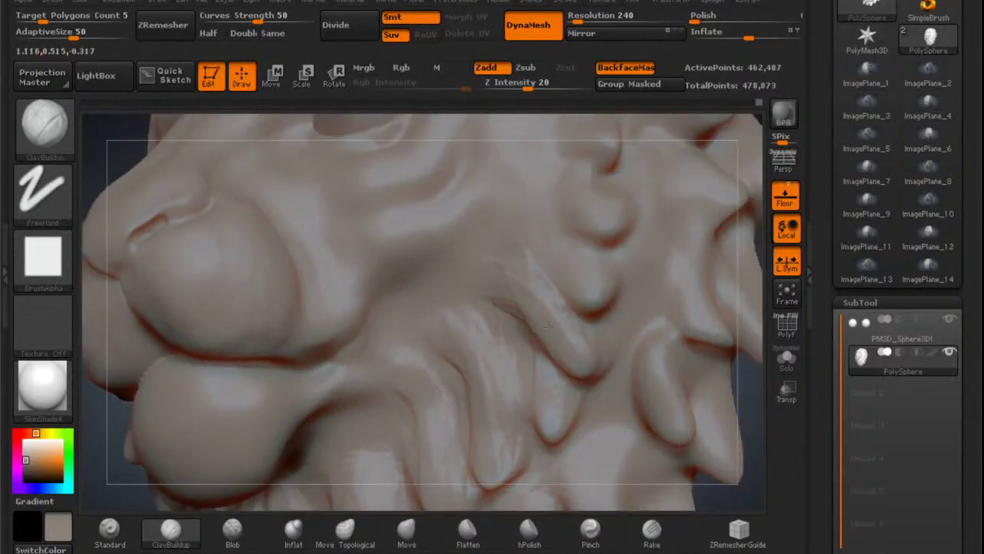
pyautogui.keyDown('shift'); pyautogui.moveTo(529, 310); pyautogui.dragTo(554, 315); pyautogui.keyUp('shift')
pyautogui.keyDown('alt'); pyautogui.moveTo(580, 311); pyautogui.dragTo(552, 377, button='right'); pyautogui.keyUp('alt')
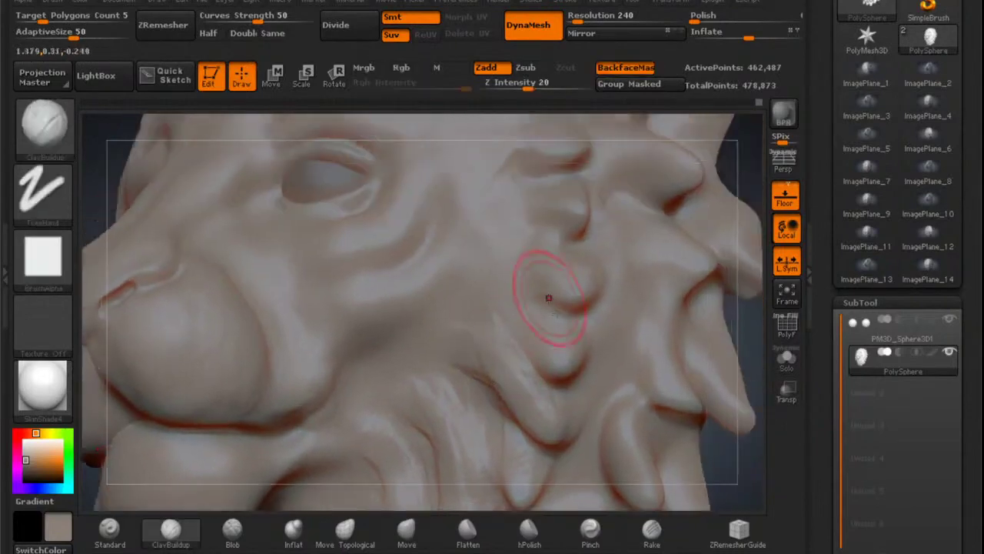
# Resize the ClayBuildup brush and add clay strokes to the small upper-cheek locks behind the eye.
pyautogui.moveTo(548, 298); pyautogui.dragTo(572, 319, button='right')
pyautogui.press('space')
pyautogui.moveTo(546, 307)
pyautogui.mouseDown()
pyautogui.moveTo(531, 307)
pyautogui.moveTo(558, 337)
pyautogui.mouseUp()
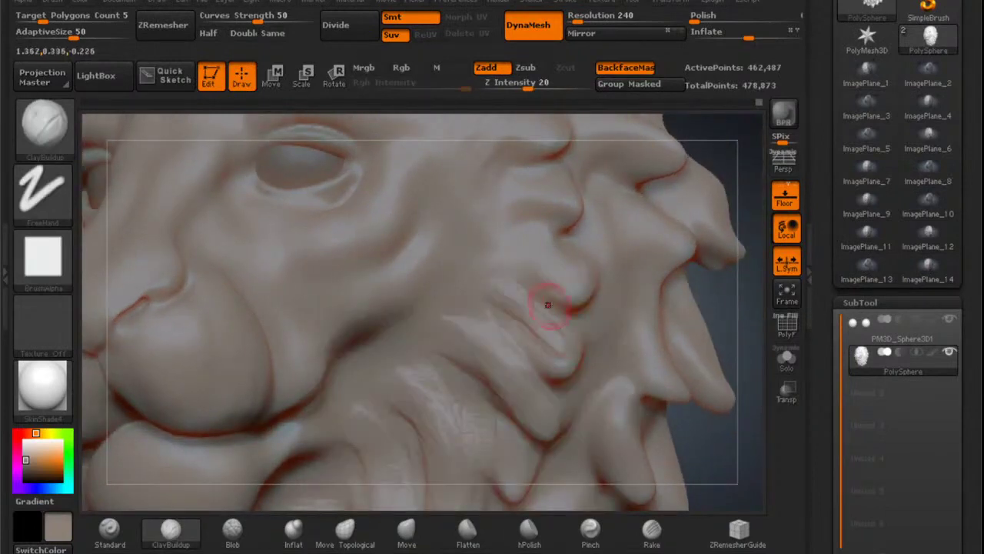
pyautogui.moveTo(552, 292); pyautogui.dragTo(565, 271, button='right')
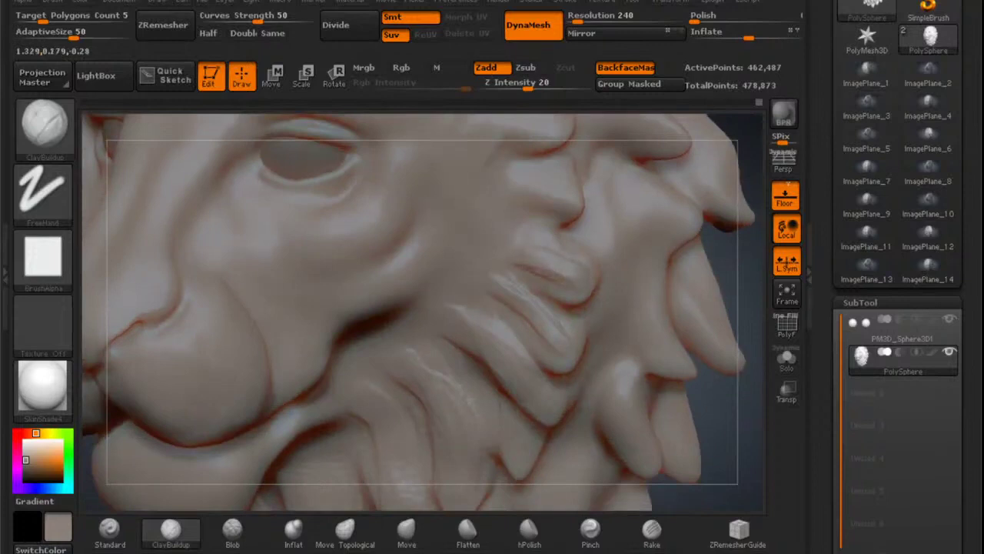
pyautogui.moveTo(536, 249); pyautogui.dragTo(573, 260)
# Remesh the head with DynaMesh to even out the built-up mane locks.
pyautogui.moveTo(519, 184)
pyautogui.keyDown('alt'); pyautogui.mouseDown(button='right')
pyautogui.moveTo(514, 267)
pyautogui.moveTo(530, 278)
pyautogui.moveTo(522, 223)
pyautogui.moveTo(563, 213)
pyautogui.mouseUp(button='right'); pyautogui.keyUp('alt')
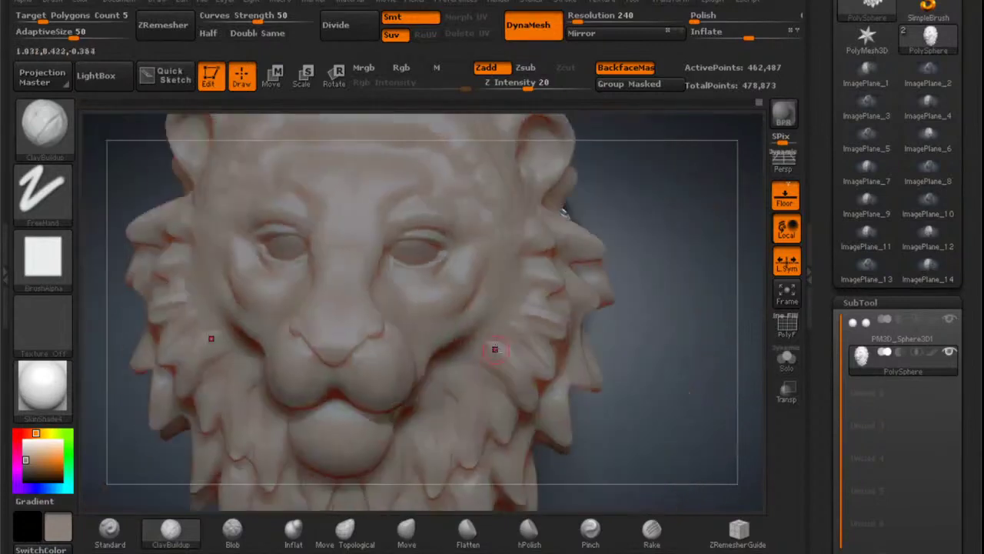
pyautogui.moveTo(419, 490)
pyautogui.keyDown('alt'); pyautogui.mouseDown(button='right')
pyautogui.moveTo(497, 353)
pyautogui.moveTo(498, 400)
pyautogui.mouseUp(button='right'); pyautogui.keyUp('alt')
pyautogui.keyDown('ctrl'); pyautogui.moveTo(684, 303); pyautogui.dragTo(711, 334); pyautogui.keyUp('ctrl')
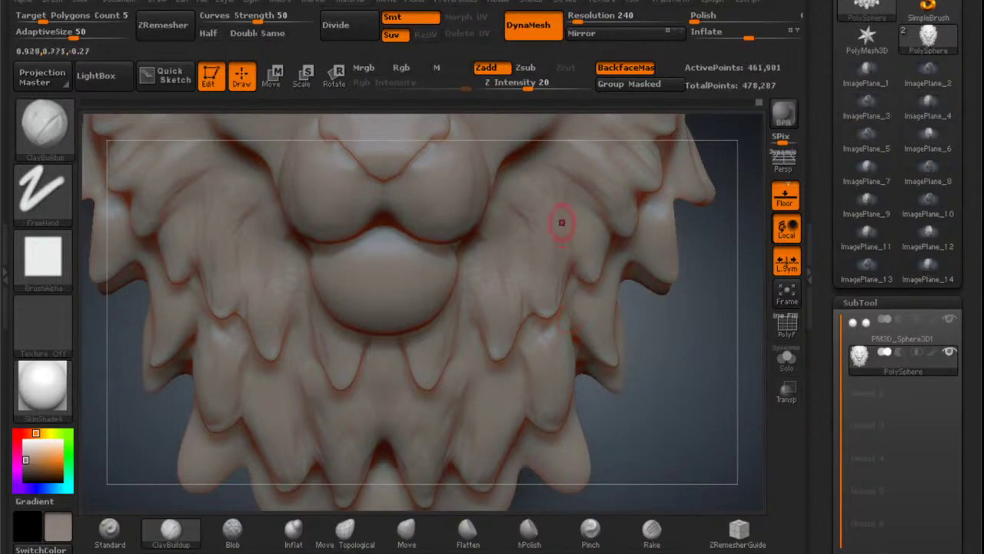
# Reshape the sides of the forehead above the brows with the Move brush at a draw size of about 244.
pyautogui.moveTo(527, 283)
pyautogui.mouseDown(button='right')
pyautogui.moveTo(558, 281)
pyautogui.moveTo(542, 289)
pyautogui.moveTo(573, 315)
pyautogui.moveTo(568, 307)
pyautogui.moveTo(568, 331)
pyautogui.mouseUp(button='right')
pyautogui.keyDown('alt'); pyautogui.moveTo(563, 219); pyautogui.dragTo(579, 398, button='right'); pyautogui.keyUp('alt')
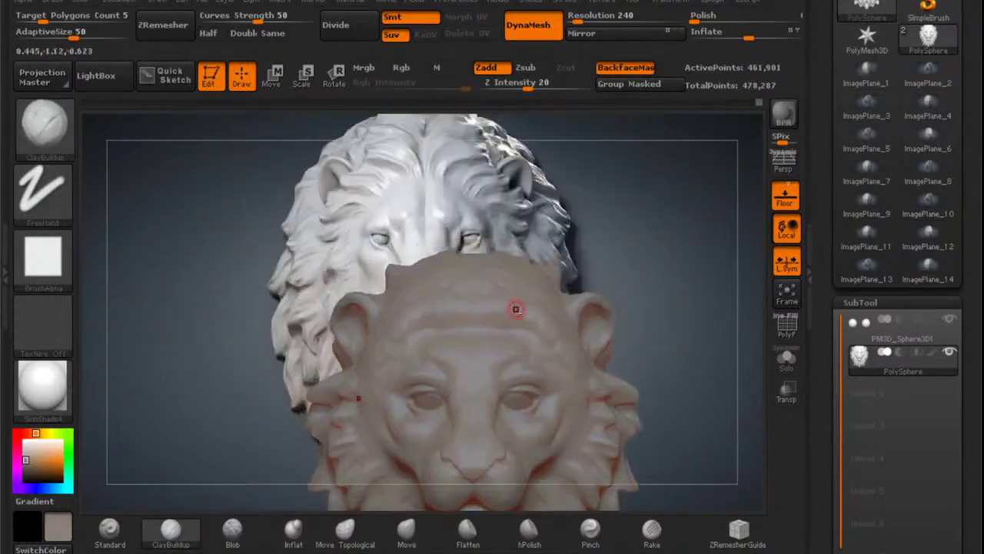
pyautogui.moveTo(545, 329)
pyautogui.keyDown('alt'); pyautogui.mouseDown(button='right')
pyautogui.moveTo(552, 334)
pyautogui.moveTo(549, 300)
pyautogui.mouseUp(button='right'); pyautogui.keyUp('alt')
pyautogui.keyDown('alt'); pyautogui.moveTo(478, 389); pyautogui.dragTo(494, 355, button='right'); pyautogui.keyUp('alt')
pyautogui.click(348, 529)
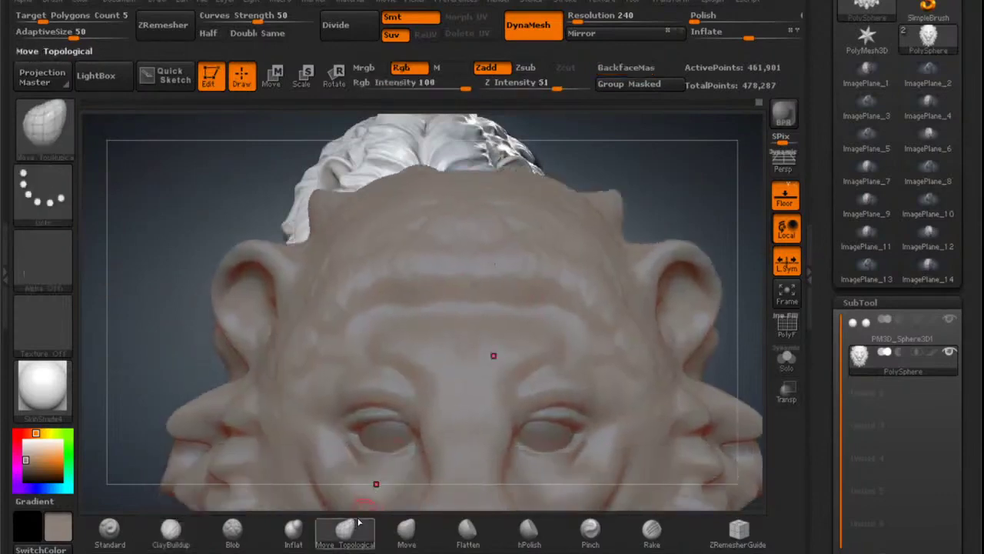
pyautogui.click(405, 530)
pyautogui.moveTo(499, 268)
pyautogui.keyDown('alt'); pyautogui.mouseDown(button='right')
pyautogui.moveTo(491, 339)
pyautogui.moveTo(499, 366)
pyautogui.mouseUp(button='right'); pyautogui.keyUp('alt')
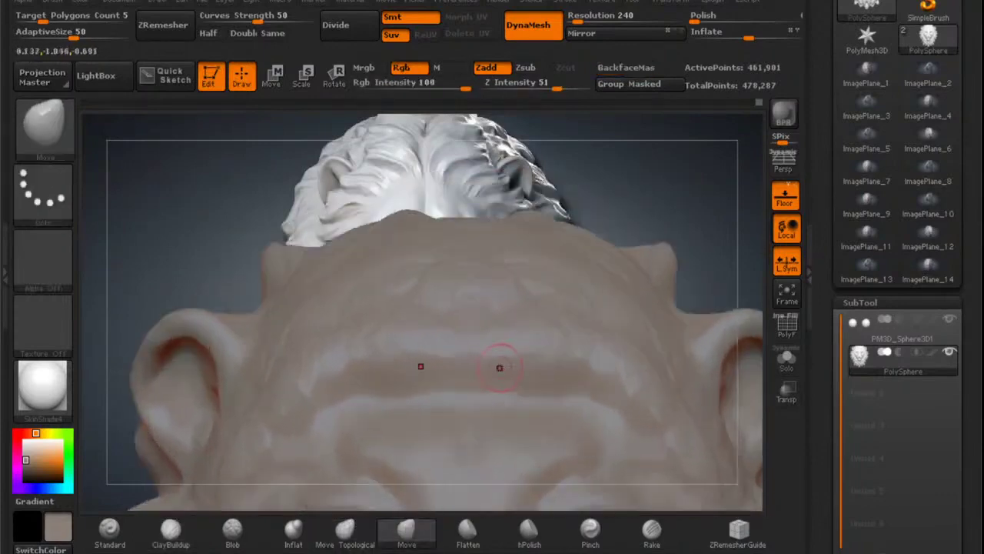
pyautogui.press('space')
pyautogui.moveTo(510, 310); pyautogui.dragTo(532, 311)
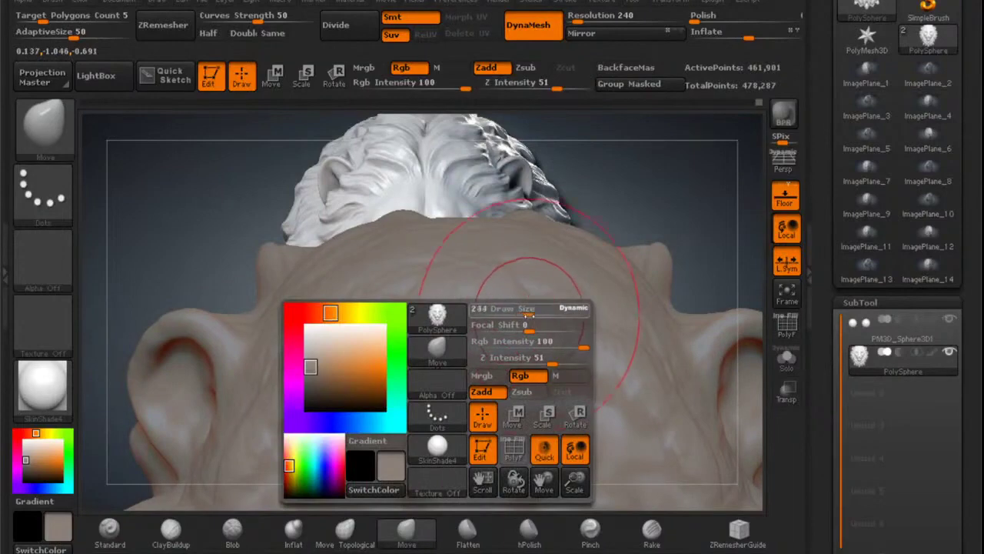
pyautogui.moveTo(523, 299)
pyautogui.mouseDown(button='right')
pyautogui.moveTo(593, 309)
pyautogui.moveTo(582, 324)
pyautogui.moveTo(613, 309)
pyautogui.mouseUp(button='right')
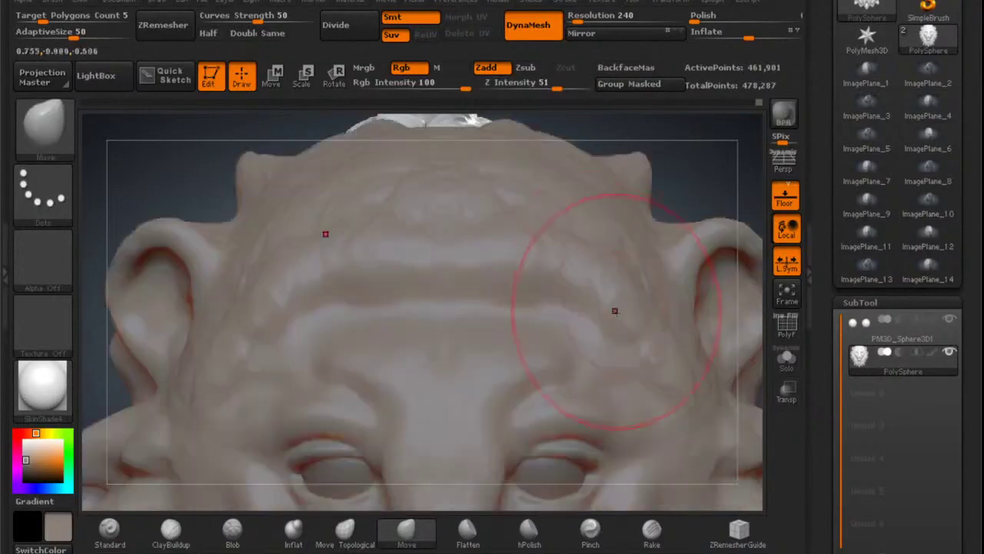
pyautogui.moveTo(609, 297)
pyautogui.mouseDown()
pyautogui.moveTo(592, 294)
pyautogui.moveTo(596, 308)
pyautogui.mouseUp()
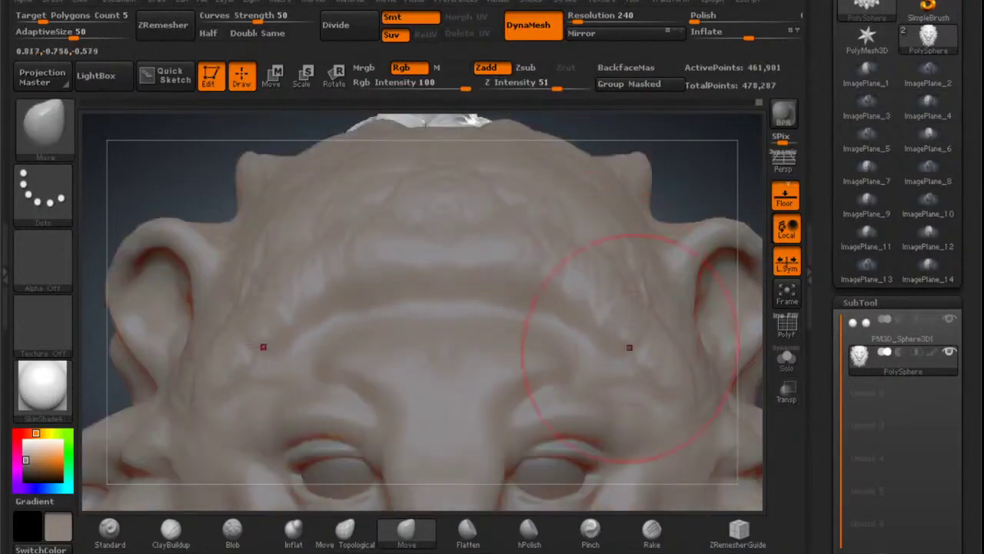
pyautogui.moveTo(629, 347); pyautogui.dragTo(635, 357)
# Adjust the centre of the forehead, the crown and the temples with the Move brush.
pyautogui.moveTo(455, 262); pyautogui.dragTo(450, 252)
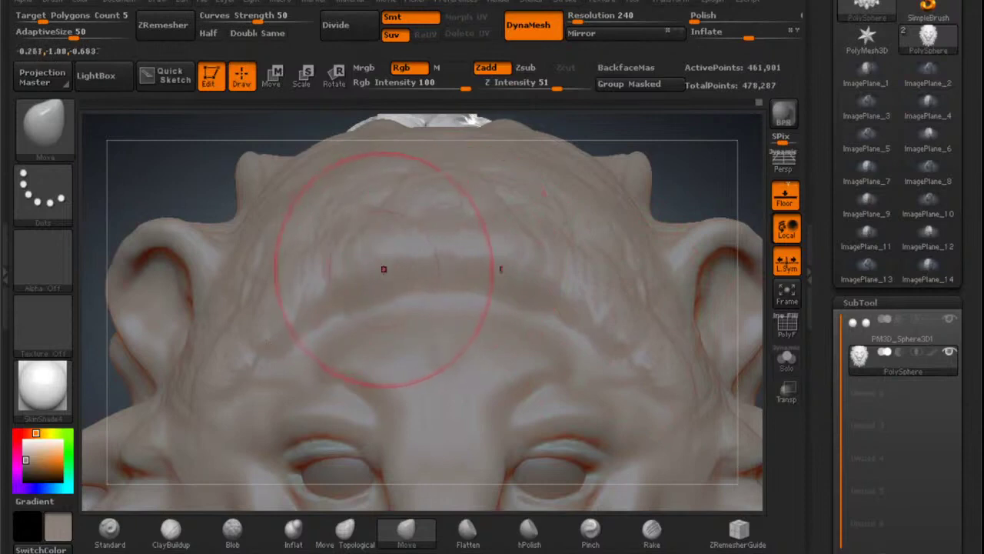
pyautogui.moveTo(581, 143); pyautogui.dragTo(576, 154)
pyautogui.moveTo(577, 157); pyautogui.dragTo(560, 149, button='right')
pyautogui.moveTo(607, 330)
pyautogui.keyDown('alt'); pyautogui.mouseDown(button='right')
pyautogui.moveTo(584, 307)
pyautogui.moveTo(504, 425)
pyautogui.moveTo(581, 315)
pyautogui.mouseUp(button='right'); pyautogui.keyUp('alt')
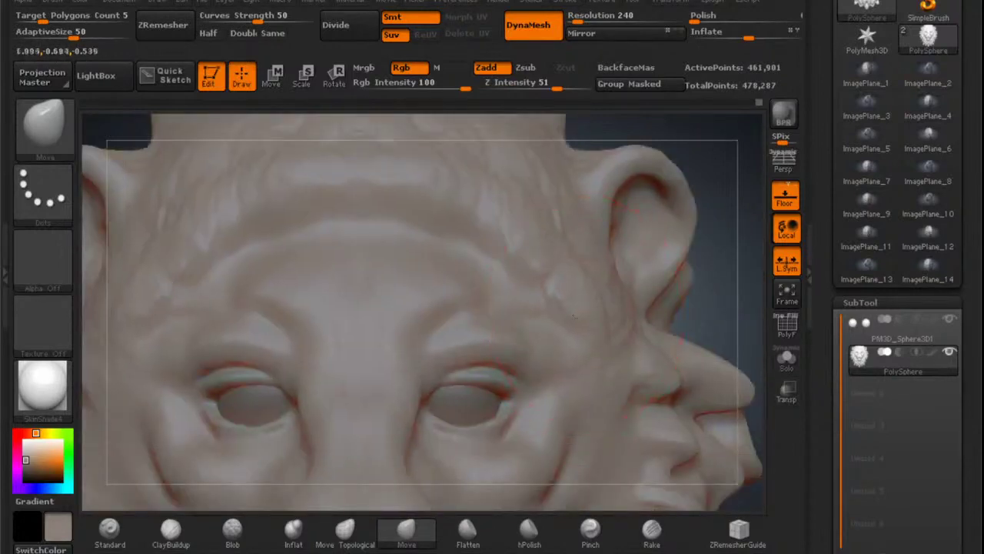
pyautogui.moveTo(587, 342); pyautogui.dragTo(592, 352)
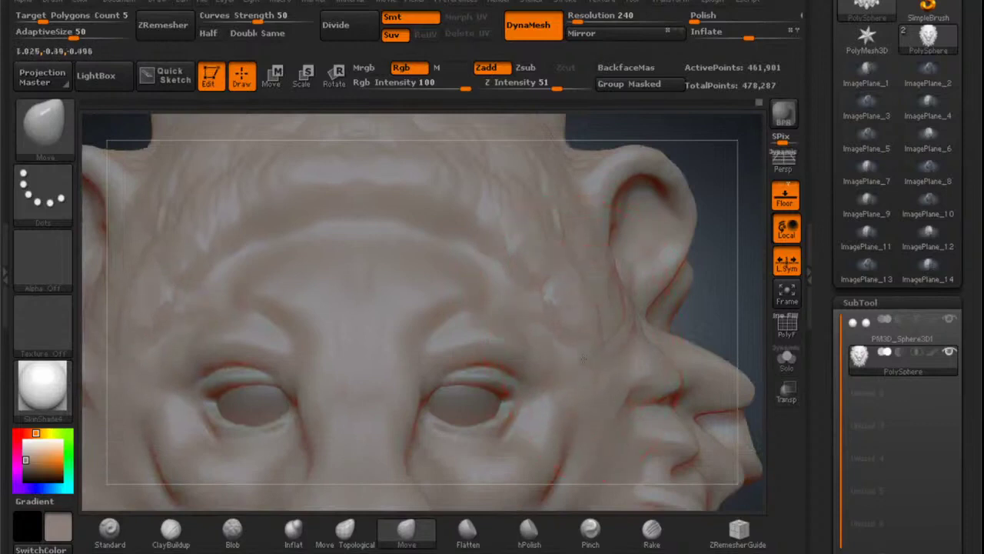
pyautogui.moveTo(525, 291); pyautogui.dragTo(500, 339, button='right')
pyautogui.moveTo(487, 271)
pyautogui.mouseDown(button='right')
pyautogui.moveTo(496, 423)
pyautogui.moveTo(547, 344)
pyautogui.mouseUp(button='right')
pyautogui.moveTo(505, 306); pyautogui.dragTo(515, 300)
pyautogui.moveTo(504, 305); pyautogui.dragTo(516, 300)
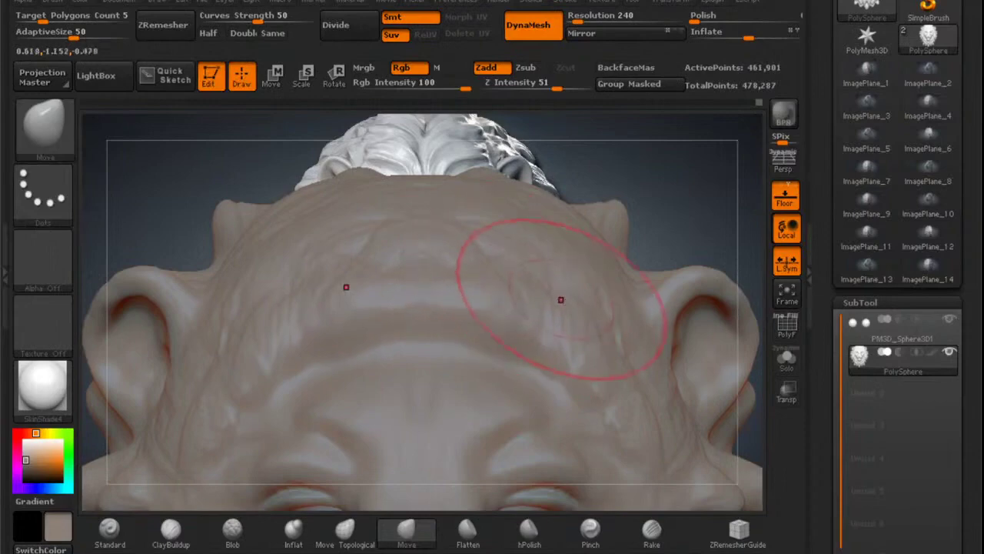
# Update the DynaMesh at resolution 240 to even out the reshaped forehead and temples.
pyautogui.keyDown('ctrl'); pyautogui.moveTo(561, 300); pyautogui.dragTo(553, 238, button='right'); pyautogui.keyUp('ctrl')
pyautogui.keyDown('alt'); pyautogui.moveTo(555, 369); pyautogui.dragTo(579, 292, button='right'); pyautogui.keyUp('alt')
pyautogui.moveTo(585, 354)
pyautogui.keyDown('ctrl'); pyautogui.mouseDown(button='right')
pyautogui.moveTo(593, 313)
pyautogui.moveTo(577, 264)
pyautogui.moveTo(595, 269)
pyautogui.moveTo(618, 232)
pyautogui.moveTo(593, 259)
pyautogui.mouseUp(button='right'); pyautogui.keyUp('ctrl')
pyautogui.moveTo(582, 317)
pyautogui.keyDown('alt'); pyautogui.mouseDown(button='right')
pyautogui.moveTo(618, 253)
pyautogui.moveTo(671, 214)
pyautogui.moveTo(672, 164)
pyautogui.mouseUp(button='right'); pyautogui.keyUp('alt')
pyautogui.moveTo(591, 347)
pyautogui.keyDown('alt'); pyautogui.mouseDown(button='right')
pyautogui.moveTo(581, 295)
pyautogui.moveTo(538, 309)
pyautogui.mouseUp(button='right'); pyautogui.keyUp('alt')
pyautogui.keyDown('shift'); pyautogui.moveTo(523, 306); pyautogui.dragTo(520, 305); pyautogui.keyUp('shift')
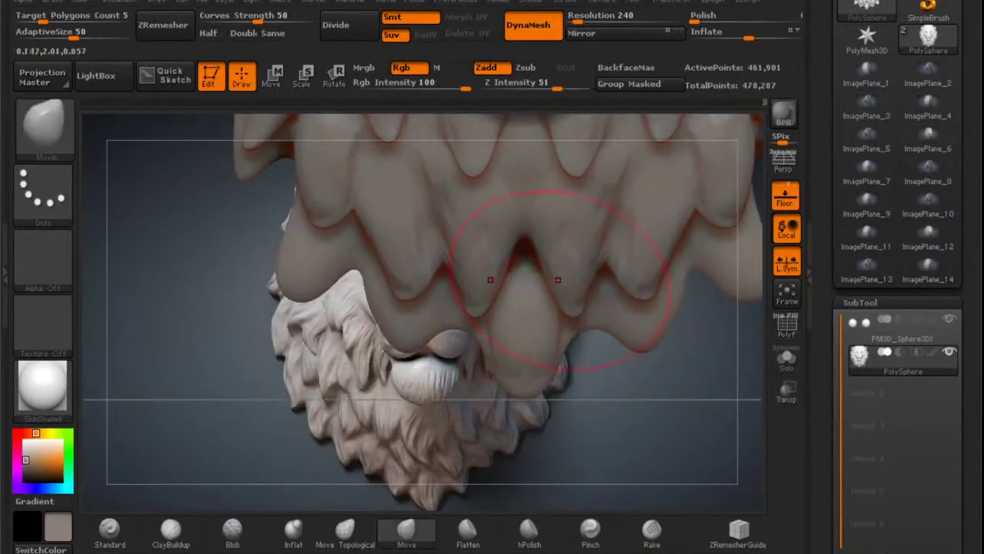
pyautogui.keyDown('alt'); pyautogui.moveTo(569, 212); pyautogui.dragTo(556, 364, button='right'); pyautogui.keyUp('alt')
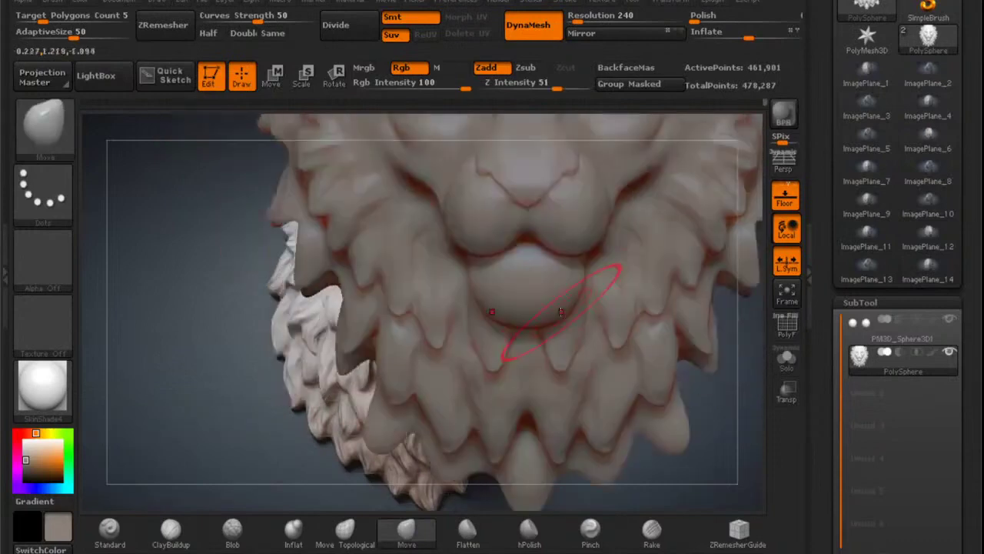
pyautogui.keyDown('ctrl'); pyautogui.moveTo(562, 313); pyautogui.dragTo(537, 344, button='right'); pyautogui.keyUp('ctrl')
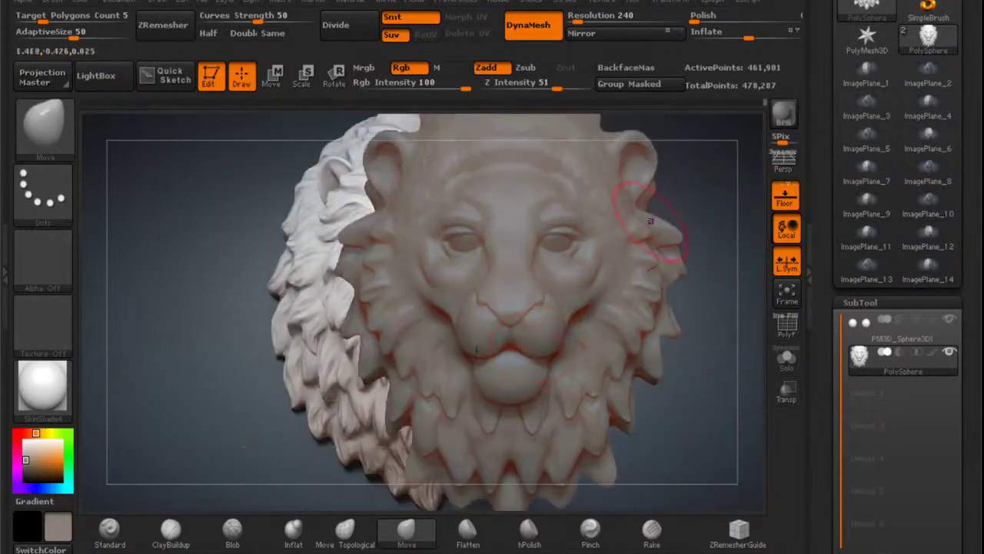
pyautogui.press('ctrl')
pyautogui.keyDown('ctrl'); pyautogui.moveTo(699, 193); pyautogui.dragTo(715, 216); pyautogui.keyUp('ctrl')
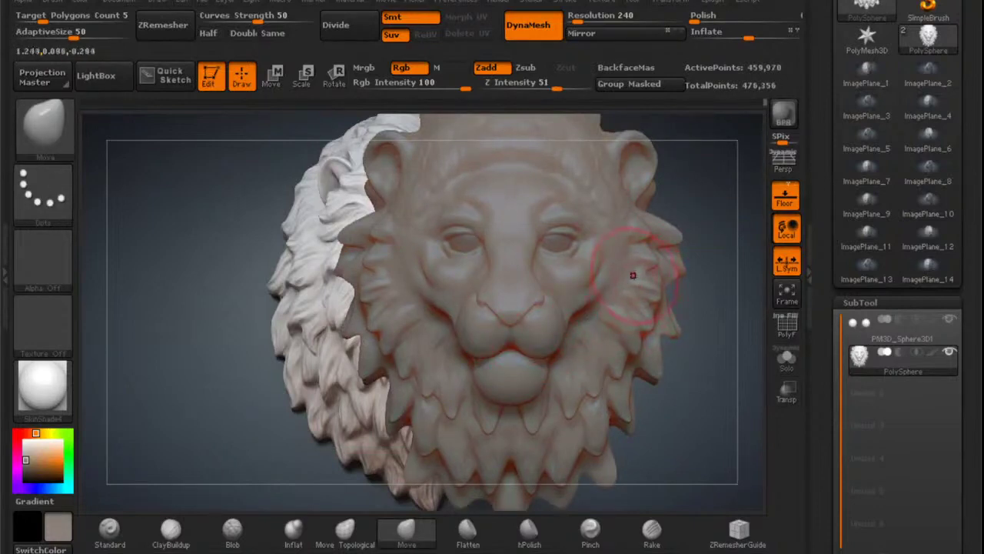
# Pull a pointed lock upward in front of the ear opening with a resized SnakeHook brush.
pyautogui.keyDown('alt'); pyautogui.moveTo(507, 349); pyautogui.dragTo(439, 407, button='right'); pyautogui.keyUp('alt')
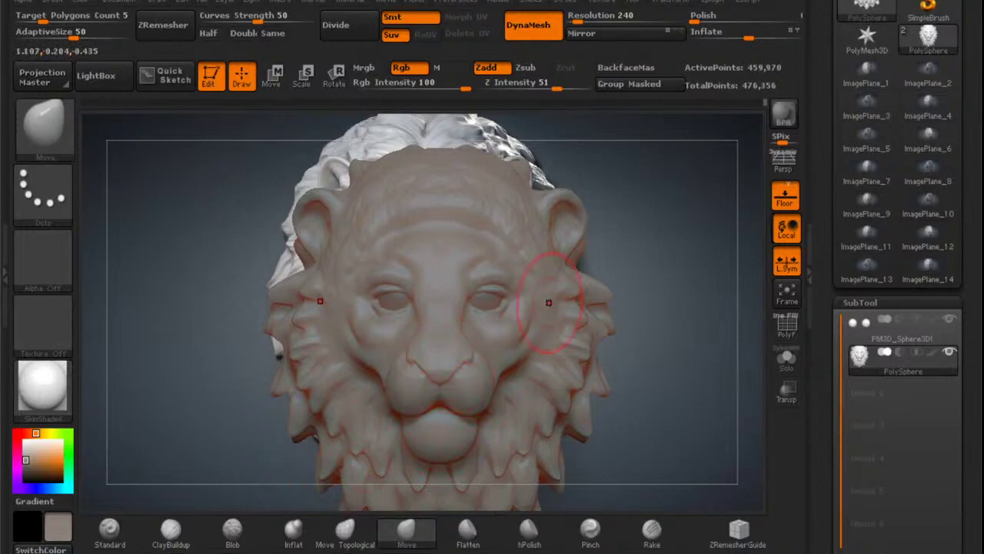
pyautogui.press('b')
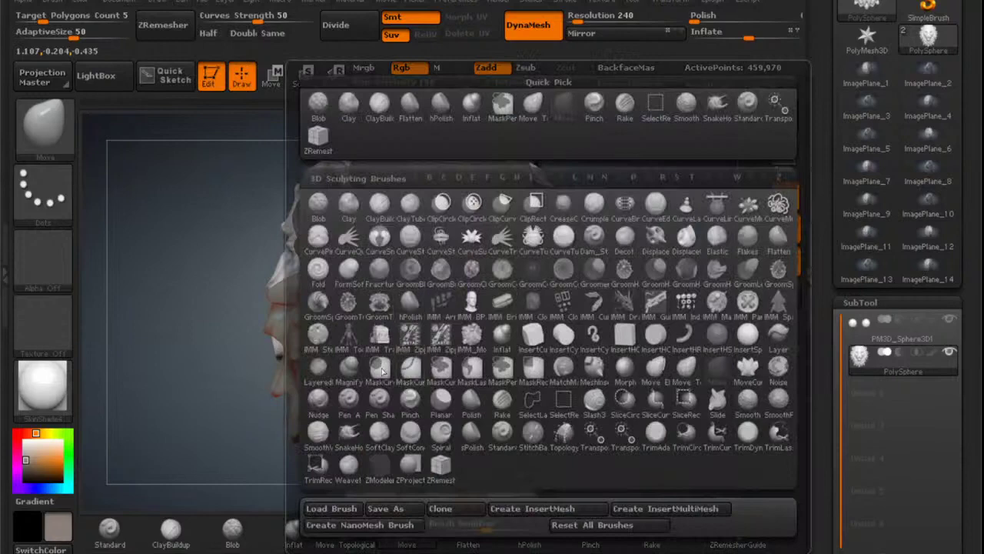
pyautogui.click(349, 432)
pyautogui.moveTo(551, 226)
pyautogui.keyDown('alt'); pyautogui.mouseDown(button='right')
pyautogui.moveTo(595, 213)
pyautogui.moveTo(494, 364)
pyautogui.moveTo(477, 298)
pyautogui.moveTo(496, 321)
pyautogui.mouseUp(button='right'); pyautogui.keyUp('alt')
pyautogui.press('space')
pyautogui.moveTo(496, 321); pyautogui.dragTo(504, 322)
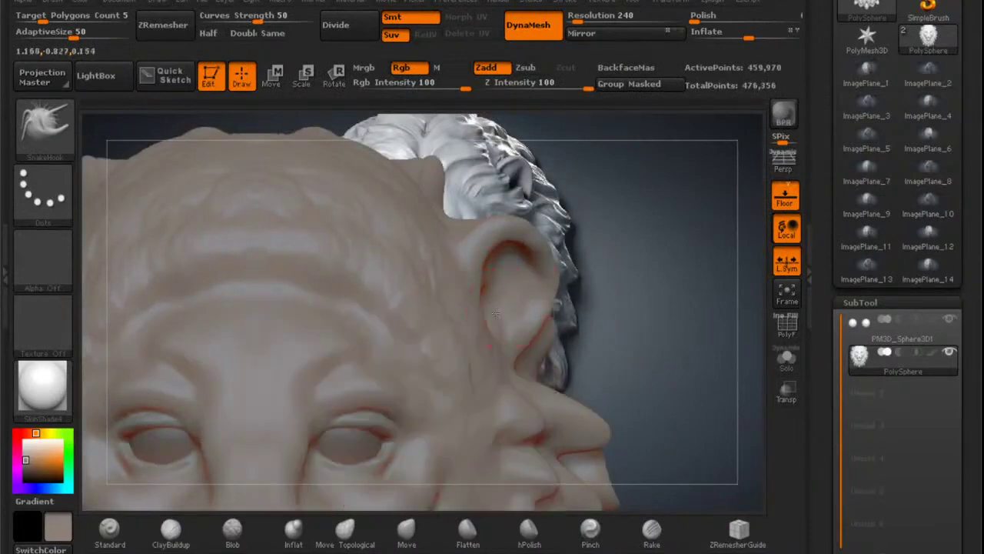
pyautogui.moveTo(495, 313)
pyautogui.keyDown('ctrl'); pyautogui.mouseDown(button='right')
pyautogui.moveTo(496, 325)
pyautogui.moveTo(463, 323)
pyautogui.mouseUp(button='right'); pyautogui.keyUp('ctrl')
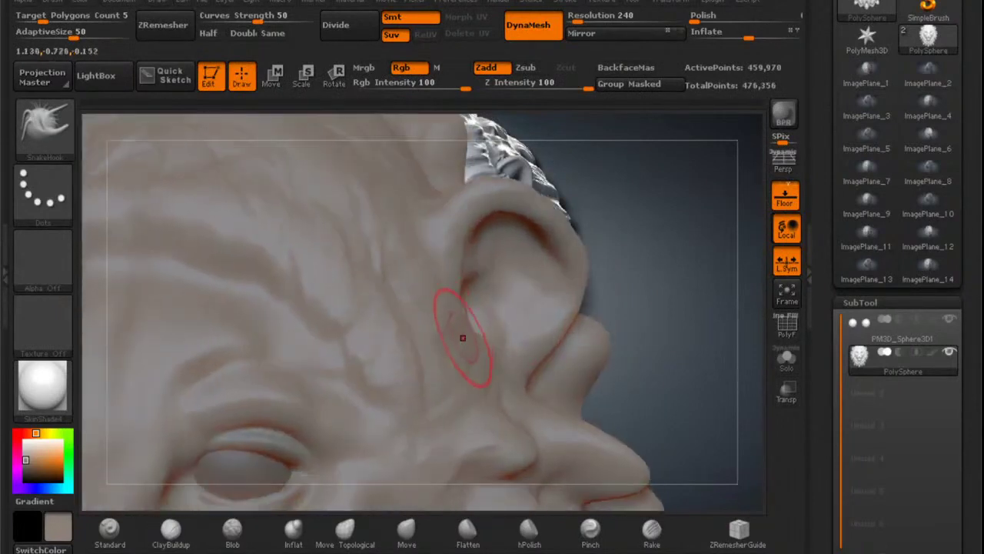
pyautogui.moveTo(468, 323)
pyautogui.mouseDown()
pyautogui.moveTo(484, 323)
pyautogui.moveTo(486, 310)
pyautogui.moveTo(490, 318)
pyautogui.moveTo(487, 289)
pyautogui.mouseUp()
pyautogui.moveTo(482, 311)
pyautogui.mouseDown(button='right')
pyautogui.moveTo(512, 328)
pyautogui.moveTo(519, 318)
pyautogui.mouseUp(button='right')
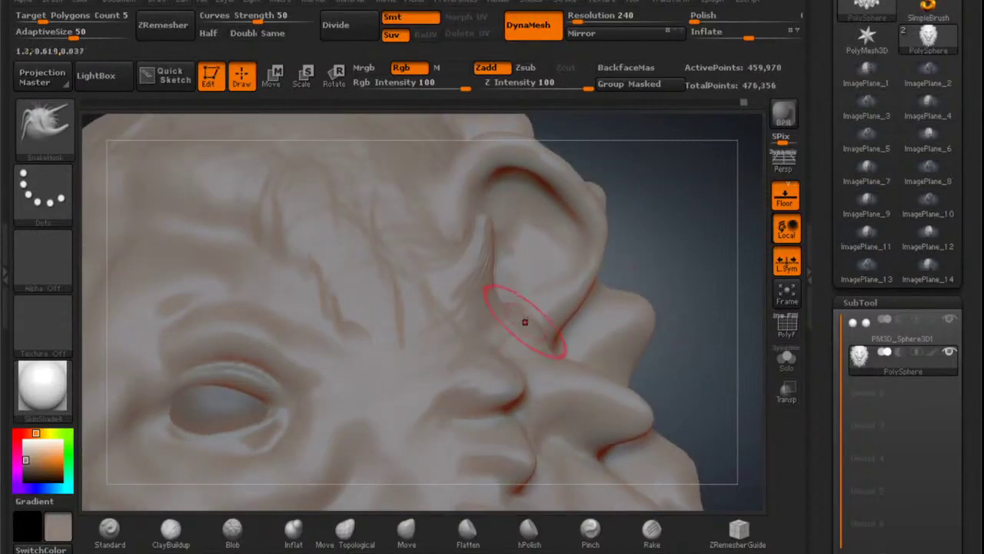
# Pull a second lock up over the base of the ear with SnakeHook and set the DynaMesh resolution to 328.
pyautogui.press('space')
pyautogui.moveTo(528, 309)
pyautogui.mouseDown()
pyautogui.moveTo(523, 326)
pyautogui.moveTo(533, 297)
pyautogui.mouseUp()
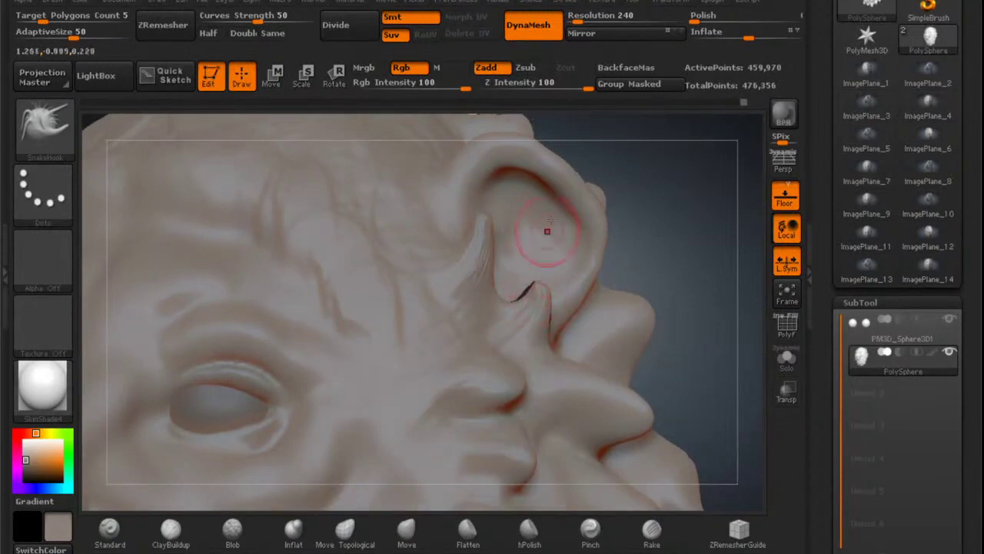
pyautogui.moveTo(578, 21); pyautogui.dragTo(578, 20)
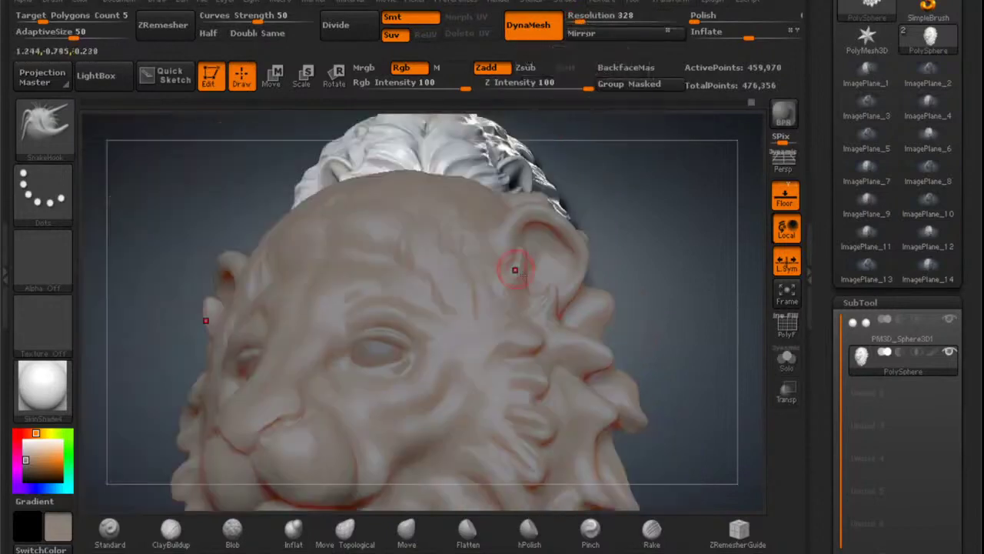
# Refine the new locks in front of the ear by smoothing them and reshaping the front tip with SnakeHook.
pyautogui.moveTo(523, 274)
pyautogui.keyDown('shift'); pyautogui.mouseDown(button='right')
pyautogui.moveTo(538, 297)
pyautogui.moveTo(551, 278)
pyautogui.moveTo(492, 260)
pyautogui.moveTo(485, 268)
pyautogui.mouseUp(button='right'); pyautogui.keyUp('shift')
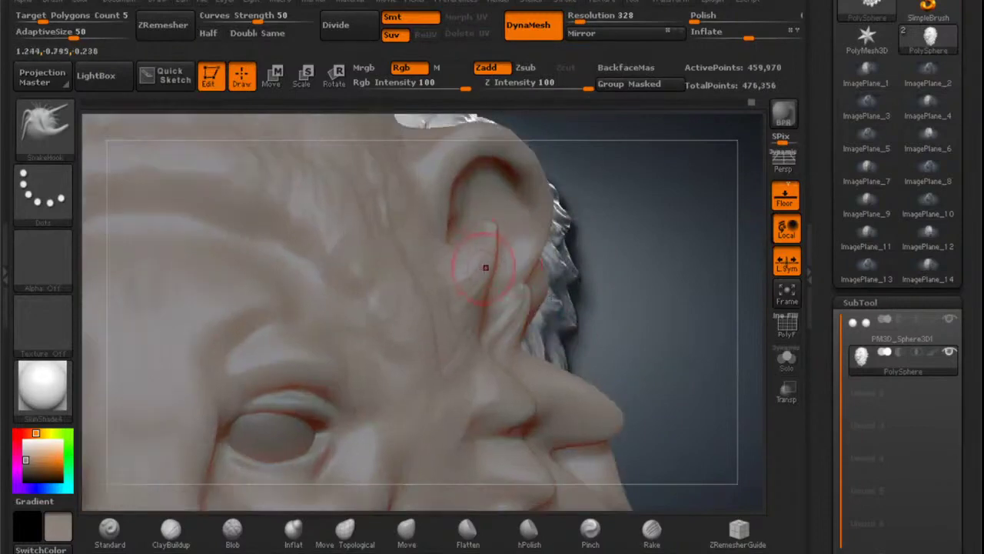
pyautogui.keyDown('shift'); pyautogui.moveTo(494, 236); pyautogui.dragTo(485, 266); pyautogui.keyUp('shift')
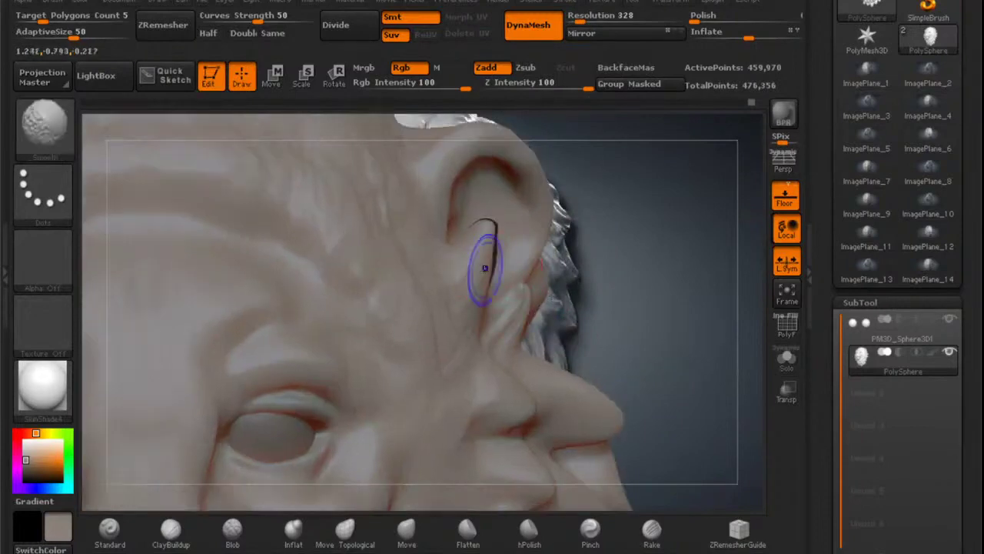
pyautogui.moveTo(485, 266); pyautogui.dragTo(454, 259, button='right')
pyautogui.moveTo(441, 249); pyautogui.dragTo(426, 264)
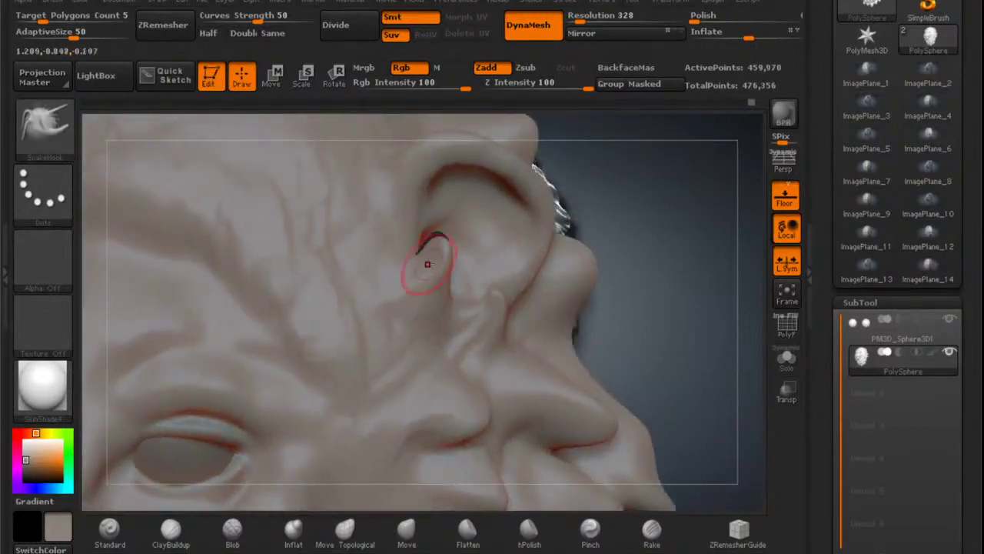
pyautogui.moveTo(425, 265); pyautogui.dragTo(391, 250, button='right')
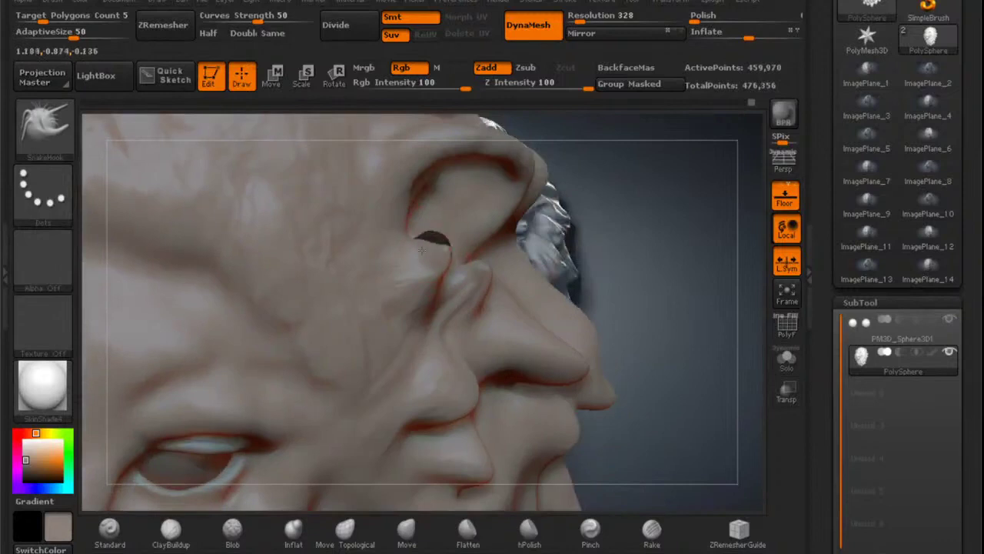
pyautogui.moveTo(421, 250)
pyautogui.mouseDown()
pyautogui.moveTo(440, 265)
pyautogui.moveTo(440, 257)
pyautogui.mouseUp()
pyautogui.moveTo(478, 282); pyautogui.dragTo(472, 246, button='right')
pyautogui.keyDown('shift'); pyautogui.moveTo(472, 246); pyautogui.dragTo(475, 253); pyautogui.keyUp('shift')
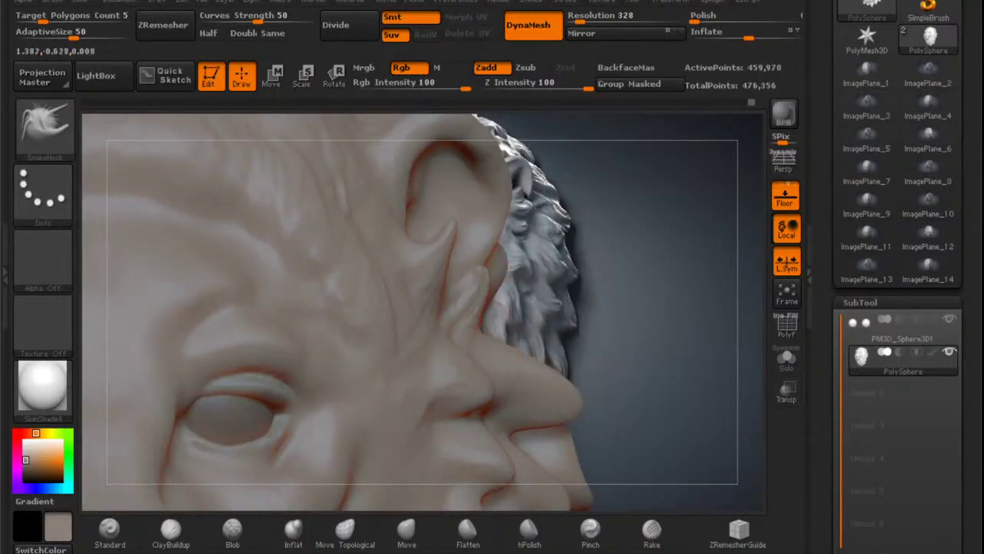
# Adjust the ear's upper base where it meets the skull using a resized Move Topological brush.
pyautogui.keyDown('alt'); pyautogui.moveTo(474, 297); pyautogui.dragTo(470, 340, button='right'); pyautogui.keyUp('alt')
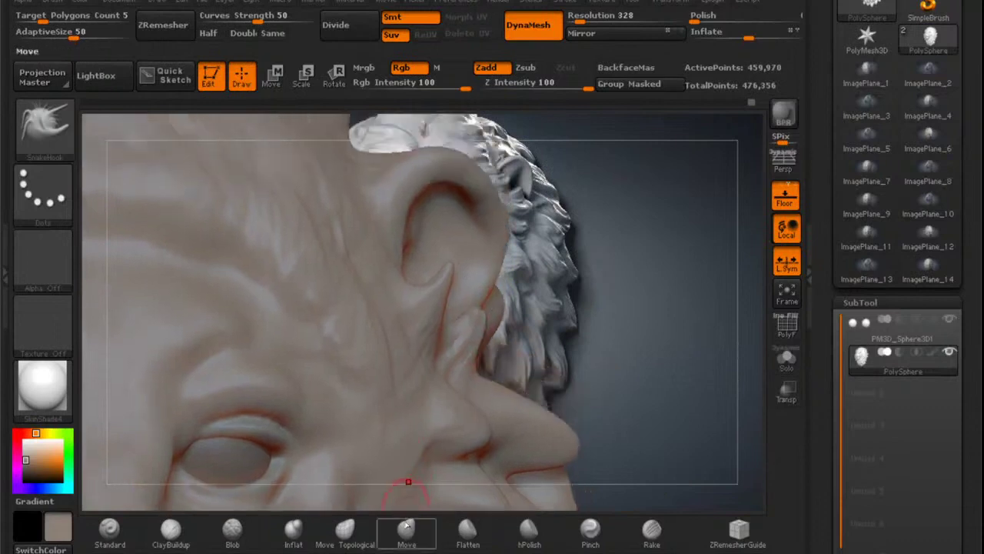
pyautogui.click(349, 532)
pyautogui.keyDown('alt'); pyautogui.moveTo(468, 230); pyautogui.dragTo(481, 286, button='right'); pyautogui.keyUp('alt')
pyautogui.press('space')
pyautogui.moveTo(470, 246); pyautogui.dragTo(484, 247)
pyautogui.moveTo(450, 217); pyautogui.dragTo(401, 212, button='right')
pyautogui.moveTo(395, 208); pyautogui.dragTo(402, 208)
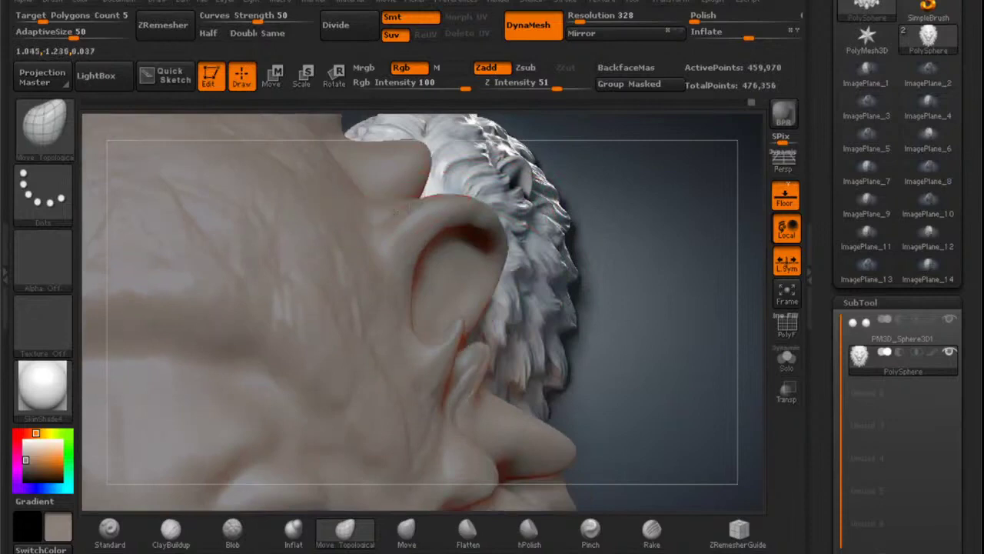
# Pull the ear's upper and outer rim inward with the Move Topological and Move brushes.
pyautogui.moveTo(401, 209); pyautogui.dragTo(473, 196, button='right')
pyautogui.moveTo(440, 176); pyautogui.dragTo(439, 186)
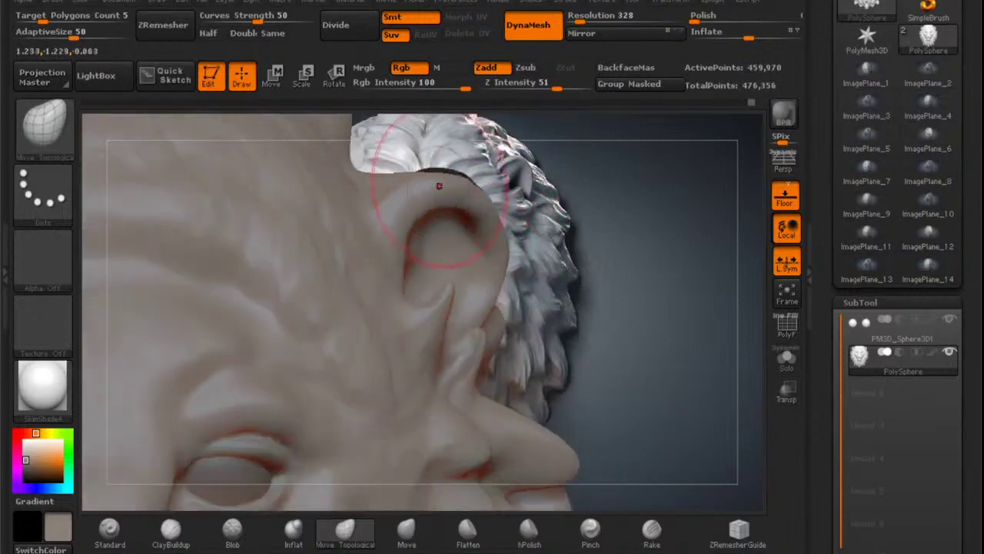
pyautogui.moveTo(504, 254); pyautogui.dragTo(497, 255)
pyautogui.moveTo(492, 206); pyautogui.dragTo(486, 210)
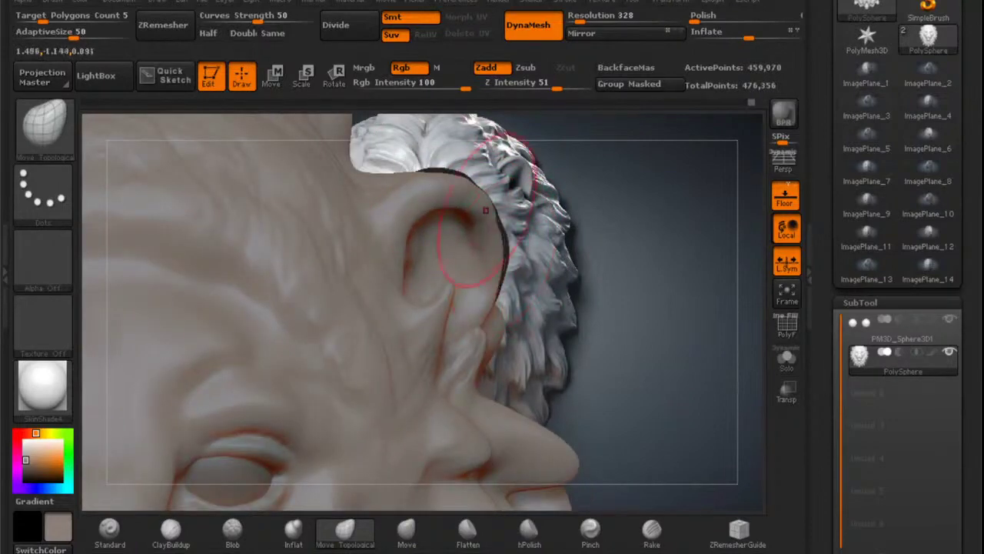
pyautogui.click(406, 528)
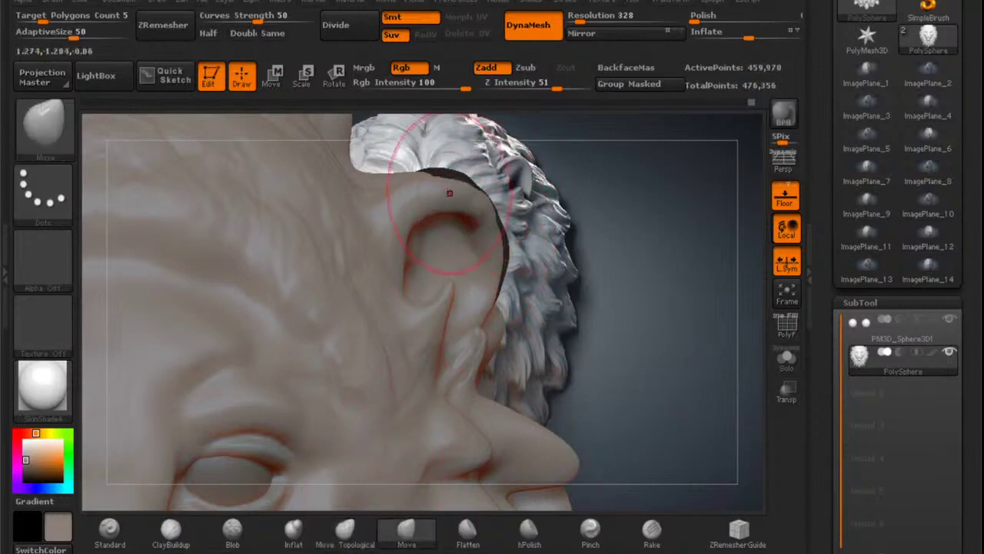
pyautogui.moveTo(480, 200); pyautogui.dragTo(472, 205)
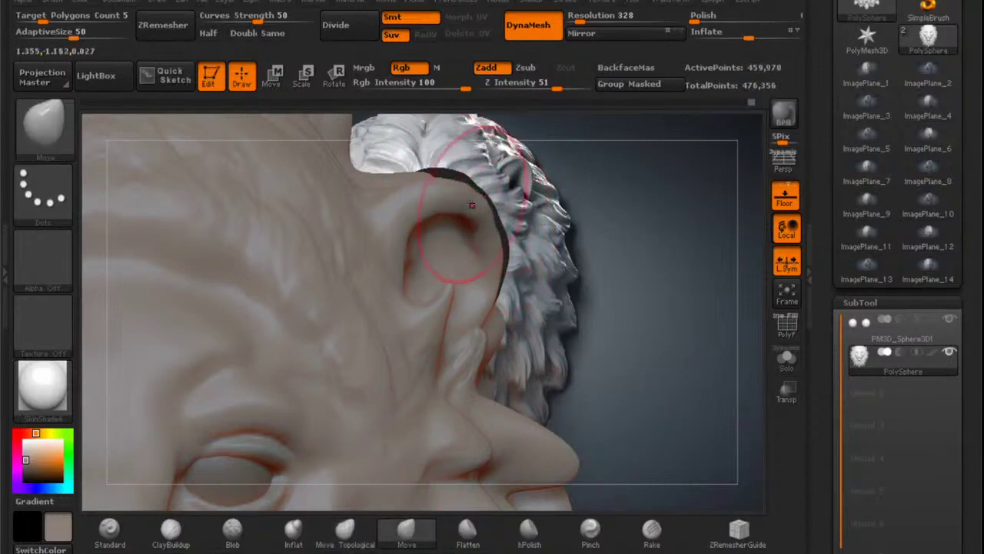
# Refine the inner surface of the ear with a resized Standard brush.
pyautogui.click(109, 529)
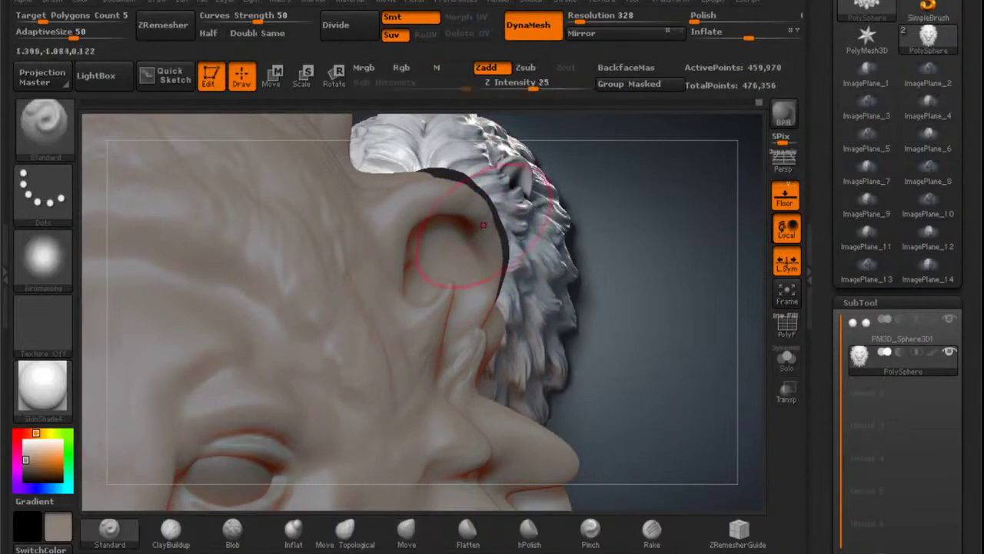
pyautogui.moveTo(468, 221); pyautogui.dragTo(442, 227, button='right')
pyautogui.press('space')
pyautogui.moveTo(458, 234); pyautogui.dragTo(446, 233)
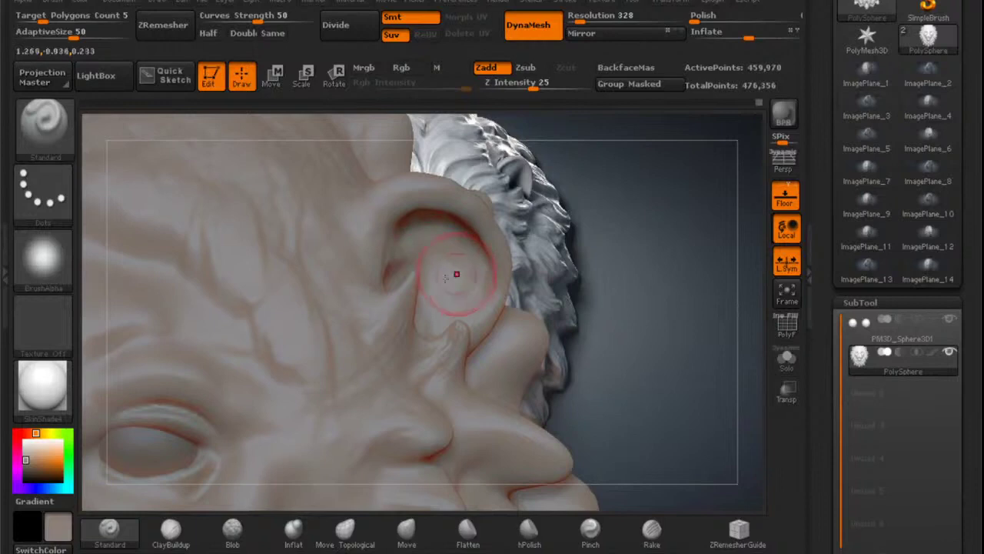
pyautogui.moveTo(446, 279)
pyautogui.mouseDown(button='right')
pyautogui.moveTo(423, 285)
pyautogui.moveTo(428, 294)
pyautogui.moveTo(500, 260)
pyautogui.mouseUp(button='right')
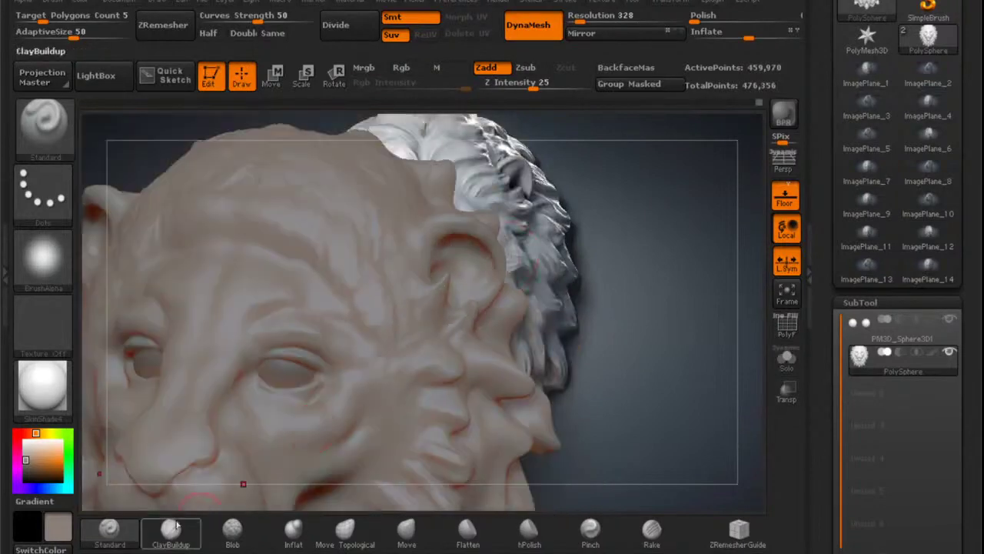
# Build up the pointed lock above the ear with a resized ClayBuildup brush.
pyautogui.click(171, 529)
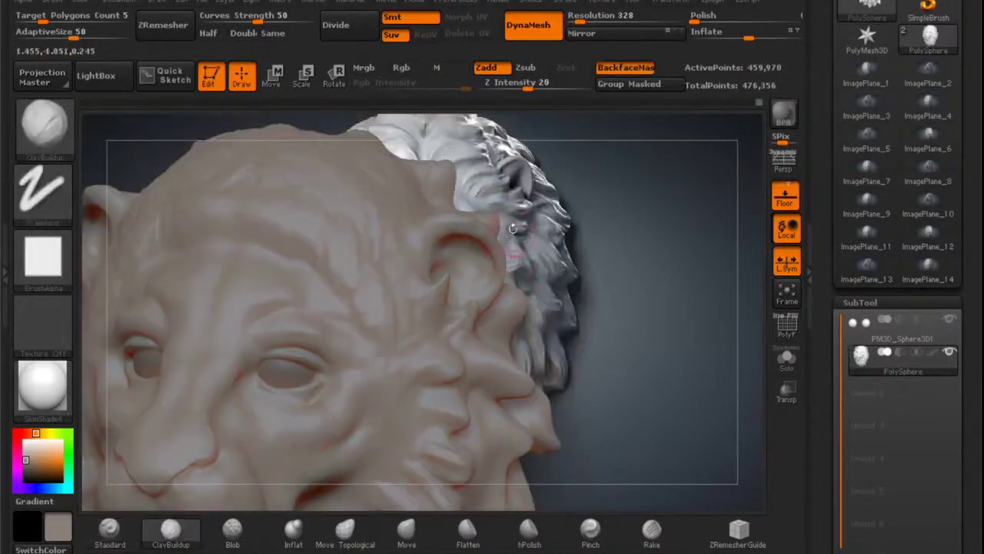
pyautogui.moveTo(514, 228)
pyautogui.mouseDown(button='right')
pyautogui.moveTo(545, 247)
pyautogui.moveTo(569, 246)
pyautogui.moveTo(516, 216)
pyautogui.moveTo(510, 222)
pyautogui.moveTo(530, 237)
pyautogui.moveTo(530, 255)
pyautogui.mouseUp(button='right')
pyautogui.press('space')
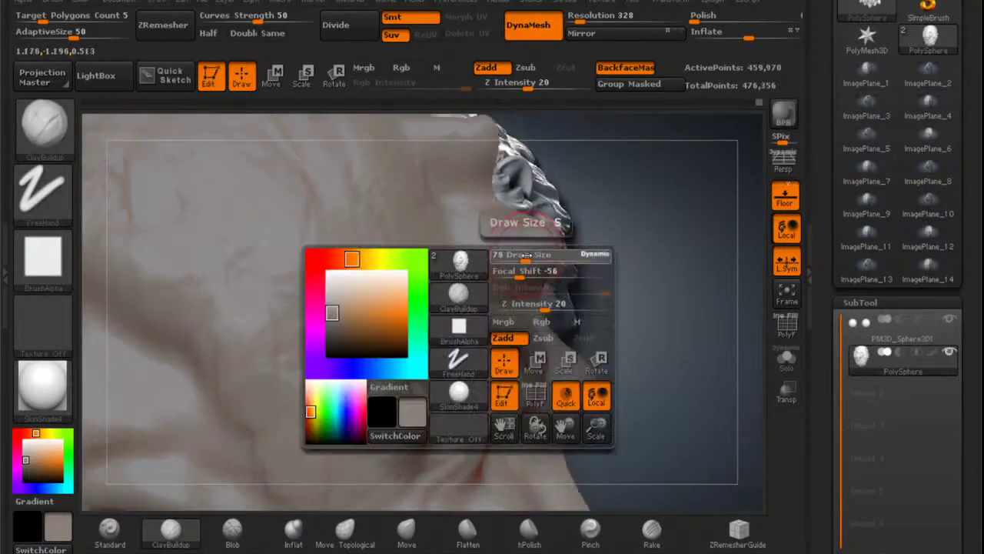
pyautogui.click(531, 254)
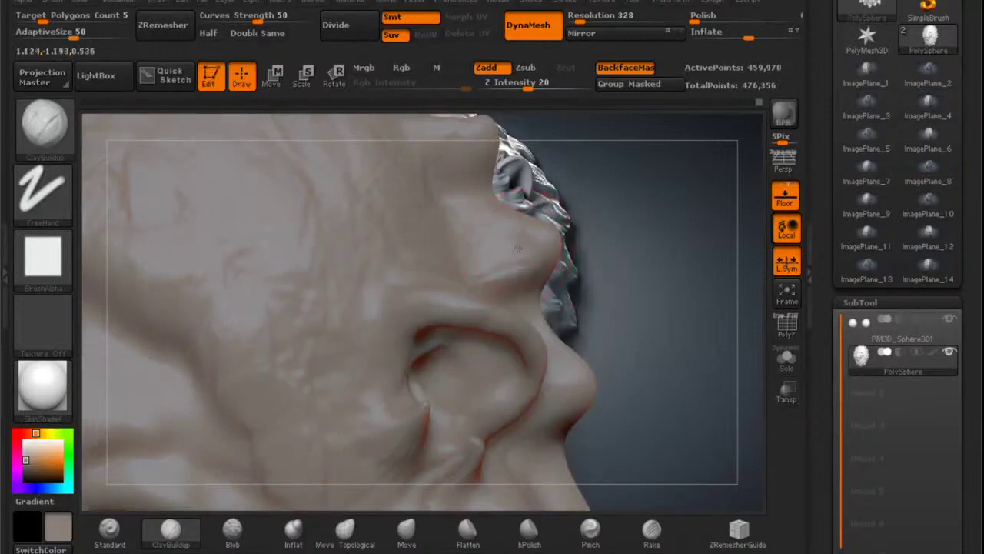
pyautogui.rightClick(519, 247)
pyautogui.moveTo(520, 248); pyautogui.dragTo(513, 247)
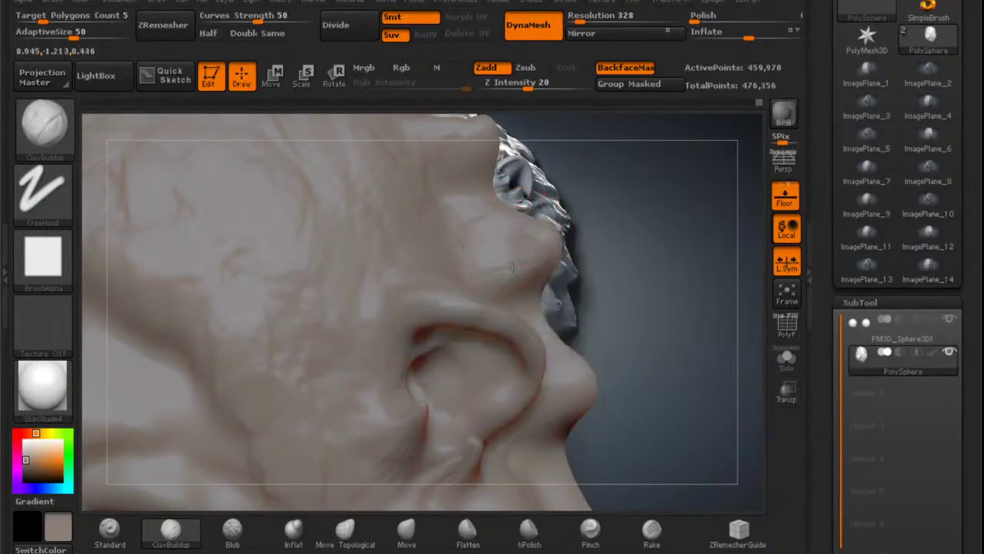
# Sculpt a central parting along the top of the head with a resized Standard brush.
pyautogui.moveTo(513, 266); pyautogui.dragTo(508, 372, button='right')
pyautogui.moveTo(508, 338)
pyautogui.mouseDown(button='right')
pyautogui.moveTo(496, 284)
pyautogui.moveTo(498, 433)
pyautogui.mouseUp(button='right')
pyautogui.keyDown('alt'); pyautogui.moveTo(483, 292); pyautogui.dragTo(489, 396, button='right'); pyautogui.keyUp('alt')
pyautogui.keyDown('alt'); pyautogui.moveTo(500, 275); pyautogui.dragTo(488, 389, button='right'); pyautogui.keyUp('alt')
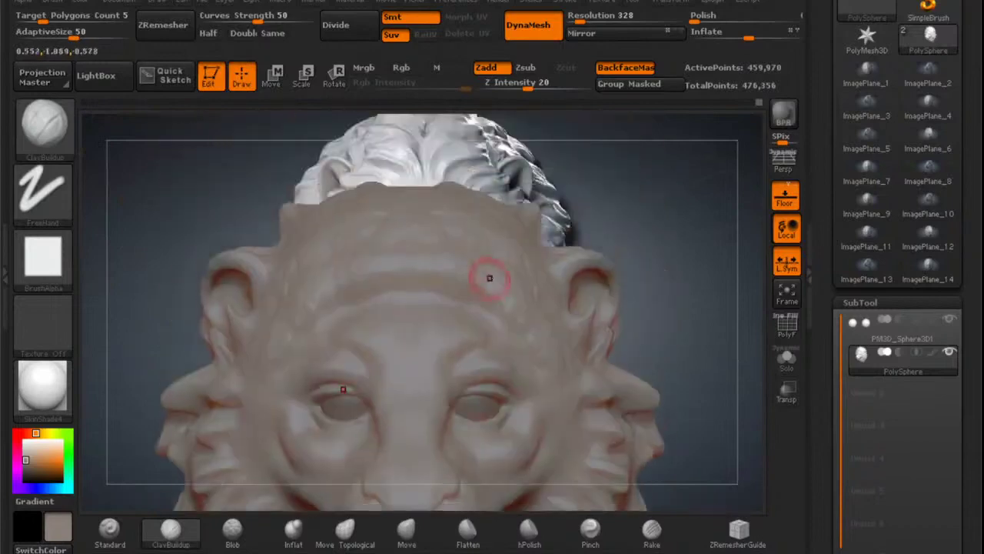
pyautogui.moveTo(489, 277)
pyautogui.mouseDown(button='right')
pyautogui.moveTo(434, 296)
pyautogui.moveTo(457, 303)
pyautogui.moveTo(430, 362)
pyautogui.mouseUp(button='right')
pyautogui.click(115, 529)
pyautogui.moveTo(417, 273)
pyautogui.mouseDown(button='right')
pyautogui.moveTo(424, 331)
pyautogui.moveTo(416, 330)
pyautogui.mouseUp(button='right')
pyautogui.rightClick(422, 325)
pyautogui.moveTo(422, 308); pyautogui.dragTo(416, 306)
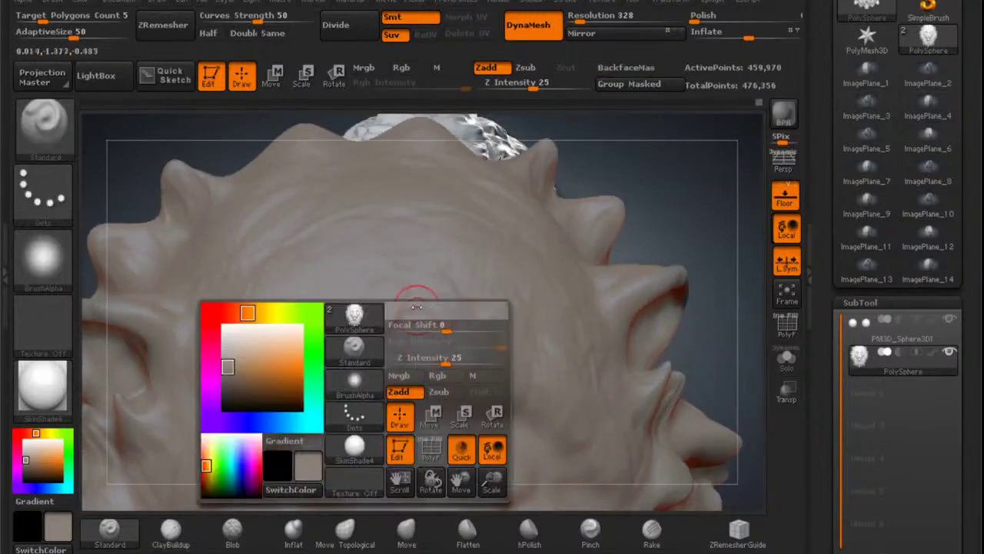
pyautogui.moveTo(463, 309); pyautogui.dragTo(414, 298, button='right')
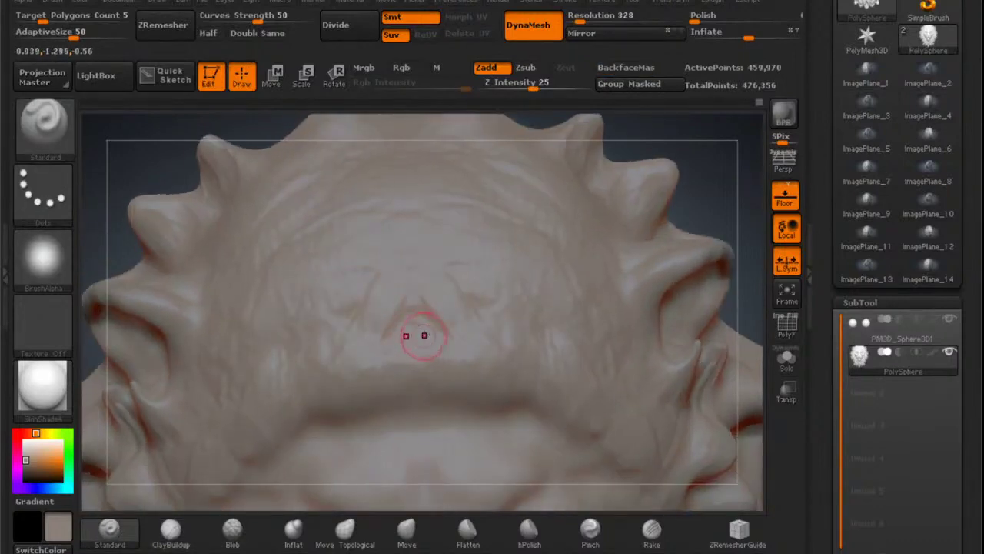
pyautogui.moveTo(424, 335); pyautogui.dragTo(427, 331, button='right')
pyautogui.press('space')
pyautogui.moveTo(422, 311); pyautogui.dragTo(427, 312)
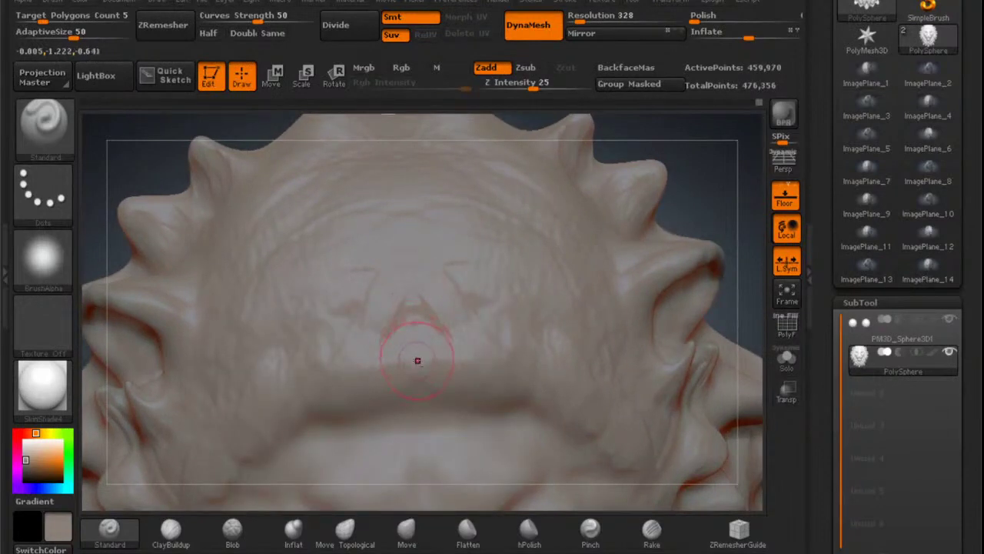
pyautogui.moveTo(413, 317); pyautogui.dragTo(413, 353)
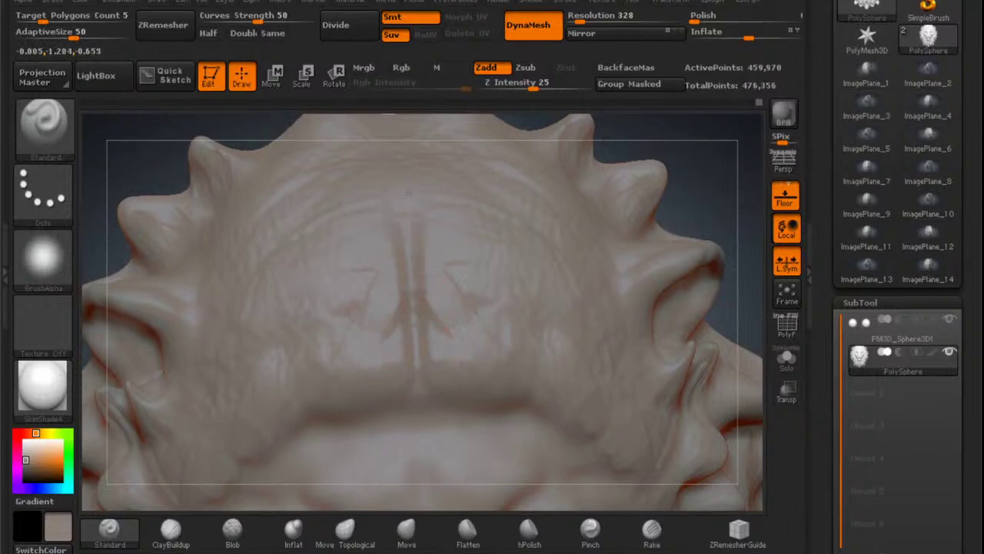
# Extend the central parting back over the crown and forward to the forehead's edge, smoothing the surface beside it.
pyautogui.moveTo(418, 212); pyautogui.dragTo(406, 250, button='right')
pyautogui.moveTo(406, 268); pyautogui.dragTo(404, 219)
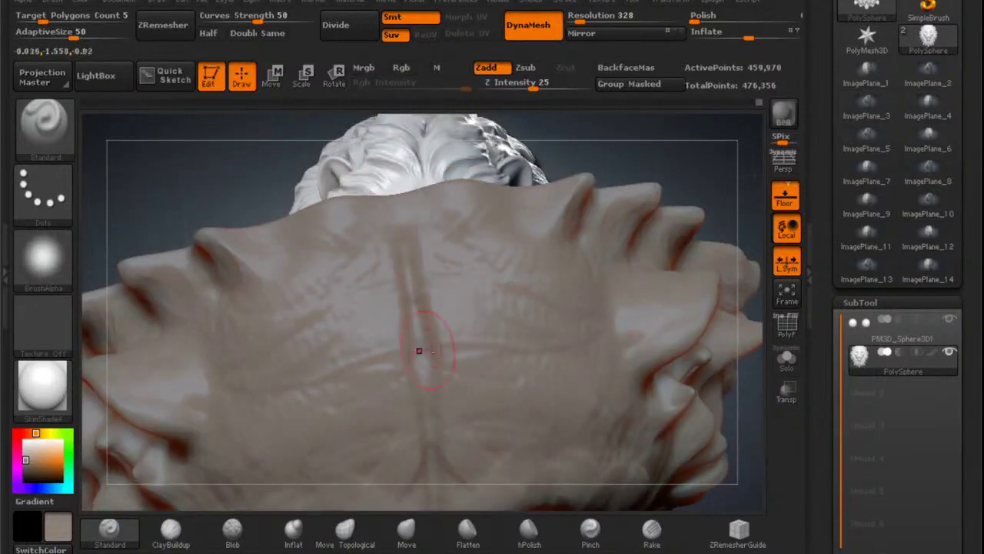
pyautogui.moveTo(431, 300)
pyautogui.mouseDown(button='right')
pyautogui.moveTo(427, 244)
pyautogui.moveTo(424, 347)
pyautogui.mouseUp(button='right')
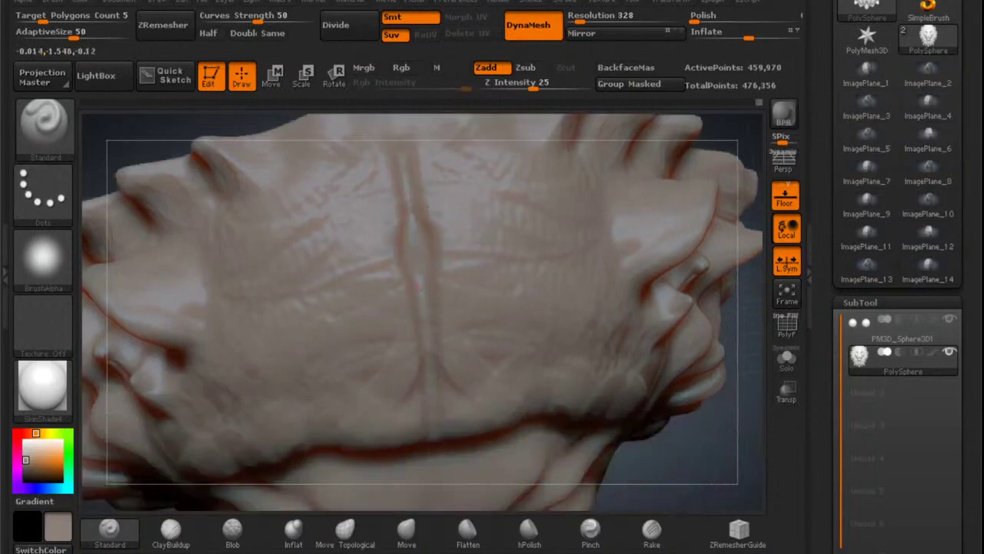
pyautogui.moveTo(445, 322)
pyautogui.mouseDown(button='right')
pyautogui.moveTo(457, 340)
pyautogui.moveTo(483, 265)
pyautogui.mouseUp(button='right')
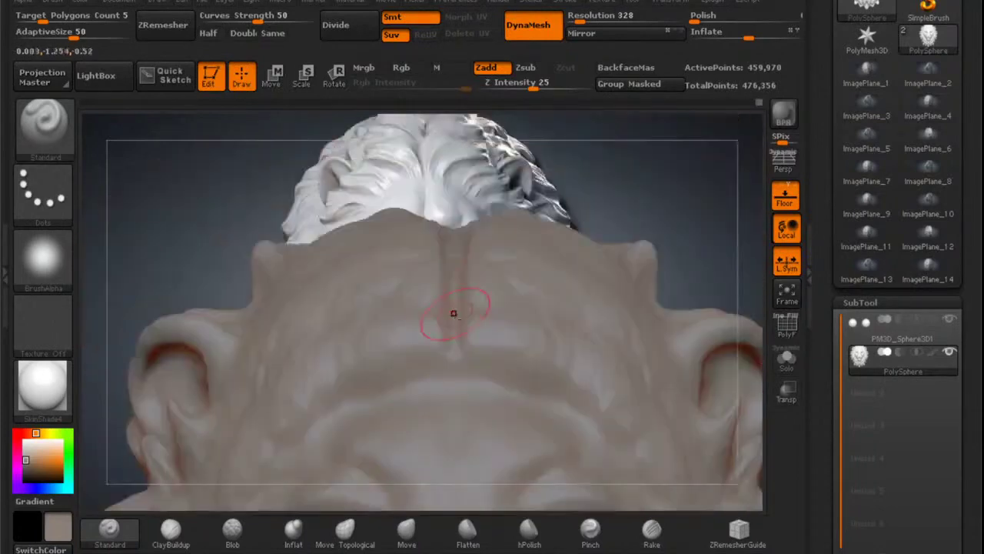
pyautogui.moveTo(454, 313); pyautogui.dragTo(454, 371)
pyautogui.moveTo(440, 343); pyautogui.dragTo(457, 325, button='right')
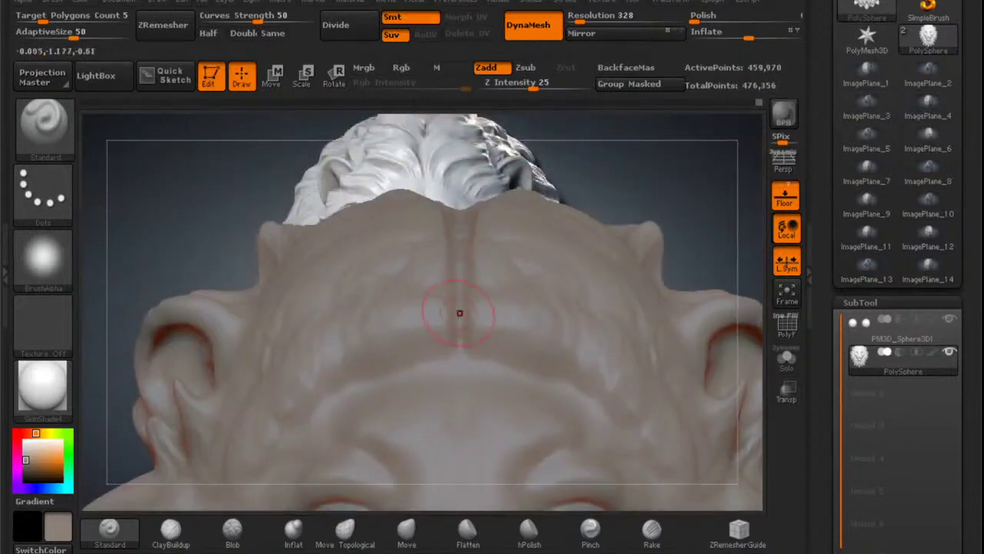
pyautogui.moveTo(424, 272)
pyautogui.keyDown('shift'); pyautogui.mouseDown()
pyautogui.moveTo(435, 238)
pyautogui.moveTo(375, 285)
pyautogui.mouseUp(); pyautogui.keyUp('shift')
pyautogui.moveTo(455, 360)
pyautogui.mouseDown(button='right')
pyautogui.moveTo(448, 315)
pyautogui.moveTo(471, 230)
pyautogui.moveTo(550, 300)
pyautogui.moveTo(545, 309)
pyautogui.moveTo(513, 237)
pyautogui.moveTo(527, 248)
pyautogui.mouseUp(button='right')
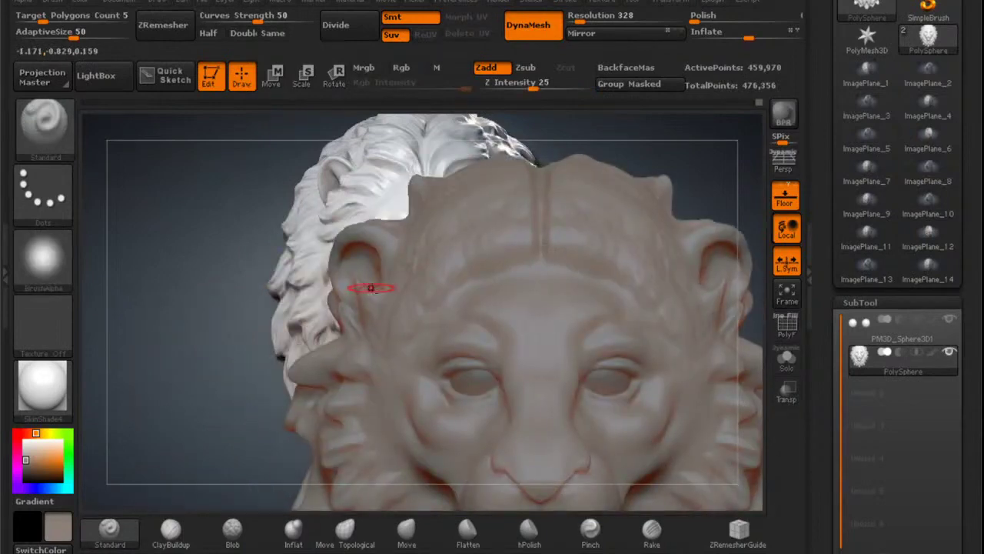
# Reshape the fold in front of the ear opening with Move and Inflat and smooth the surrounding surface.
pyautogui.moveTo(370, 287)
pyautogui.keyDown('ctrl'); pyautogui.mouseDown(button='right')
pyautogui.moveTo(417, 274)
pyautogui.moveTo(415, 296)
pyautogui.moveTo(440, 288)
pyautogui.mouseUp(button='right'); pyautogui.keyUp('ctrl')
pyautogui.click(345, 532)
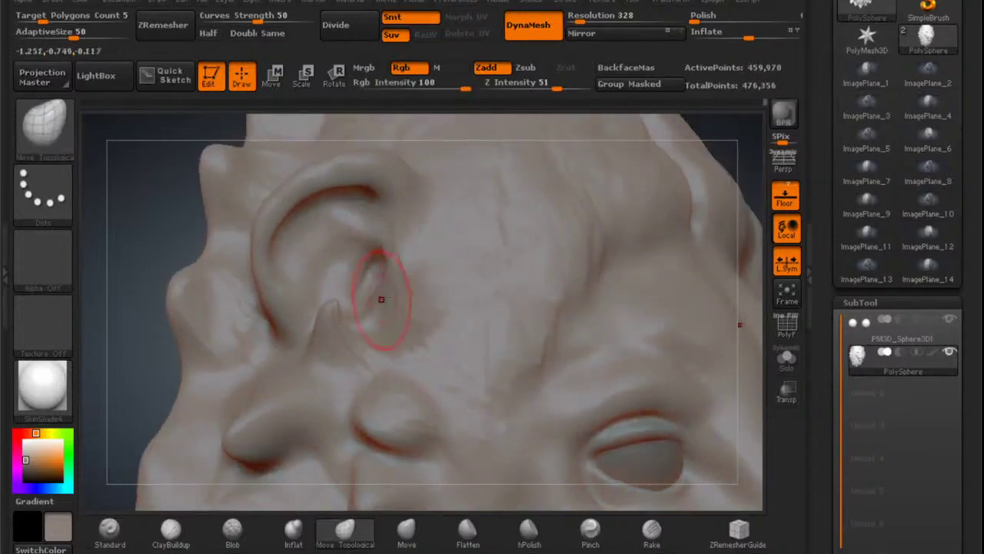
pyautogui.click(406, 529)
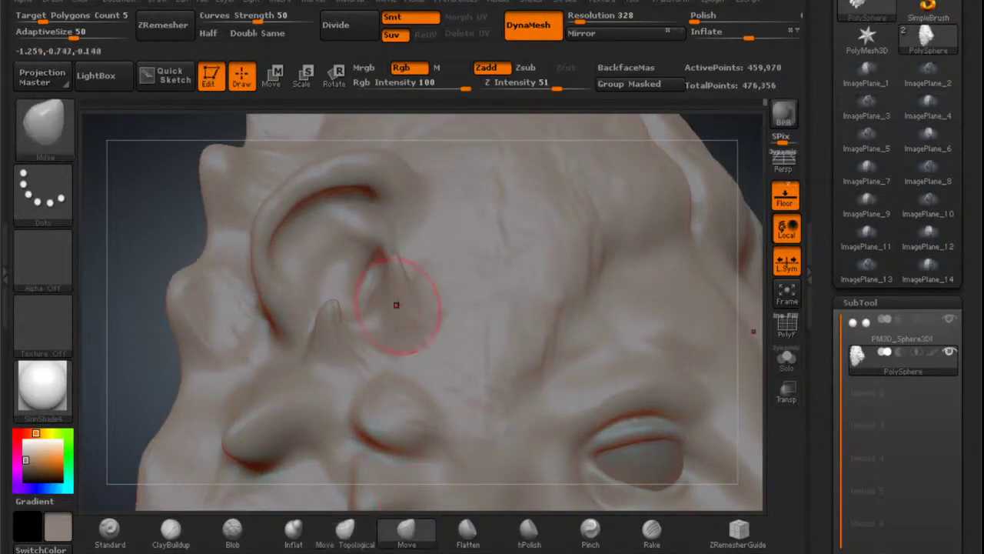
pyautogui.click(293, 529)
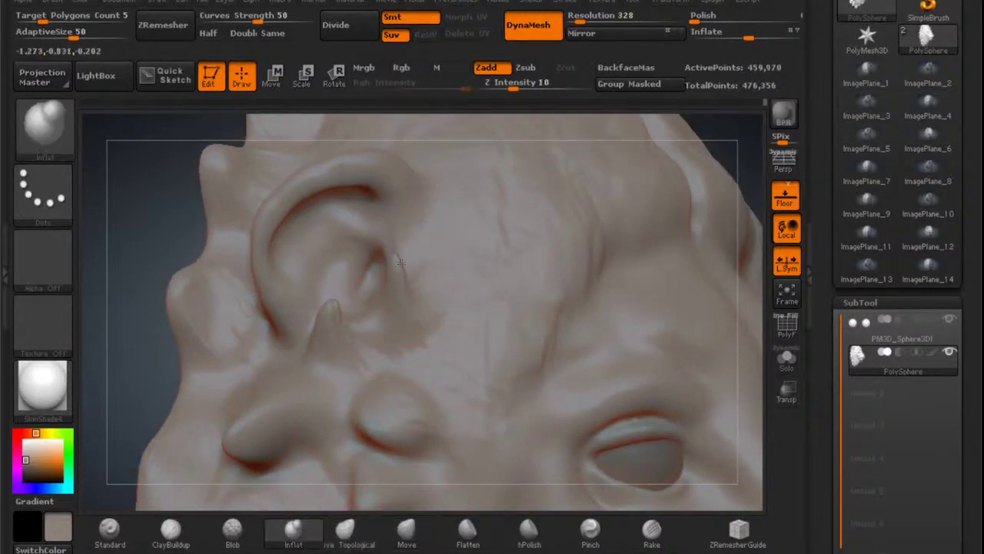
pyautogui.keyDown('shift'); pyautogui.moveTo(401, 281); pyautogui.dragTo(393, 279); pyautogui.keyUp('shift')
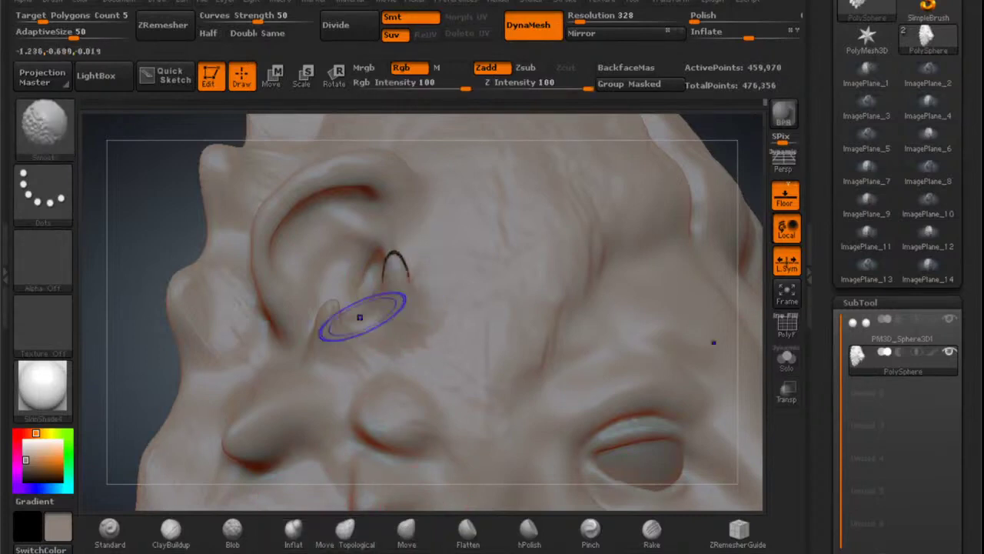
pyautogui.keyDown('shift'); pyautogui.moveTo(361, 316); pyautogui.dragTo(355, 312); pyautogui.keyUp('shift')
pyautogui.keyDown('shift'); pyautogui.moveTo(405, 281); pyautogui.dragTo(407, 284); pyautogui.keyUp('shift')
# Set up the Standard brush with Alpha 59 and a draw size of 145 for streaking the hair above the forehead.
pyautogui.moveTo(415, 298)
pyautogui.mouseDown(button='right')
pyautogui.moveTo(463, 284)
pyautogui.moveTo(426, 254)
pyautogui.moveTo(364, 259)
pyautogui.mouseUp(button='right')
pyautogui.click(170, 530)
pyautogui.moveTo(532, 251)
pyautogui.mouseDown(button='right')
pyautogui.moveTo(529, 327)
pyautogui.moveTo(544, 287)
pyautogui.mouseUp(button='right')
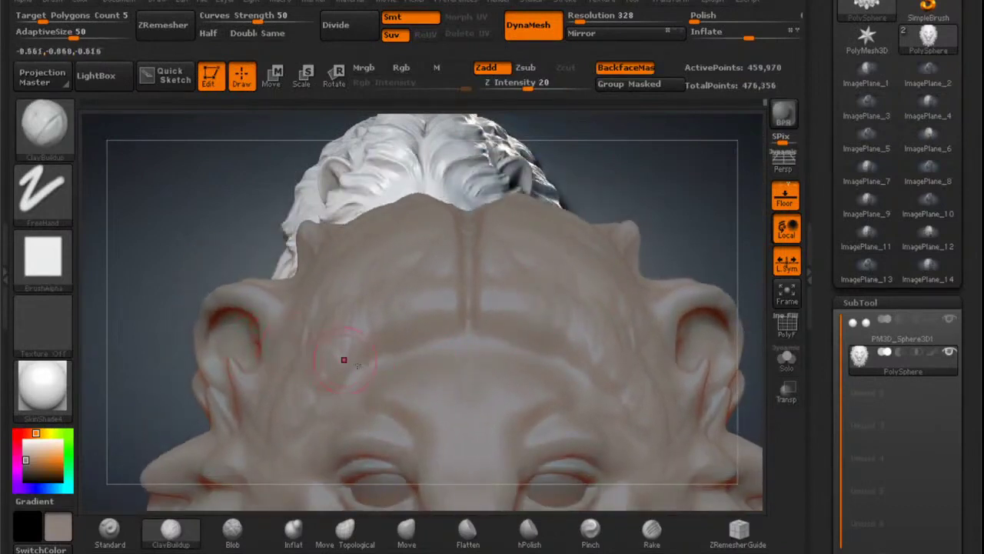
pyautogui.click(111, 529)
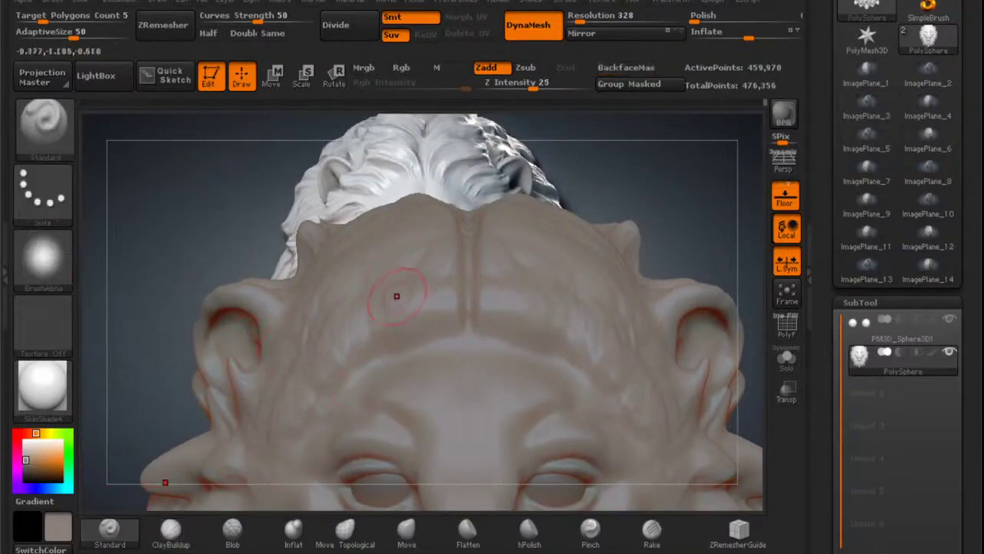
pyautogui.click(43, 262)
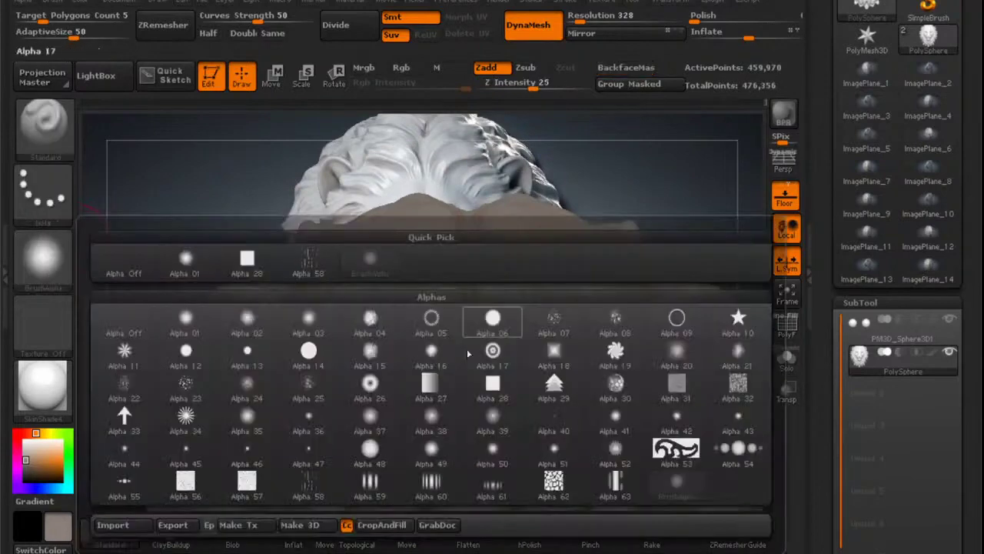
pyautogui.click(369, 483)
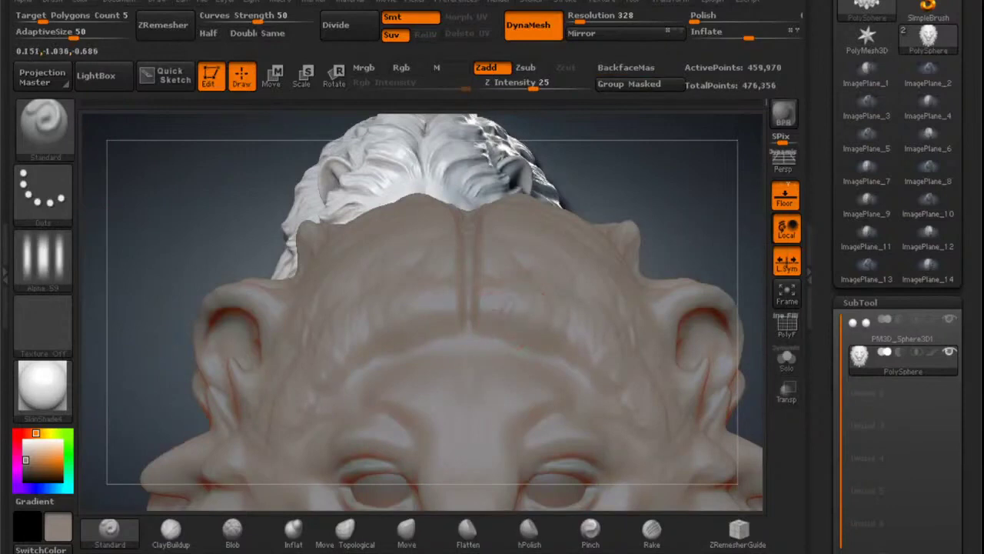
pyautogui.rightClick(513, 292)
pyautogui.moveTo(498, 299); pyautogui.dragTo(519, 298)
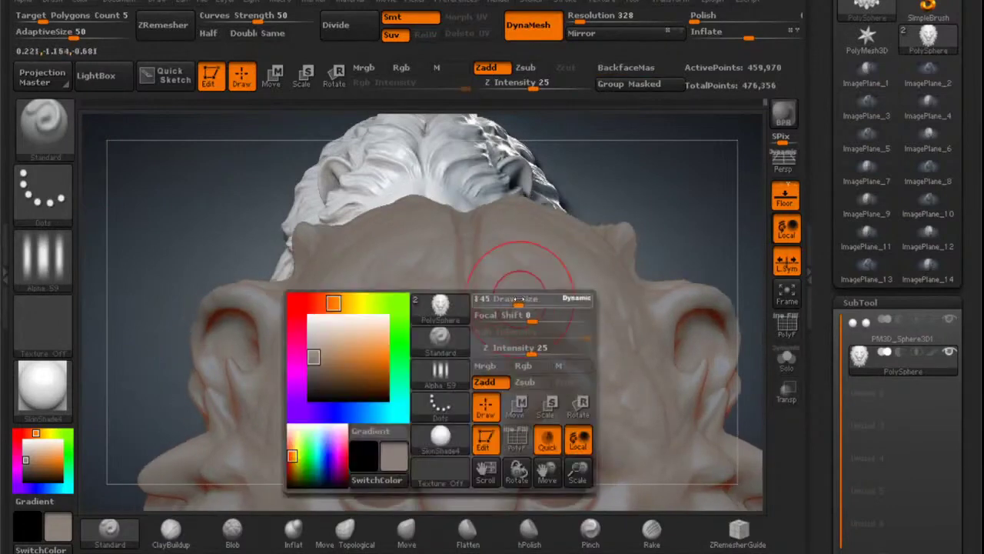
# Update the DynaMesh at resolution 328, smooth the parting and stroke hair strands beside it with the striped Standard brush.
pyautogui.keyDown('ctrl'); pyautogui.moveTo(670, 175); pyautogui.dragTo(690, 219); pyautogui.keyUp('ctrl')
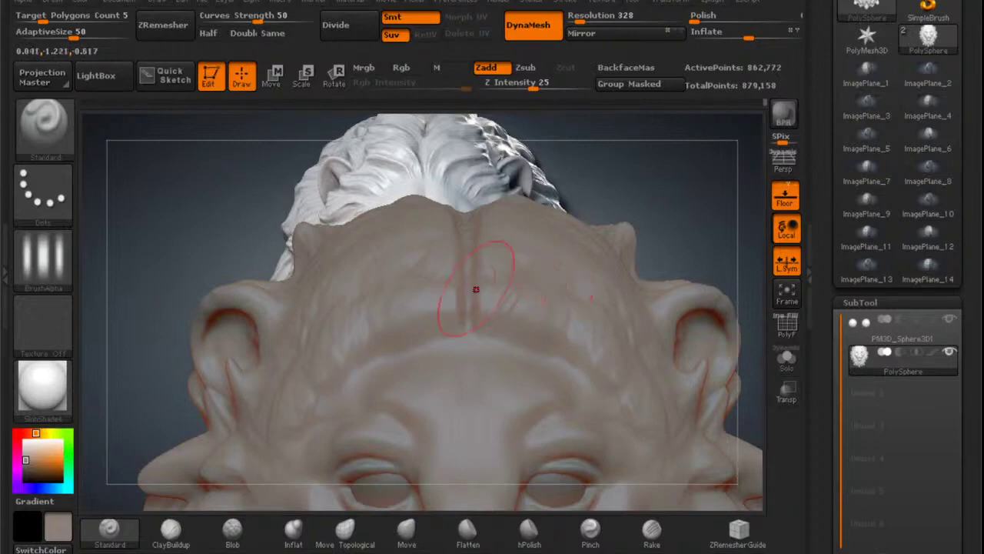
pyautogui.moveTo(484, 314)
pyautogui.keyDown('shift'); pyautogui.mouseDown()
pyautogui.moveTo(490, 301)
pyautogui.moveTo(466, 286)
pyautogui.mouseUp(); pyautogui.keyUp('shift')
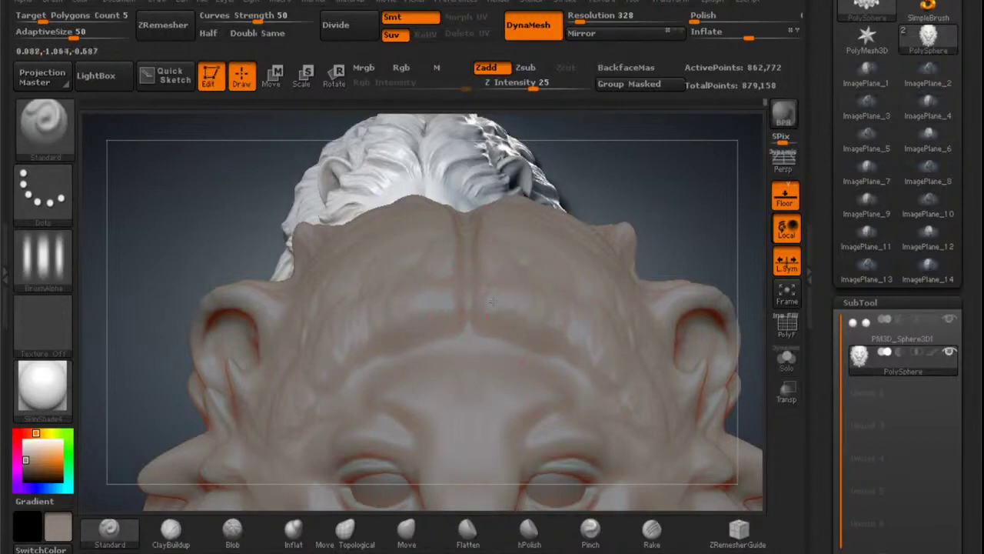
pyautogui.moveTo(497, 300); pyautogui.dragTo(530, 253)
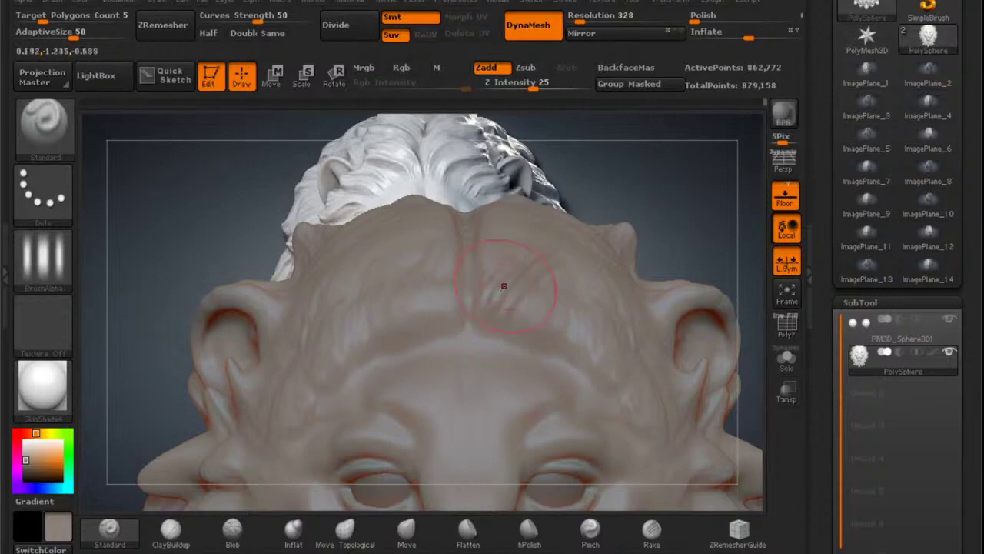
# Stroke striped hair strands with the Standard brush along the hairline, from beside the central parting toward the ear.
pyautogui.moveTo(513, 311)
pyautogui.mouseDown()
pyautogui.moveTo(534, 281)
pyautogui.moveTo(553, 292)
pyautogui.mouseUp()
pyautogui.moveTo(536, 337); pyautogui.dragTo(589, 300)
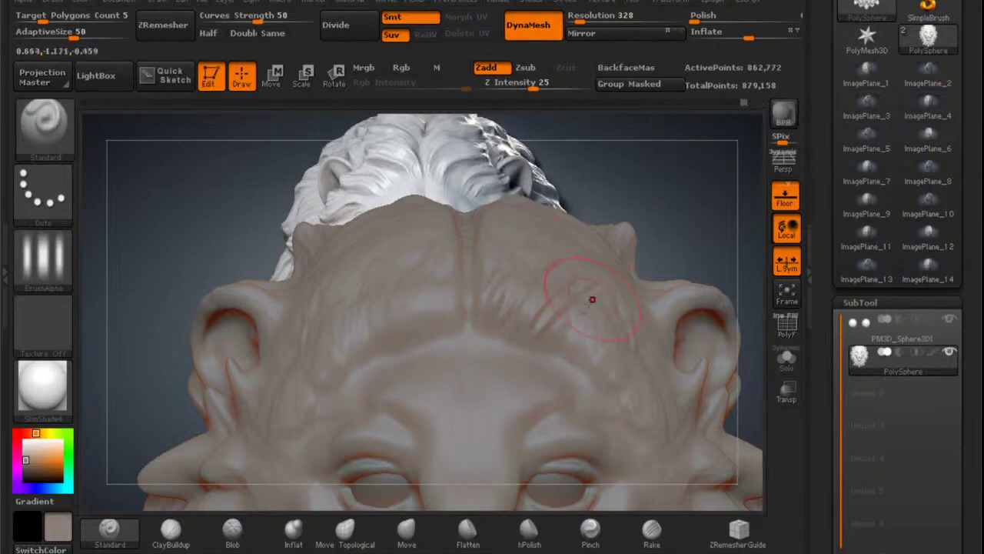
pyautogui.keyDown('alt'); pyautogui.moveTo(551, 302); pyautogui.dragTo(505, 256, button='right'); pyautogui.keyUp('alt')
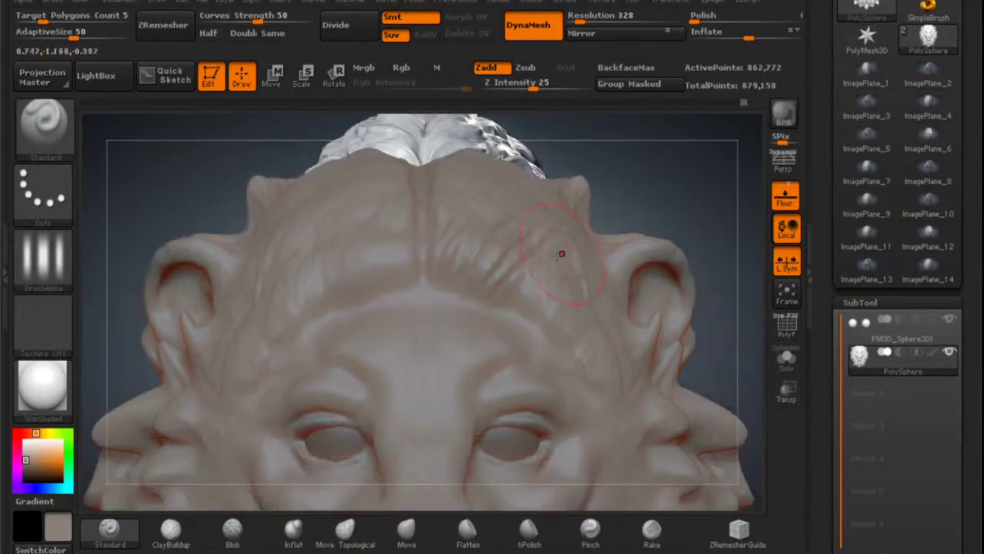
pyautogui.moveTo(505, 289); pyautogui.dragTo(582, 254)
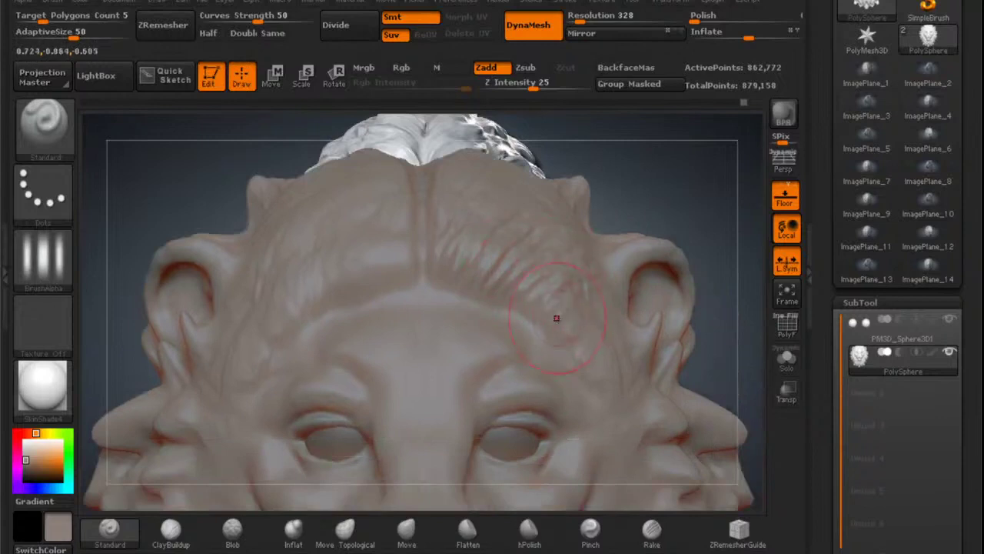
# Fill the hair area between the parting and the ear with denser striped strands, running up from the hairline over the top.
pyautogui.moveTo(604, 305)
pyautogui.mouseDown(button='right')
pyautogui.moveTo(582, 299)
pyautogui.moveTo(510, 460)
pyautogui.moveTo(536, 398)
pyautogui.mouseUp(button='right')
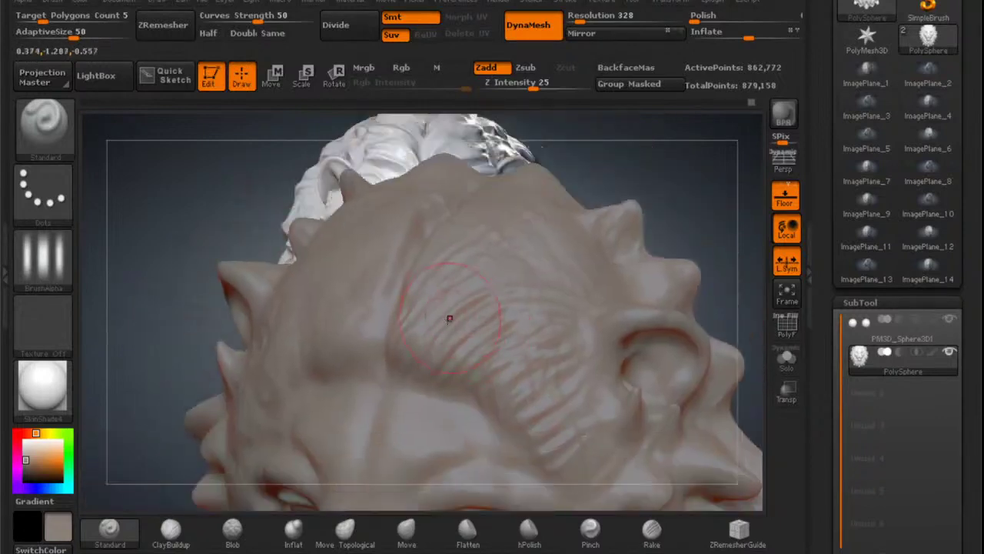
pyautogui.moveTo(441, 284); pyautogui.dragTo(409, 317)
pyautogui.moveTo(472, 285); pyautogui.dragTo(445, 350)
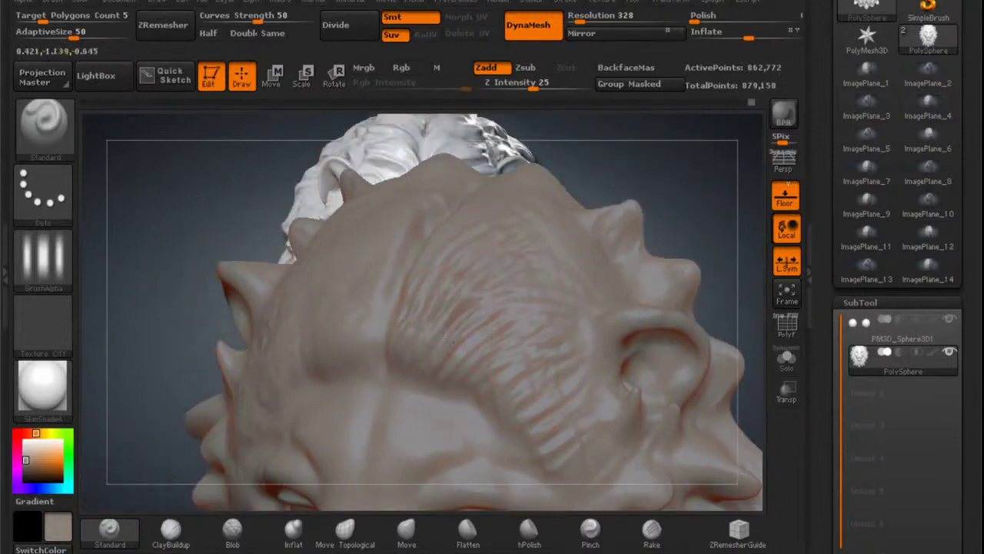
pyautogui.moveTo(550, 255); pyautogui.dragTo(484, 301)
pyautogui.moveTo(567, 271); pyautogui.dragTo(507, 353)
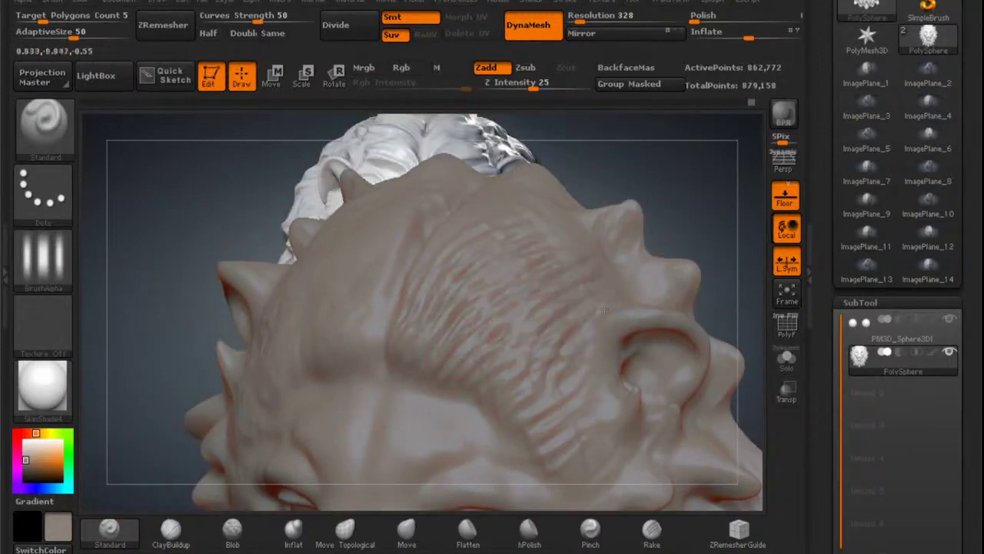
pyautogui.moveTo(431, 246)
pyautogui.mouseDown(button='right')
pyautogui.moveTo(457, 301)
pyautogui.moveTo(507, 355)
pyautogui.mouseUp(button='right')
pyautogui.moveTo(466, 304); pyautogui.dragTo(452, 329)
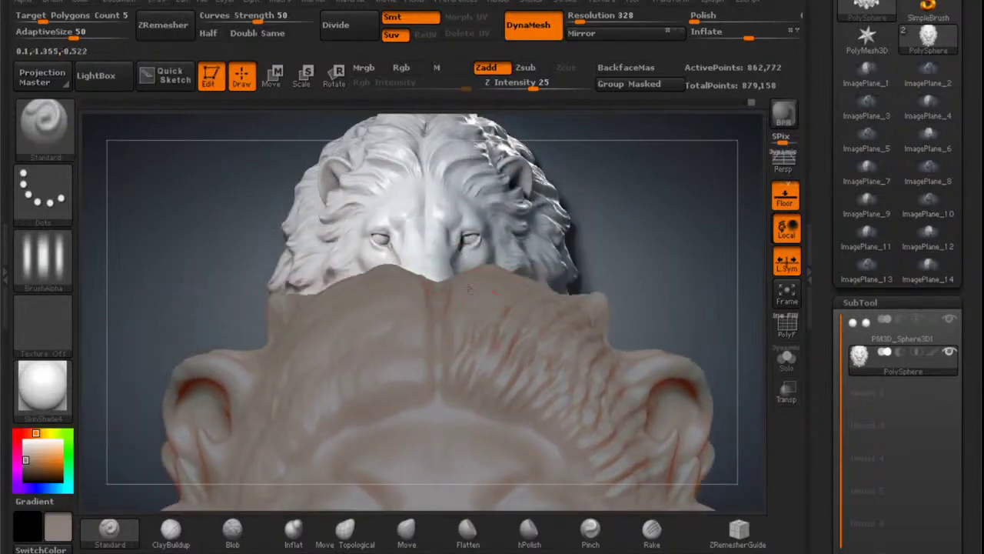
# Extend the striped strands over the back of the crown down toward the ear and smooth the streaks above the forehead.
pyautogui.moveTo(487, 305)
pyautogui.mouseDown(button='right')
pyautogui.moveTo(513, 330)
pyautogui.moveTo(501, 335)
pyautogui.moveTo(446, 284)
pyautogui.mouseUp(button='right')
pyautogui.moveTo(446, 283)
pyautogui.mouseDown()
pyautogui.moveTo(510, 218)
pyautogui.moveTo(487, 182)
pyautogui.mouseUp()
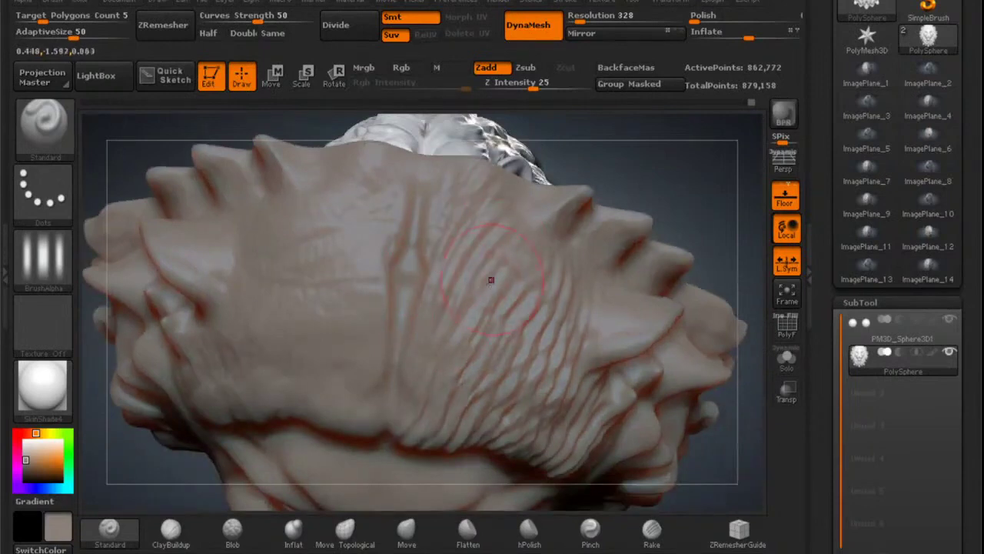
pyautogui.moveTo(490, 279); pyautogui.dragTo(546, 232)
pyautogui.moveTo(516, 303)
pyautogui.mouseDown()
pyautogui.moveTo(555, 280)
pyautogui.moveTo(582, 237)
pyautogui.mouseUp()
pyautogui.moveTo(549, 361); pyautogui.dragTo(640, 302)
pyautogui.moveTo(642, 303); pyautogui.dragTo(661, 315, button='right')
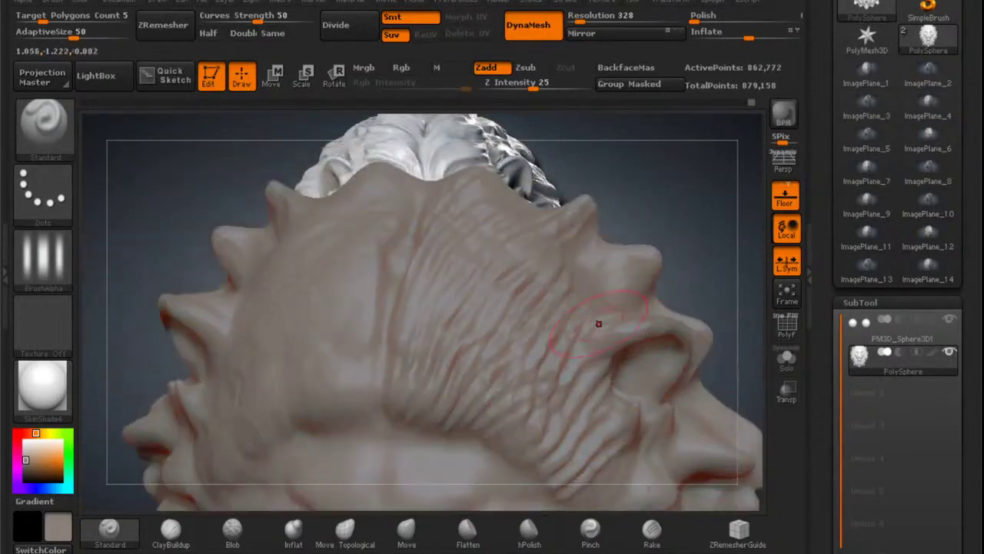
pyautogui.moveTo(597, 324); pyautogui.dragTo(549, 287, button='right')
pyautogui.keyDown('shift'); pyautogui.moveTo(481, 268); pyautogui.dragTo(457, 347); pyautogui.keyUp('shift')
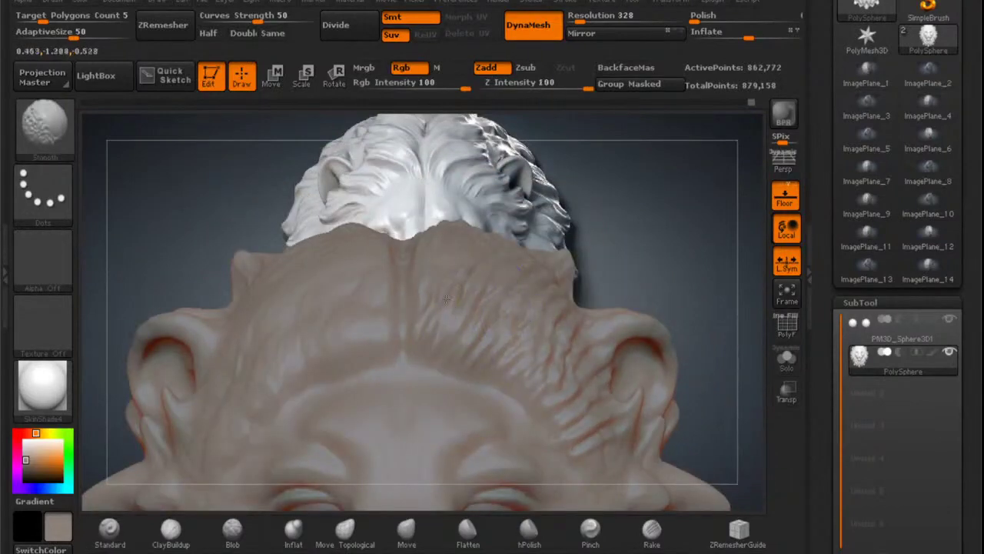
# Set the Standard brush's Z Intensity to 33, streak the hair on the unstreaked side of the parting and soften the strokes.
pyautogui.keyDown('alt'); pyautogui.moveTo(460, 295); pyautogui.dragTo(570, 323, button='right'); pyautogui.keyUp('alt')
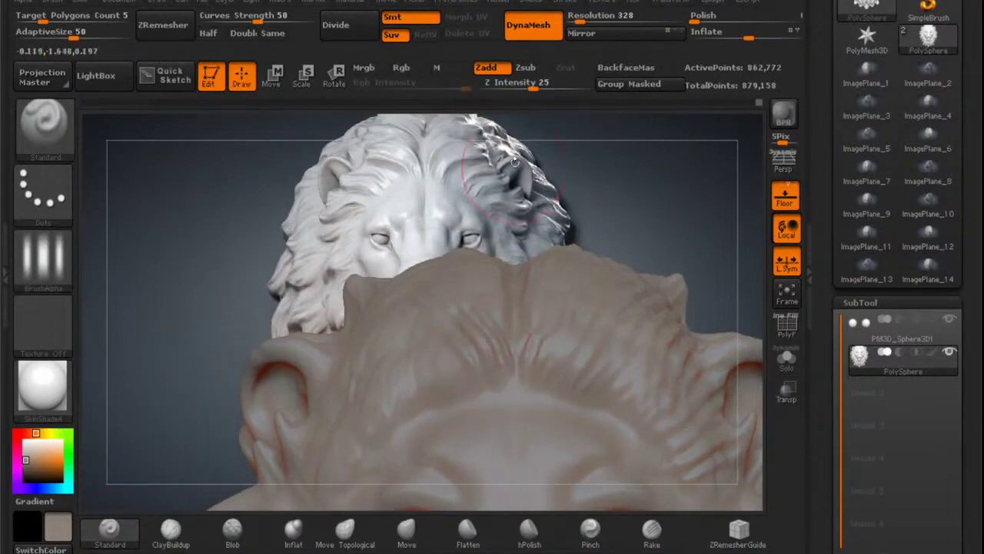
pyautogui.moveTo(534, 86); pyautogui.dragTo(542, 86)
pyautogui.moveTo(480, 355)
pyautogui.mouseDown()
pyautogui.moveTo(444, 291)
pyautogui.moveTo(419, 276)
pyautogui.mouseUp()
pyautogui.moveTo(423, 284)
pyautogui.mouseDown(button='right')
pyautogui.moveTo(486, 352)
pyautogui.moveTo(453, 343)
pyautogui.mouseUp(button='right')
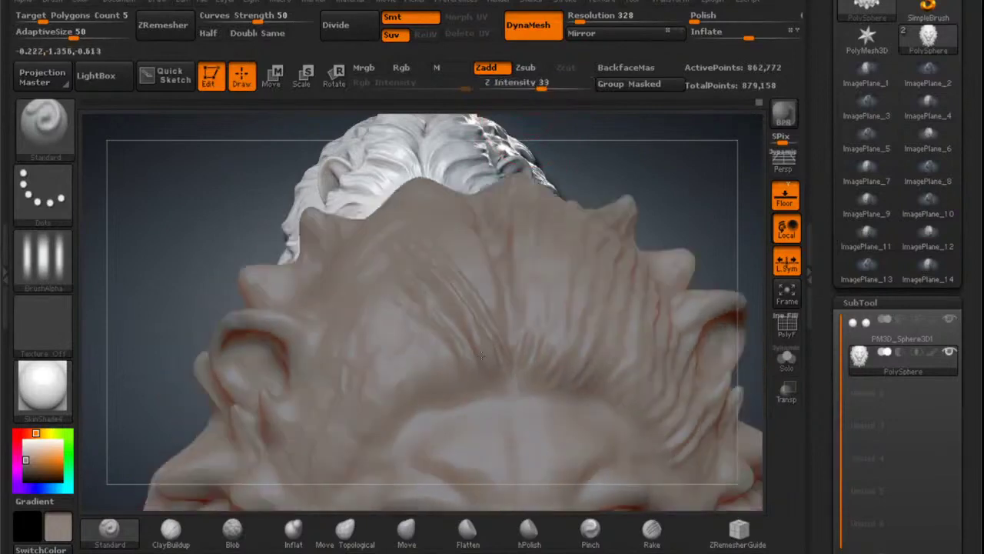
pyautogui.keyDown('shift'); pyautogui.moveTo(396, 278); pyautogui.dragTo(384, 300); pyautogui.keyUp('shift')
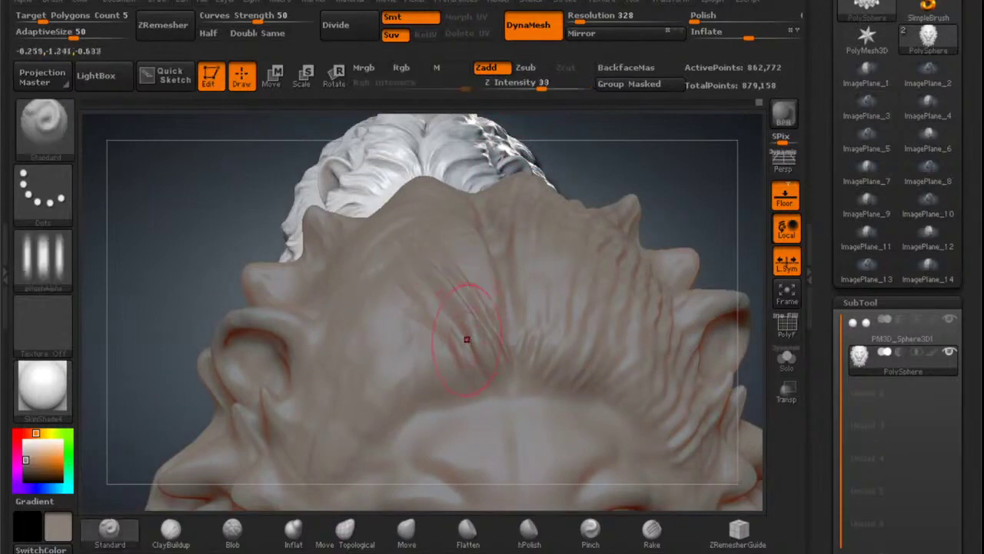
# Streak strands from the parting down to the temple in front of the ear, undoing and redrawing the strokes above the temple.
pyautogui.moveTo(466, 338); pyautogui.dragTo(491, 349, button='right')
pyautogui.moveTo(492, 365)
pyautogui.mouseDown()
pyautogui.moveTo(413, 290)
pyautogui.moveTo(407, 323)
pyautogui.mouseUp()
pyautogui.moveTo(455, 386); pyautogui.dragTo(356, 356)
pyautogui.moveTo(419, 382); pyautogui.dragTo(382, 405)
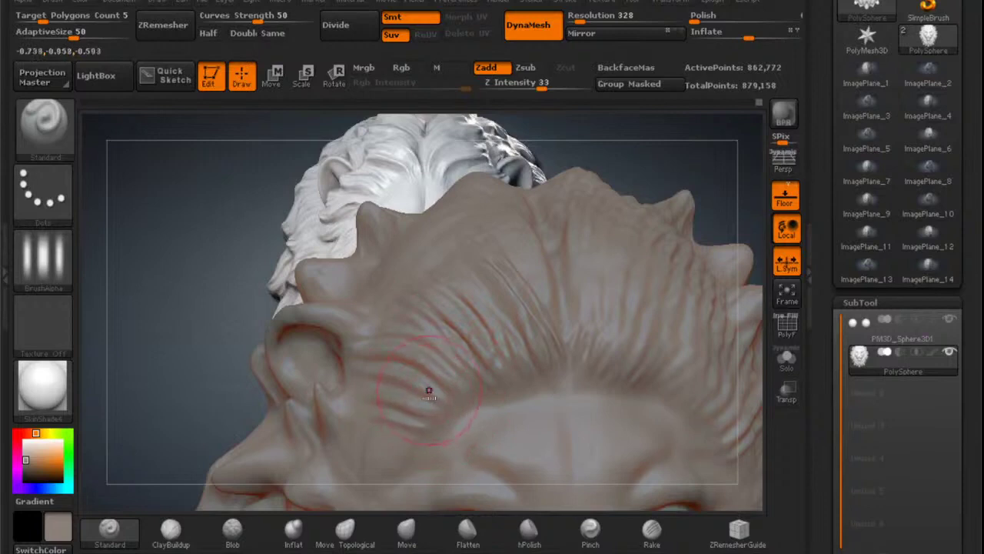
pyautogui.hotkey('ctrl', 'z')
pyautogui.hotkey('ctrl', 'z')
pyautogui.moveTo(438, 387)
pyautogui.mouseDown()
pyautogui.moveTo(389, 343)
pyautogui.moveTo(417, 367)
pyautogui.moveTo(398, 351)
pyautogui.mouseUp()
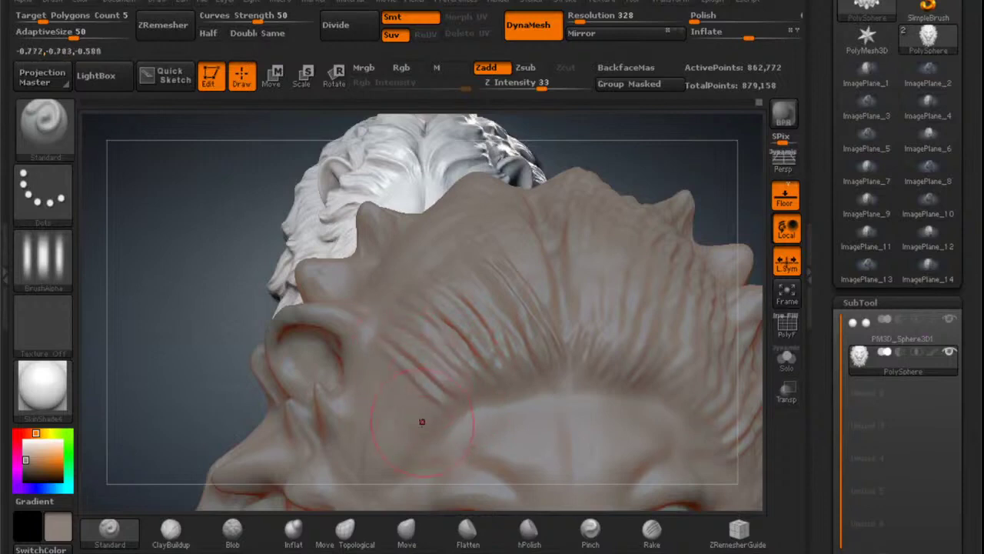
pyautogui.moveTo(422, 422); pyautogui.dragTo(375, 398)
pyautogui.moveTo(404, 438)
pyautogui.mouseDown()
pyautogui.moveTo(354, 441)
pyautogui.moveTo(381, 429)
pyautogui.moveTo(426, 433)
pyautogui.moveTo(400, 420)
pyautogui.moveTo(441, 413)
pyautogui.mouseUp()
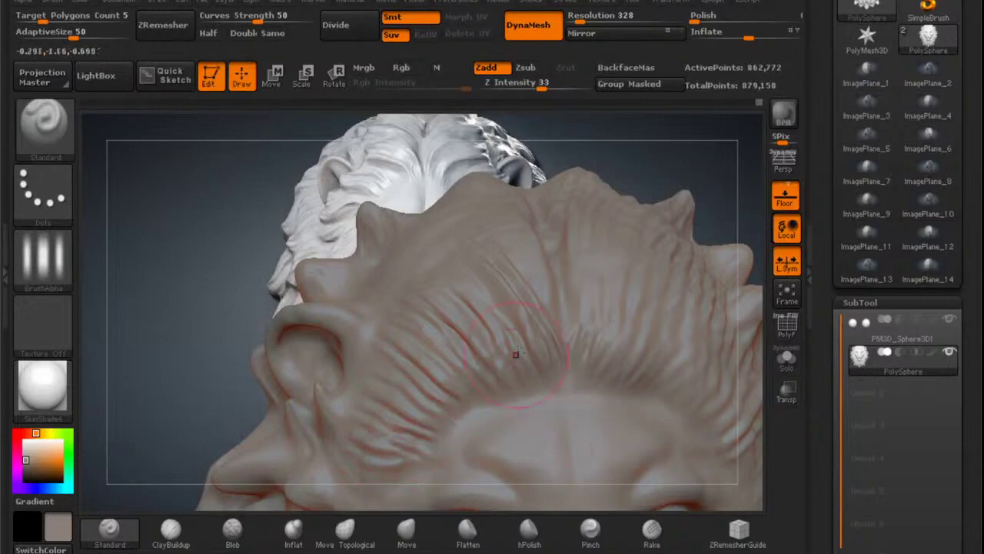
# Try to continue the striped strands from the parting over the back of the crown, and undo the last strokes.
pyautogui.moveTo(529, 307); pyautogui.dragTo(498, 252)
pyautogui.moveTo(727, 171)
pyautogui.mouseDown()
pyautogui.moveTo(707, 139)
pyautogui.moveTo(724, 194)
pyautogui.moveTo(711, 238)
pyautogui.mouseUp()
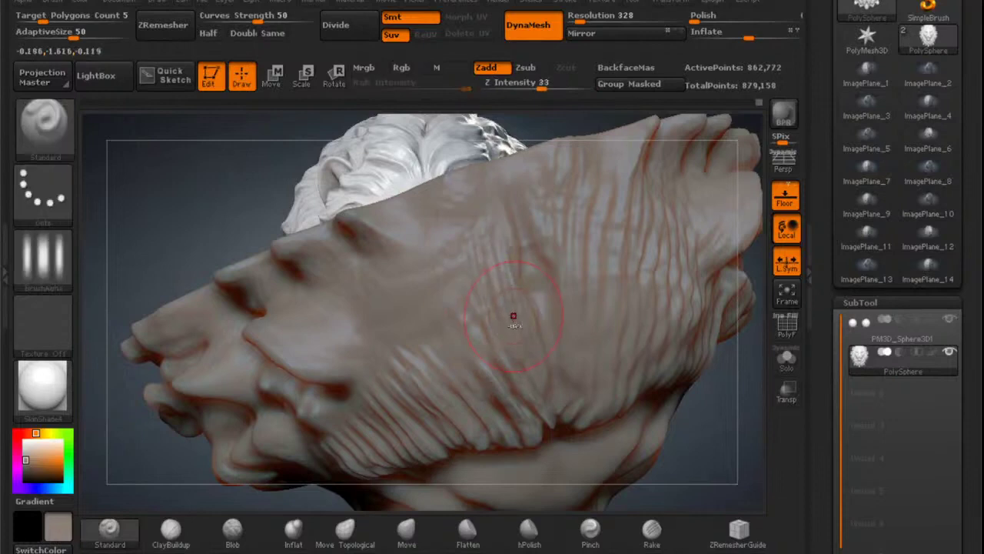
pyautogui.hotkey('ctrl', 'z')
pyautogui.hotkey('ctrl', 'z')
# Switch to the ClayBuildup brush and build up hair locks on both sides of the parting over the crown.
pyautogui.keyDown('alt'); pyautogui.moveTo(506, 305); pyautogui.dragTo(519, 332, button='right'); pyautogui.keyUp('alt')
pyautogui.click(171, 532)
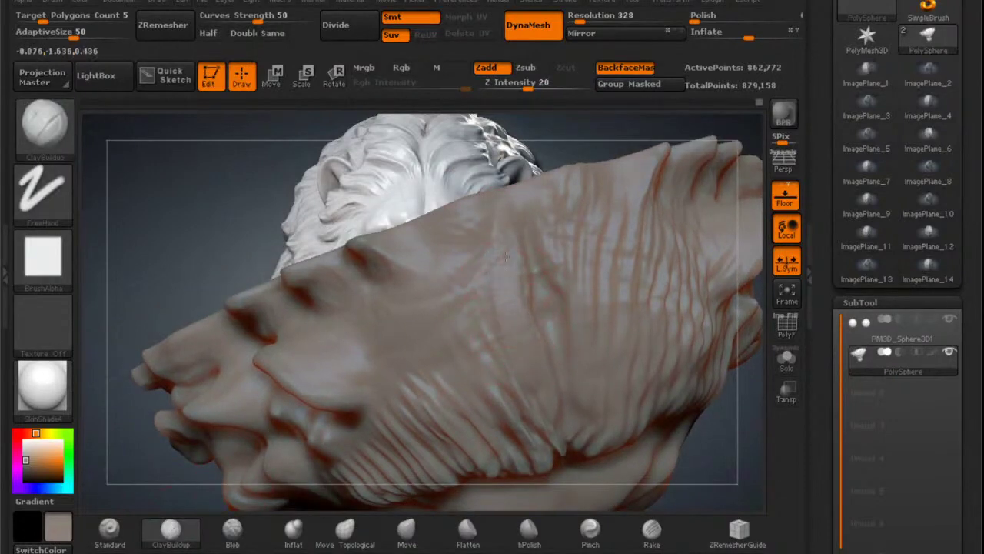
pyautogui.moveTo(482, 214); pyautogui.dragTo(480, 263, button='right')
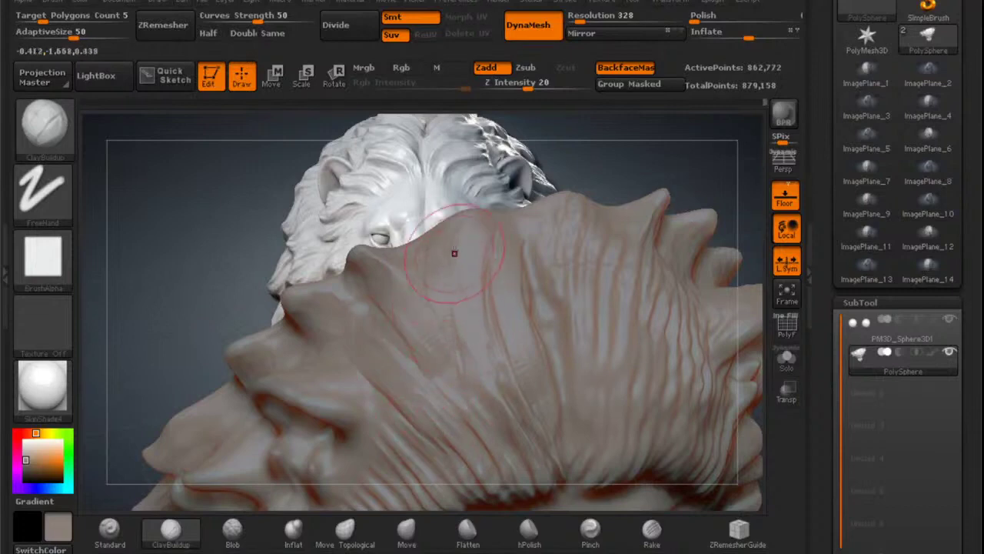
pyautogui.moveTo(611, 325)
pyautogui.keyDown('alt'); pyautogui.mouseDown(button='right')
pyautogui.moveTo(524, 324)
pyautogui.moveTo(507, 404)
pyautogui.mouseUp(button='right'); pyautogui.keyUp('alt')
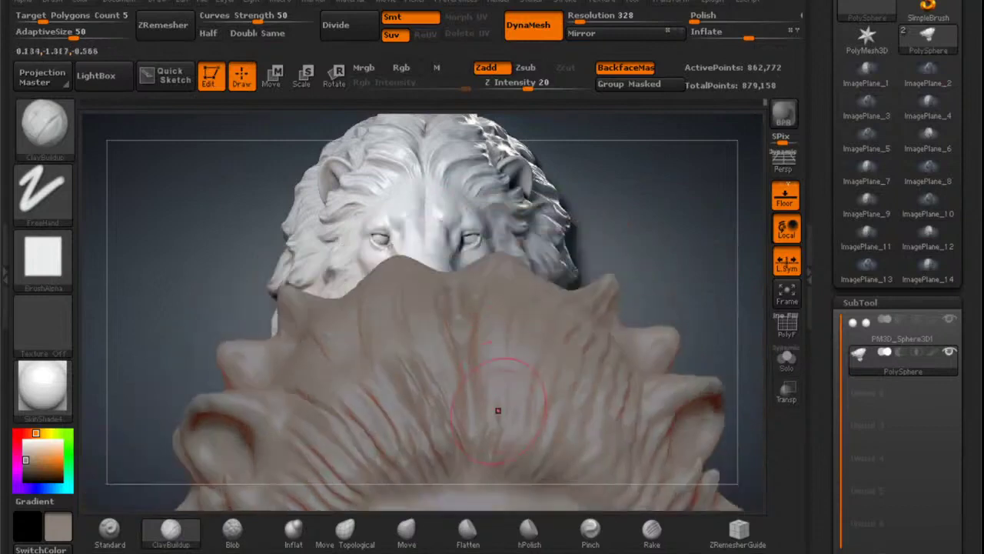
pyautogui.moveTo(508, 383)
pyautogui.mouseDown()
pyautogui.moveTo(527, 362)
pyautogui.moveTo(525, 387)
pyautogui.moveTo(555, 302)
pyautogui.moveTo(521, 408)
pyautogui.moveTo(530, 411)
pyautogui.mouseUp()
# Build up longer, broader hair locks with ClayBuildup on the side of the crown above and behind the ear.
pyautogui.moveTo(591, 363); pyautogui.dragTo(635, 225, button='right')
pyautogui.moveTo(448, 285); pyautogui.dragTo(507, 254, button='right')
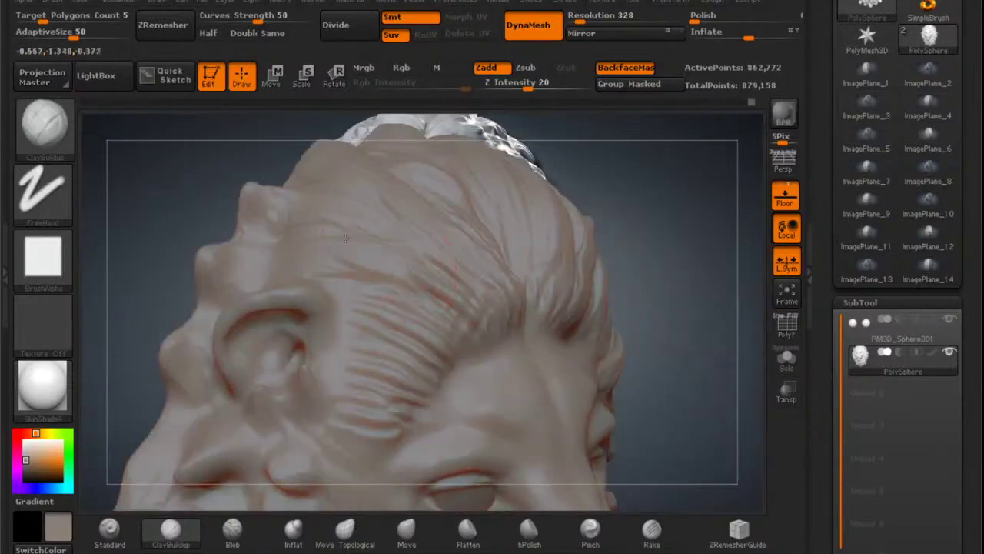
pyautogui.moveTo(420, 246)
pyautogui.mouseDown(button='right')
pyautogui.moveTo(412, 308)
pyautogui.moveTo(453, 292)
pyautogui.moveTo(361, 362)
pyautogui.mouseUp(button='right')
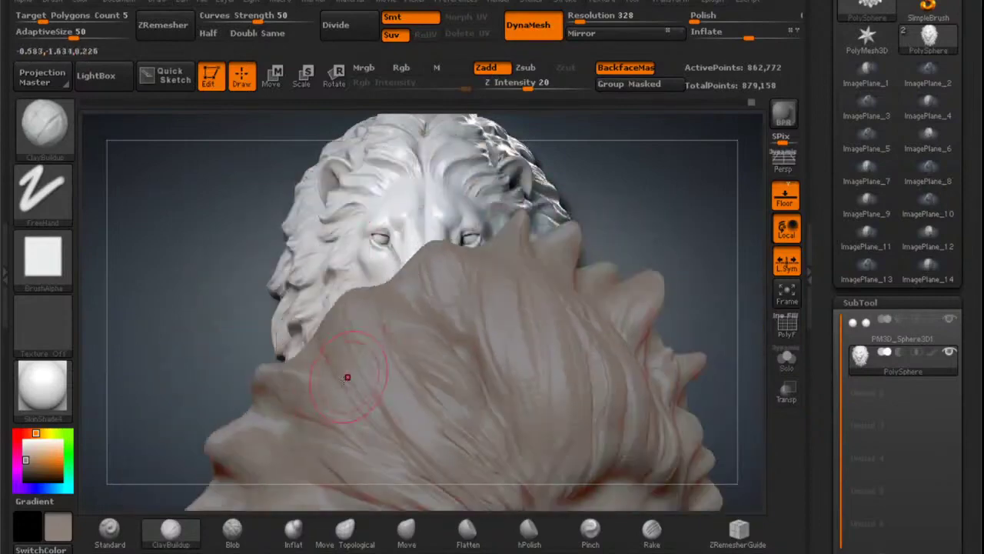
pyautogui.moveTo(347, 376)
pyautogui.mouseDown()
pyautogui.moveTo(350, 451)
pyautogui.moveTo(351, 419)
pyautogui.mouseUp()
pyautogui.moveTo(351, 417); pyautogui.dragTo(323, 432, button='right')
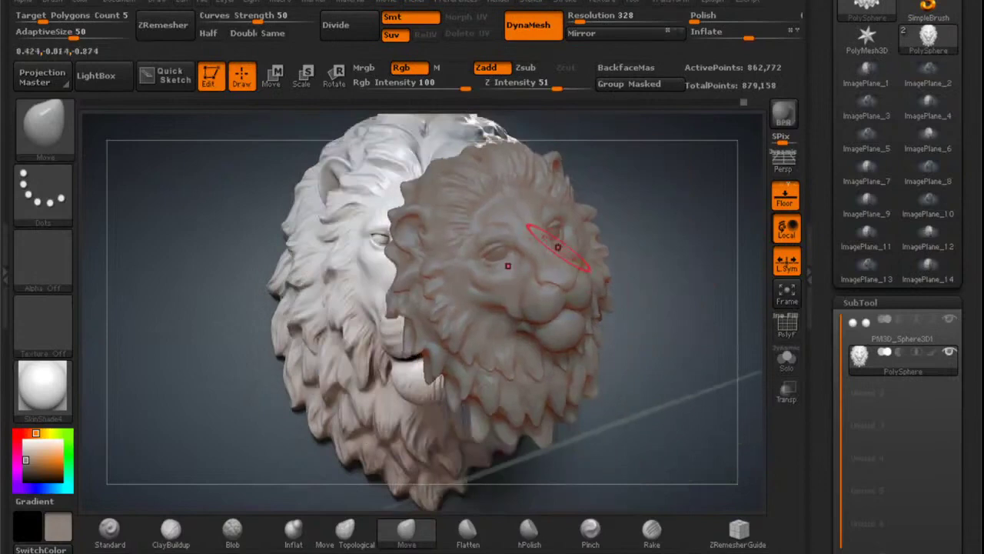
# Adjust the Move brush's draw size and reshape the upper outer rim of the ear.
pyautogui.moveTo(583, 199)
pyautogui.keyDown('alt'); pyautogui.mouseDown(button='right')
pyautogui.moveTo(599, 202)
pyautogui.moveTo(587, 266)
pyautogui.moveTo(635, 350)
pyautogui.moveTo(591, 262)
pyautogui.mouseUp(button='right'); pyautogui.keyUp('alt')
pyautogui.moveTo(637, 203)
pyautogui.keyDown('alt'); pyautogui.mouseDown(button='right')
pyautogui.moveTo(664, 240)
pyautogui.moveTo(617, 251)
pyautogui.moveTo(648, 282)
pyautogui.moveTo(652, 315)
pyautogui.mouseUp(button='right'); pyautogui.keyUp('alt')
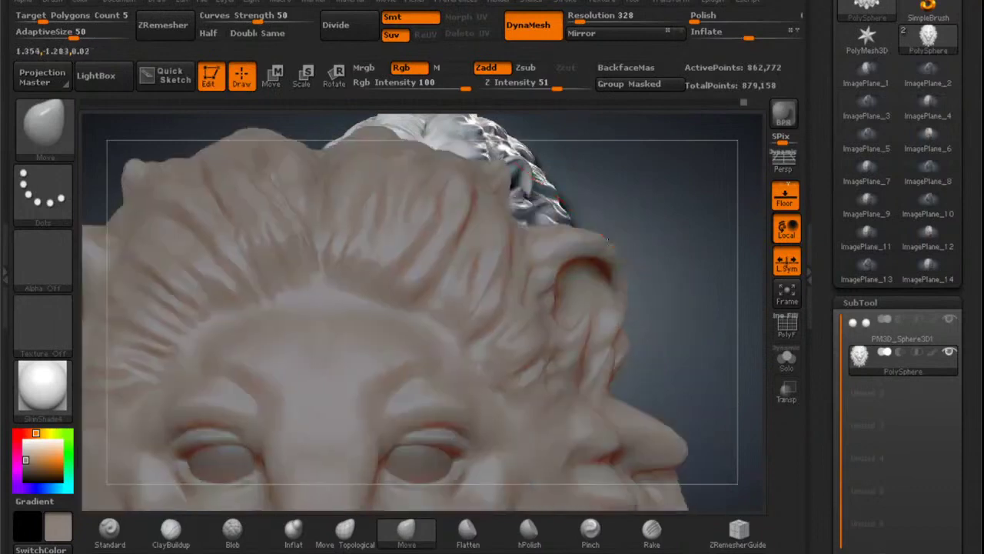
pyautogui.press('space')
pyautogui.moveTo(566, 237); pyautogui.dragTo(555, 237)
pyautogui.moveTo(618, 250); pyautogui.dragTo(605, 245, button='right')
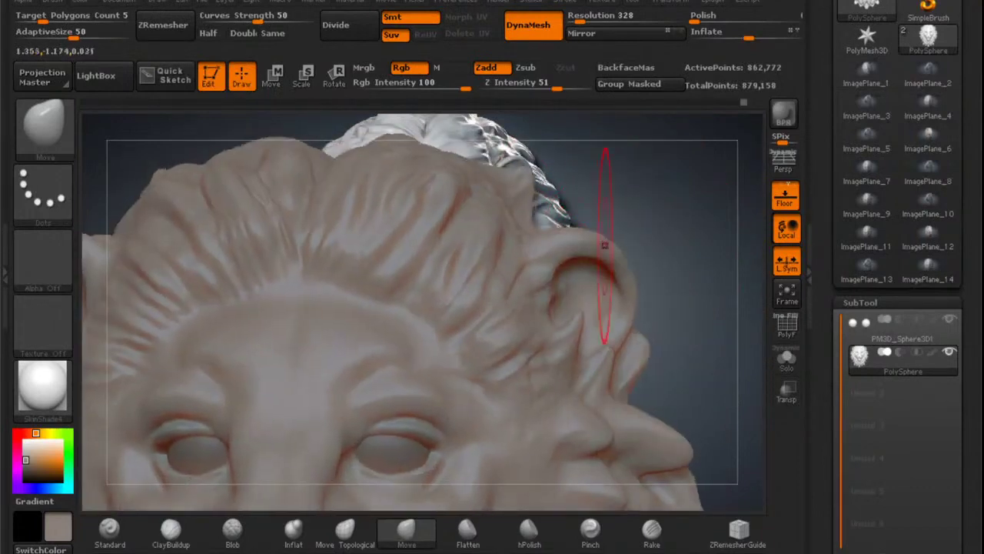
pyautogui.moveTo(596, 236)
pyautogui.mouseDown()
pyautogui.moveTo(605, 251)
pyautogui.moveTo(571, 242)
pyautogui.moveTo(613, 266)
pyautogui.mouseUp()
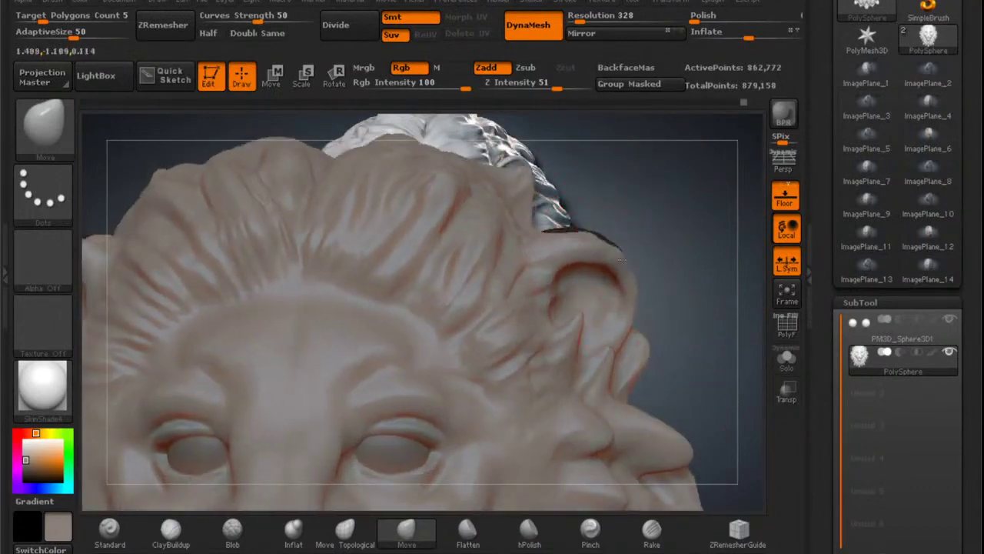
# Reduce the Move brush's draw size and reposition the lock tips along the lower edge of the mane.
pyautogui.moveTo(425, 310); pyautogui.dragTo(410, 310)
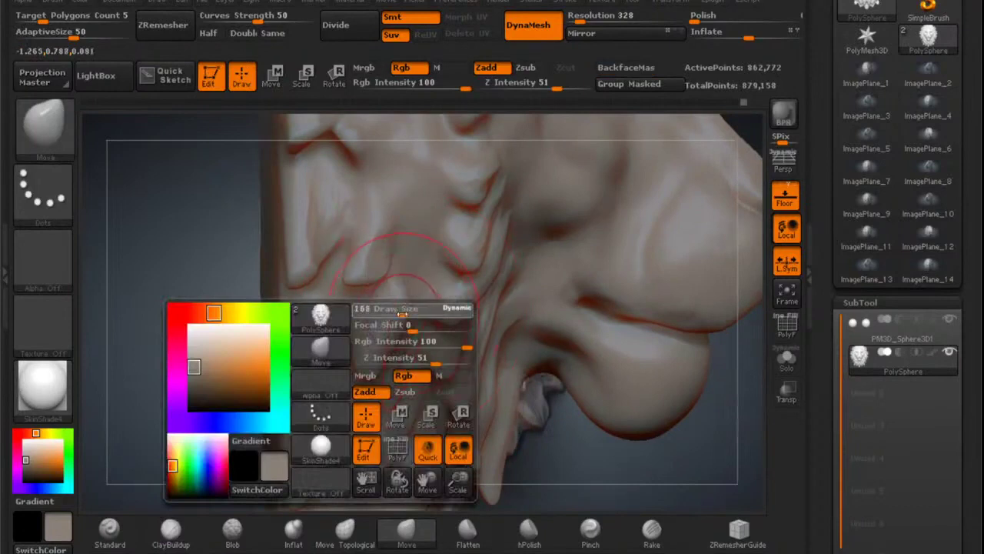
pyautogui.moveTo(410, 307)
pyautogui.mouseDown(button='right')
pyautogui.moveTo(419, 301)
pyautogui.moveTo(399, 304)
pyautogui.mouseUp(button='right')
pyautogui.moveTo(406, 312); pyautogui.dragTo(398, 315)
pyautogui.moveTo(377, 374); pyautogui.dragTo(387, 381)
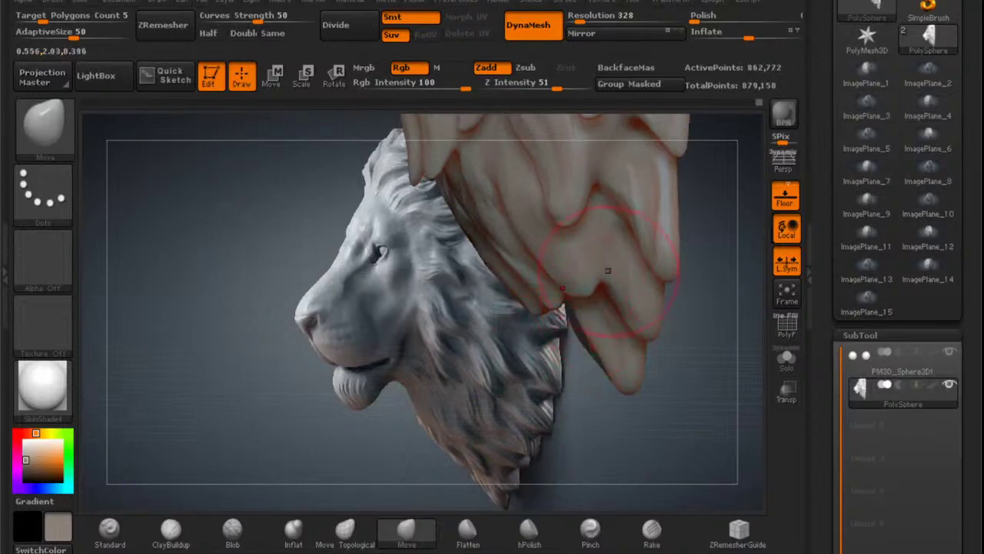
pyautogui.moveTo(584, 303)
pyautogui.mouseDown()
pyautogui.moveTo(576, 277)
pyautogui.moveTo(581, 288)
pyautogui.mouseUp()
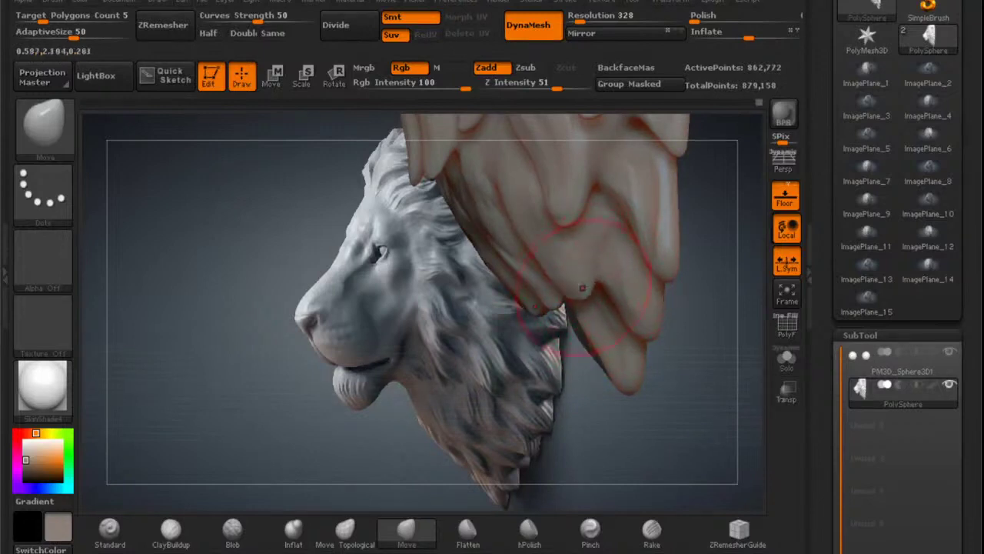
pyautogui.moveTo(594, 257)
pyautogui.mouseDown(button='right')
pyautogui.moveTo(650, 260)
pyautogui.moveTo(574, 243)
pyautogui.moveTo(568, 301)
pyautogui.mouseUp(button='right')
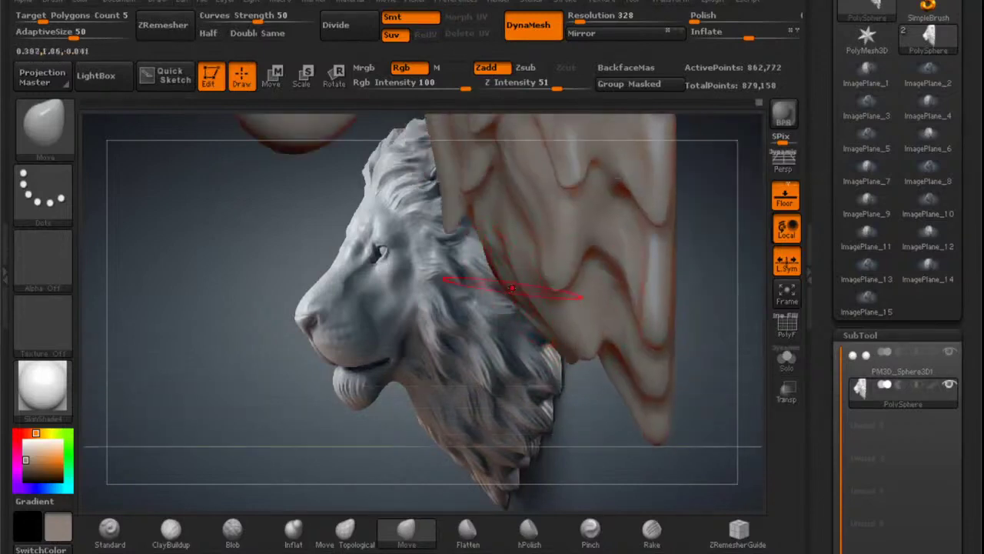
# Adjust the Move brush's draw size, then use ClayBuildup to refine the mane locks beside the corner of the mouth.
pyautogui.keyDown('alt'); pyautogui.moveTo(522, 263); pyautogui.dragTo(569, 399, button='right'); pyautogui.keyUp('alt')
pyautogui.moveTo(538, 308)
pyautogui.keyDown('ctrl'); pyautogui.mouseDown(button='right')
pyautogui.moveTo(525, 258)
pyautogui.moveTo(540, 264)
pyautogui.mouseUp(button='right'); pyautogui.keyUp('ctrl')
pyautogui.press('space')
pyautogui.moveTo(540, 264); pyautogui.dragTo(553, 263)
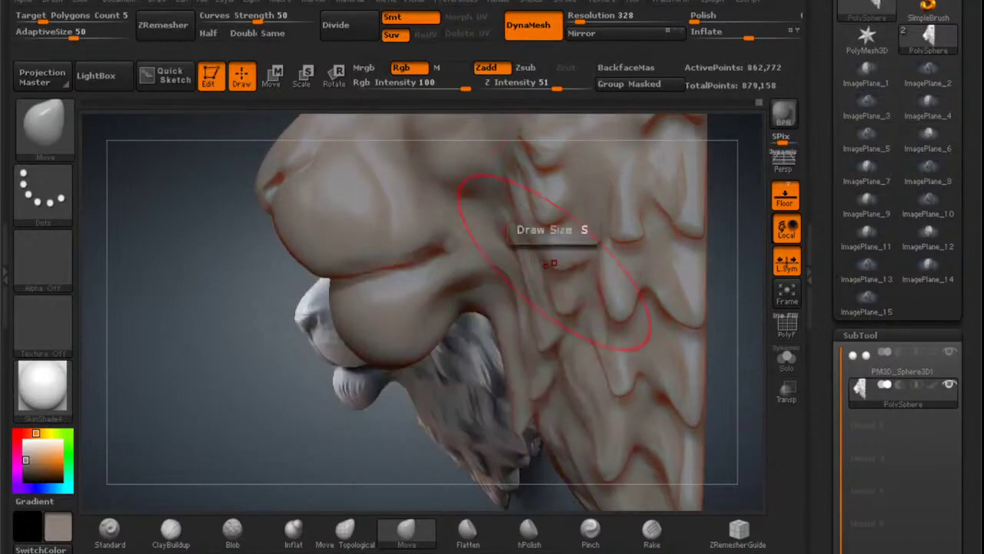
pyautogui.moveTo(554, 263)
pyautogui.mouseDown(button='right')
pyautogui.moveTo(514, 260)
pyautogui.moveTo(550, 261)
pyautogui.mouseUp(button='right')
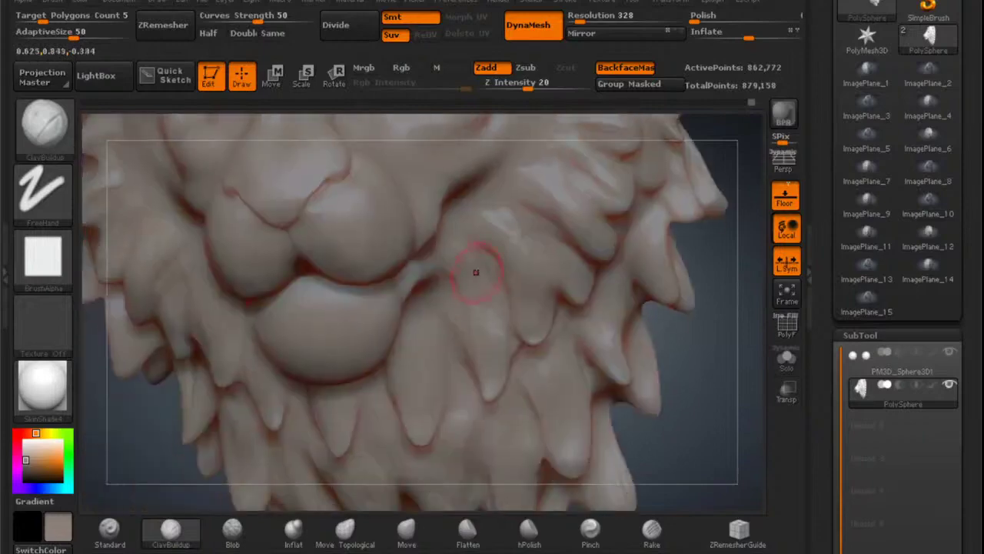
pyautogui.moveTo(476, 272)
pyautogui.mouseDown(button='right')
pyautogui.moveTo(517, 262)
pyautogui.moveTo(530, 246)
pyautogui.moveTo(504, 288)
pyautogui.moveTo(541, 296)
pyautogui.moveTo(353, 419)
pyautogui.mouseUp(button='right')
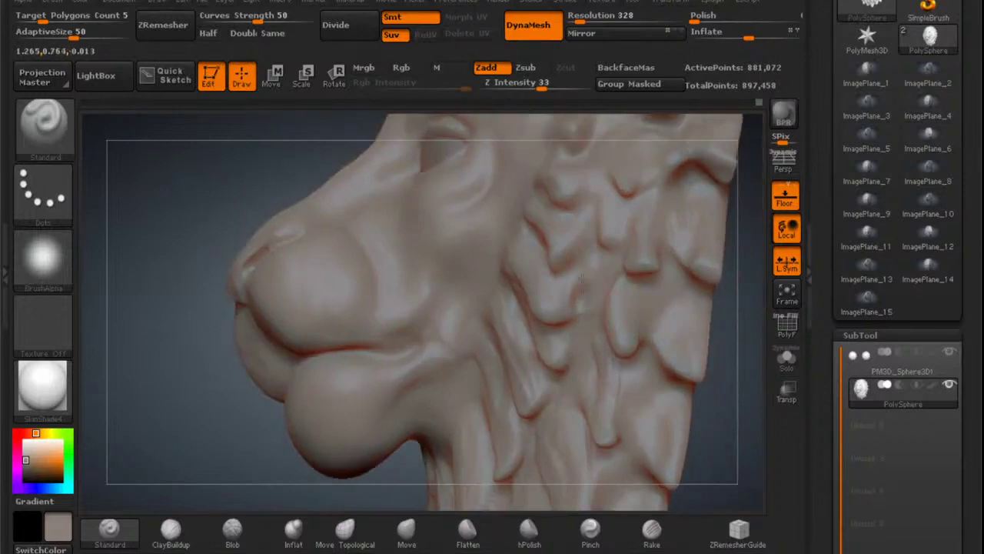
# Shape the mane locks behind the cheek with the Standard brush and smooth the transitions between them.
pyautogui.moveTo(582, 278)
pyautogui.mouseDown()
pyautogui.moveTo(583, 301)
pyautogui.moveTo(598, 305)
pyautogui.mouseUp()
pyautogui.moveTo(611, 379)
pyautogui.mouseDown(button='right')
pyautogui.moveTo(658, 375)
pyautogui.moveTo(626, 357)
pyautogui.mouseUp(button='right')
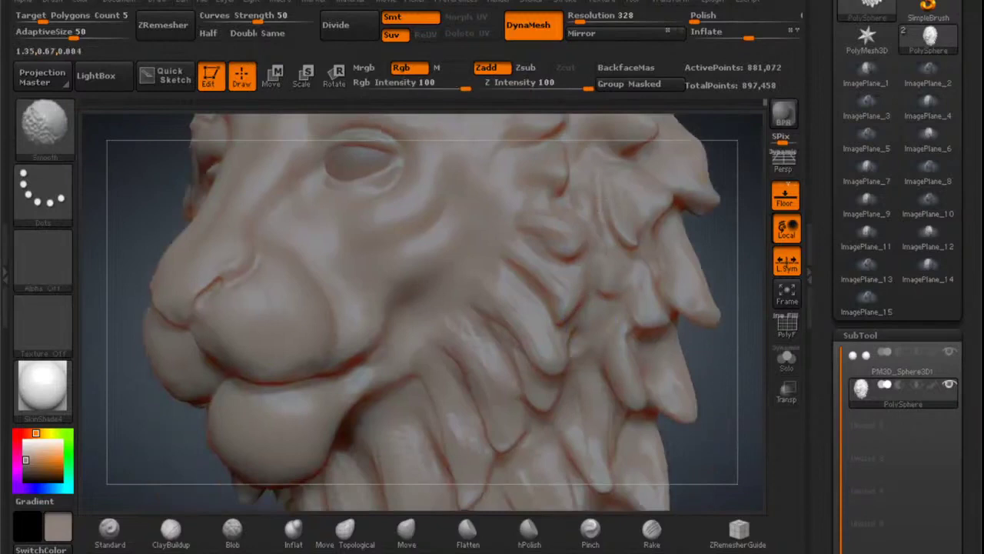
pyautogui.moveTo(592, 293)
pyautogui.mouseDown(button='right')
pyautogui.moveTo(580, 285)
pyautogui.moveTo(593, 268)
pyautogui.moveTo(564, 229)
pyautogui.mouseUp(button='right')
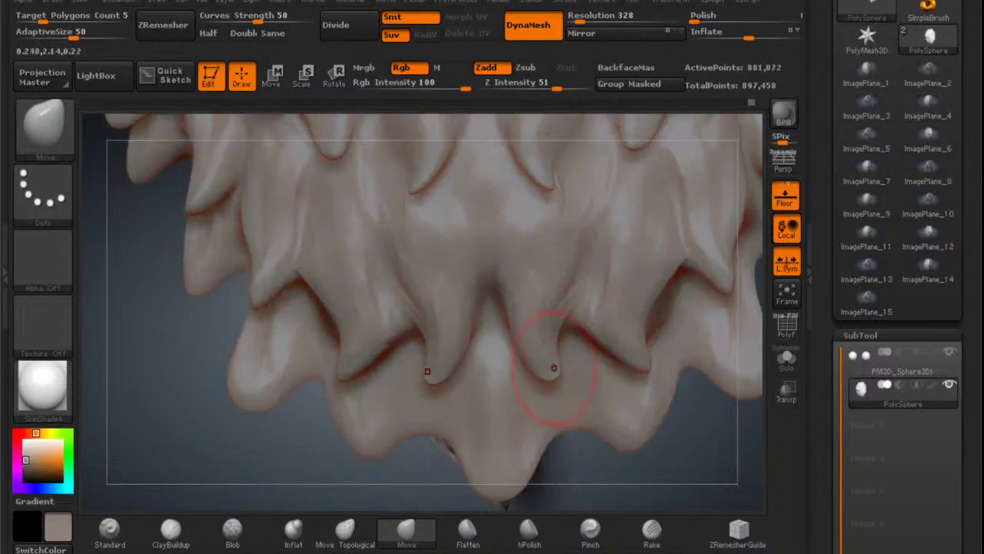
# Reposition the two central lock tips below the chin inward and downward with the Move brush.
pyautogui.moveTo(554, 367); pyautogui.dragTo(545, 387)
pyautogui.moveTo(439, 385); pyautogui.dragTo(451, 386)
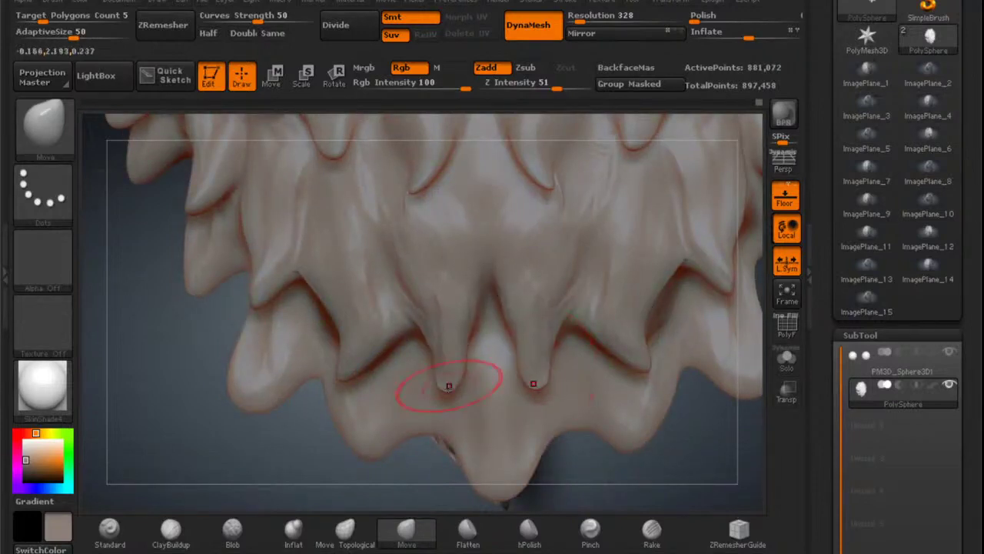
pyautogui.keyDown('alt'); pyautogui.moveTo(525, 478); pyautogui.dragTo(538, 357, button='right'); pyautogui.keyUp('alt')
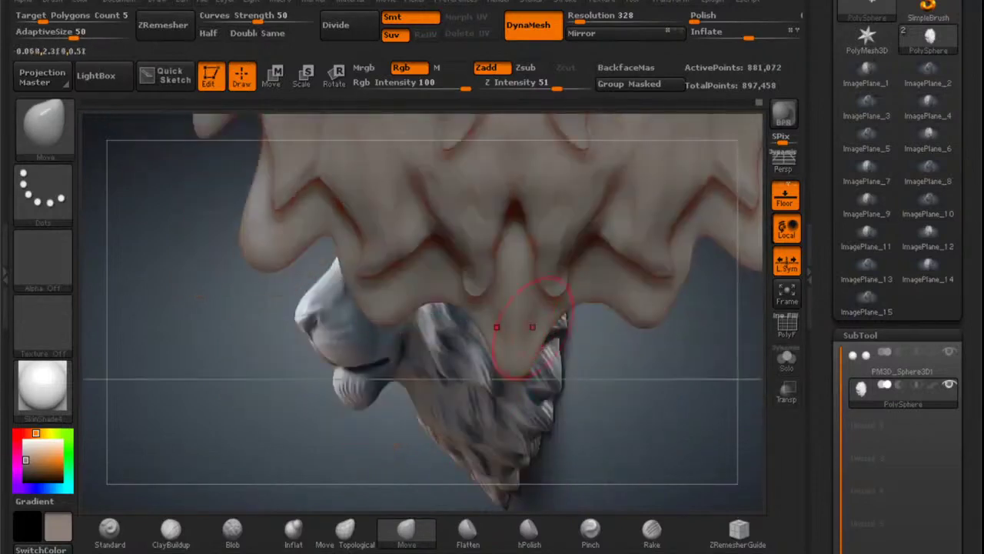
pyautogui.moveTo(550, 289); pyautogui.dragTo(523, 363, button='right')
# Load the lion head1 texture as the background reference image plane.
pyautogui.click(607, 3)
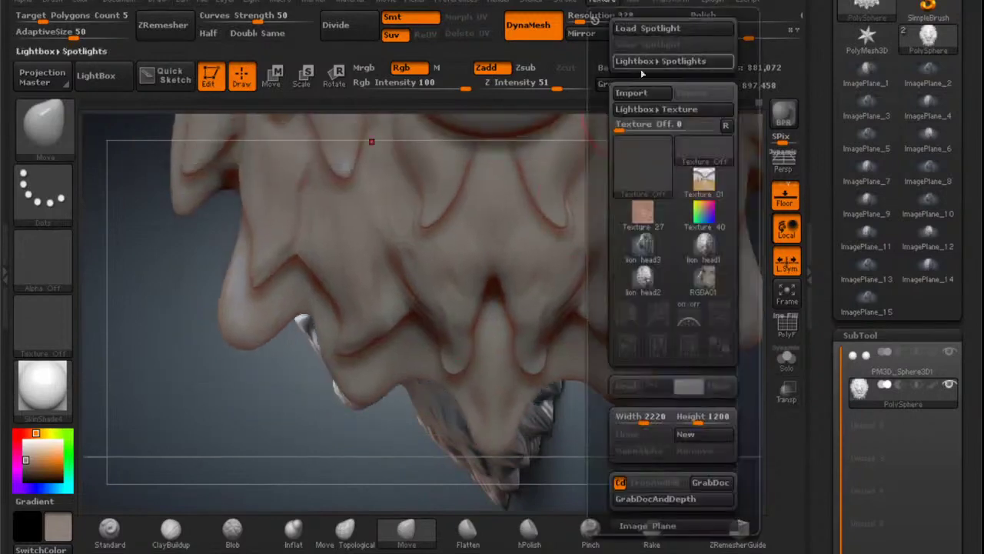
pyautogui.click(704, 248)
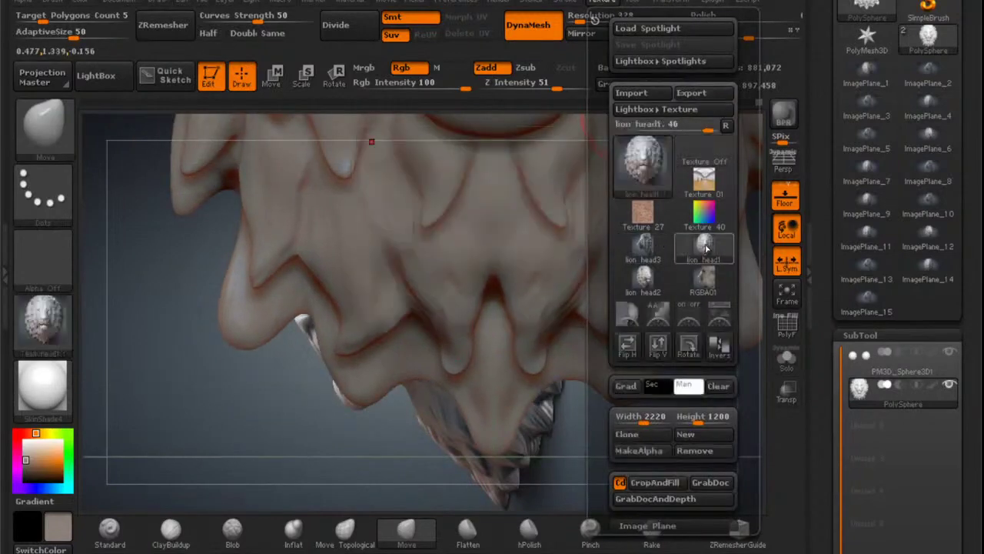
pyautogui.moveTo(612, 300); pyautogui.dragTo(614, 206)
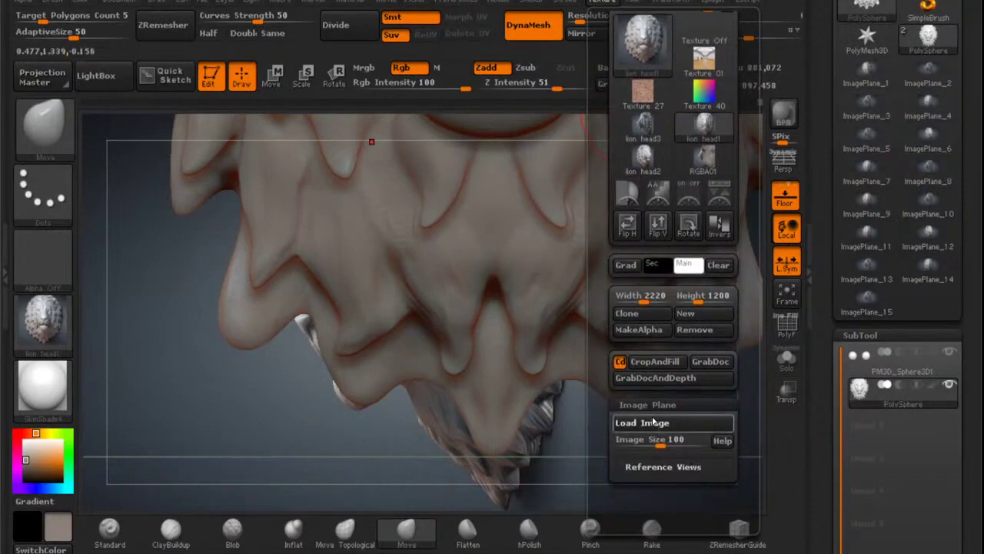
pyautogui.click(652, 420)
# Reshape the lowest mane locks on both sides of the central tip with the Move brush.
pyautogui.keyDown('alt'); pyautogui.moveTo(516, 425); pyautogui.dragTo(537, 366, button='right'); pyautogui.keyUp('alt')
pyautogui.moveTo(537, 364)
pyautogui.mouseDown()
pyautogui.moveTo(554, 367)
pyautogui.moveTo(540, 387)
pyautogui.moveTo(559, 407)
pyautogui.mouseUp()
pyautogui.keyDown('alt'); pyautogui.moveTo(536, 363); pyautogui.dragTo(576, 400, button='right'); pyautogui.keyUp('alt')
pyautogui.moveTo(445, 381)
pyautogui.mouseDown()
pyautogui.moveTo(463, 408)
pyautogui.moveTo(450, 382)
pyautogui.mouseUp()
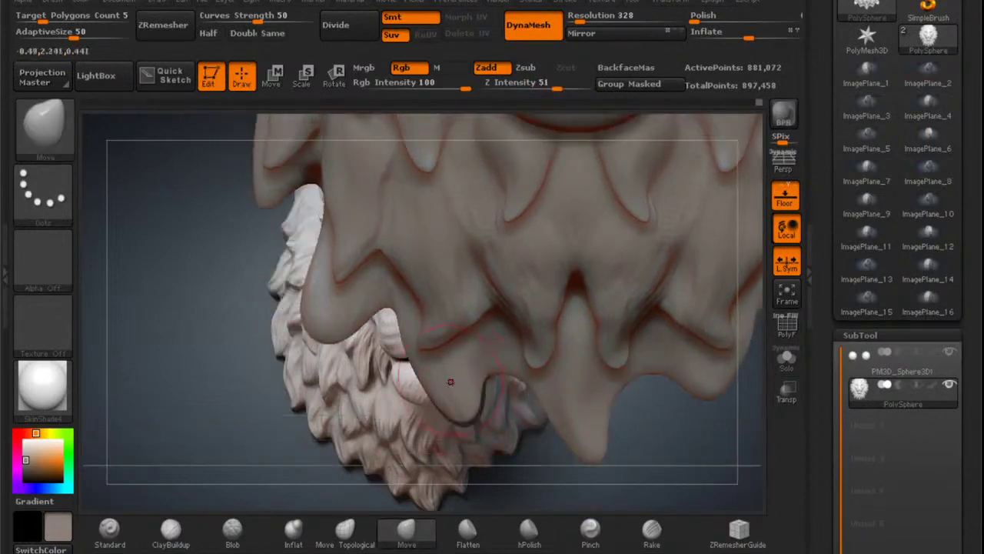
pyautogui.press('shift')
pyautogui.keyDown('alt'); pyautogui.moveTo(738, 372); pyautogui.dragTo(644, 380); pyautogui.keyUp('alt')
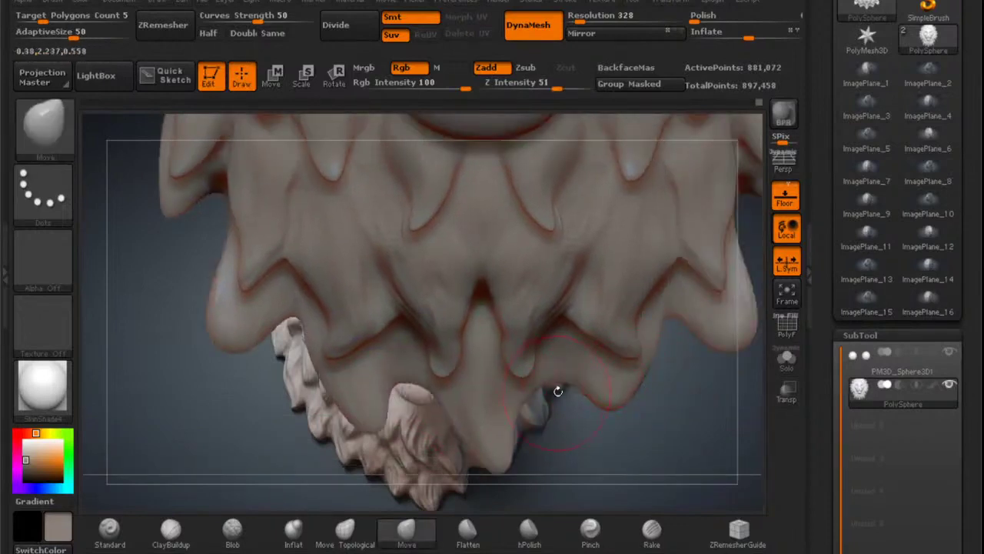
pyautogui.moveTo(525, 410); pyautogui.dragTo(536, 412)
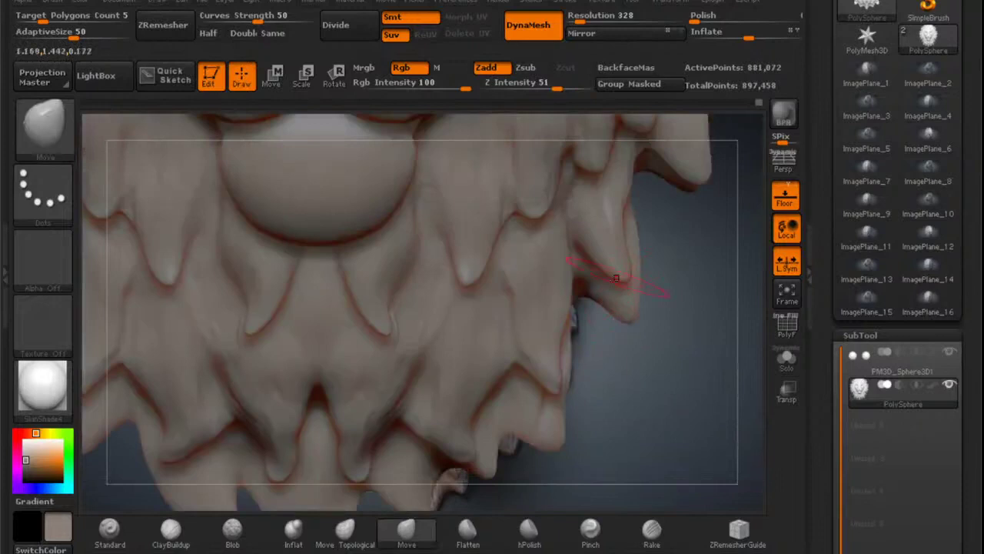
# Reposition the lock tips on the outer side of the mane and smooth their edge.
pyautogui.moveTo(615, 278)
pyautogui.mouseDown()
pyautogui.moveTo(609, 304)
pyautogui.moveTo(621, 316)
pyautogui.moveTo(613, 323)
pyautogui.moveTo(606, 292)
pyautogui.mouseUp()
pyautogui.press('shift')
pyautogui.keyDown('alt'); pyautogui.moveTo(678, 299); pyautogui.dragTo(617, 393); pyautogui.keyUp('alt')
pyautogui.moveTo(635, 246); pyautogui.dragTo(627, 252)
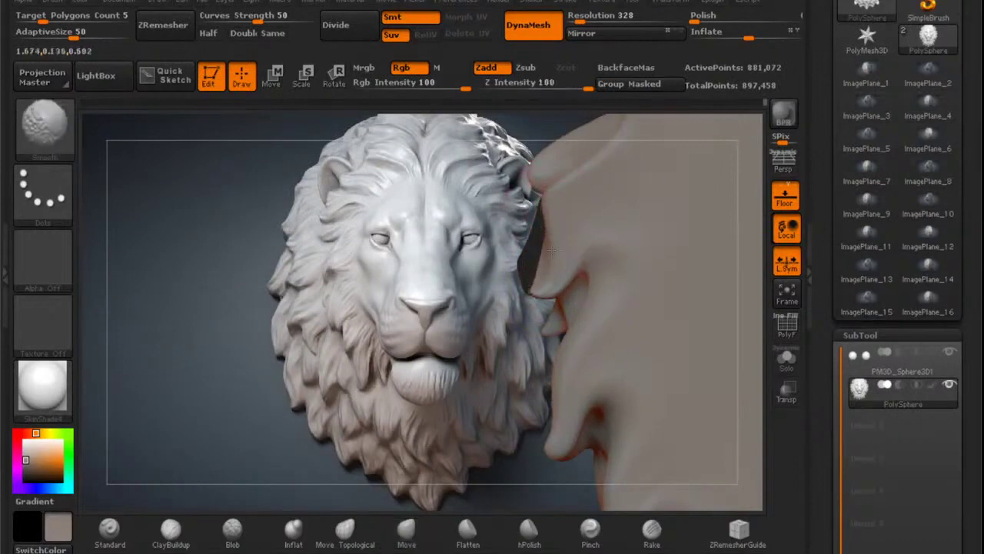
pyautogui.keyDown('shift'); pyautogui.moveTo(549, 205); pyautogui.dragTo(560, 181); pyautogui.keyUp('shift')
# Reshape the protruding locks along the mane's side edge with the Move brush and smooth them.
pyautogui.keyDown('alt'); pyautogui.moveTo(597, 220); pyautogui.dragTo(568, 326, button='right'); pyautogui.keyUp('alt')
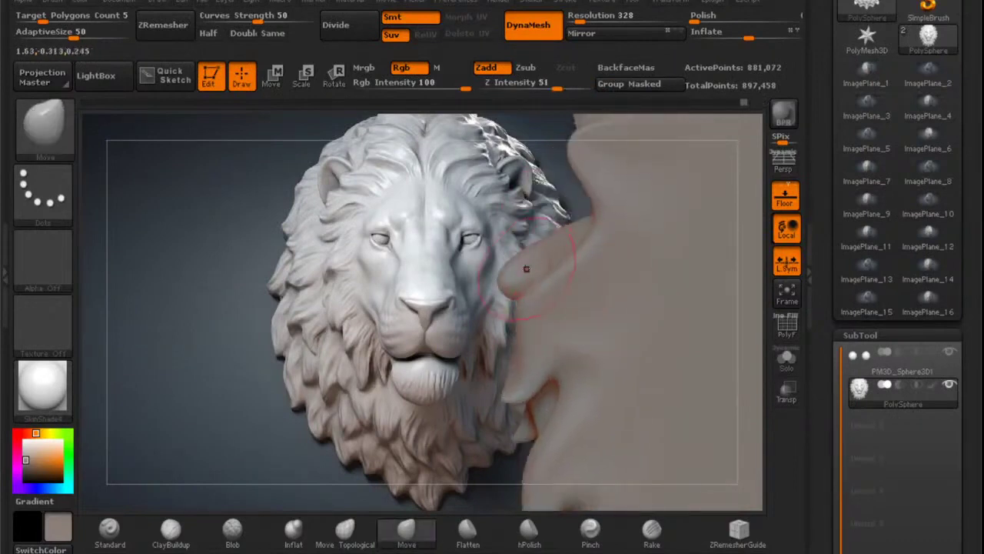
pyautogui.moveTo(516, 277)
pyautogui.mouseDown()
pyautogui.moveTo(517, 256)
pyautogui.moveTo(521, 264)
pyautogui.moveTo(527, 256)
pyautogui.moveTo(513, 252)
pyautogui.mouseUp()
pyautogui.moveTo(513, 251); pyautogui.dragTo(555, 248, button='right')
pyautogui.moveTo(561, 243); pyautogui.dragTo(541, 273)
pyautogui.moveTo(500, 413); pyautogui.dragTo(519, 400)
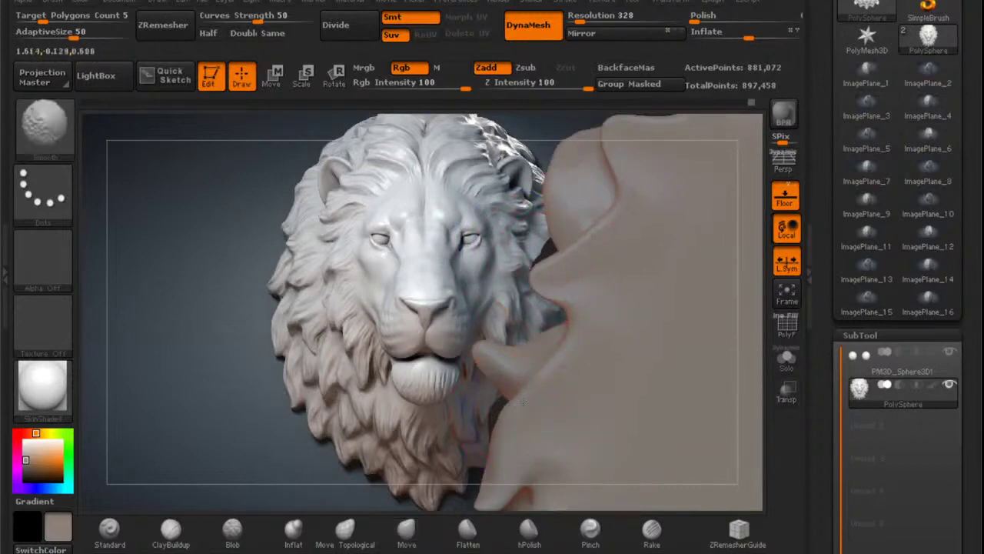
pyautogui.moveTo(549, 272); pyautogui.dragTo(554, 314)
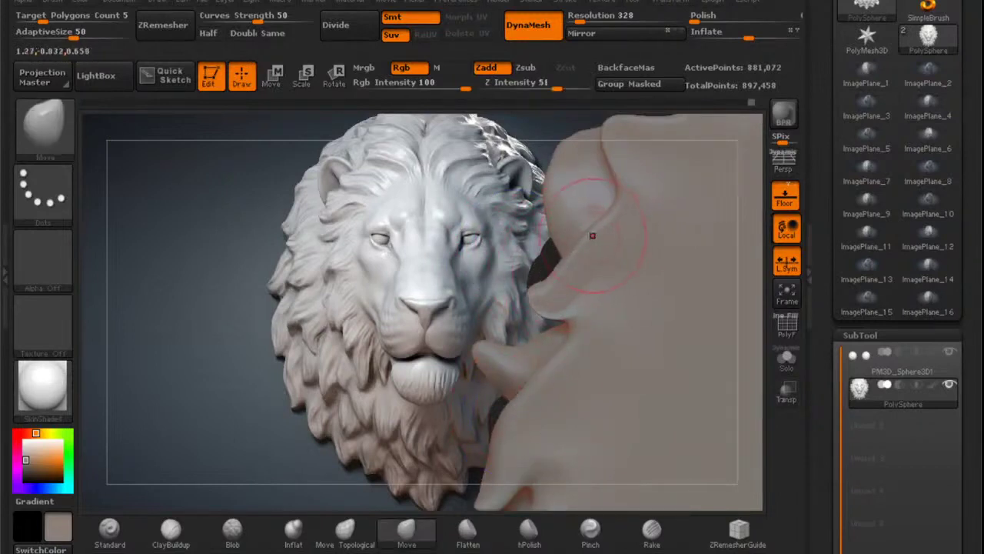
pyautogui.moveTo(544, 275); pyautogui.dragTo(542, 306)
# Refine the lock tips along the head's upper rear edge with the Move brush.
pyautogui.moveTo(668, 166)
pyautogui.keyDown('alt'); pyautogui.mouseDown(button='right')
pyautogui.moveTo(623, 249)
pyautogui.moveTo(523, 370)
pyautogui.mouseUp(button='right'); pyautogui.keyUp('alt')
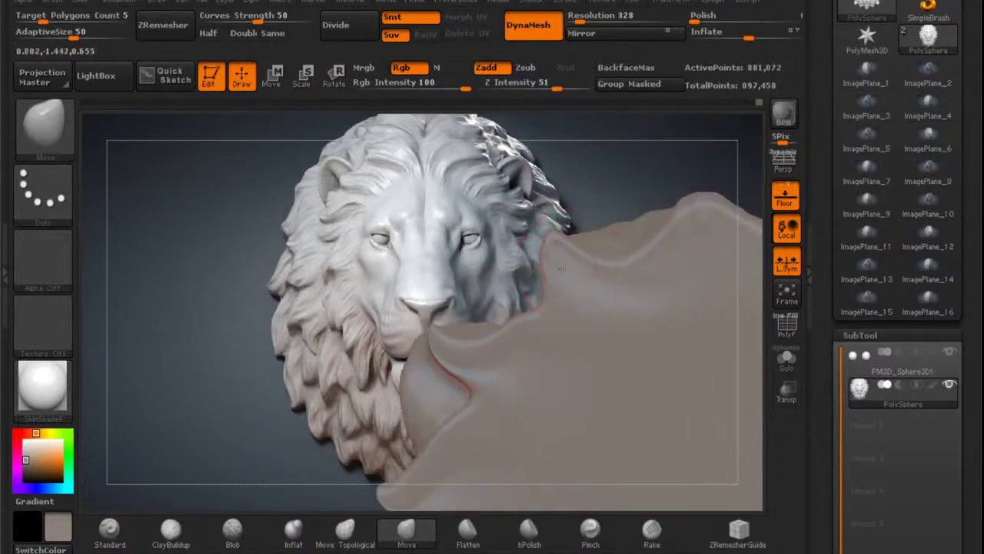
pyautogui.keyDown('alt'); pyautogui.moveTo(661, 237); pyautogui.dragTo(580, 257, button='right'); pyautogui.keyUp('alt')
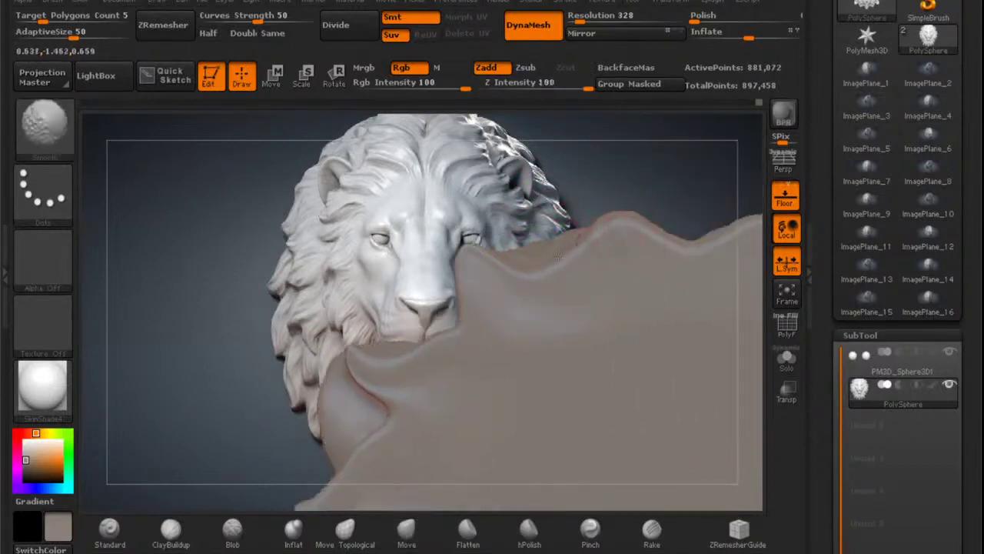
pyautogui.moveTo(536, 285)
pyautogui.keyDown('shift'); pyautogui.mouseDown(button='right')
pyautogui.moveTo(635, 292)
pyautogui.moveTo(592, 269)
pyautogui.moveTo(602, 254)
pyautogui.mouseUp(button='right'); pyautogui.keyUp('shift')
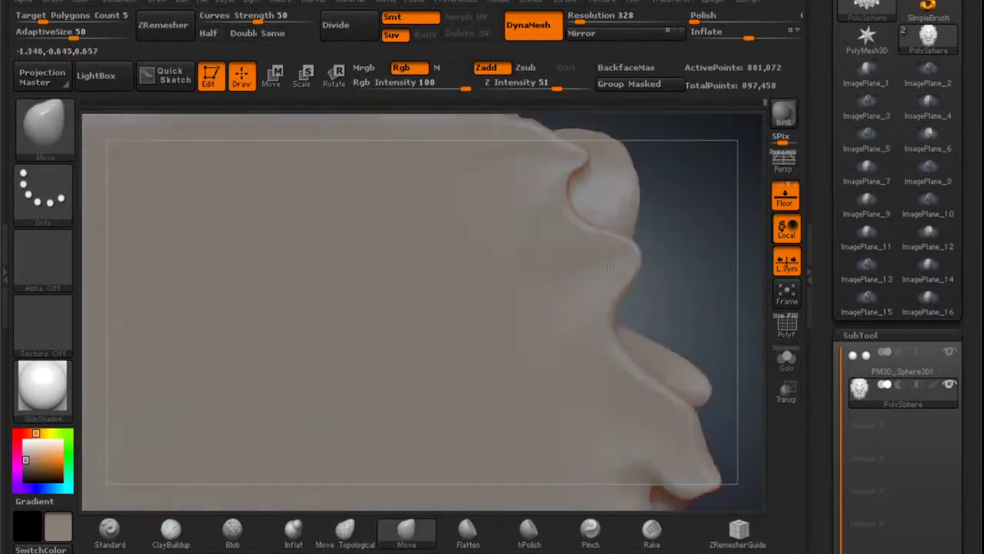
pyautogui.moveTo(617, 274)
pyautogui.mouseDown()
pyautogui.moveTo(607, 268)
pyautogui.moveTo(635, 263)
pyautogui.mouseUp()
pyautogui.moveTo(635, 262)
pyautogui.mouseDown(button='right')
pyautogui.moveTo(626, 274)
pyautogui.moveTo(635, 234)
pyautogui.mouseUp(button='right')
pyautogui.moveTo(626, 276)
pyautogui.mouseDown()
pyautogui.moveTo(621, 268)
pyautogui.moveTo(607, 286)
pyautogui.mouseUp()
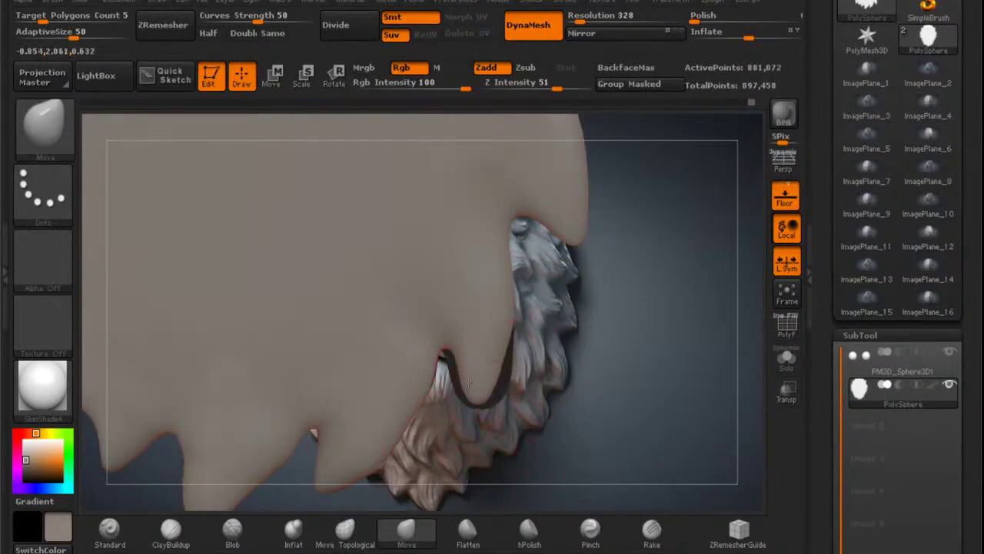
# Reshape the lower outer mane locks from behind with the Move brush.
pyautogui.moveTo(452, 376); pyautogui.dragTo(486, 377)
pyautogui.moveTo(551, 240); pyautogui.dragTo(584, 208)
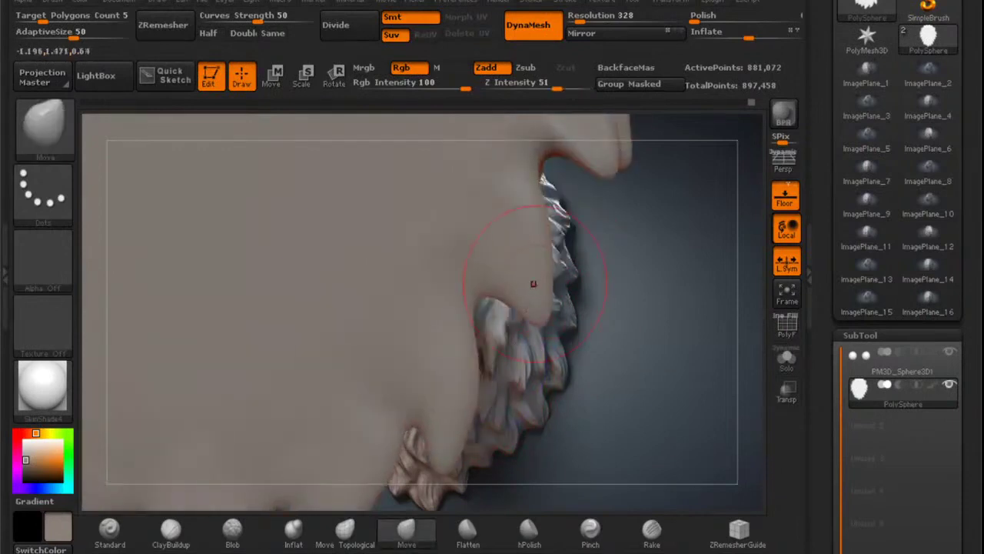
pyautogui.moveTo(532, 284); pyautogui.dragTo(535, 269)
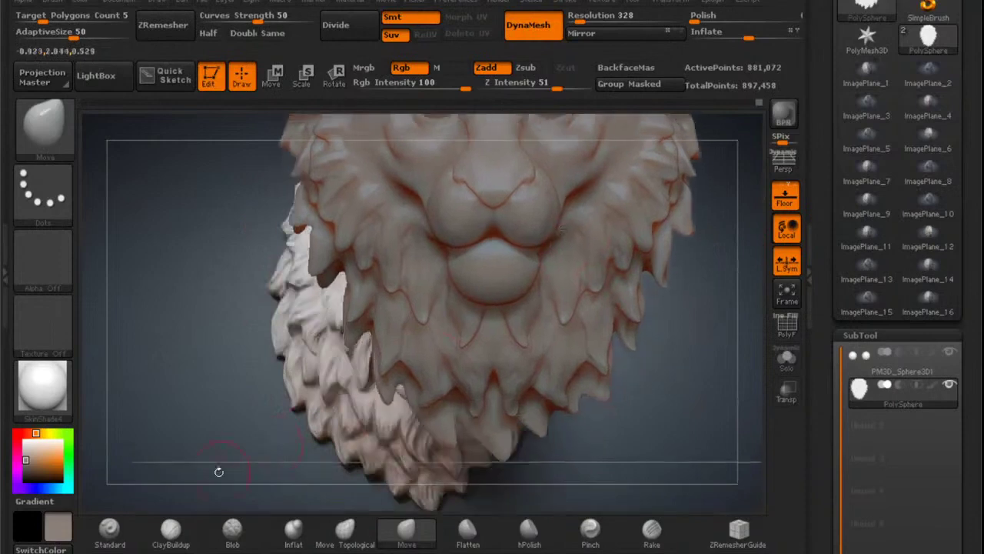
# Build up volume on the mane locks beside and below the chin with the ClayBuildup brush.
pyautogui.click(171, 529)
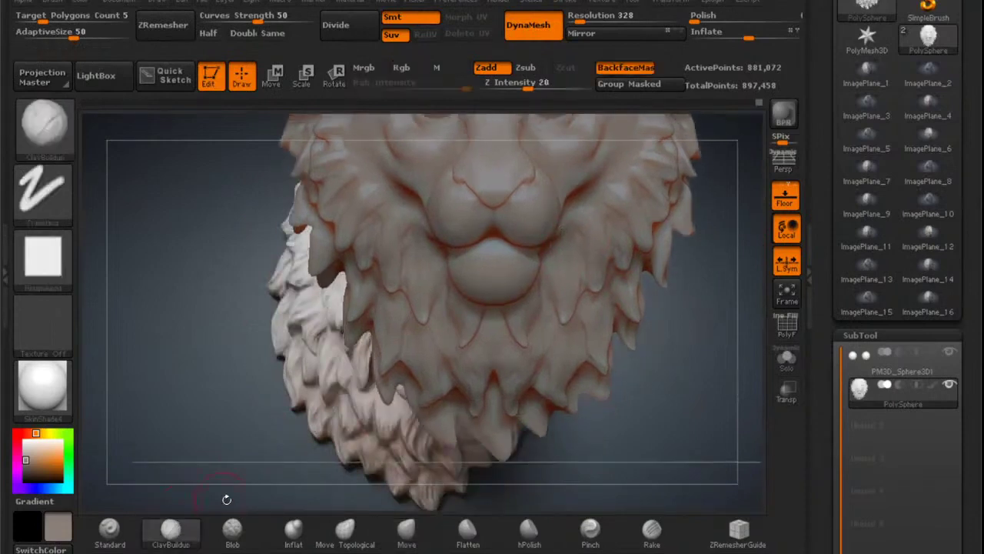
pyautogui.moveTo(538, 297)
pyautogui.mouseDown(button='right')
pyautogui.moveTo(550, 298)
pyautogui.moveTo(531, 361)
pyautogui.mouseUp(button='right')
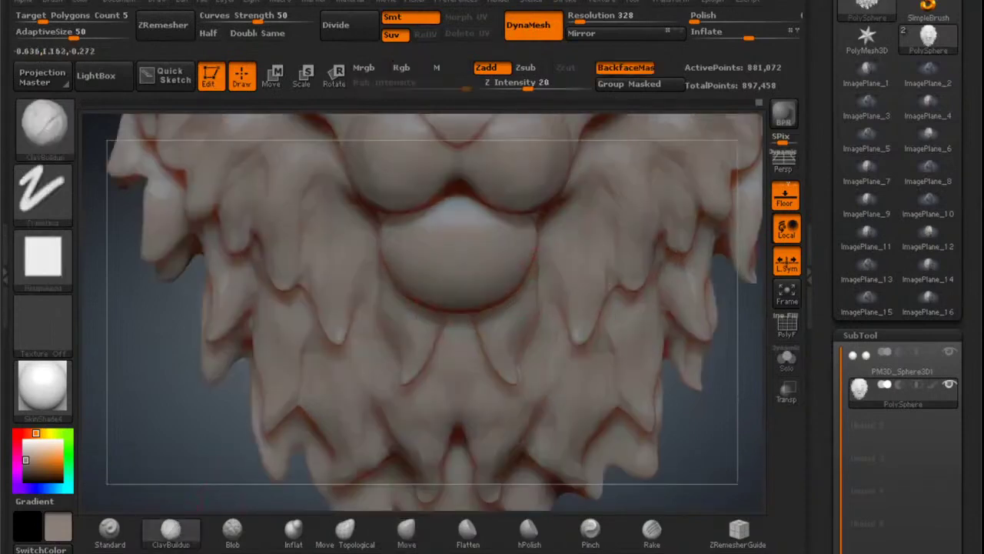
pyautogui.press('space')
pyautogui.moveTo(595, 278)
pyautogui.mouseDown()
pyautogui.moveTo(586, 275)
pyautogui.moveTo(582, 326)
pyautogui.mouseUp()
pyautogui.moveTo(594, 271); pyautogui.dragTo(561, 269, button='right')
pyautogui.moveTo(582, 238); pyautogui.dragTo(584, 315)
pyautogui.moveTo(511, 308); pyautogui.dragTo(528, 376)
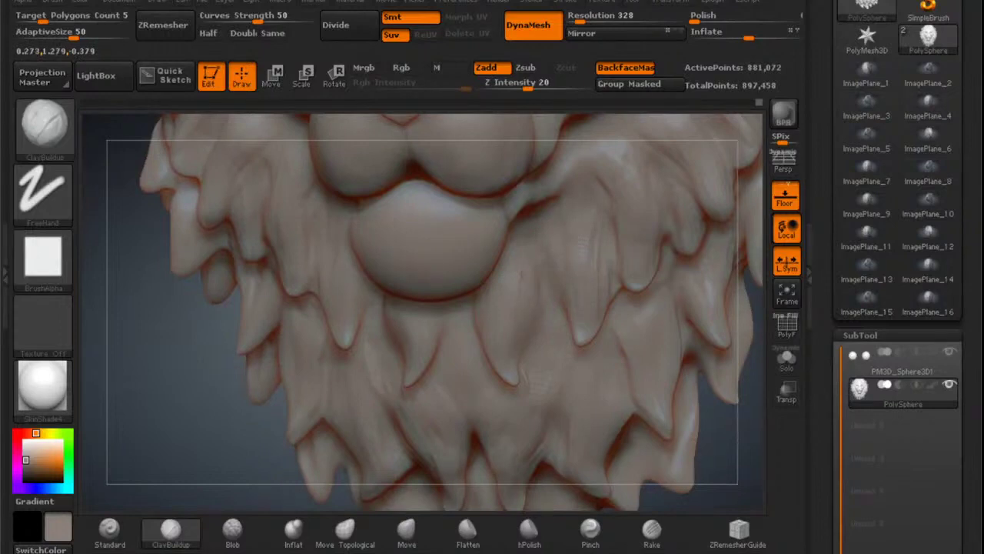
# Refine the pointed locks under the chin with ClayBuildup, then remesh the sculpt with DynaMesh at resolution 328.
pyautogui.moveTo(496, 333); pyautogui.dragTo(532, 329, button='right')
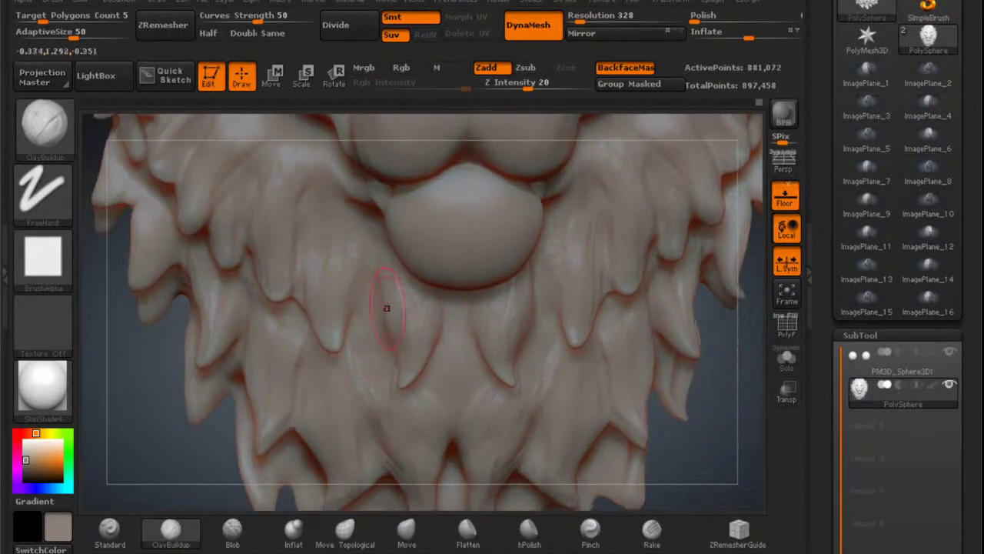
pyautogui.moveTo(407, 367); pyautogui.dragTo(413, 286)
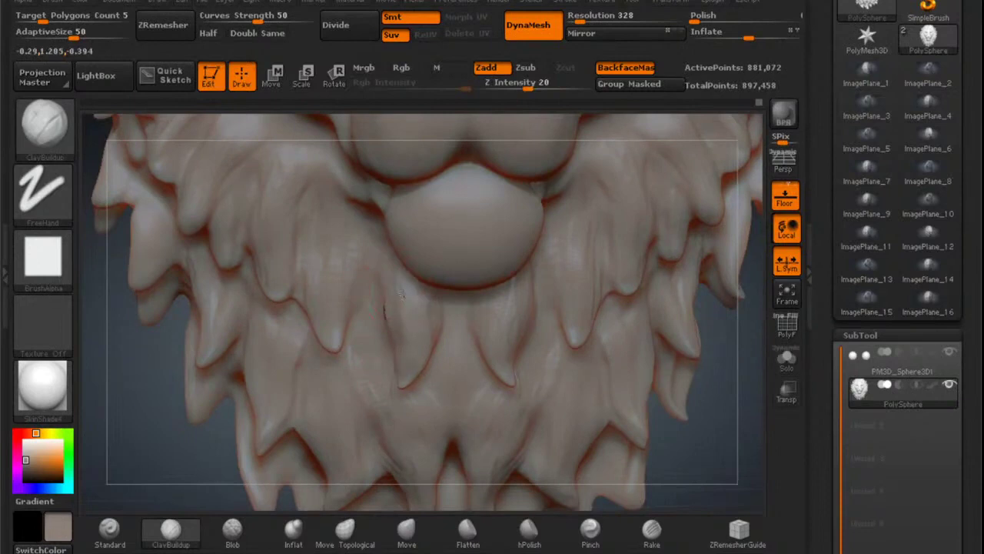
pyautogui.press('shift')
pyautogui.moveTo(384, 293)
pyautogui.keyDown('alt'); pyautogui.mouseDown(button='right')
pyautogui.moveTo(469, 340)
pyautogui.moveTo(361, 327)
pyautogui.mouseUp(button='right'); pyautogui.keyUp('alt')
pyautogui.keyDown('ctrl'); pyautogui.moveTo(361, 326); pyautogui.dragTo(362, 358, button='right'); pyautogui.keyUp('ctrl')
pyautogui.keyDown('ctrl'); pyautogui.moveTo(151, 311); pyautogui.dragTo(180, 342); pyautogui.keyUp('ctrl')
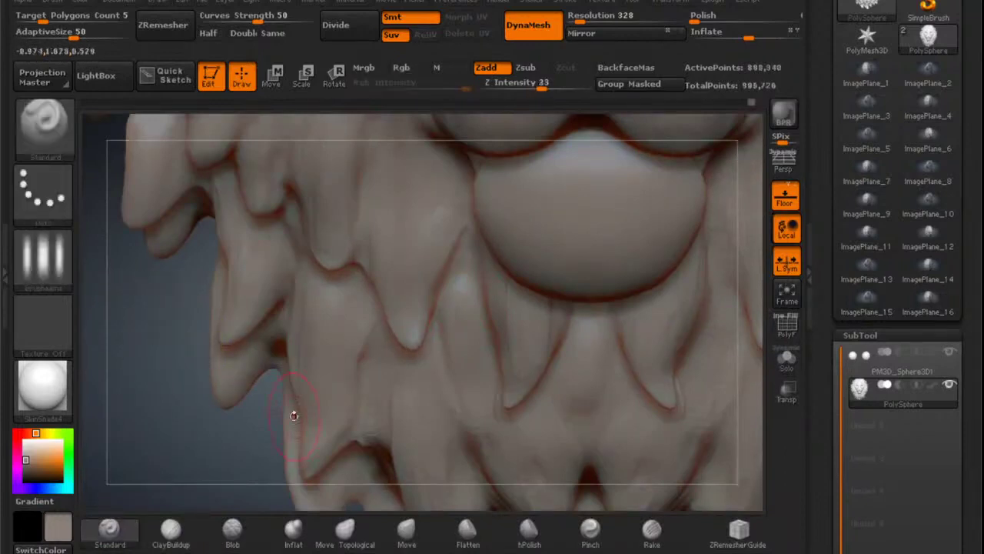
# Carve hair strands into the locks beside the chin using the Standard brush with a striped alpha.
pyautogui.moveTo(432, 249)
pyautogui.mouseDown(button='right')
pyautogui.moveTo(423, 244)
pyautogui.moveTo(455, 294)
pyautogui.mouseUp(button='right')
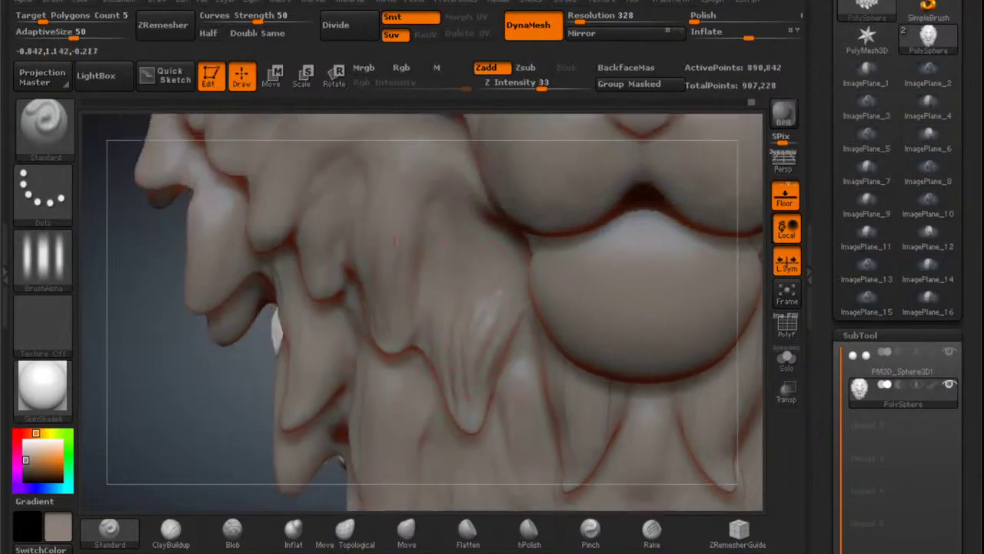
pyautogui.moveTo(329, 249)
pyautogui.keyDown('alt'); pyautogui.mouseDown(button='right')
pyautogui.moveTo(340, 279)
pyautogui.moveTo(369, 284)
pyautogui.mouseUp(button='right'); pyautogui.keyUp('alt')
pyautogui.moveTo(461, 308)
pyautogui.keyDown('ctrl'); pyautogui.mouseDown(button='right')
pyautogui.moveTo(494, 356)
pyautogui.moveTo(470, 306)
pyautogui.moveTo(492, 297)
pyautogui.moveTo(520, 320)
pyautogui.mouseUp(button='right'); pyautogui.keyUp('ctrl')
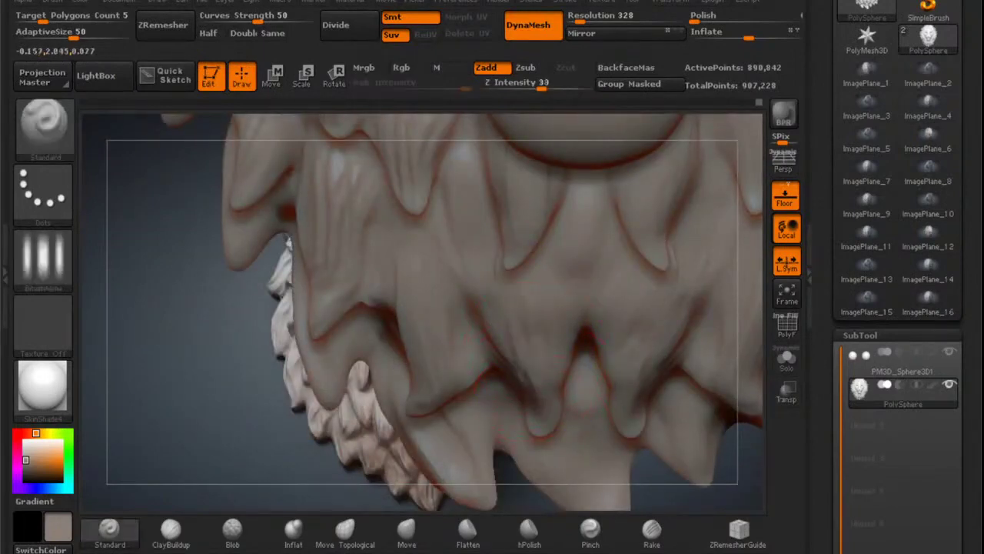
pyautogui.moveTo(588, 338); pyautogui.dragTo(550, 288, button='right')
# Set the Standard brush's Z Intensity to 25 and carve strands into the lowest central mane lock.
pyautogui.moveTo(541, 83); pyautogui.dragTo(534, 82)
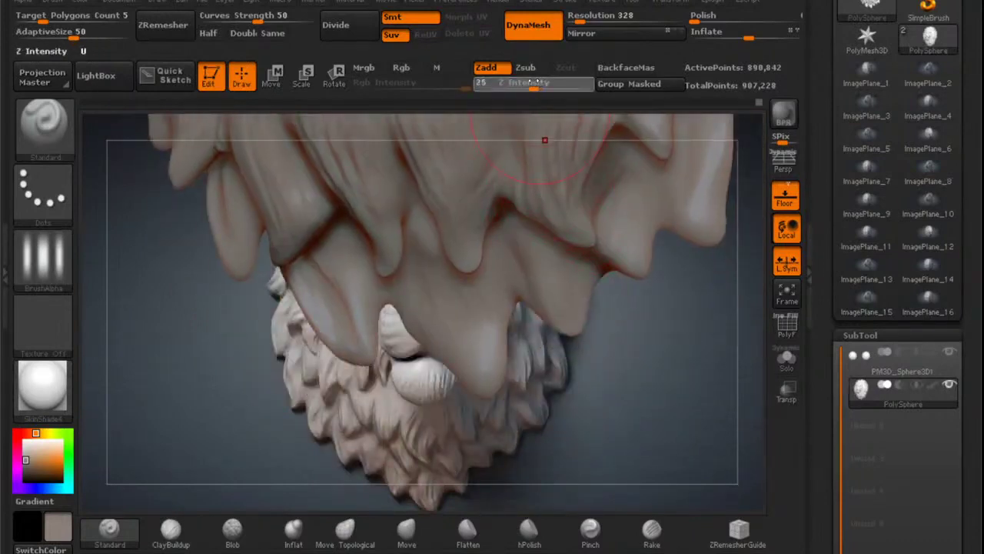
pyautogui.moveTo(486, 333); pyautogui.dragTo(462, 339, button='right')
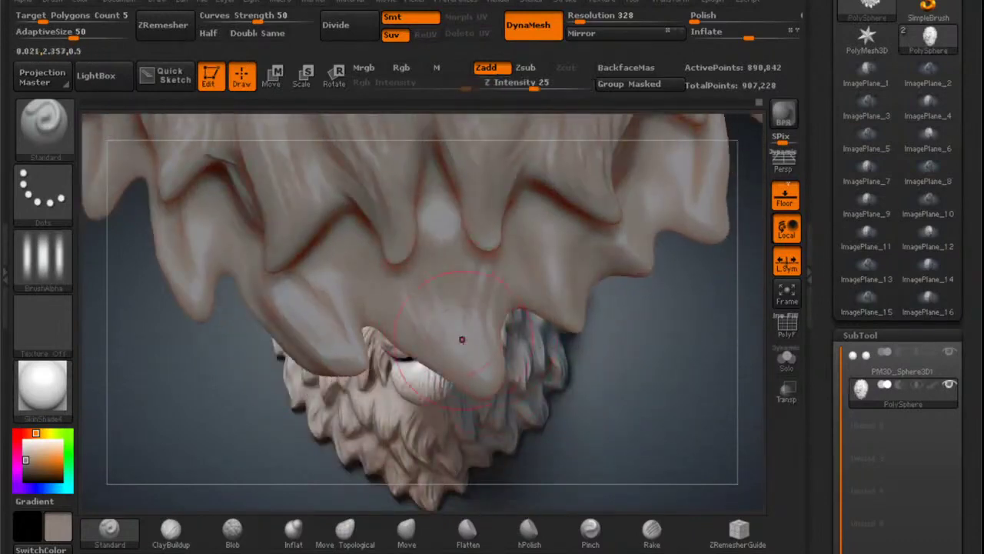
pyautogui.moveTo(476, 369); pyautogui.dragTo(458, 301)
pyautogui.moveTo(565, 308)
pyautogui.mouseDown(button='right')
pyautogui.moveTo(523, 270)
pyautogui.moveTo(542, 275)
pyautogui.mouseUp(button='right')
pyautogui.moveTo(489, 343); pyautogui.dragTo(461, 297)
# Carve hair strands into the remaining mane locks and check the crown against the side-view reference.
pyautogui.moveTo(530, 262)
pyautogui.mouseDown(button='right')
pyautogui.moveTo(492, 284)
pyautogui.moveTo(481, 265)
pyautogui.moveTo(528, 324)
pyautogui.moveTo(490, 272)
pyautogui.mouseUp(button='right')
pyautogui.moveTo(492, 228); pyautogui.dragTo(470, 279, button='right')
pyautogui.moveTo(437, 262)
pyautogui.mouseDown()
pyautogui.moveTo(477, 221)
pyautogui.moveTo(439, 228)
pyautogui.moveTo(483, 262)
pyautogui.mouseUp()
pyautogui.moveTo(431, 249); pyautogui.dragTo(448, 288, button='right')
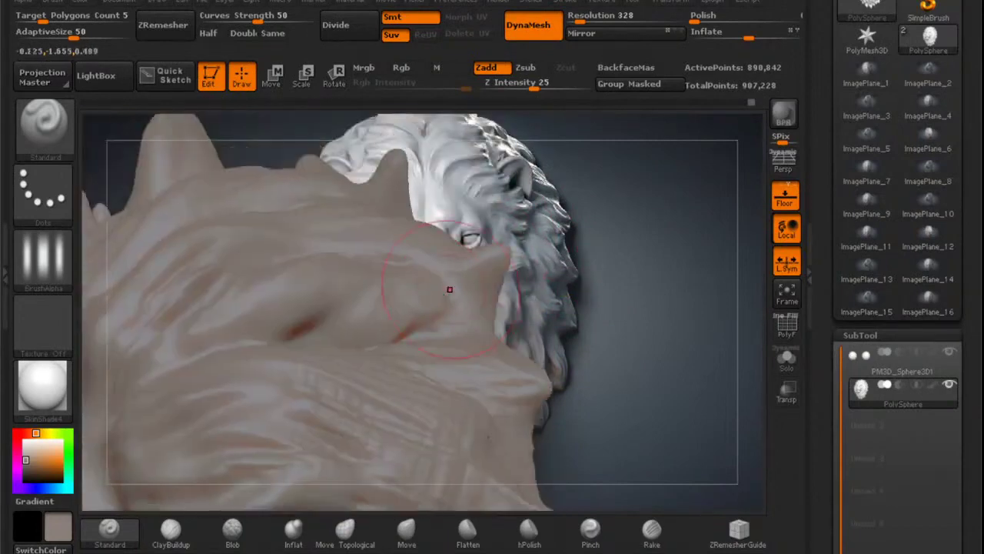
pyautogui.moveTo(463, 244)
pyautogui.mouseDown(button='right')
pyautogui.moveTo(487, 320)
pyautogui.moveTo(390, 328)
pyautogui.moveTo(375, 349)
pyautogui.moveTo(476, 321)
pyautogui.moveTo(442, 367)
pyautogui.moveTo(471, 245)
pyautogui.moveTo(461, 241)
pyautogui.moveTo(488, 208)
pyautogui.mouseUp(button='right')
pyautogui.keyDown('alt'); pyautogui.moveTo(484, 282); pyautogui.dragTo(458, 428, button='right'); pyautogui.keyUp('alt')
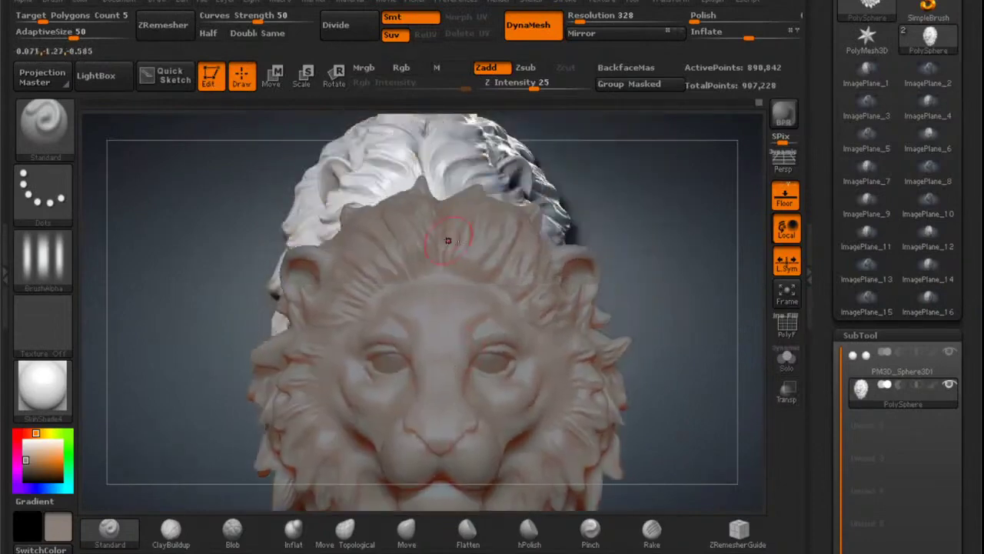
pyautogui.moveTo(448, 239)
pyautogui.keyDown('alt'); pyautogui.mouseDown(button='right')
pyautogui.moveTo(469, 246)
pyautogui.moveTo(471, 276)
pyautogui.moveTo(480, 249)
pyautogui.moveTo(393, 324)
pyautogui.moveTo(475, 262)
pyautogui.mouseUp(button='right'); pyautogui.keyUp('alt')
pyautogui.moveTo(592, 242)
pyautogui.mouseDown(button='right')
pyautogui.moveTo(518, 223)
pyautogui.moveTo(481, 227)
pyautogui.moveTo(473, 303)
pyautogui.mouseUp(button='right')
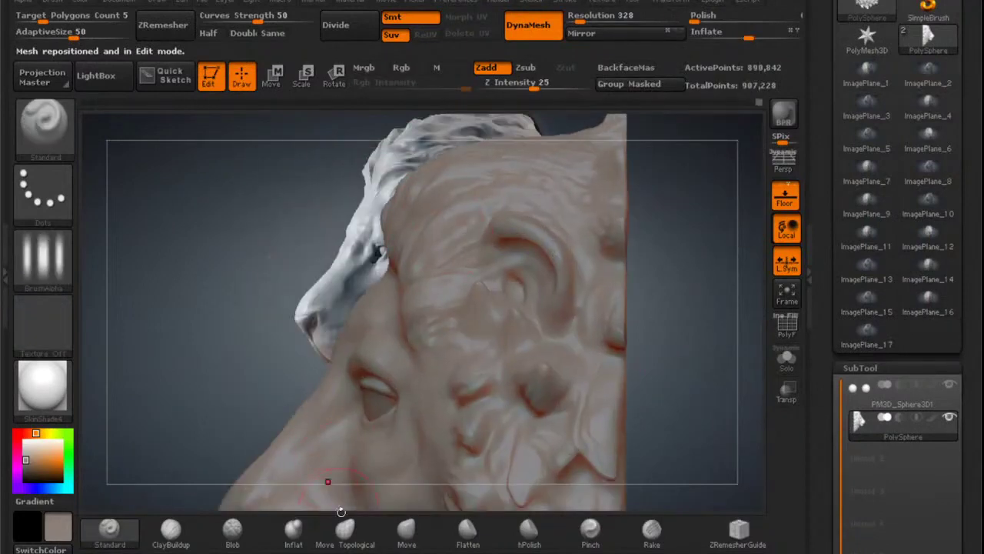
# Reshape the hair profile above the forehead with the Move brush to follow the side-view reference.
pyautogui.click(403, 528)
pyautogui.keyDown('alt'); pyautogui.moveTo(405, 345); pyautogui.dragTo(412, 409, button='right'); pyautogui.keyUp('alt')
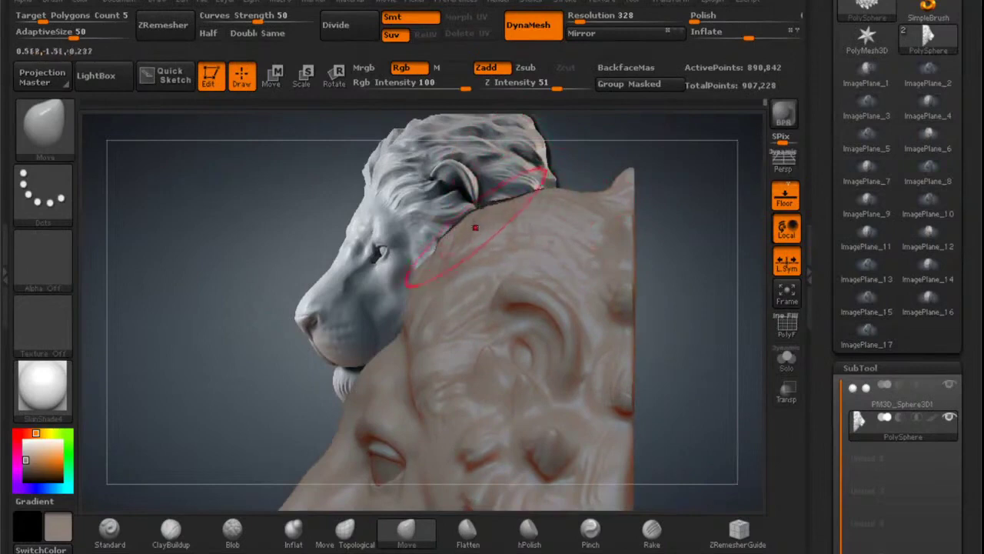
pyautogui.moveTo(465, 223); pyautogui.dragTo(472, 233)
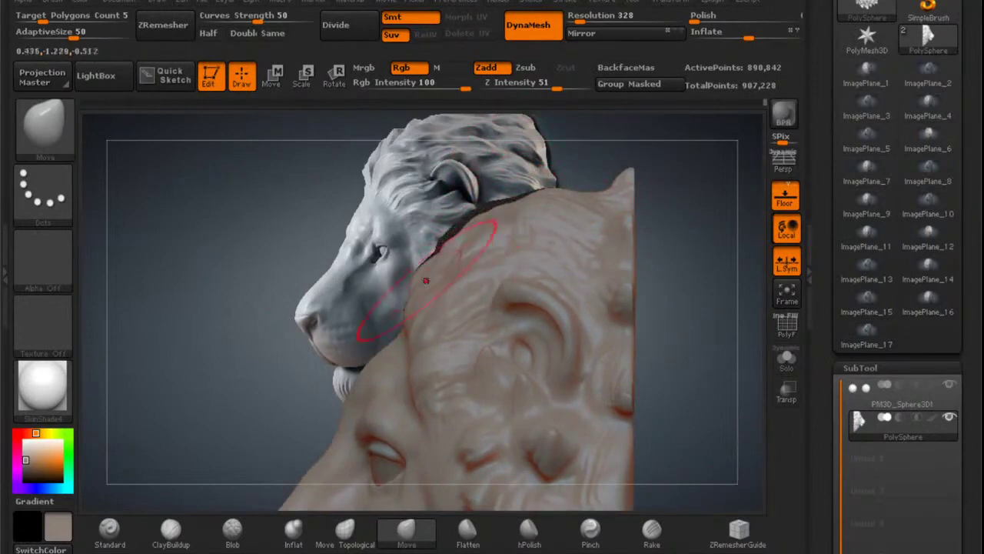
pyautogui.moveTo(424, 279); pyautogui.dragTo(429, 283)
pyautogui.keyDown('ctrl'); pyautogui.moveTo(527, 215); pyautogui.dragTo(541, 183, button='right'); pyautogui.keyUp('ctrl')
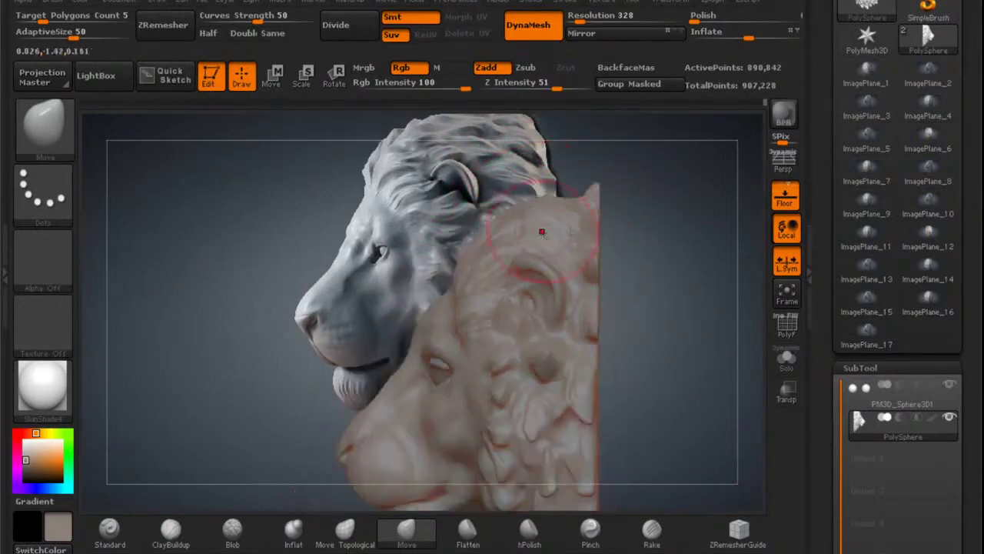
pyautogui.keyDown('alt'); pyautogui.moveTo(545, 230); pyautogui.dragTo(526, 187, button='right'); pyautogui.keyUp('alt')
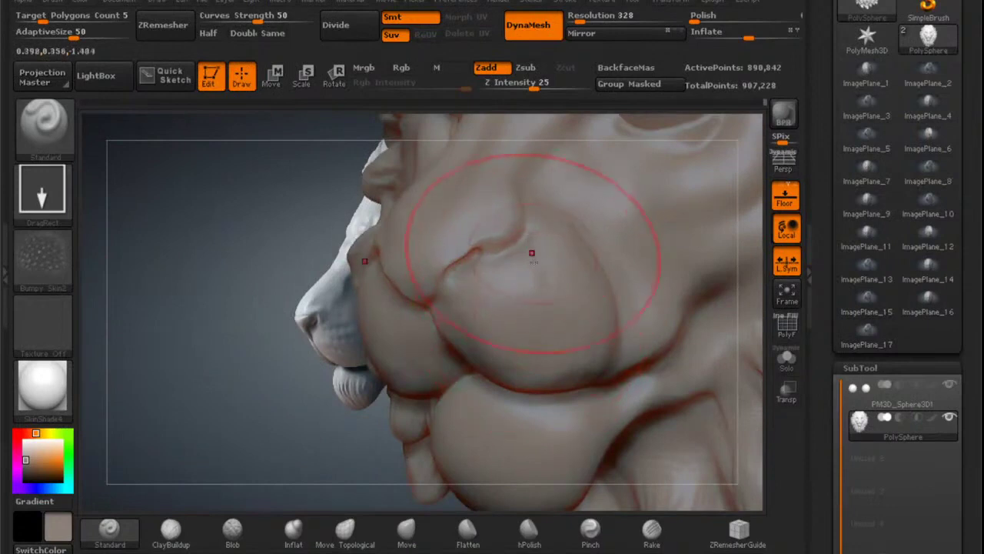
# Stamp the Bumpy Skin2 alpha on the muzzle and carve hair strands into the chin using the Standard brush with striped Alpha 59.
pyautogui.moveTo(542, 301); pyautogui.dragTo(571, 306)
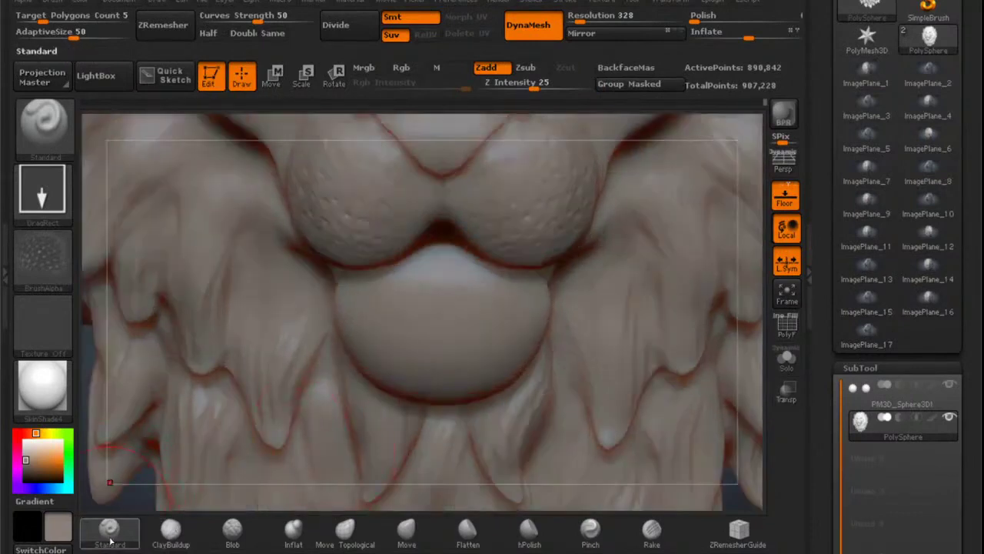
pyautogui.click(110, 542)
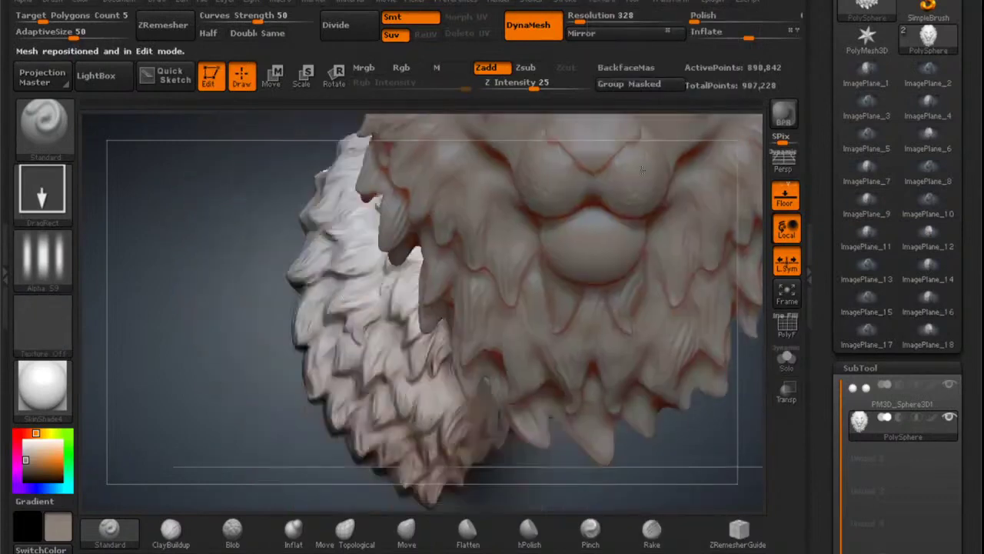
pyautogui.moveTo(642, 170)
pyautogui.keyDown('alt'); pyautogui.mouseDown(button='right')
pyautogui.moveTo(647, 161)
pyautogui.moveTo(523, 221)
pyautogui.moveTo(377, 215)
pyautogui.moveTo(269, 230)
pyautogui.moveTo(364, 223)
pyautogui.moveTo(494, 239)
pyautogui.mouseUp(button='right'); pyautogui.keyUp('alt')
pyautogui.moveTo(518, 300)
pyautogui.keyDown('ctrl'); pyautogui.mouseDown(button='right')
pyautogui.moveTo(561, 290)
pyautogui.moveTo(502, 237)
pyautogui.mouseUp(button='right'); pyautogui.keyUp('ctrl')
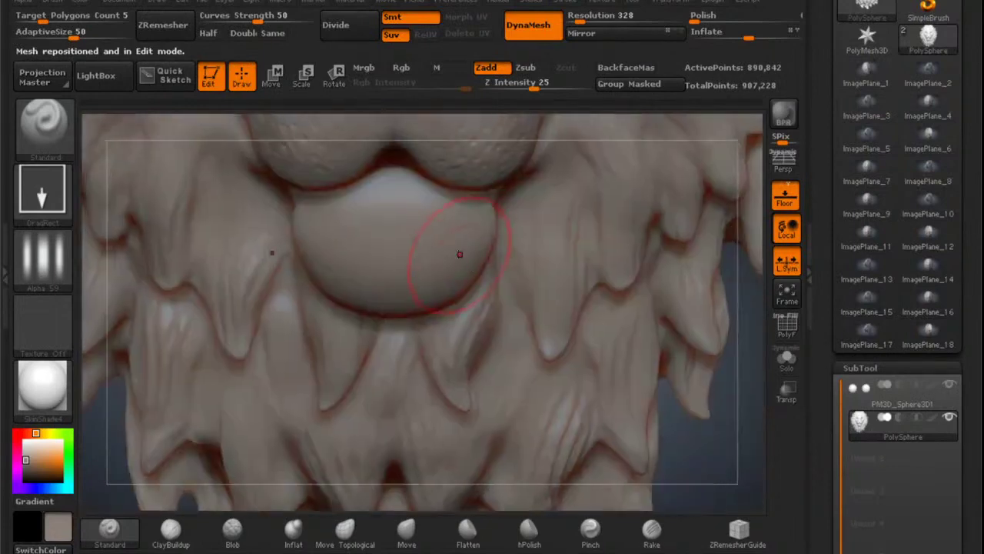
pyautogui.moveTo(458, 253); pyautogui.dragTo(492, 260)
pyautogui.moveTo(492, 259); pyautogui.dragTo(419, 303, button='right')
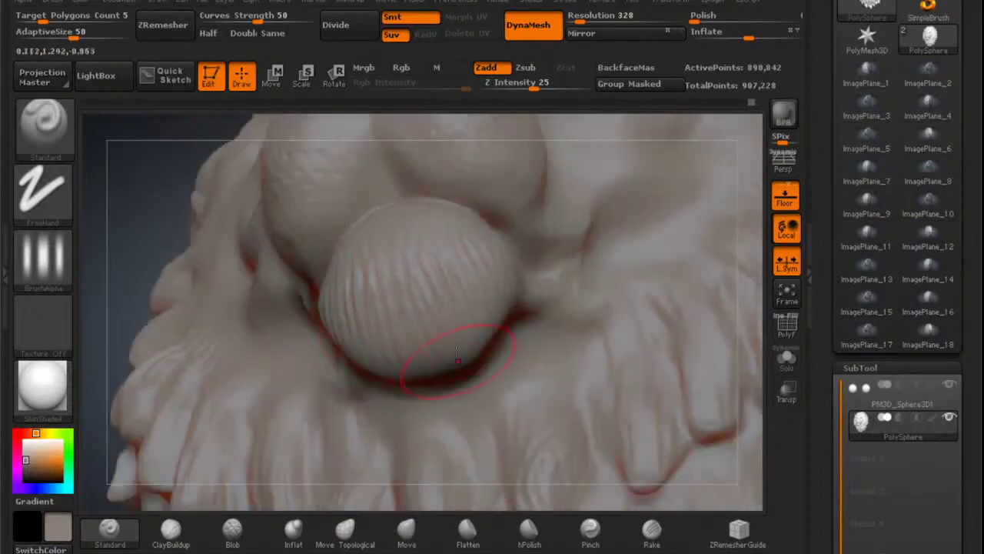
pyautogui.moveTo(490, 301); pyautogui.dragTo(454, 333, button='right')
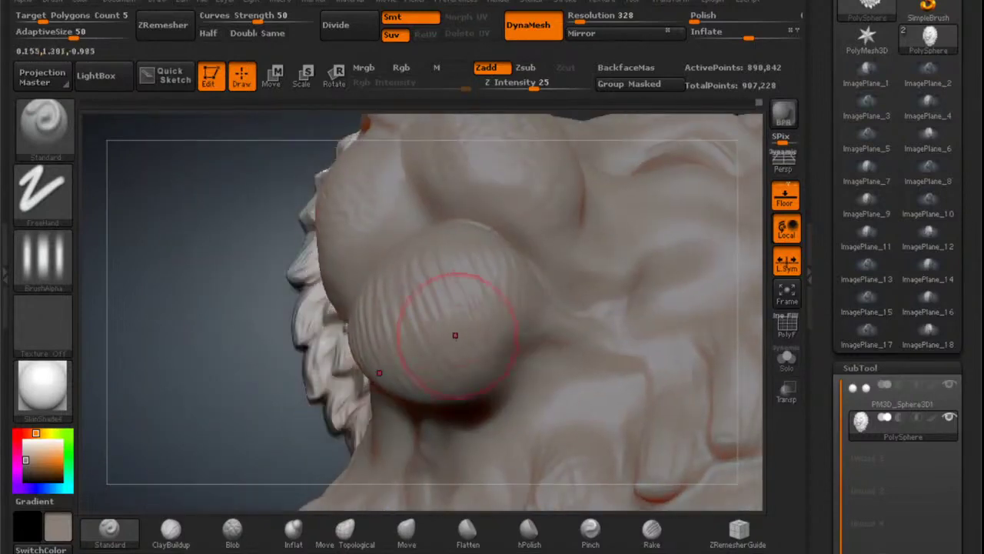
pyautogui.moveTo(455, 333); pyautogui.dragTo(421, 340)
pyautogui.moveTo(421, 340); pyautogui.dragTo(342, 323, button='right')
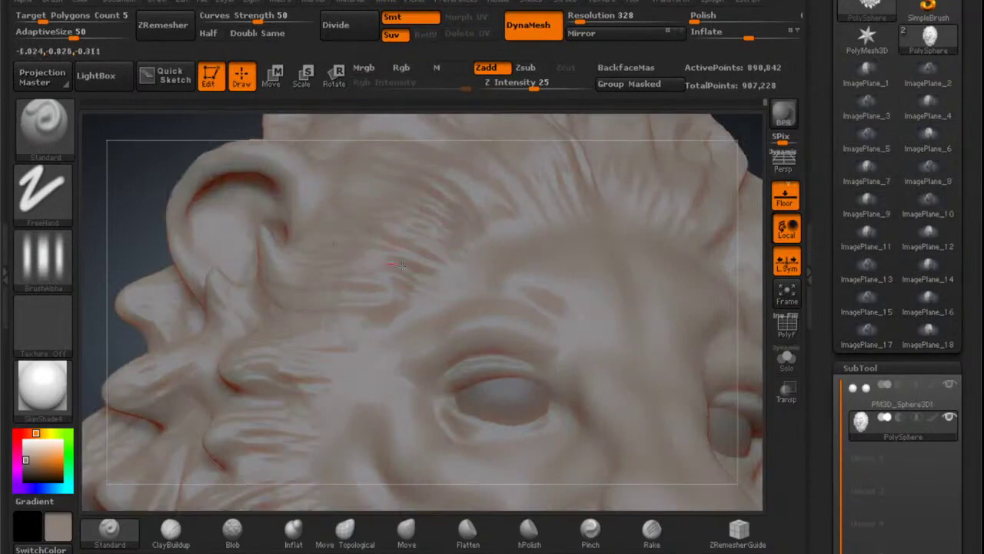
# Carve more hair strands into the side and lower mane locks using the freehand Standard brush with the striped alpha.
pyautogui.keyDown('alt'); pyautogui.moveTo(335, 310); pyautogui.dragTo(409, 125, button='right'); pyautogui.keyUp('alt')
pyautogui.keyDown('alt'); pyautogui.moveTo(377, 318); pyautogui.dragTo(377, 258, button='right'); pyautogui.keyUp('alt')
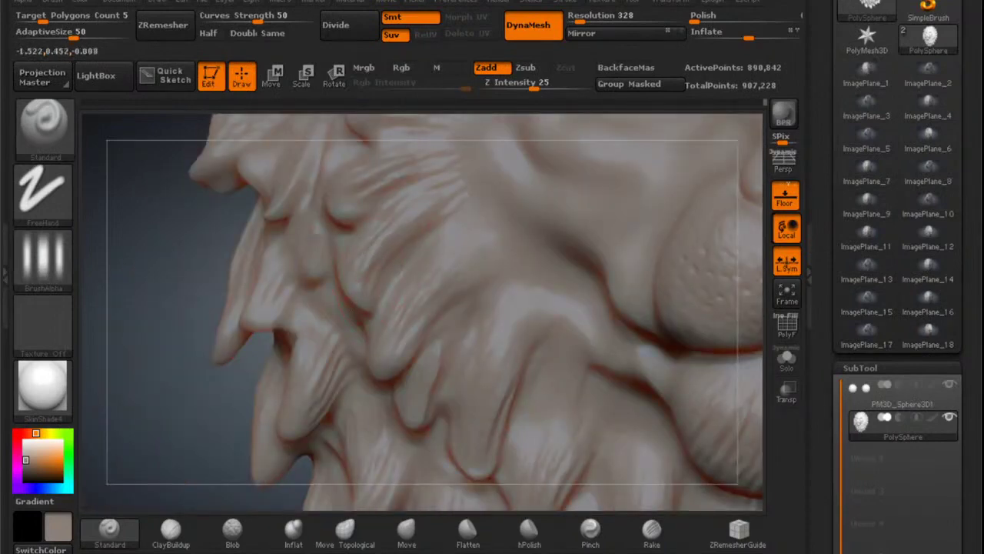
pyautogui.moveTo(384, 331); pyautogui.dragTo(539, 348, button='right')
pyautogui.keyDown('alt'); pyautogui.moveTo(691, 374); pyautogui.dragTo(606, 313, button='right'); pyautogui.keyUp('alt')
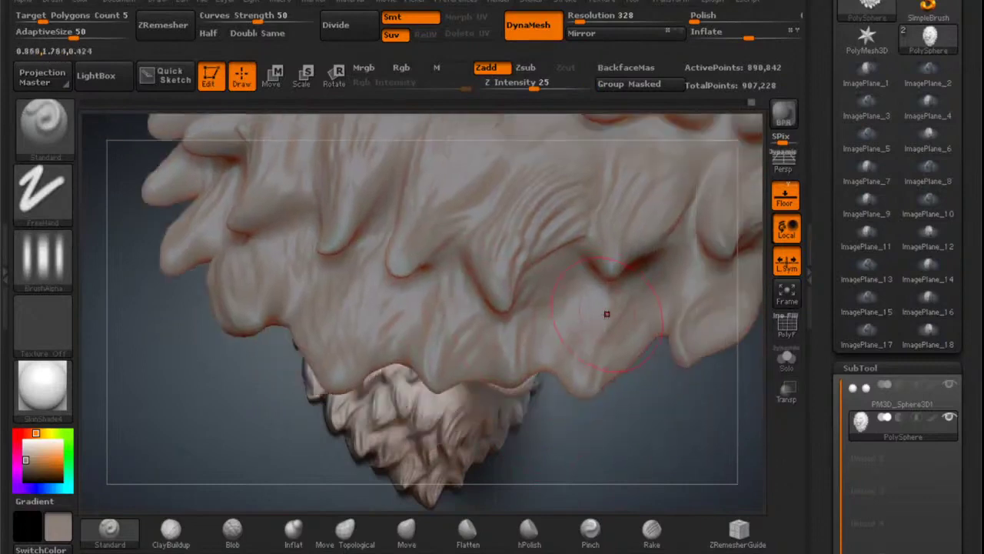
pyautogui.moveTo(553, 316); pyautogui.dragTo(598, 289)
pyautogui.keyDown('alt'); pyautogui.moveTo(584, 192); pyautogui.dragTo(489, 333, button='right'); pyautogui.keyUp('alt')
pyautogui.moveTo(452, 240); pyautogui.dragTo(574, 303, button='right')
pyautogui.moveTo(574, 304); pyautogui.dragTo(617, 282)
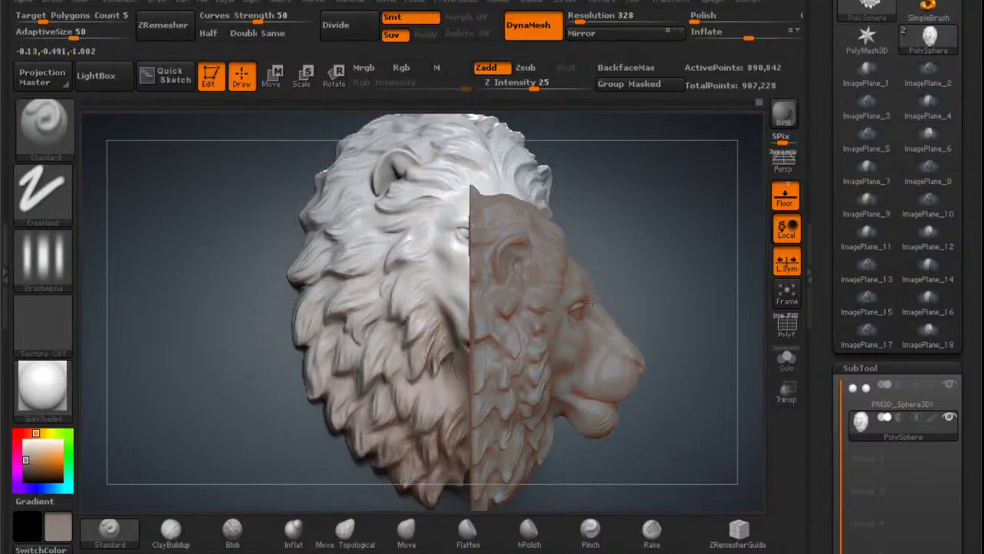
# Switch to the Move brush and try to isolate the flat back of the head in side view.
pyautogui.keyDown('alt'); pyautogui.moveTo(593, 298); pyautogui.dragTo(563, 329, button='right'); pyautogui.keyUp('alt')
pyautogui.keyDown('ctrl'); pyautogui.moveTo(464, 241); pyautogui.dragTo(511, 286, button='right'); pyautogui.keyUp('ctrl')
pyautogui.click(344, 529)
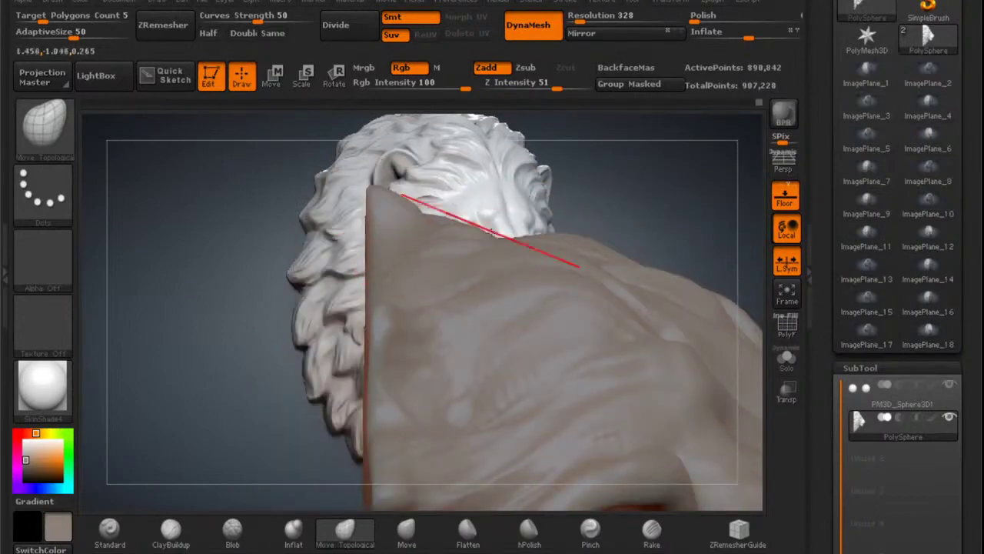
pyautogui.click(406, 531)
pyautogui.keyDown('alt'); pyautogui.moveTo(568, 305); pyautogui.dragTo(540, 224, button='right'); pyautogui.keyUp('alt')
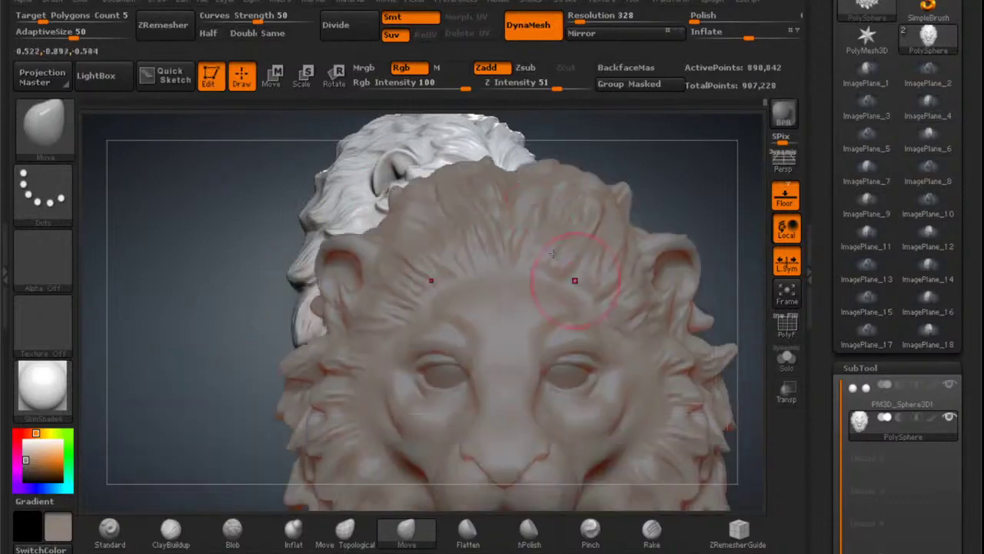
pyautogui.keyDown('alt'); pyautogui.moveTo(575, 279); pyautogui.dragTo(662, 274, button='right'); pyautogui.keyUp('alt')
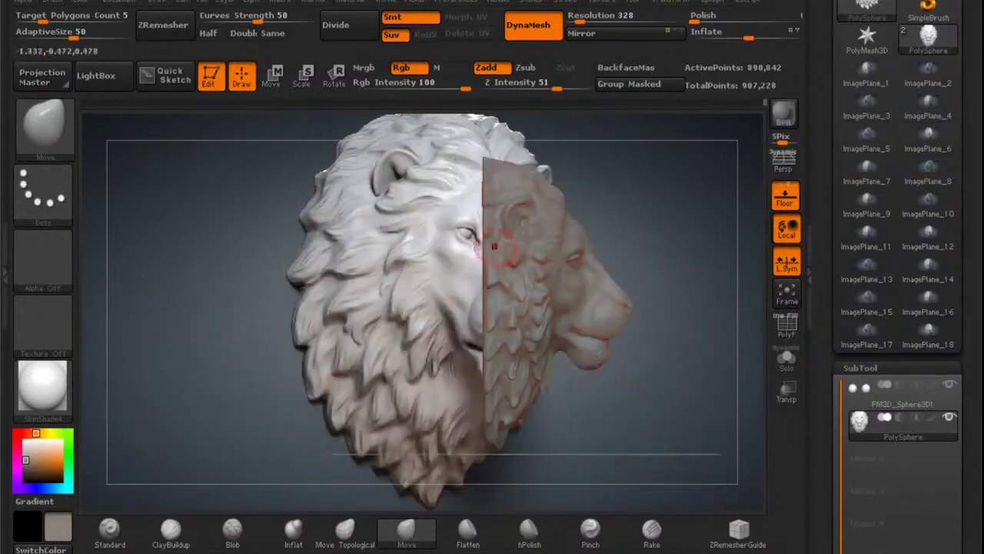
pyautogui.keyDown('ctrl'); pyautogui.keyDown('shift'); pyautogui.moveTo(421, 136); pyautogui.dragTo(484, 480); pyautogui.keyUp('shift'); pyautogui.keyUp('ctrl')
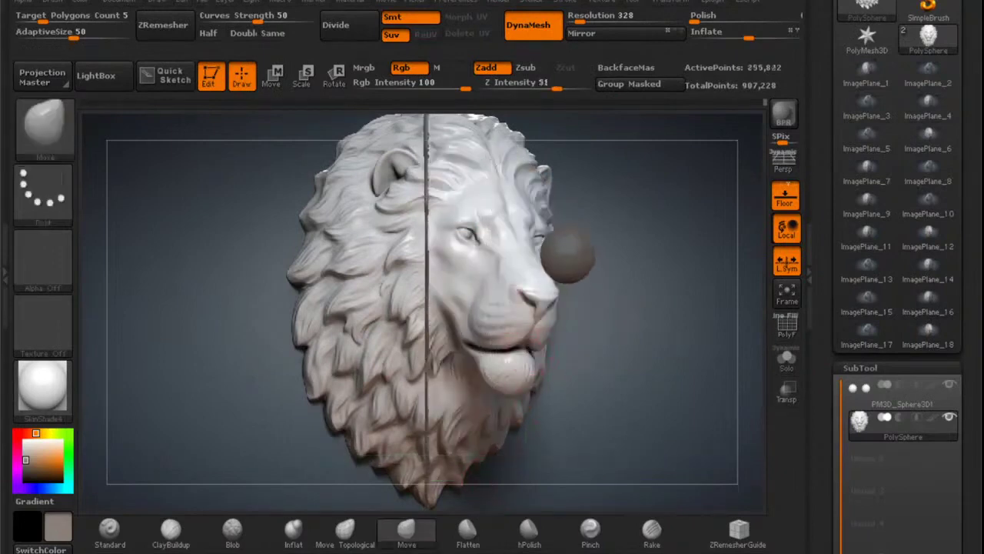
# Load the lion head3 texture as the reference image plane.
pyautogui.click(602, 2)
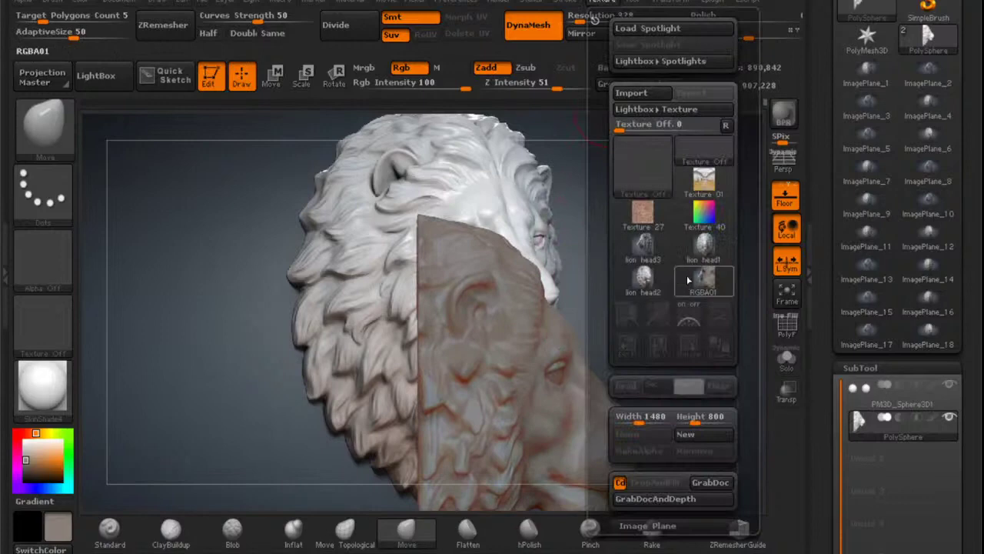
pyautogui.click(647, 247)
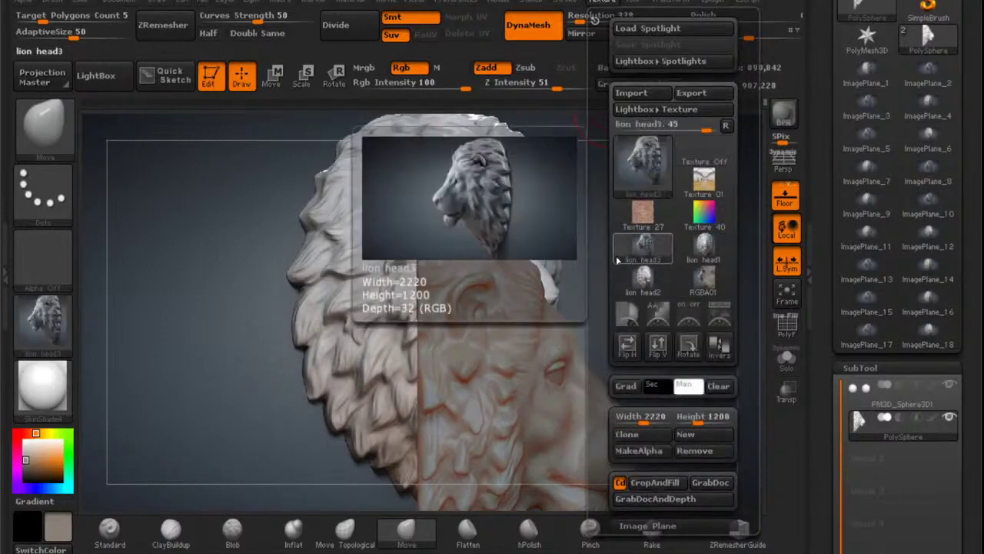
pyautogui.moveTo(606, 269); pyautogui.dragTo(606, 186)
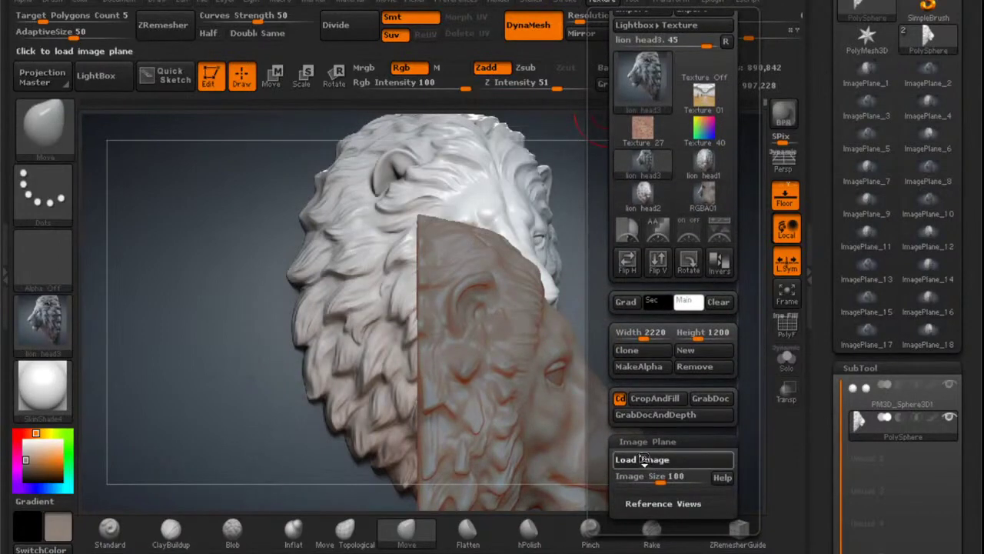
pyautogui.click(643, 459)
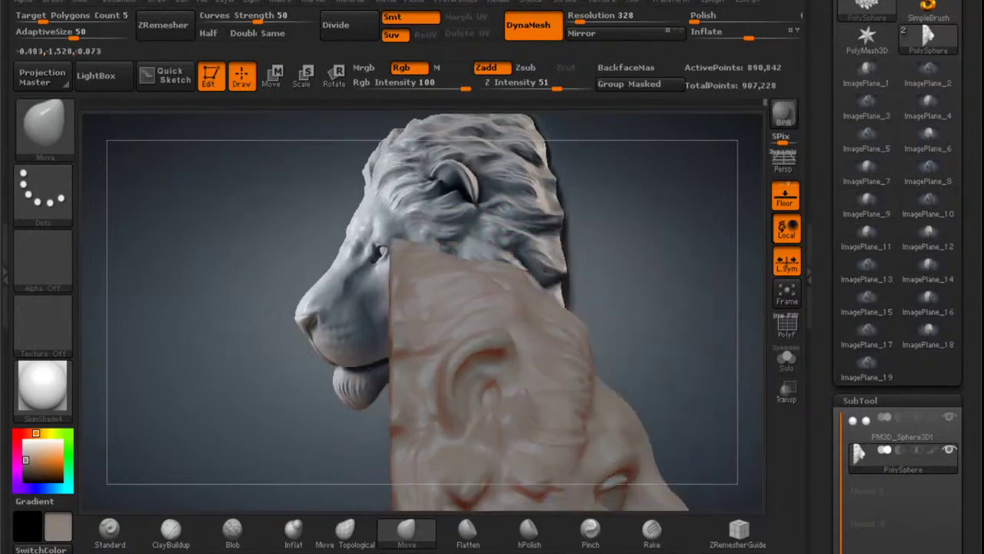
# Hide the flat back portion of the lion's head mesh from the side view.
pyautogui.moveTo(563, 358)
pyautogui.keyDown('alt'); pyautogui.mouseDown(button='right')
pyautogui.moveTo(543, 329)
pyautogui.moveTo(551, 257)
pyautogui.moveTo(540, 192)
pyautogui.moveTo(609, 203)
pyautogui.moveTo(571, 266)
pyautogui.mouseUp(button='right'); pyautogui.keyUp('alt')
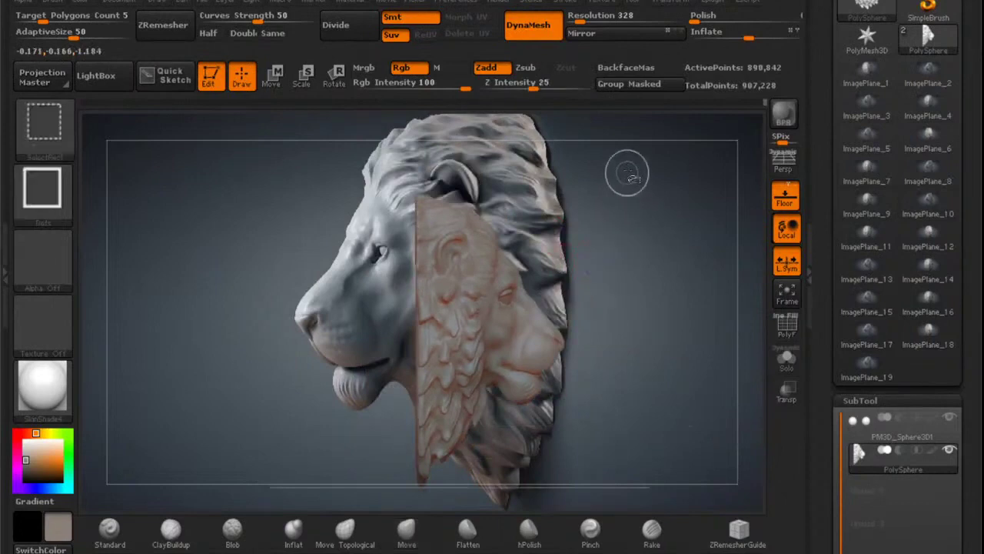
pyautogui.moveTo(659, 141)
pyautogui.keyDown('ctrl'); pyautogui.keyDown('alt'); pyautogui.keyDown('shift'); pyautogui.mouseDown()
pyautogui.moveTo(619, 176)
pyautogui.moveTo(517, 396)
pyautogui.moveTo(587, 332)
pyautogui.moveTo(694, 170)
pyautogui.mouseUp(); pyautogui.keyUp('shift'); pyautogui.keyUp('alt'); pyautogui.keyUp('ctrl')
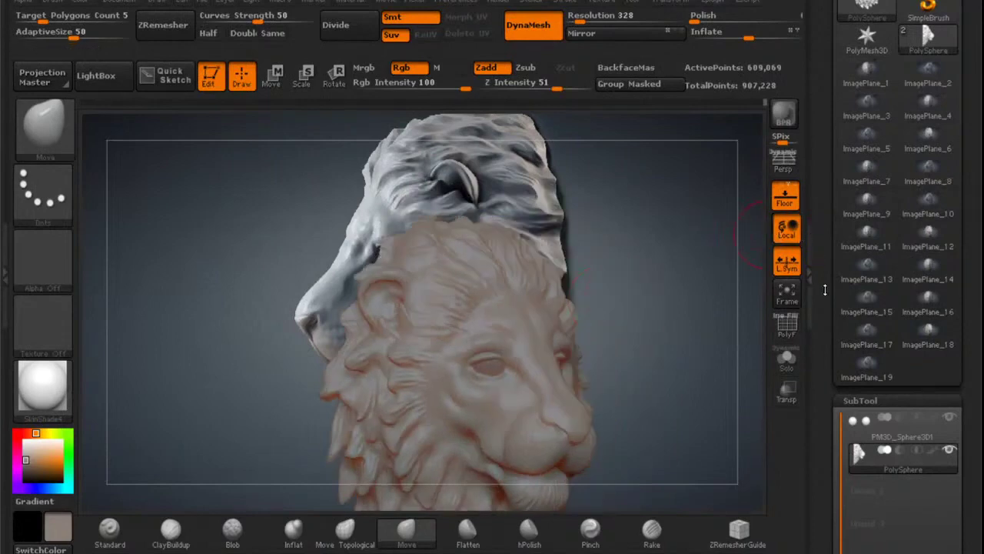
pyautogui.moveTo(825, 290); pyautogui.dragTo(830, 169)
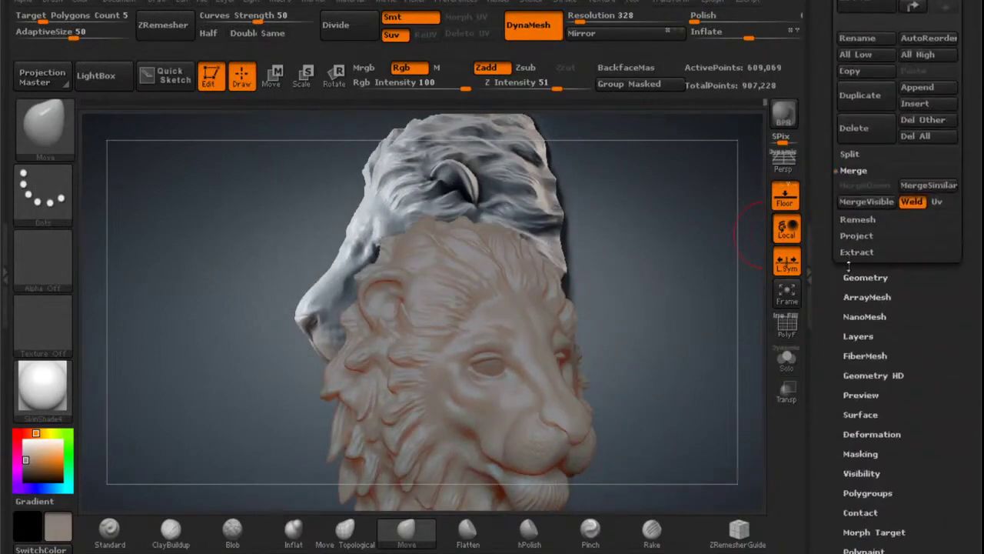
pyautogui.moveTo(831, 322); pyautogui.dragTo(834, 265)
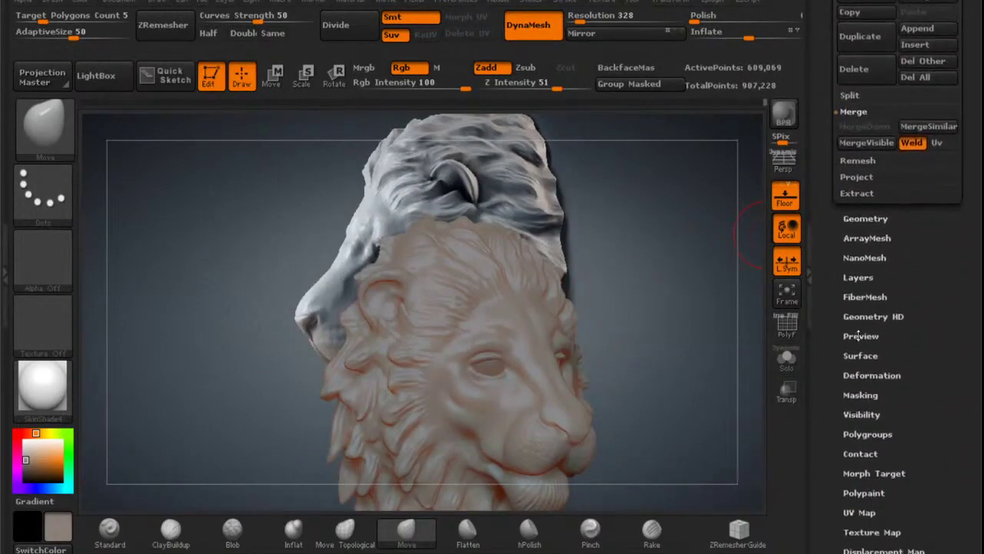